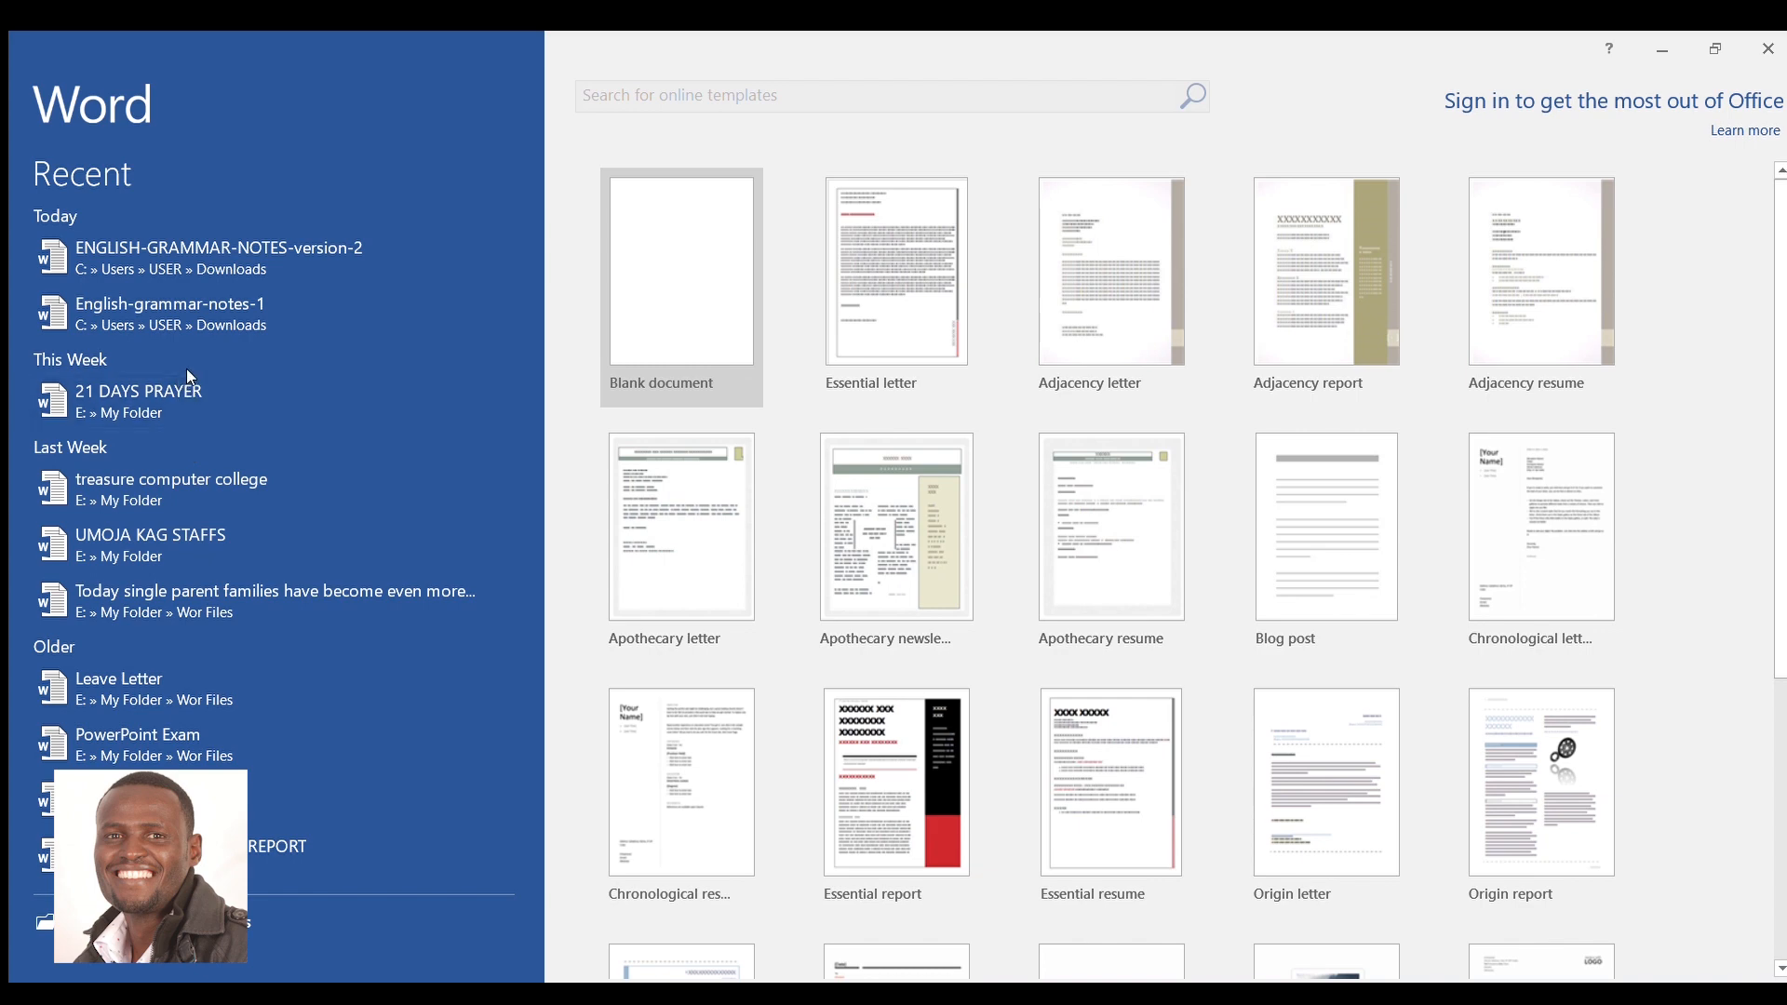
Create a new blank document
left_click(674, 290)
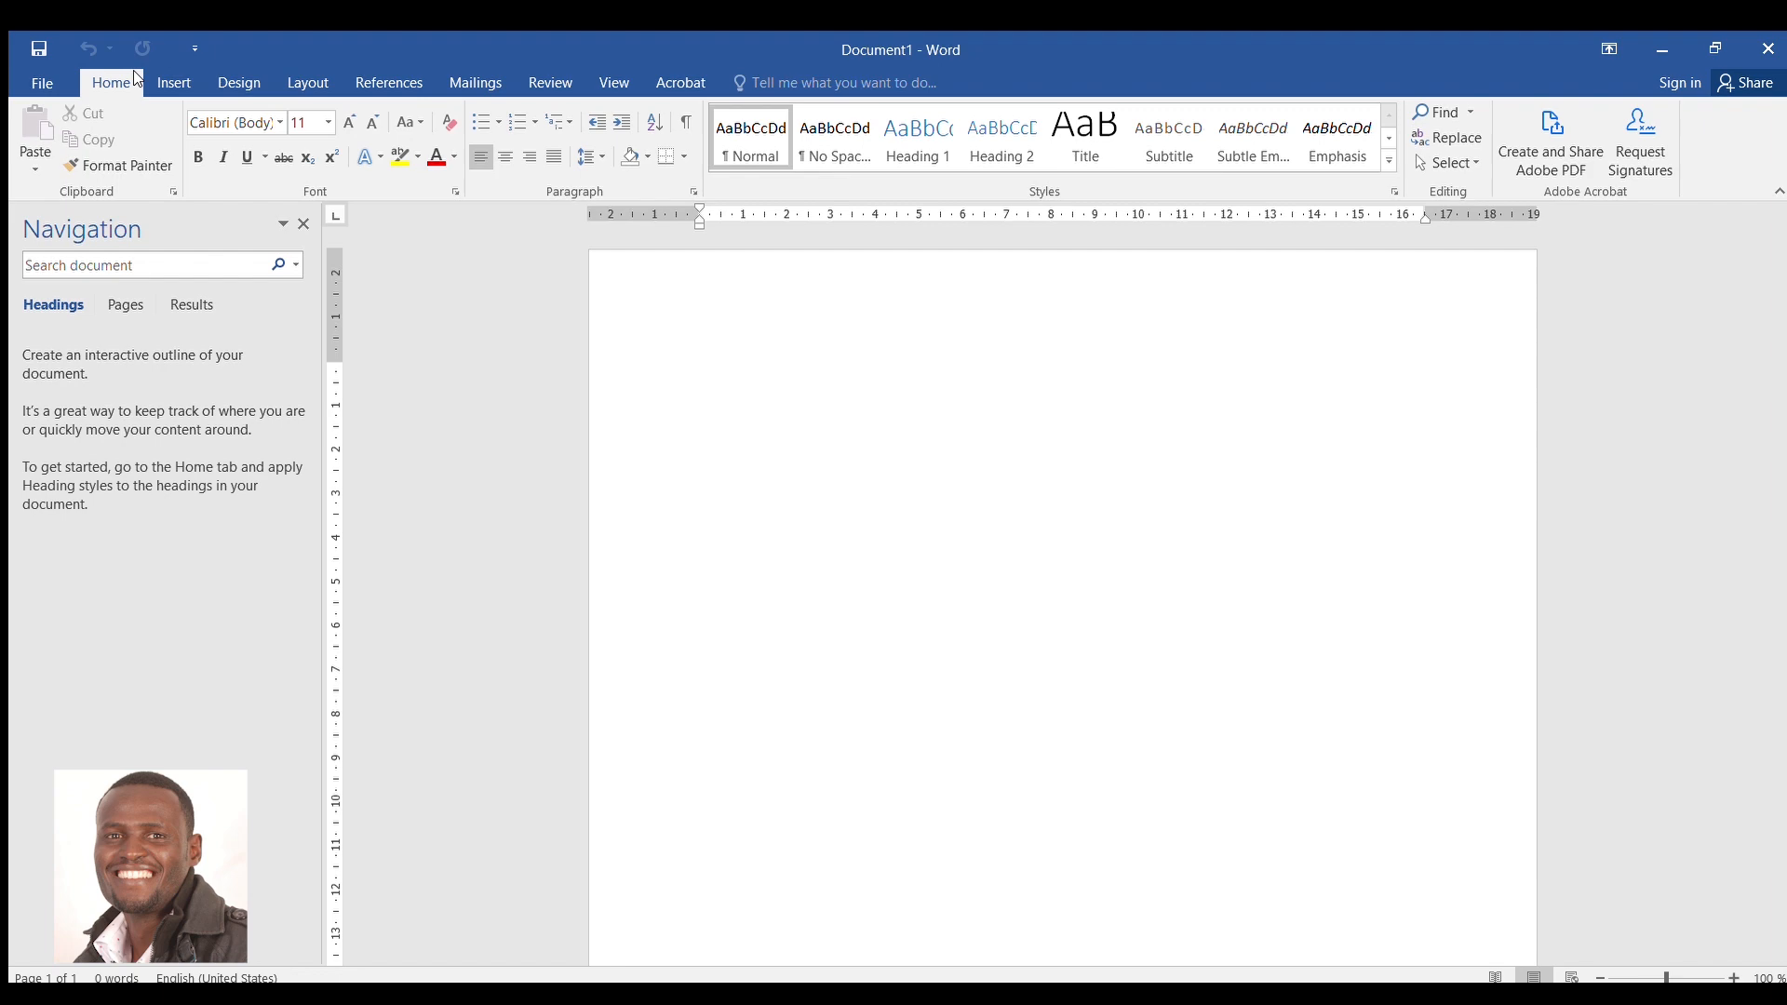
Look through the command categories, from file management and inserting to layout, references, mailings, review and Acrobat, ending on the basic formatting commands
left_click(41, 82)
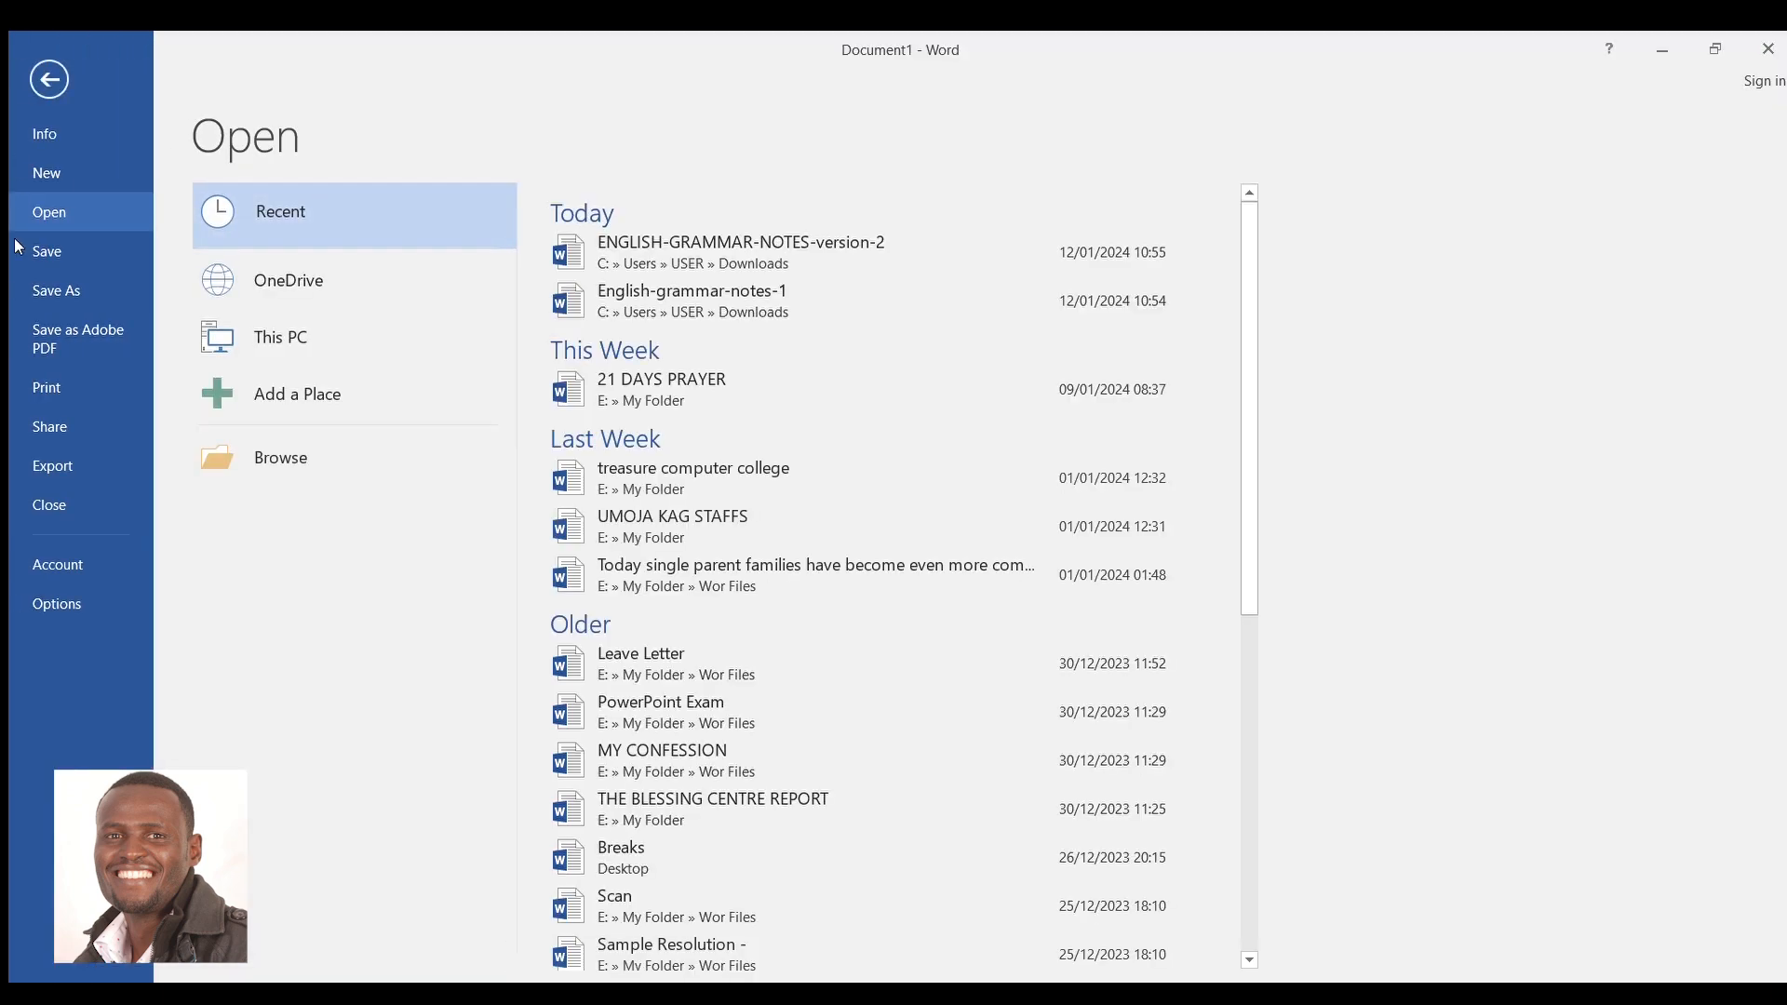
left_click(41, 81)
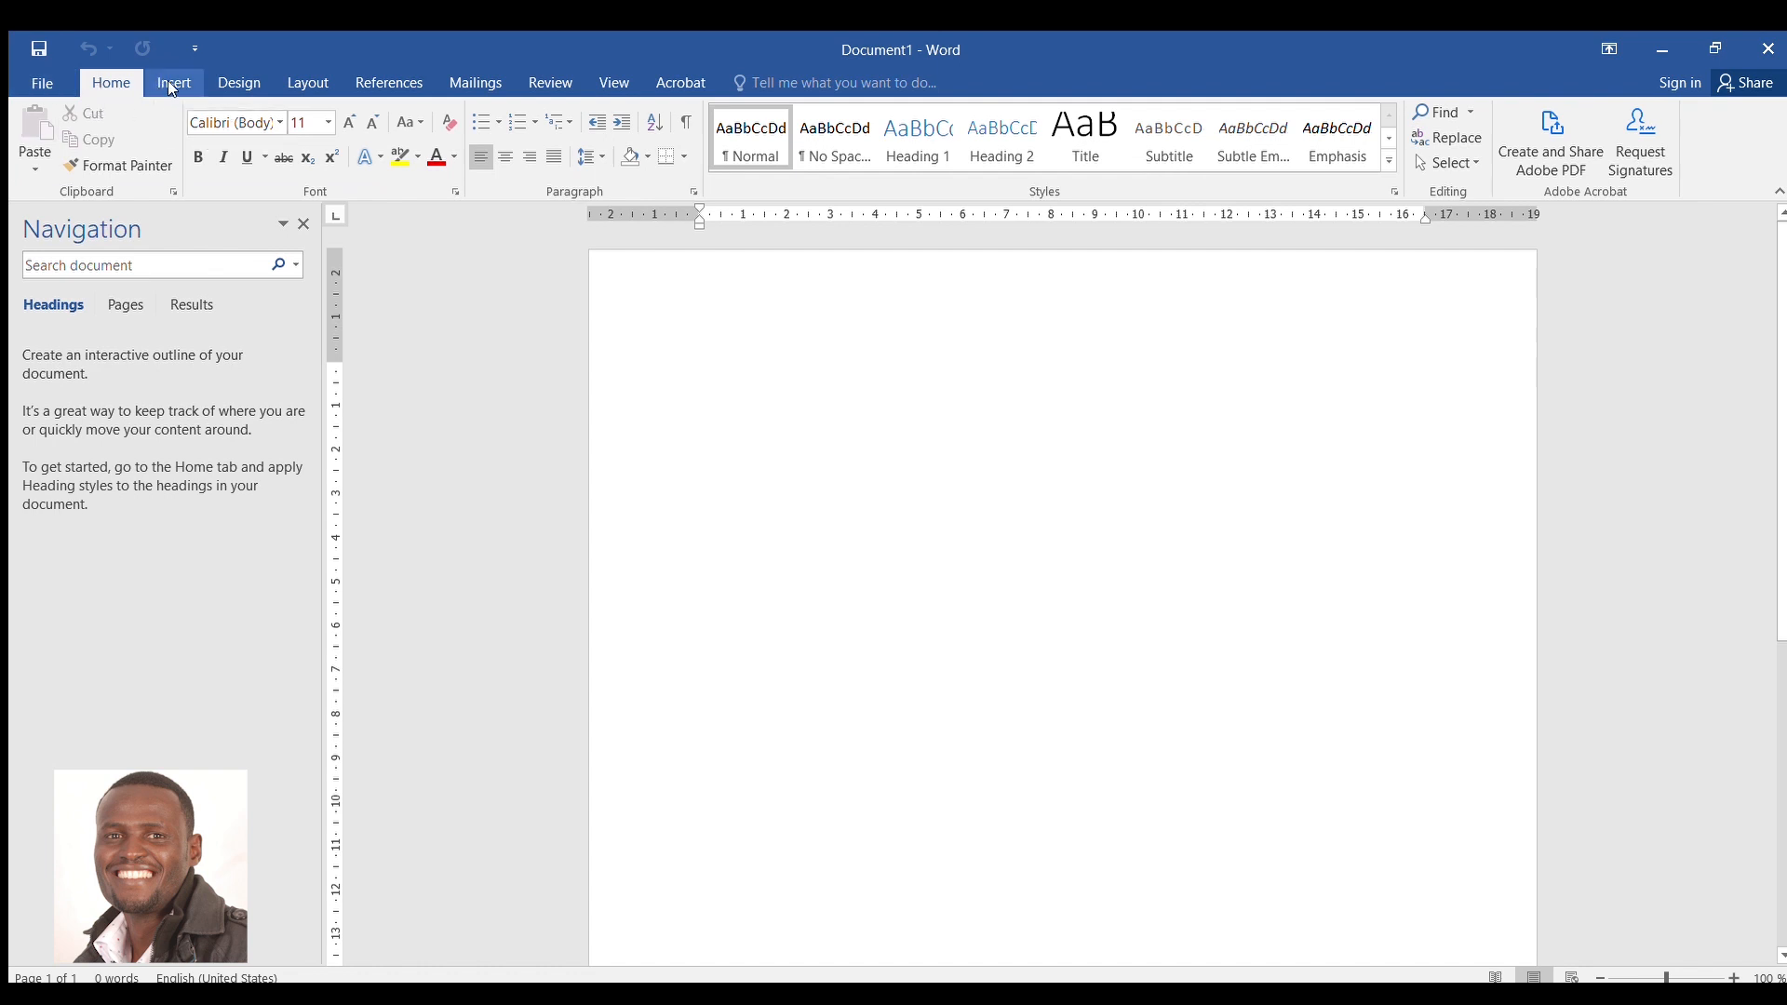
left_click(237, 84)
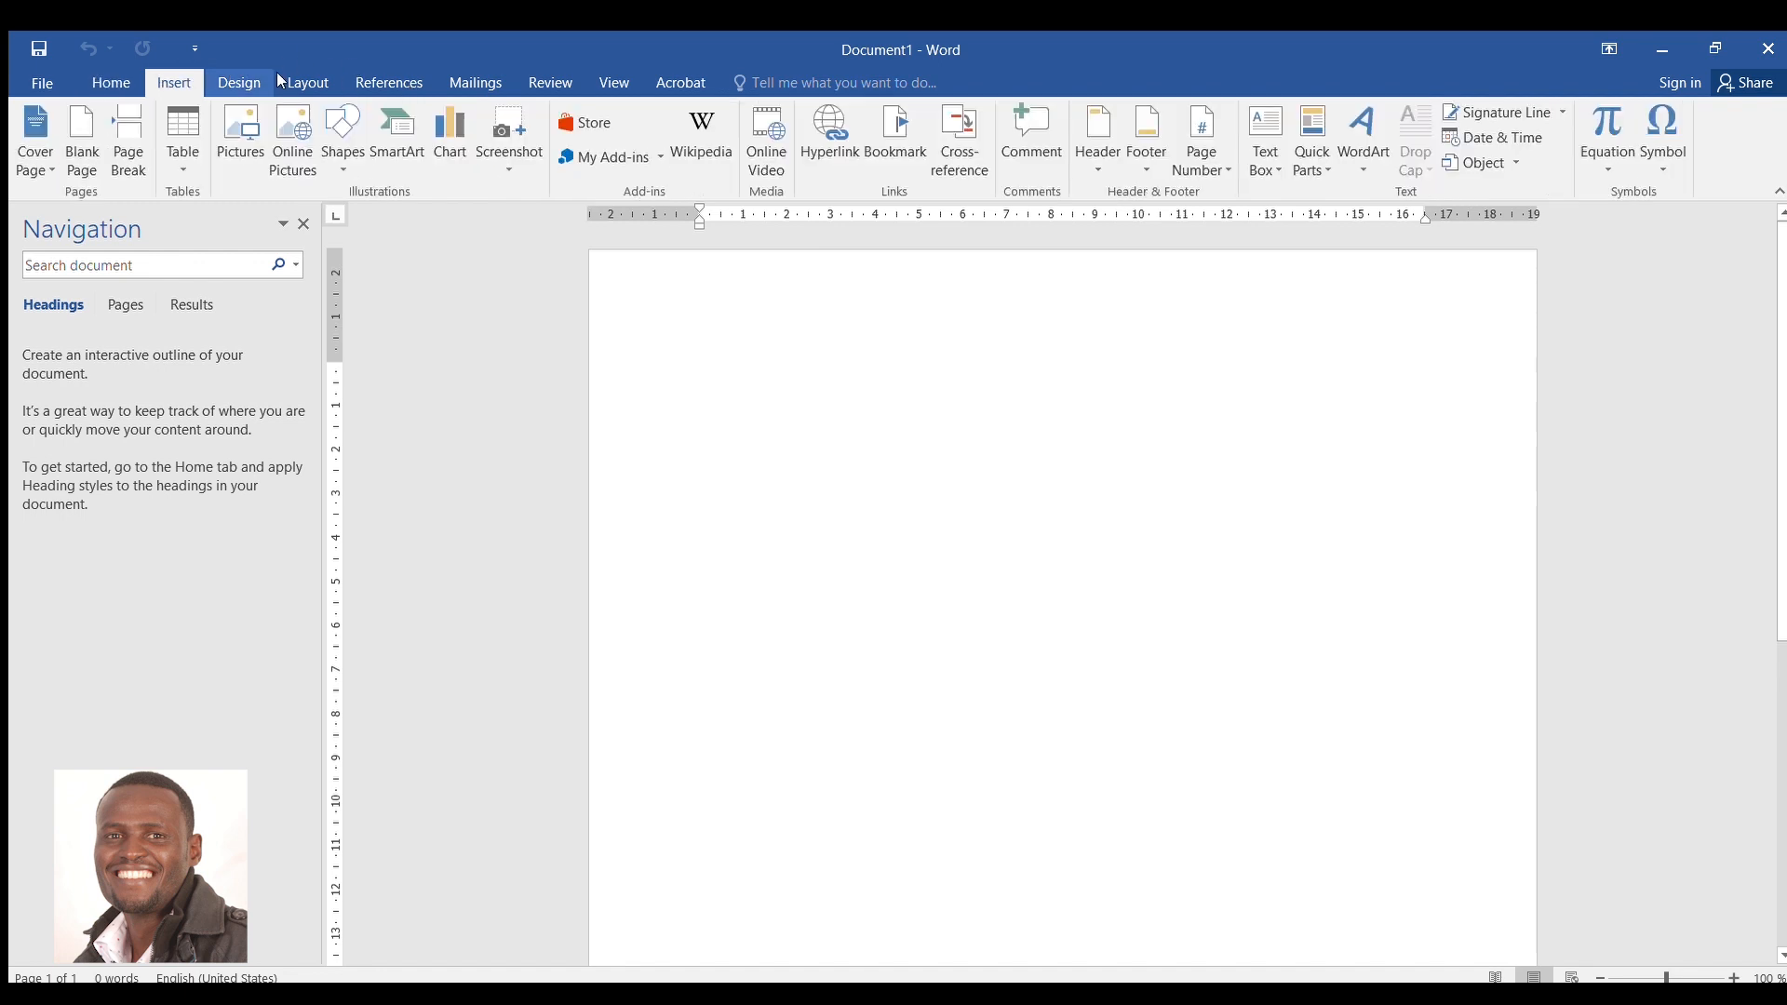
left_click(312, 86)
left_click(367, 79)
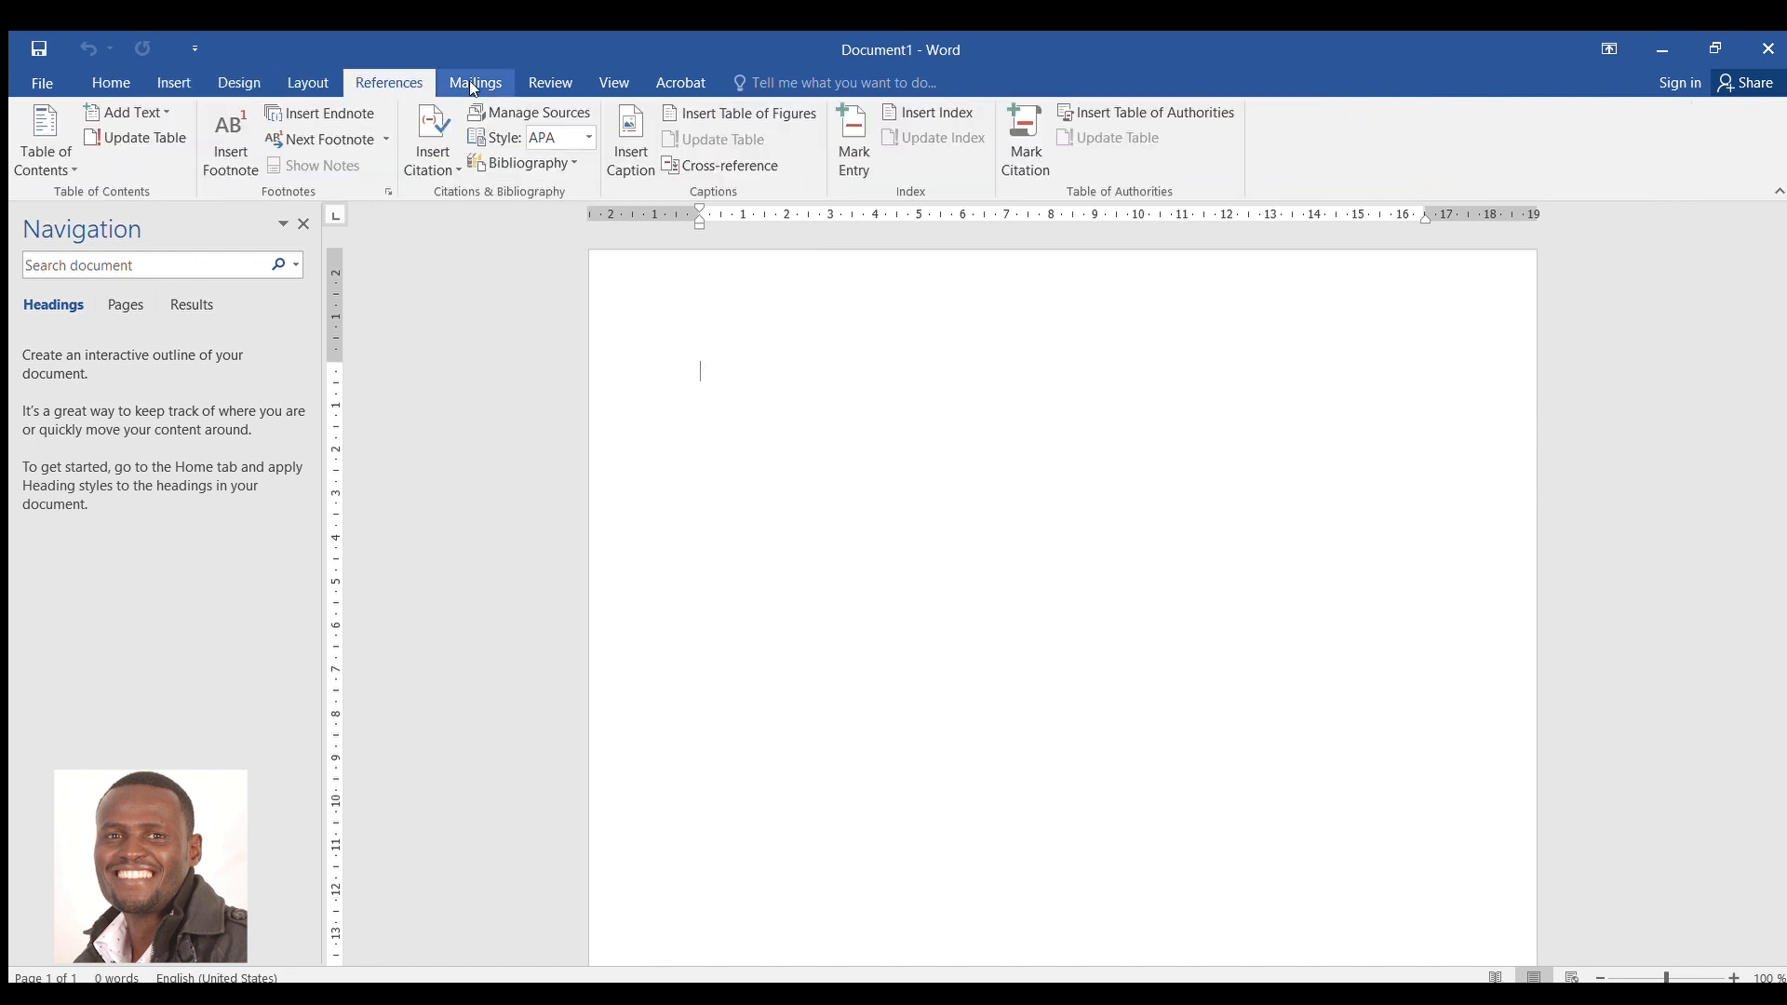
left_click(479, 80)
left_click(563, 80)
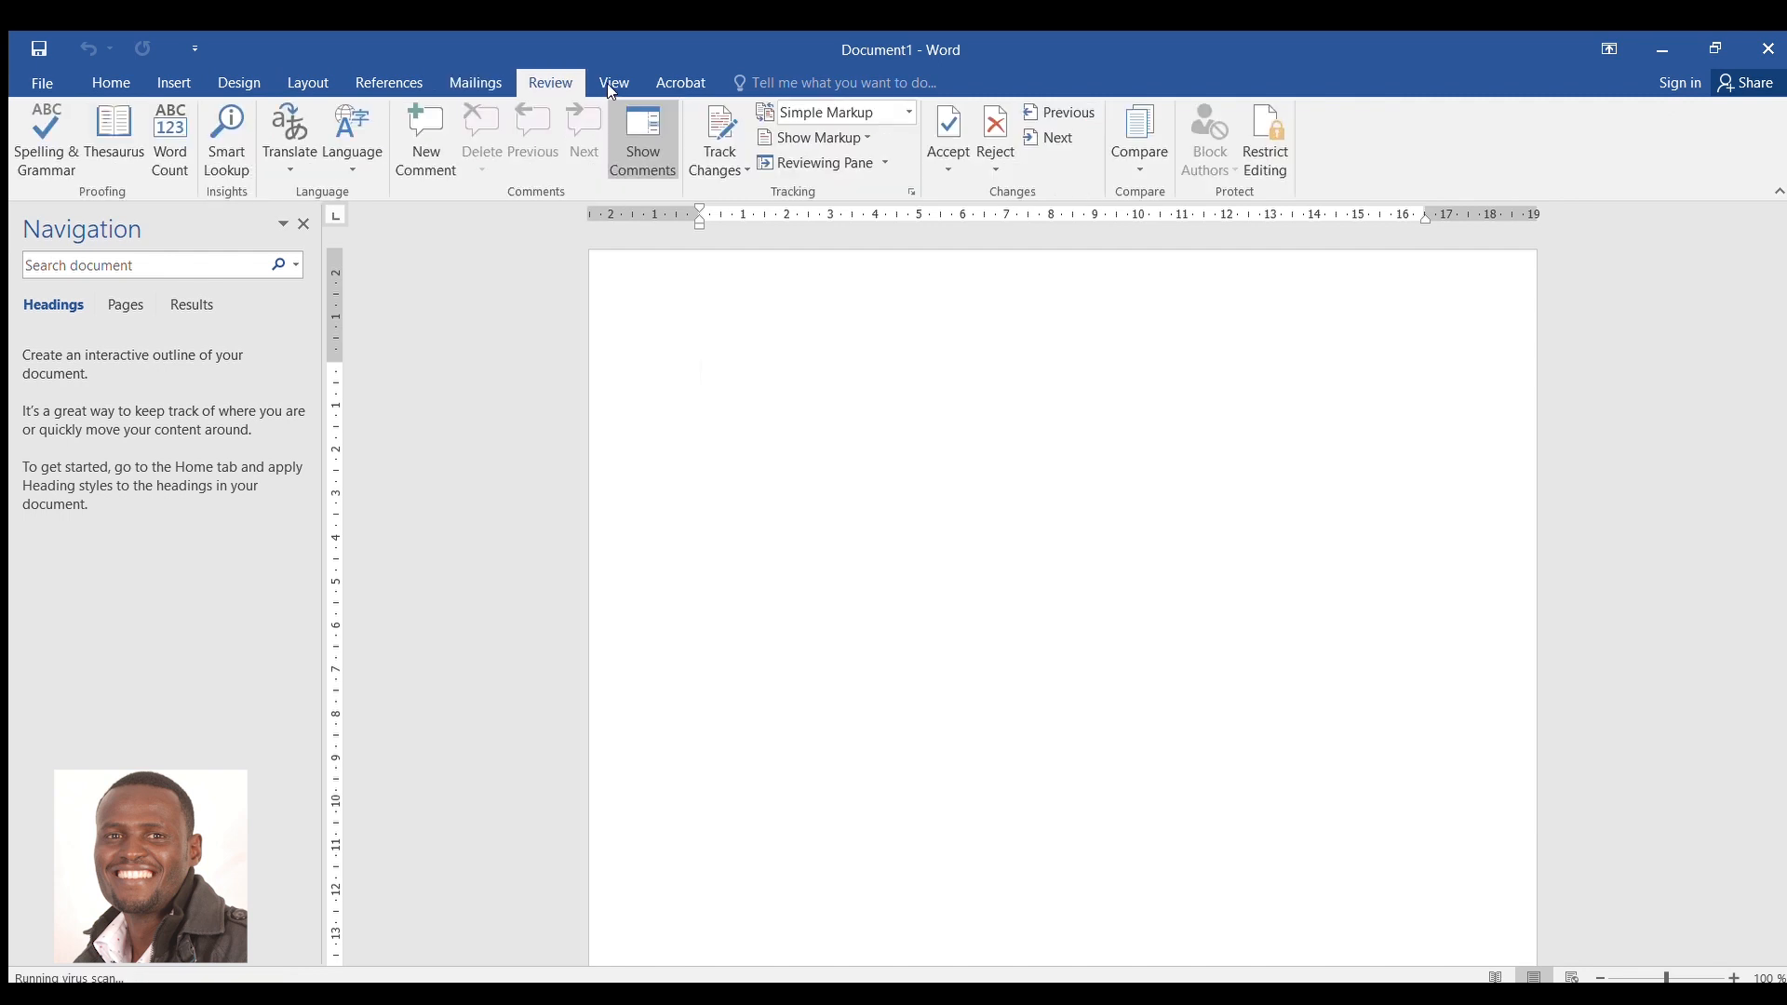
left_click(664, 86)
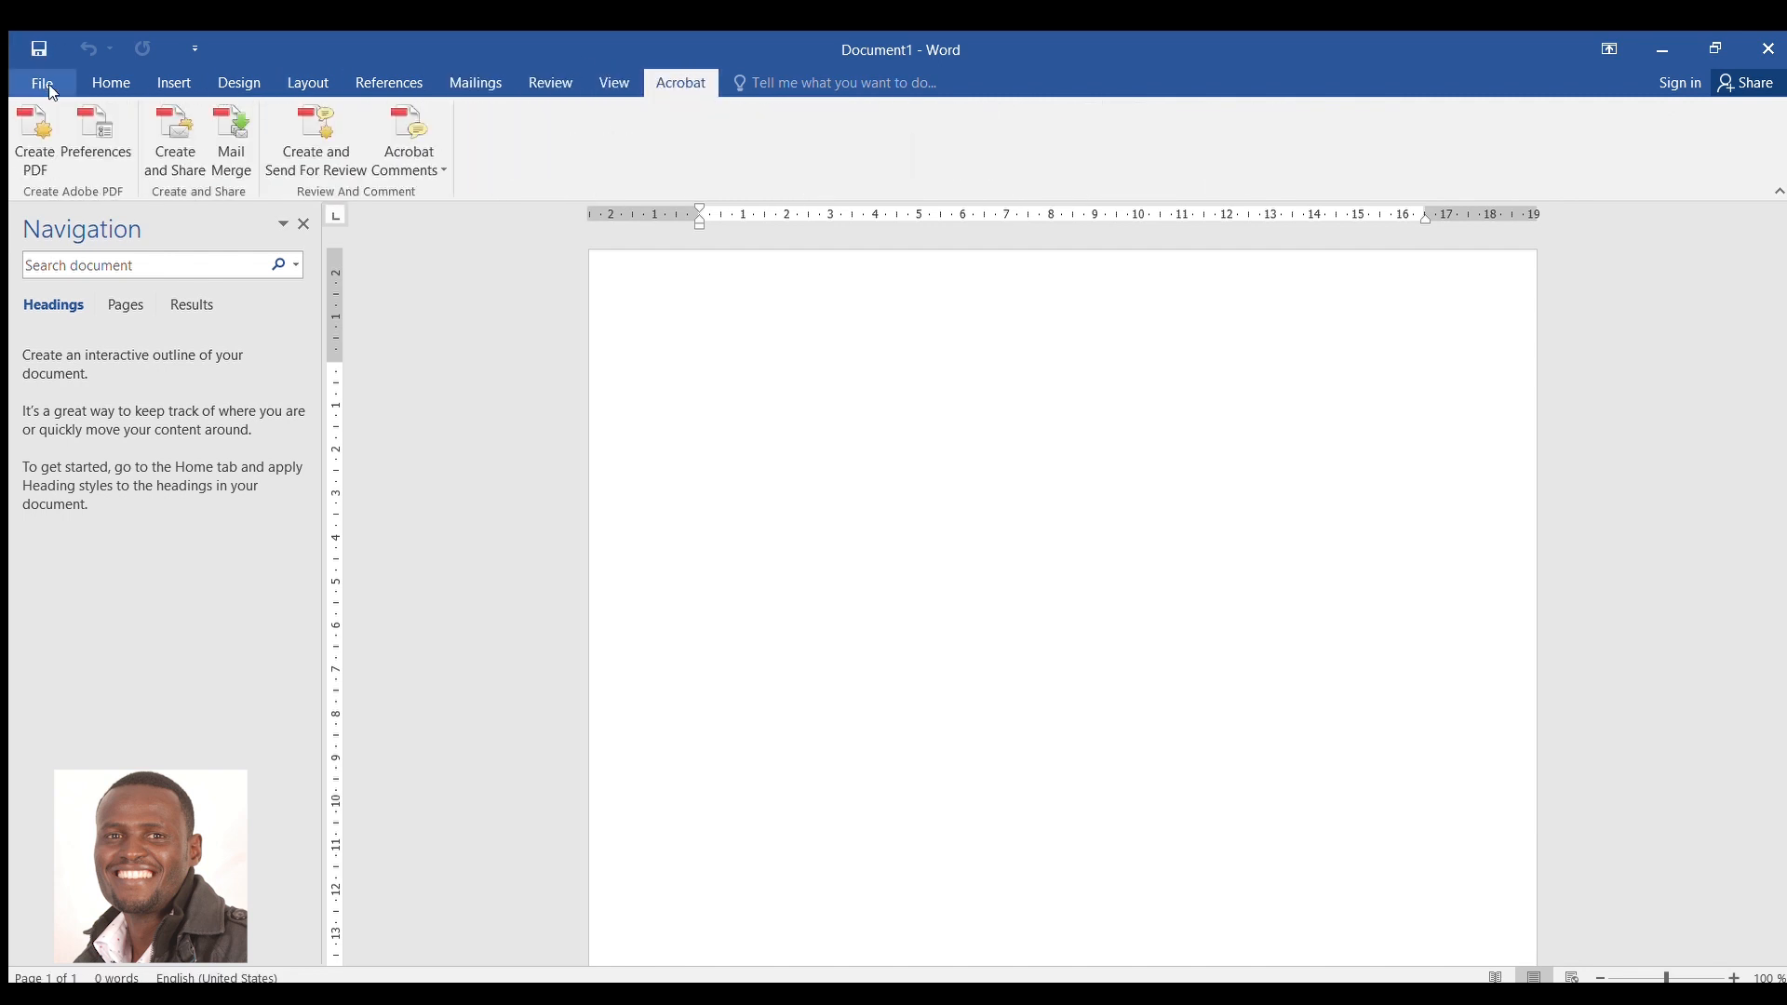
left_click(109, 76)
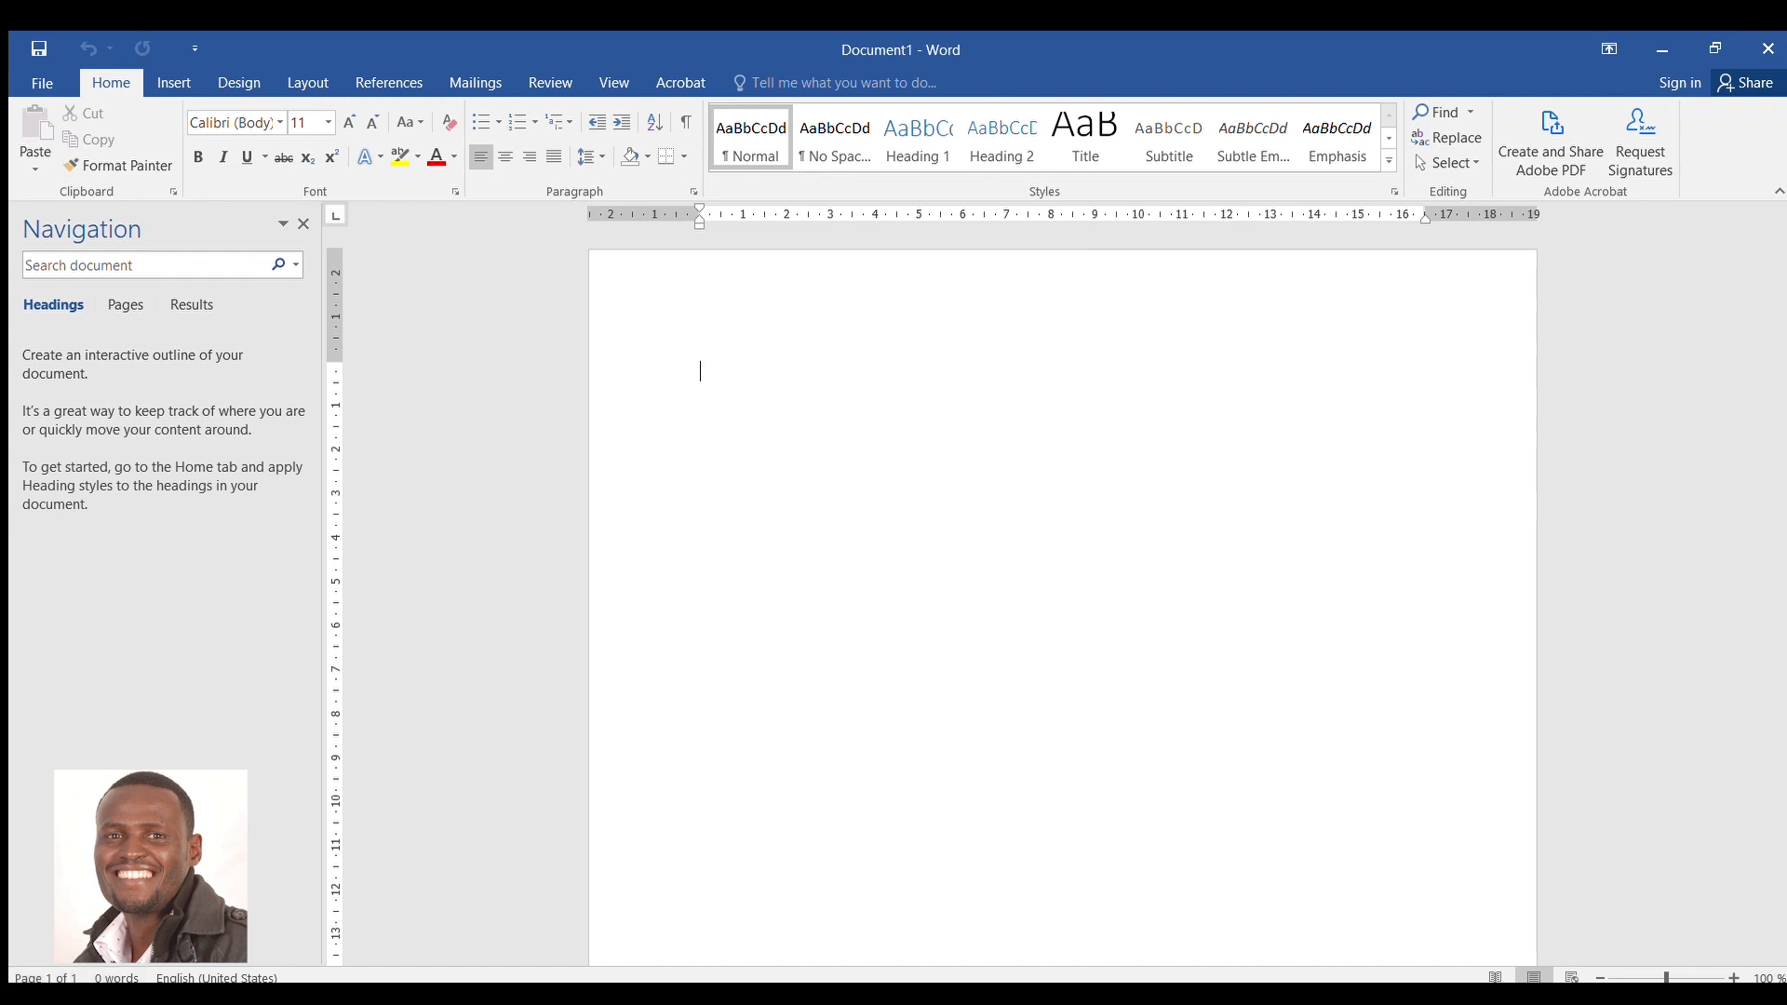
Enter the text "Greetings the" on the first line of the page
type("G")
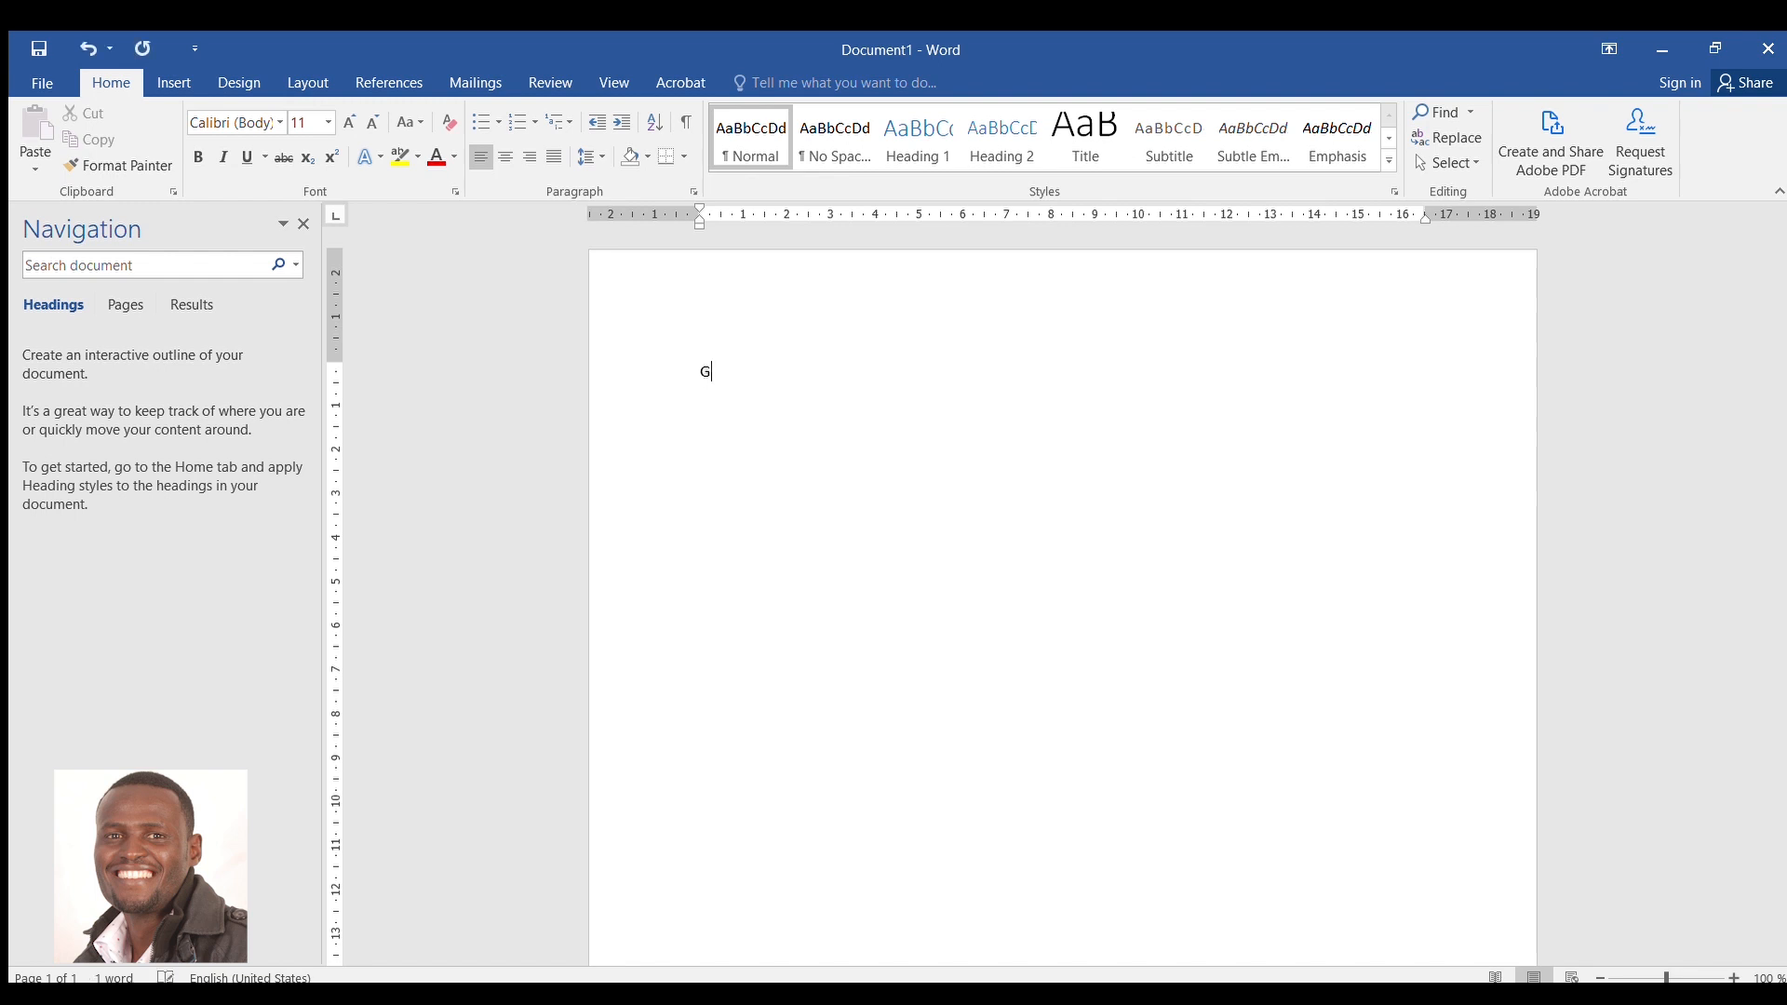
type("reetings")
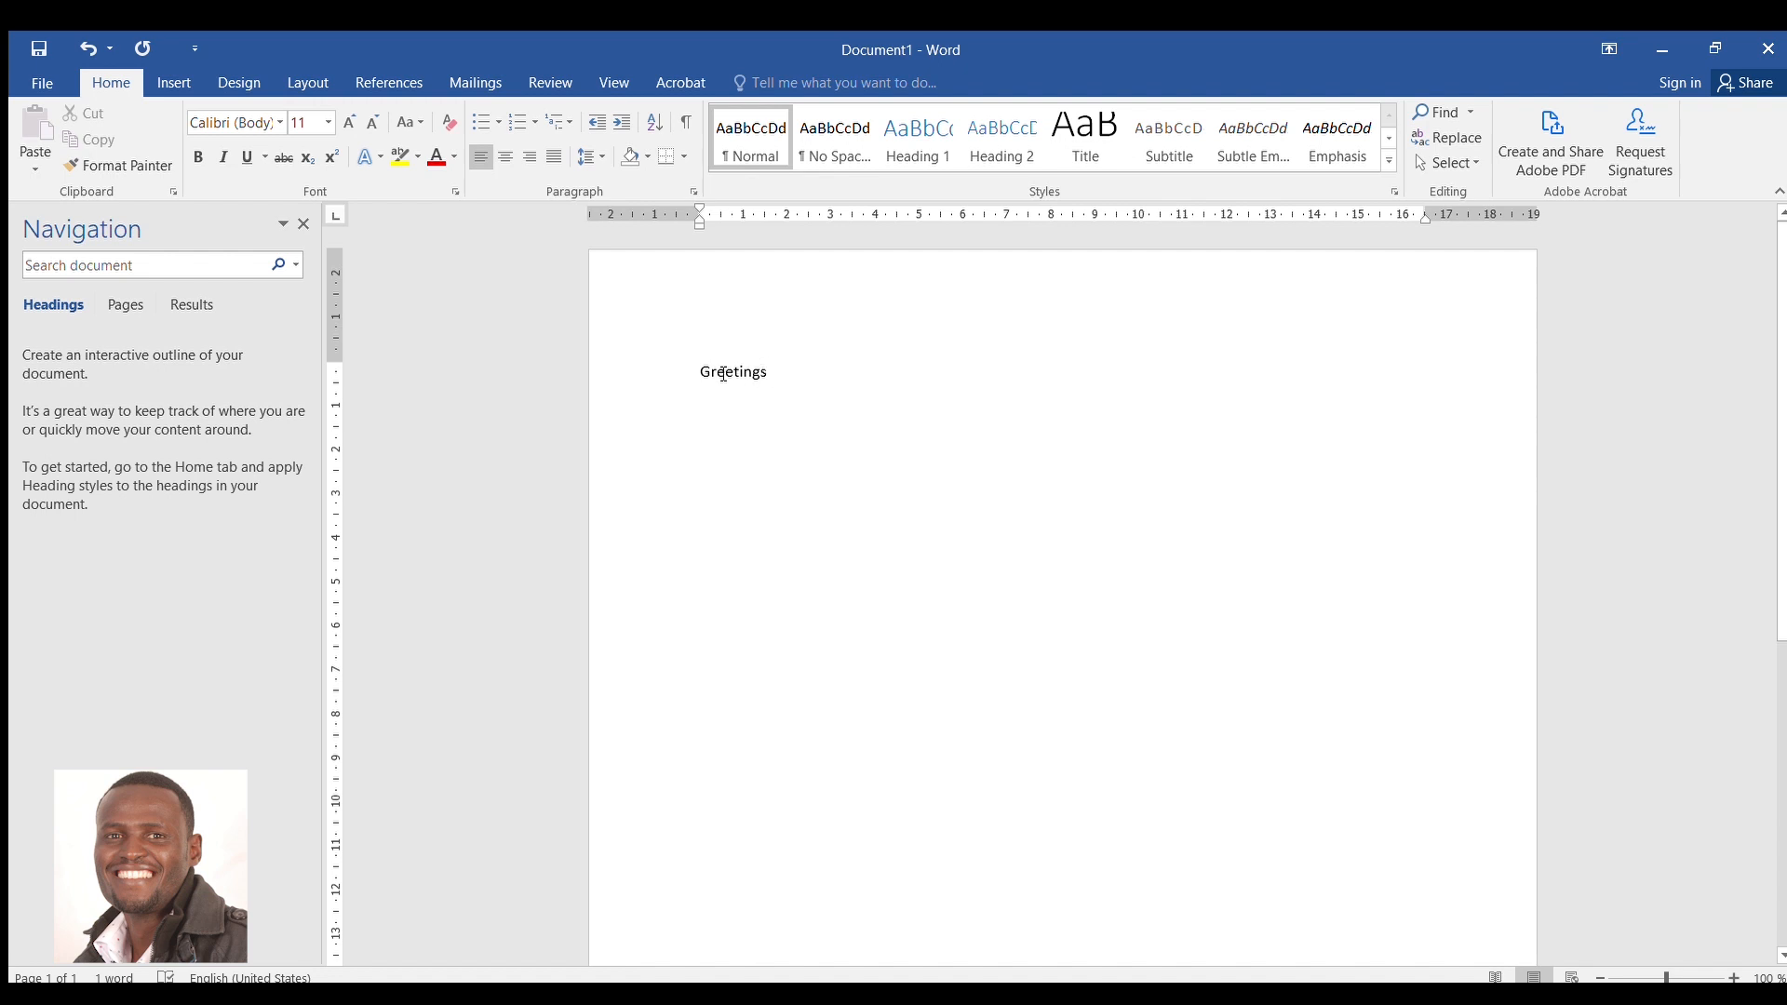
type("the")
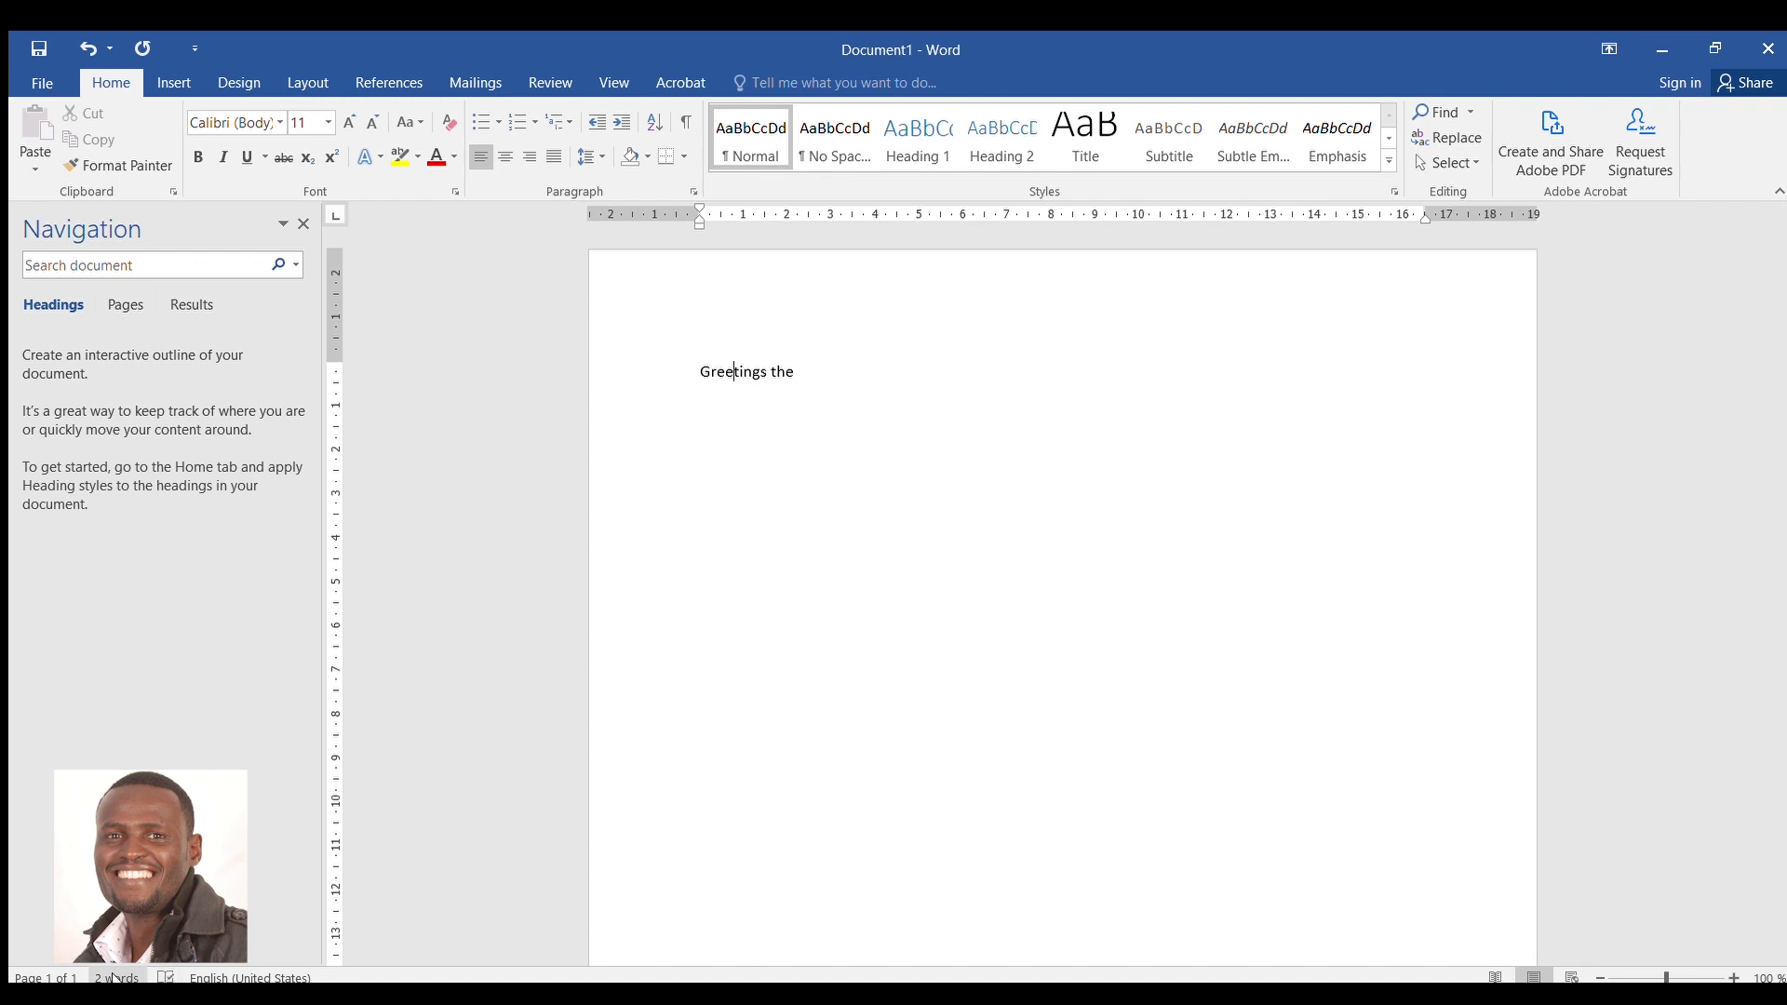
Insert extra spaces inside the words "Greetings the" so they read "Gr eeti ngs th e"
left_click(717, 372)
left_click(746, 371)
left_click(792, 371)
left_click(698, 372)
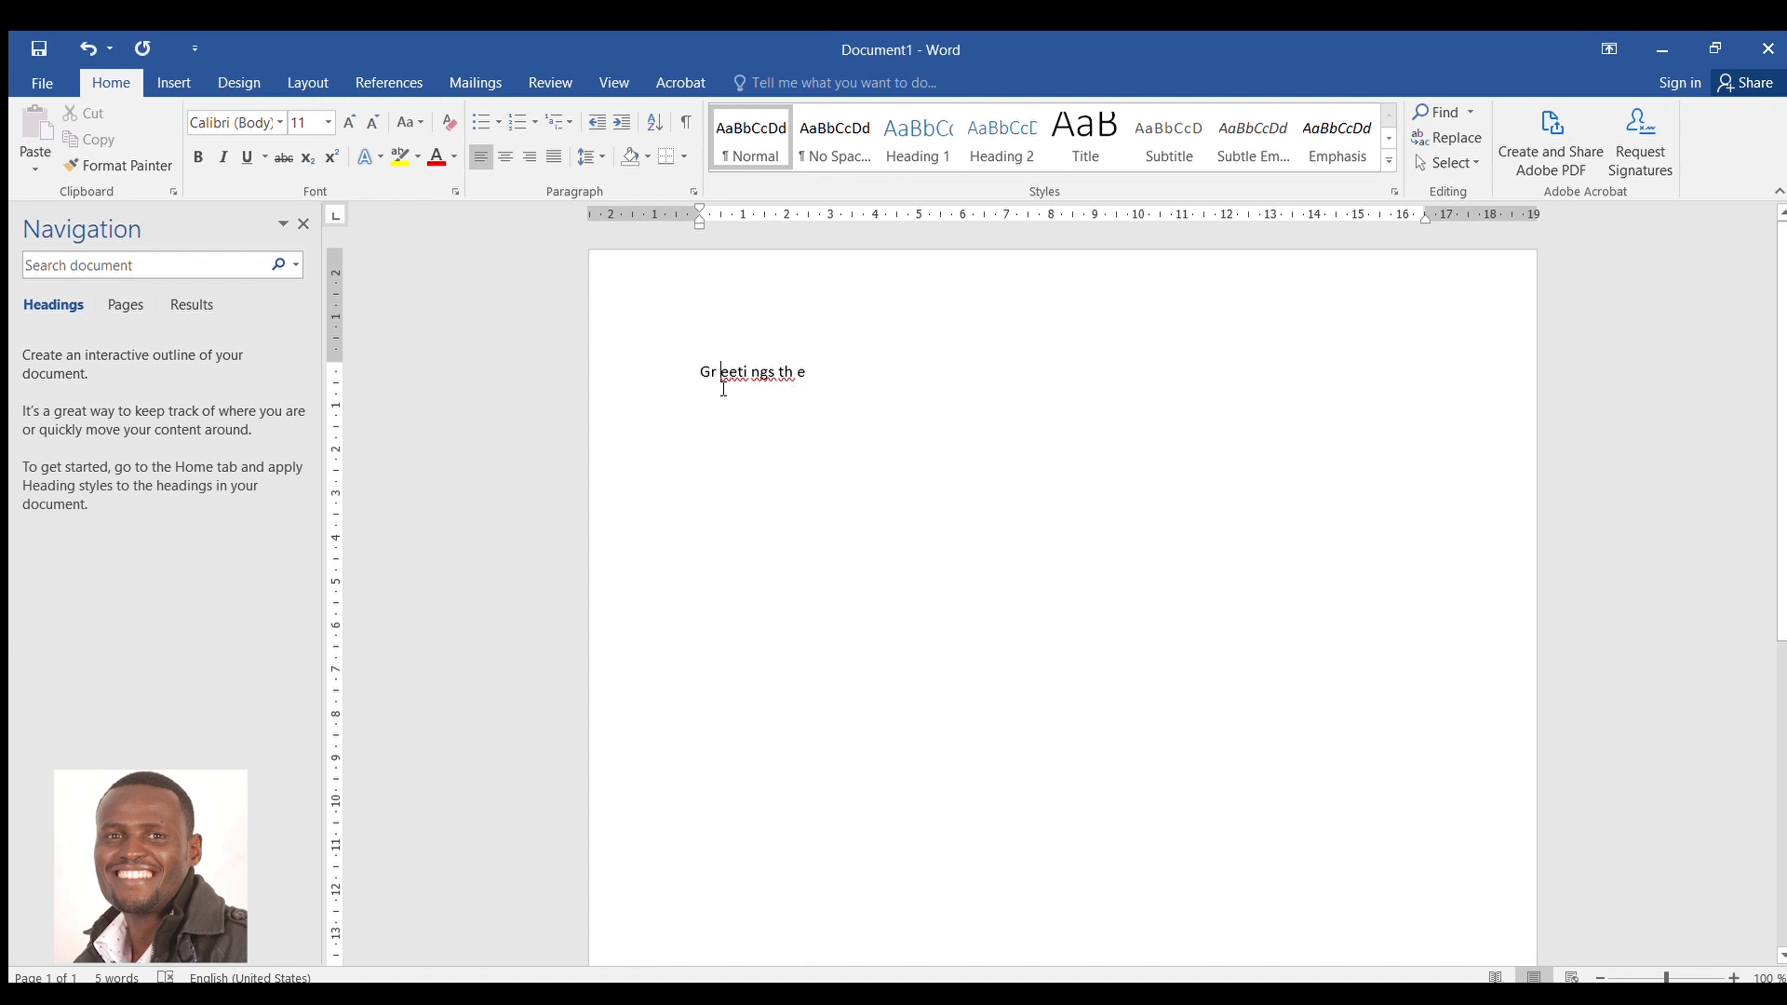
Remove the extra spaces inside "Greetings the" and delete the whole line
key("BackSpace")
left_click(747, 373)
key("BackSpace")
left_click(788, 372)
key("BackSpace")
left_click(619, 376)
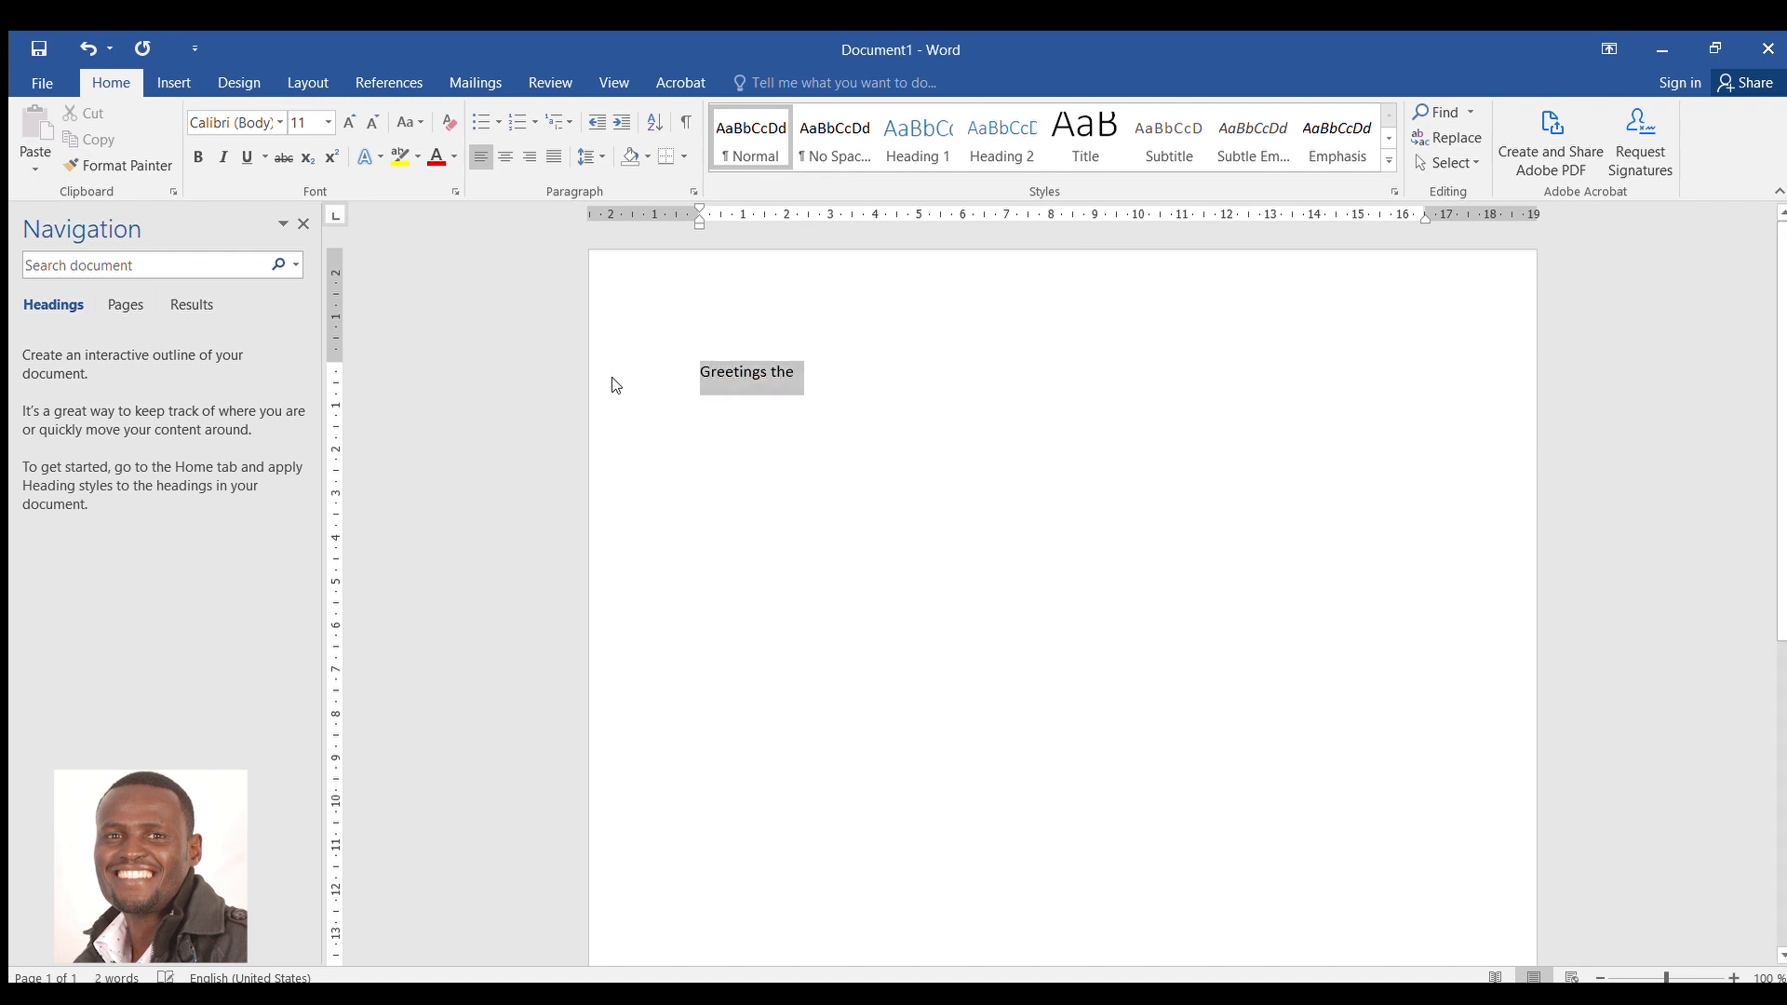
key("BackSpace")
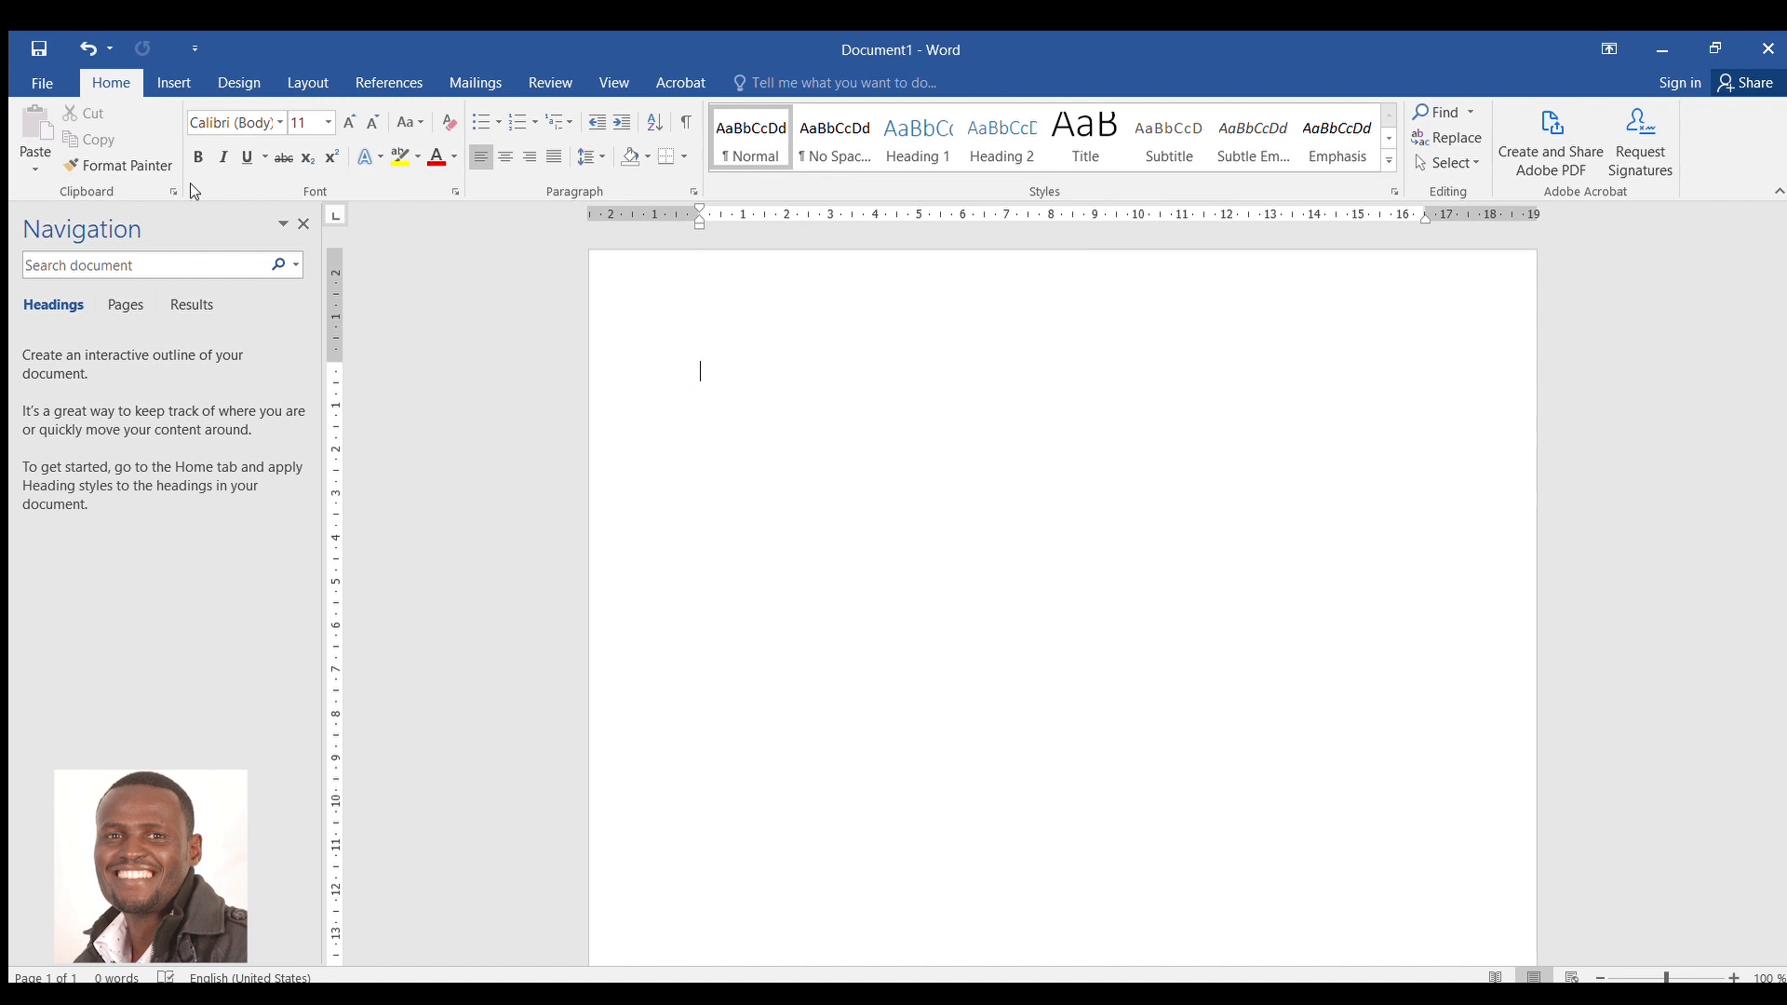
Examine the document's information and properties, the templates for new documents and the list of recently opened files
left_click(42, 80)
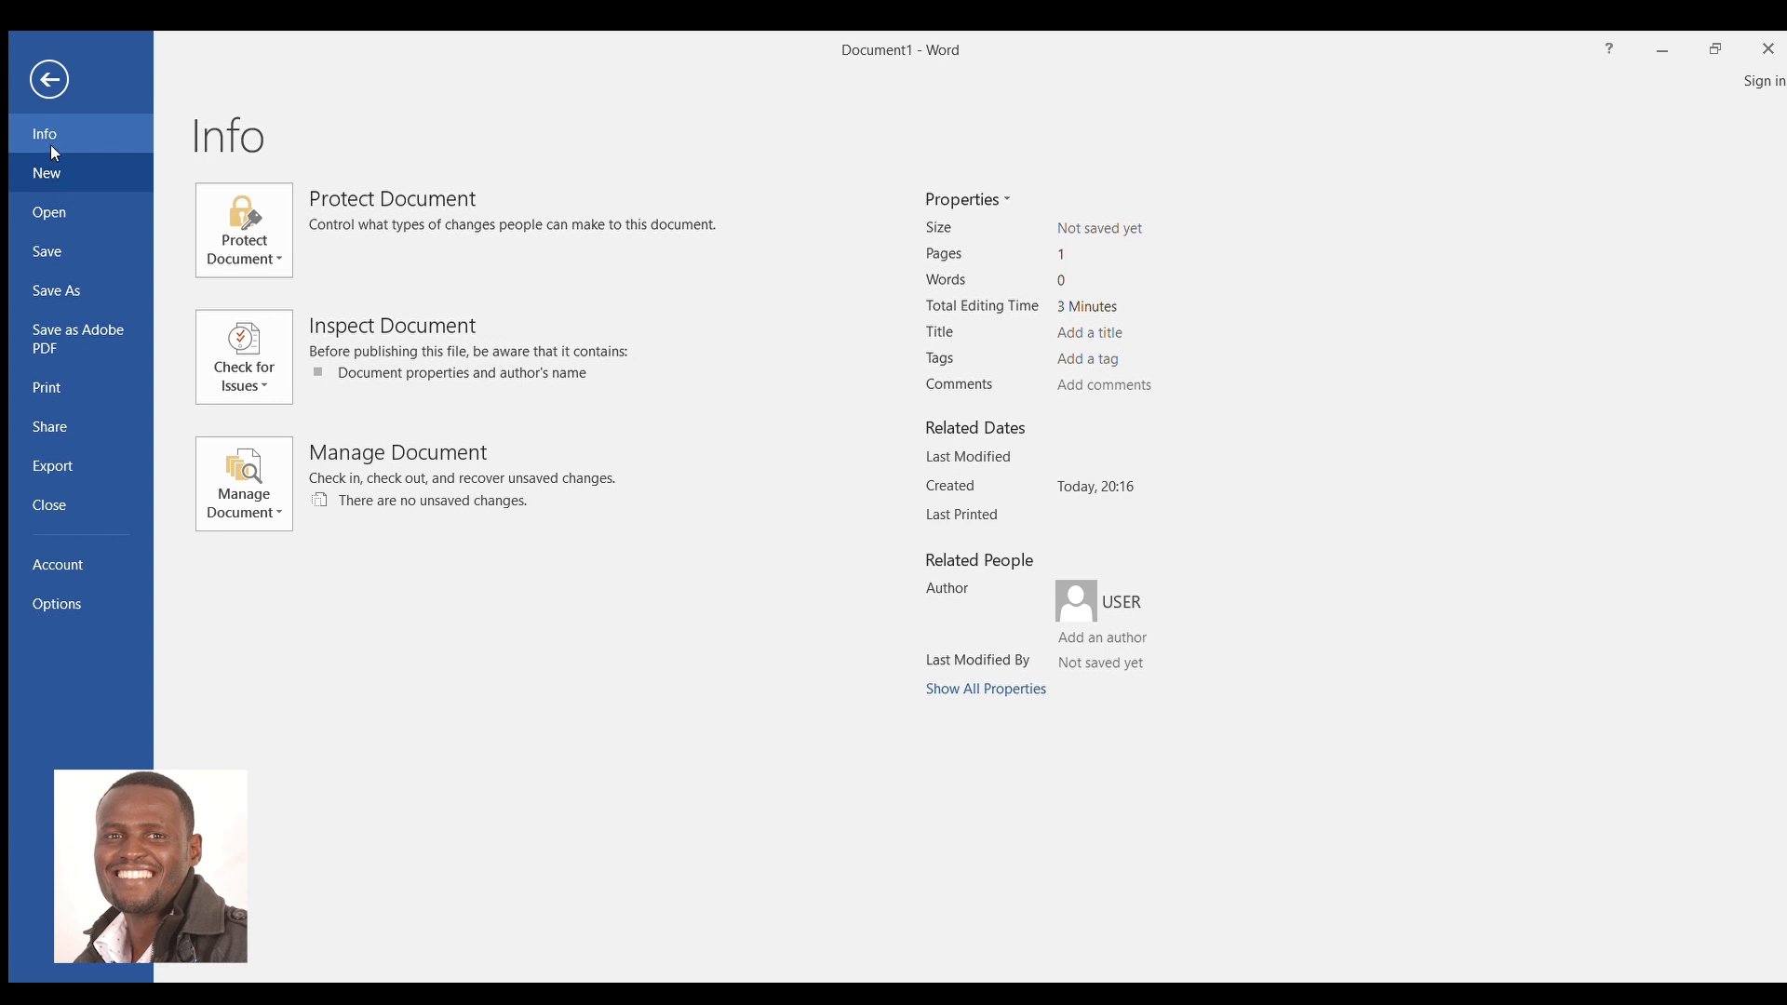
left_click(48, 74)
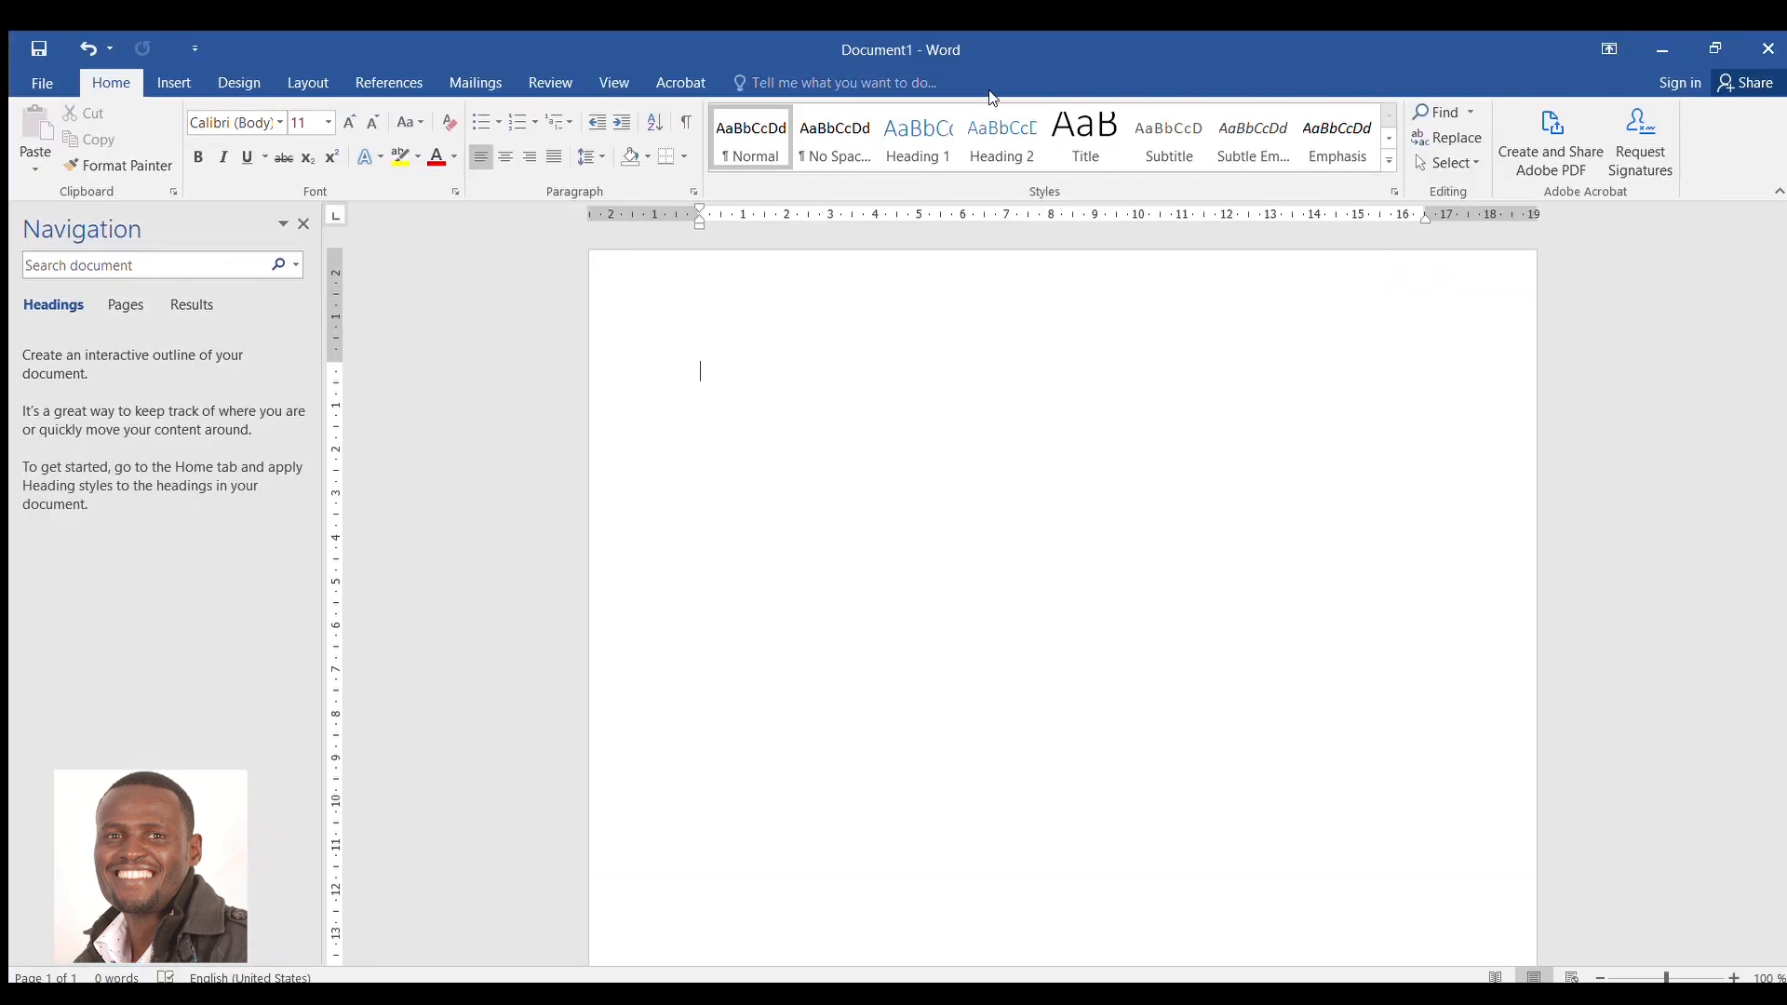
left_click(32, 86)
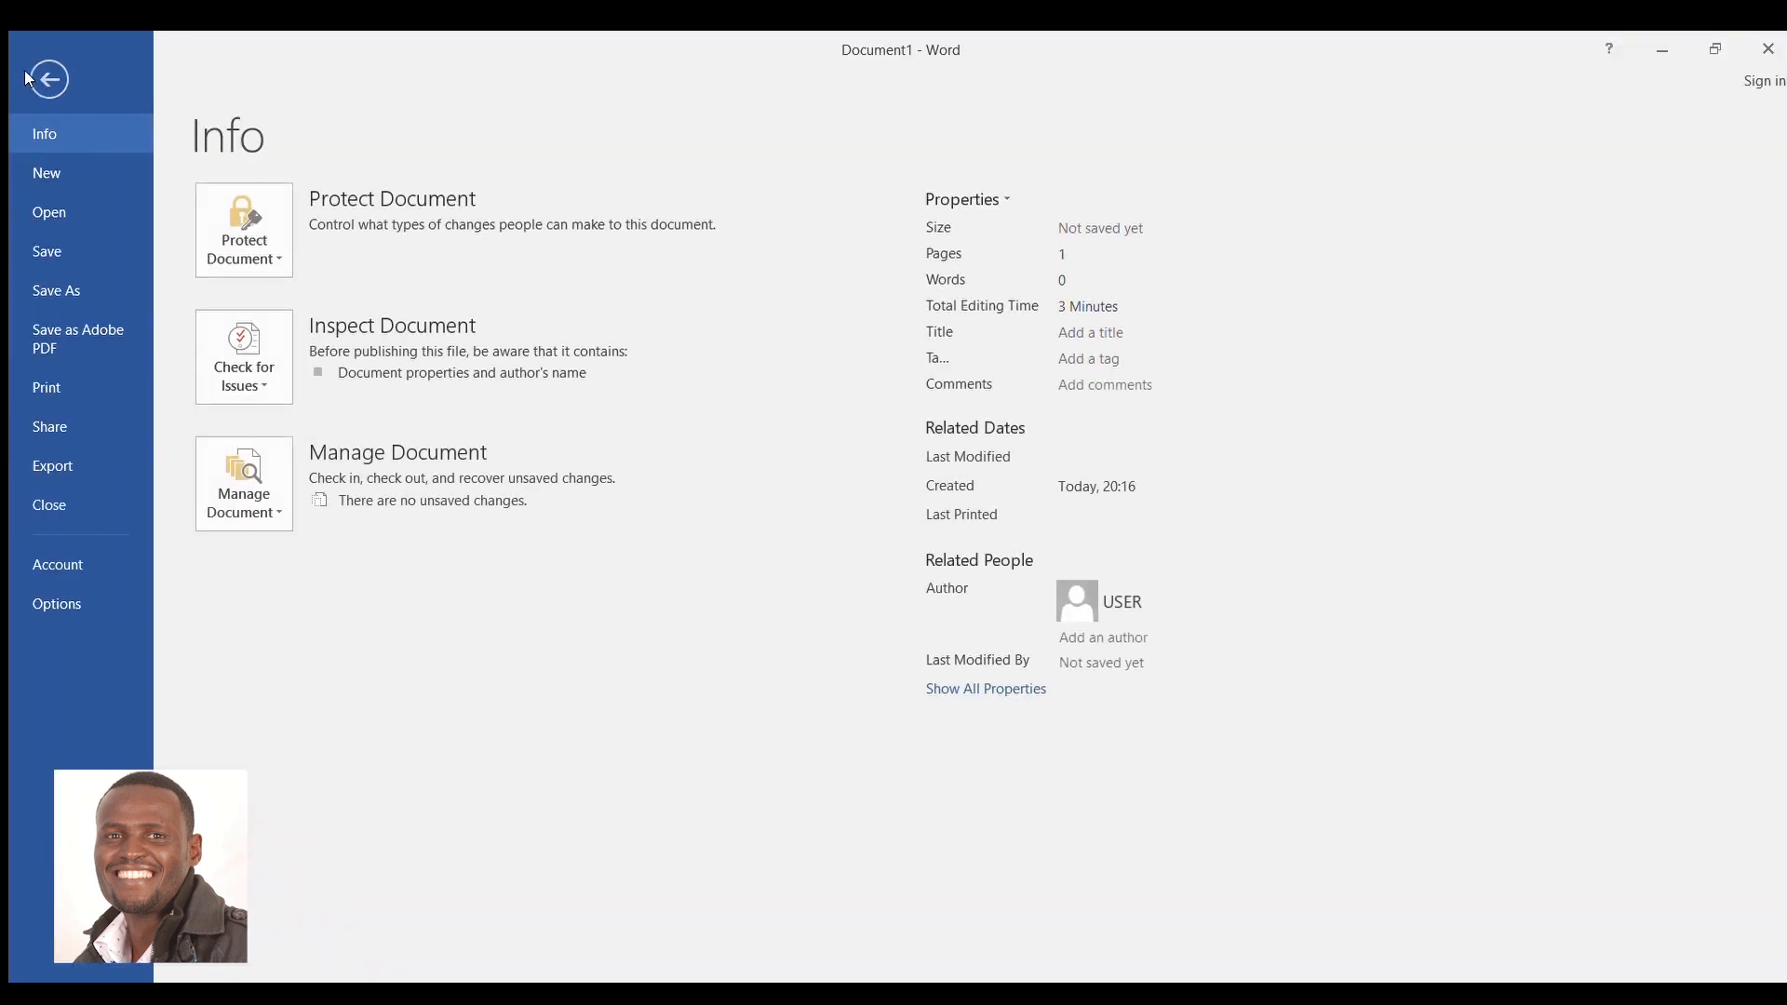
left_click(40, 172)
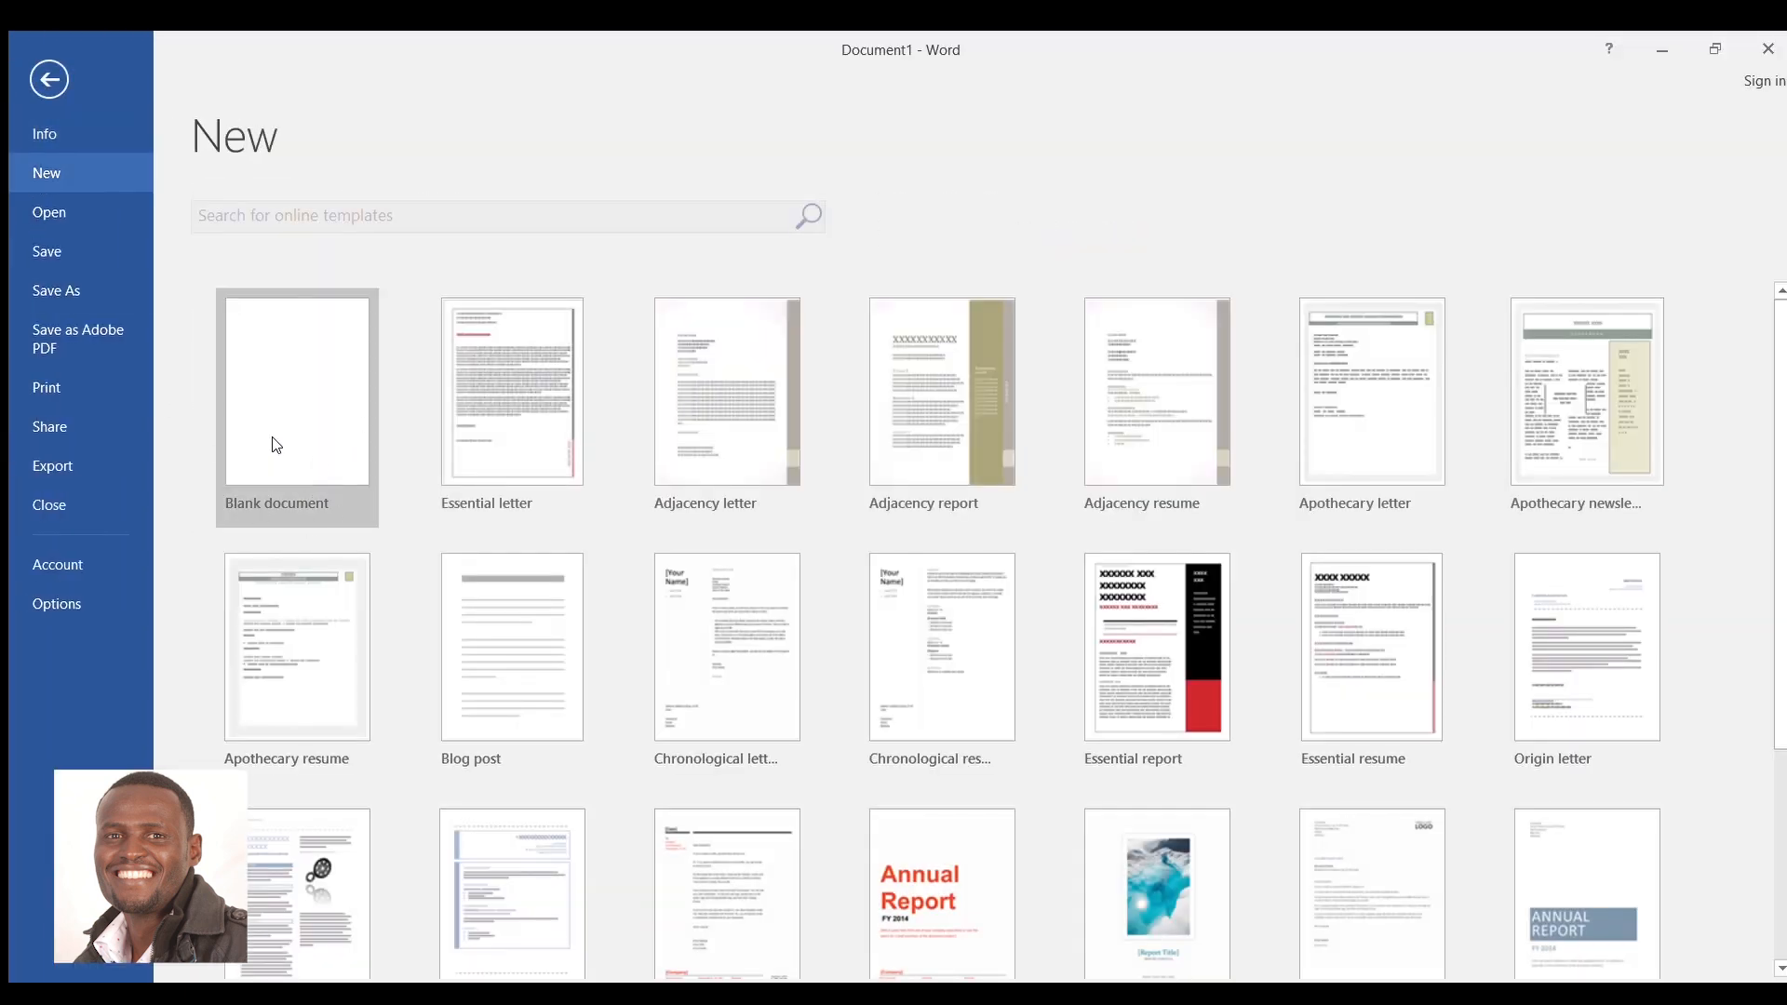
left_click(46, 212)
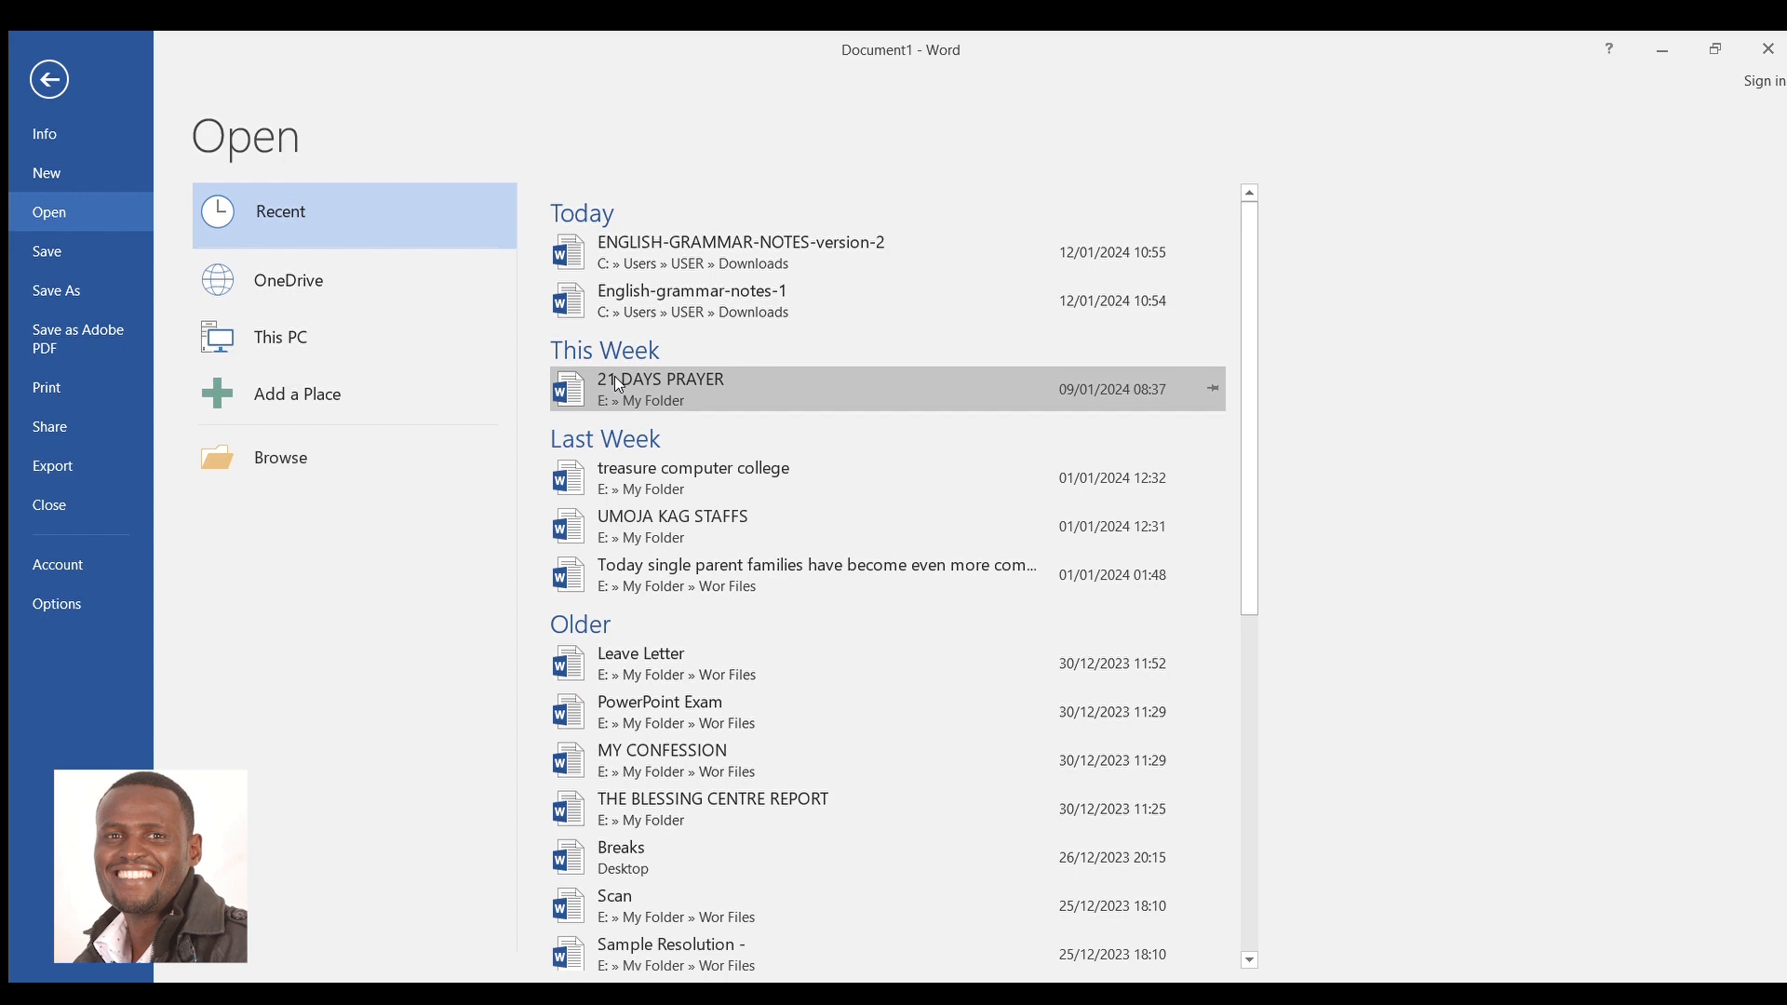
left_click(48, 73)
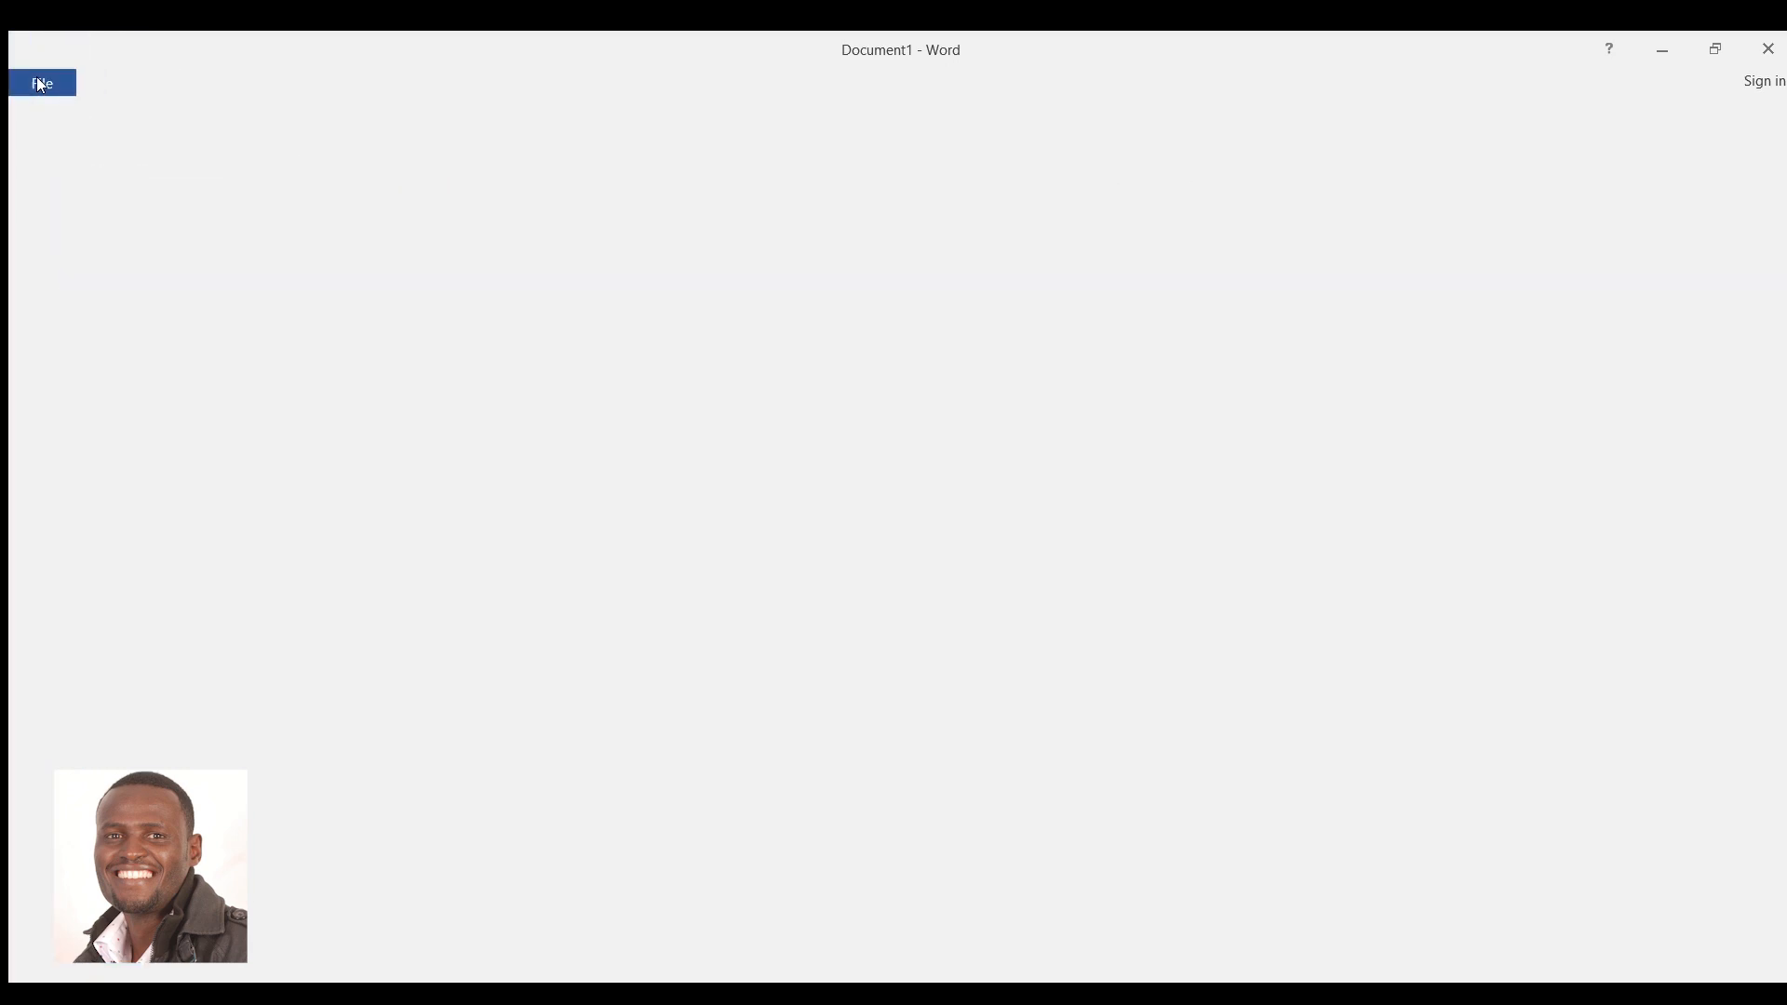
left_click(37, 80)
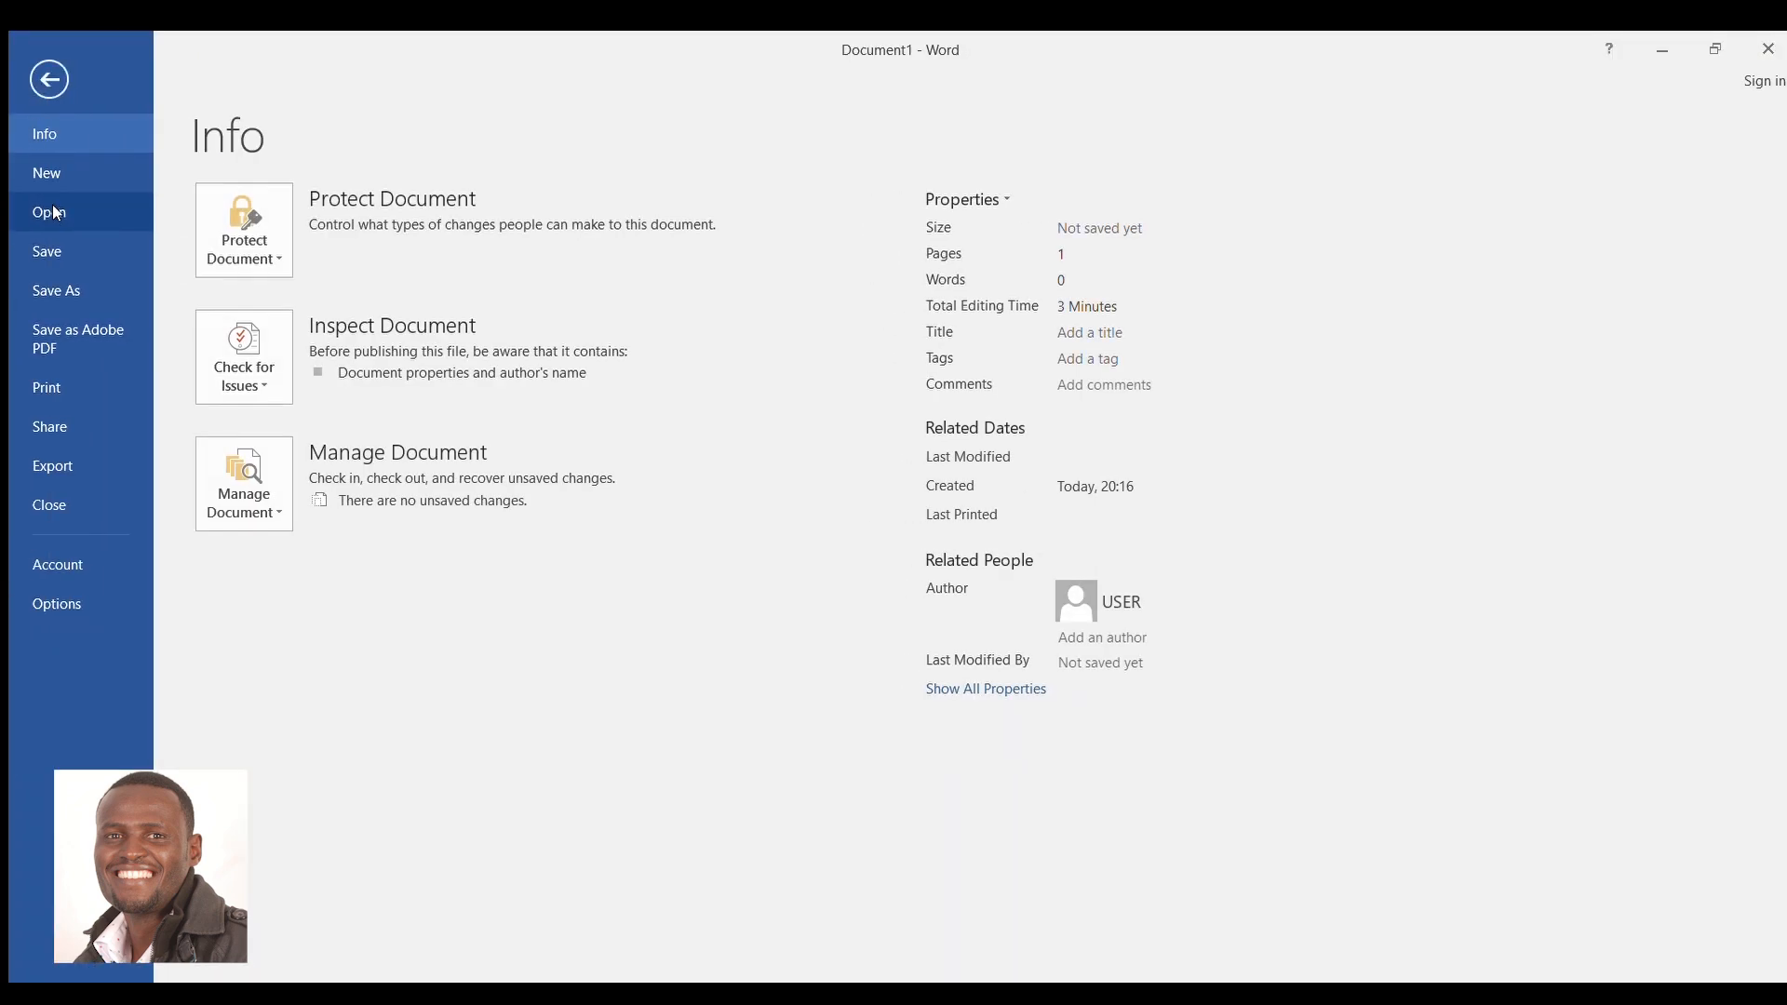
left_click(56, 212)
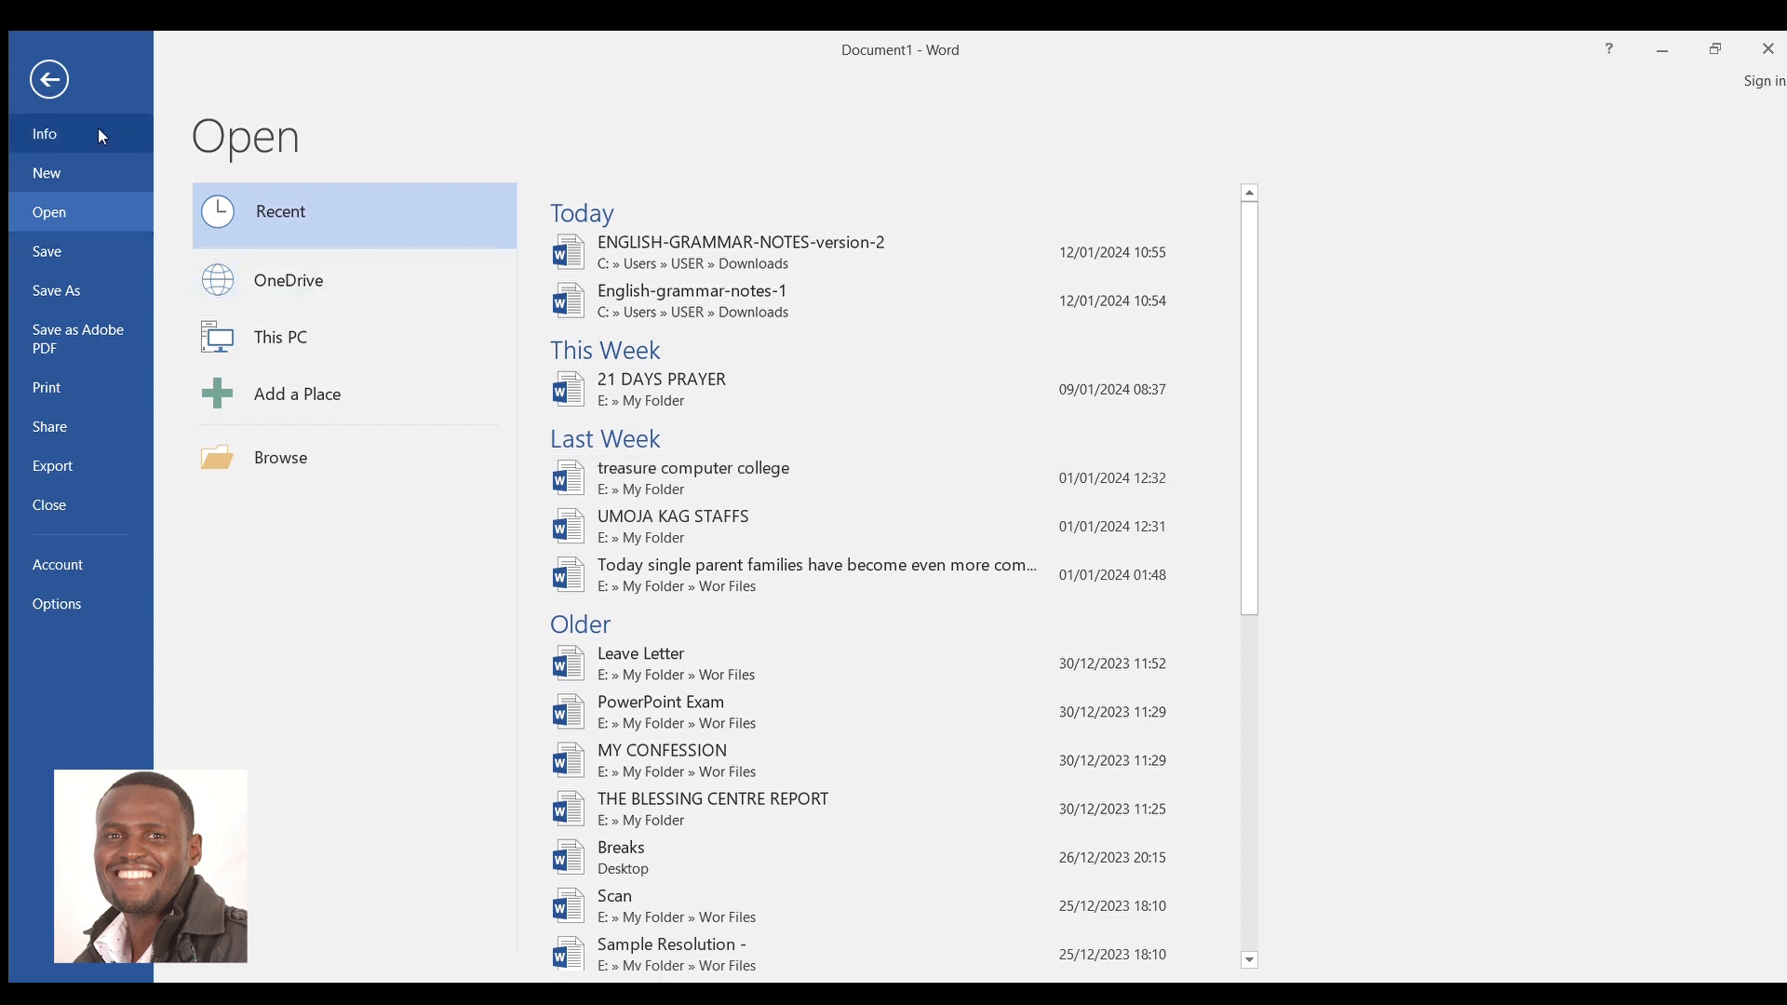
Examine the save locations, the sharing and export options and the account information, and return to the blank document
left_click(65, 287)
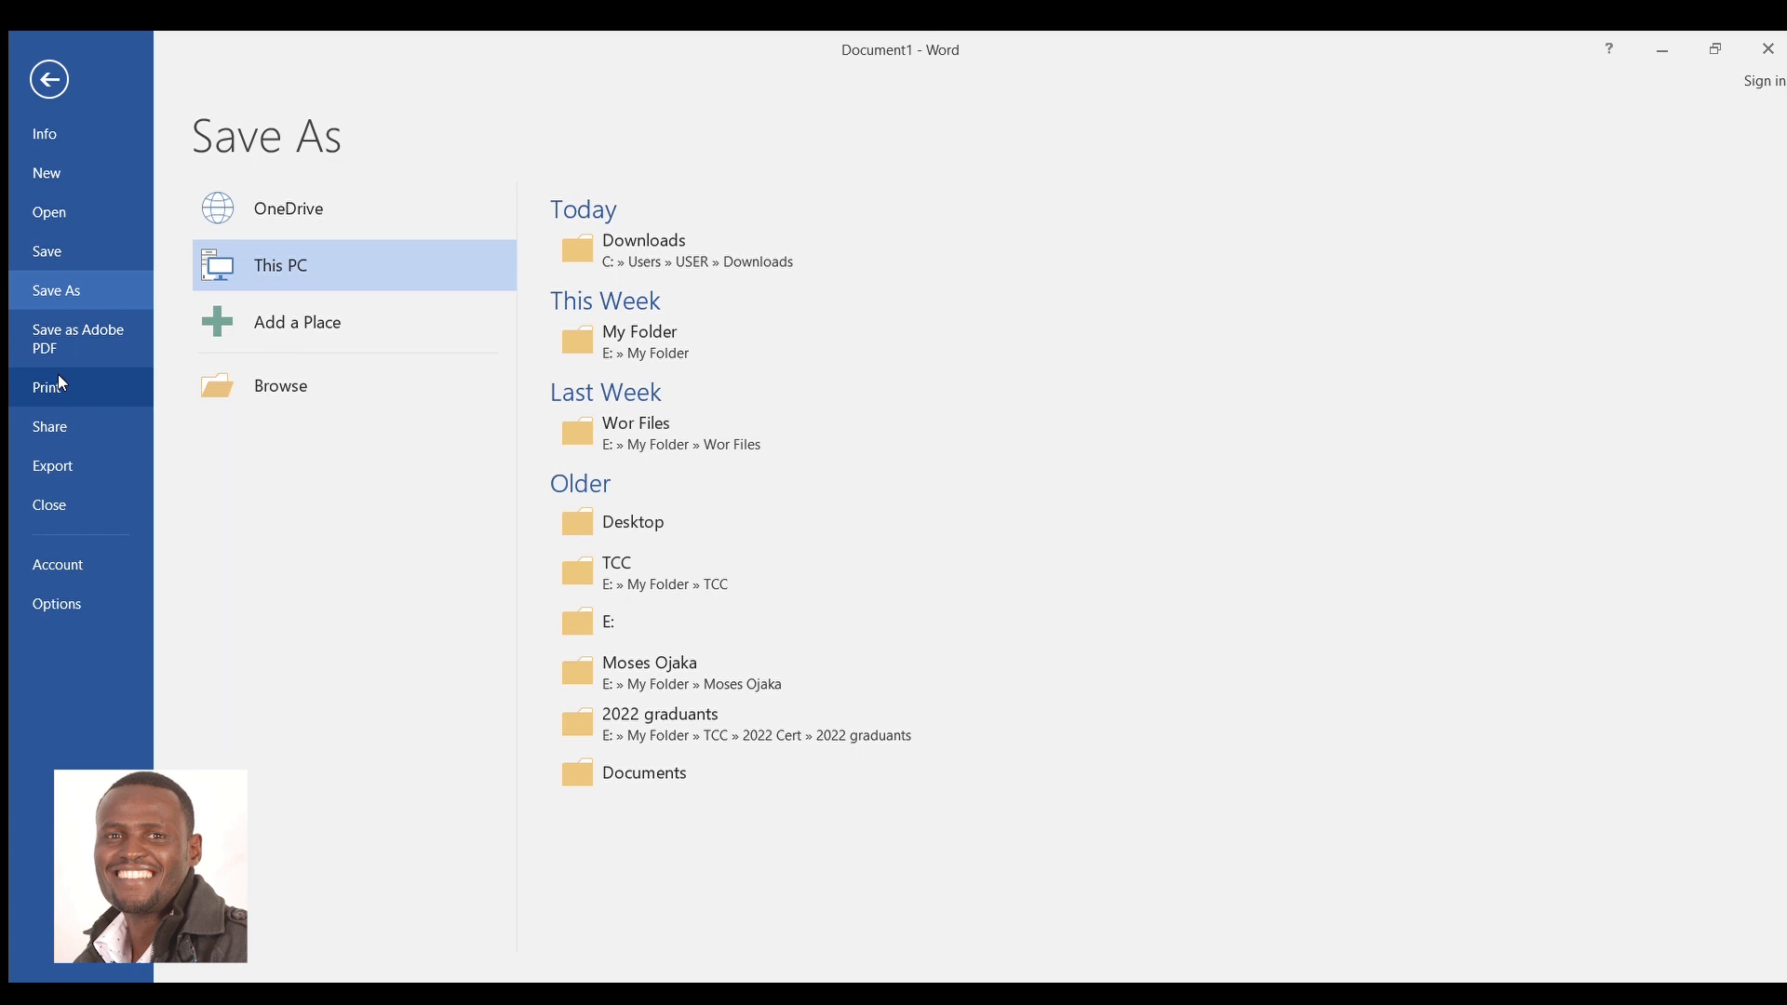
left_click(56, 426)
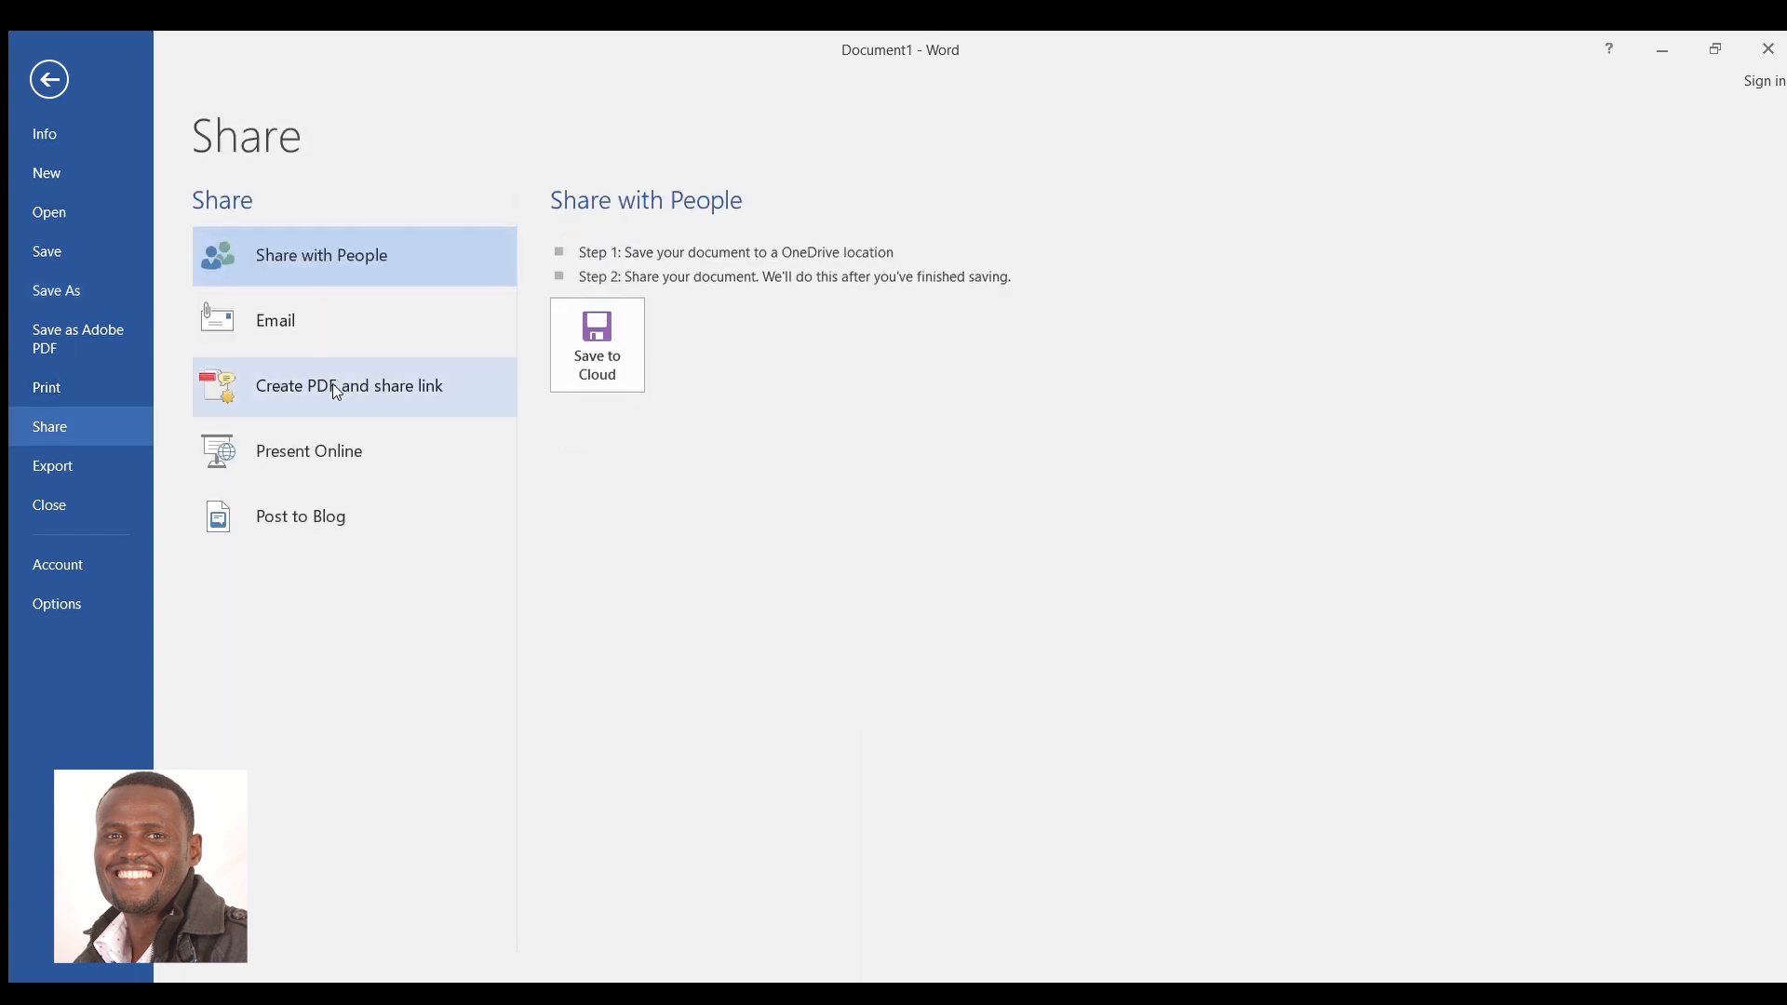
left_click(54, 466)
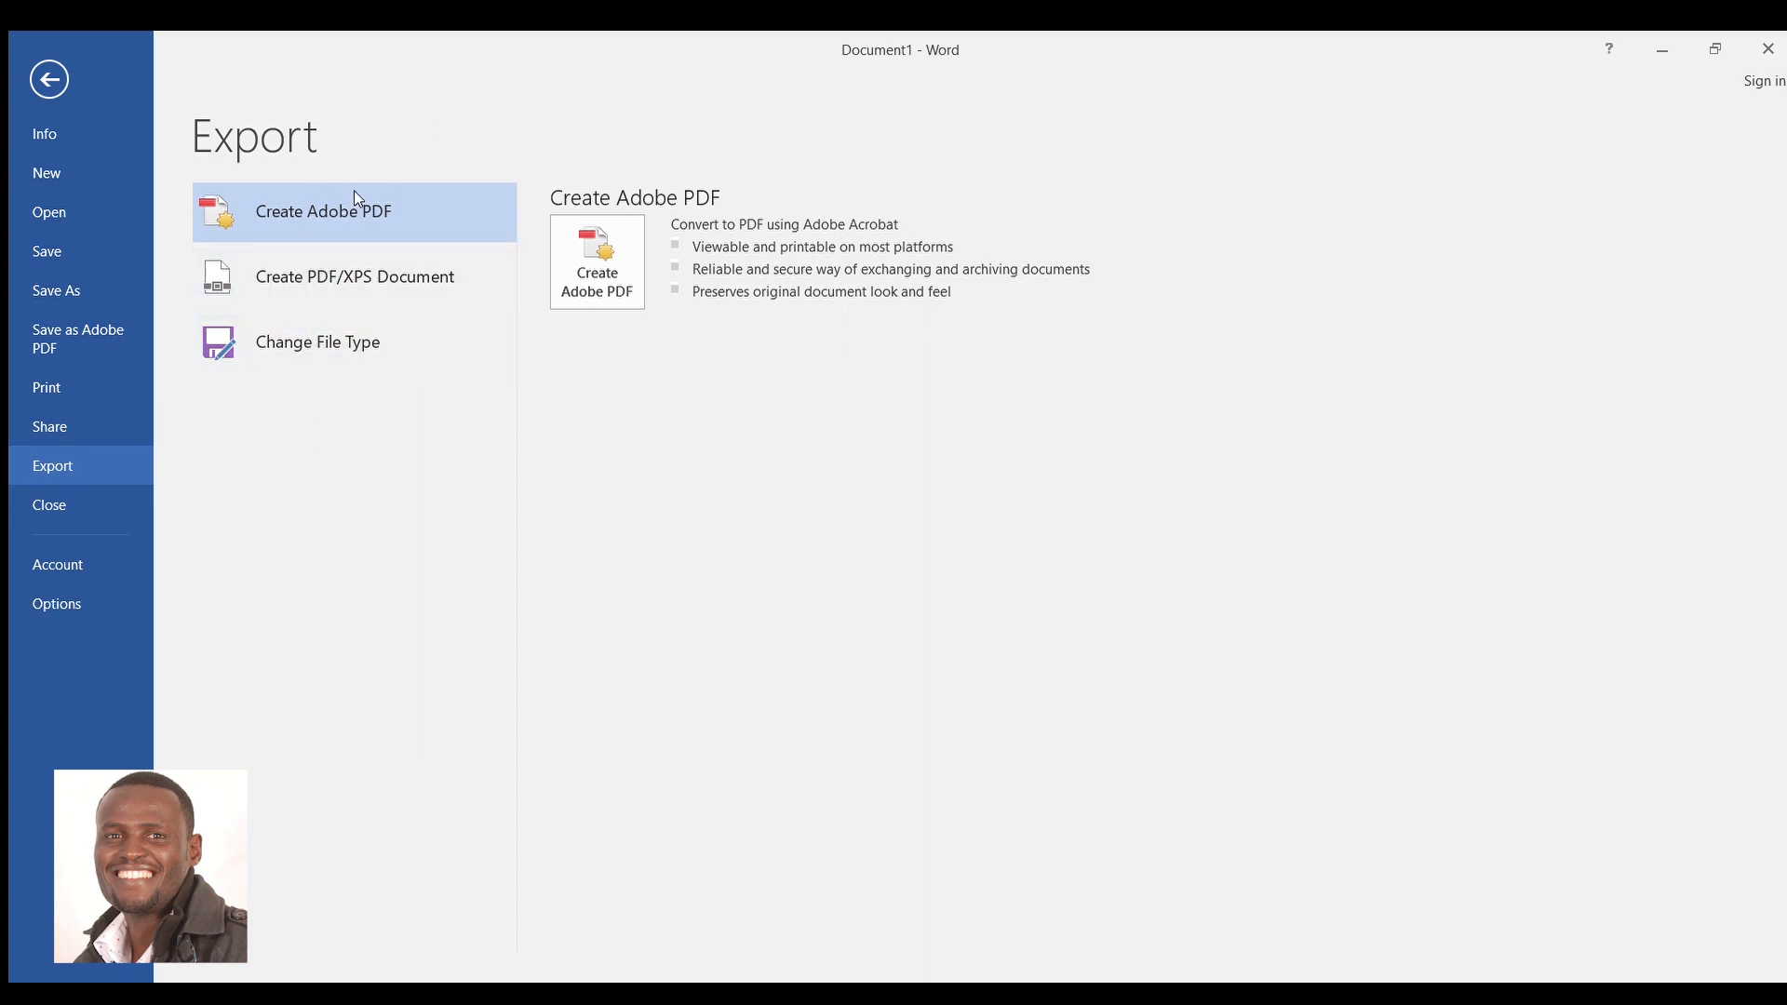
left_click(57, 568)
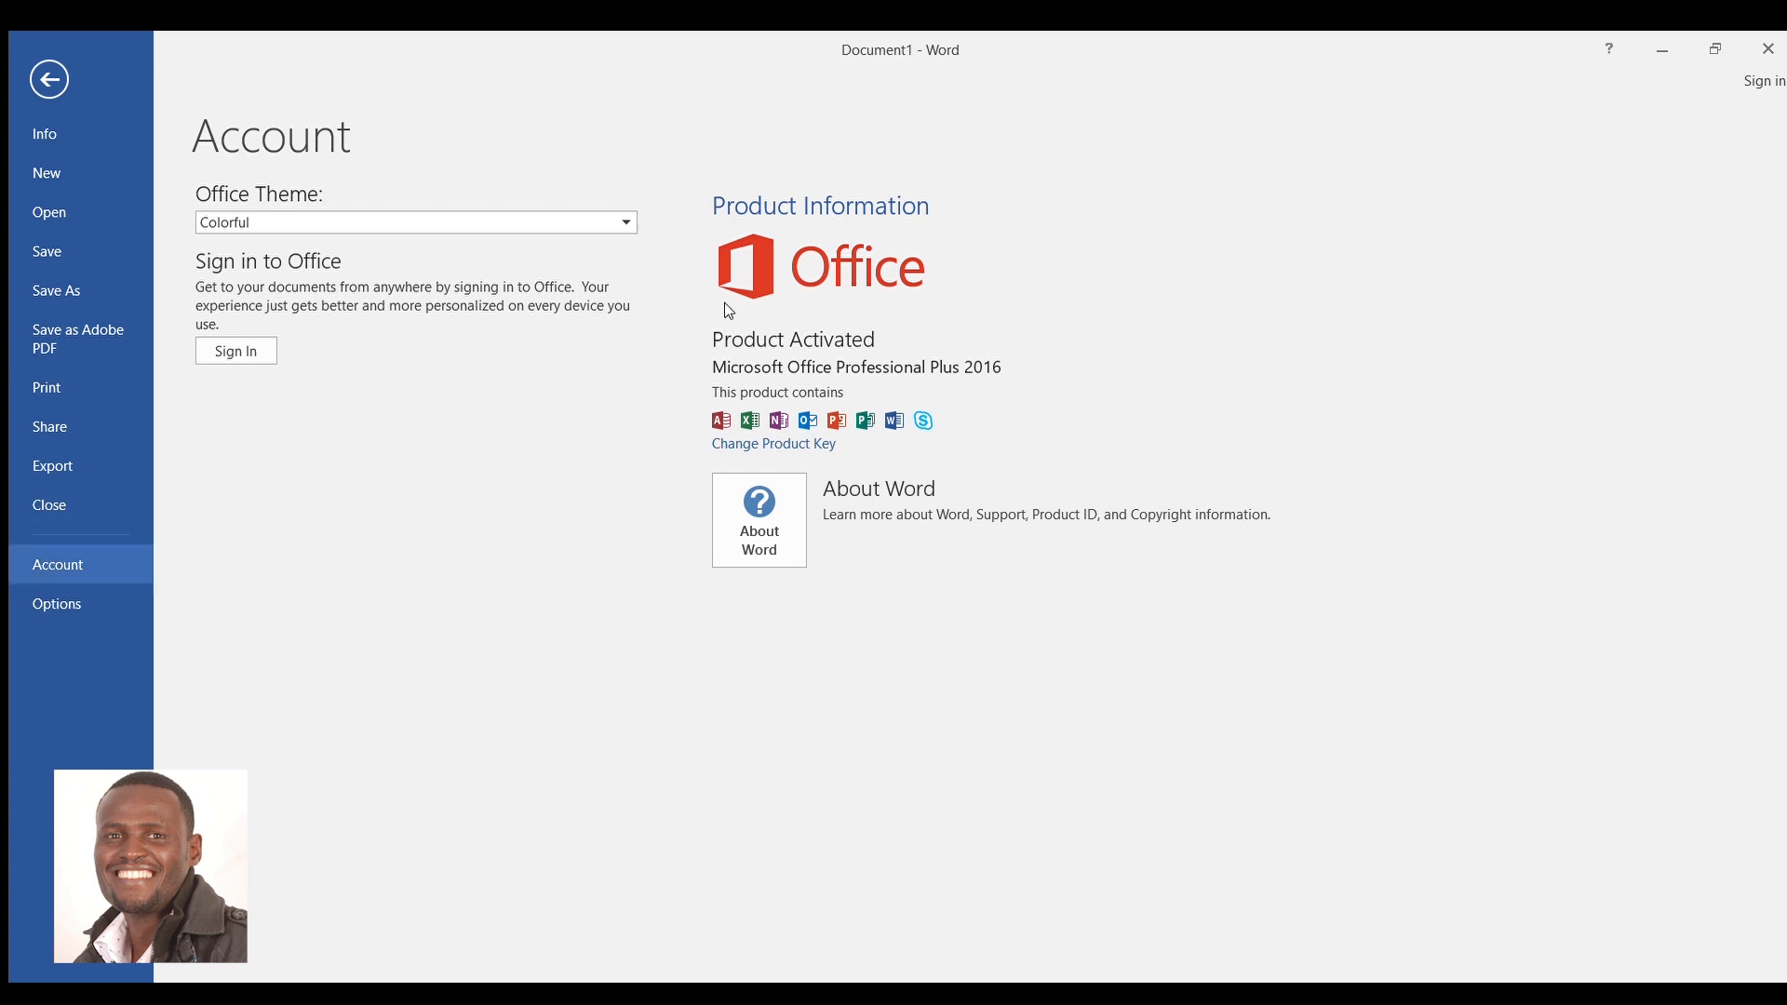
key("Escape")
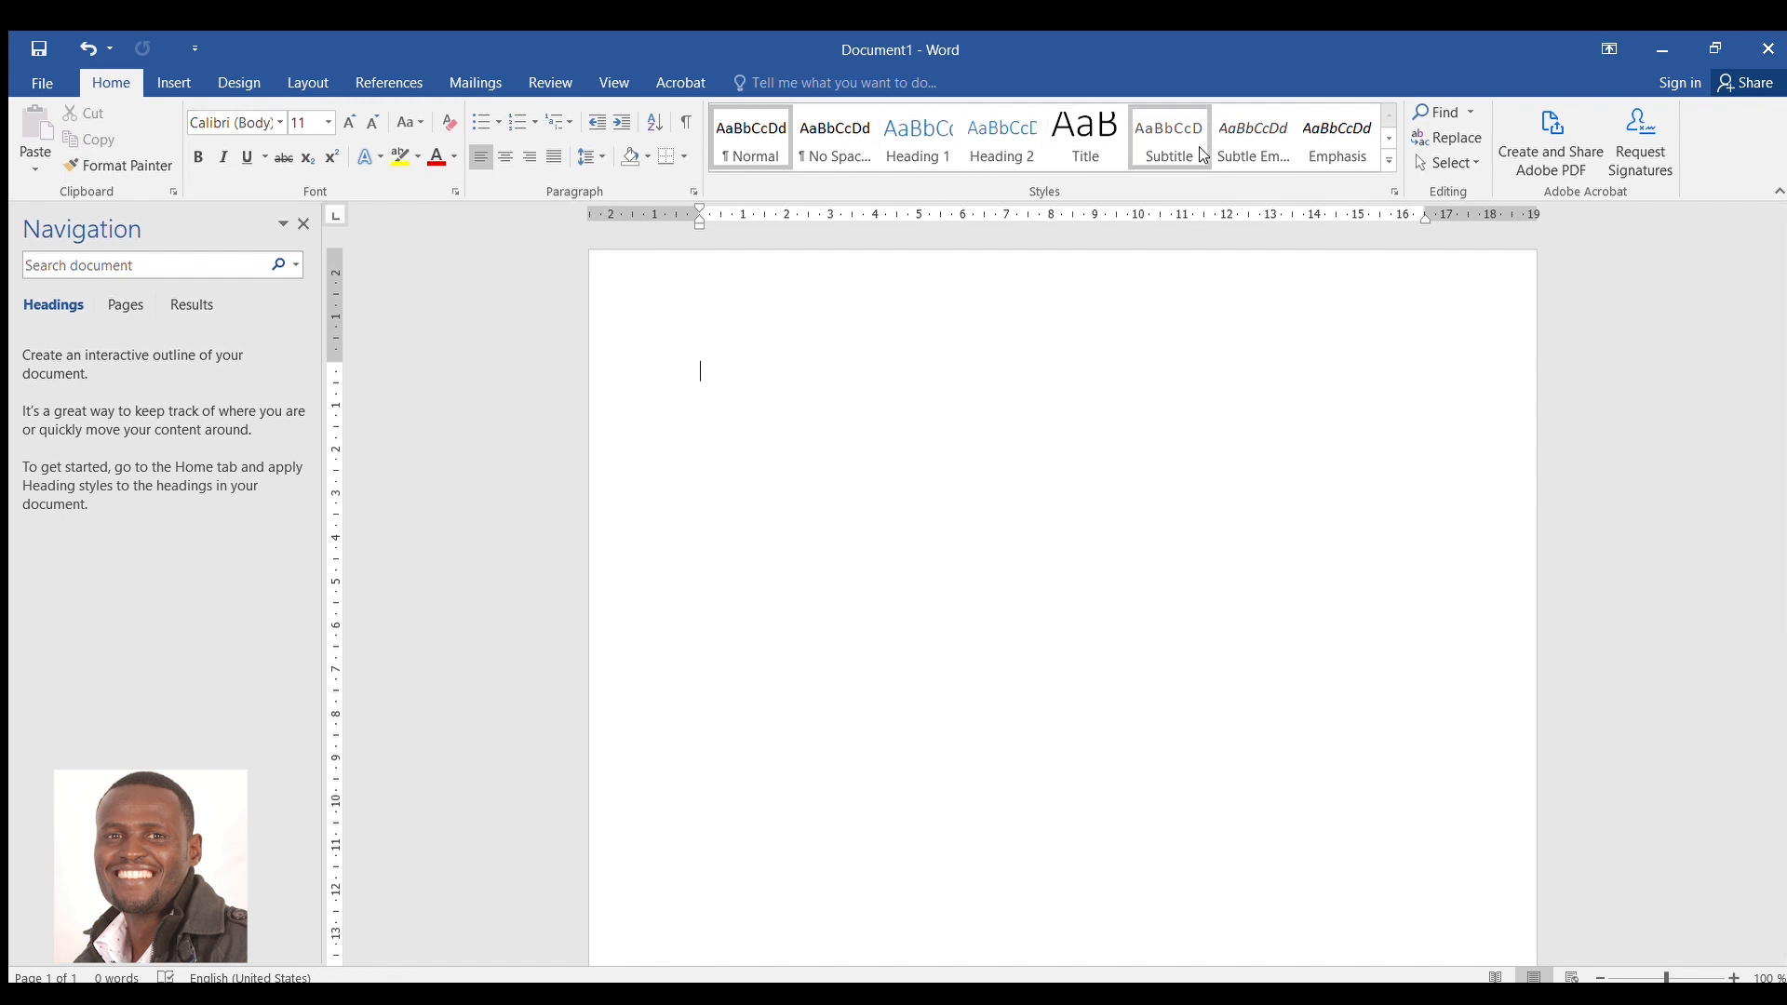
left_click(174, 83)
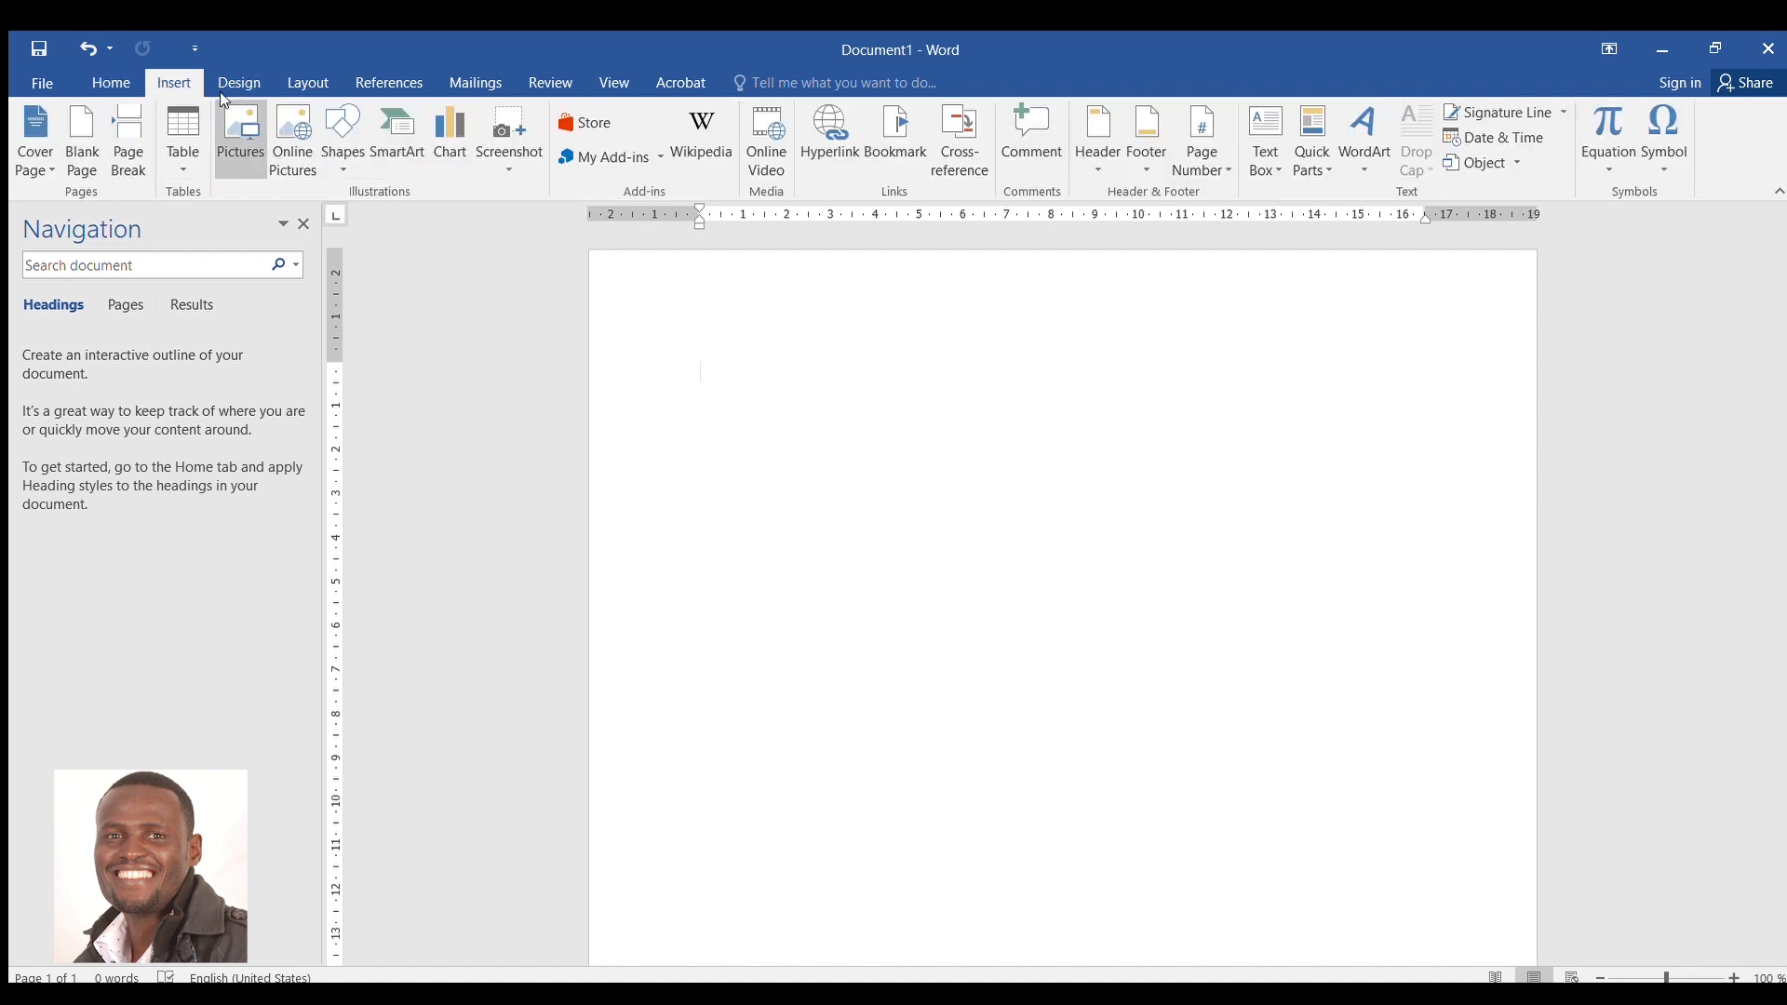
left_click(299, 83)
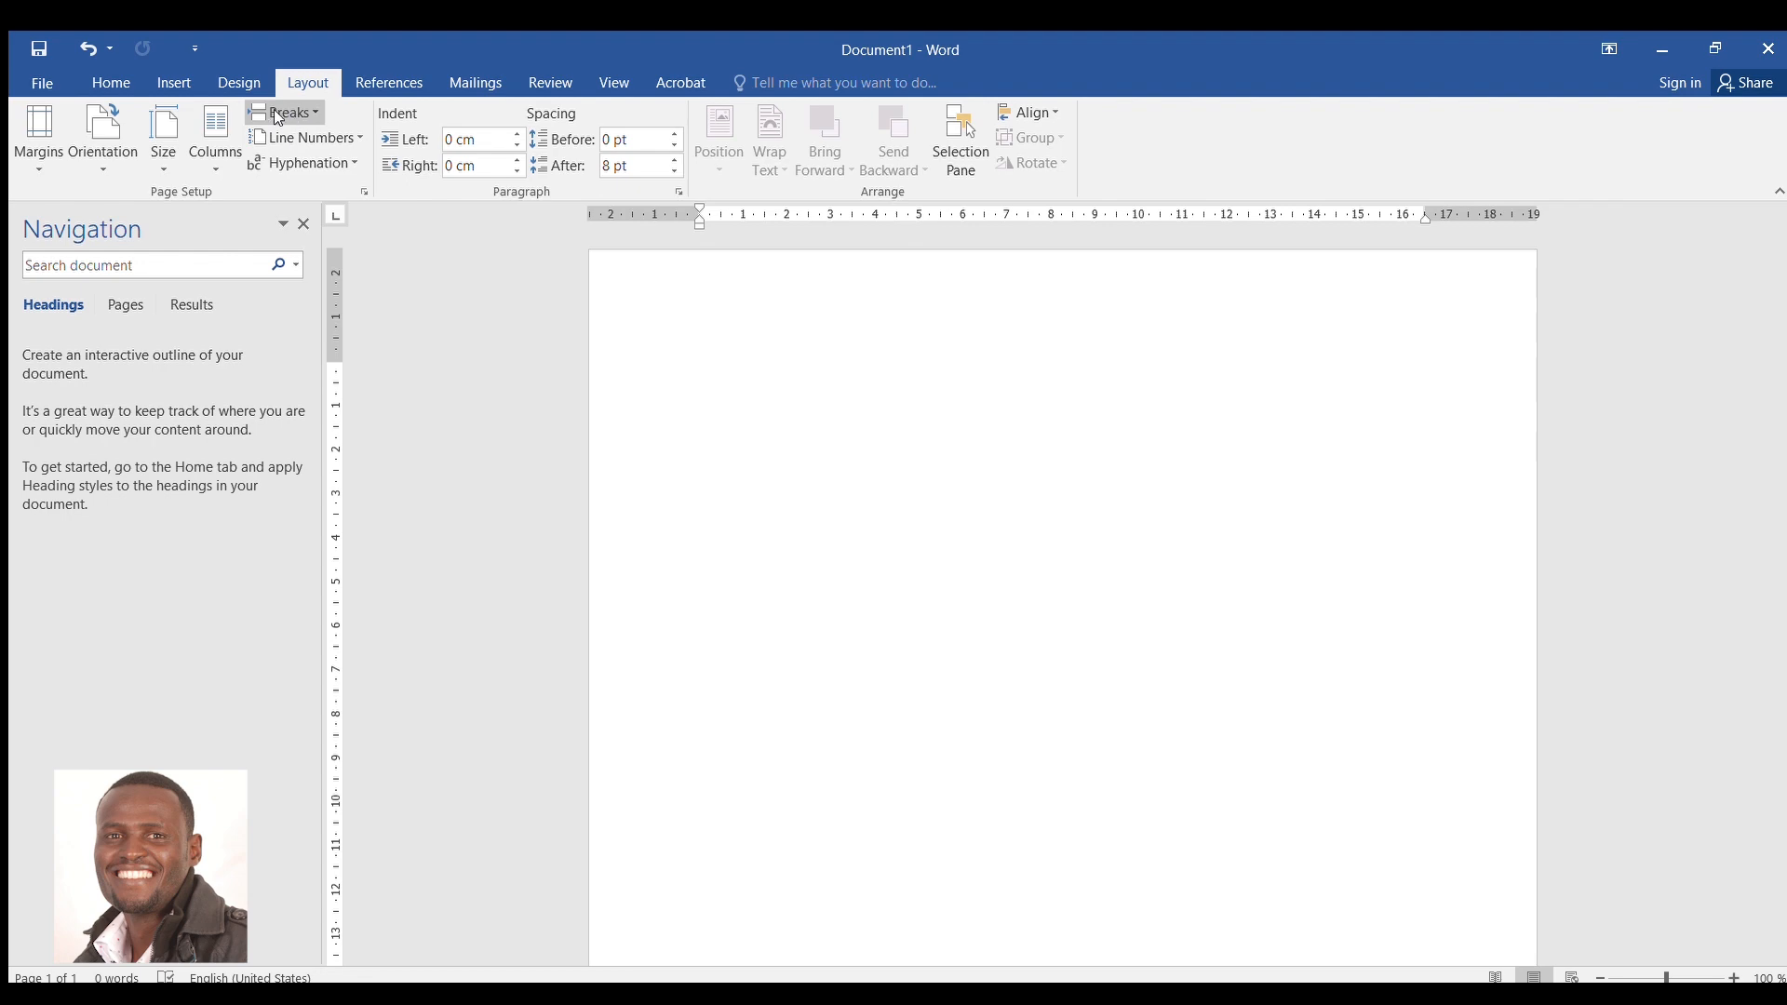
left_click(33, 80)
left_click(43, 75)
left_click(111, 83)
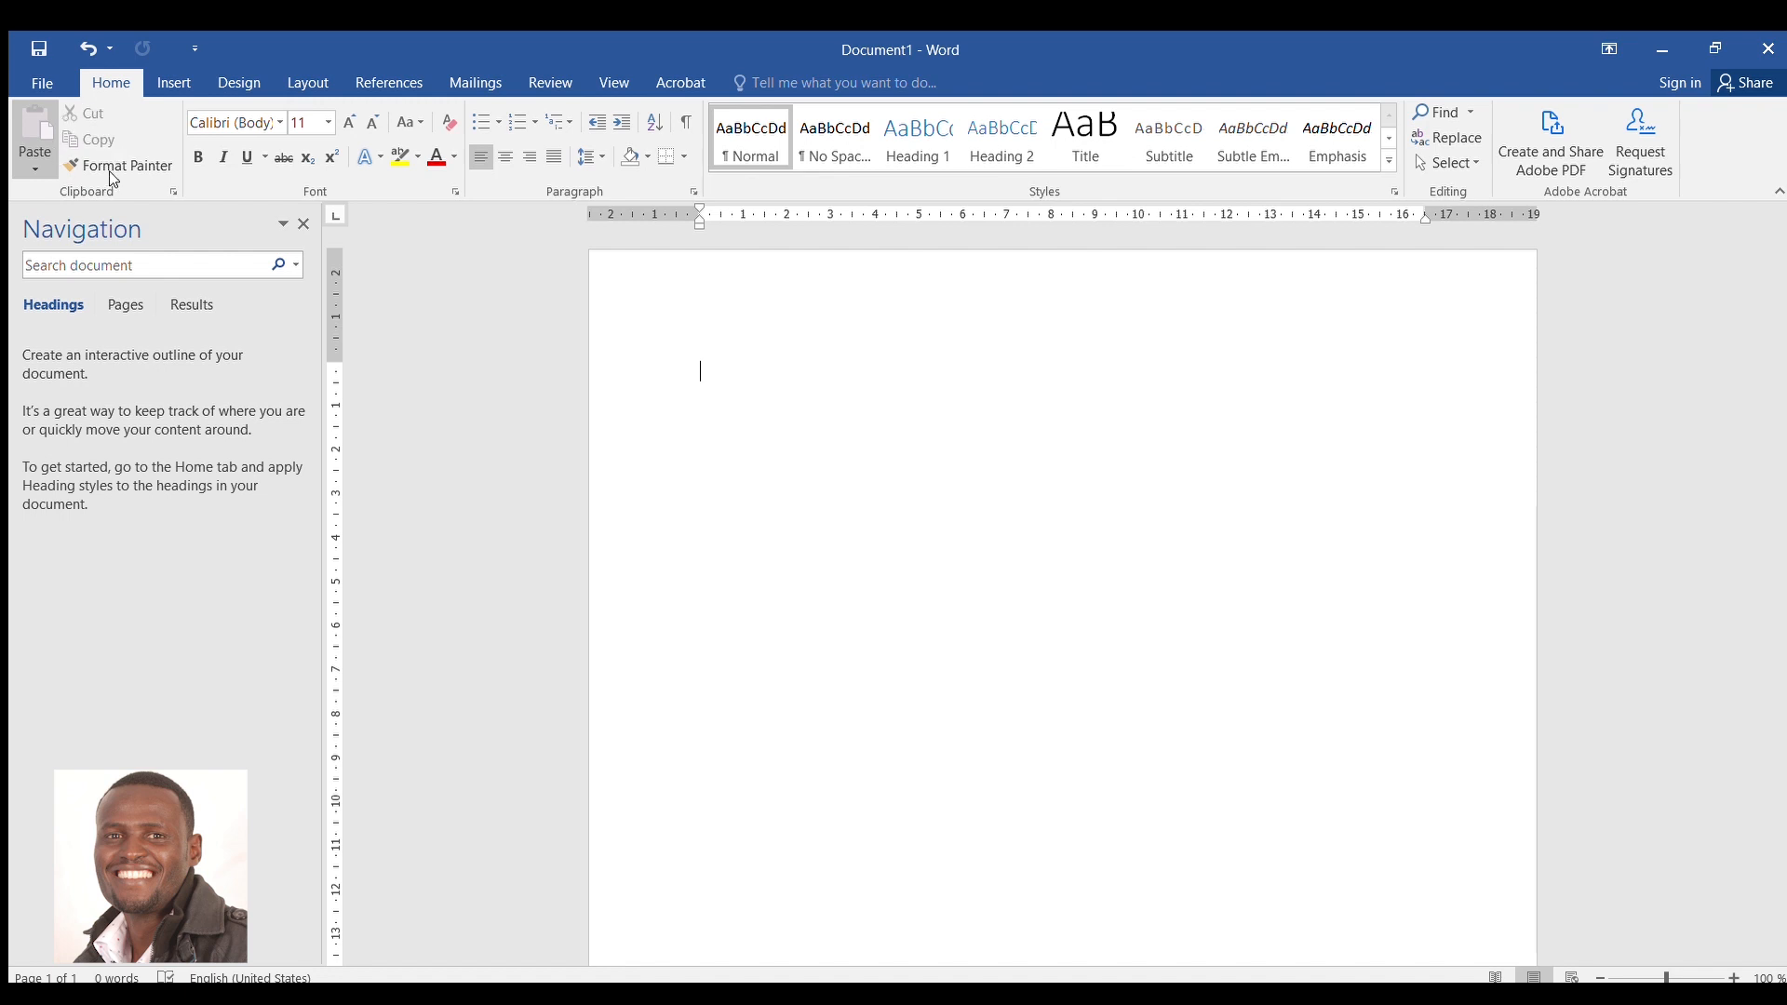
Enter the word "Greetings" on the first line of the page
type("Greetings")
left_click(735, 371)
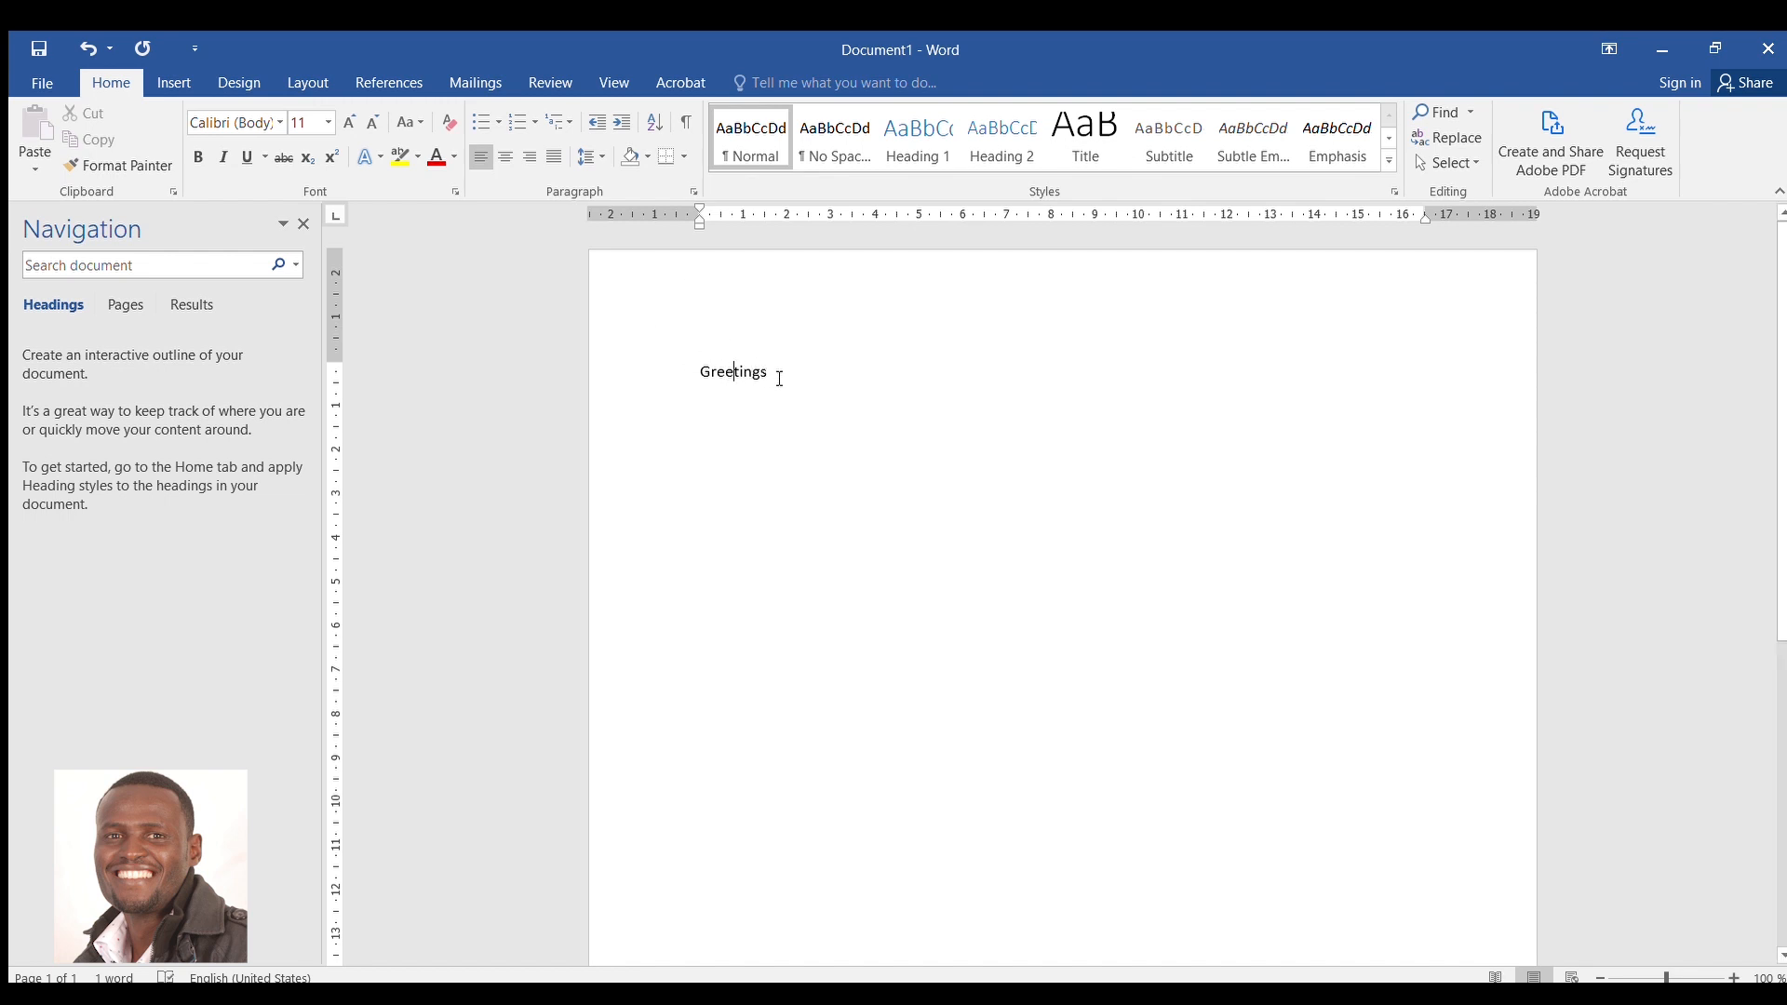
Cut the word "Greetings" from the page and paste it back on the first line
left_click_drag(774, 372, 683, 388)
key("ctrl+c")
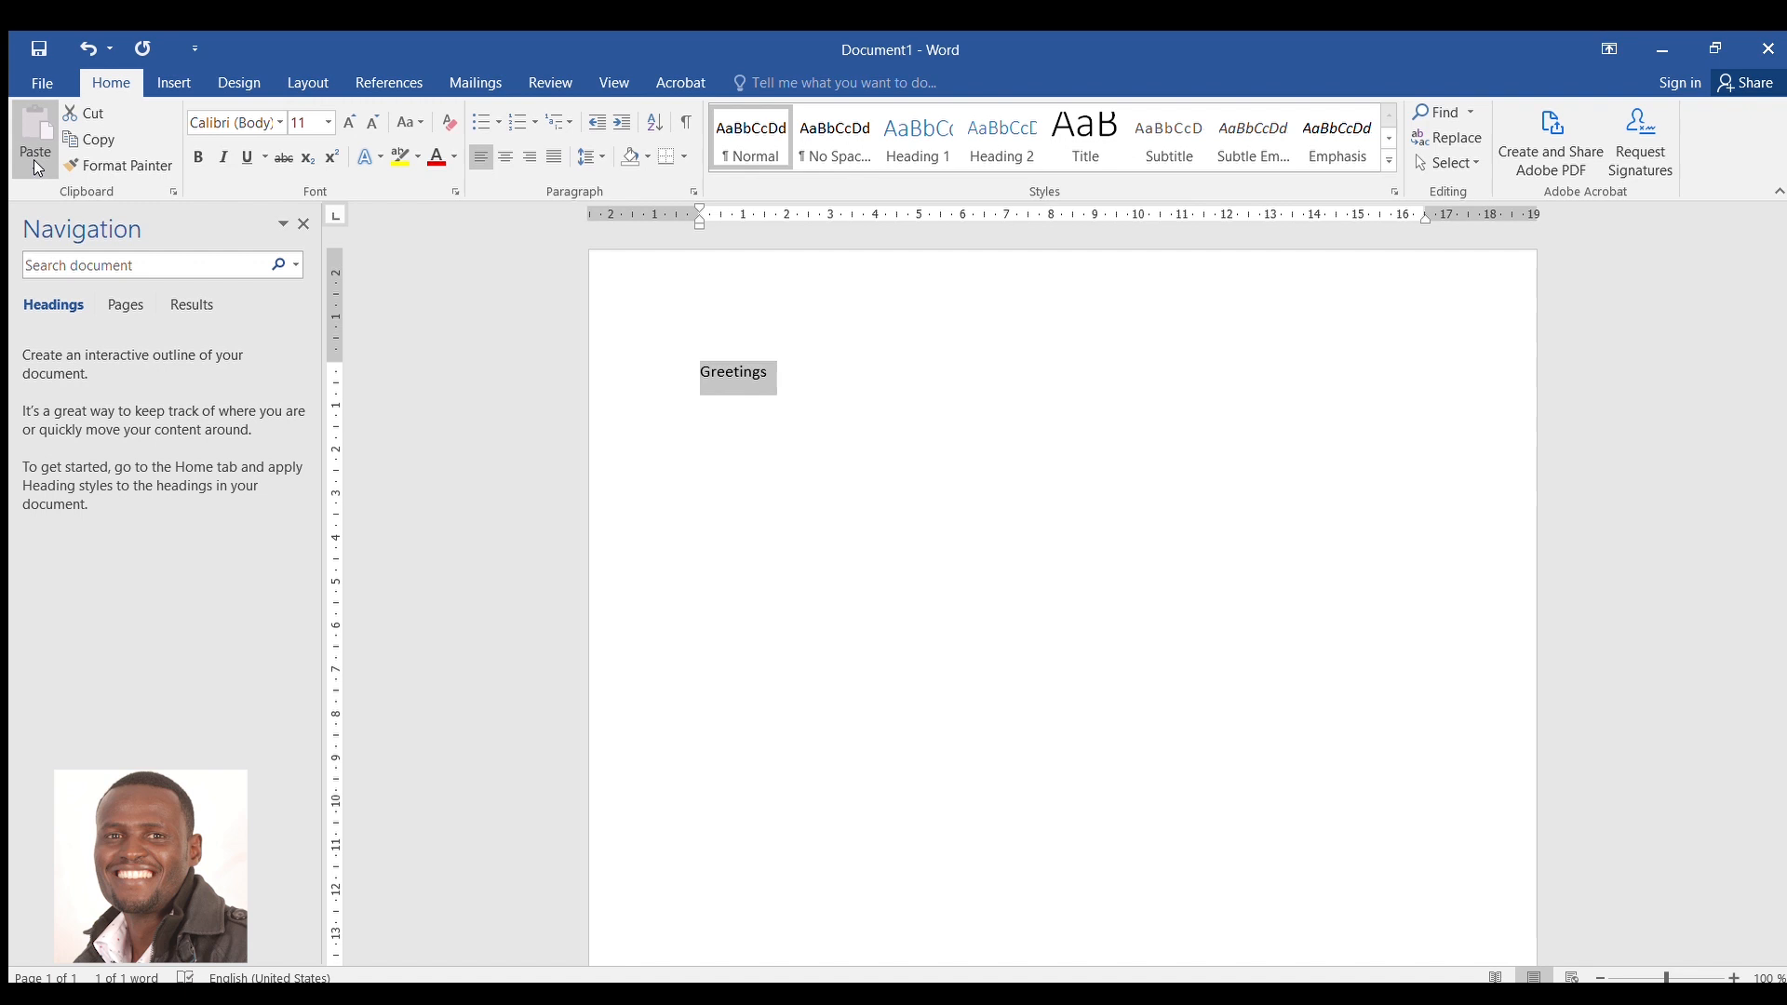
left_click(94, 110)
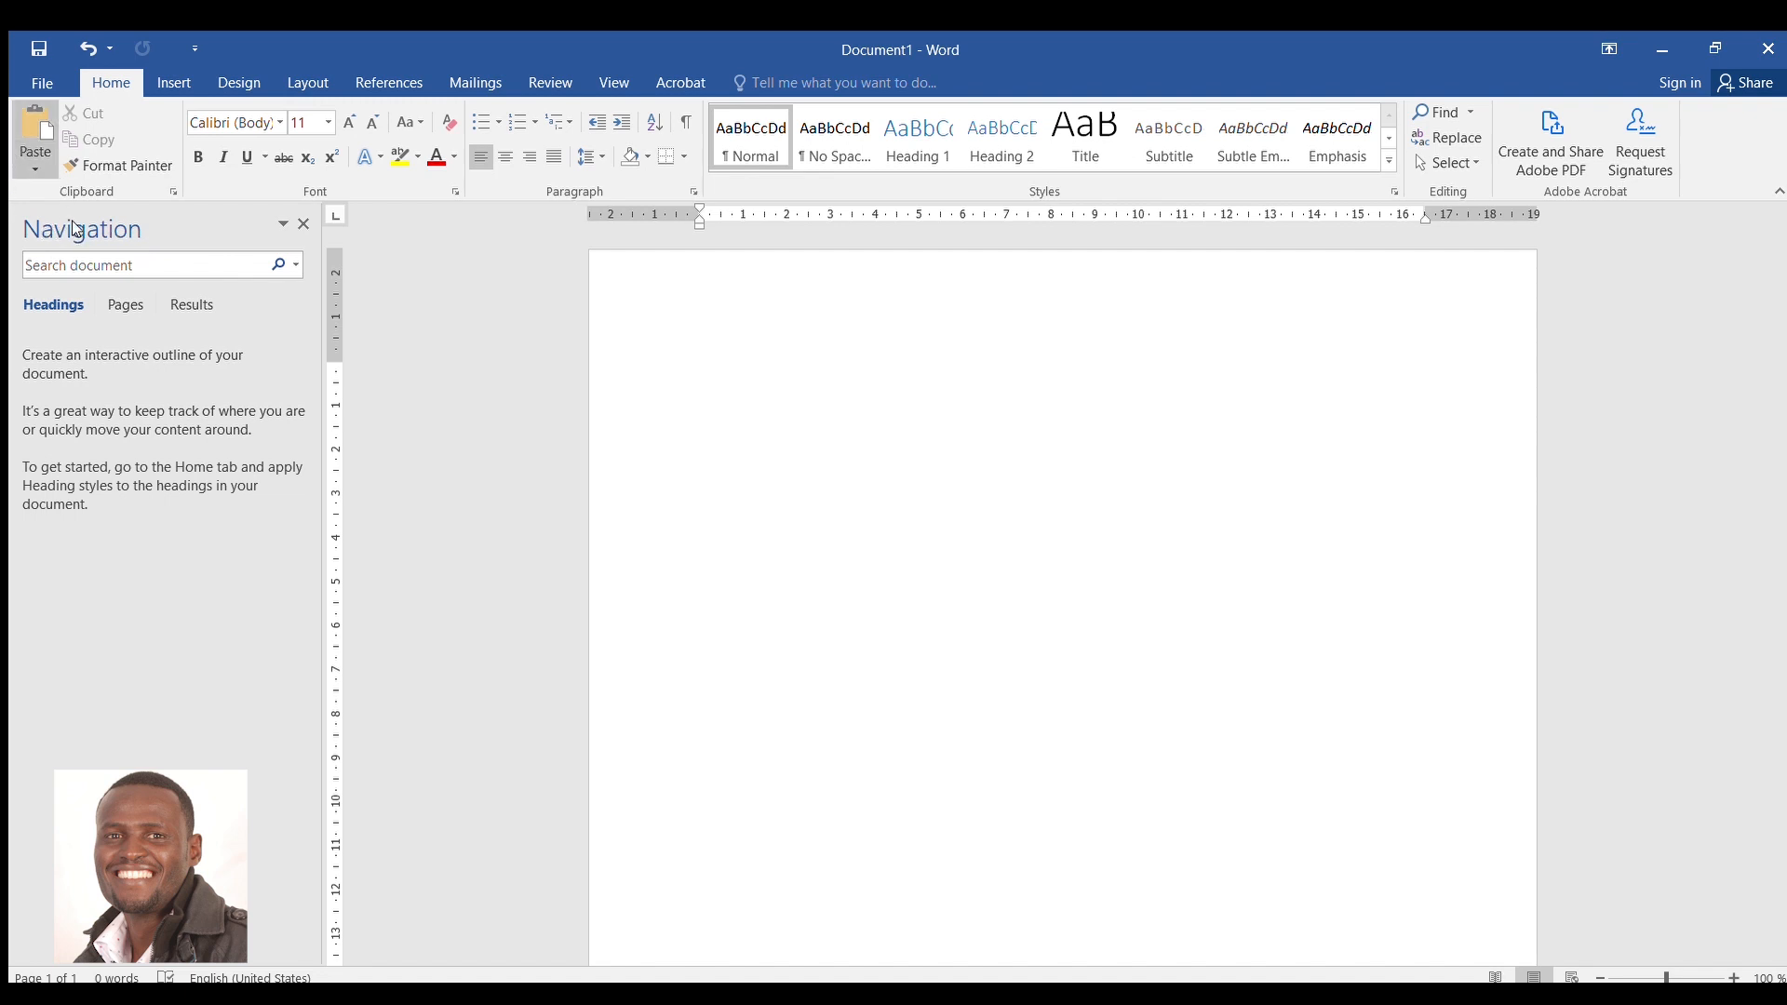
type("Greetings")
left_click(32, 219)
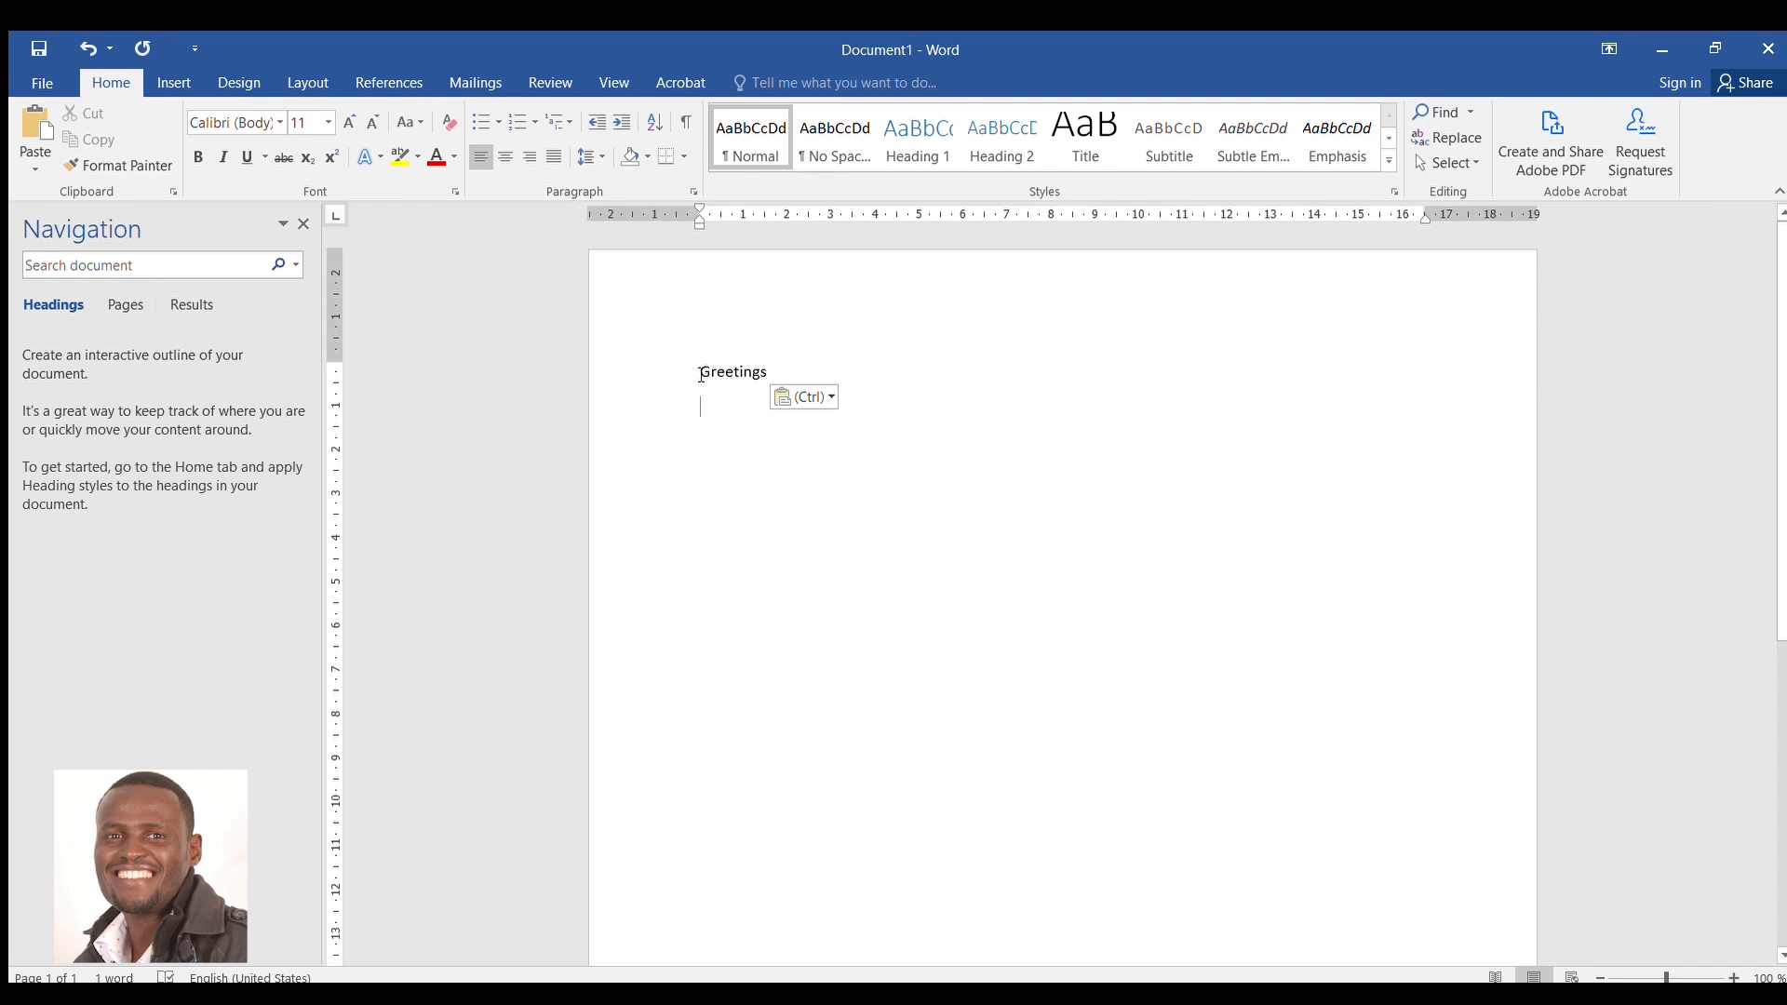
Enlarge the word "Greetings" on the first line to font size 20 and italicise it
left_click_drag(702, 374, 778, 373)
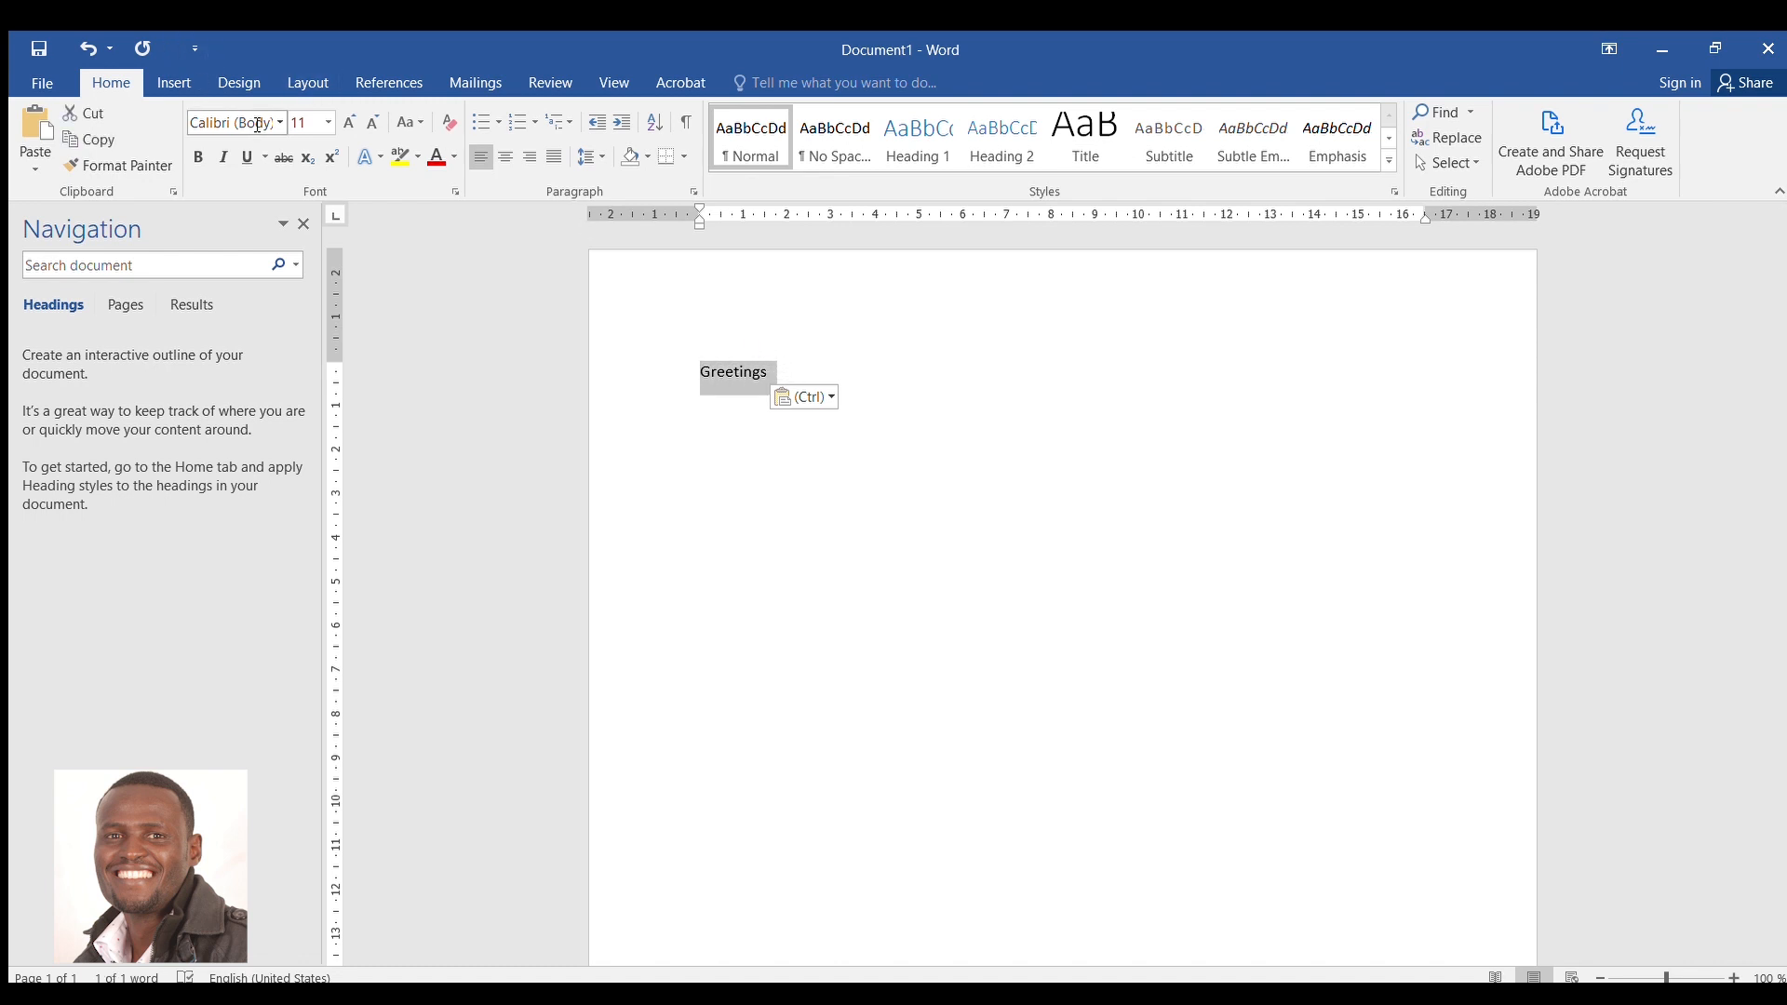
left_click(349, 122)
left_click(348, 121)
left_click(347, 121)
left_click(347, 121)
left_click(347, 121)
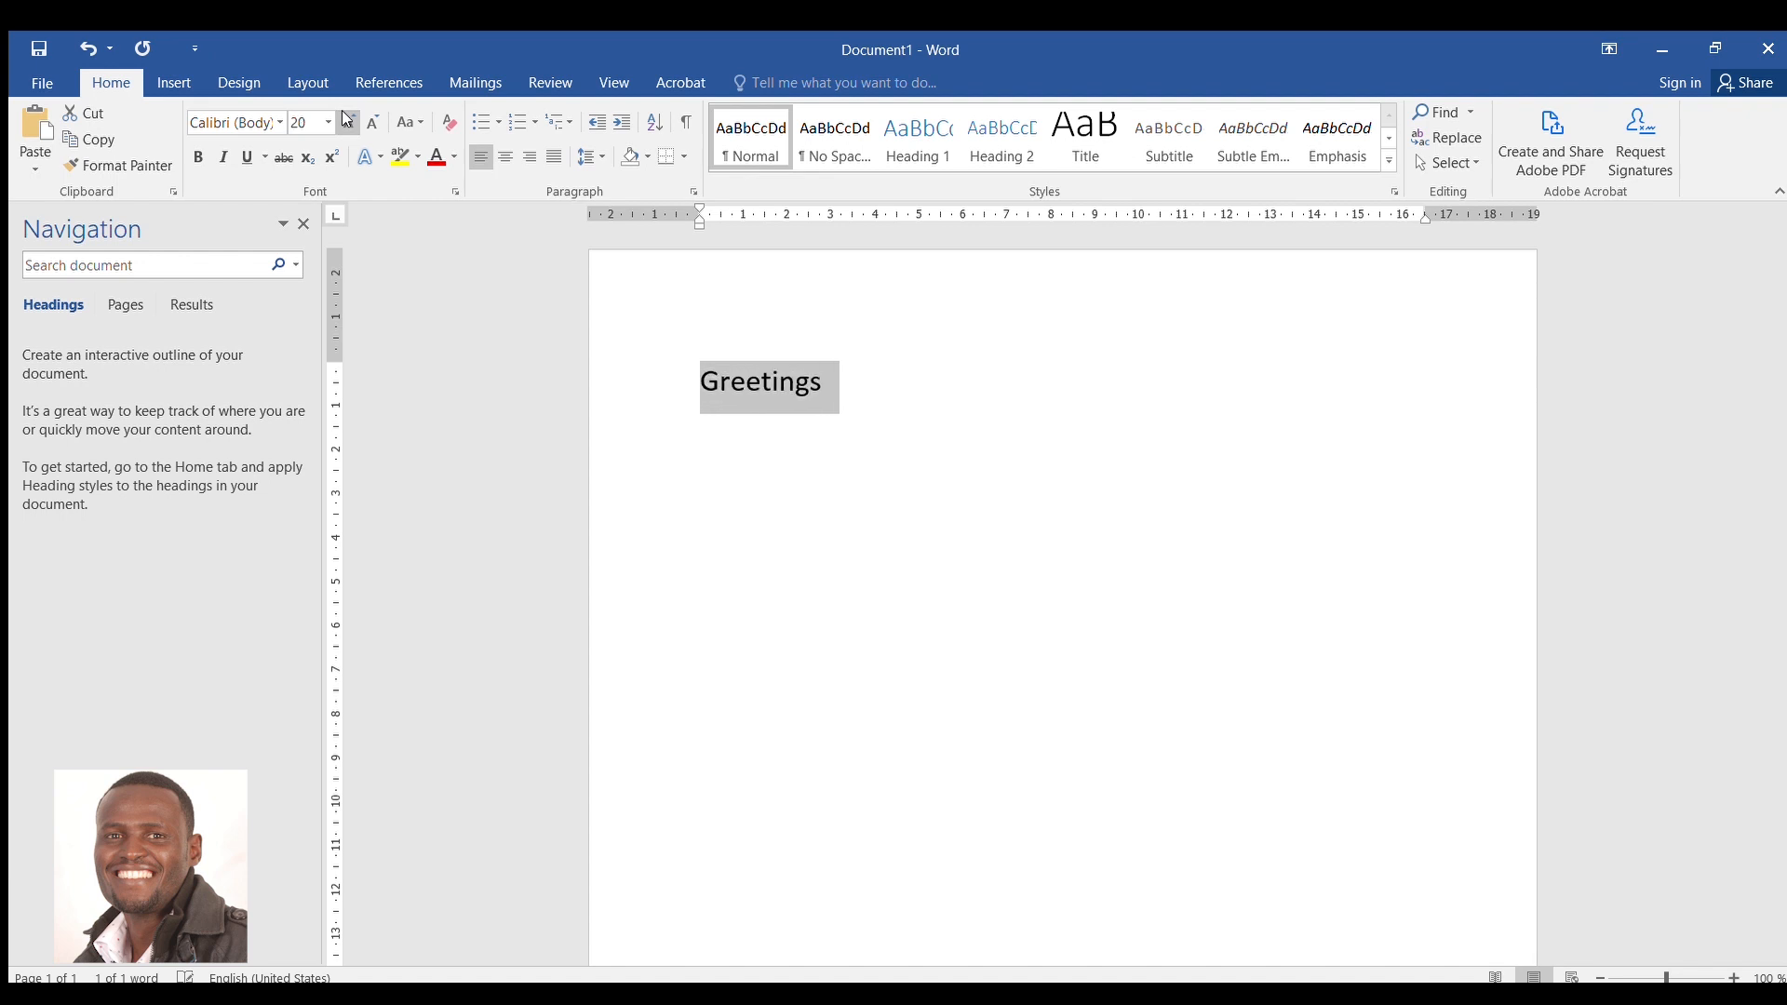
left_click(224, 156)
left_click(755, 378)
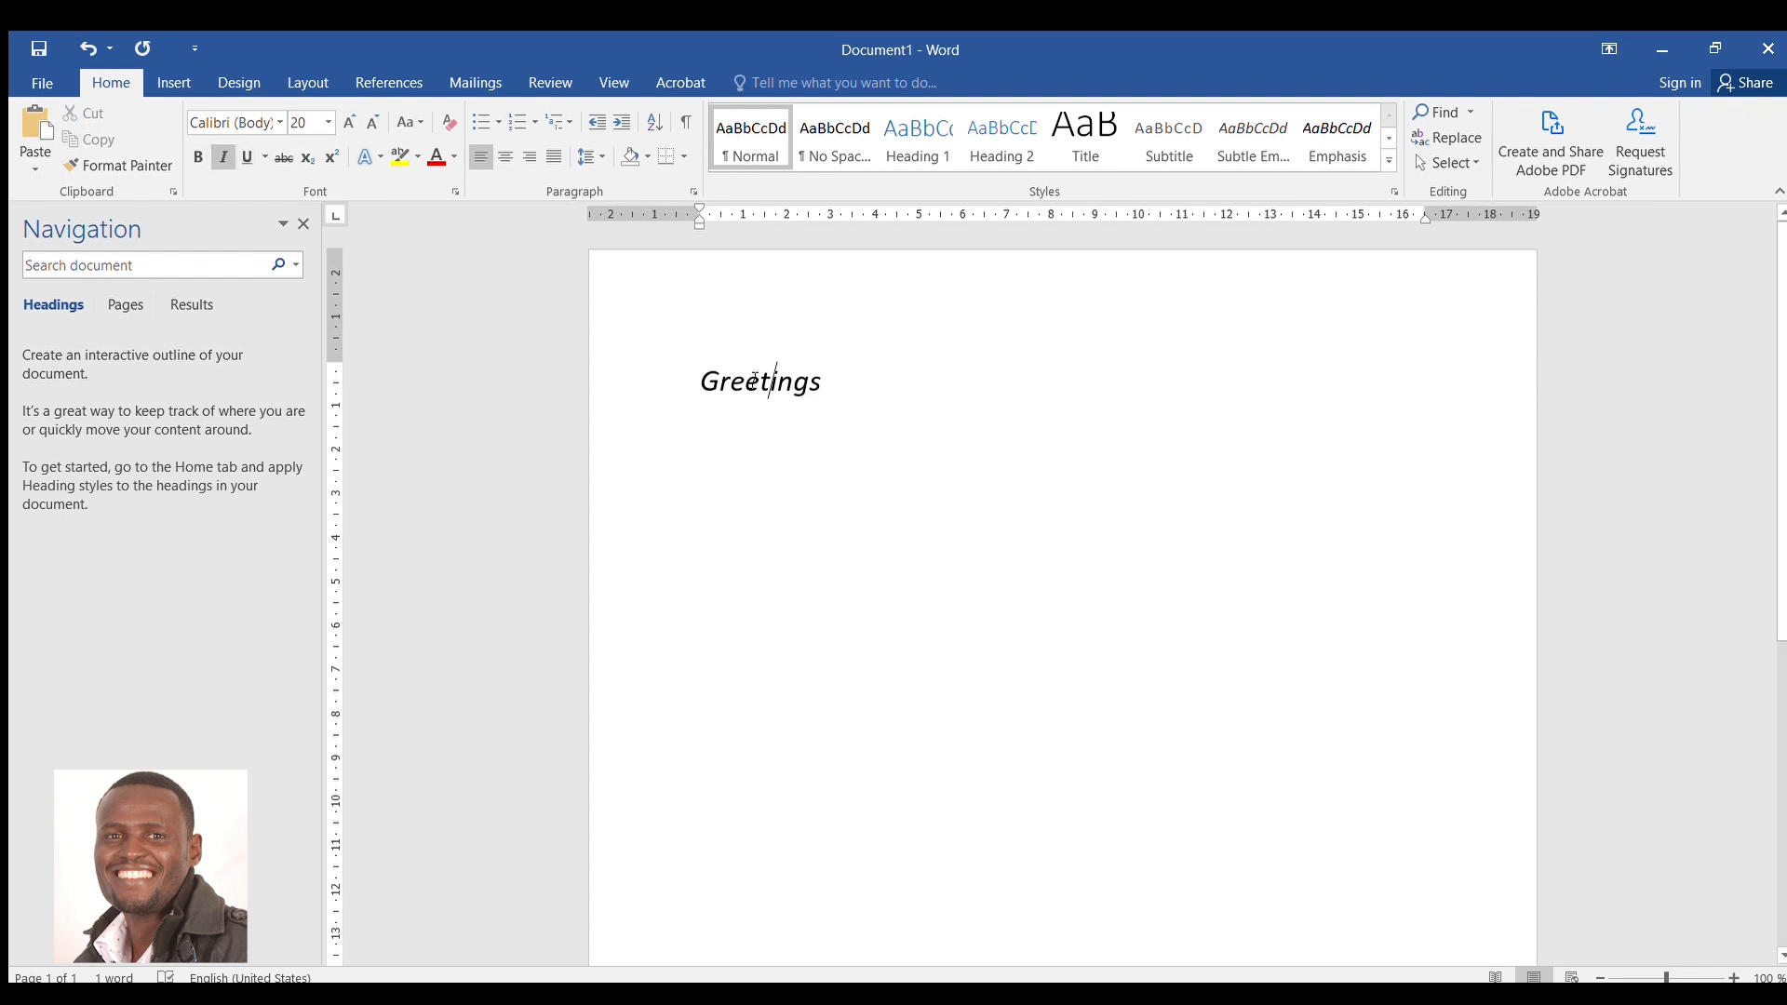
Copy the italic word "Greetings" and paste it on a new second line
left_click_drag(838, 382, 638, 387)
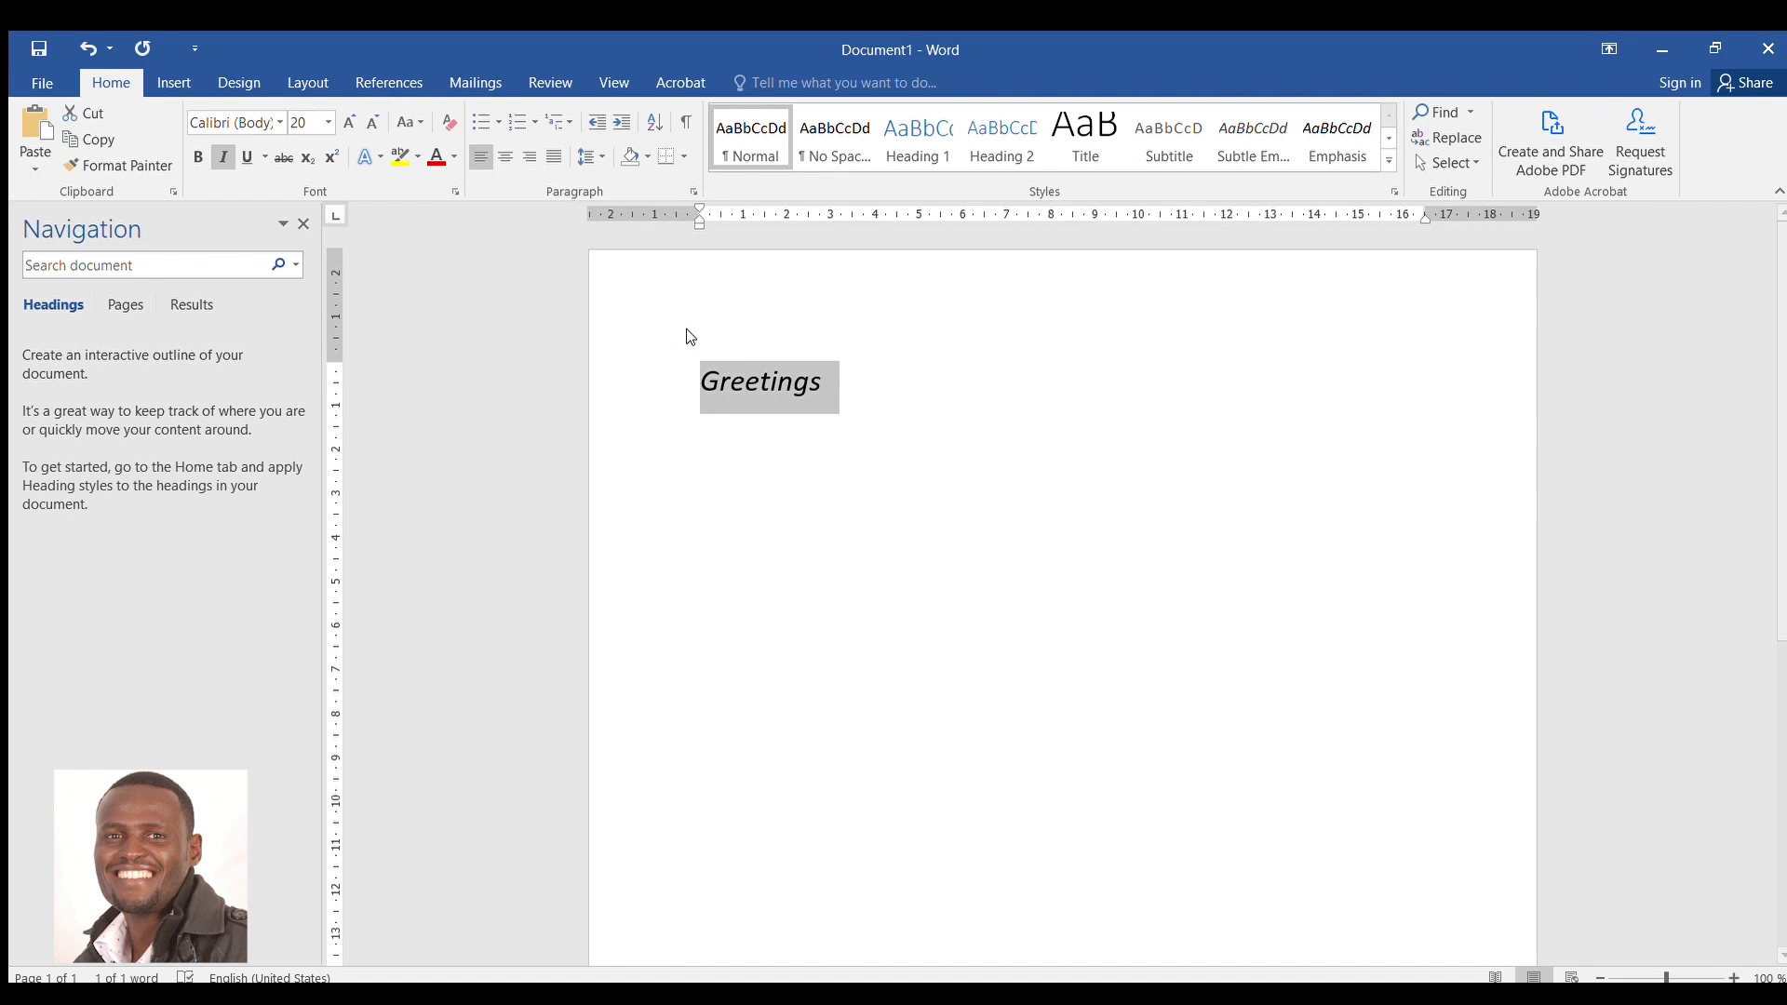
left_click(93, 142)
left_click(830, 379)
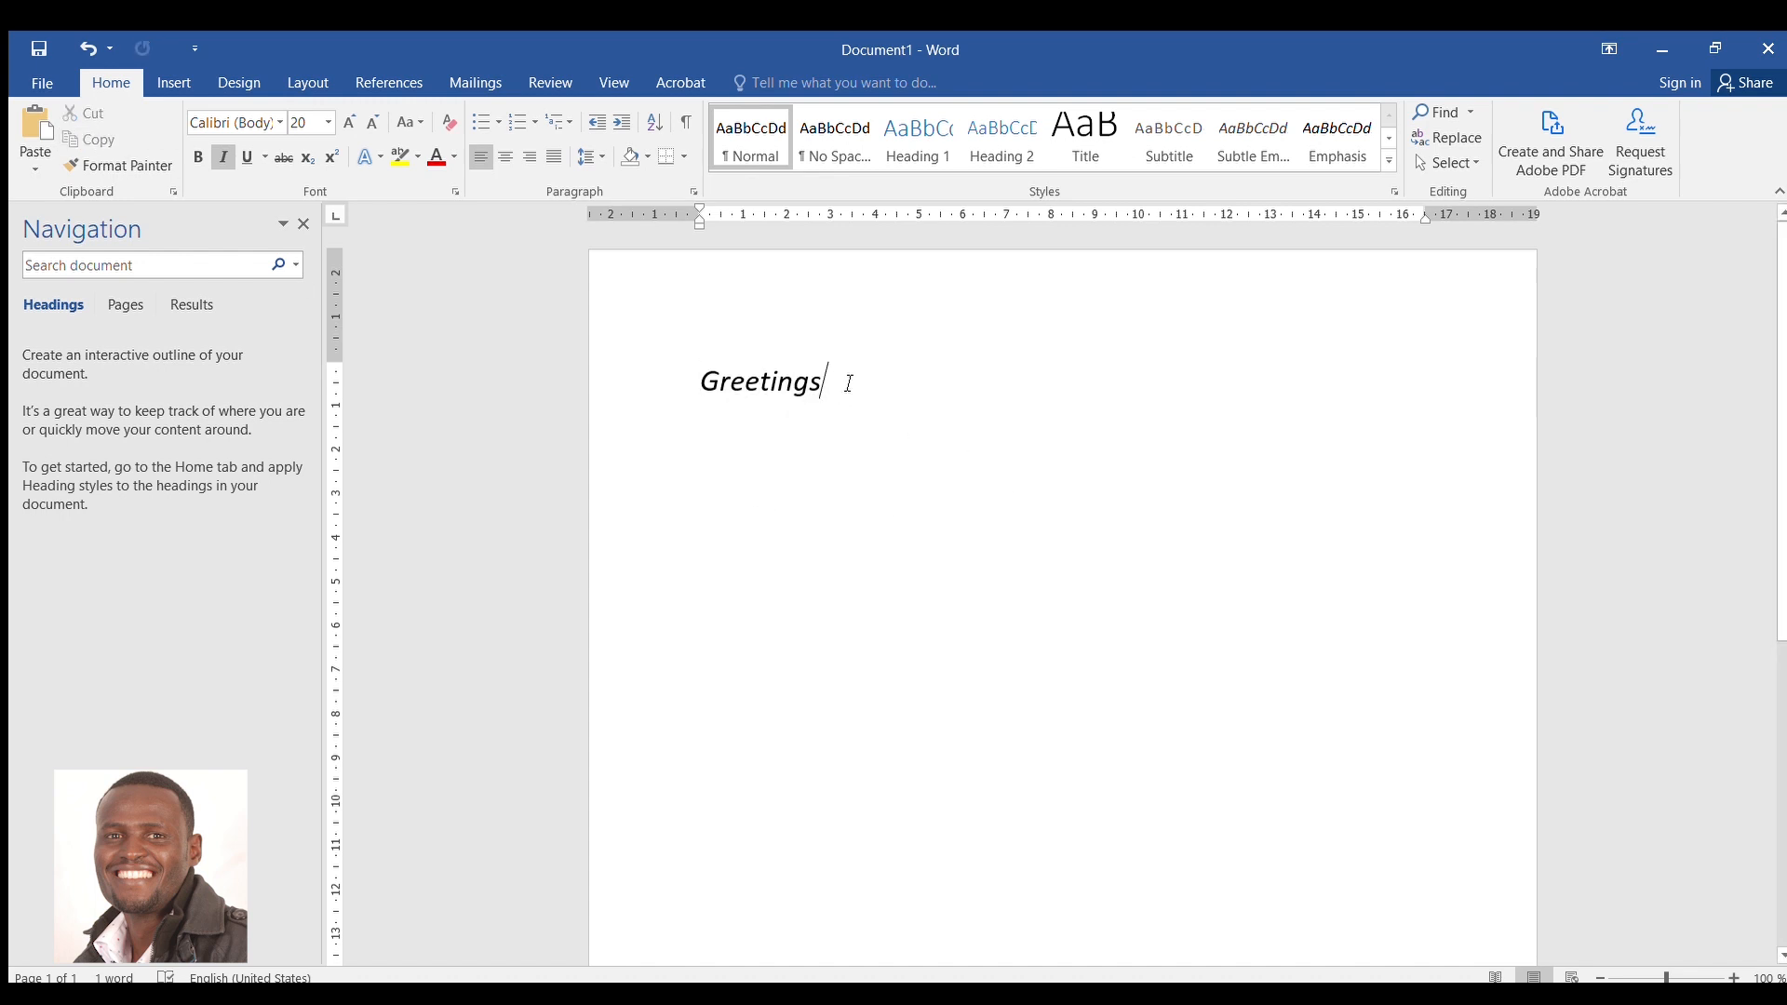
key("Return")
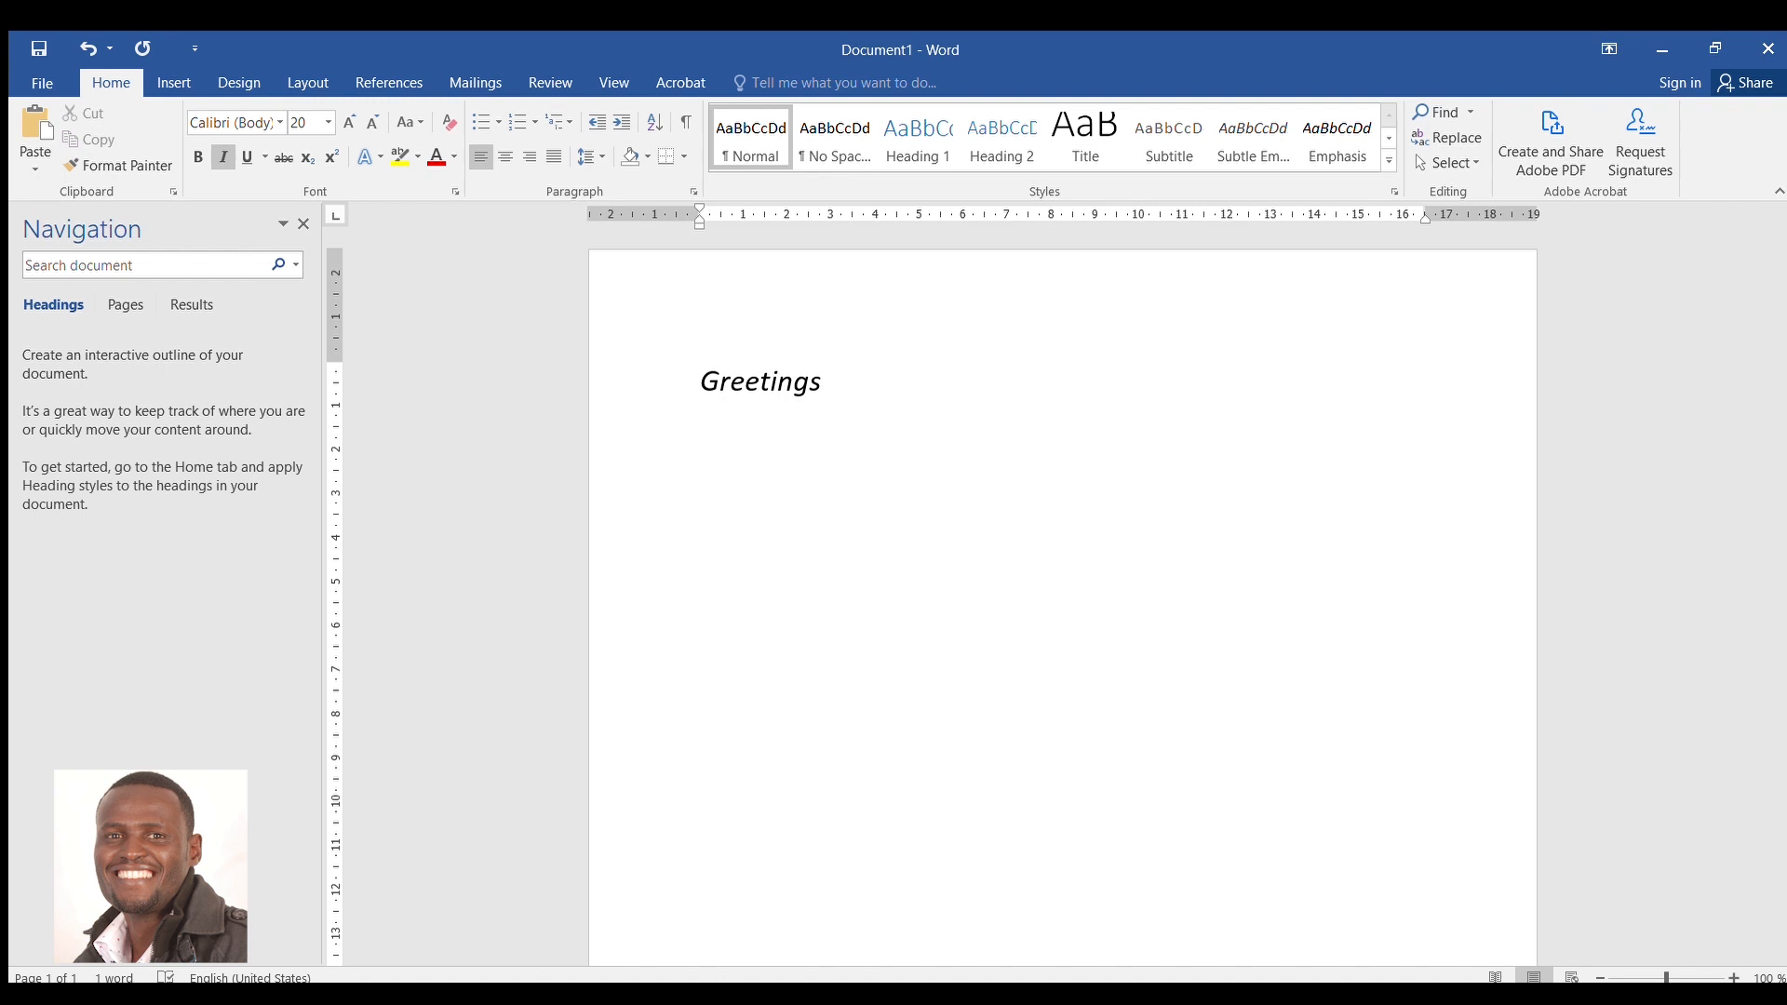
left_click(29, 163)
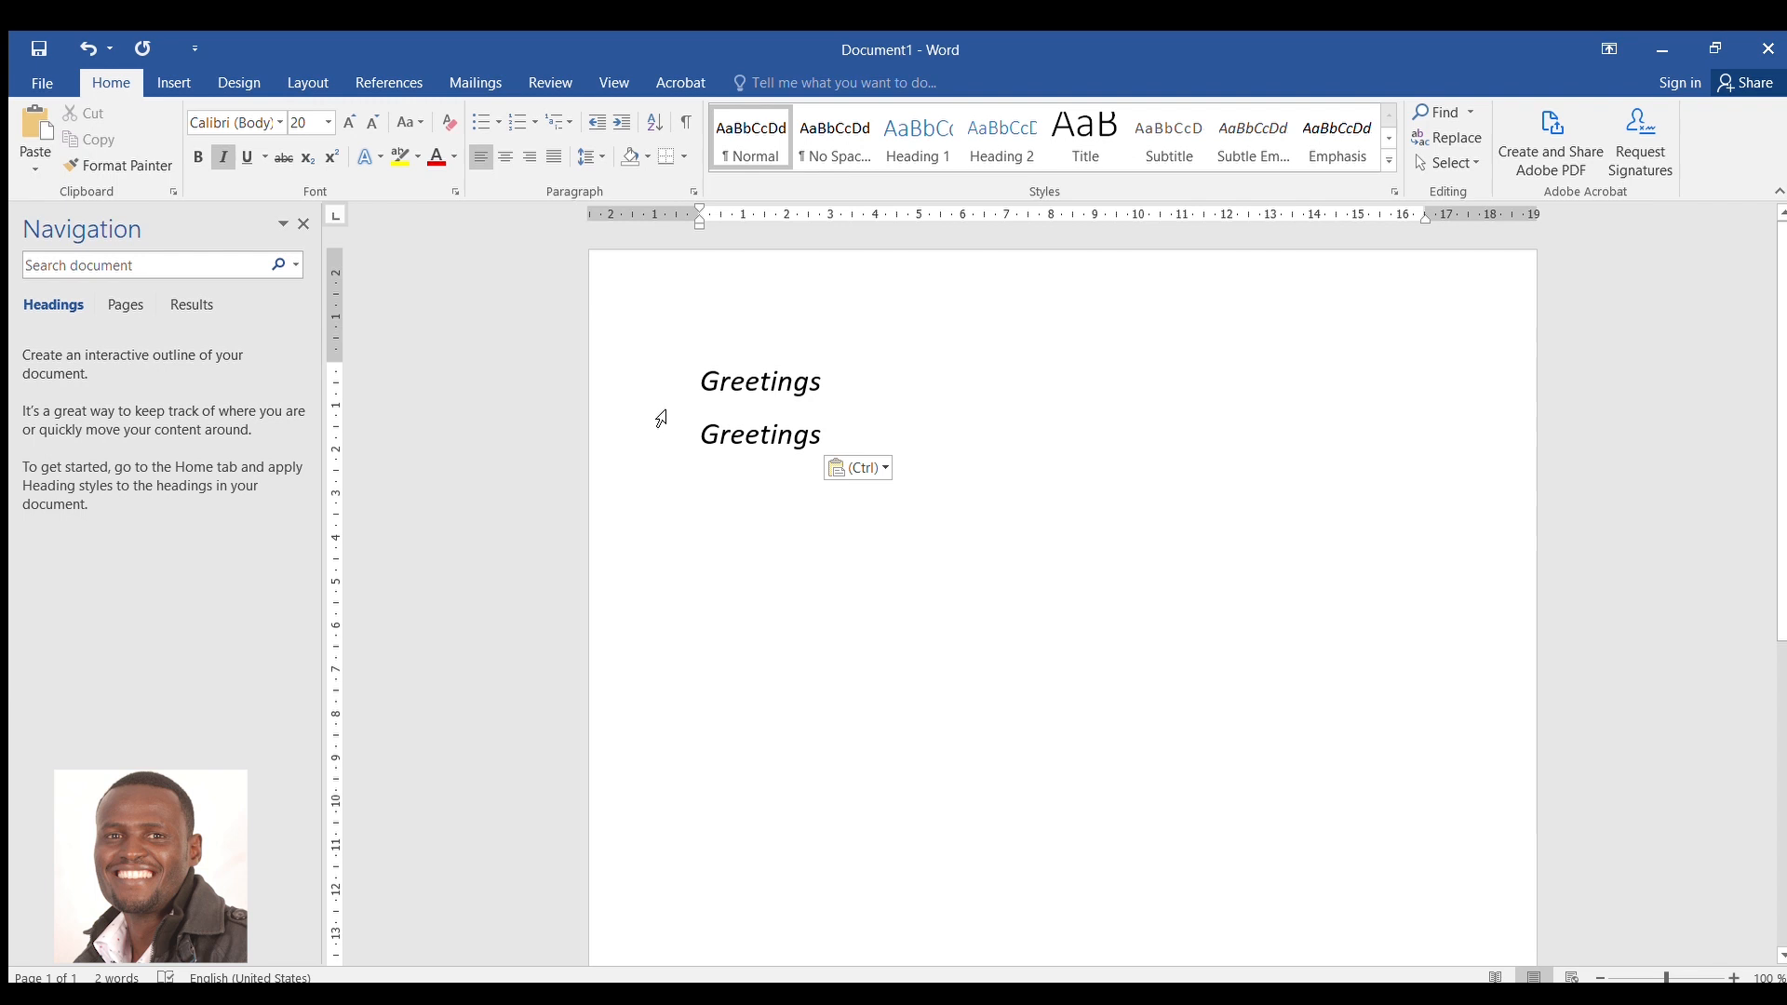
Colour the word "Greetings" on the second line red
left_click_drag(702, 438, 838, 456)
left_click(437, 156)
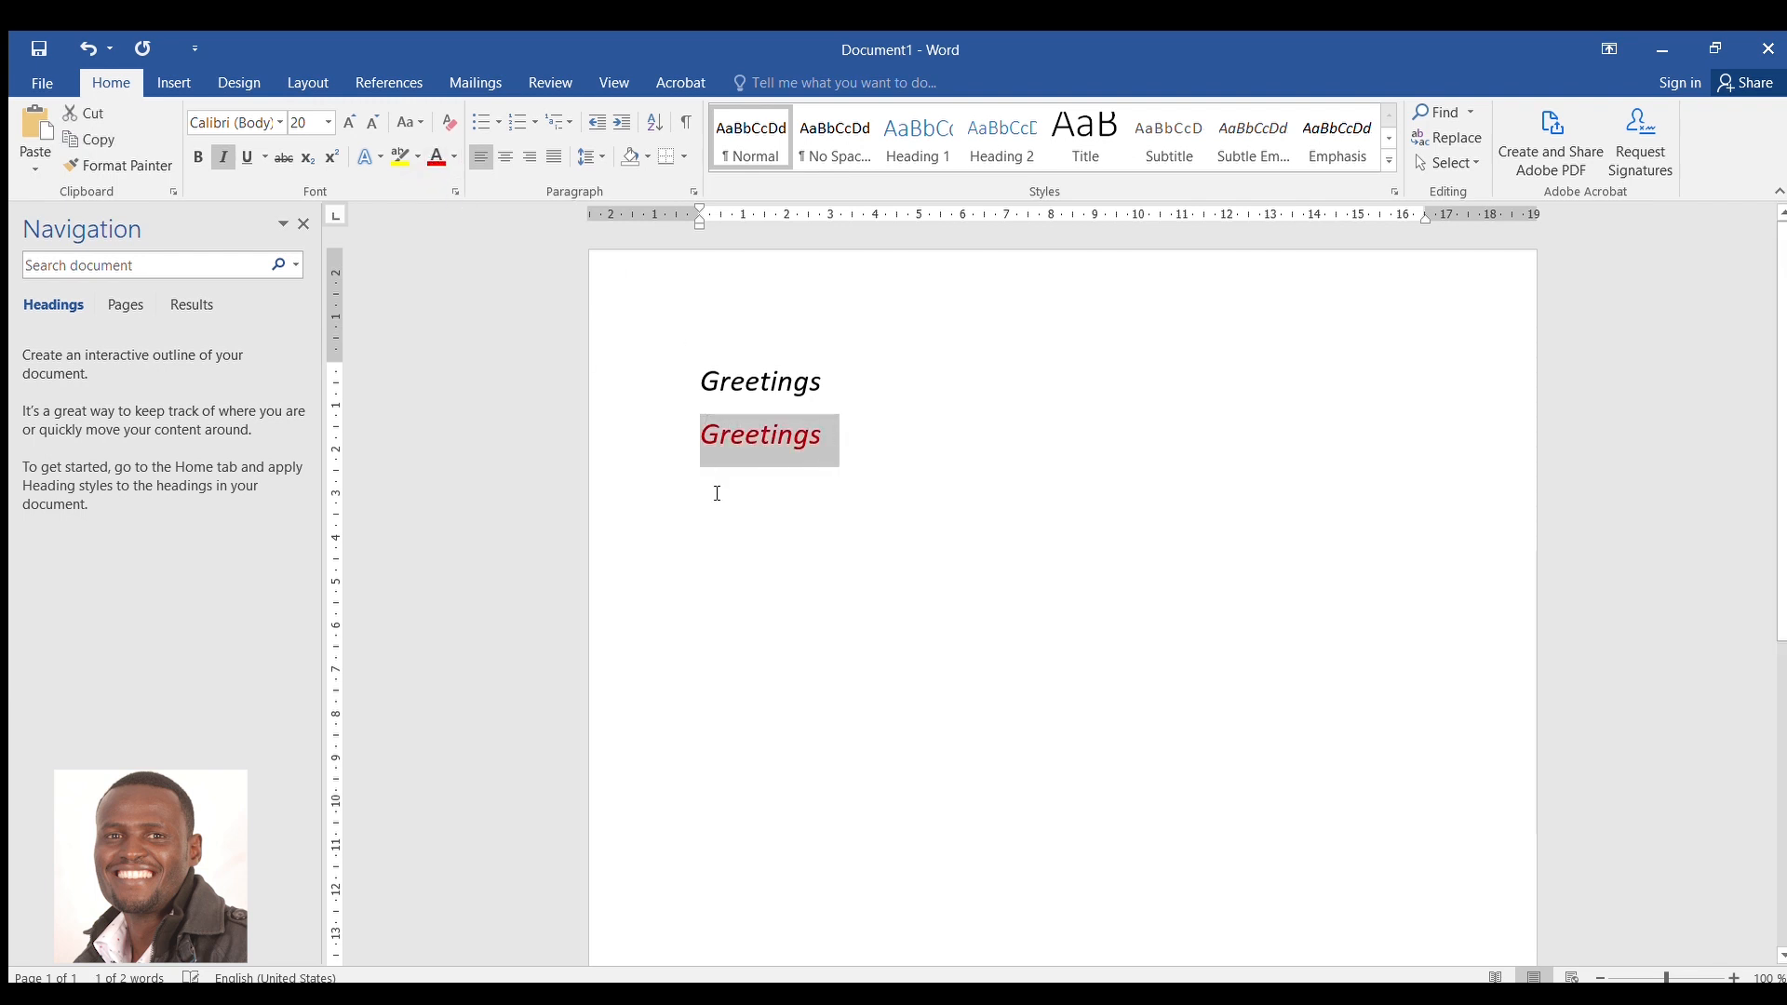
left_click(782, 427)
Copy the red "Greetings" from the second line and paste it on a new third line
left_click_drag(829, 438, 662, 431)
left_click(102, 141)
left_click(832, 430)
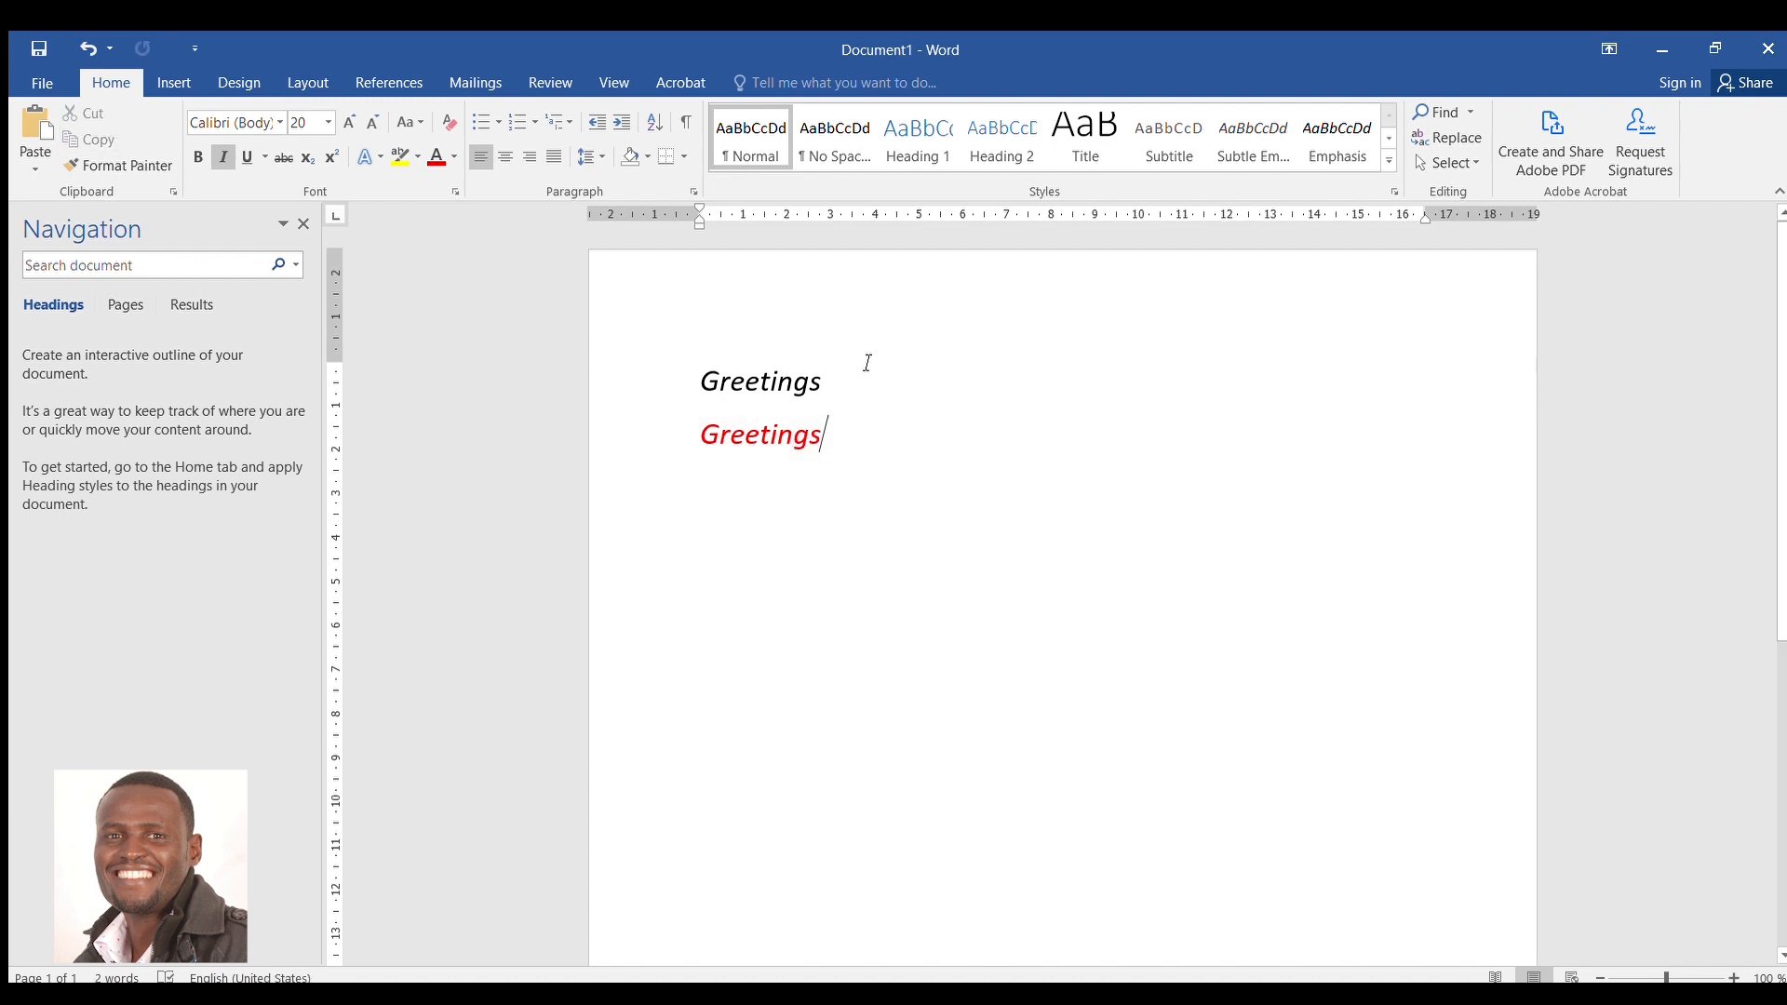
key("Return")
left_click(32, 175)
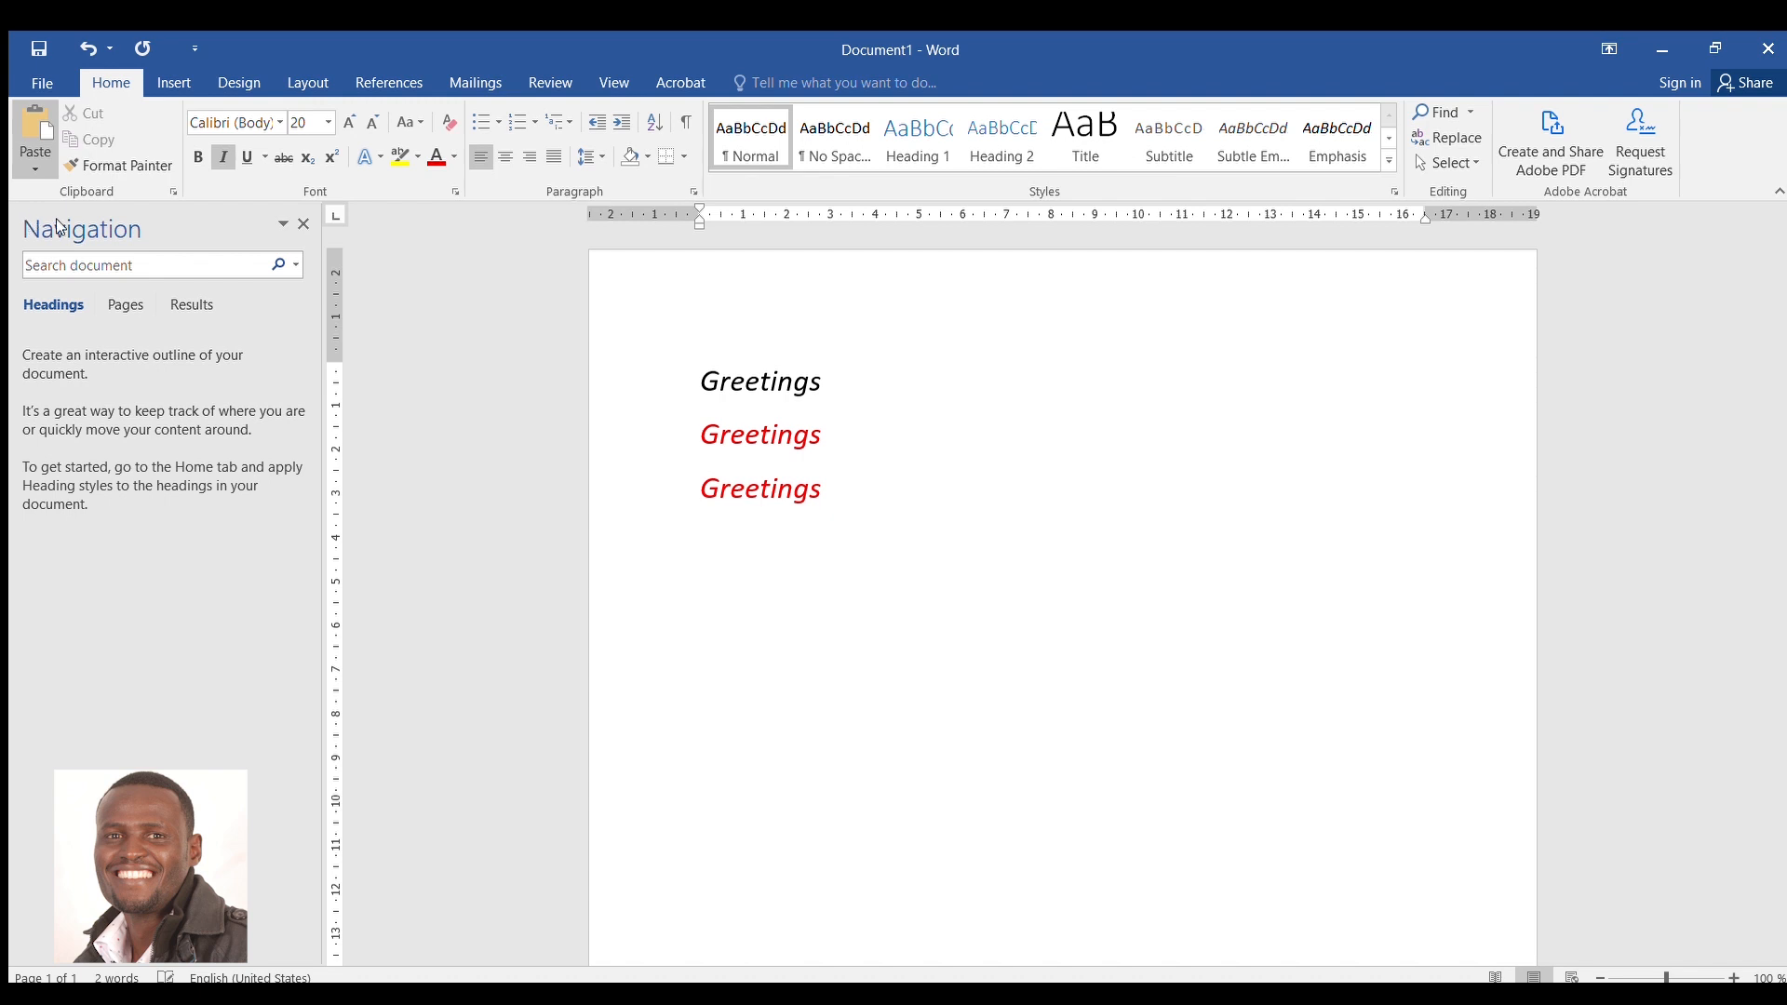
left_click(102, 233)
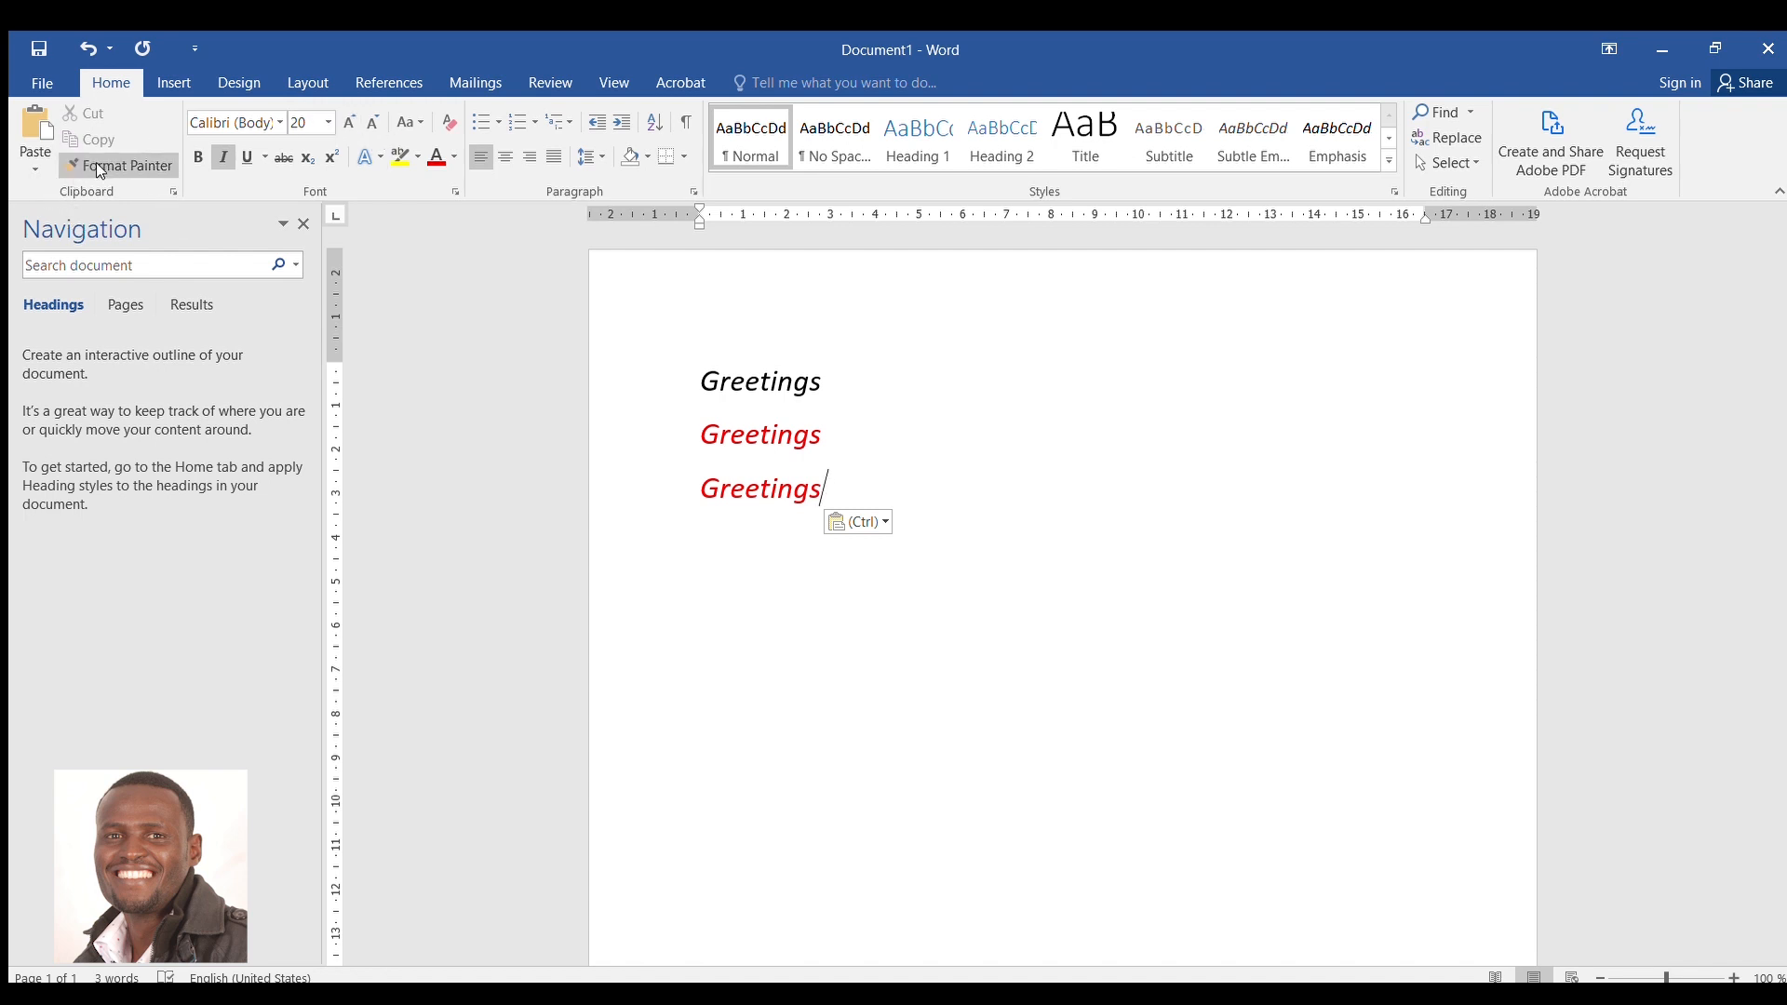
Format the third-line "Greetings" in Arial Black, light blue, at font size 26
left_click_drag(838, 491, 709, 498)
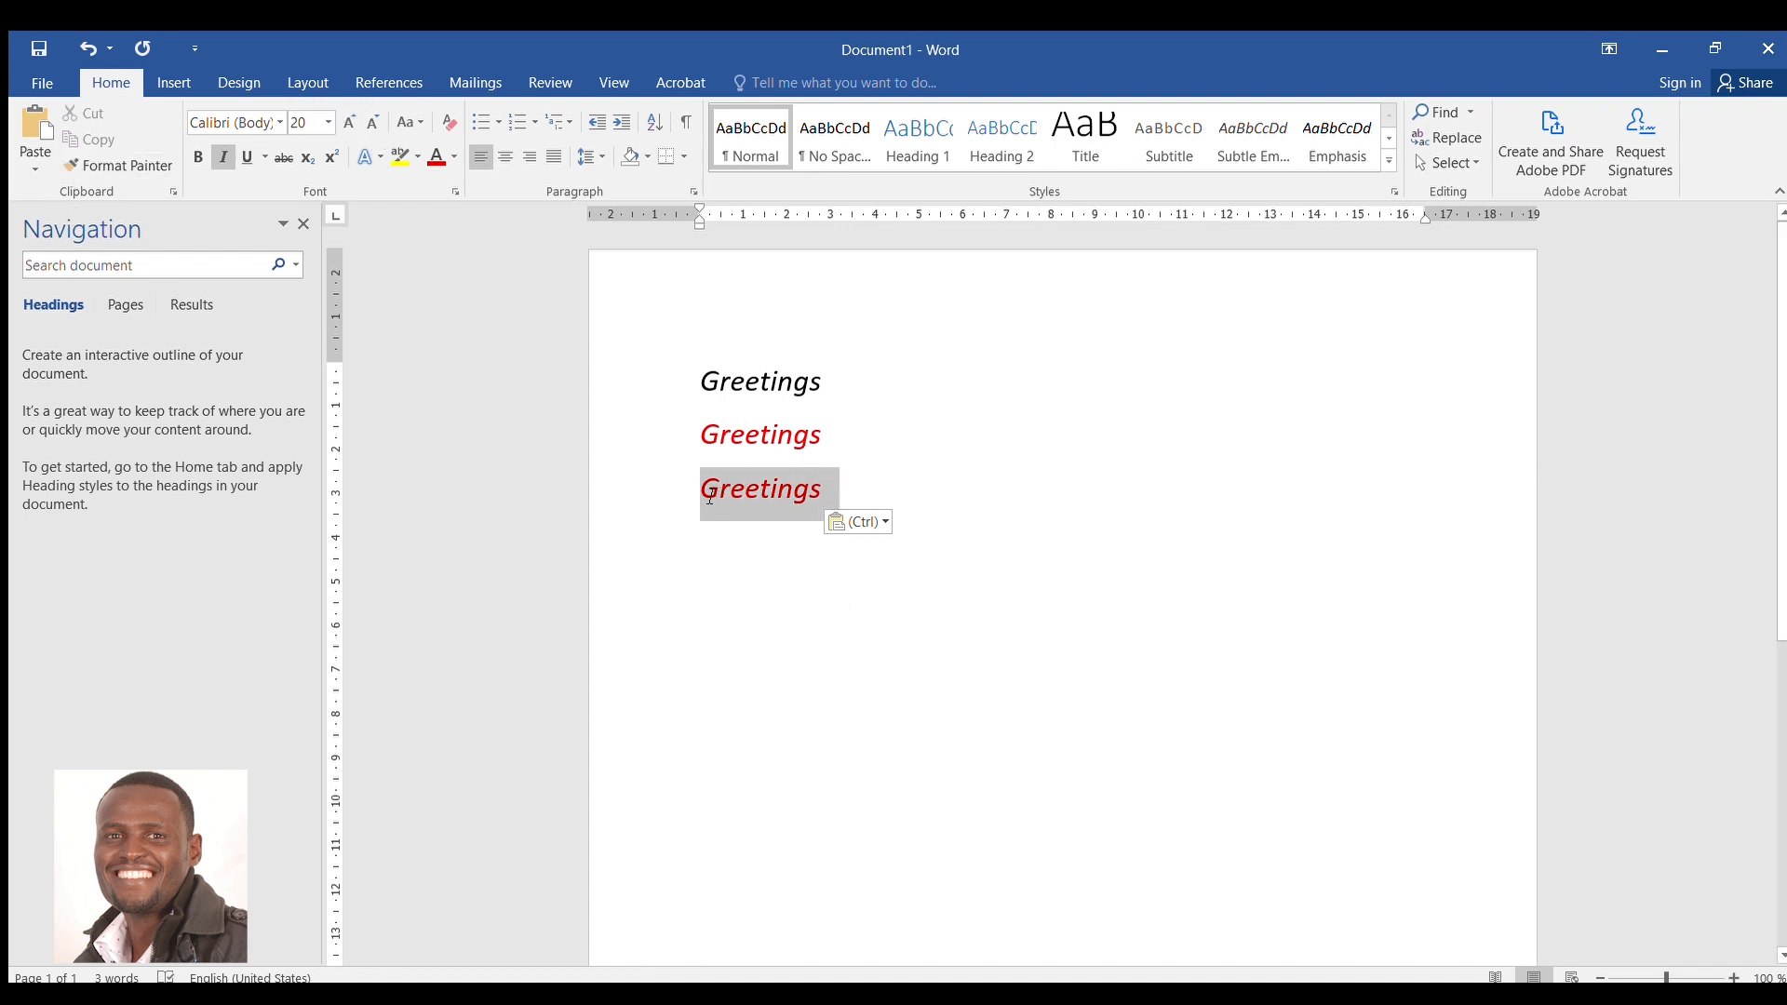
left_click(277, 115)
left_click(260, 279)
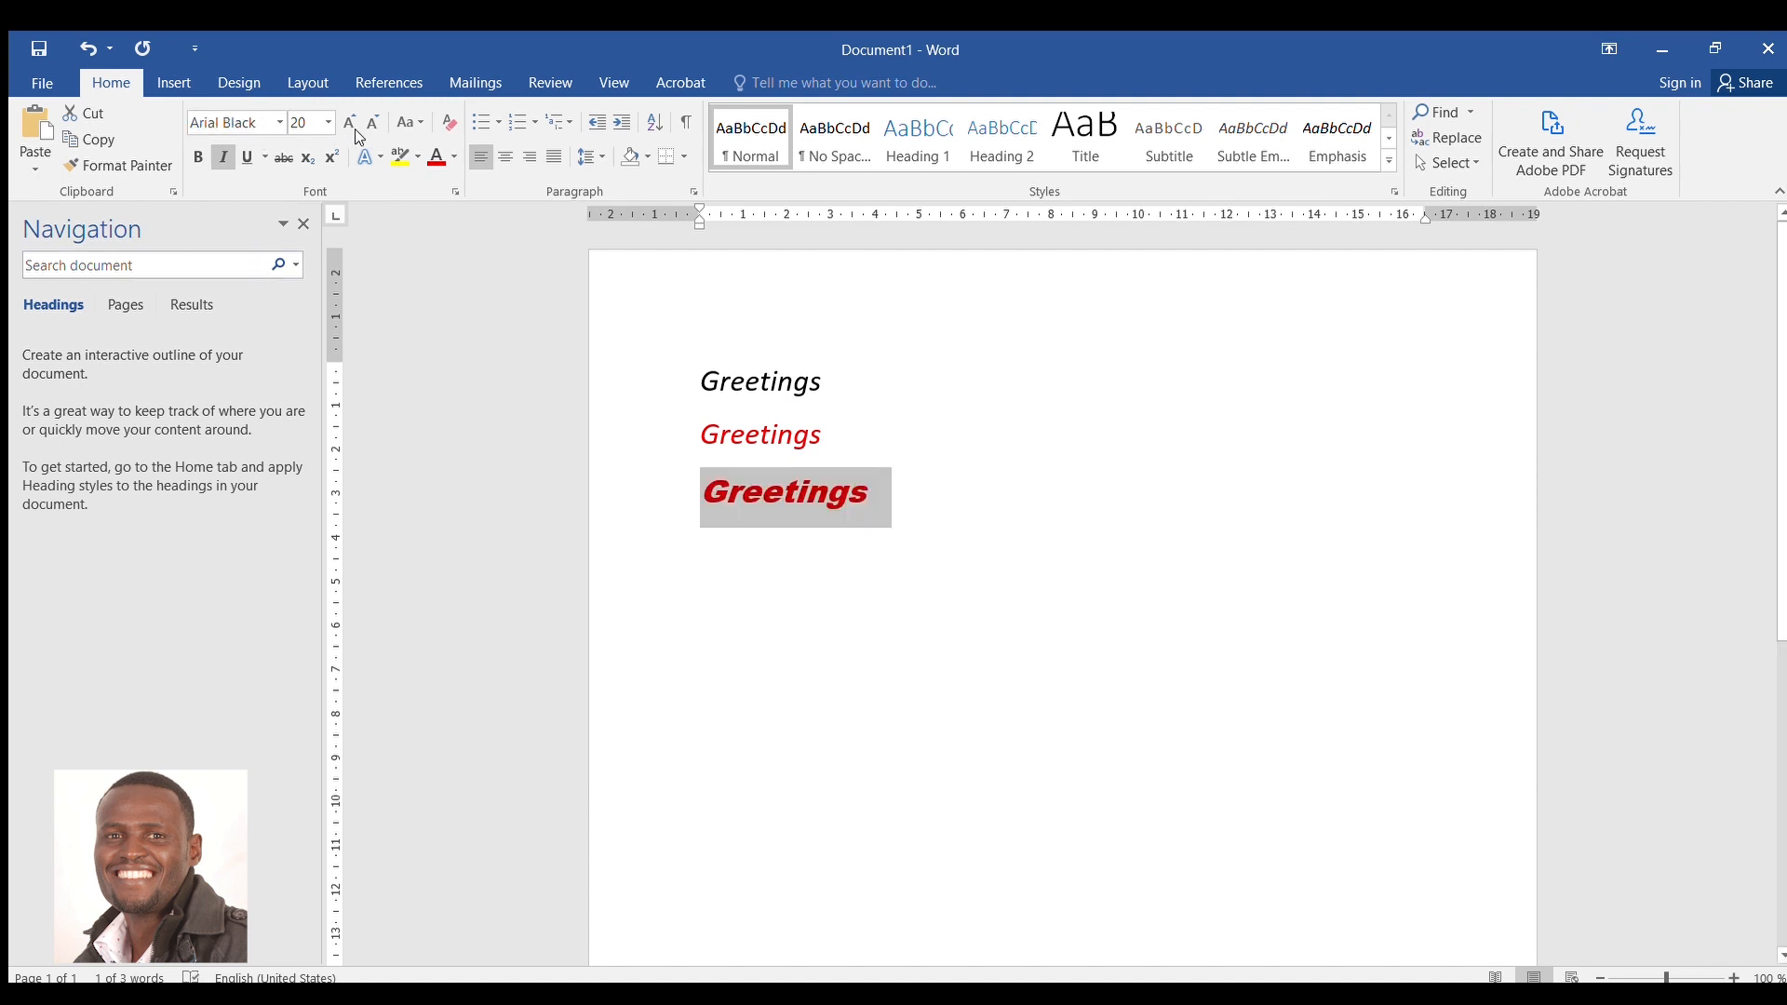
left_click(454, 159)
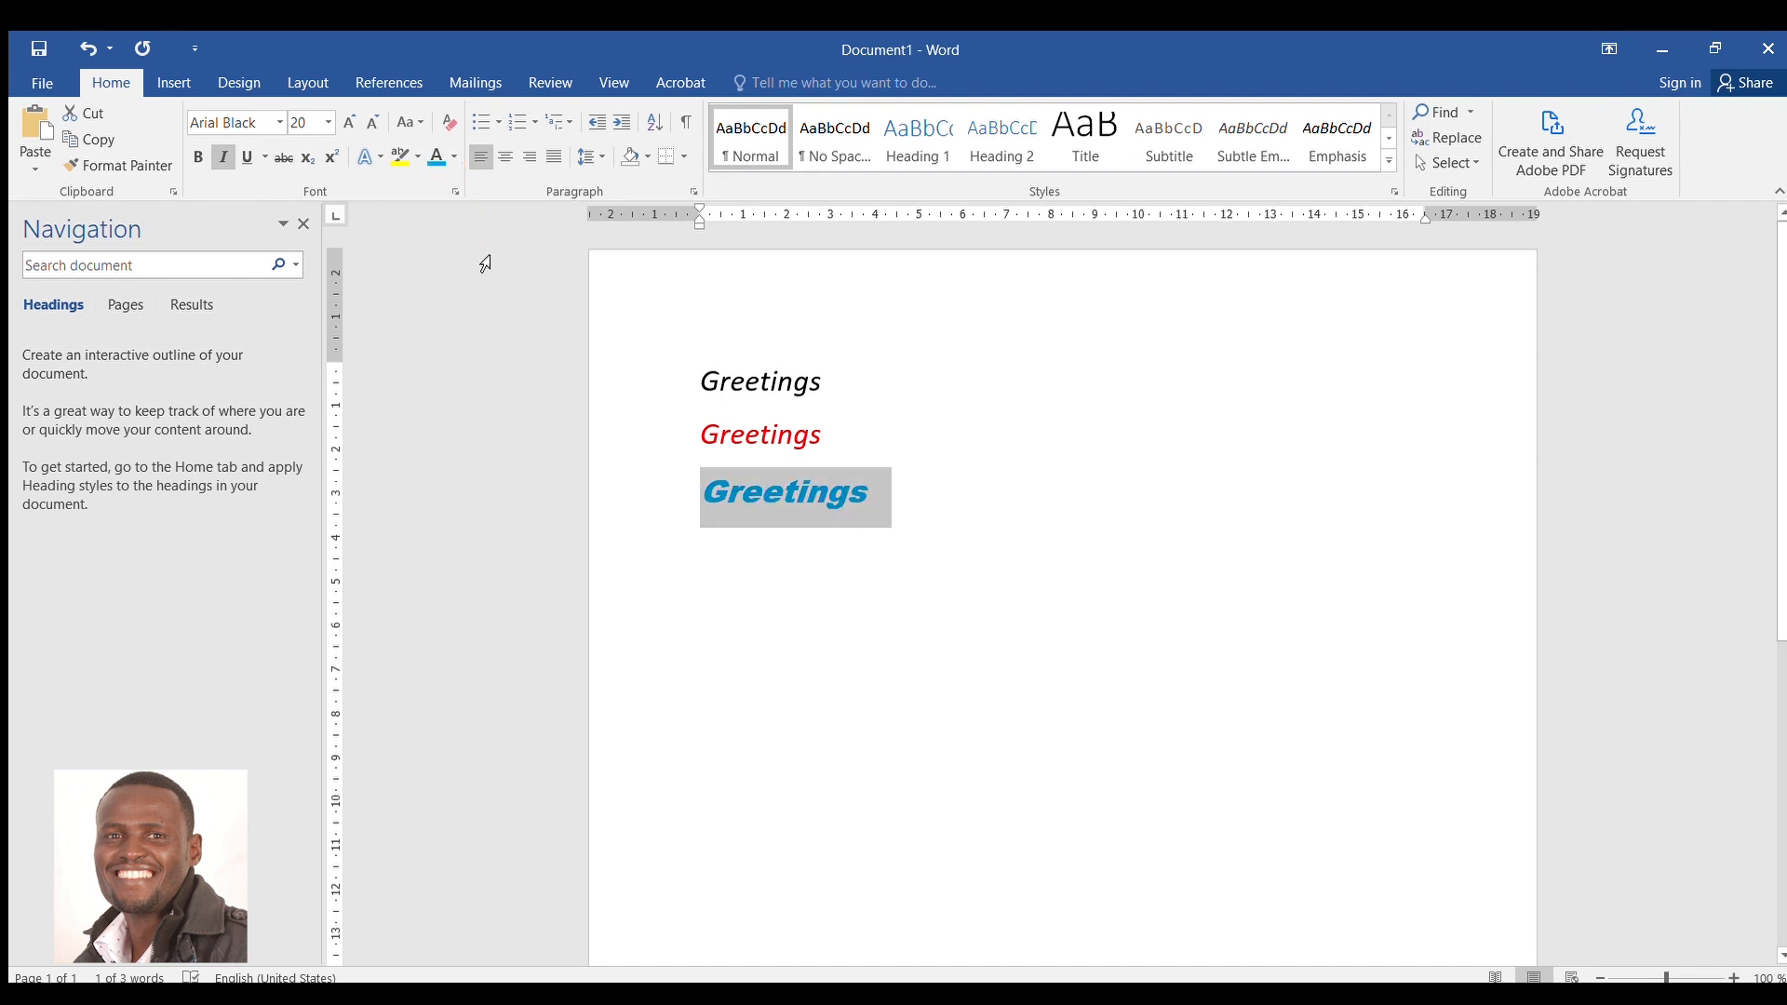
left_click(347, 123)
left_click(348, 124)
left_click(347, 124)
left_click(807, 500)
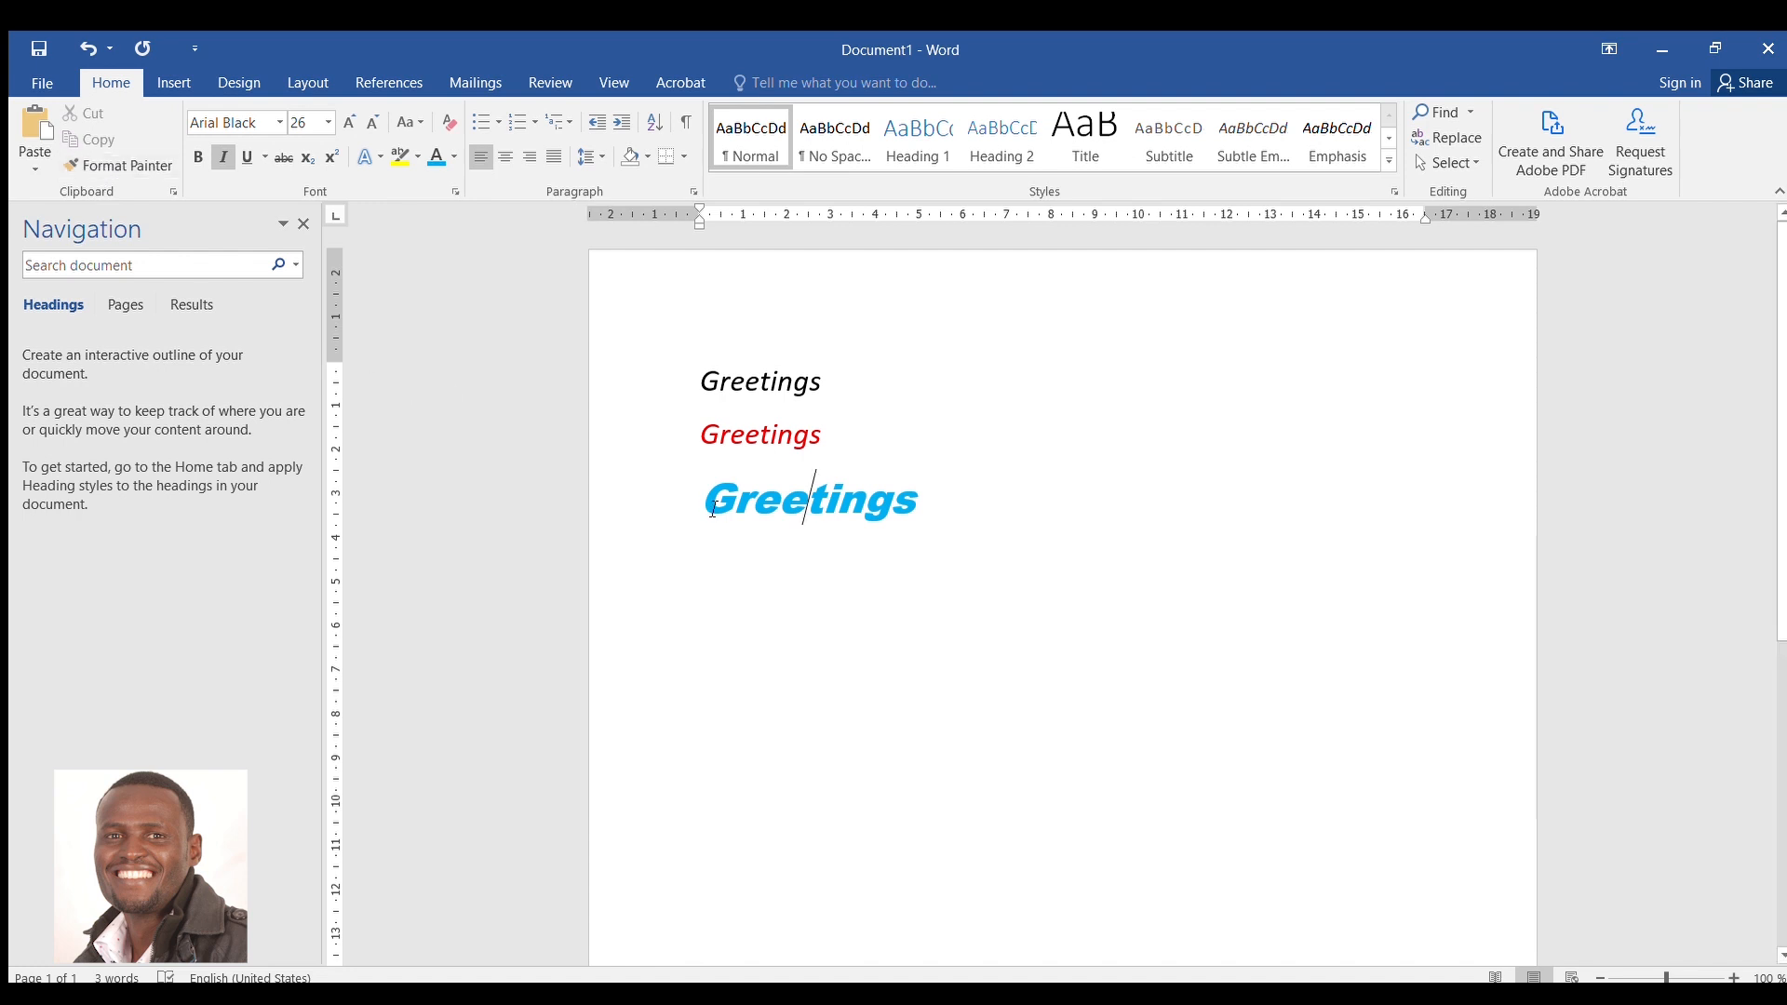
Apply the formatting of the third-line "Greetings" to the red second line with Format Painter
left_click_drag(710, 507, 947, 522)
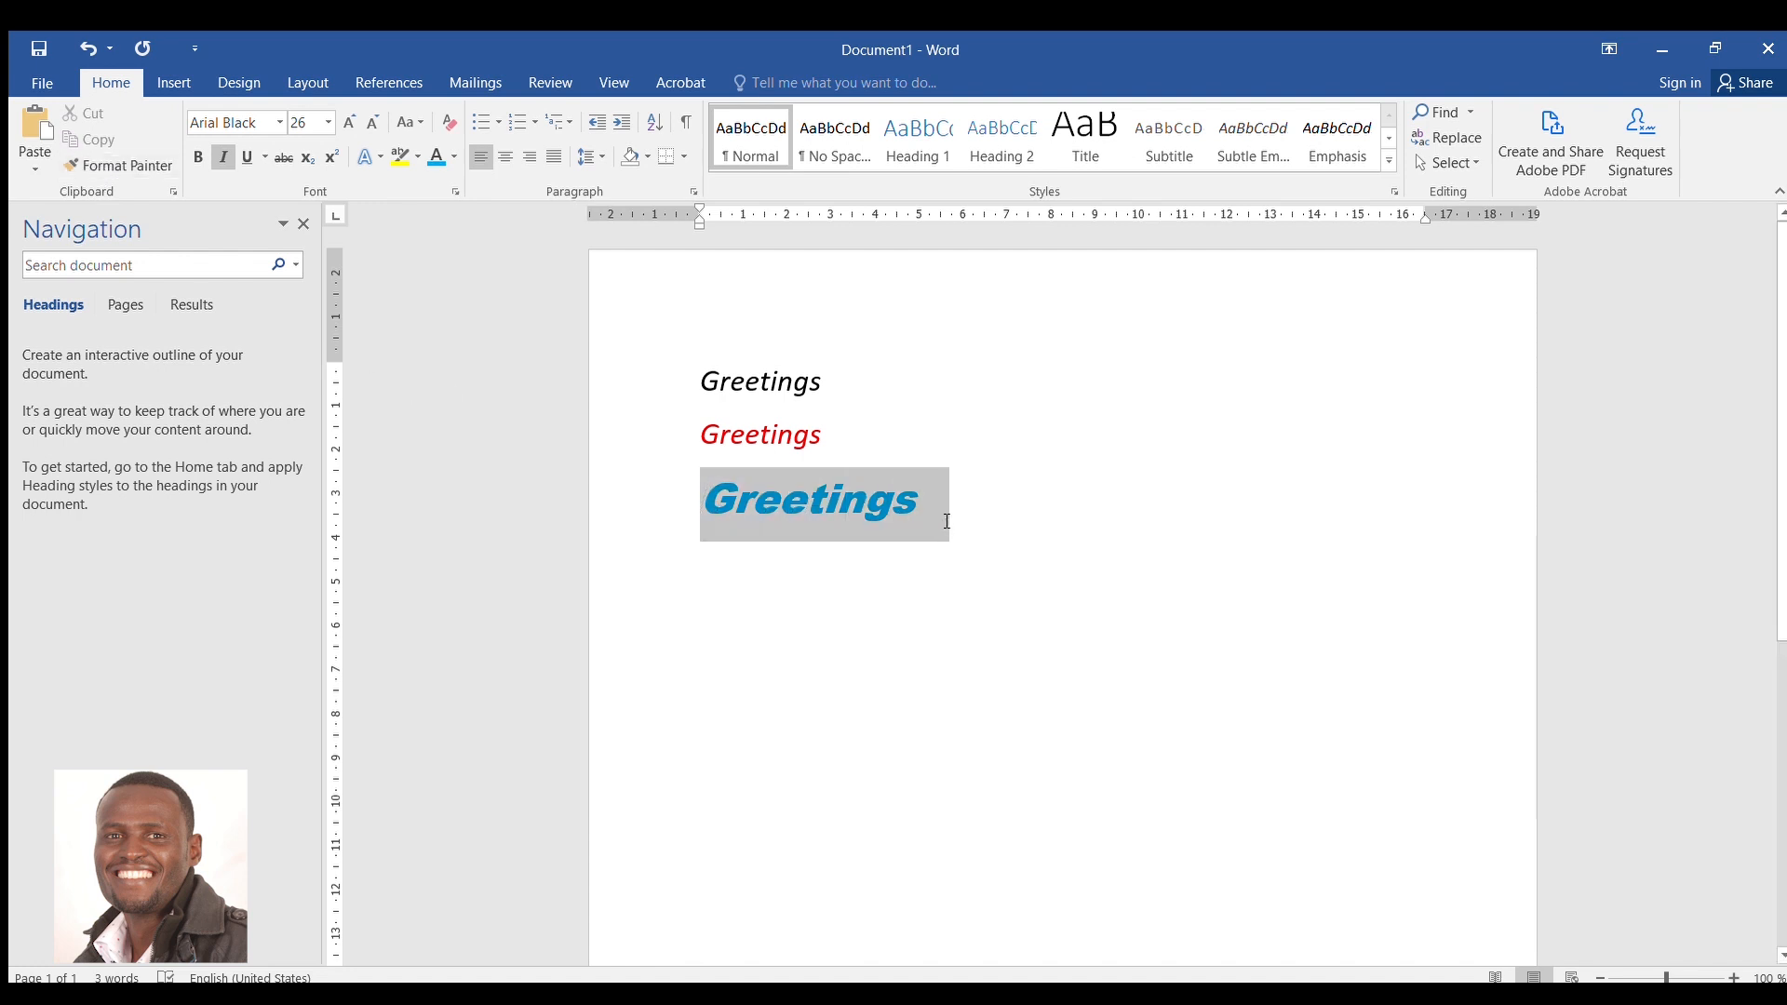
left_click(117, 166)
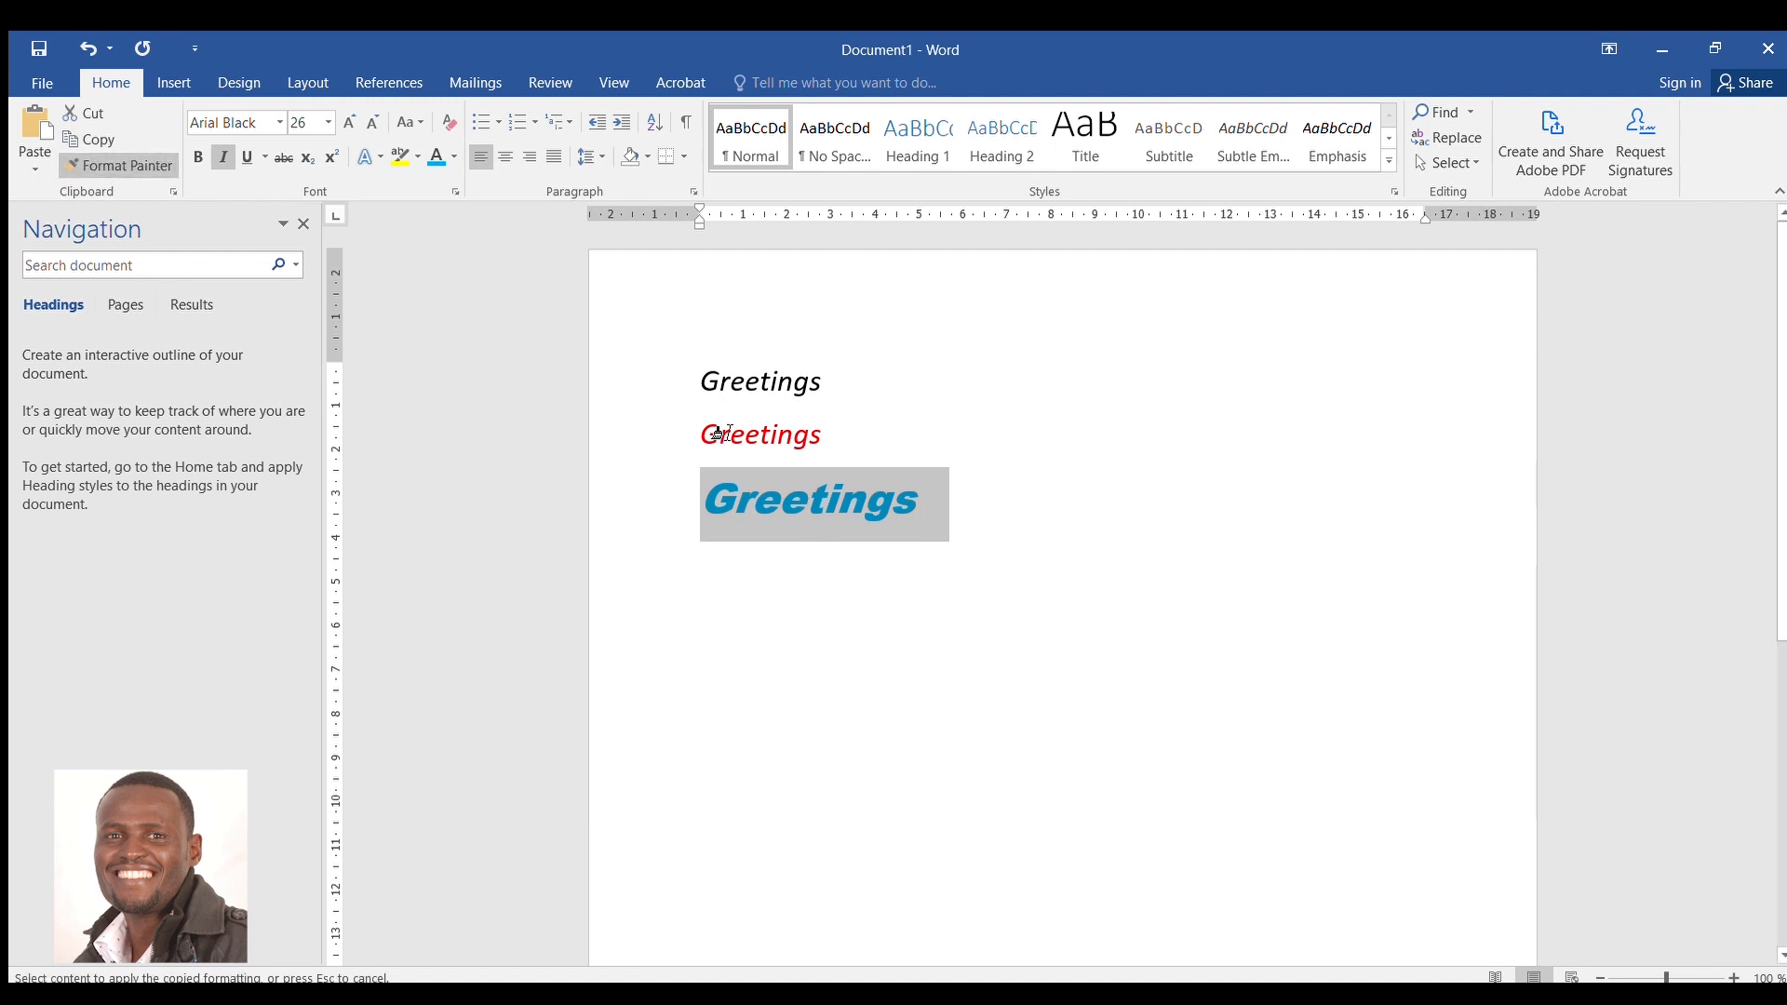
mouse_move(718, 434)
left_mouse_down()
mouse_move(969, 447)
mouse_move(947, 467)
left_mouse_up()
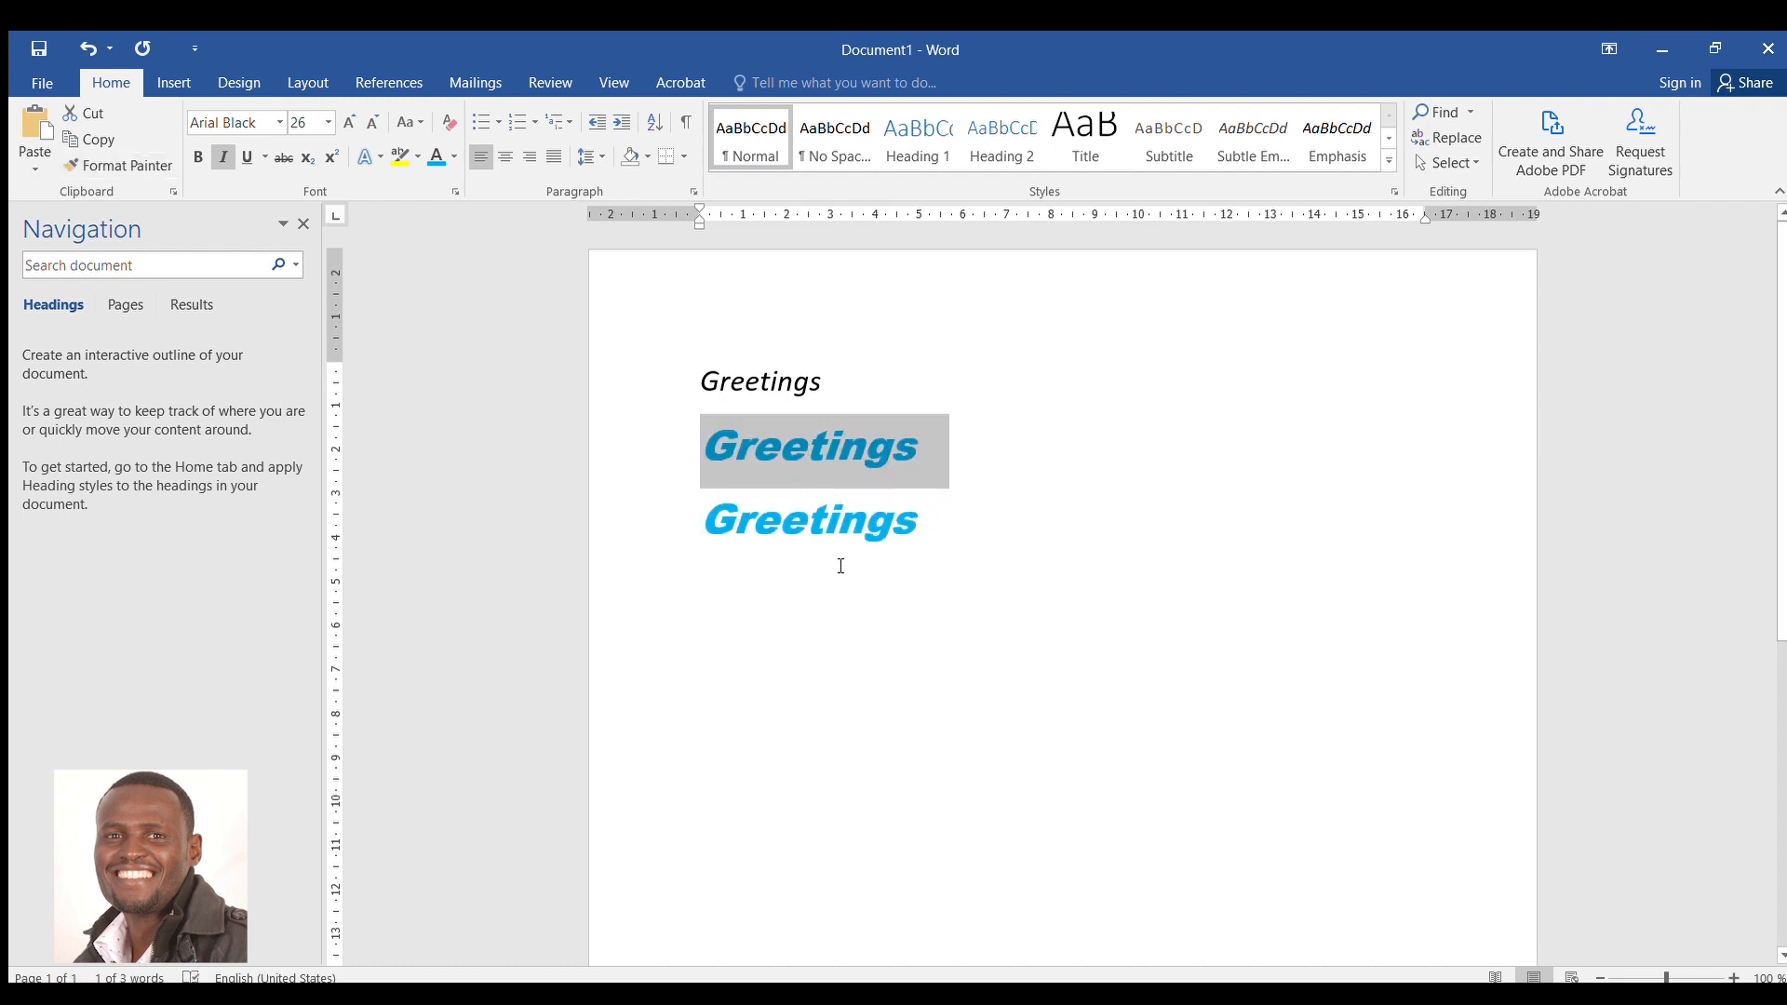
left_click(830, 526)
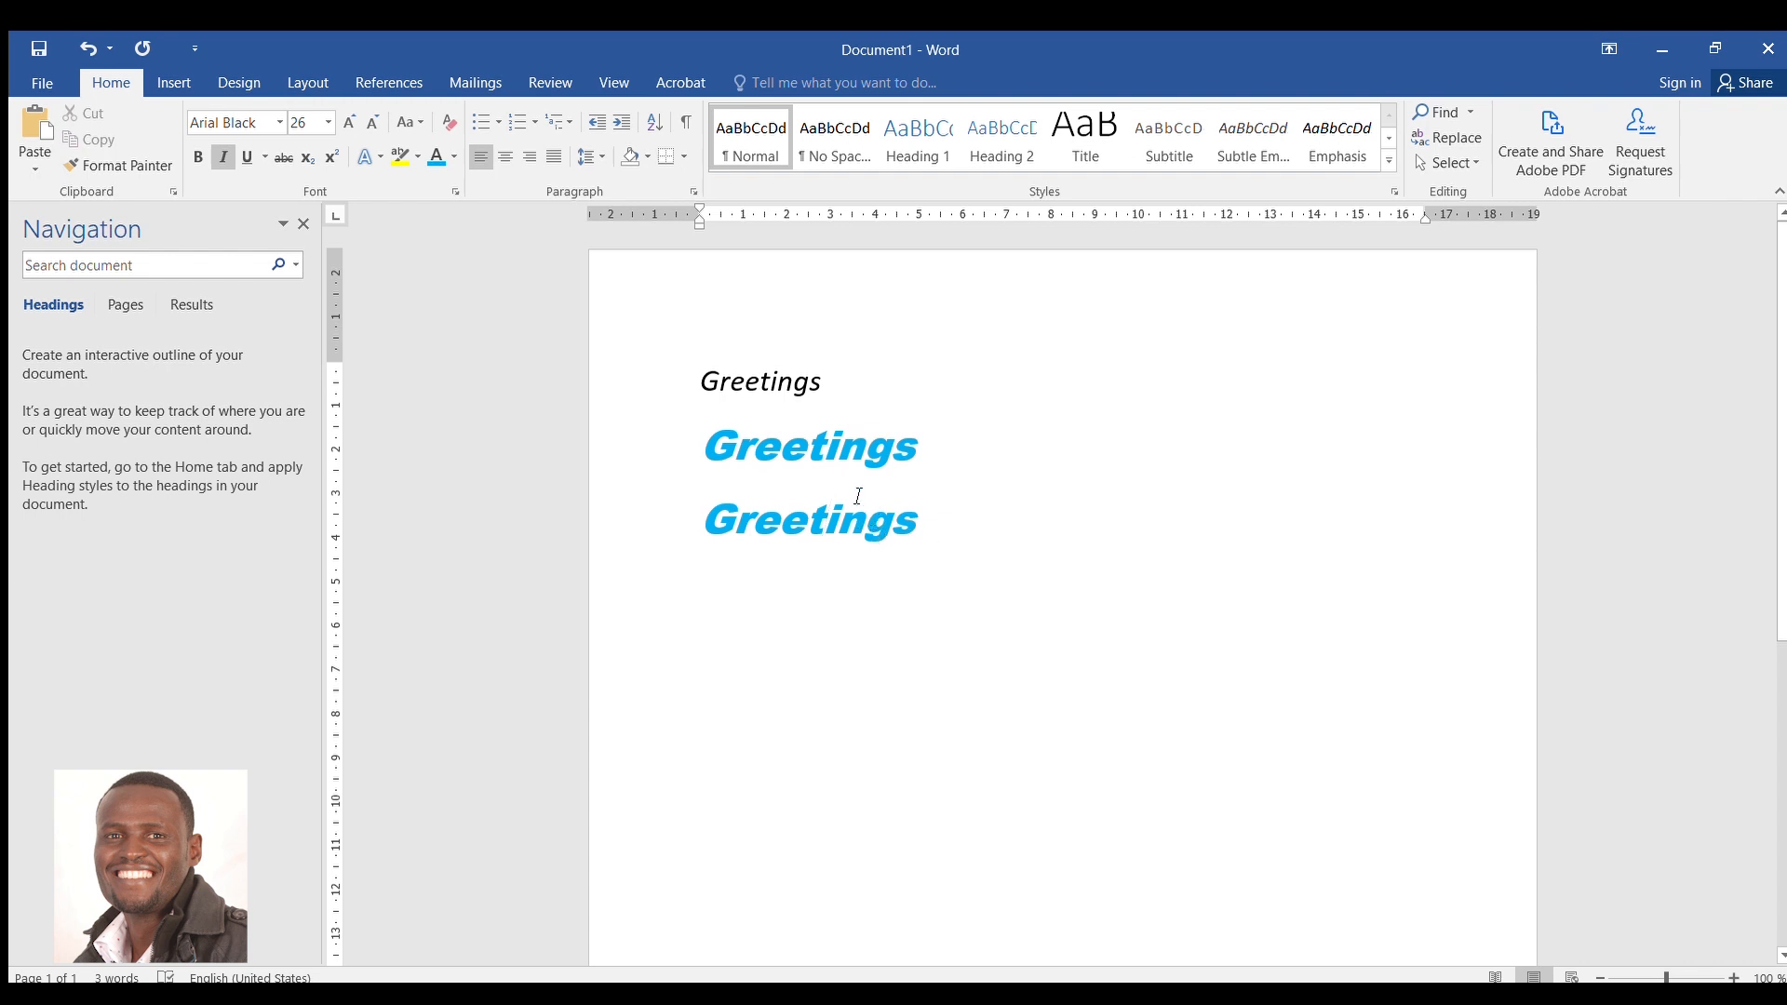
Apply the black italic formatting of the first-line "Greetings" to the second line with Format Painter
left_click_drag(720, 451, 852, 471)
left_click(890, 476)
left_click_drag(795, 382, 827, 421)
left_click(801, 436)
left_click_drag(702, 383, 860, 400)
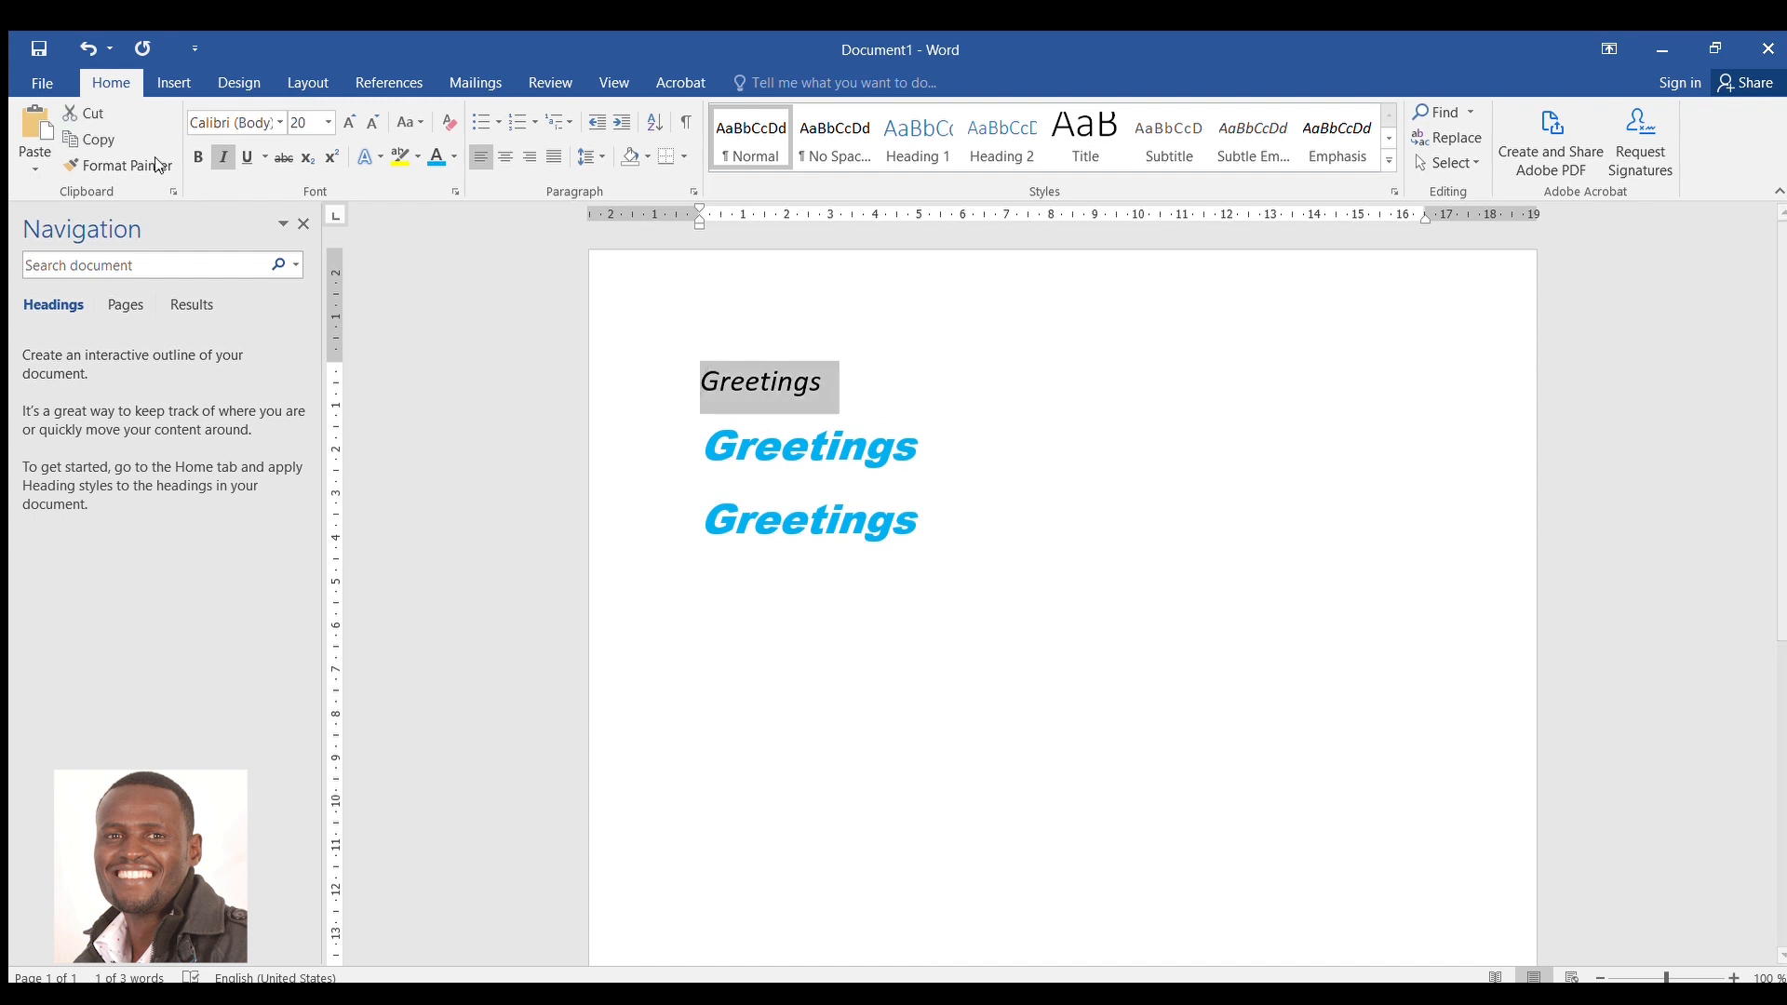
left_click(121, 158)
left_click_drag(709, 447, 940, 457)
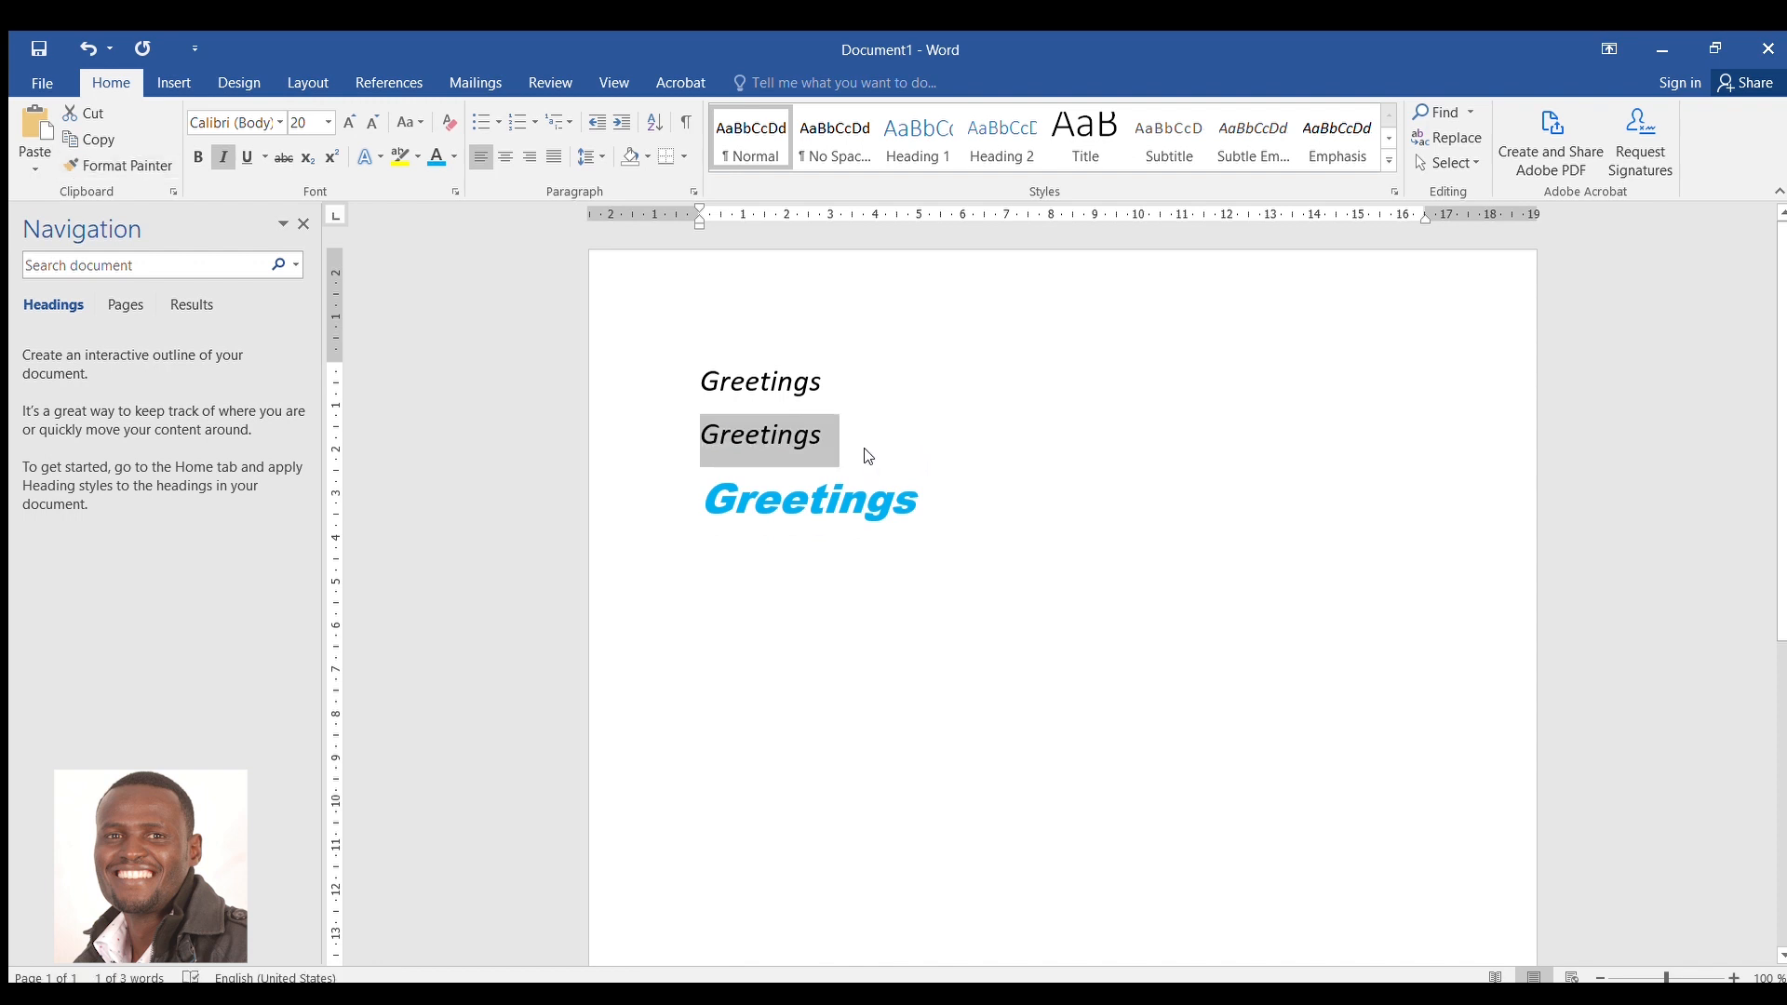
left_click(774, 379)
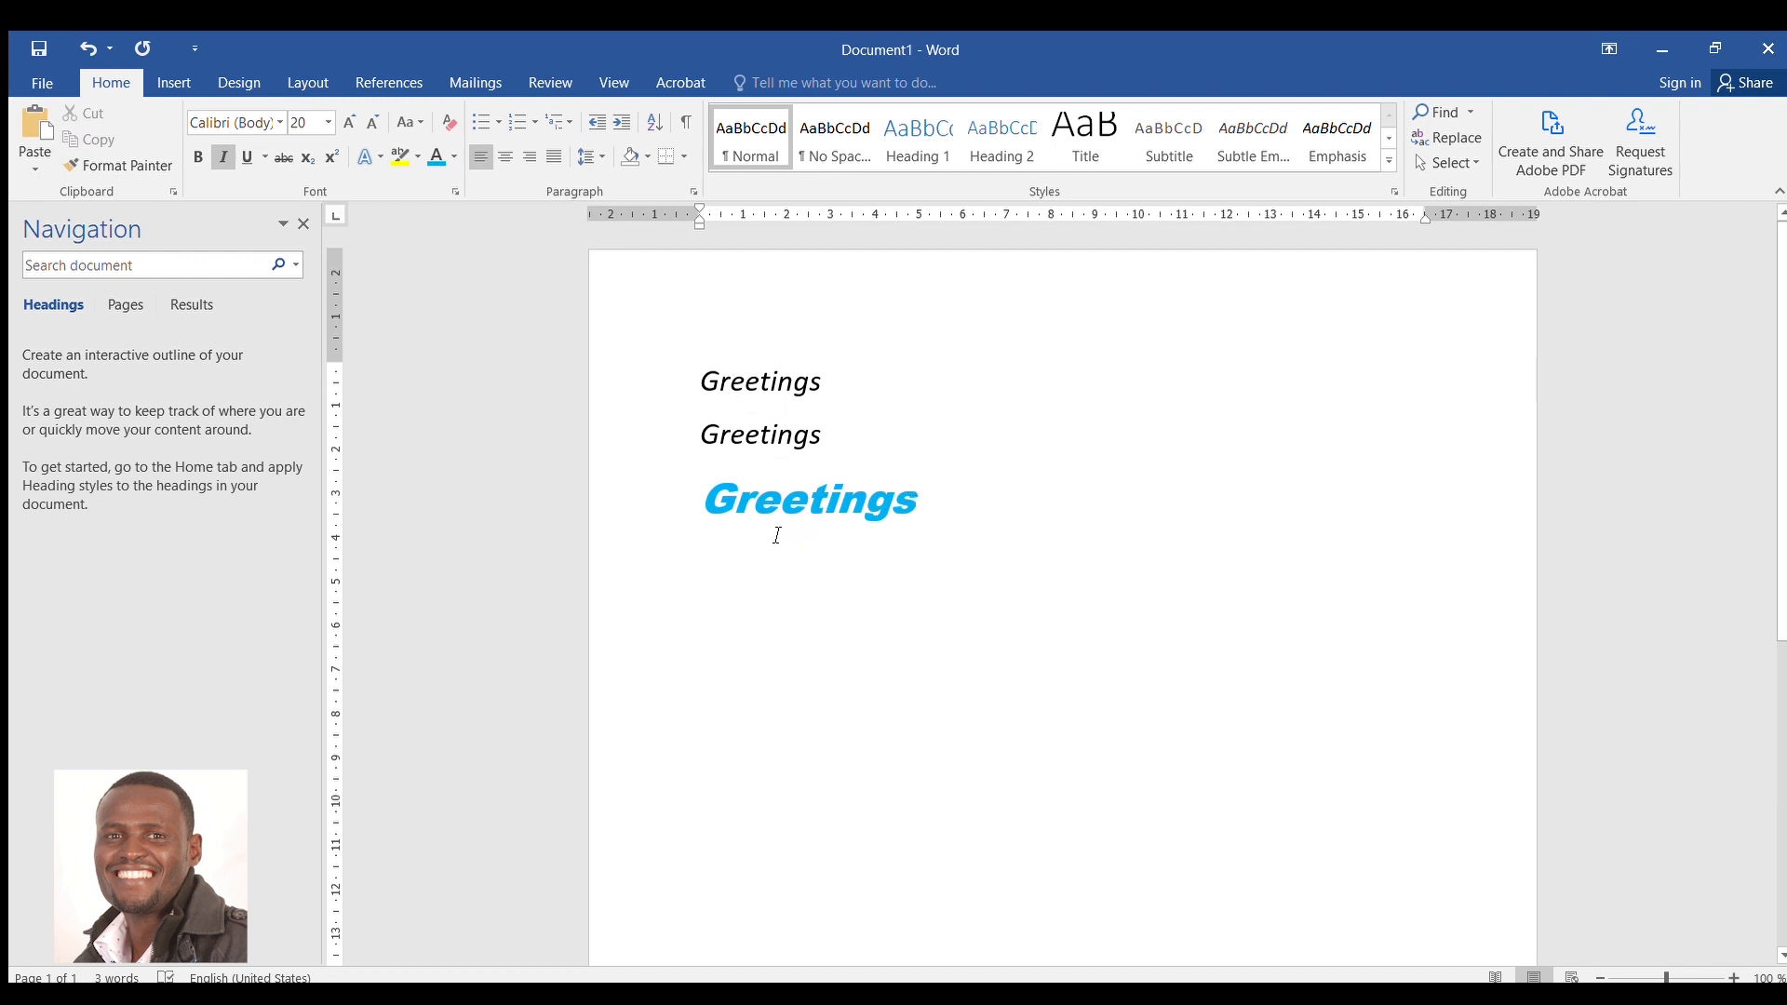
Copy the third line's blue Arial Black formatting onto the black "Greetings" on the second line with Format Painter
left_click_drag(701, 434, 801, 418)
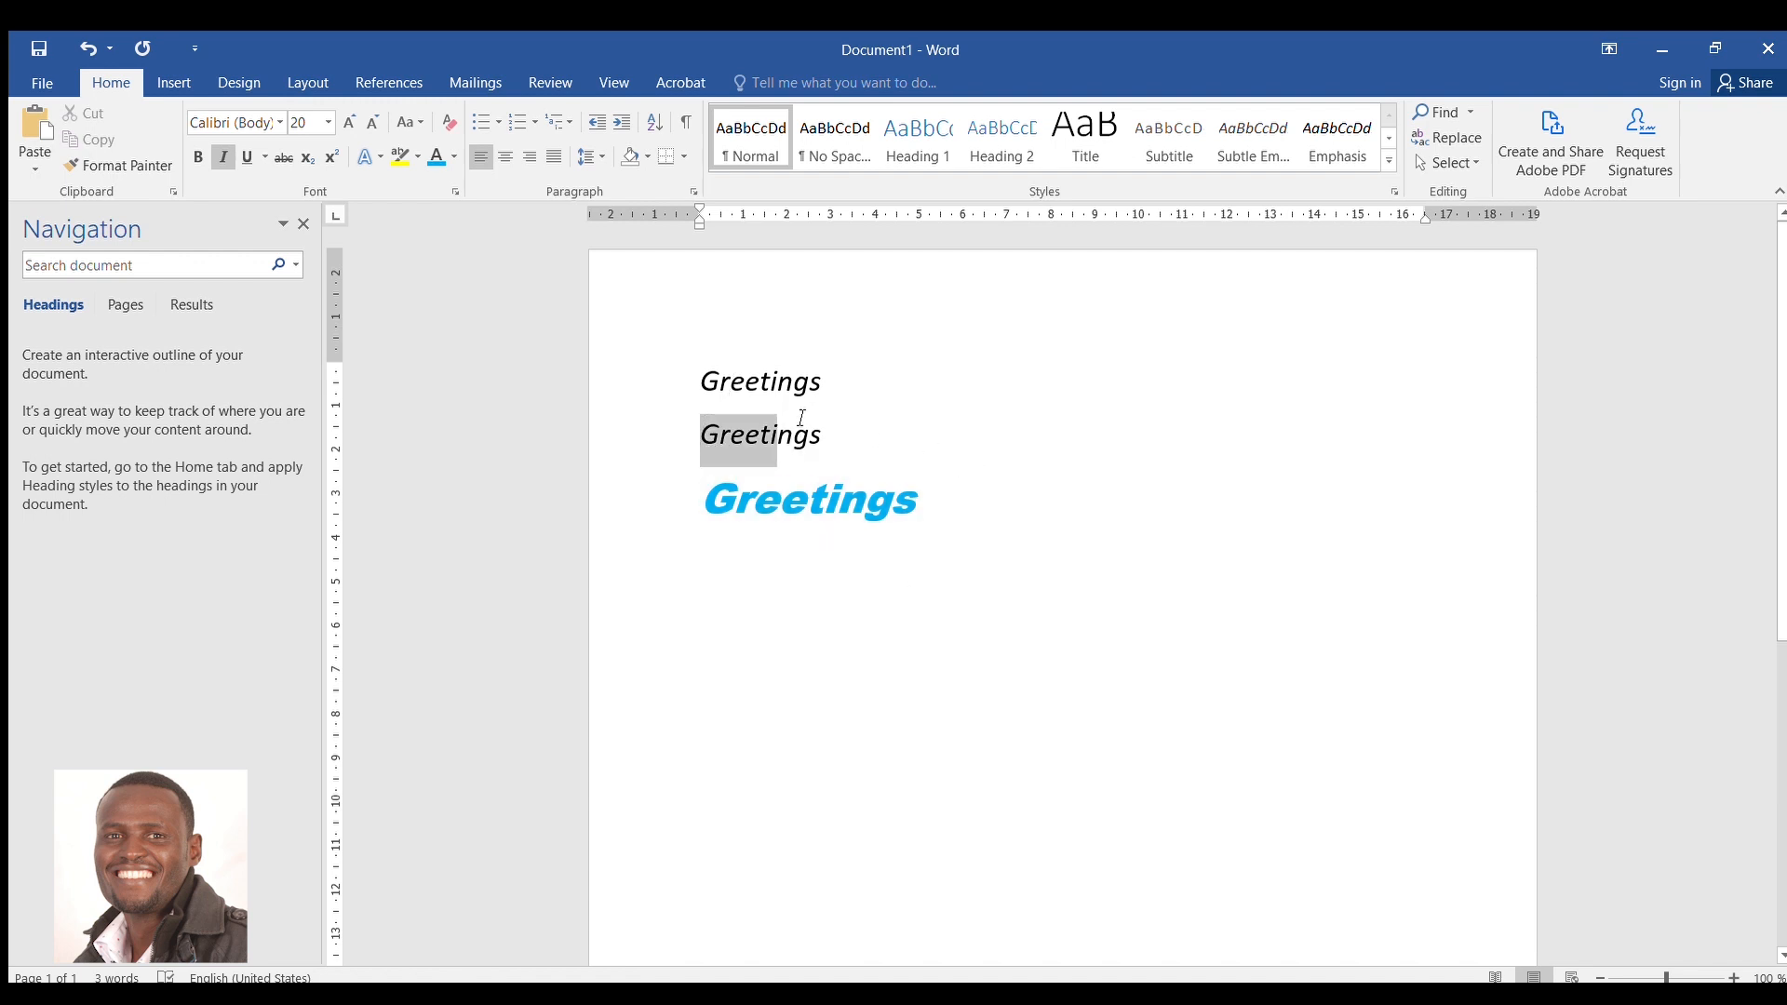
left_click(819, 441)
left_click_drag(706, 502, 1079, 568)
left_click_drag(878, 559, 906, 523)
left_click_drag(709, 501, 926, 511)
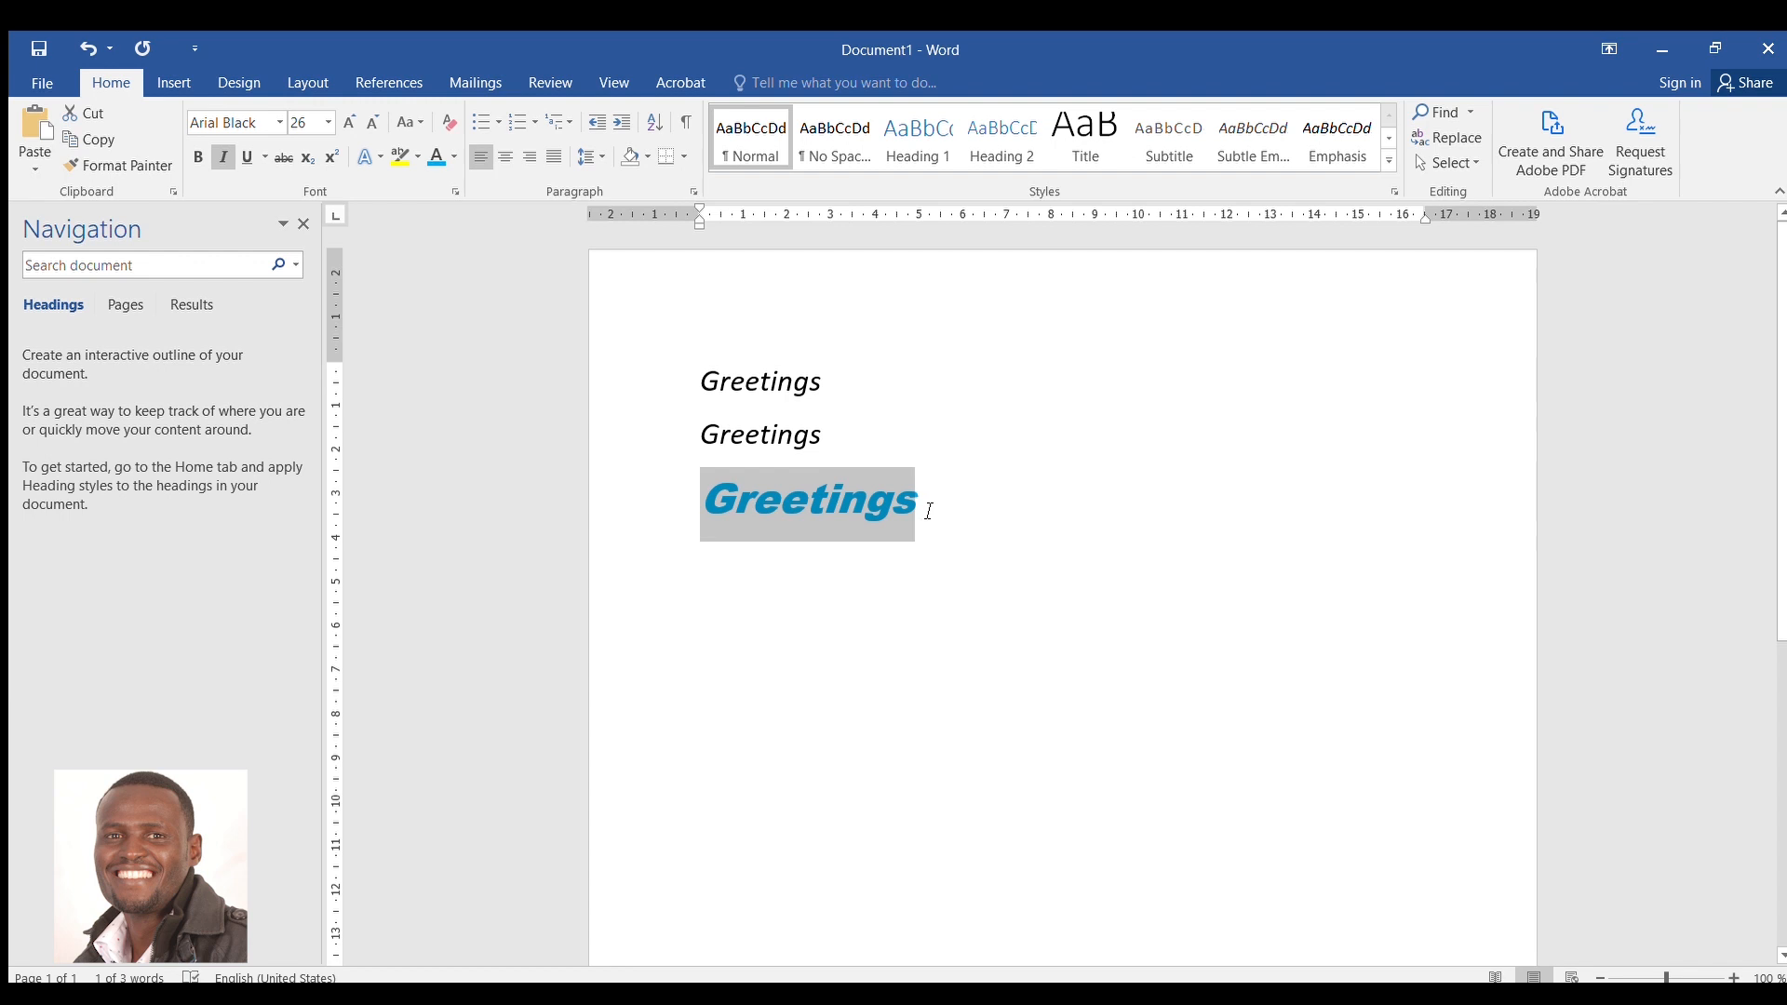
left_click(808, 489)
left_click_drag(722, 507, 948, 537)
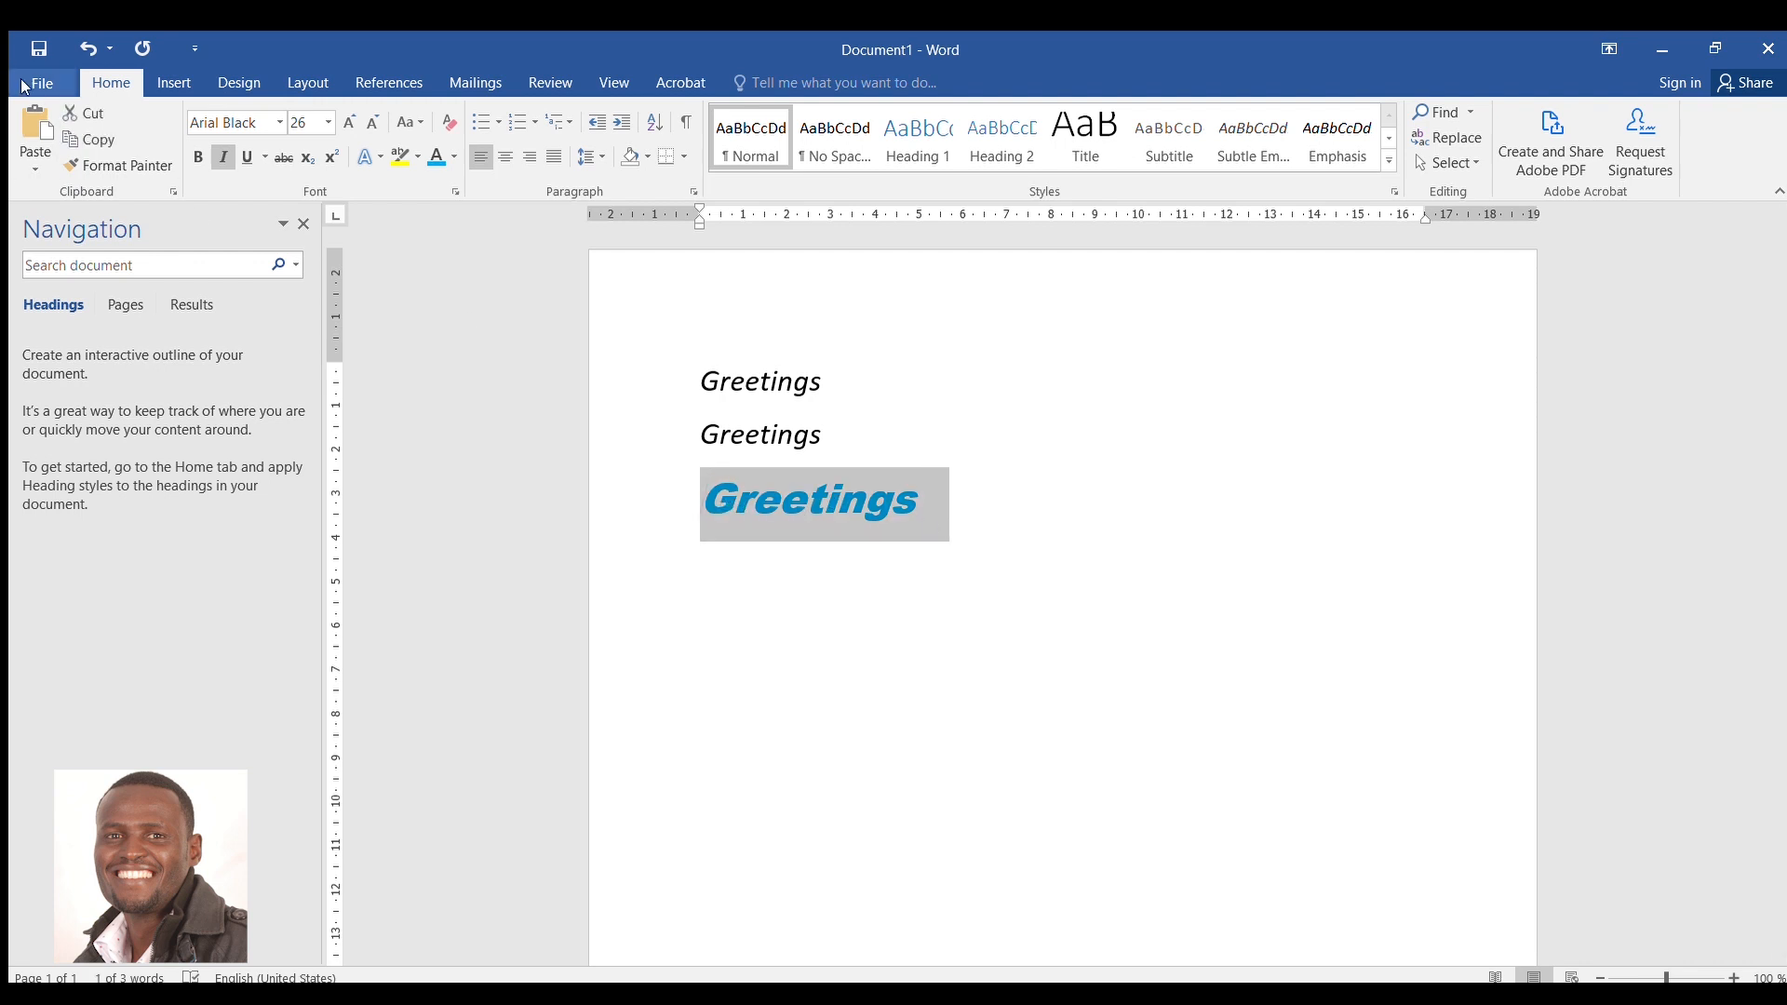
left_click(118, 165)
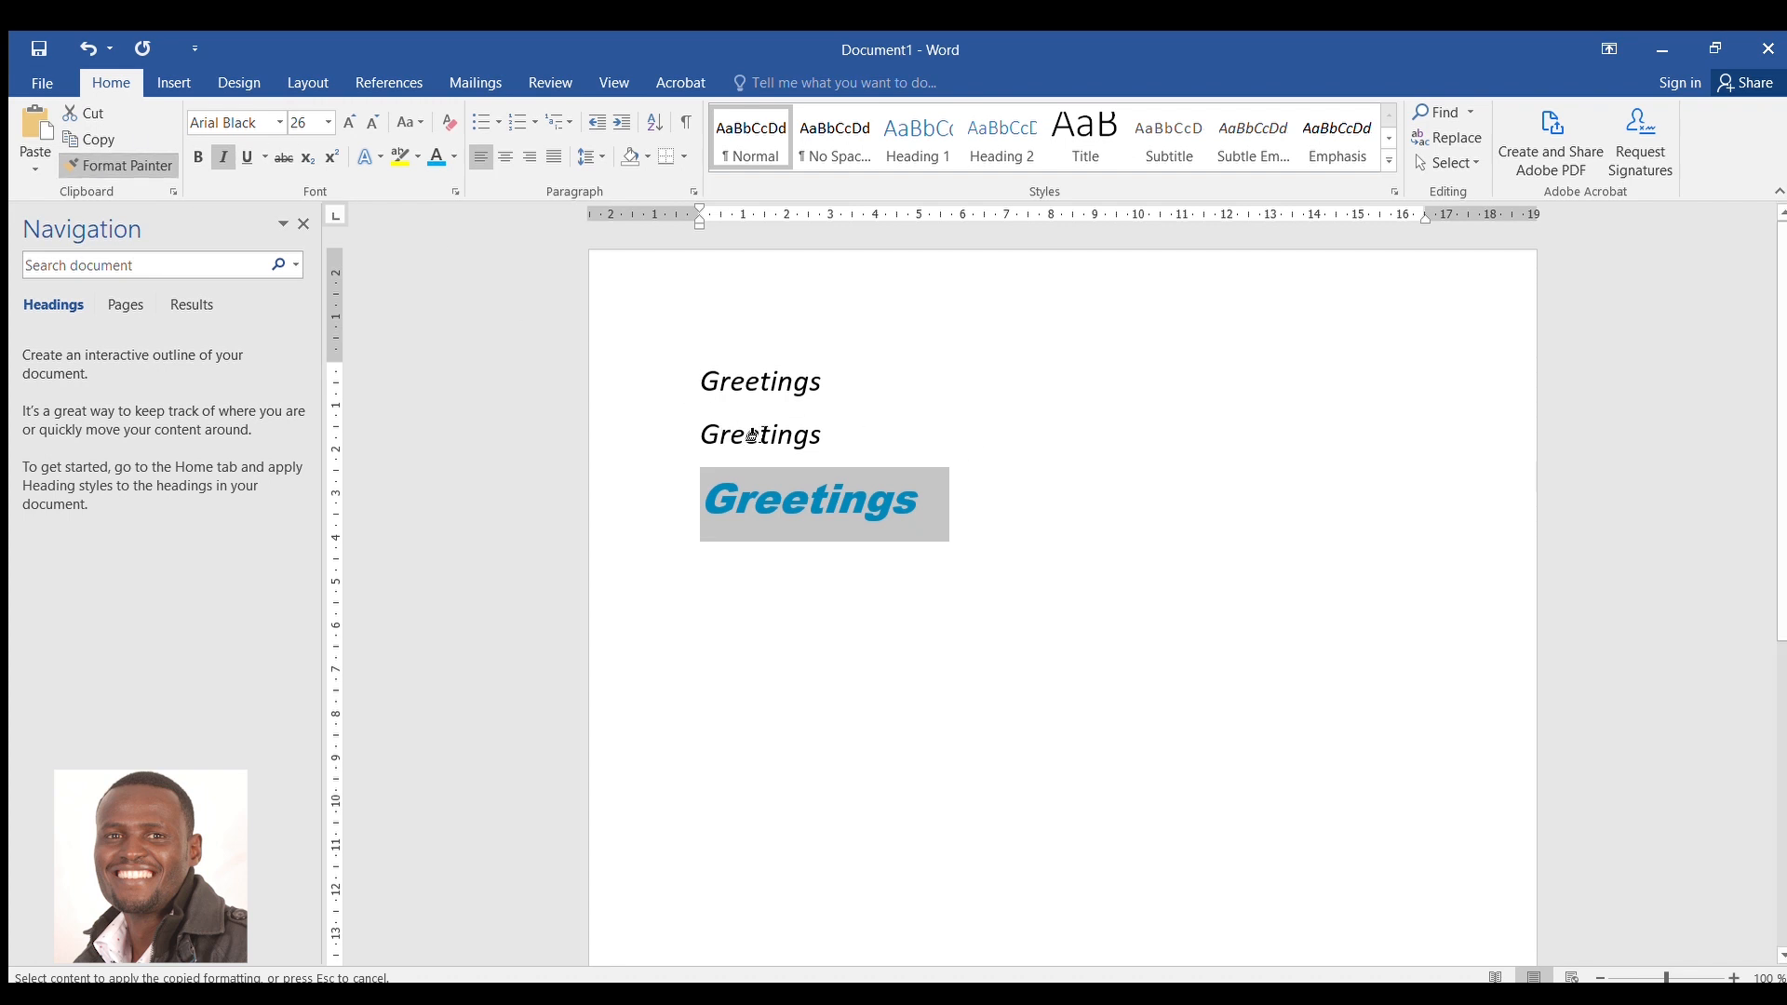
left_click_drag(721, 436, 857, 431)
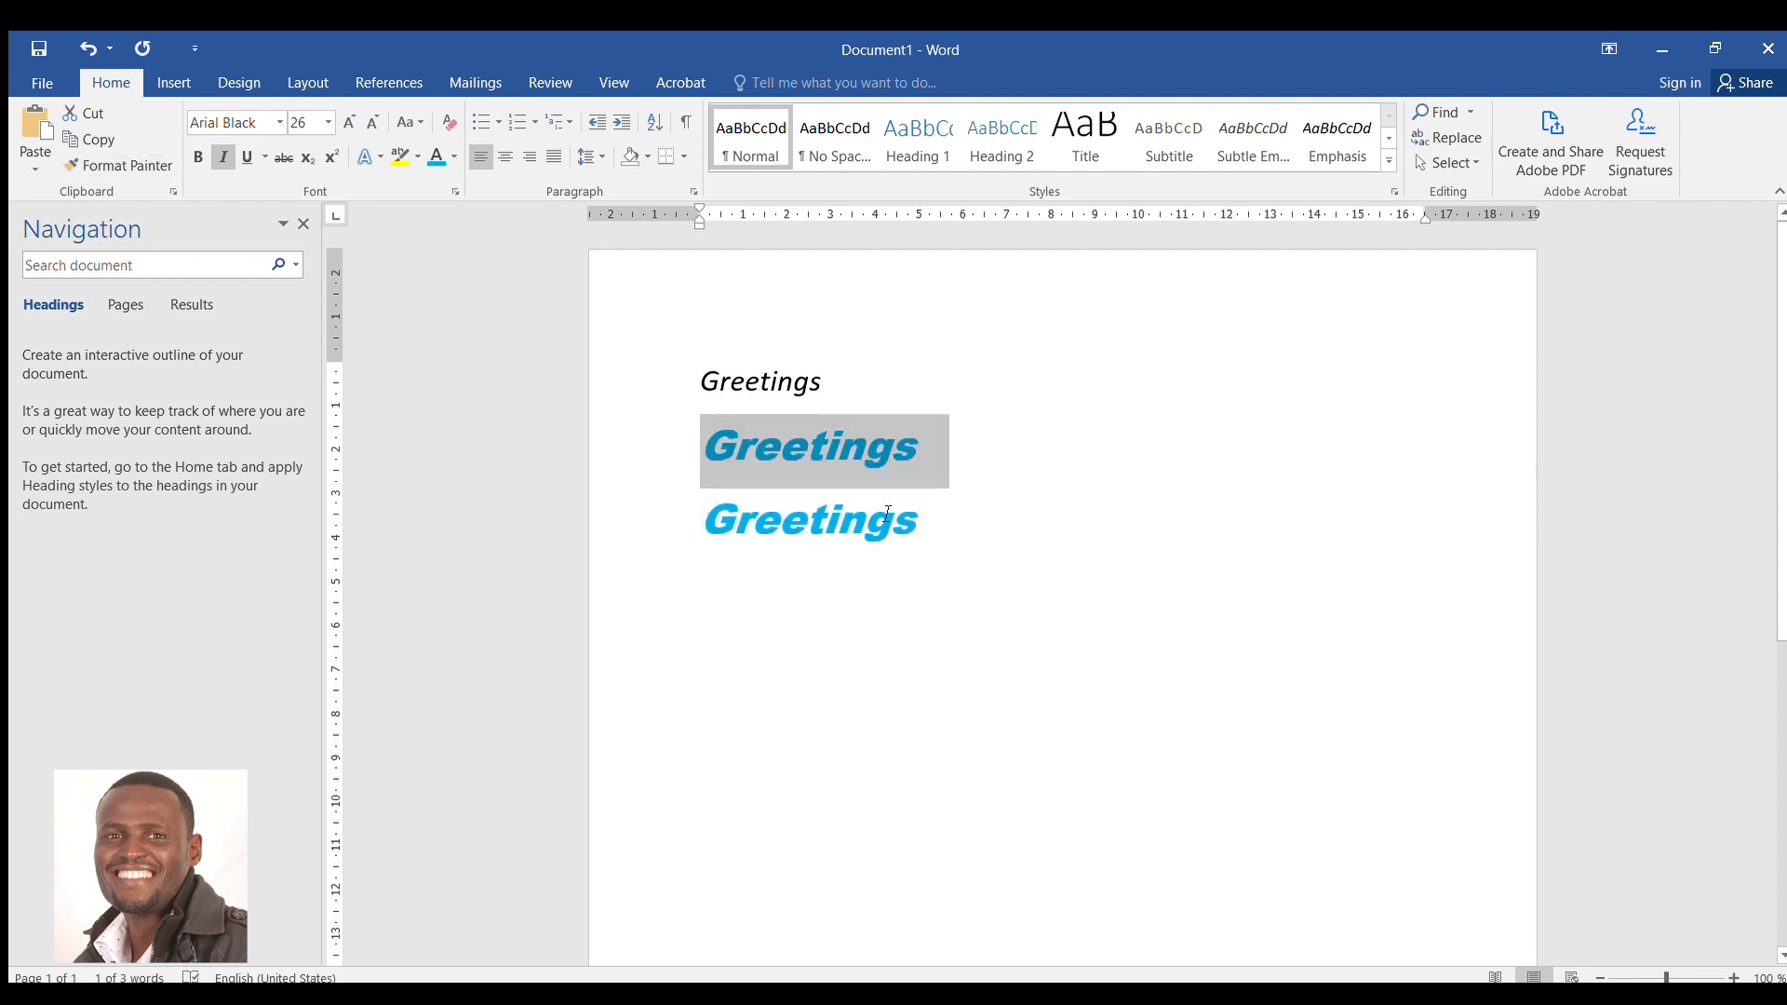
Display the items held on the Clipboard and close the Clipboard pane
left_click(860, 437)
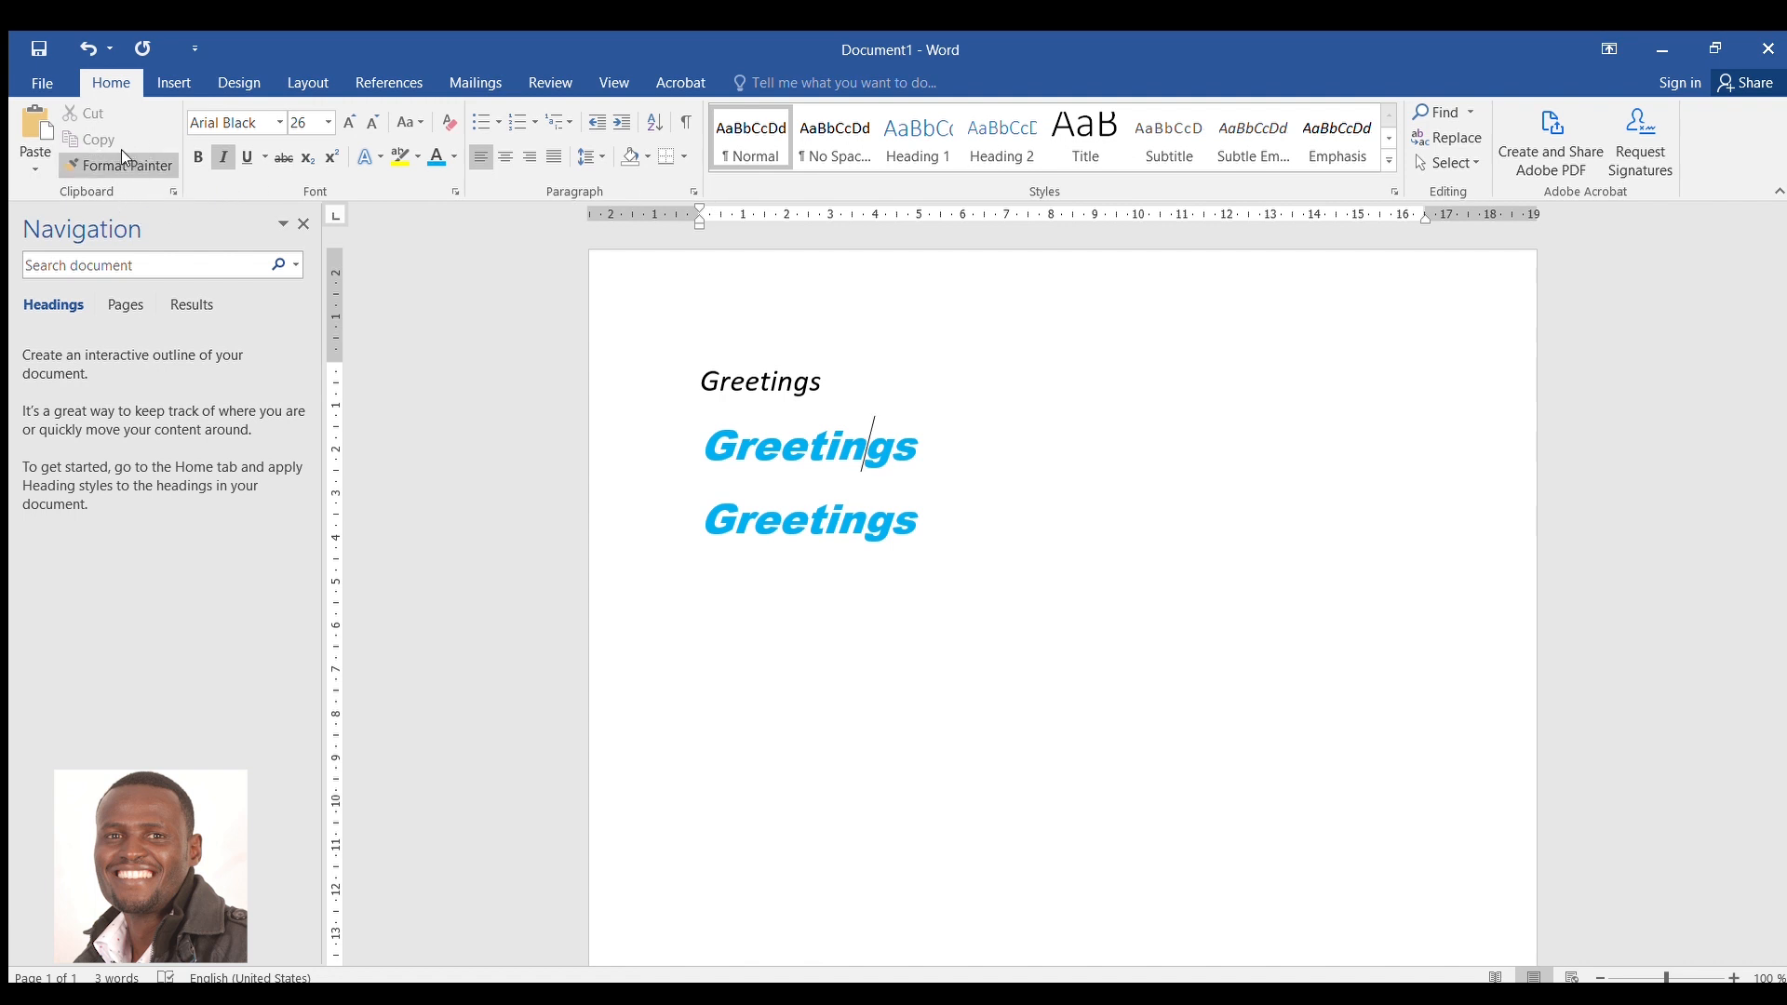
left_click(168, 189)
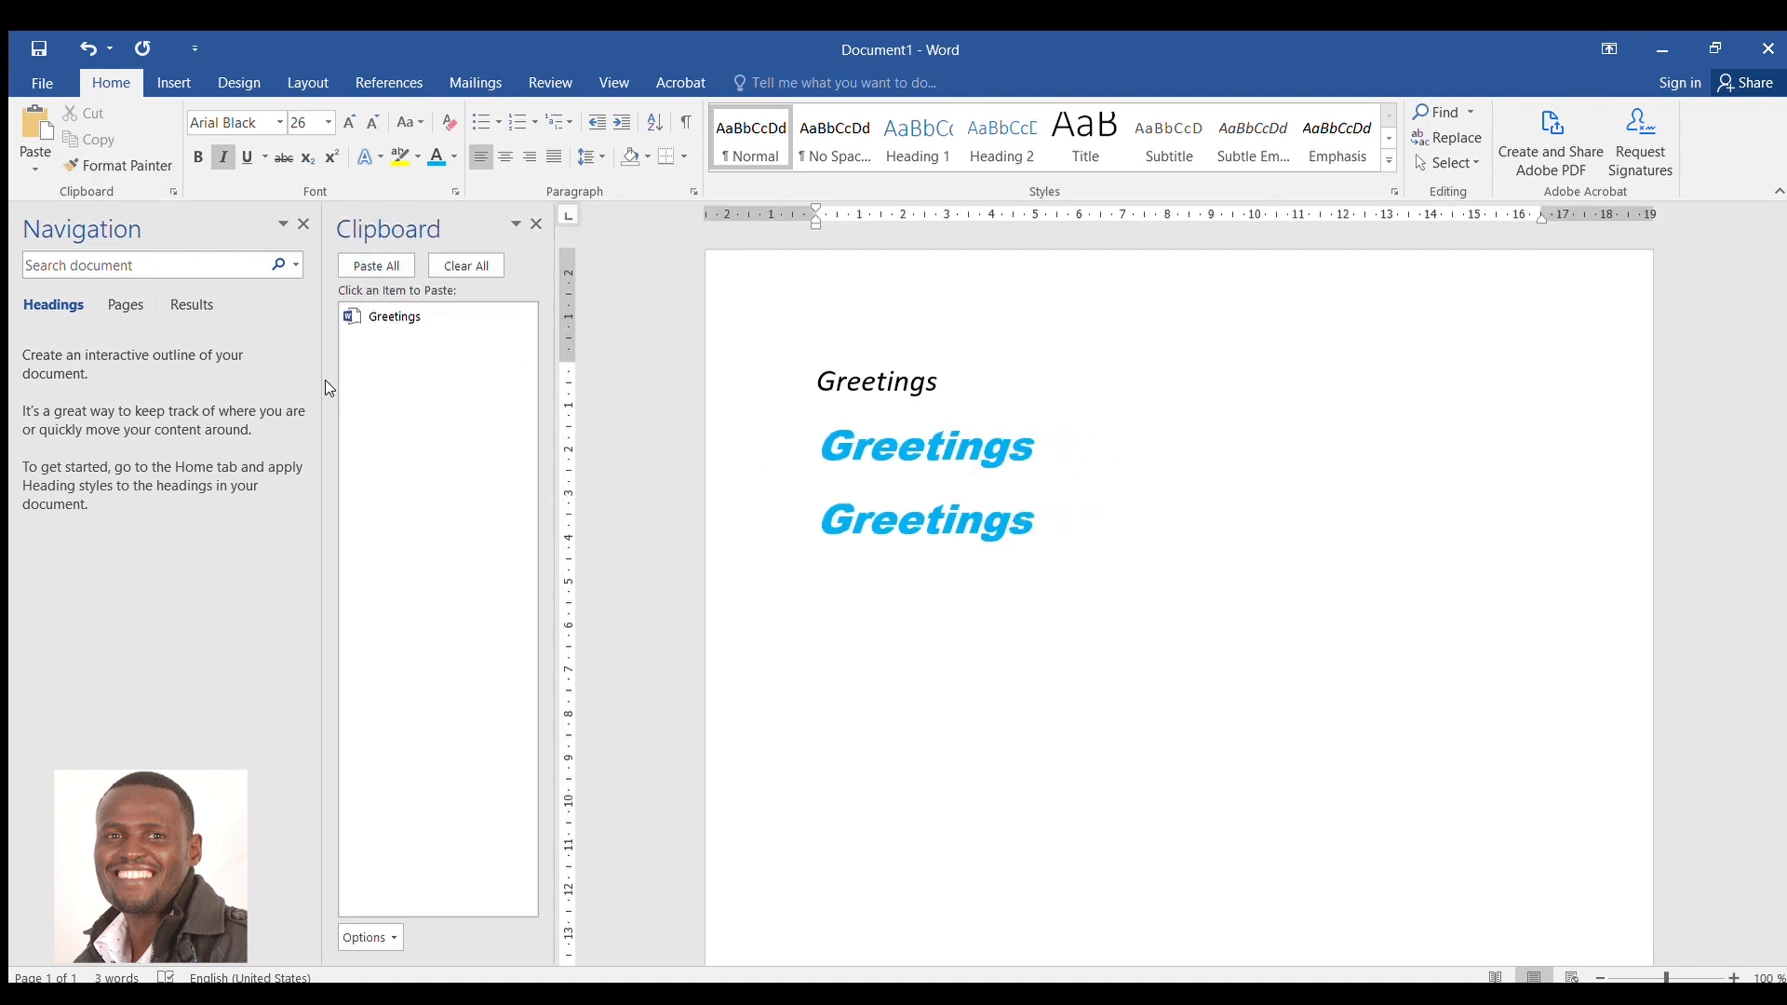
left_click(536, 224)
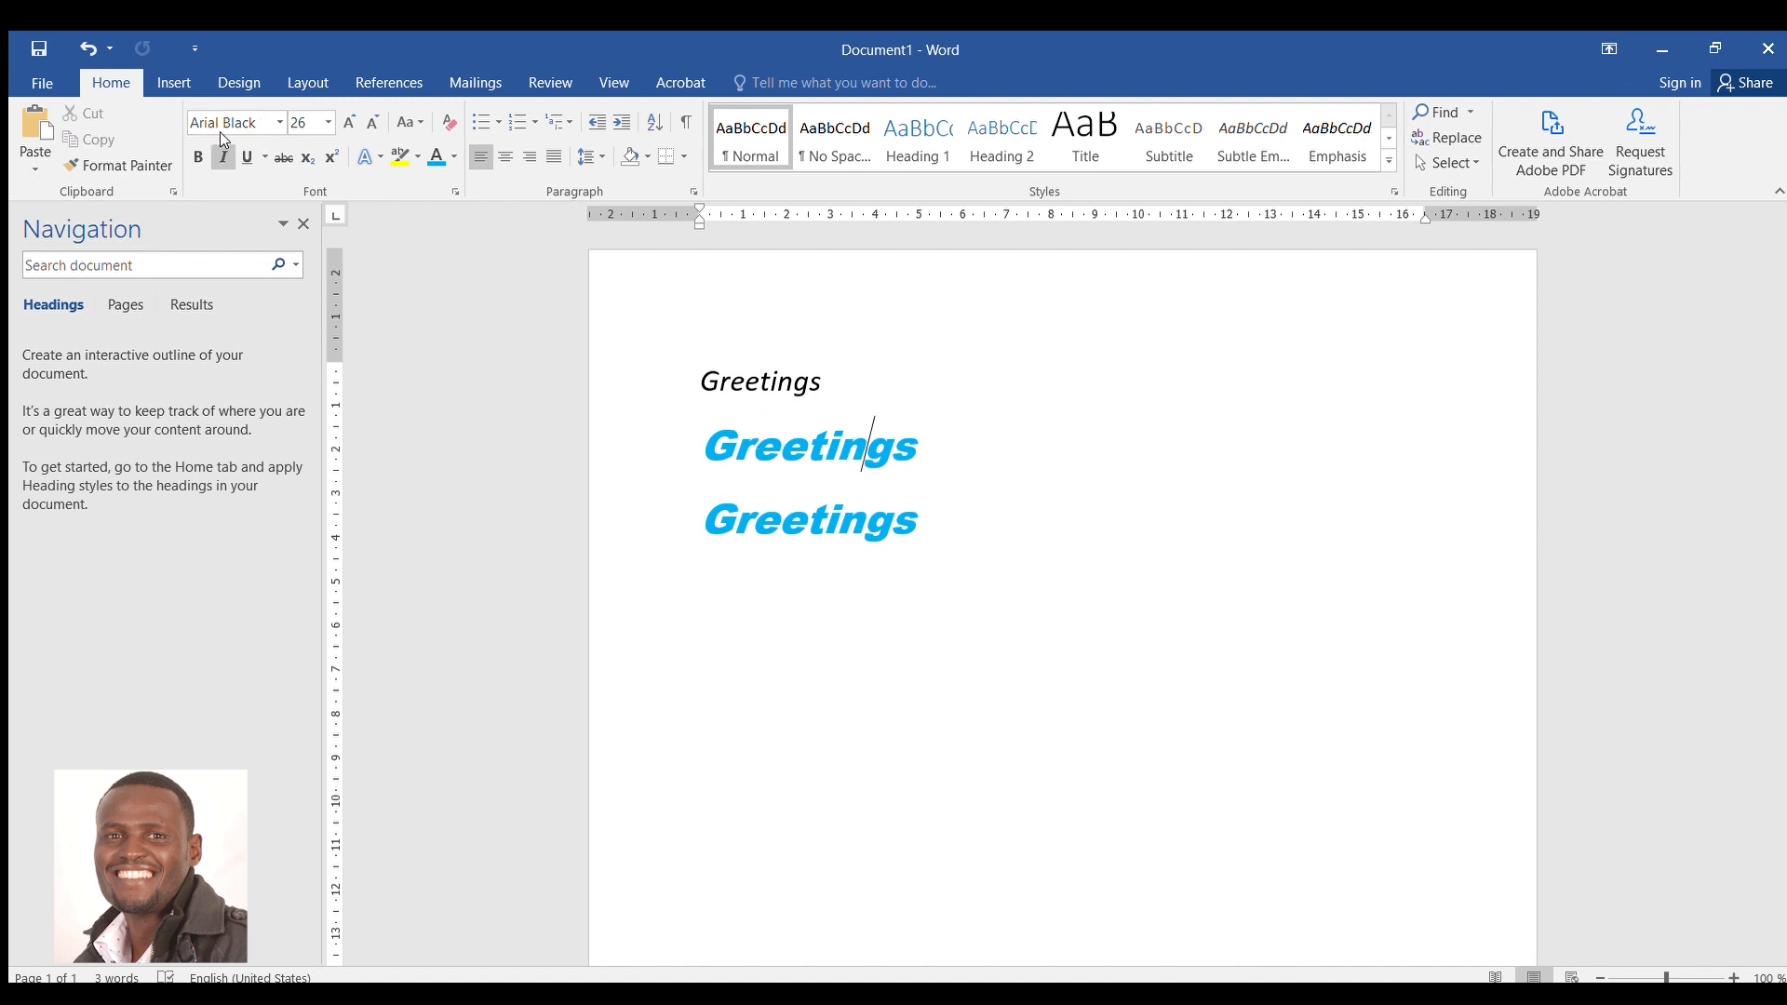
Preview various fonts on the second-line "Greetings" without applying any of them
left_click(273, 123)
scroll(283, 389, "down", 6)
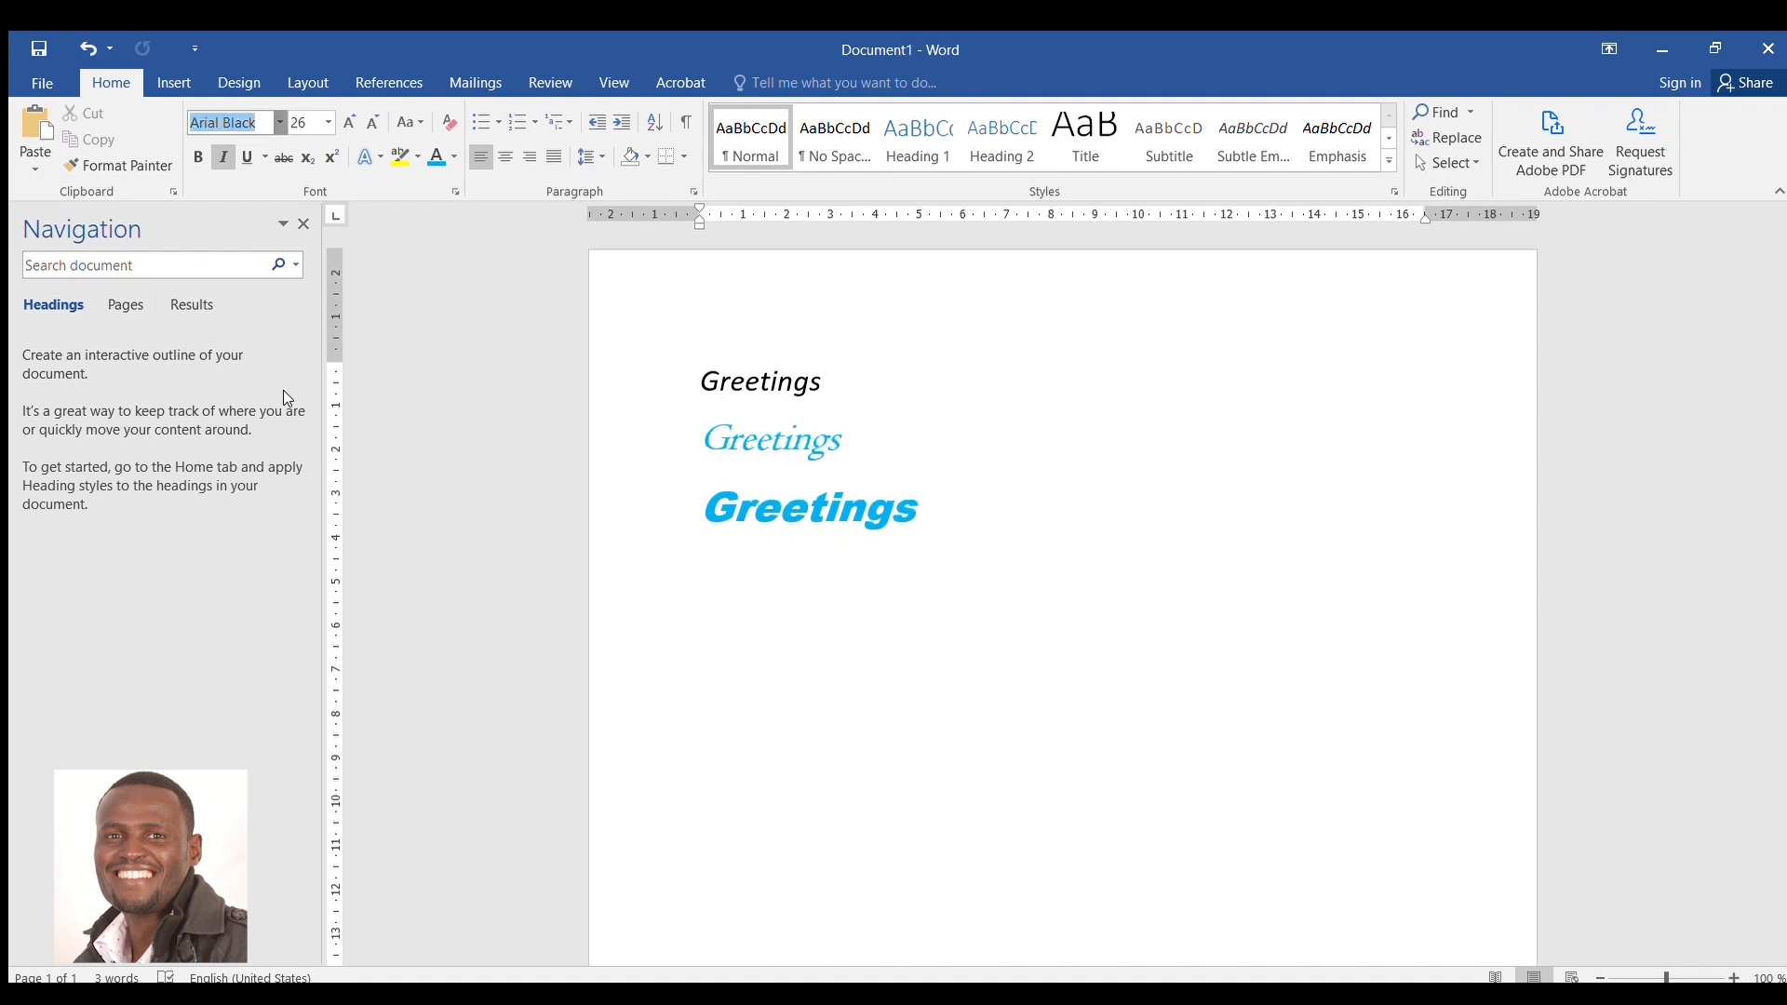
scroll(271, 385, "up", 8)
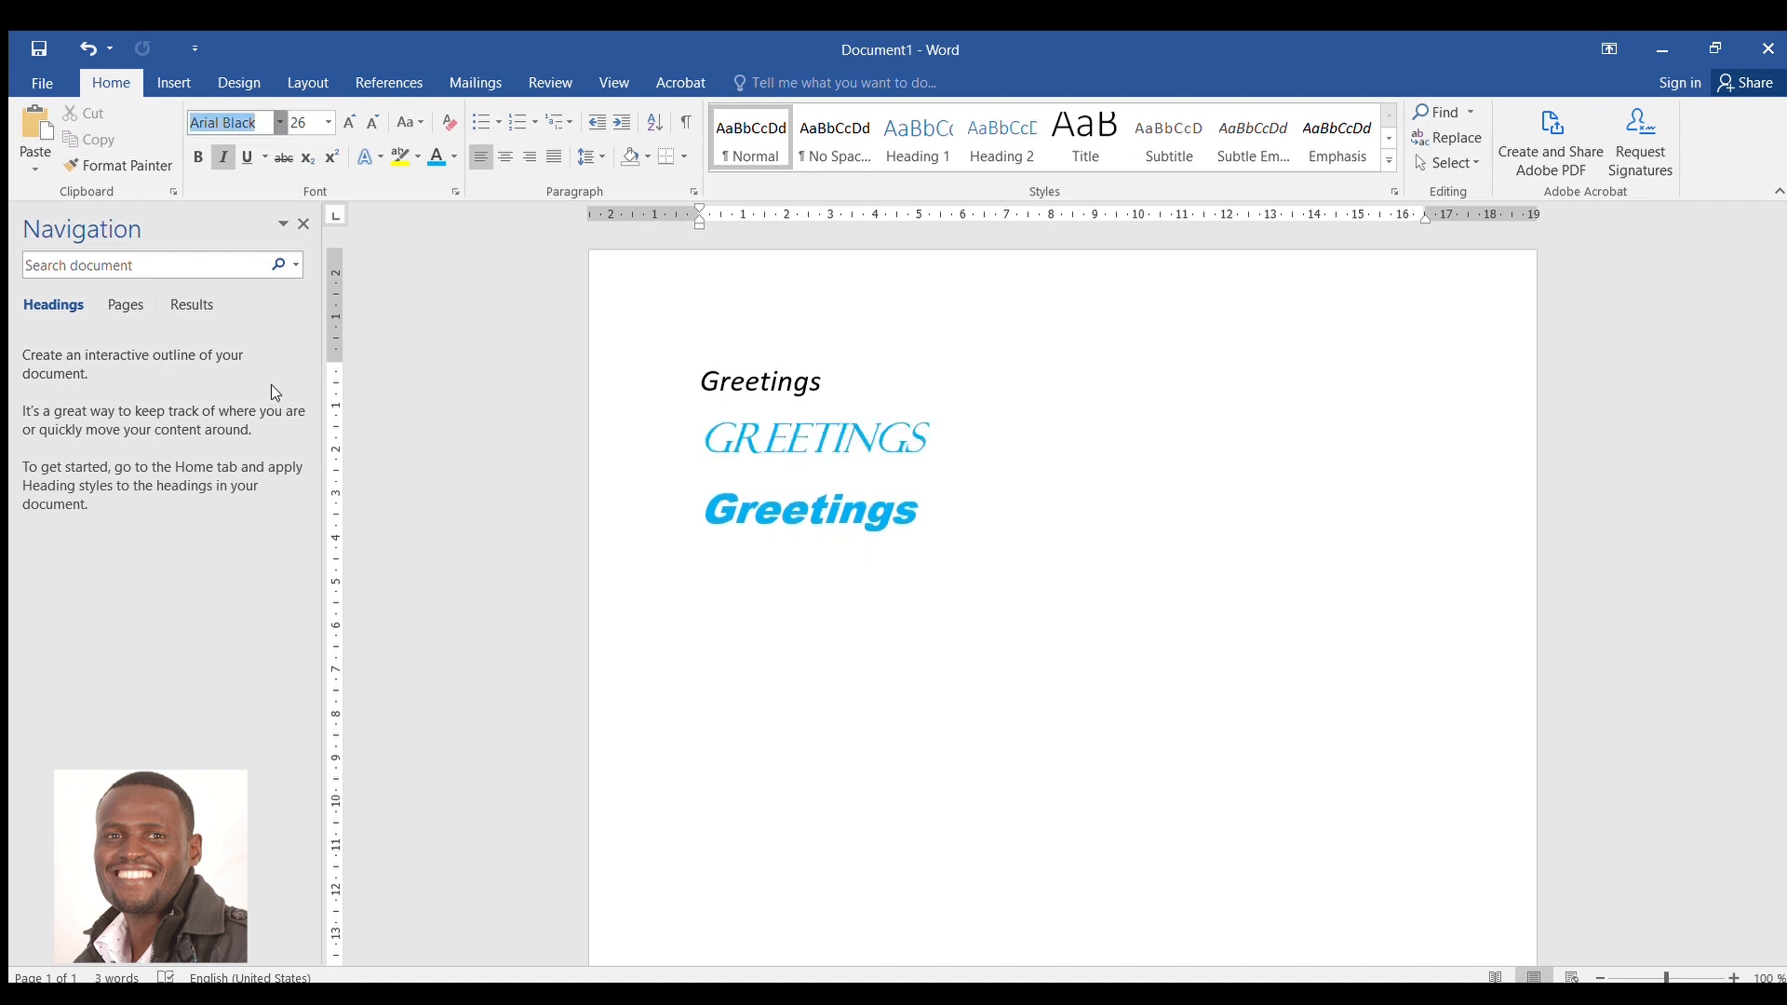
scroll(270, 375, "up", 3)
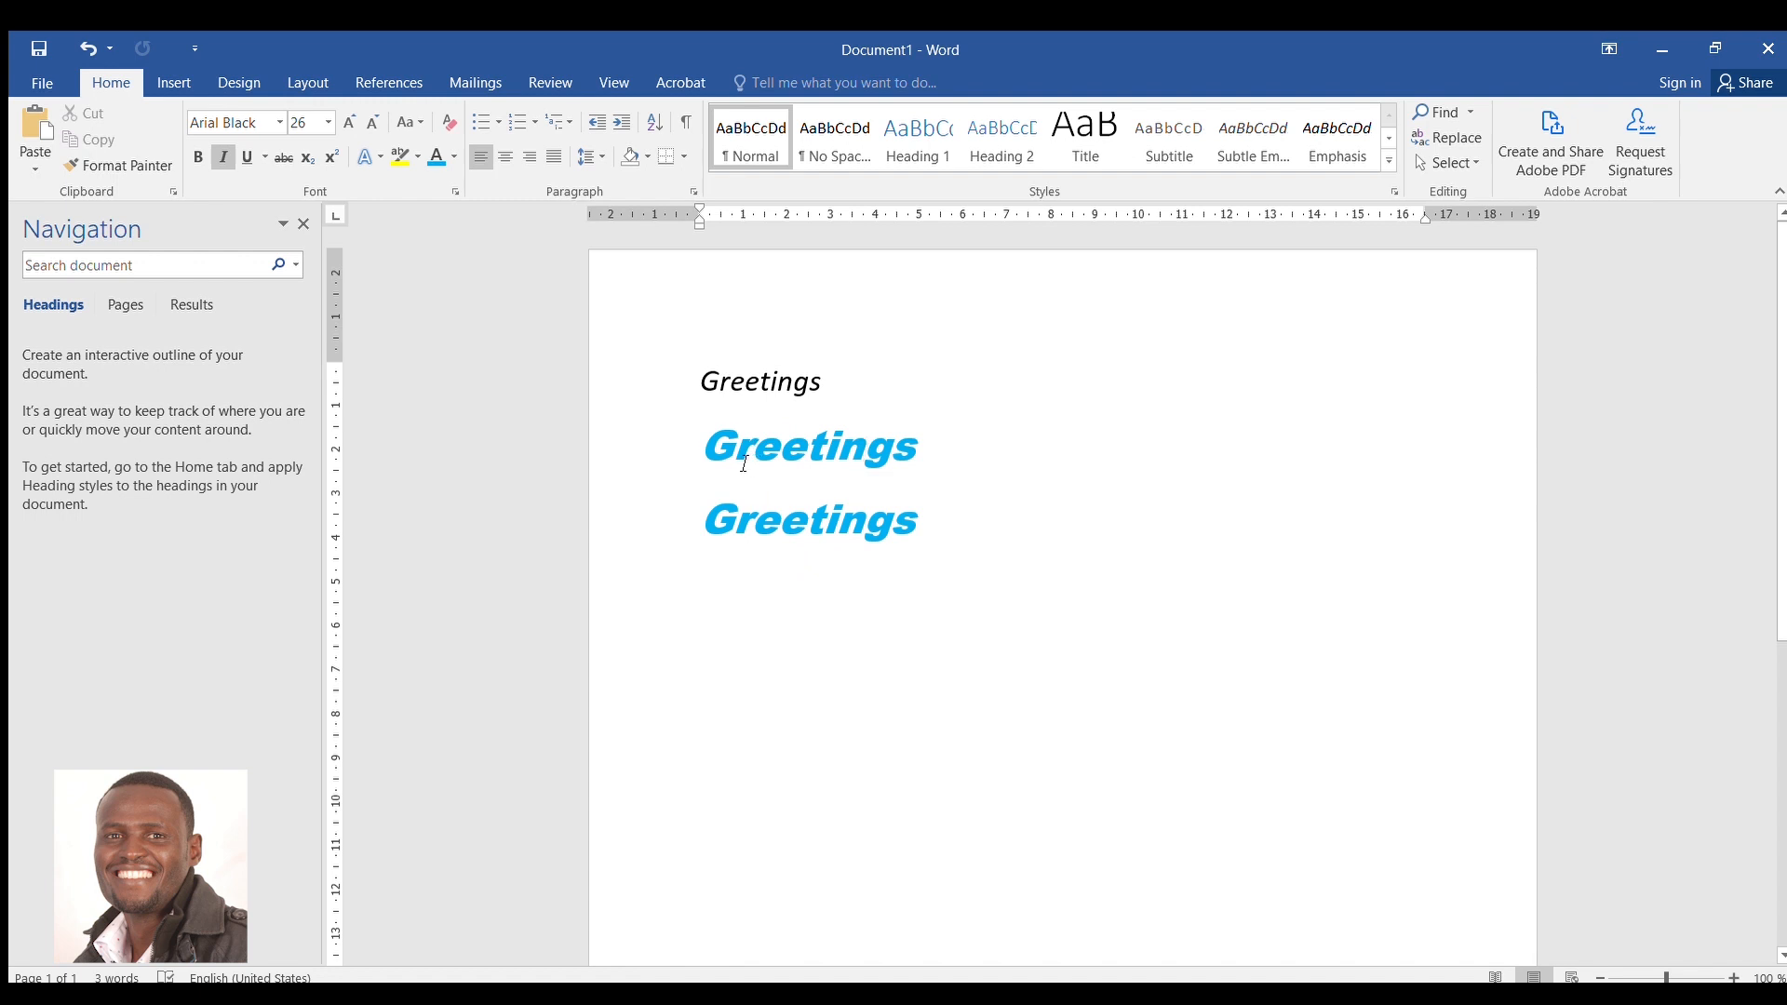
Compare the font and size of the first-line "Greetings" with those of the two blue lines below it
left_click_drag(710, 379, 850, 387)
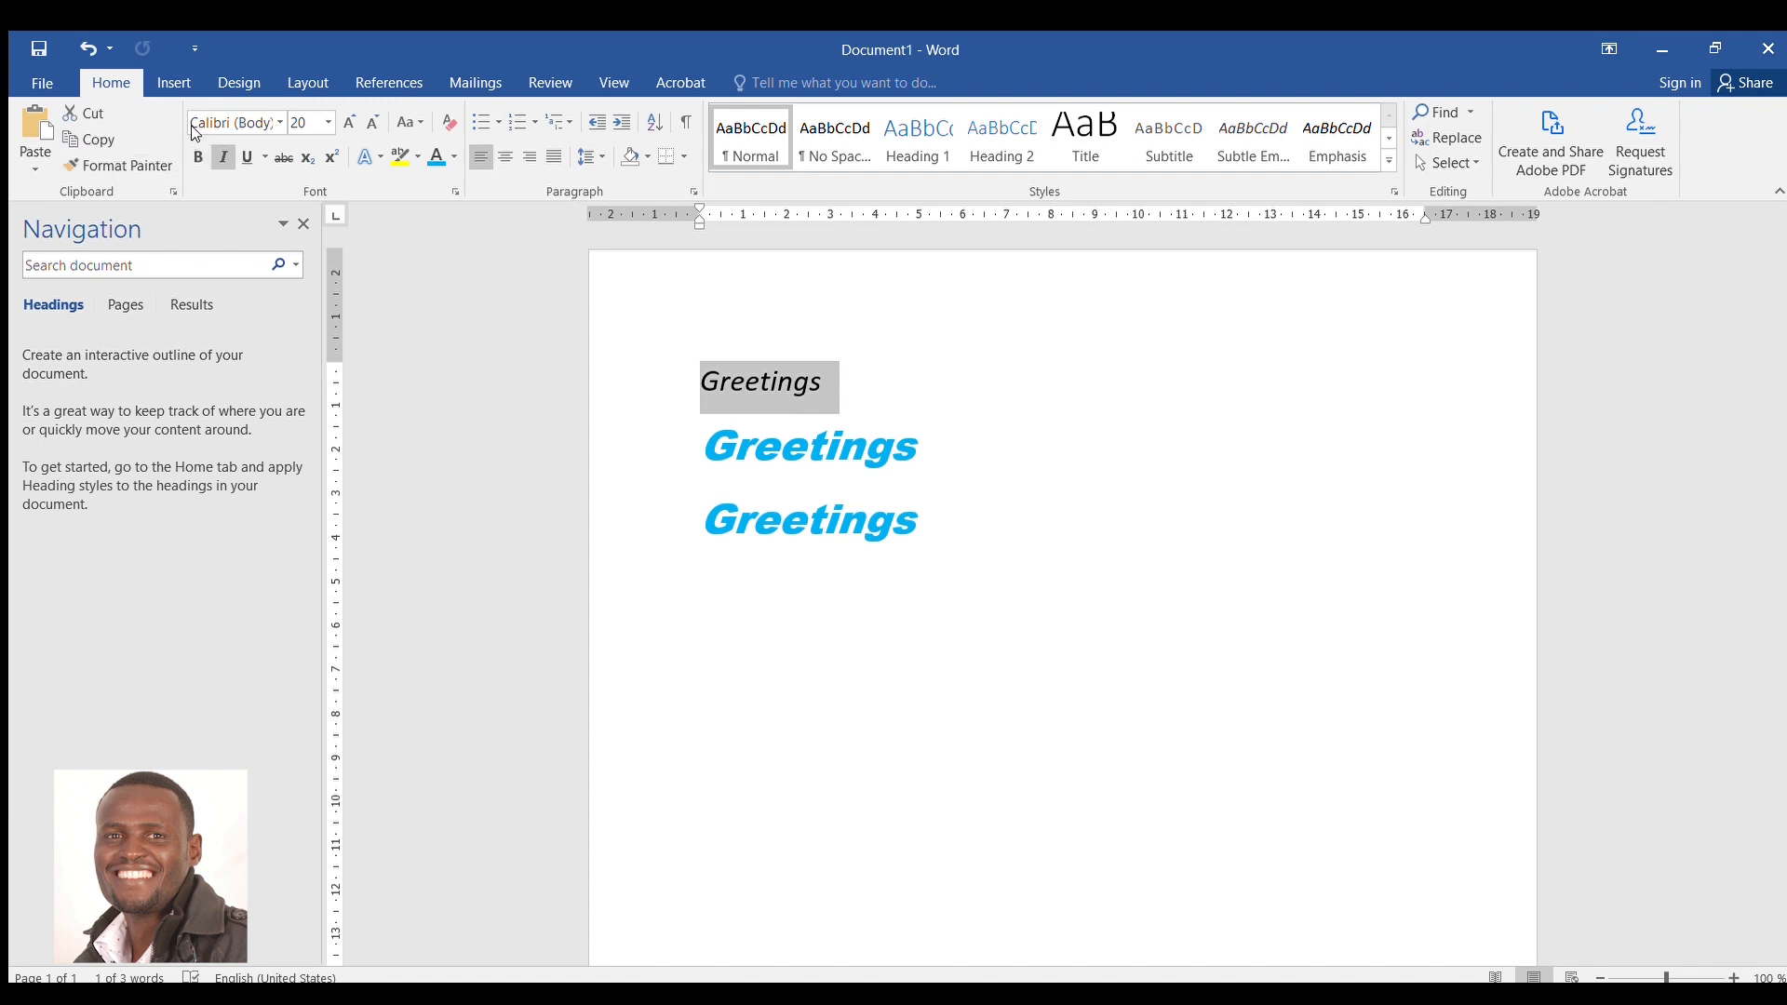
left_click_drag(715, 458, 1157, 515)
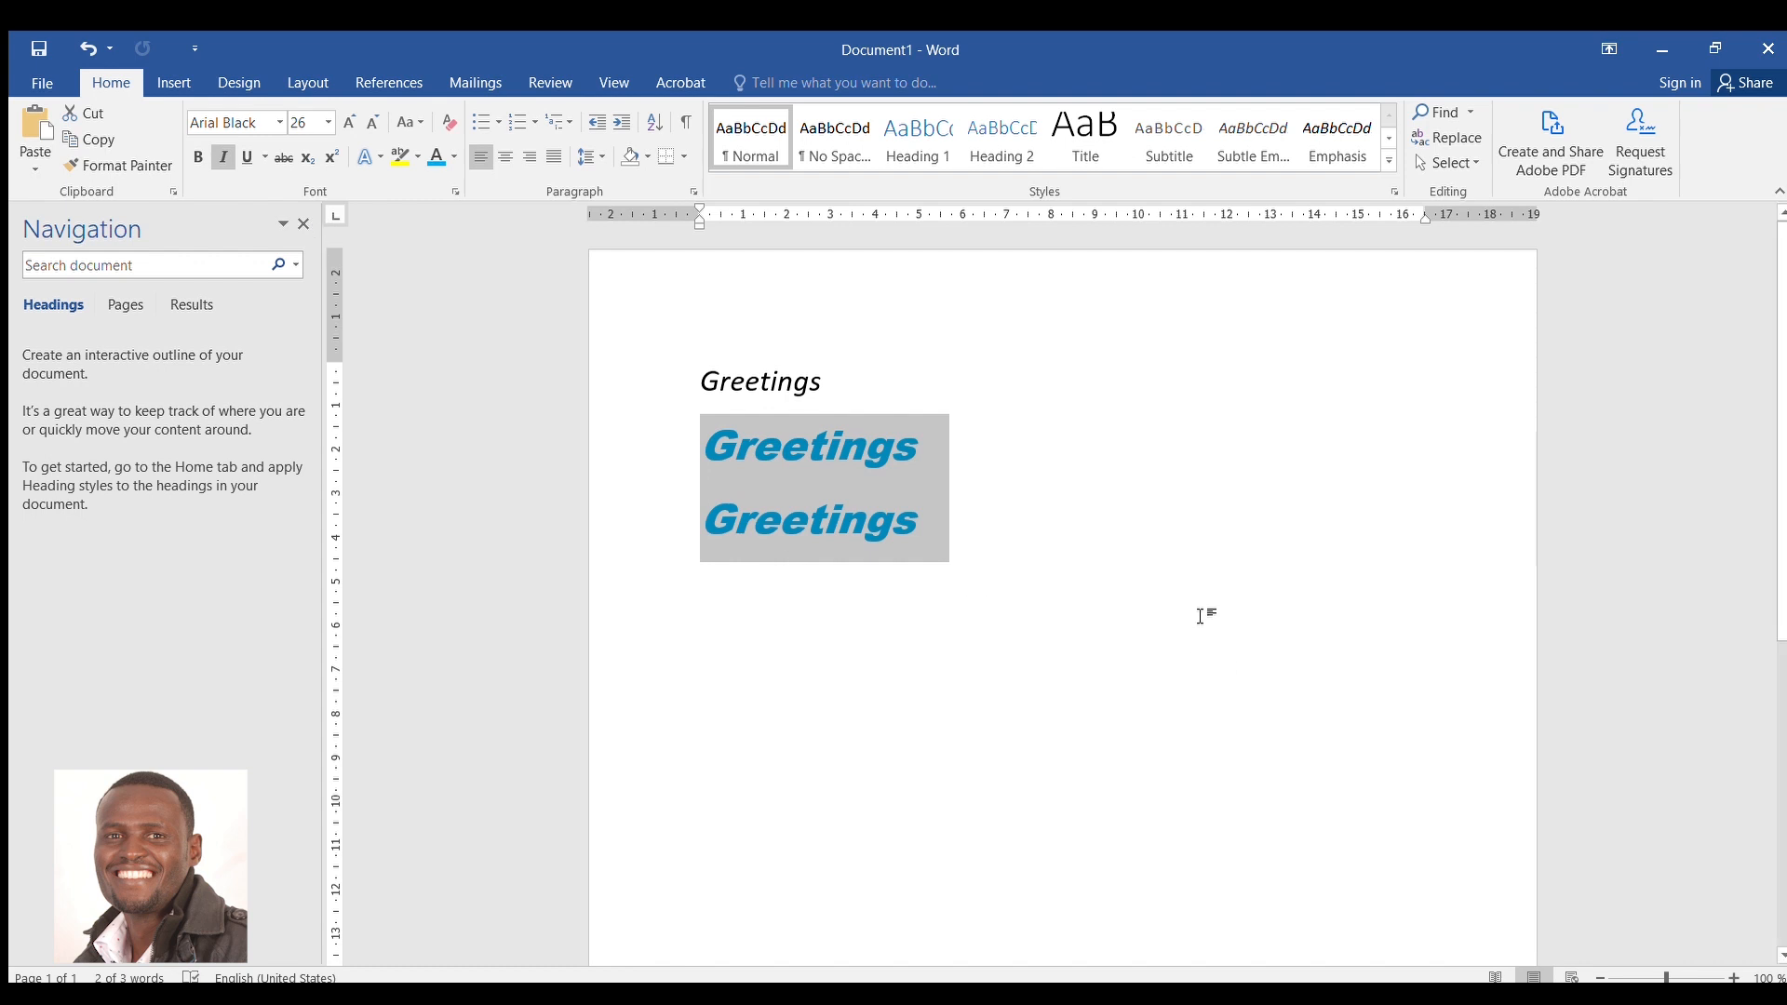
left_click(806, 461)
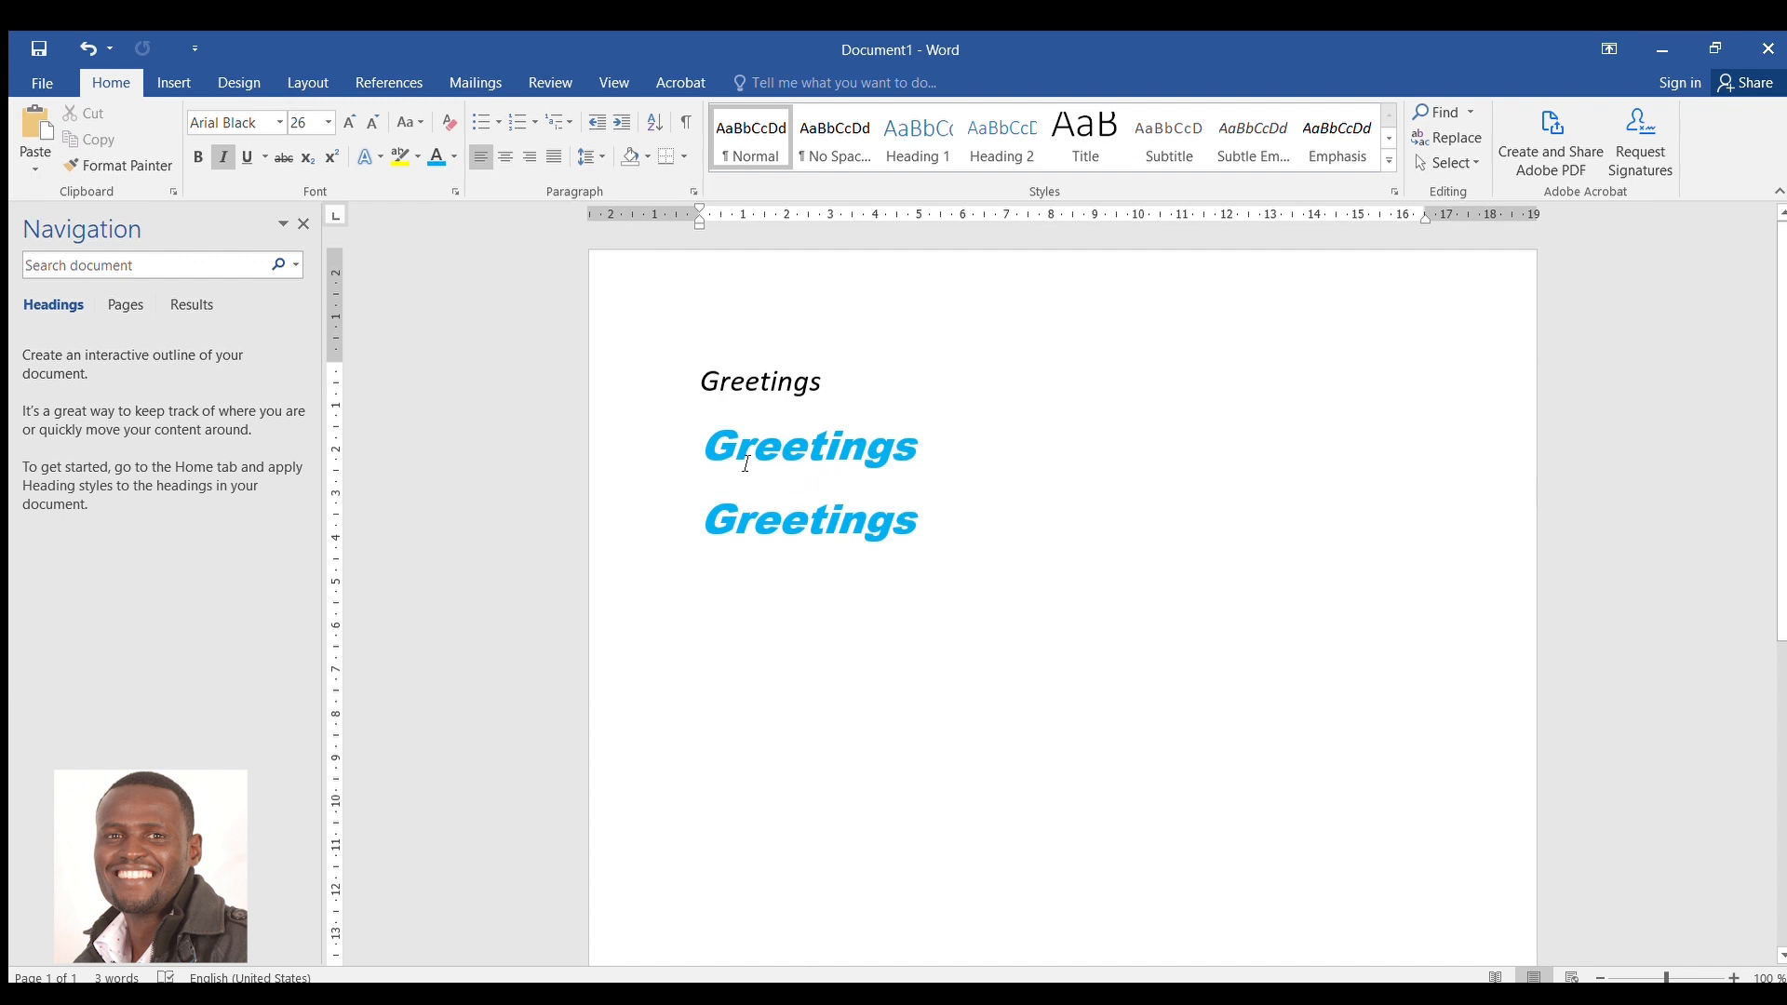
left_click_drag(707, 456, 945, 554)
left_click(773, 477)
Change the second-line "Greetings" to Times New Roman and then to Bookman Old Style
left_click_drag(714, 438, 969, 450)
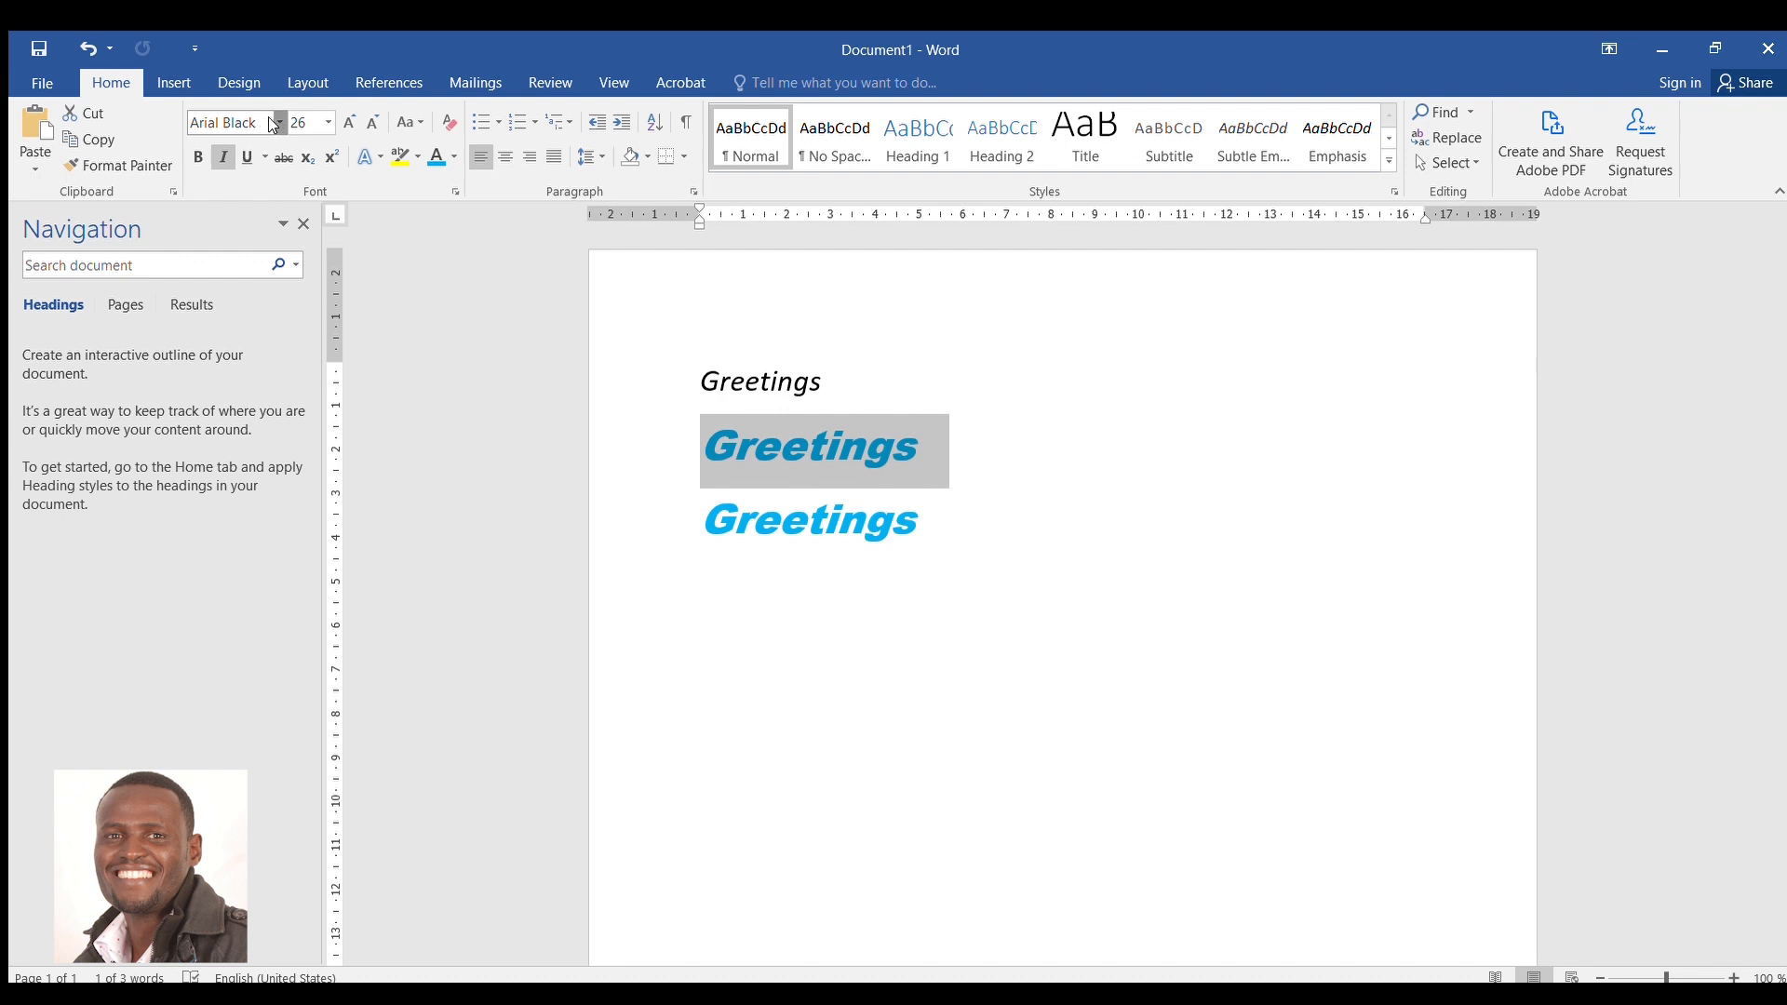
left_click(278, 122)
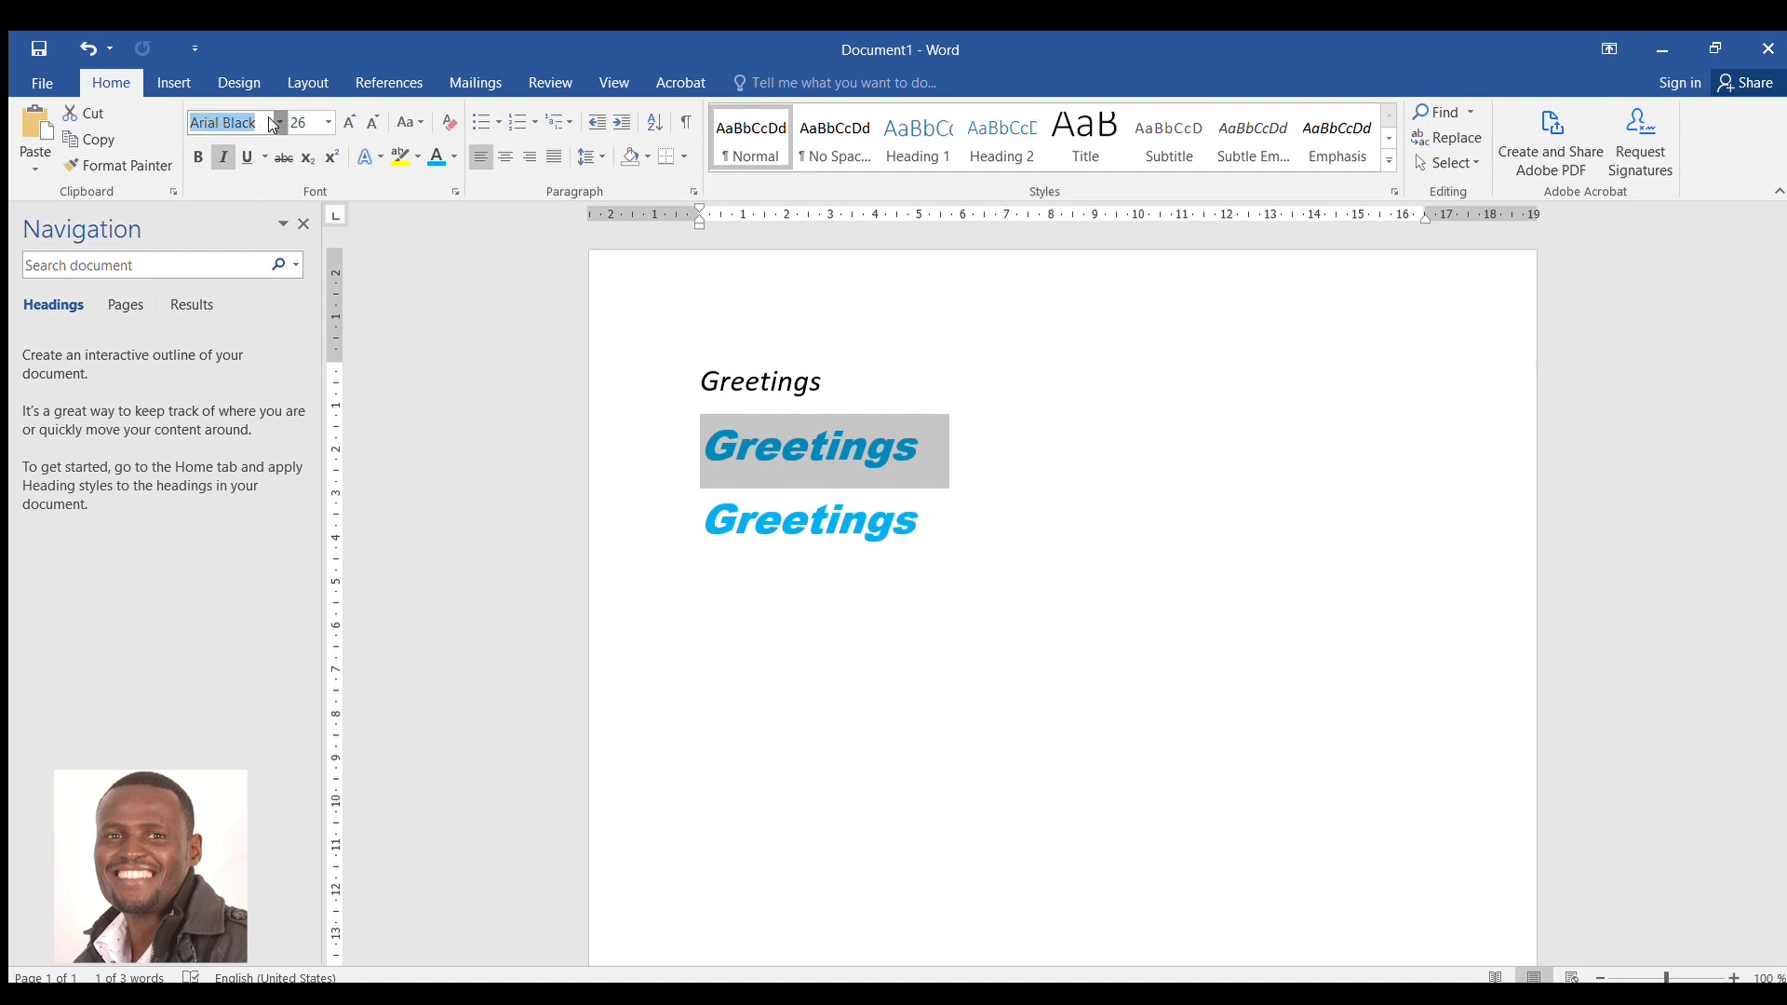
left_click(282, 278)
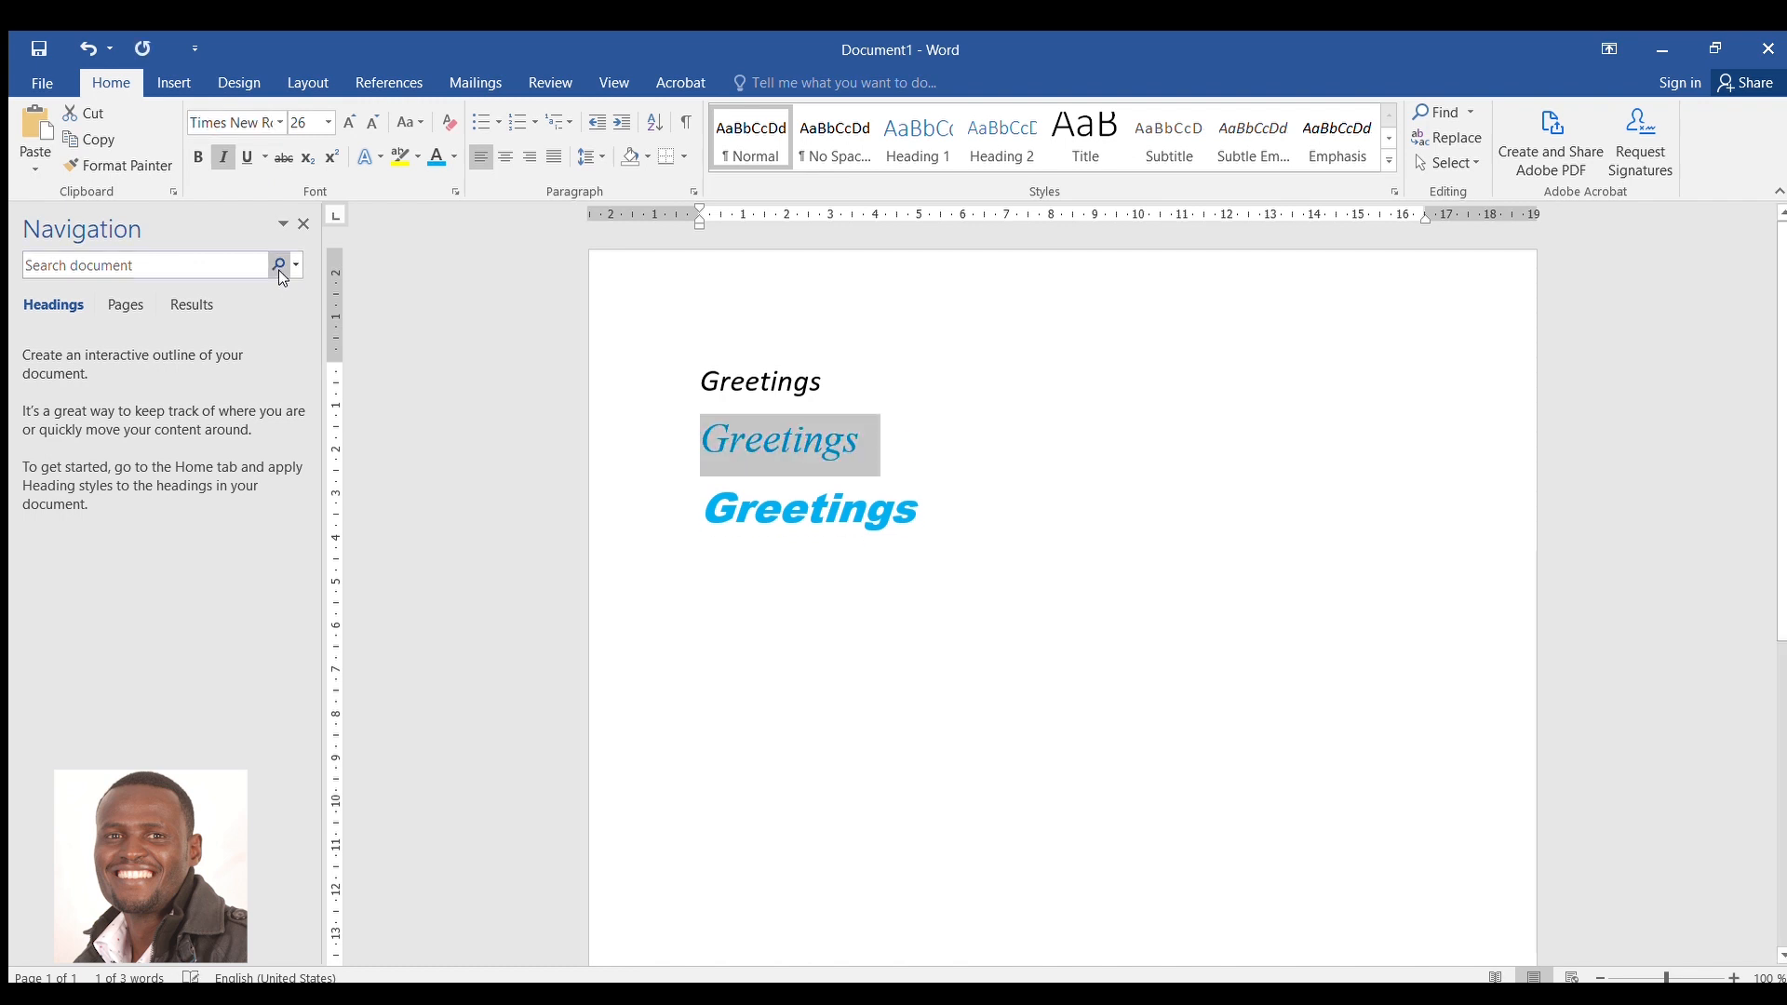
left_click(277, 122)
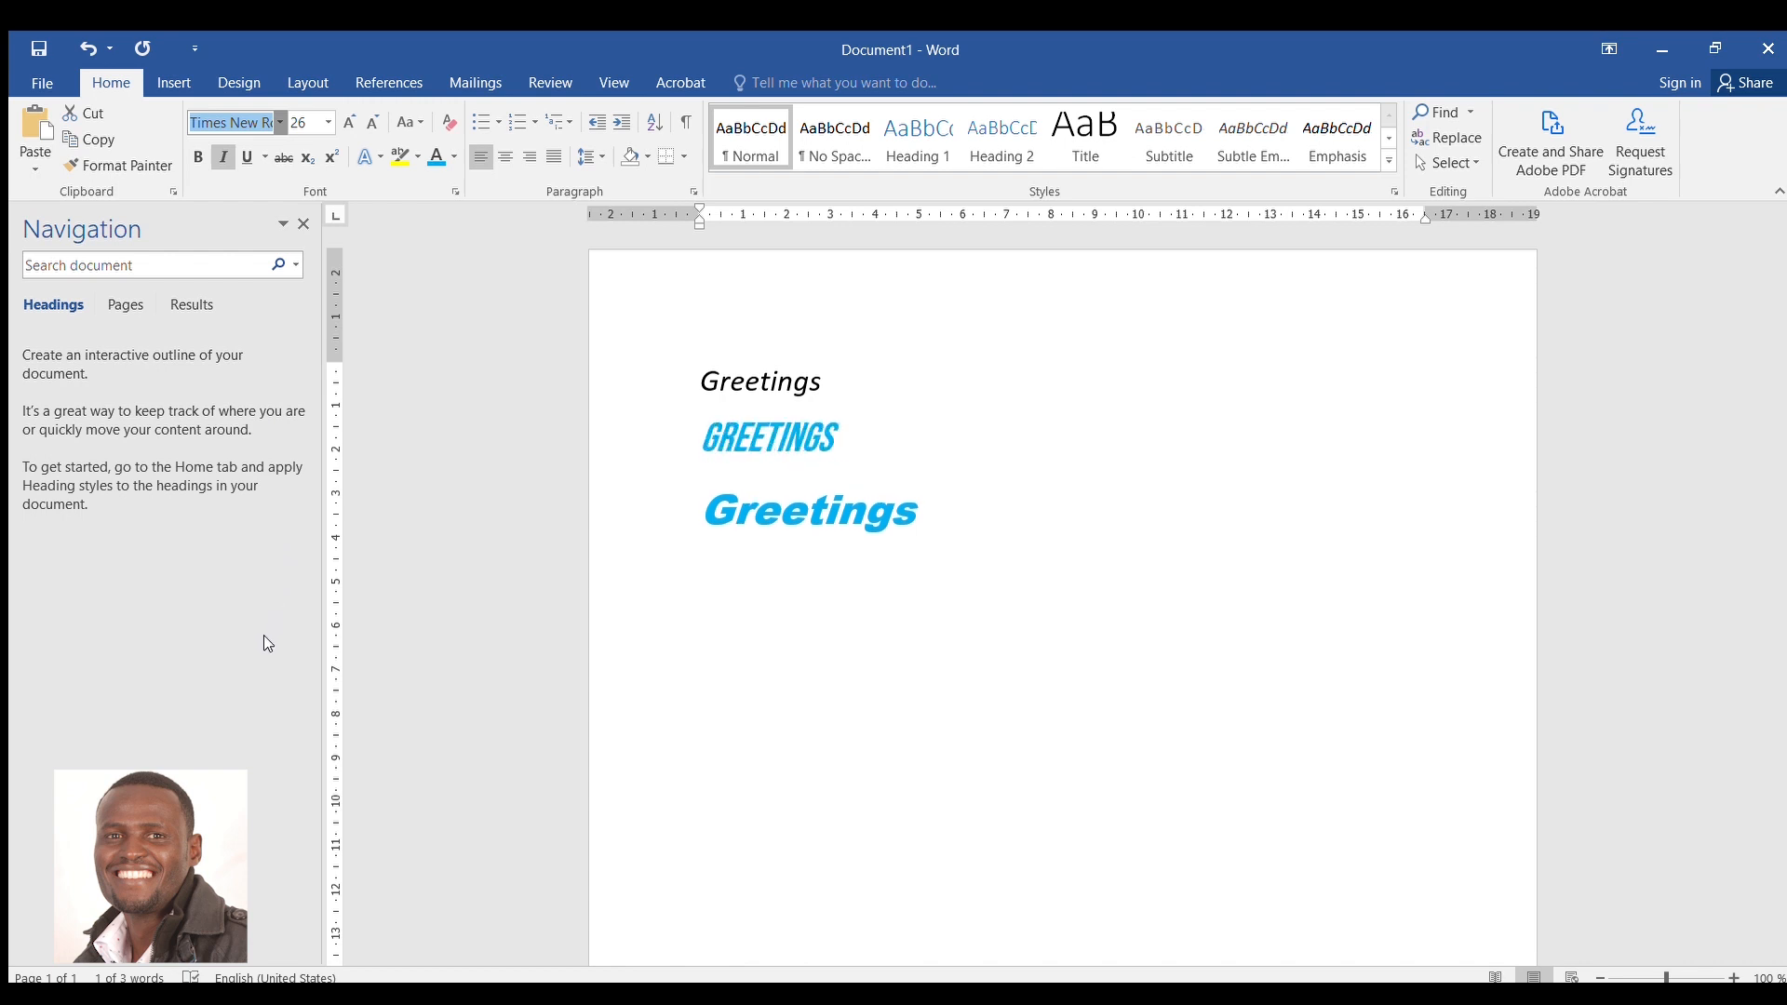
left_click(264, 701)
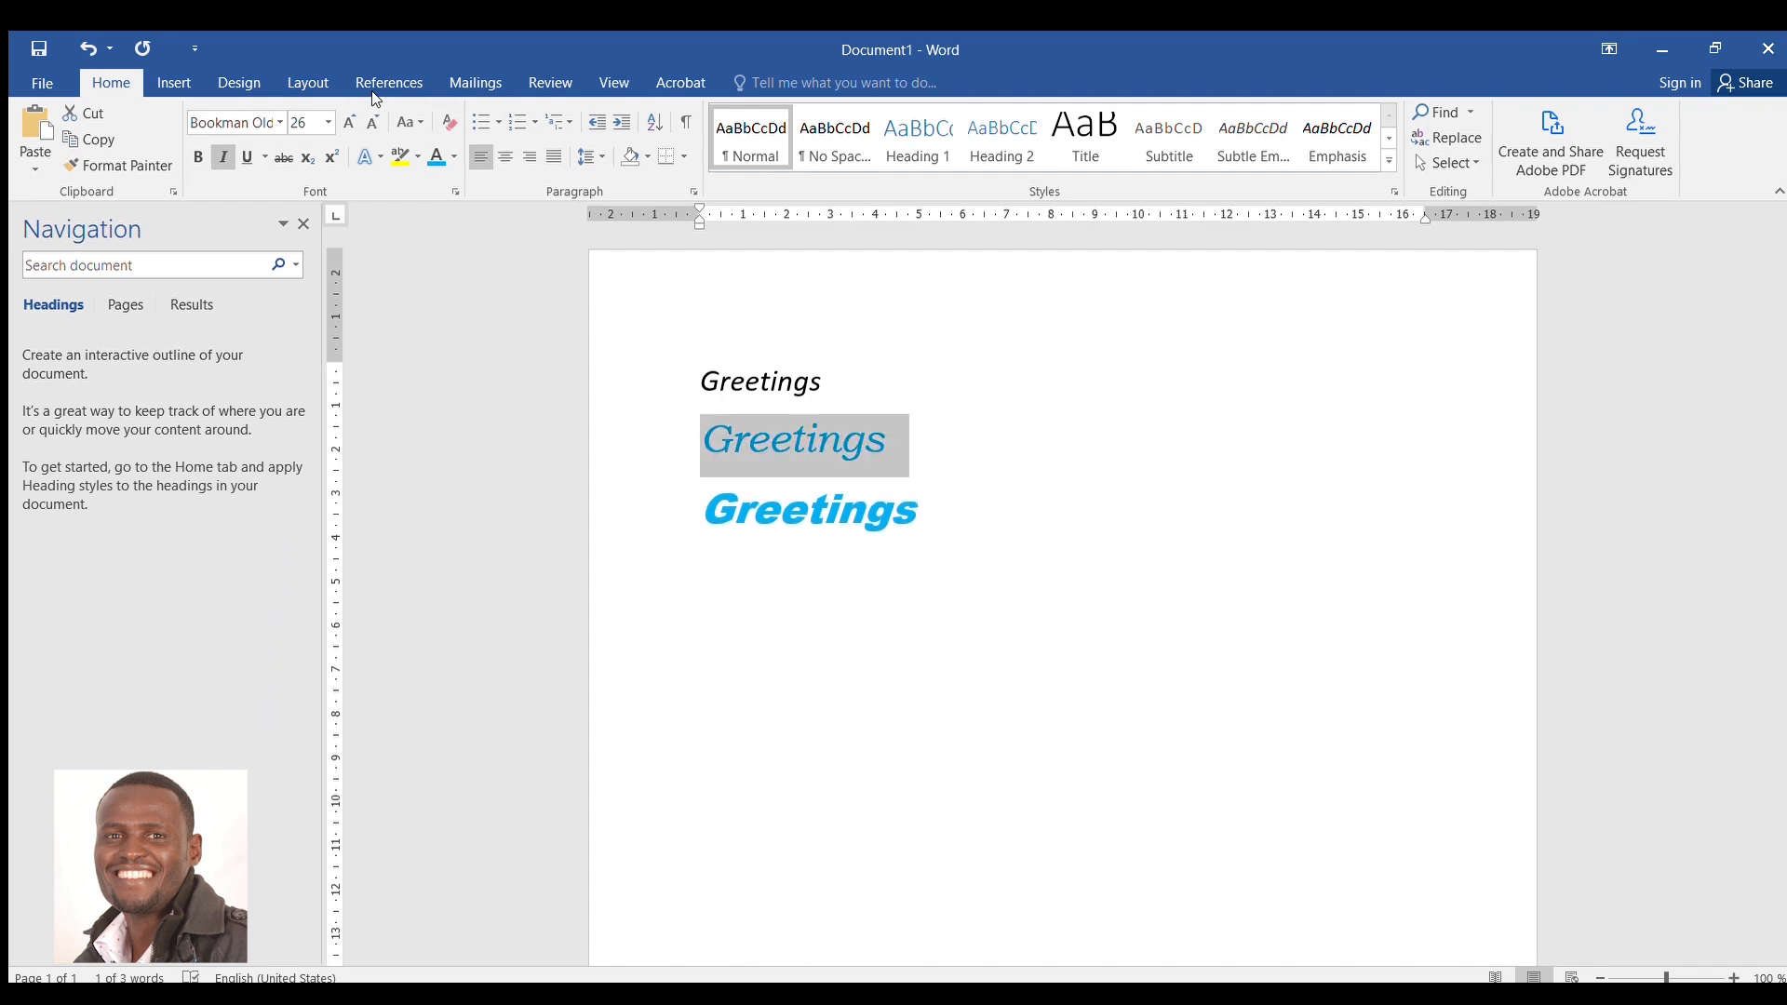
Enlarge the second-line "Greetings" to 48 pt with Increase Font Size
left_click(349, 122)
left_click(349, 122)
left_click(349, 122)
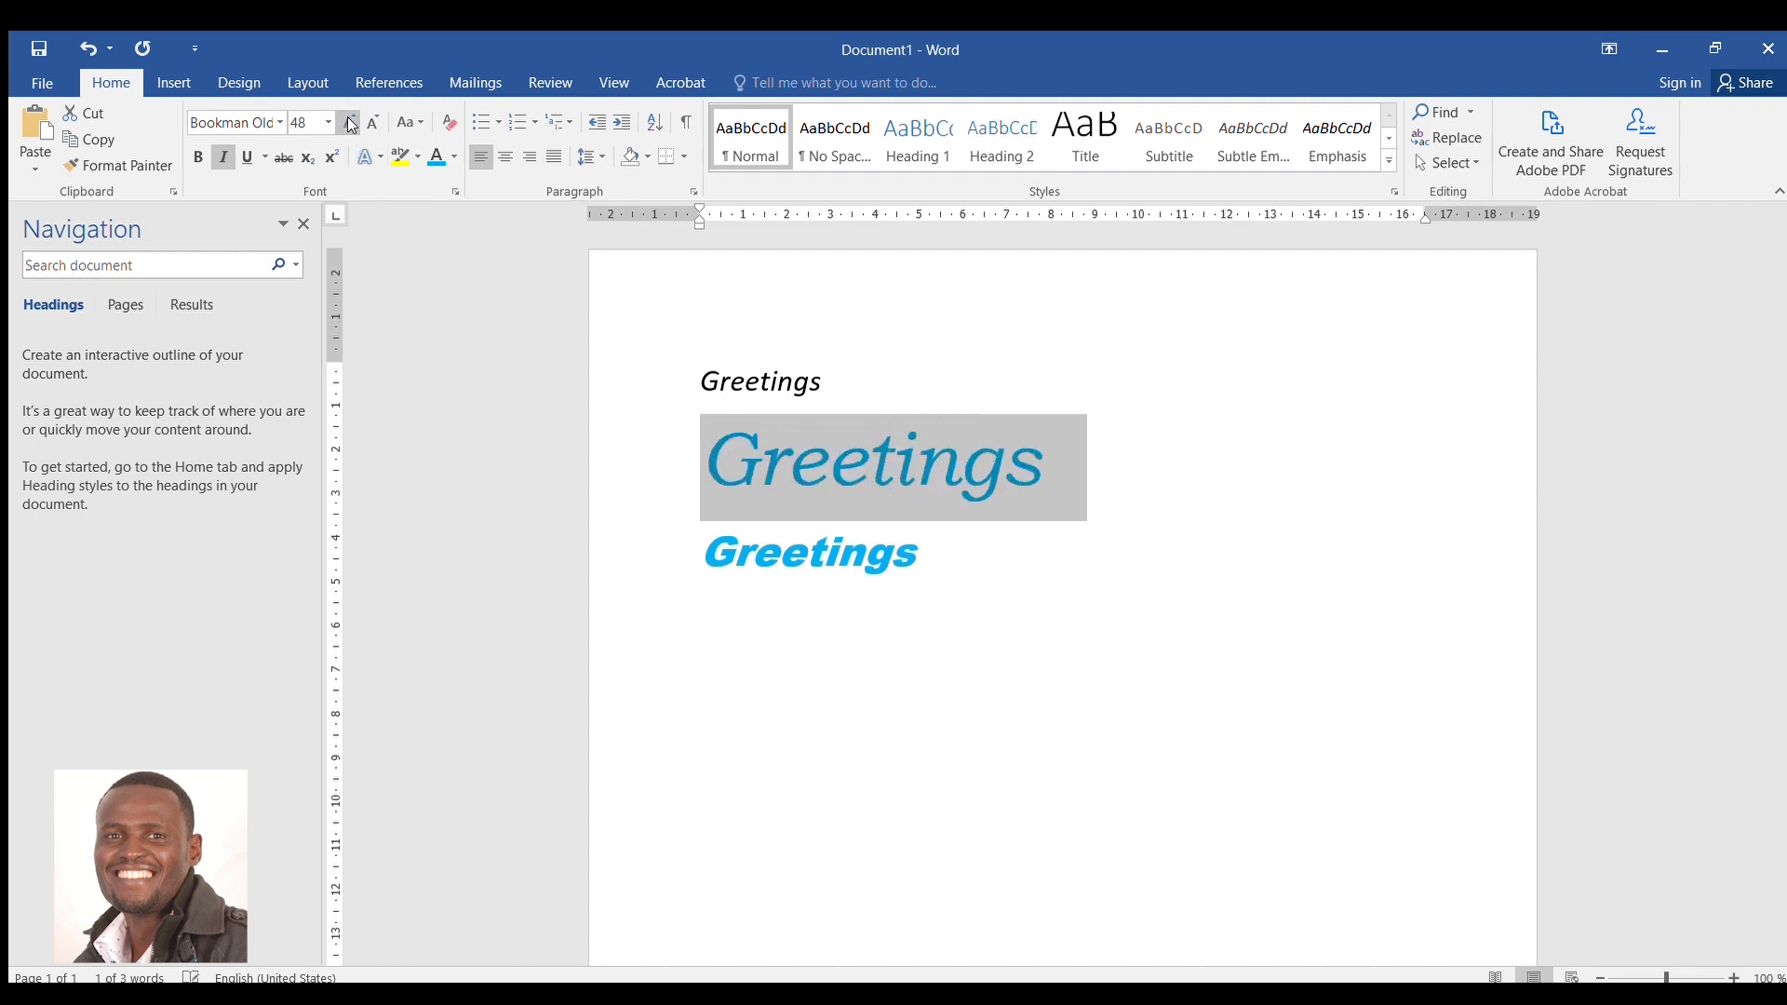
Change the font of the second-line "Greetings" to Calibri and then to Arial Black
left_click(278, 119)
left_click(231, 207)
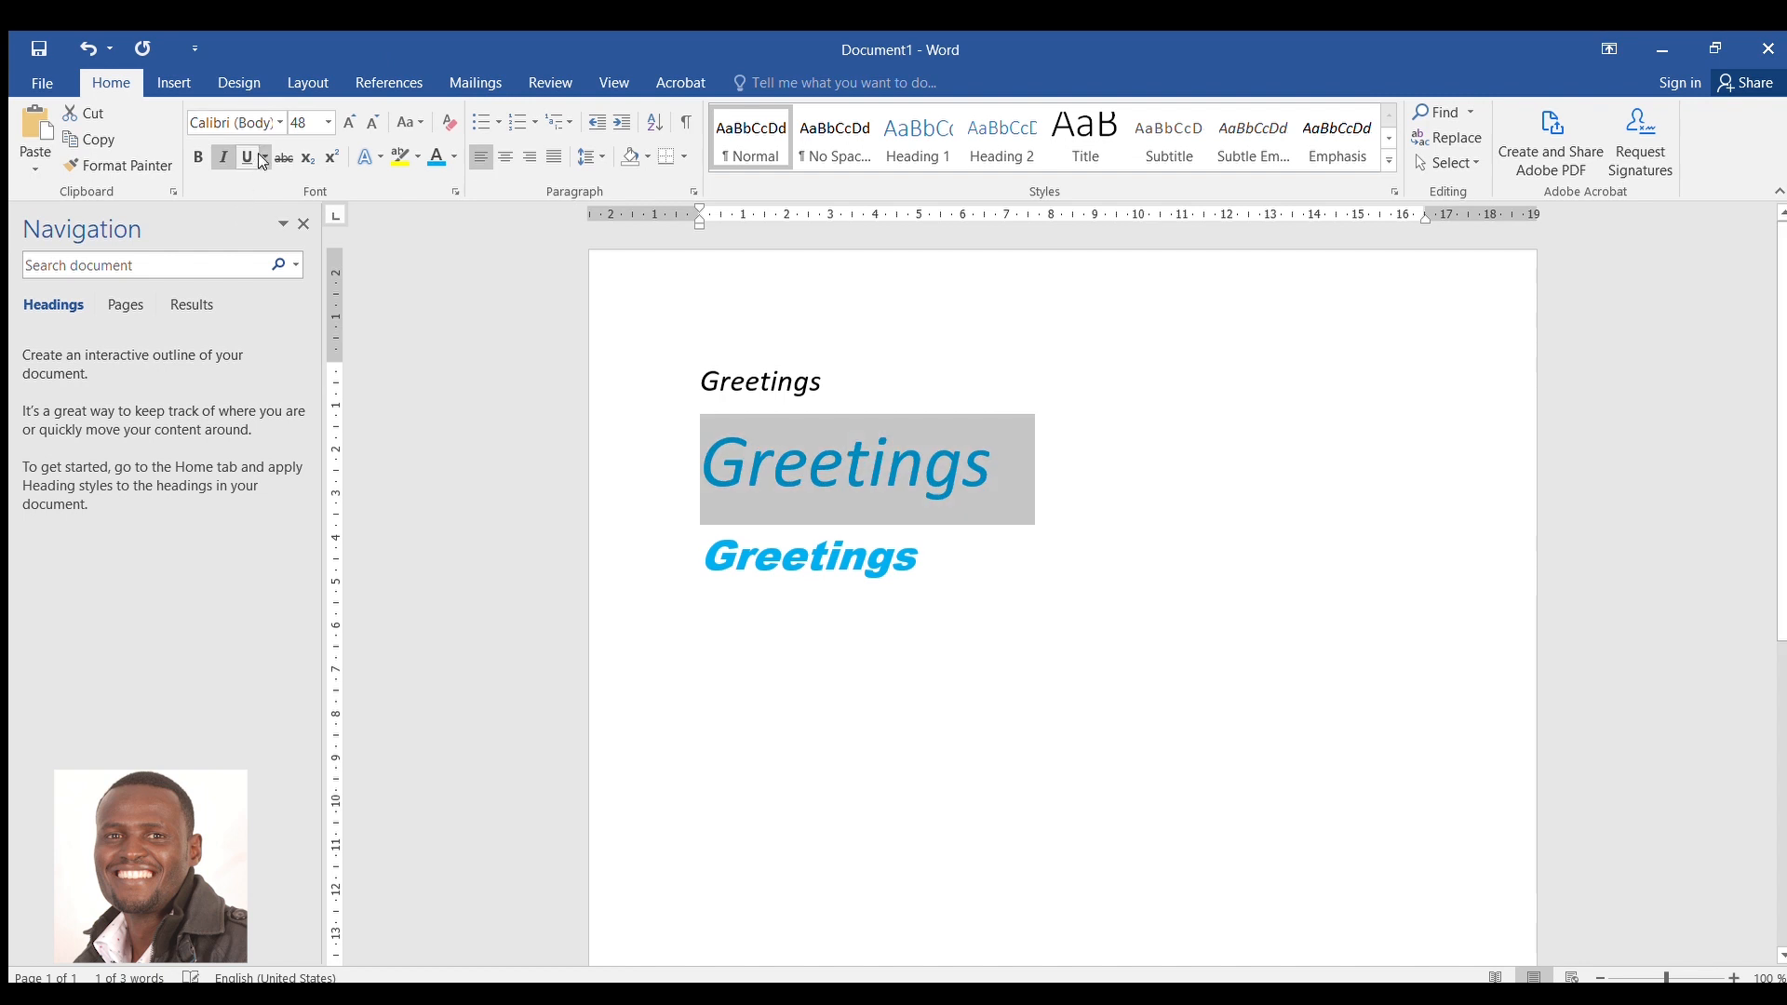
left_click(278, 122)
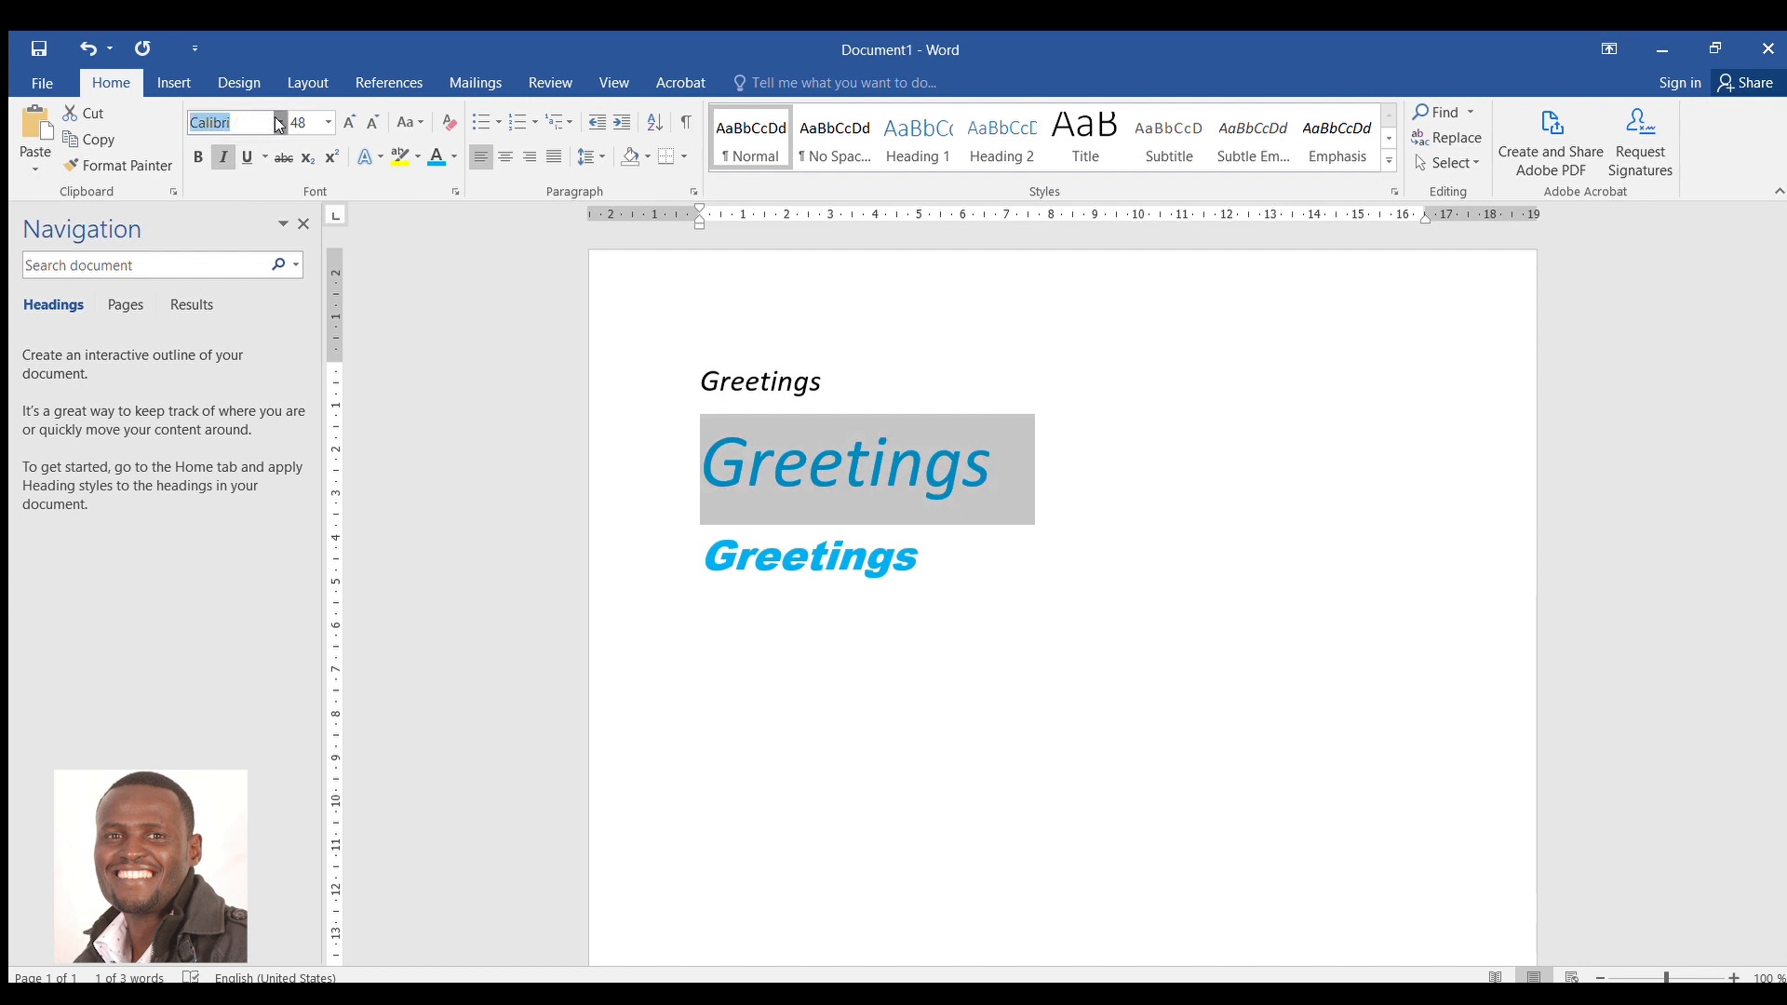
left_click(291, 565)
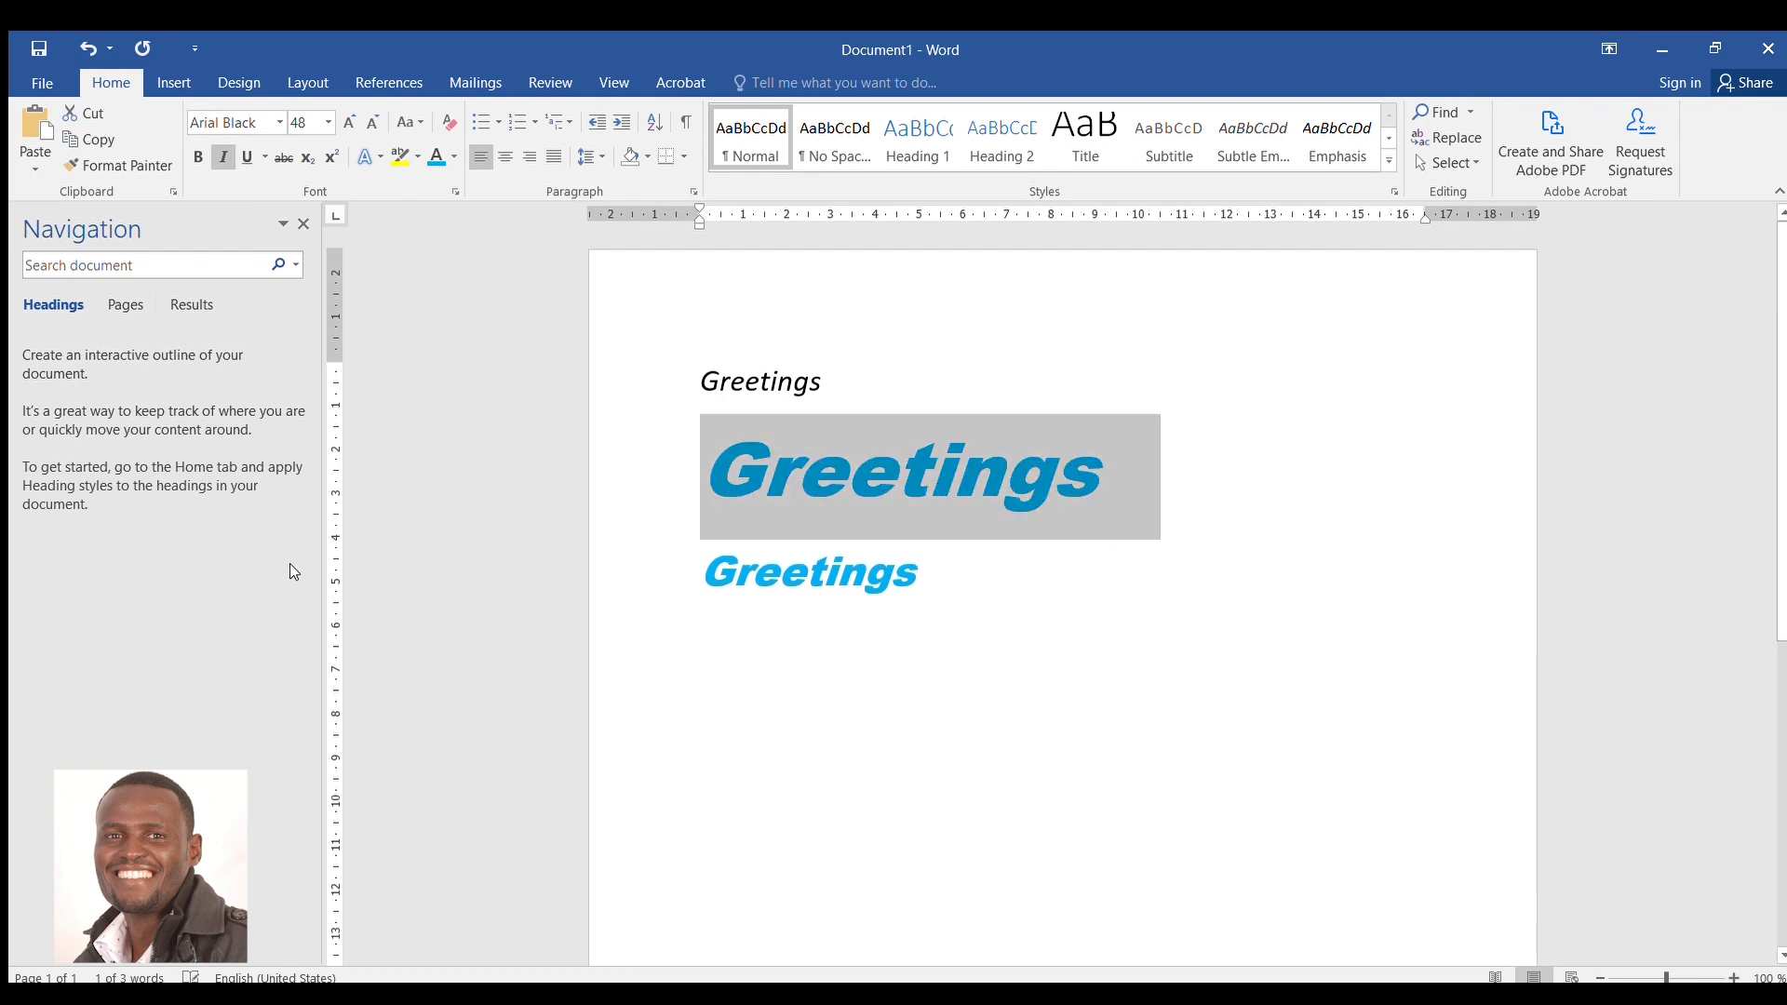
Set the second-line "Greetings" to the Impact font and remove its italic formatting
left_click(278, 121)
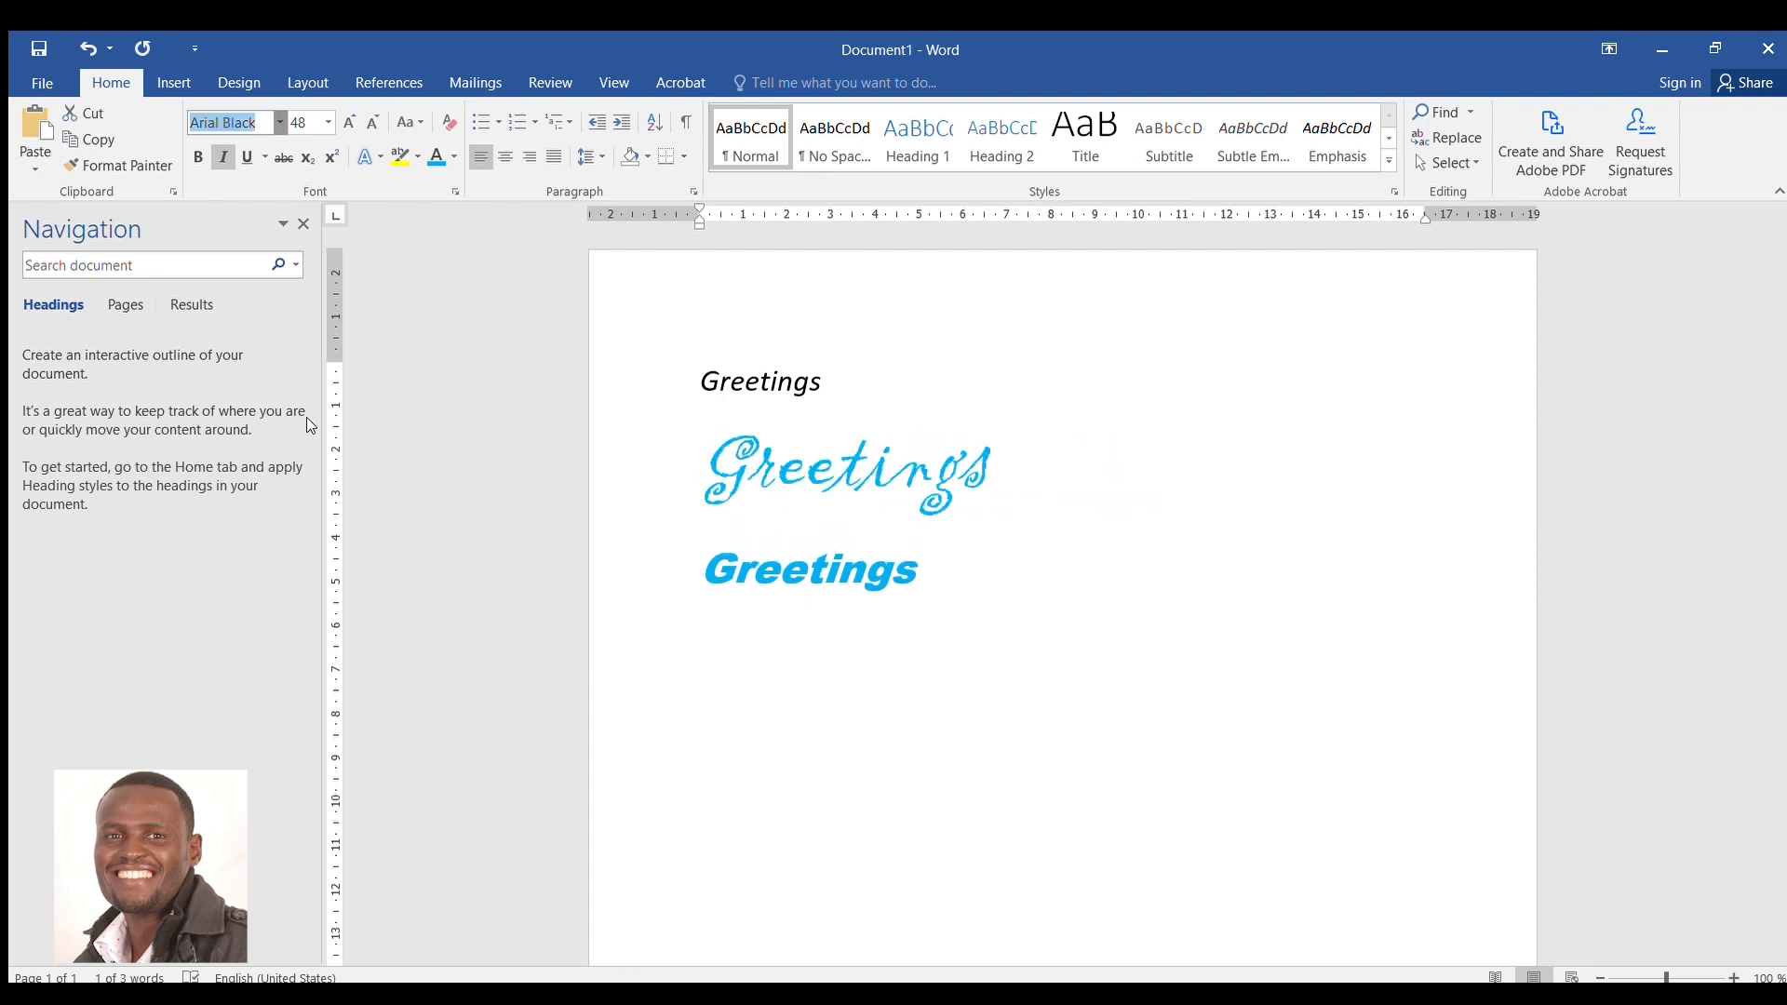
left_click(254, 319)
left_click(224, 157)
left_click(924, 480)
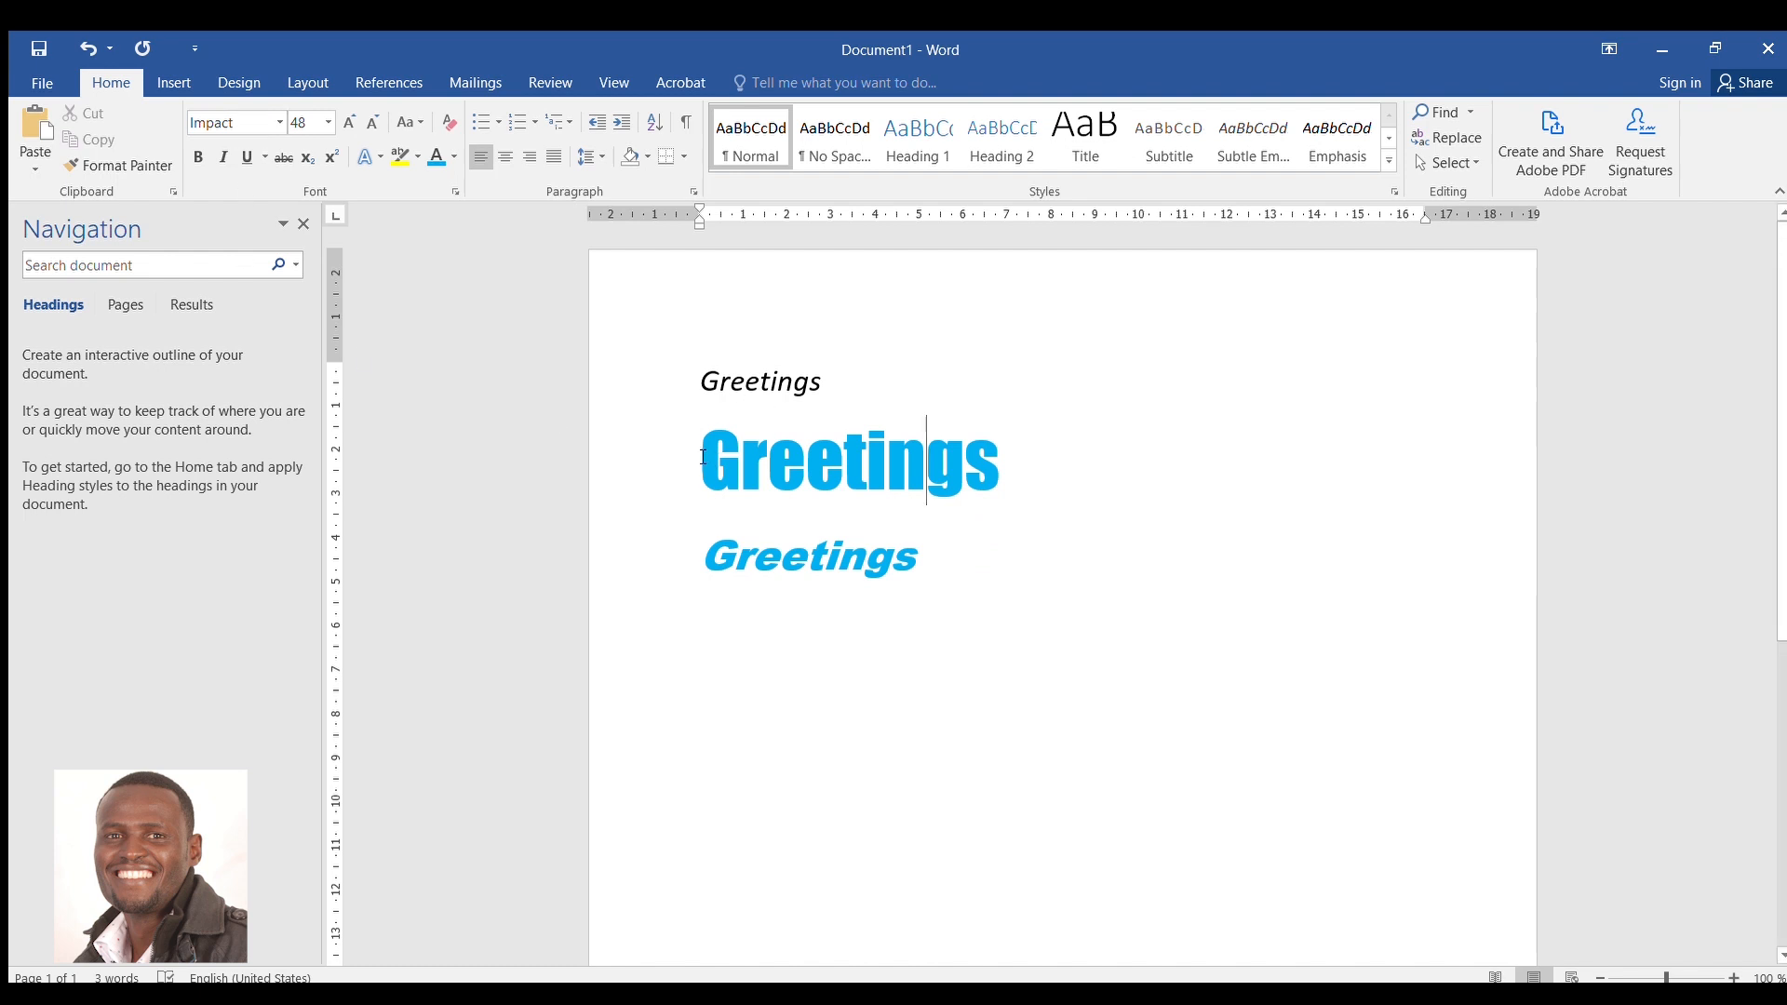
Browse the available fonts for the second-line "Greetings" without choosing another one
left_click_drag(701, 457, 1007, 510)
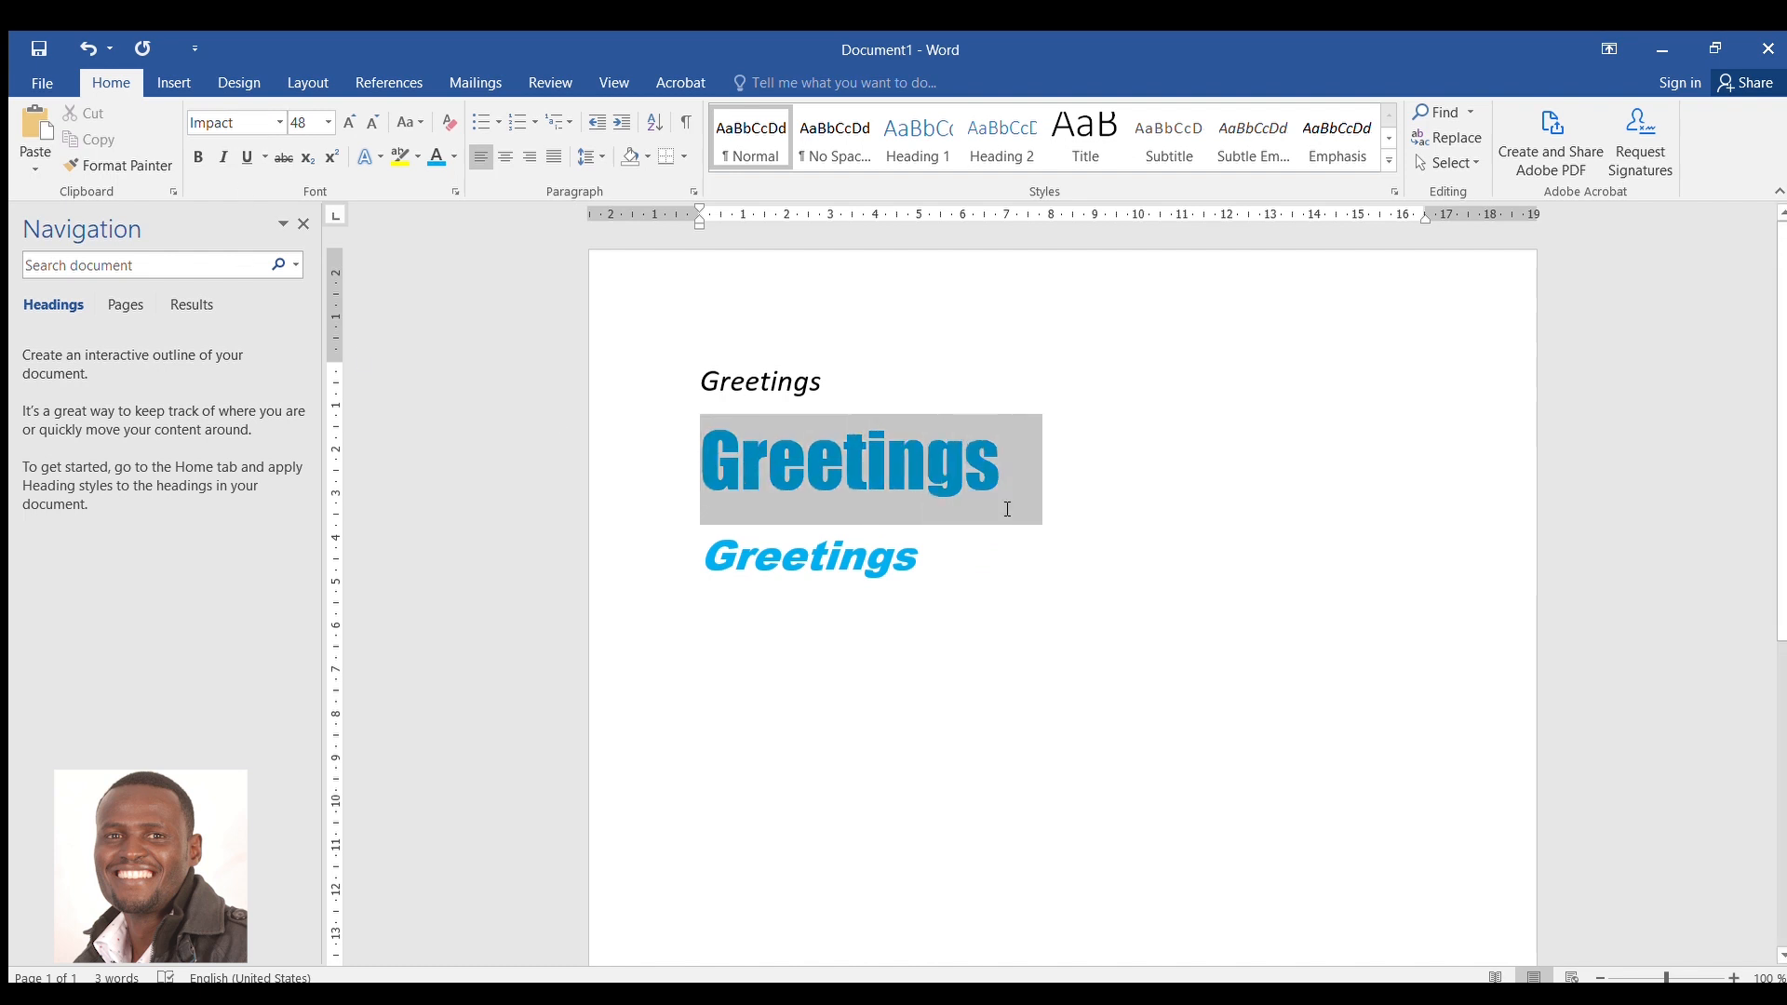
left_click(274, 125)
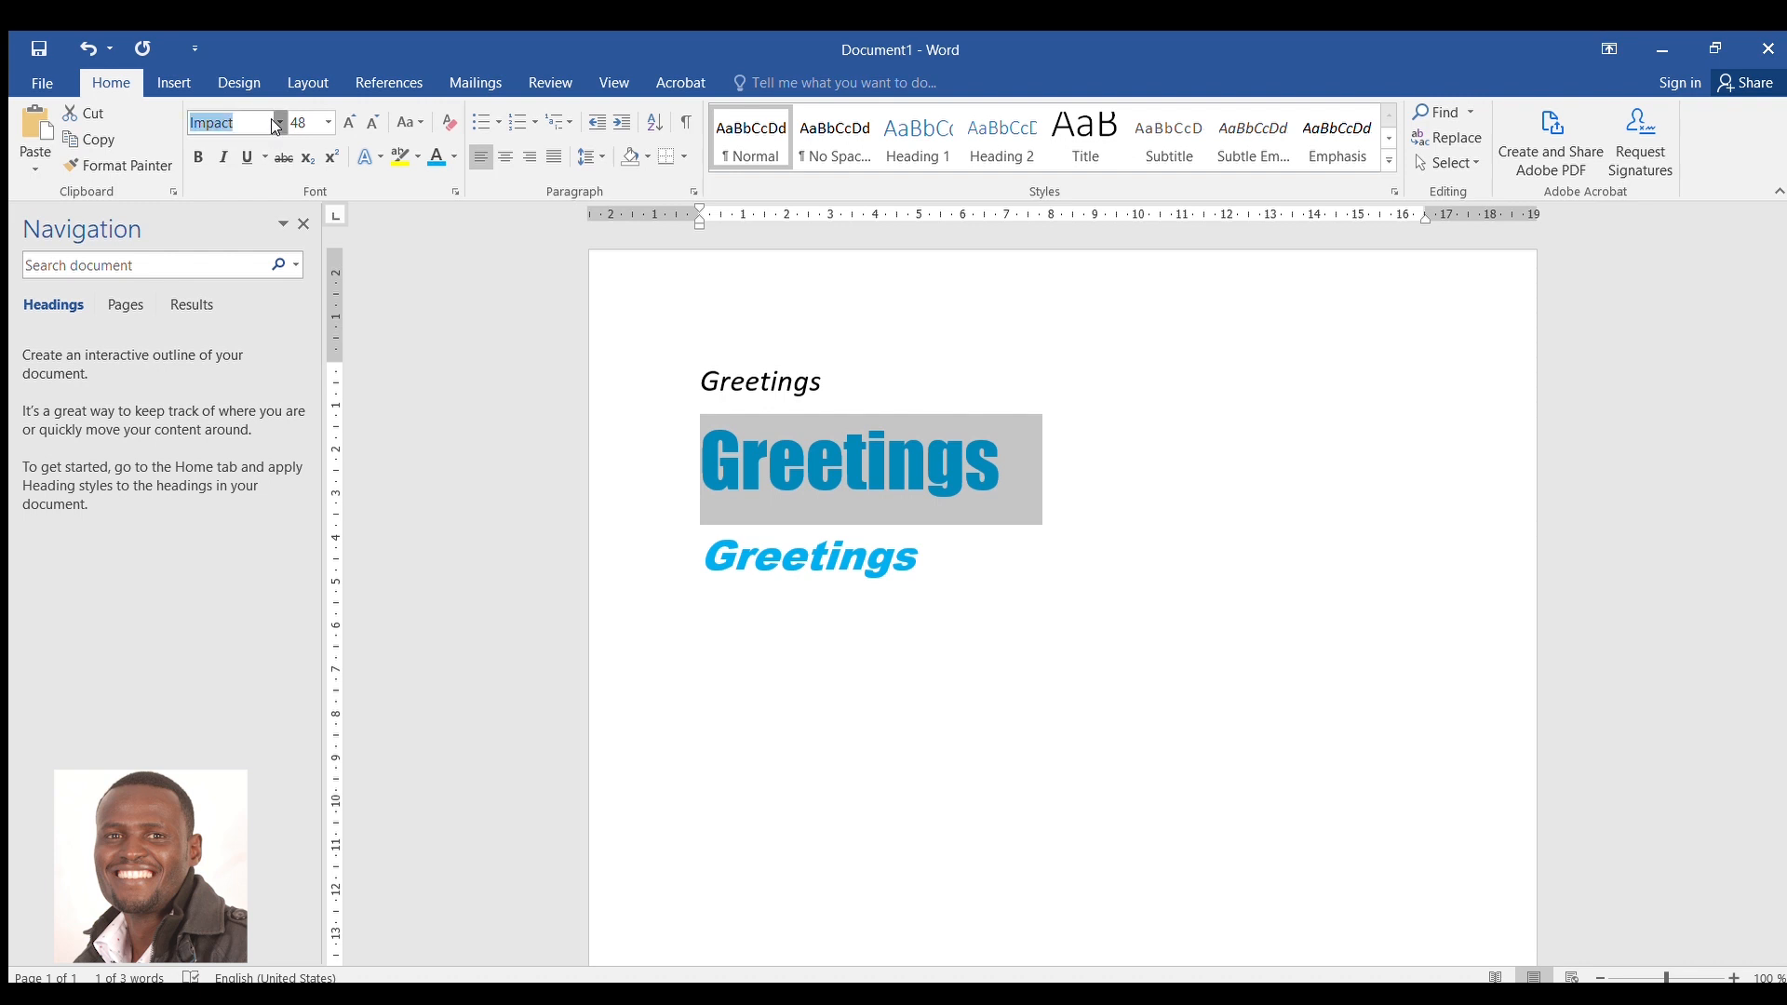
left_click(276, 126)
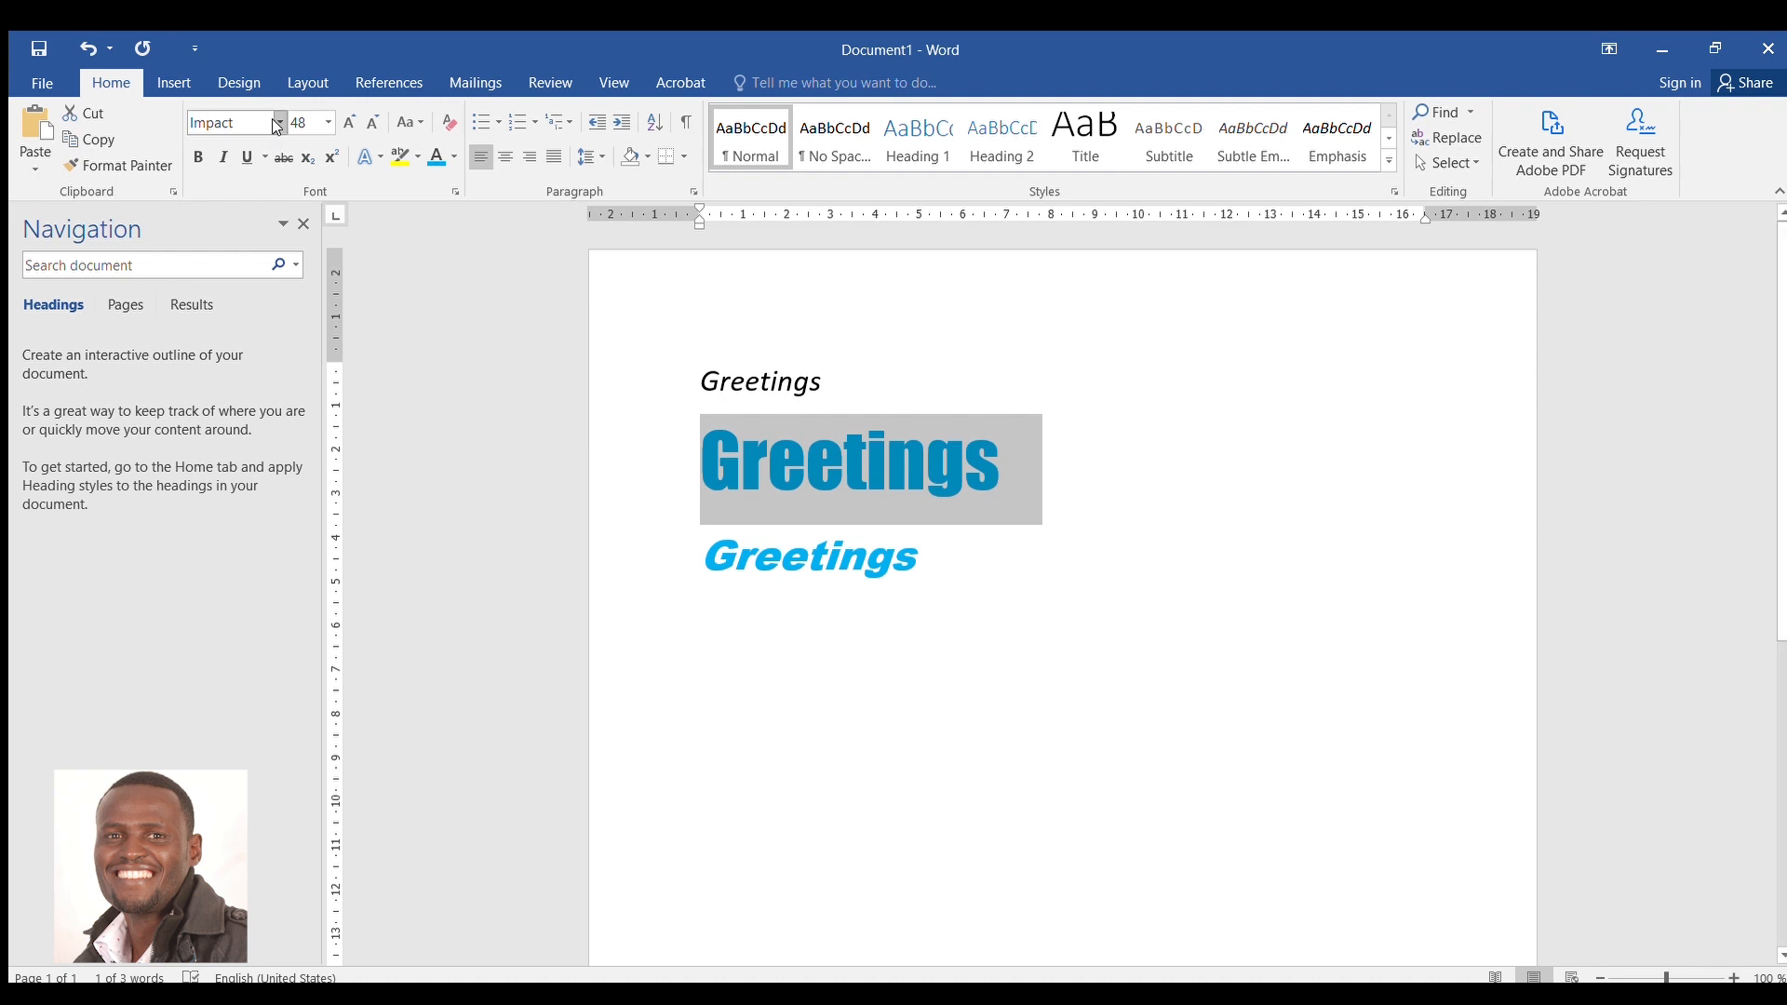
left_click(270, 124)
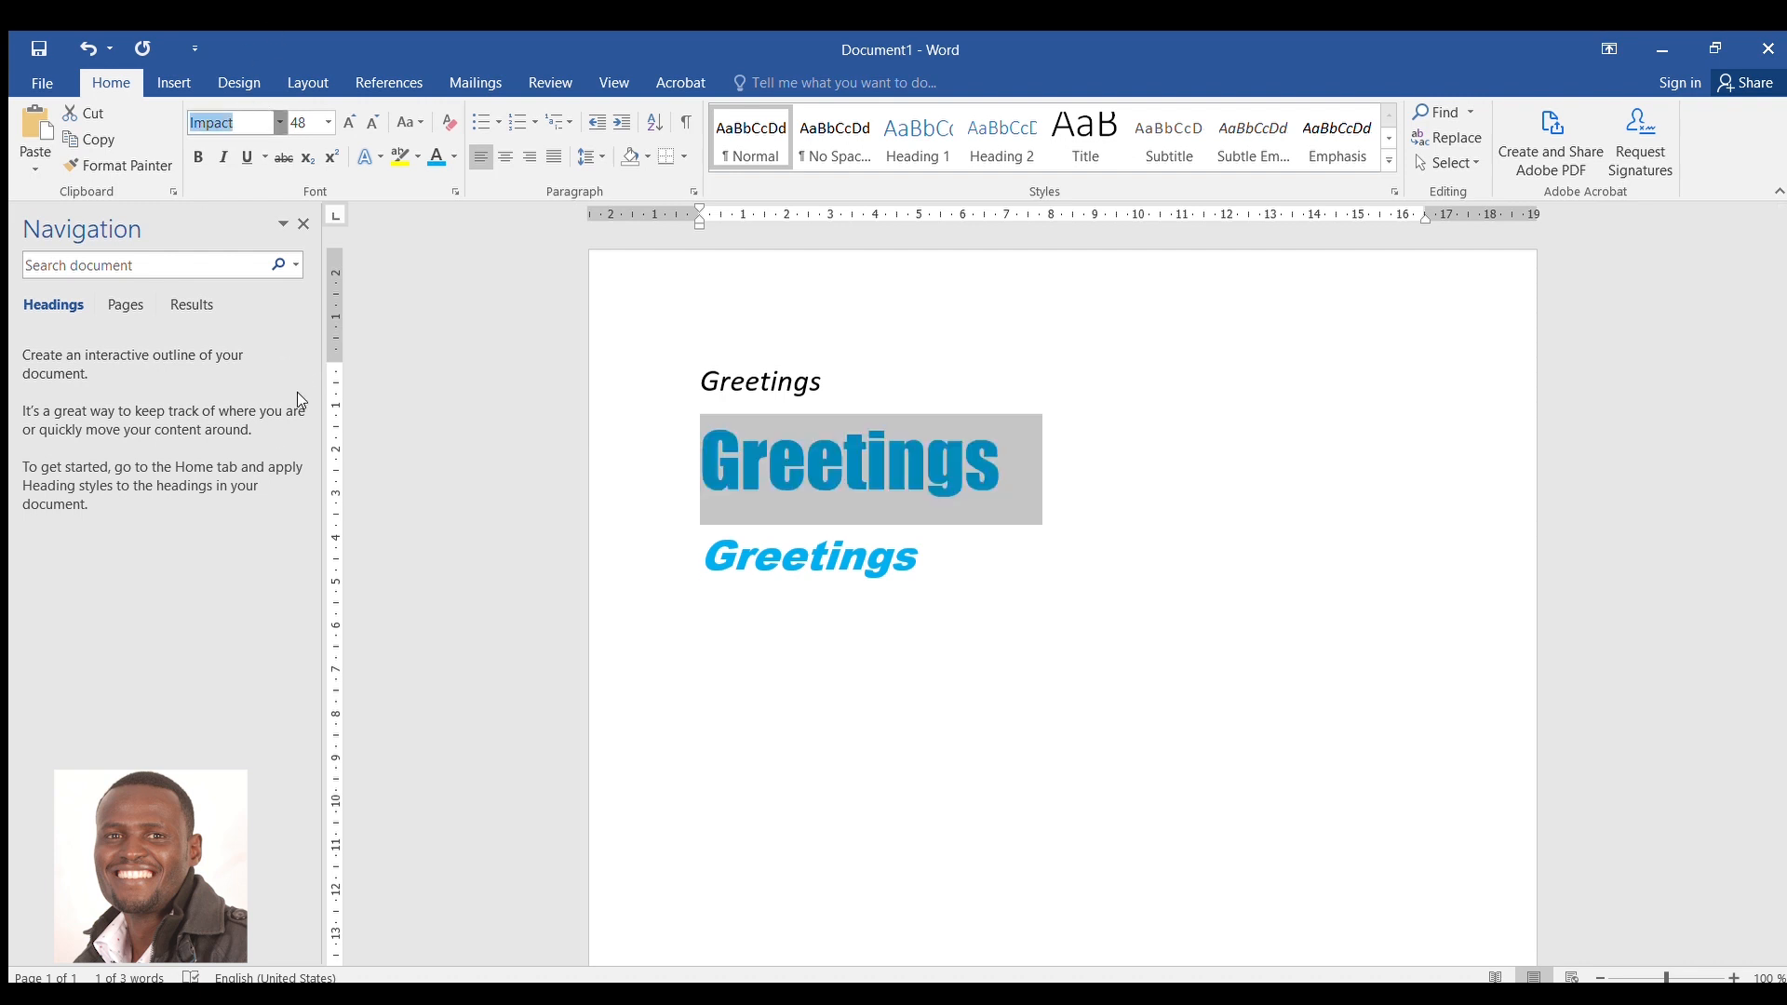
left_click(910, 549)
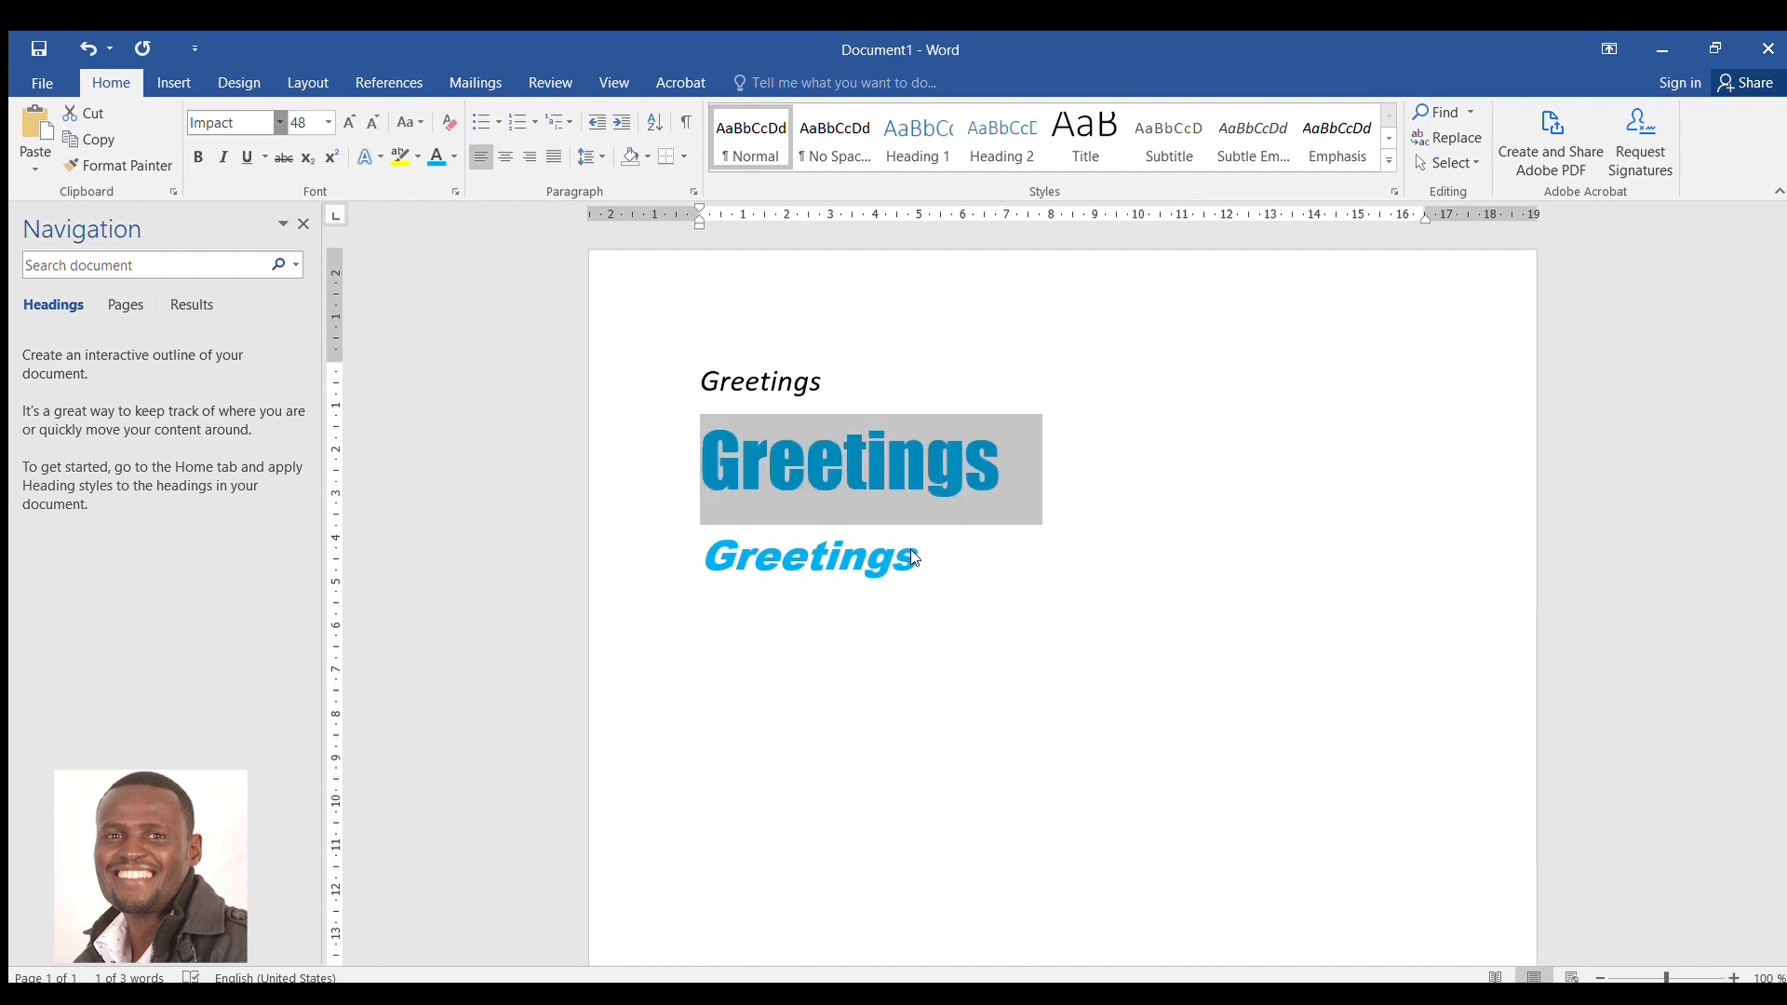
Set the second-line "Greetings" to 72 pt and enlarge it step by step to 200 pt with Increase Font Size
left_click(322, 121)
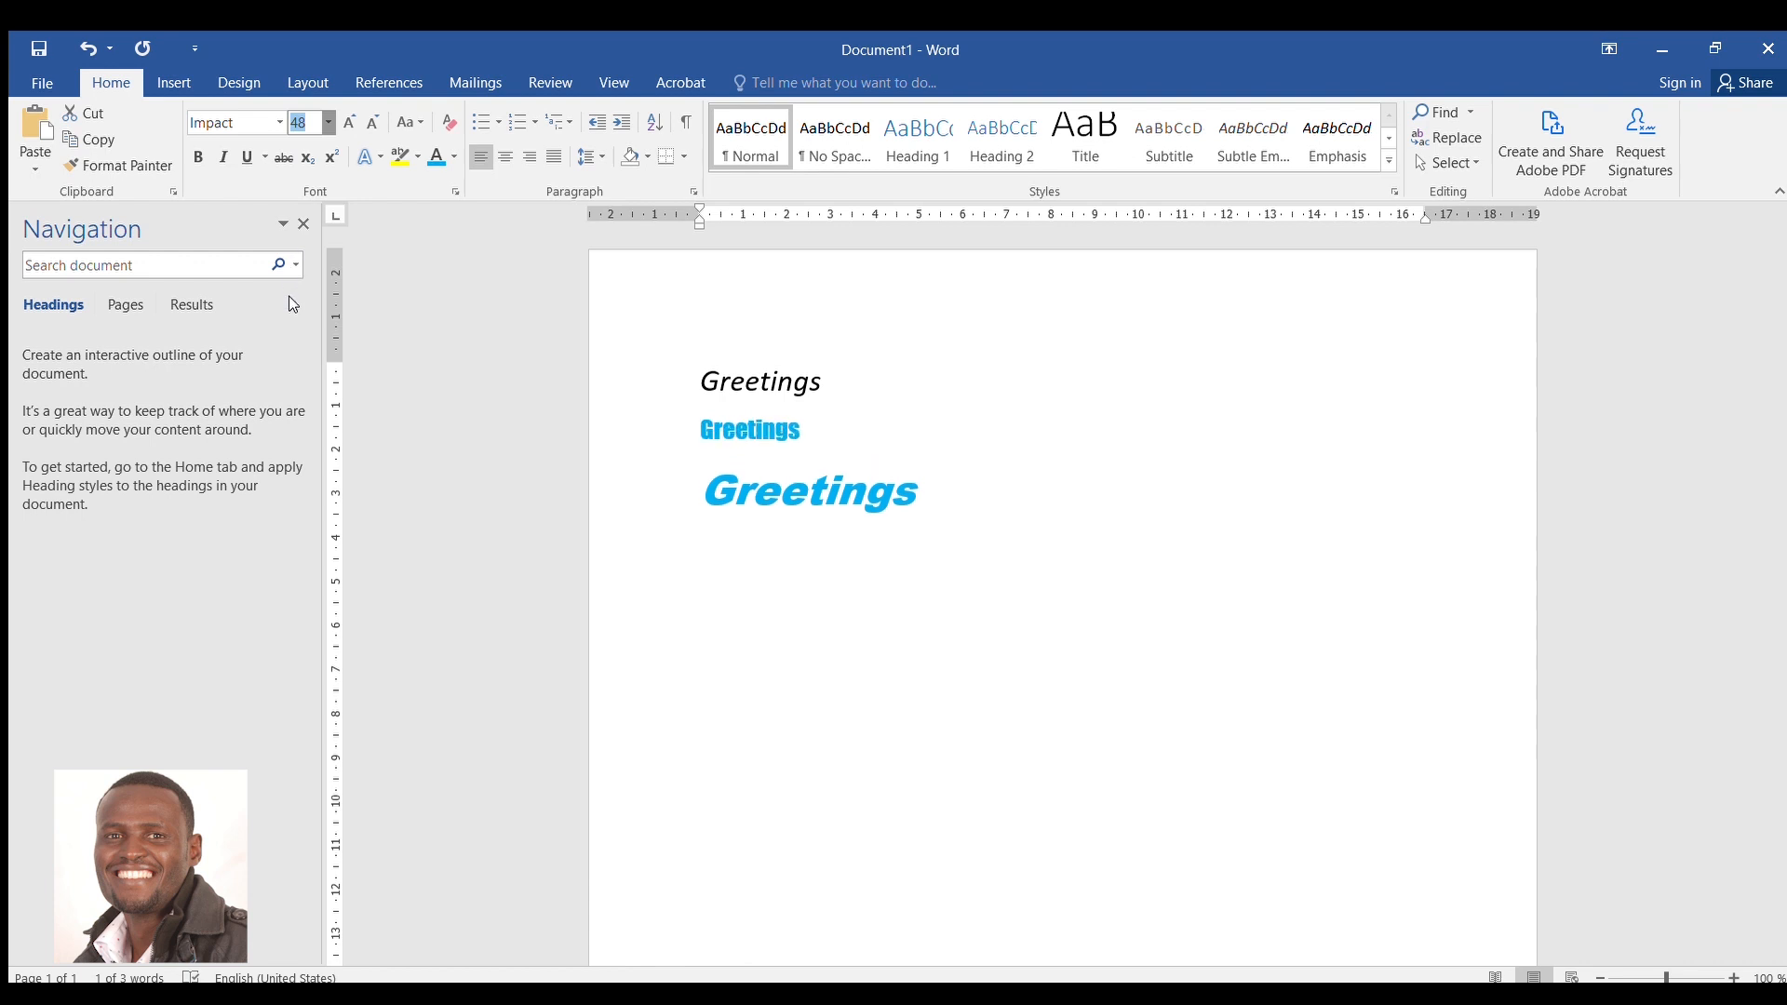
left_click(300, 480)
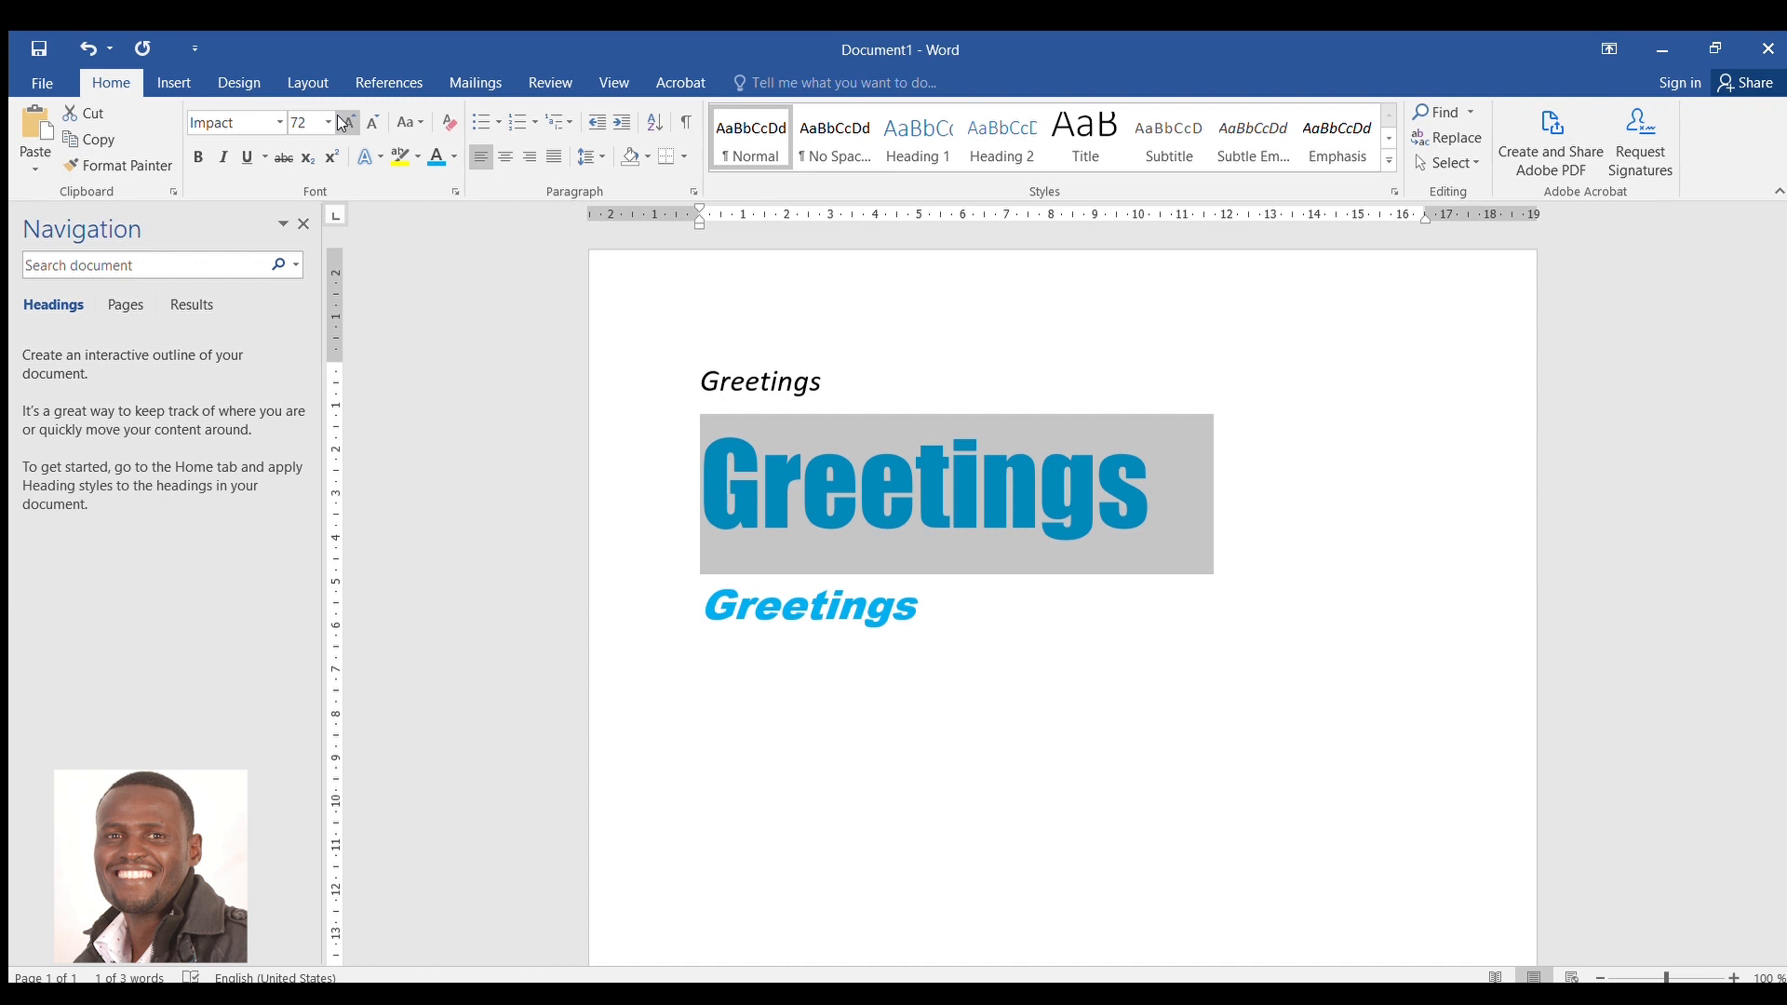
left_click(345, 123)
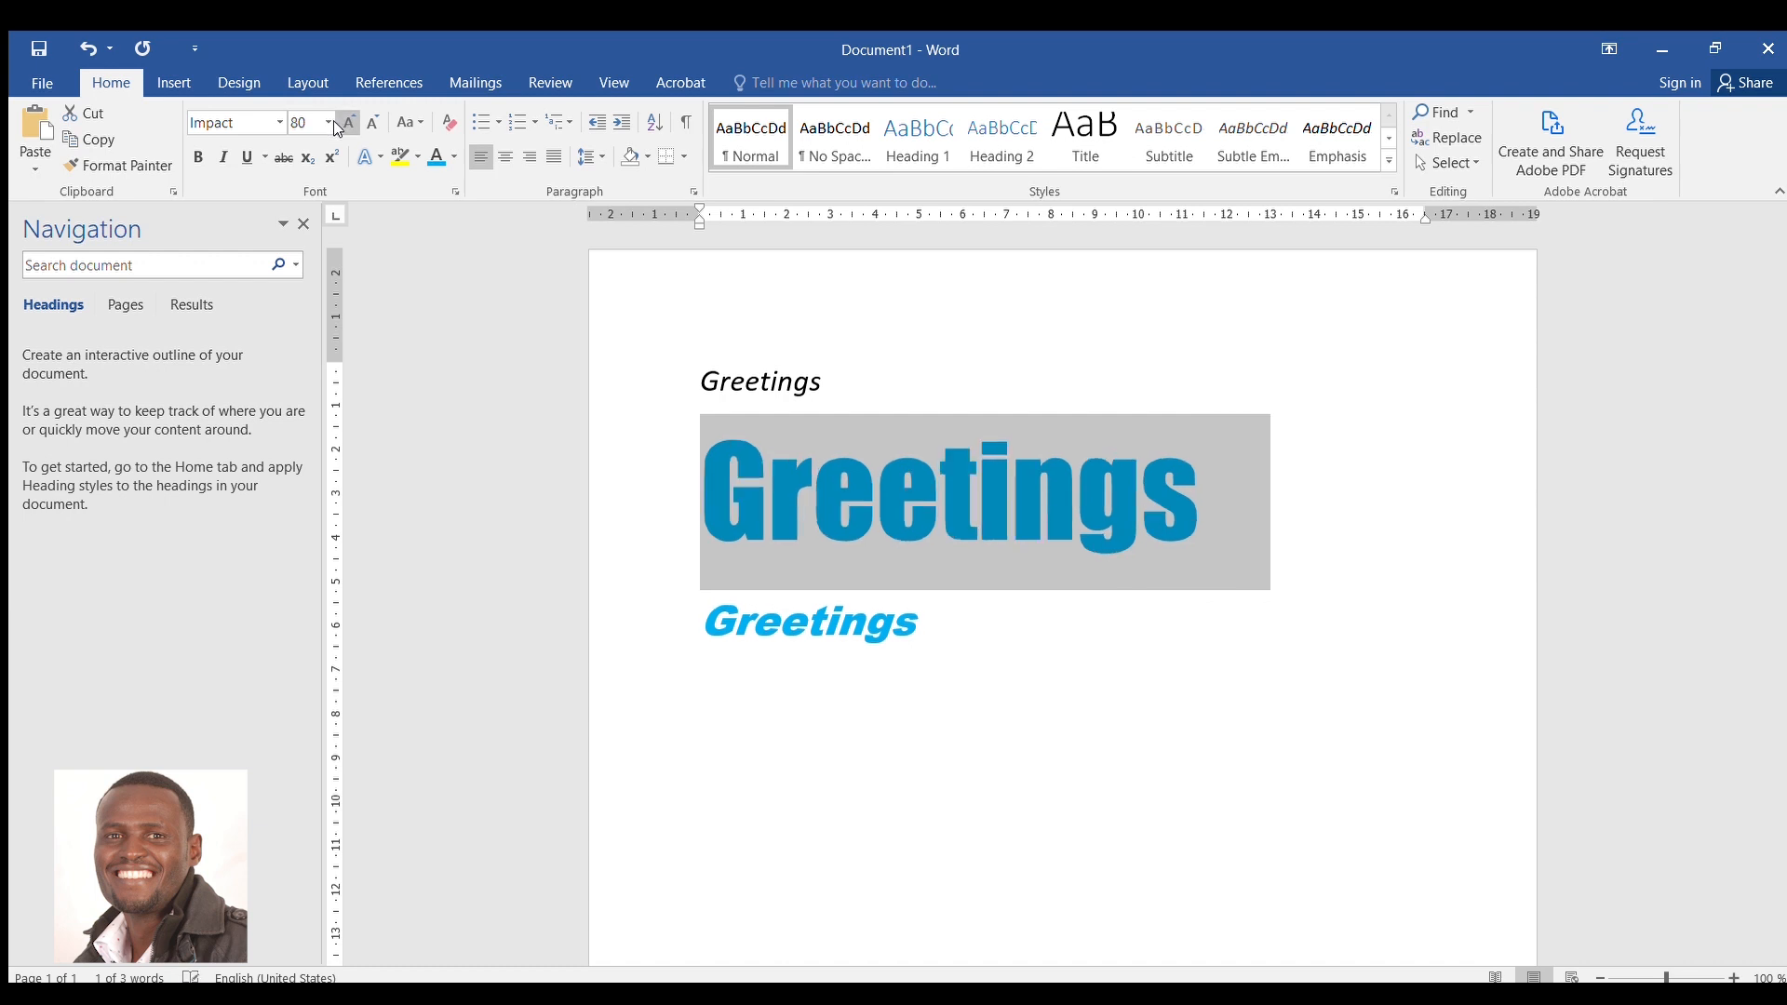
left_click(334, 121)
left_click(334, 121)
left_click(335, 121)
left_click(337, 121)
left_click(337, 121)
left_click(337, 122)
left_click(338, 123)
left_click(340, 126)
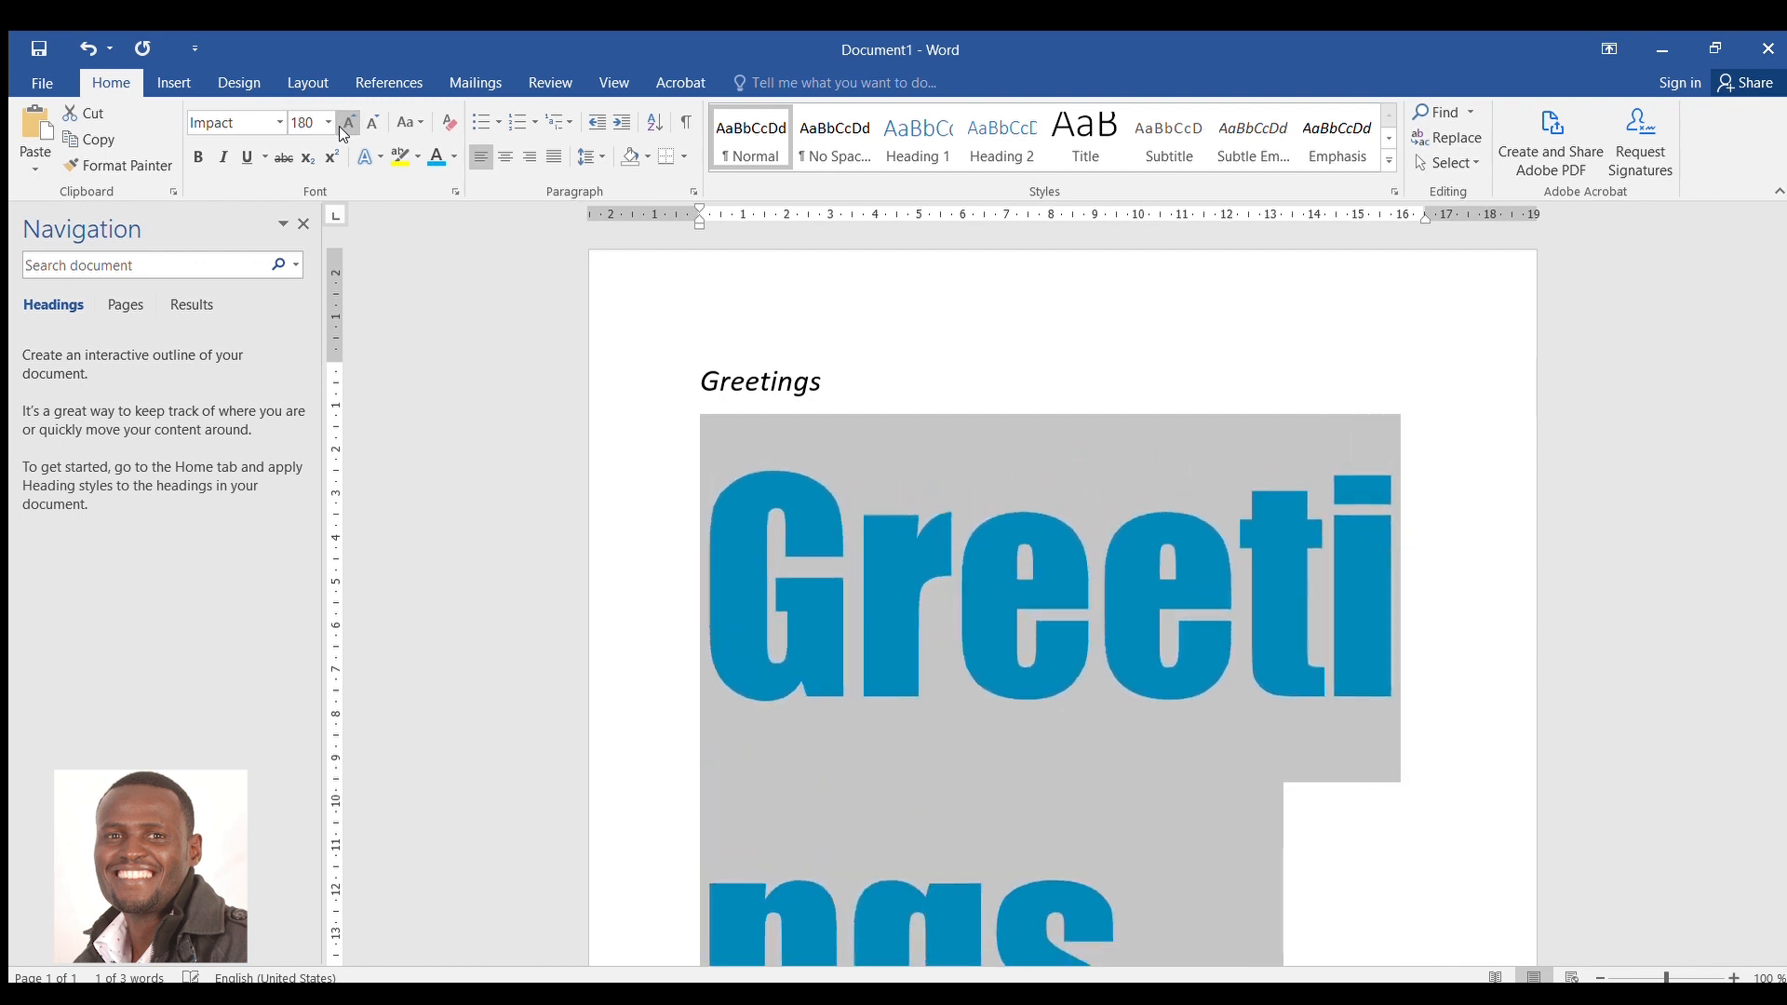
left_click(339, 126)
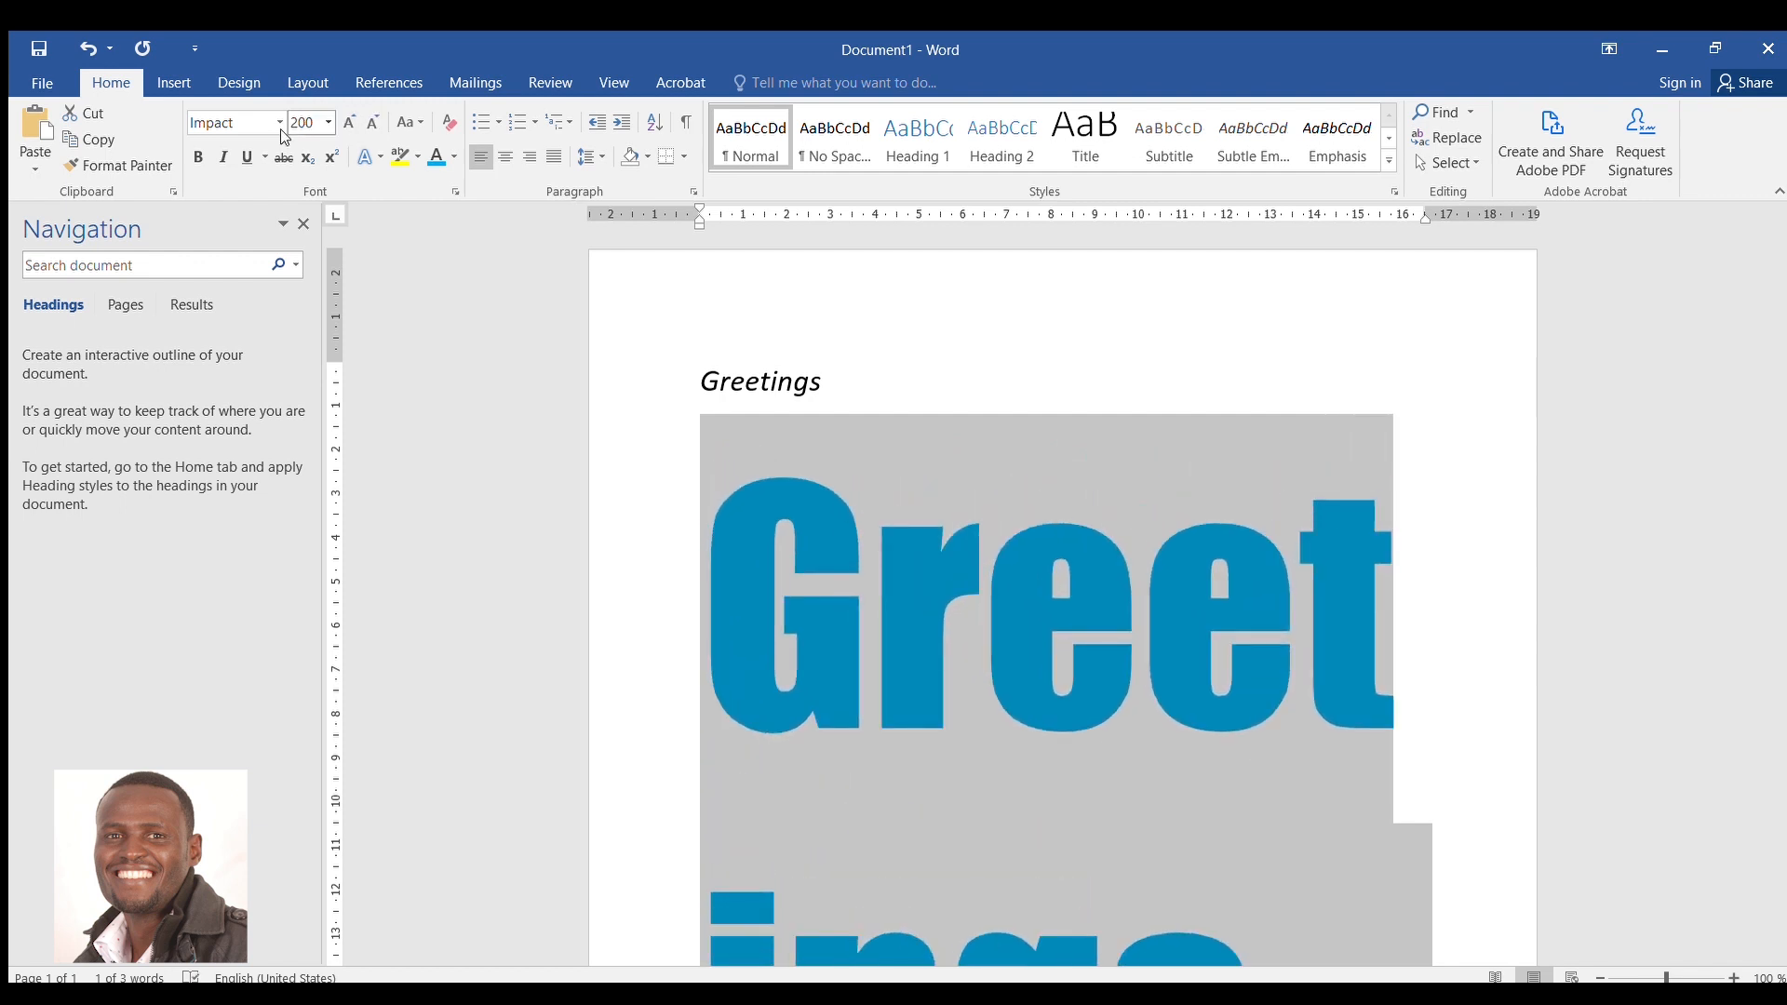
Shrink the second-line "Greetings" step by step to 28 pt with Decrease Font Size
left_click(371, 124)
left_click(372, 124)
left_click(371, 124)
left_click(371, 126)
left_click(372, 127)
left_click(371, 127)
left_click(371, 128)
left_click(370, 129)
left_click(371, 129)
left_click(371, 128)
left_click(370, 129)
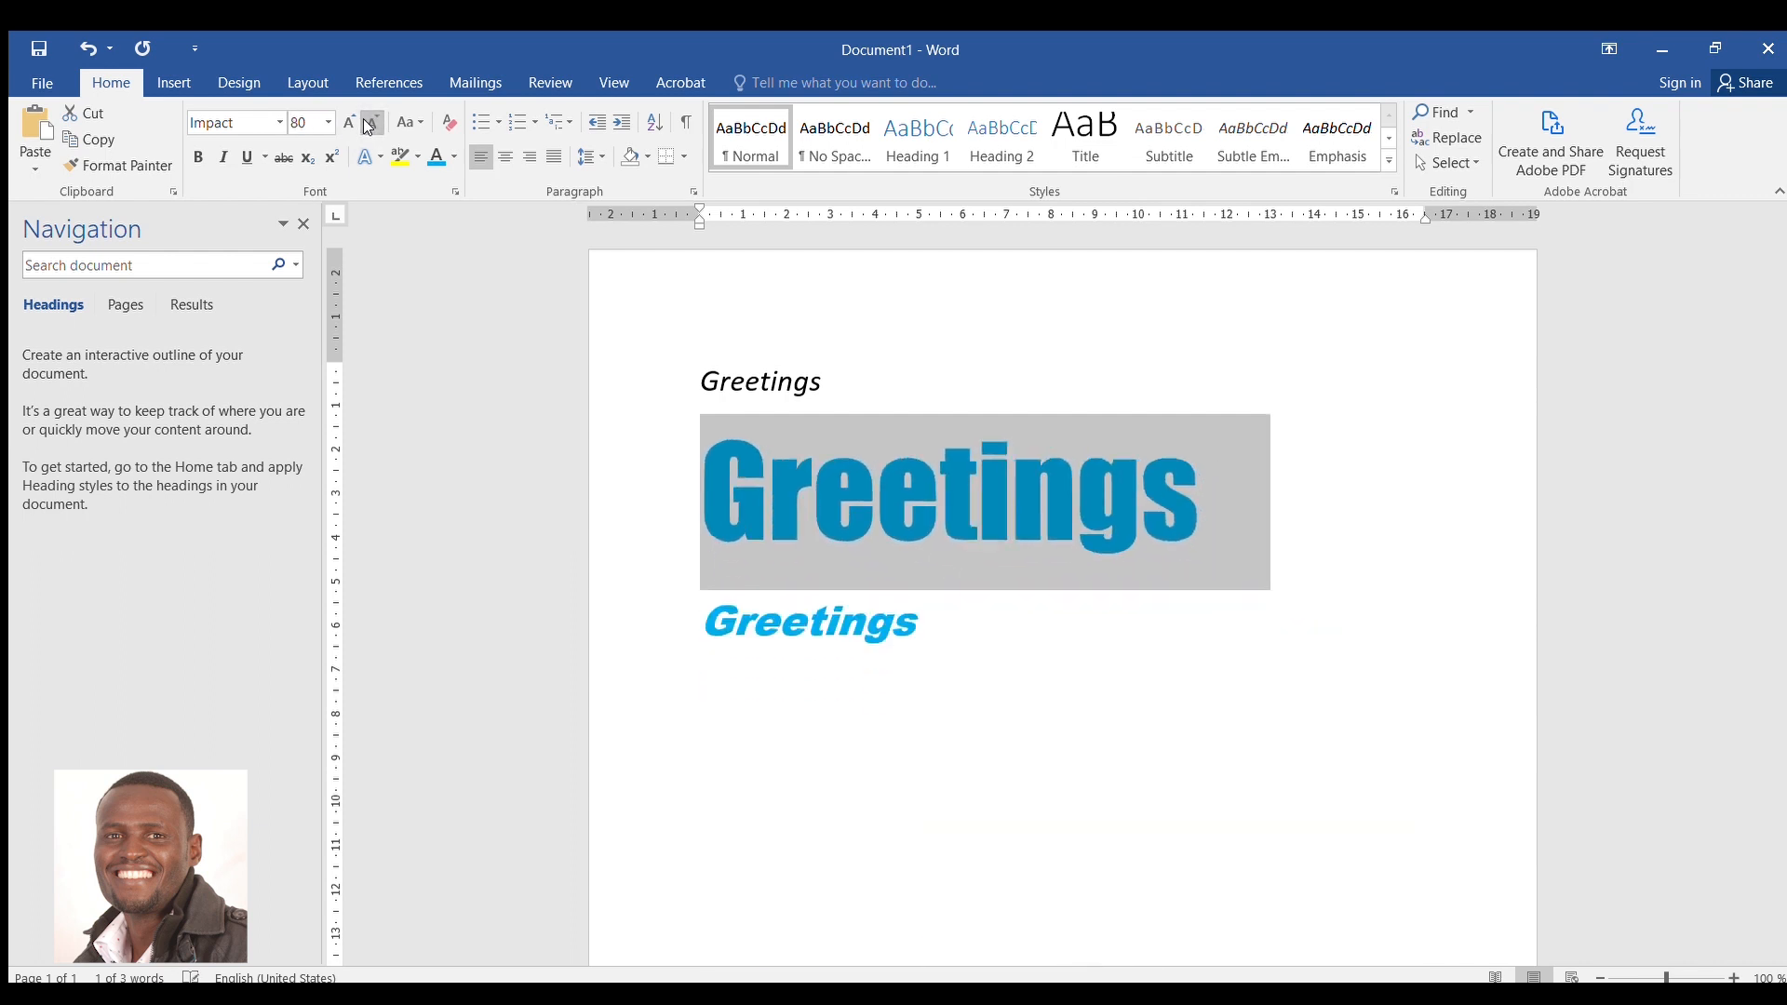
left_click(370, 128)
left_click(369, 128)
left_click(367, 128)
left_click(367, 127)
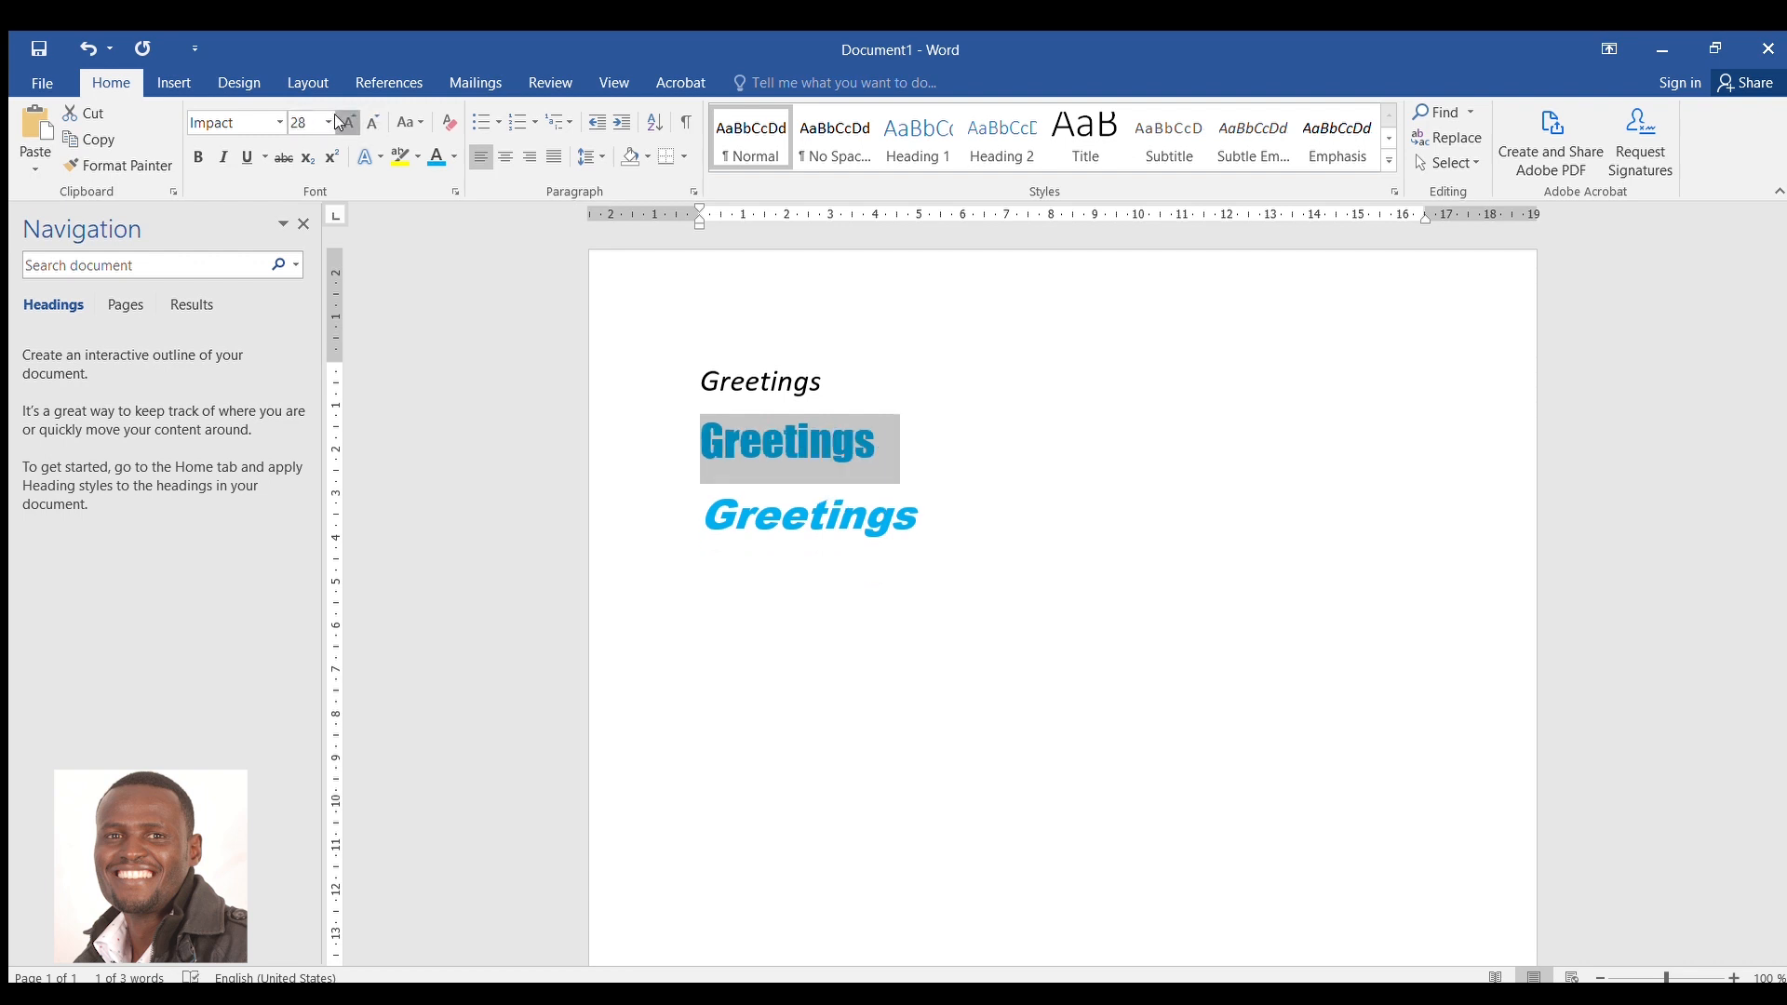
Enlarge the second-line "Greetings" step by step beyond 130 pt, and reduce it again to 100 pt
left_click(345, 123)
left_click(345, 123)
left_click(345, 123)
left_click(345, 122)
left_click(345, 123)
left_click(345, 123)
left_click(346, 123)
double_click(345, 123)
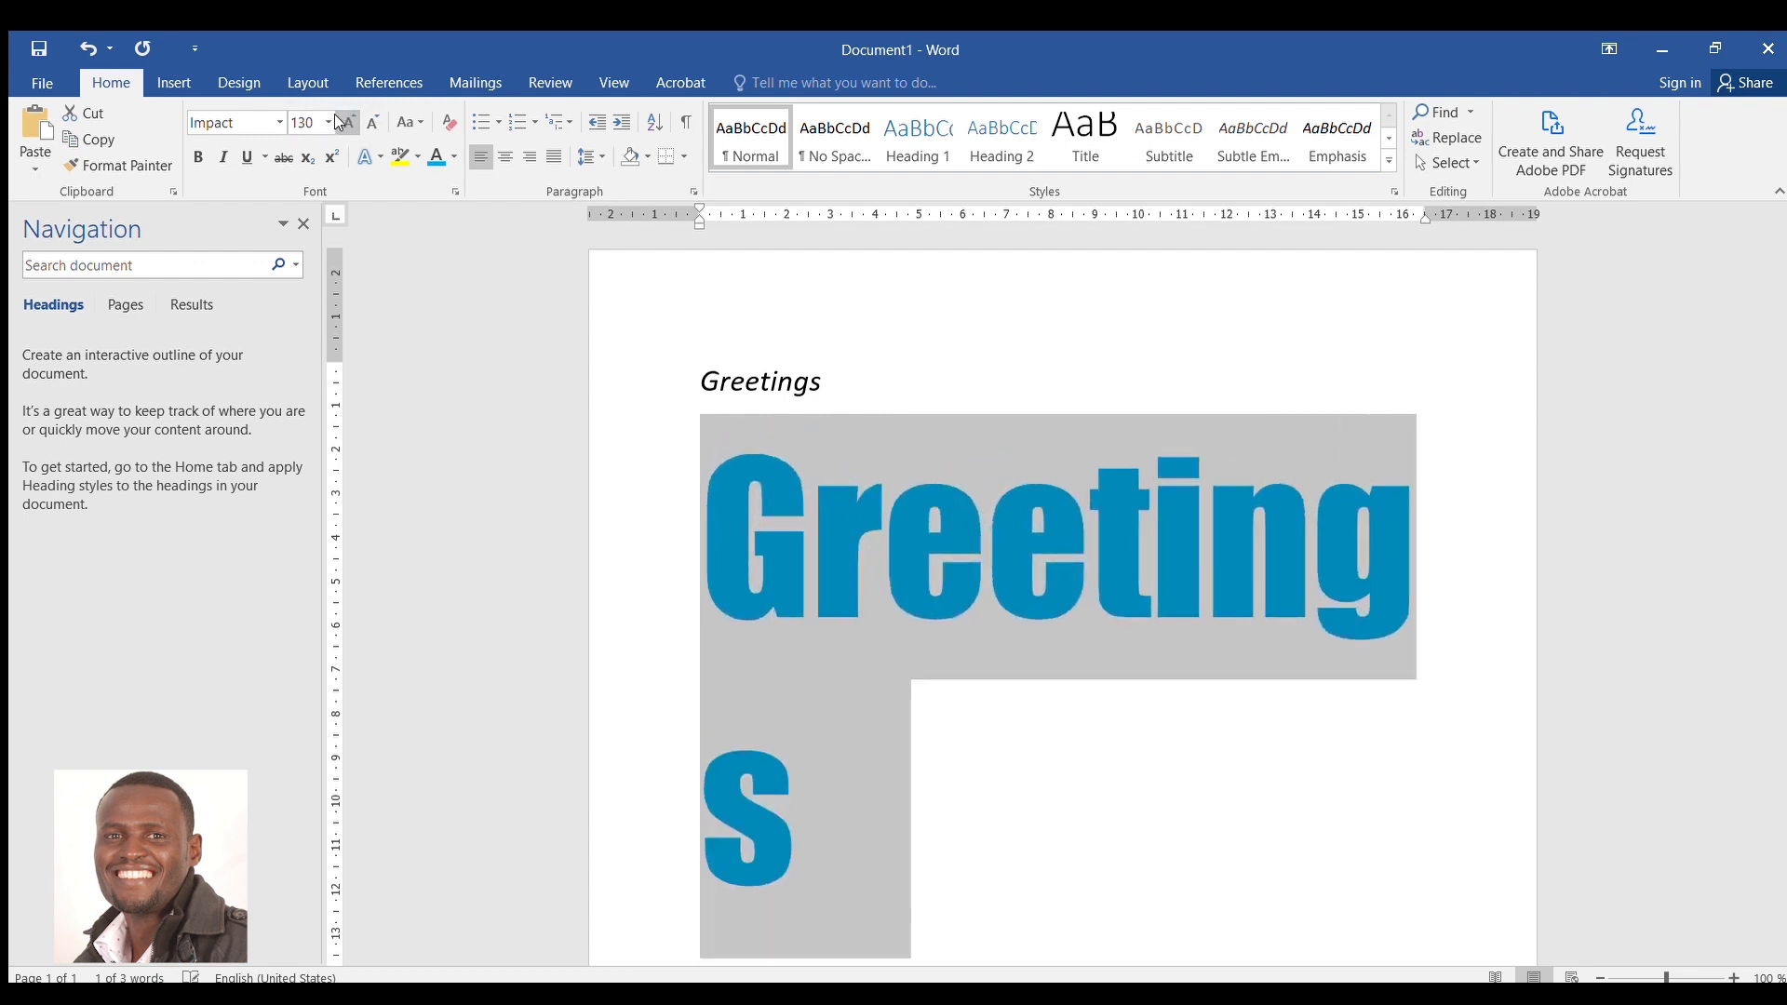
left_click(341, 122)
left_click(340, 121)
left_click(341, 122)
left_click(341, 122)
left_click(340, 122)
left_click(341, 122)
left_click(341, 122)
left_click(340, 122)
left_click(341, 121)
left_click(368, 123)
left_click(368, 123)
left_click(368, 123)
left_click(368, 123)
left_click(368, 123)
left_click(368, 123)
left_click(368, 123)
left_click(368, 123)
left_click(367, 123)
left_click(368, 123)
left_click(368, 123)
left_click(368, 123)
left_click(368, 122)
left_click(368, 123)
left_click(368, 123)
left_click(367, 122)
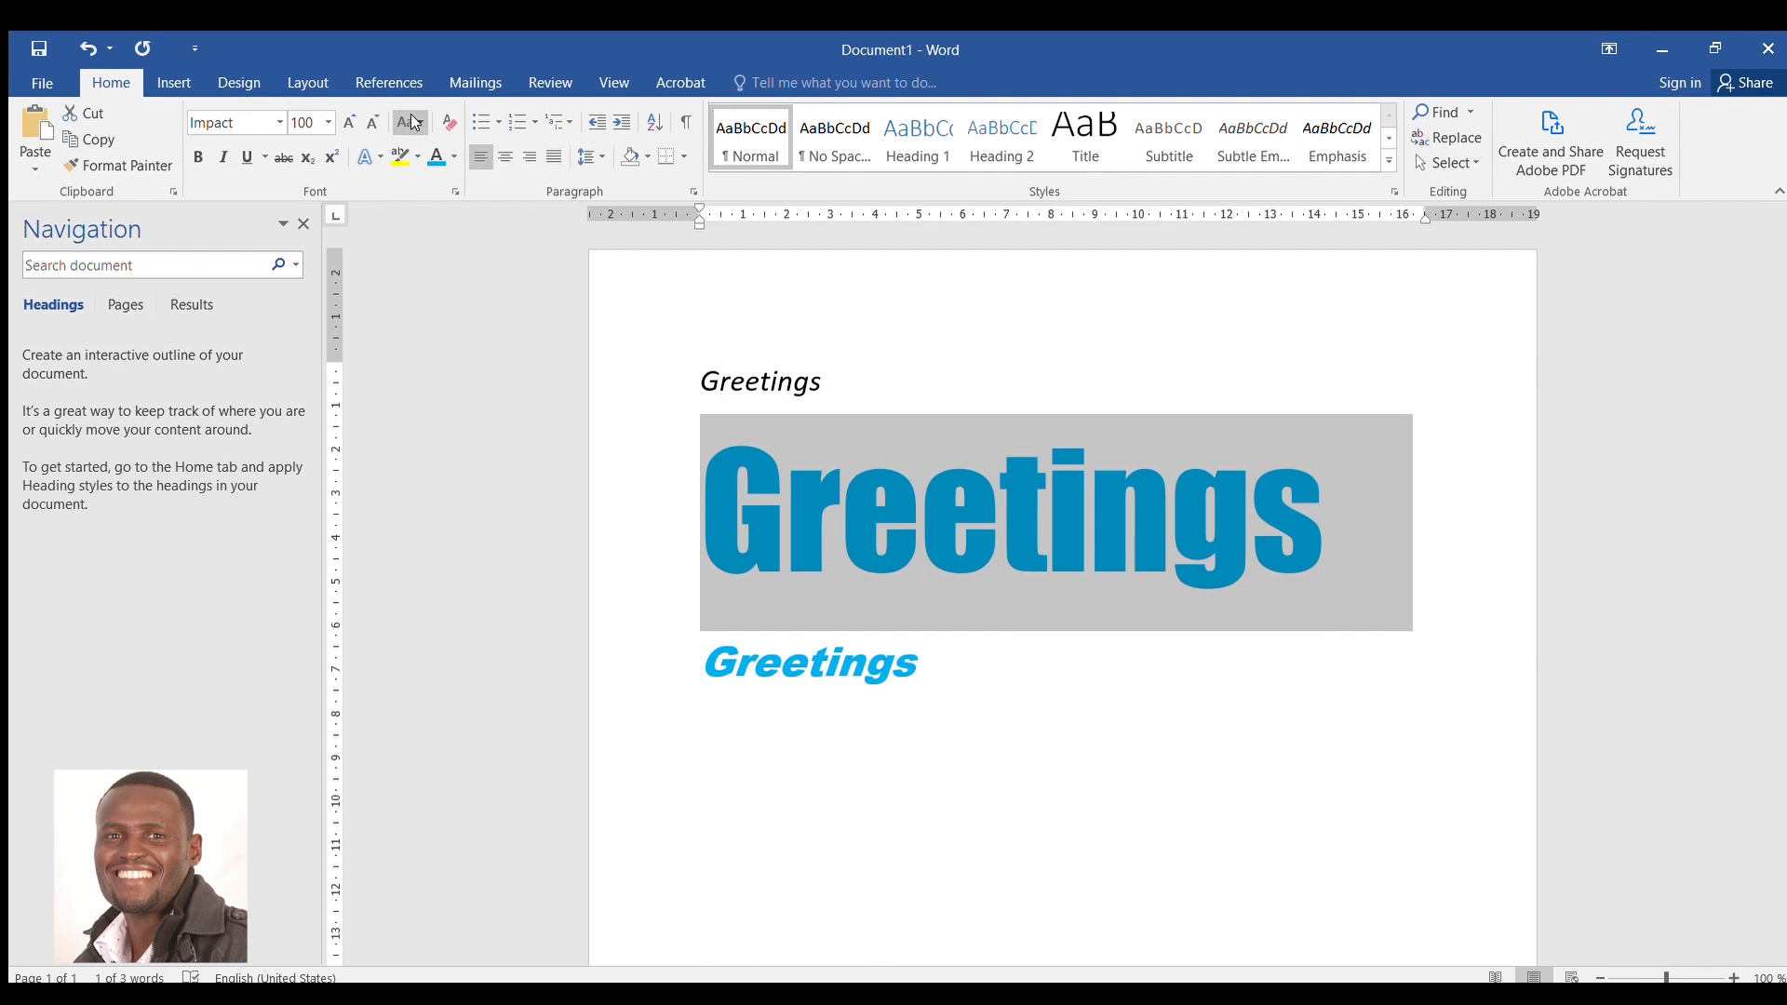
Try bold on the whole second-line "Greetings" and remove it again
left_click(958, 540)
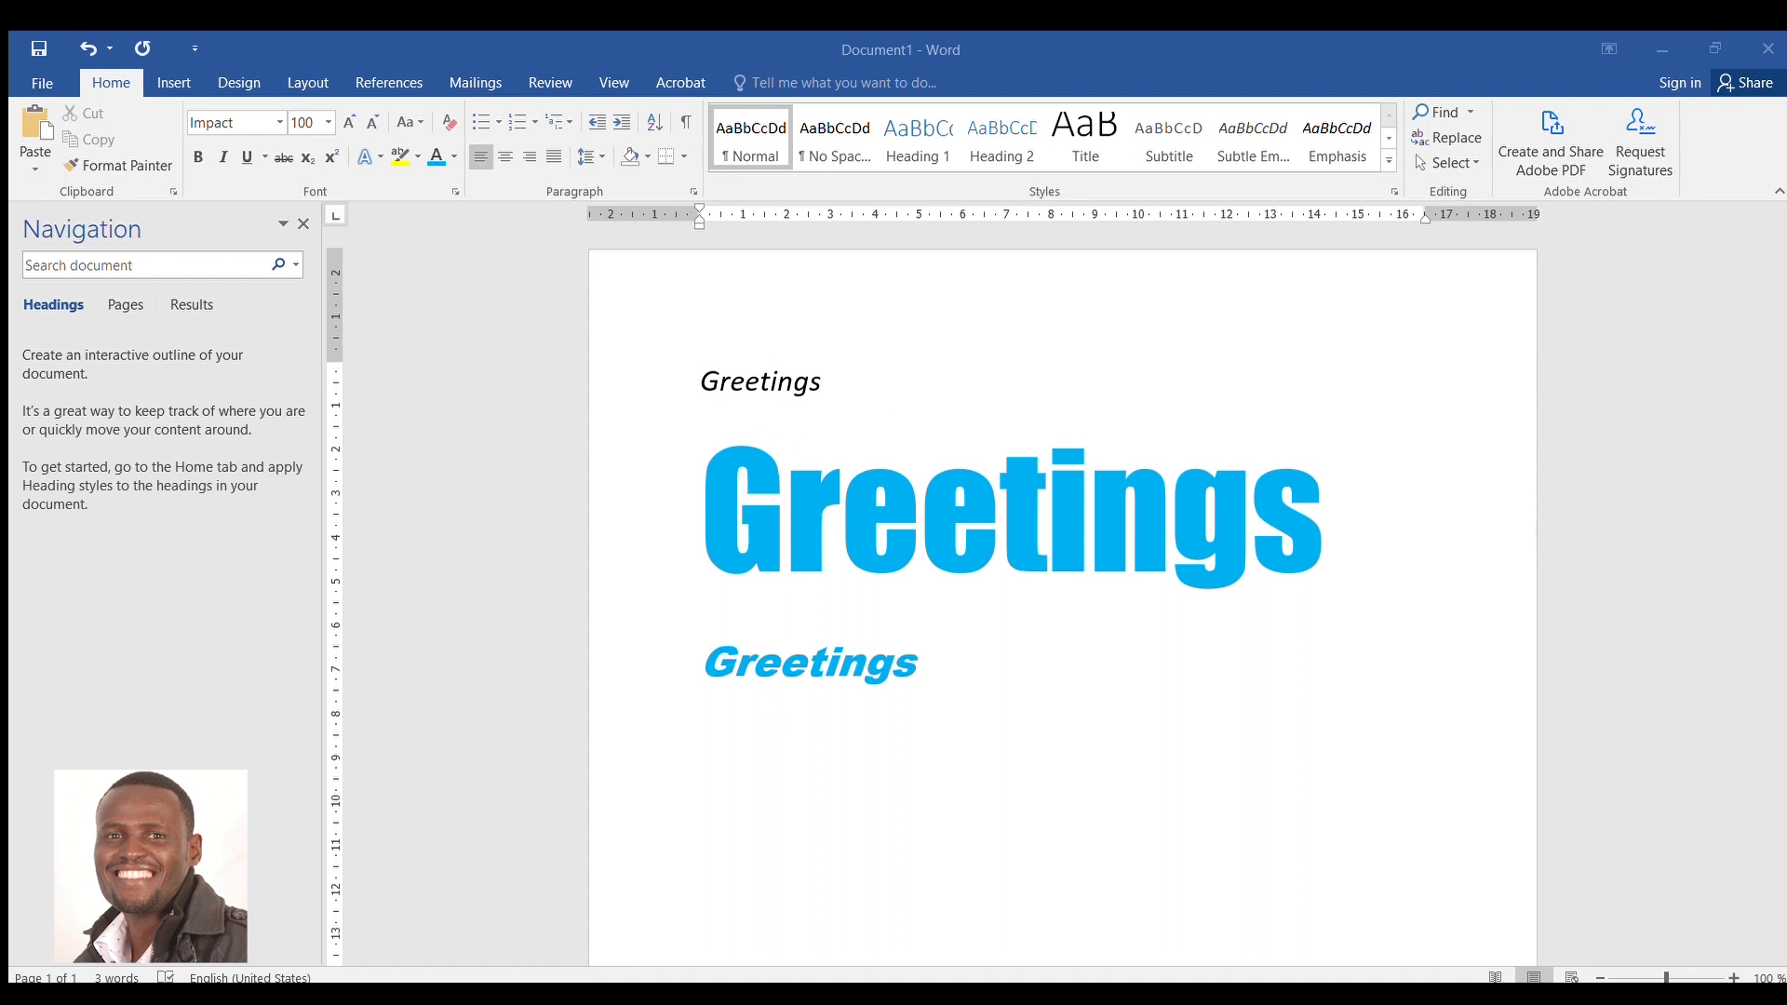
left_click(740, 772)
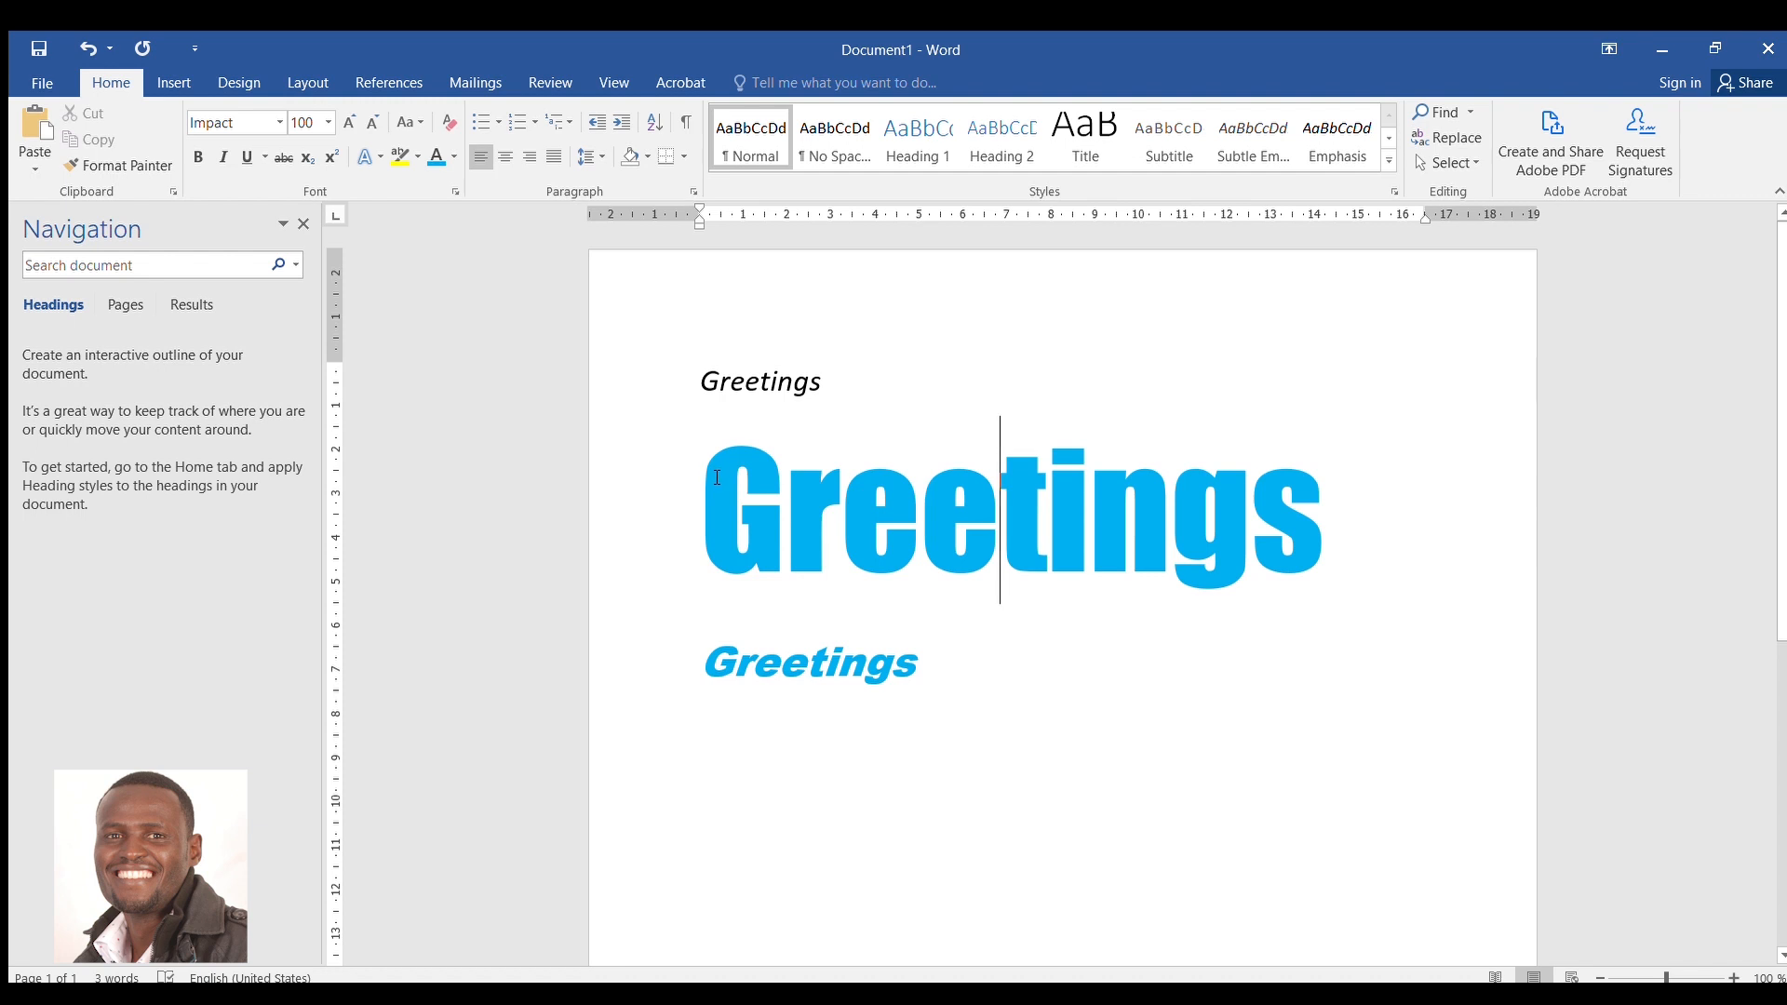
left_click_drag(720, 474, 1333, 569)
left_click(1340, 566)
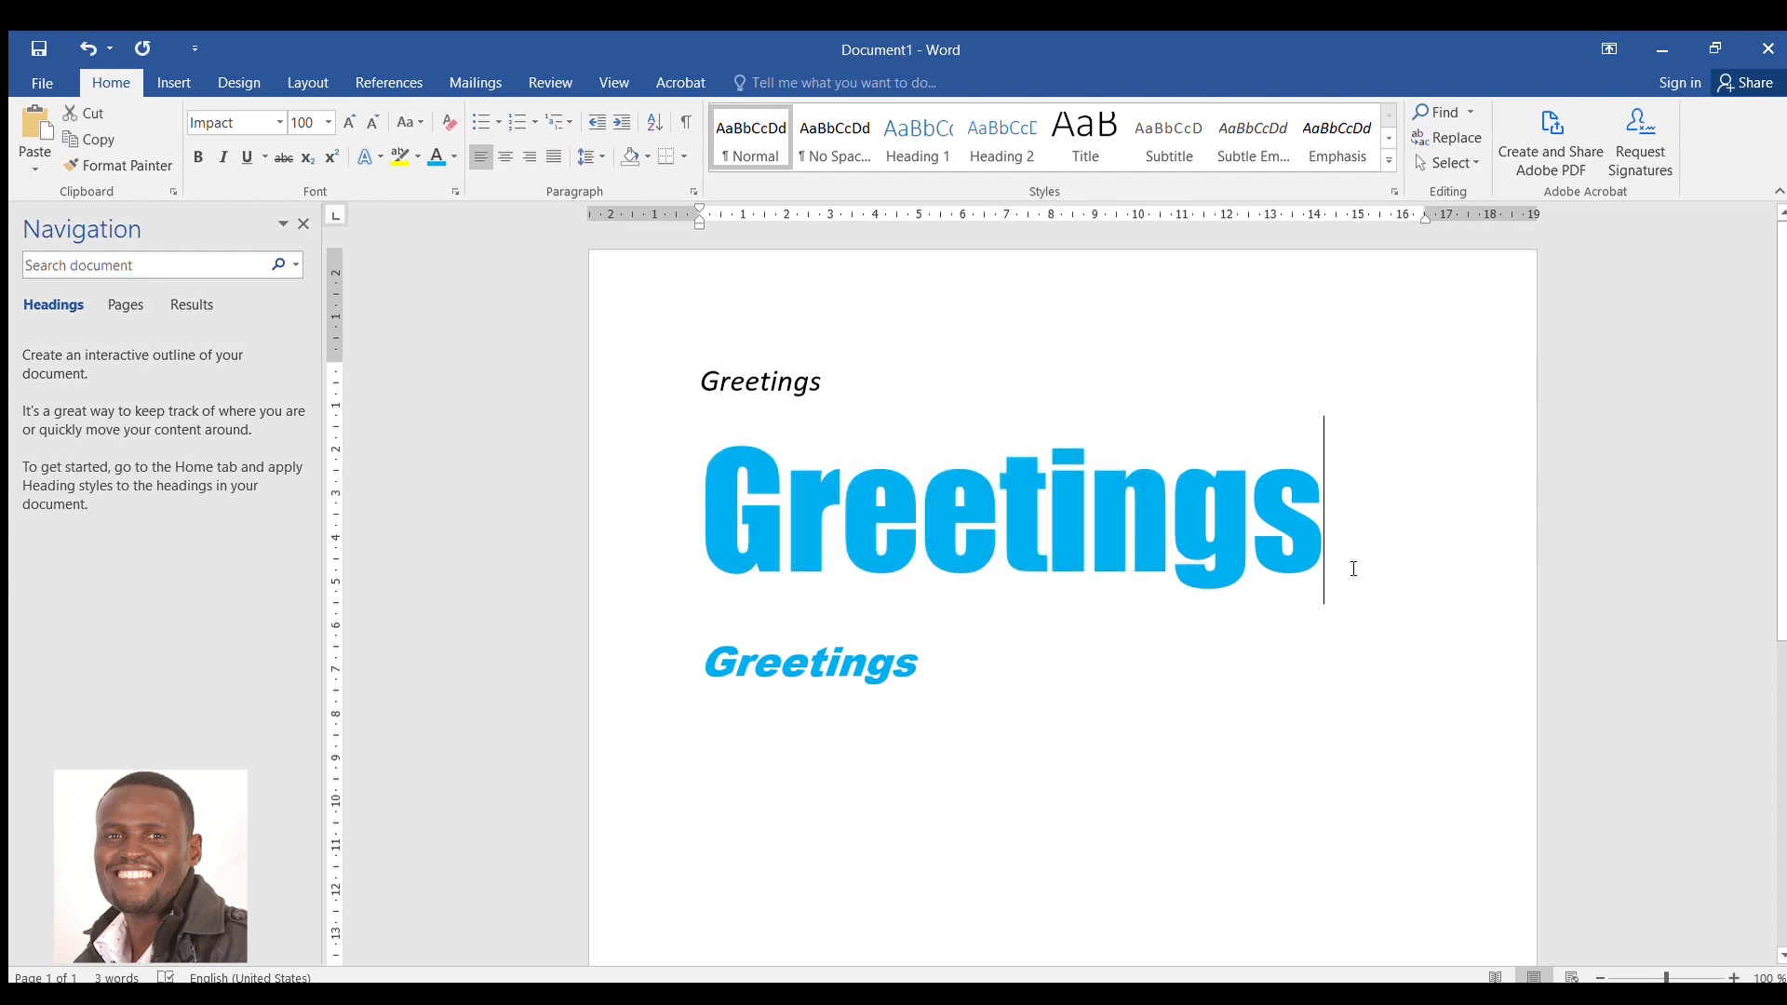
left_click_drag(706, 493, 1312, 524)
left_click(1311, 524)
left_click_drag(1314, 540, 596, 493)
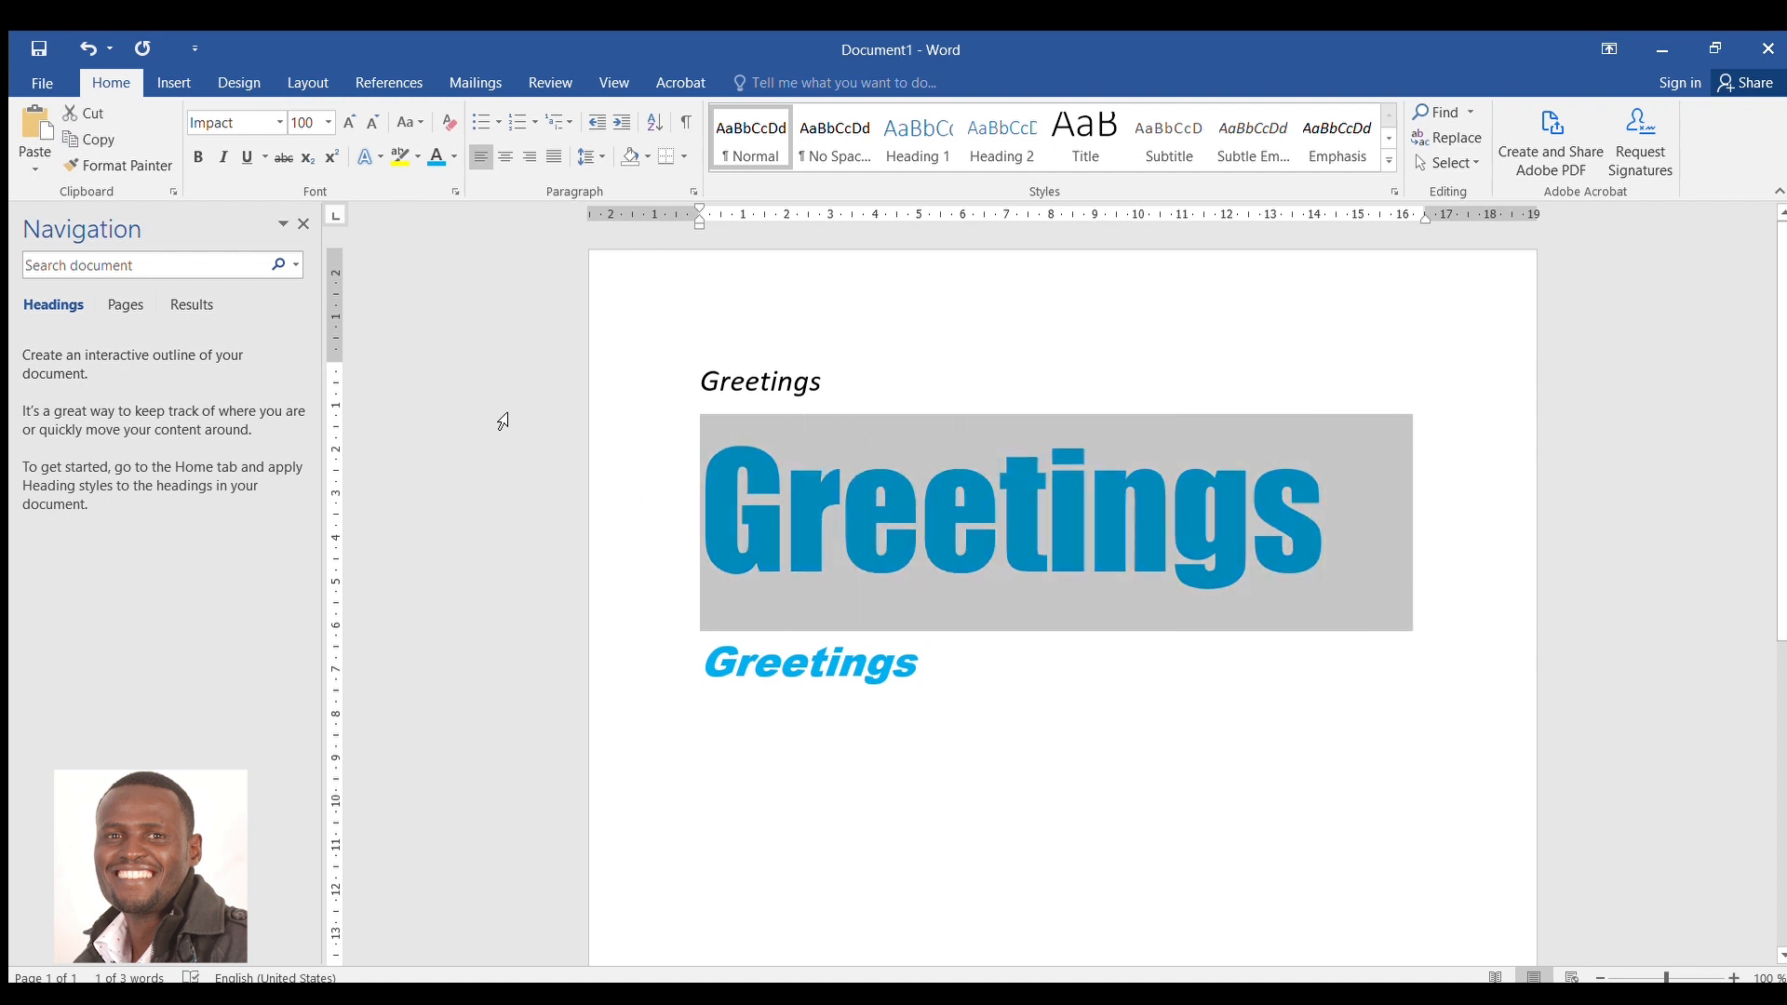
left_click(194, 159)
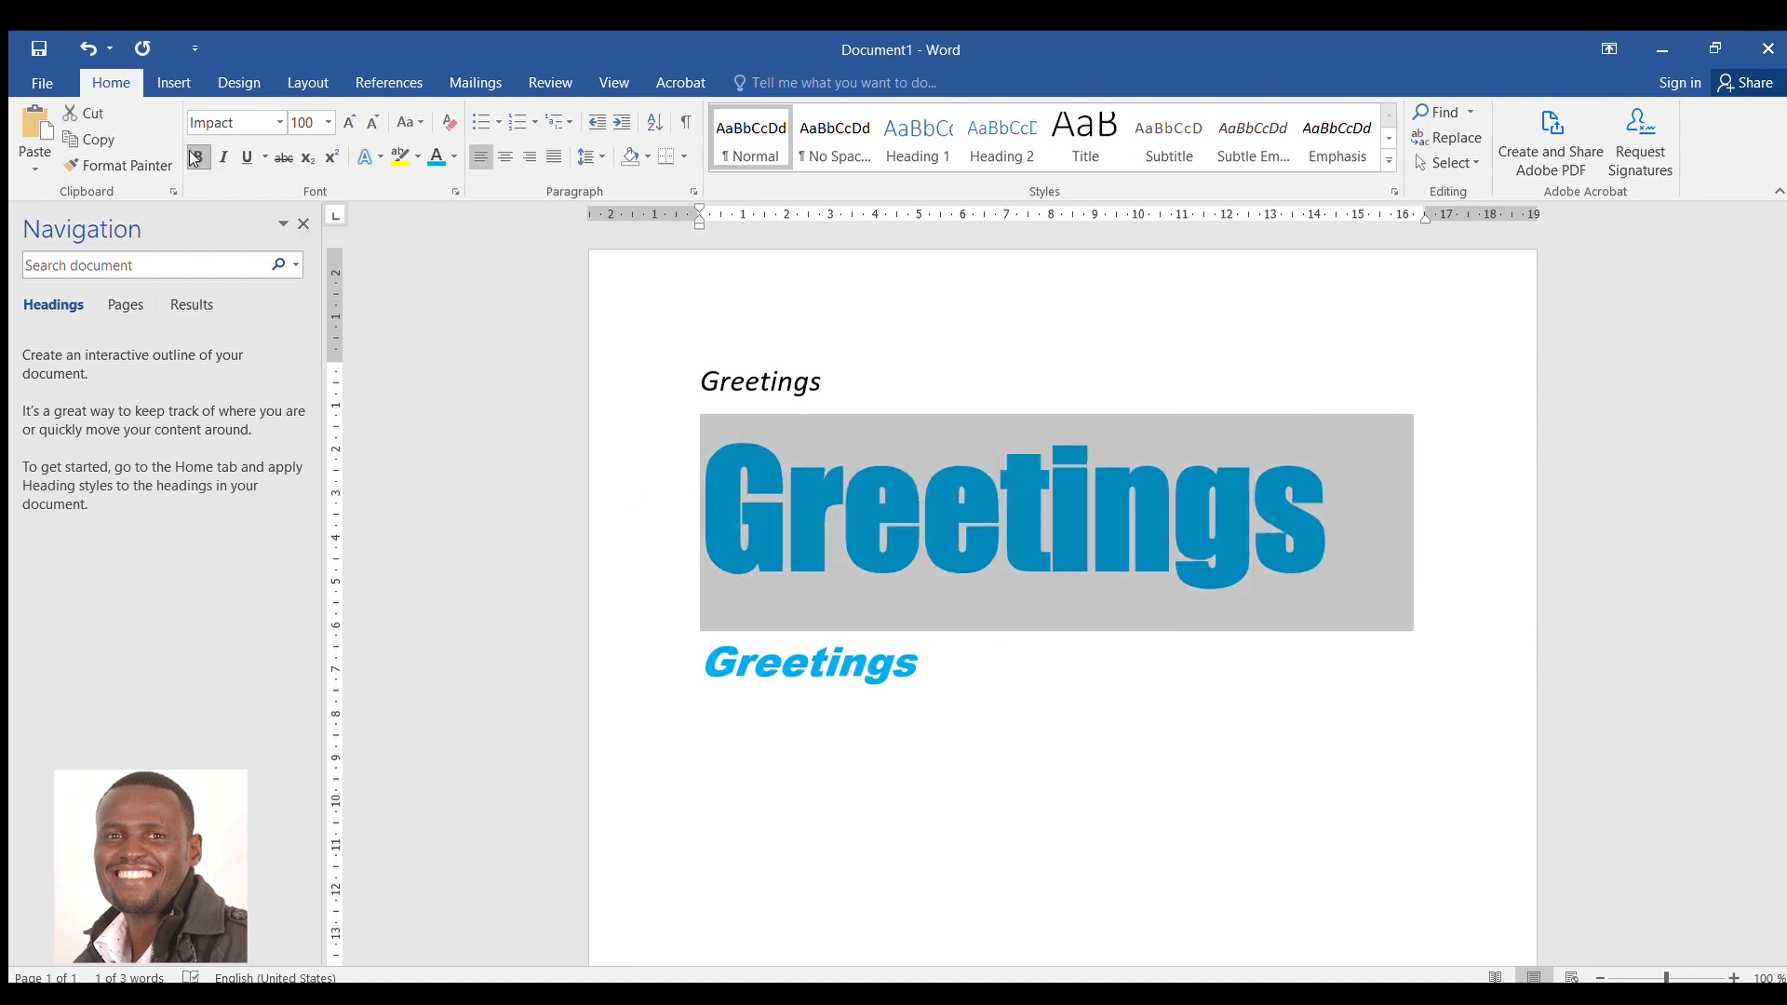
left_click(193, 158)
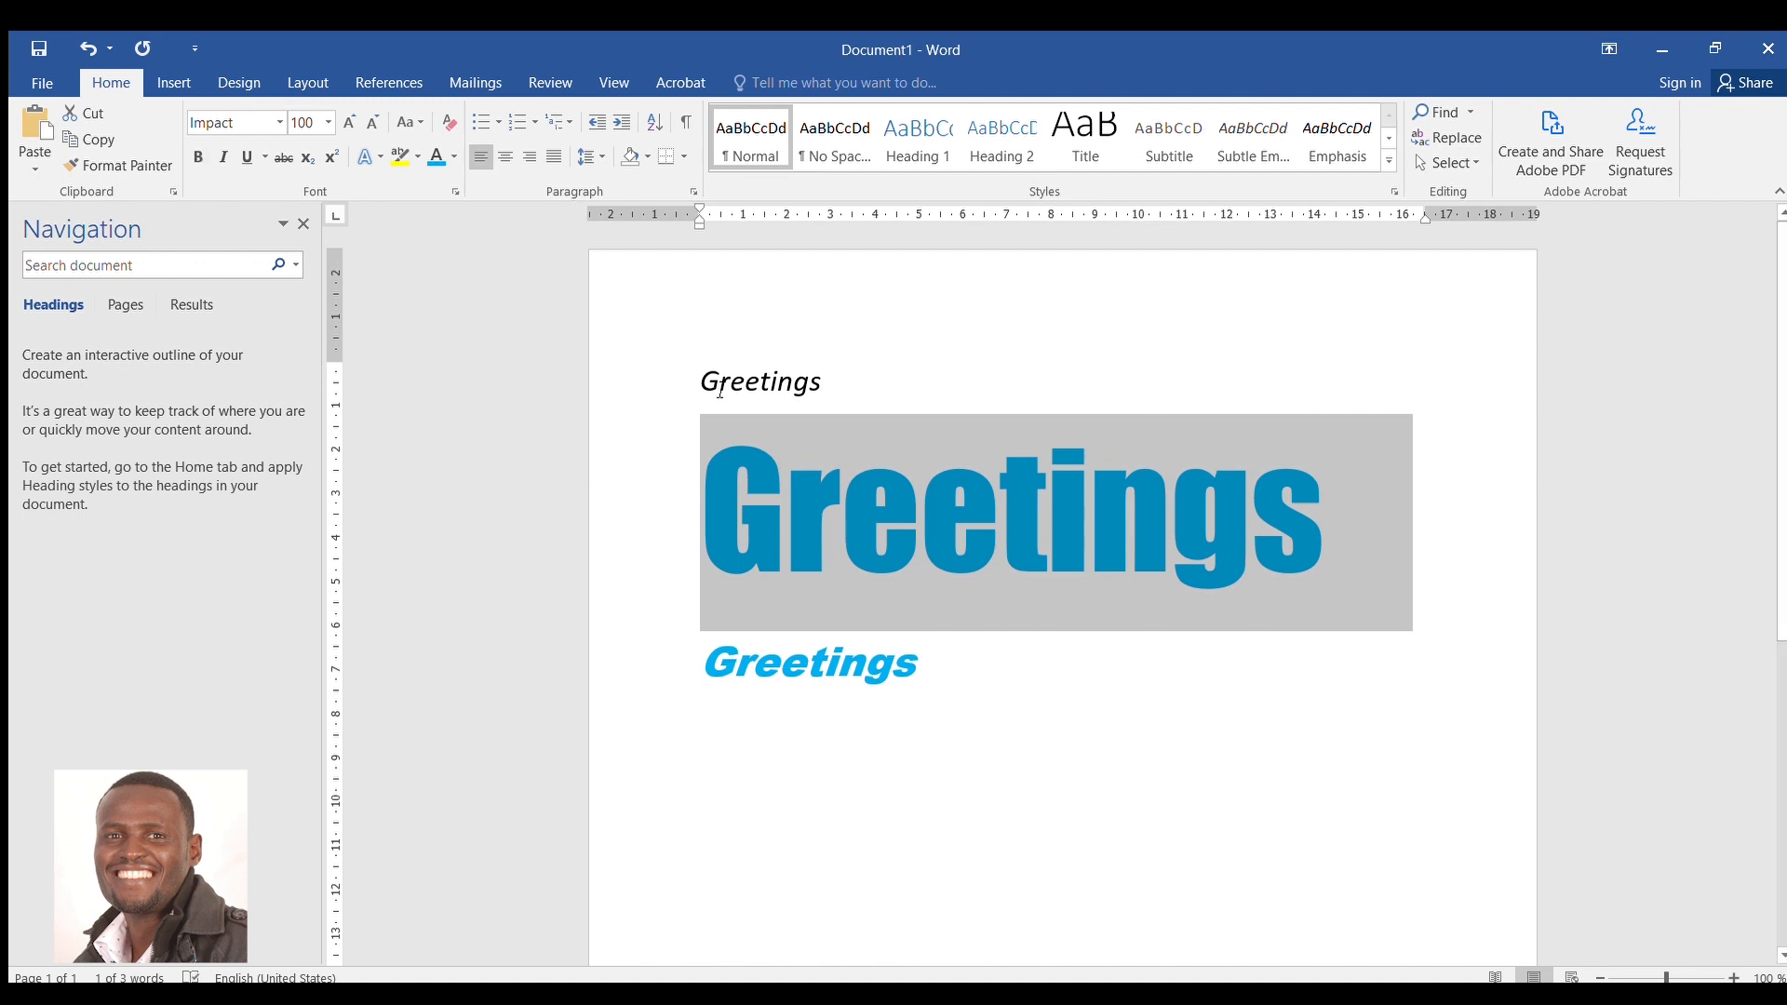
Make the first-line black "Greetings" bold, toggling the bold off and on to compare
left_click_drag(694, 386, 885, 400)
left_click(198, 158)
left_click(198, 159)
left_click(199, 158)
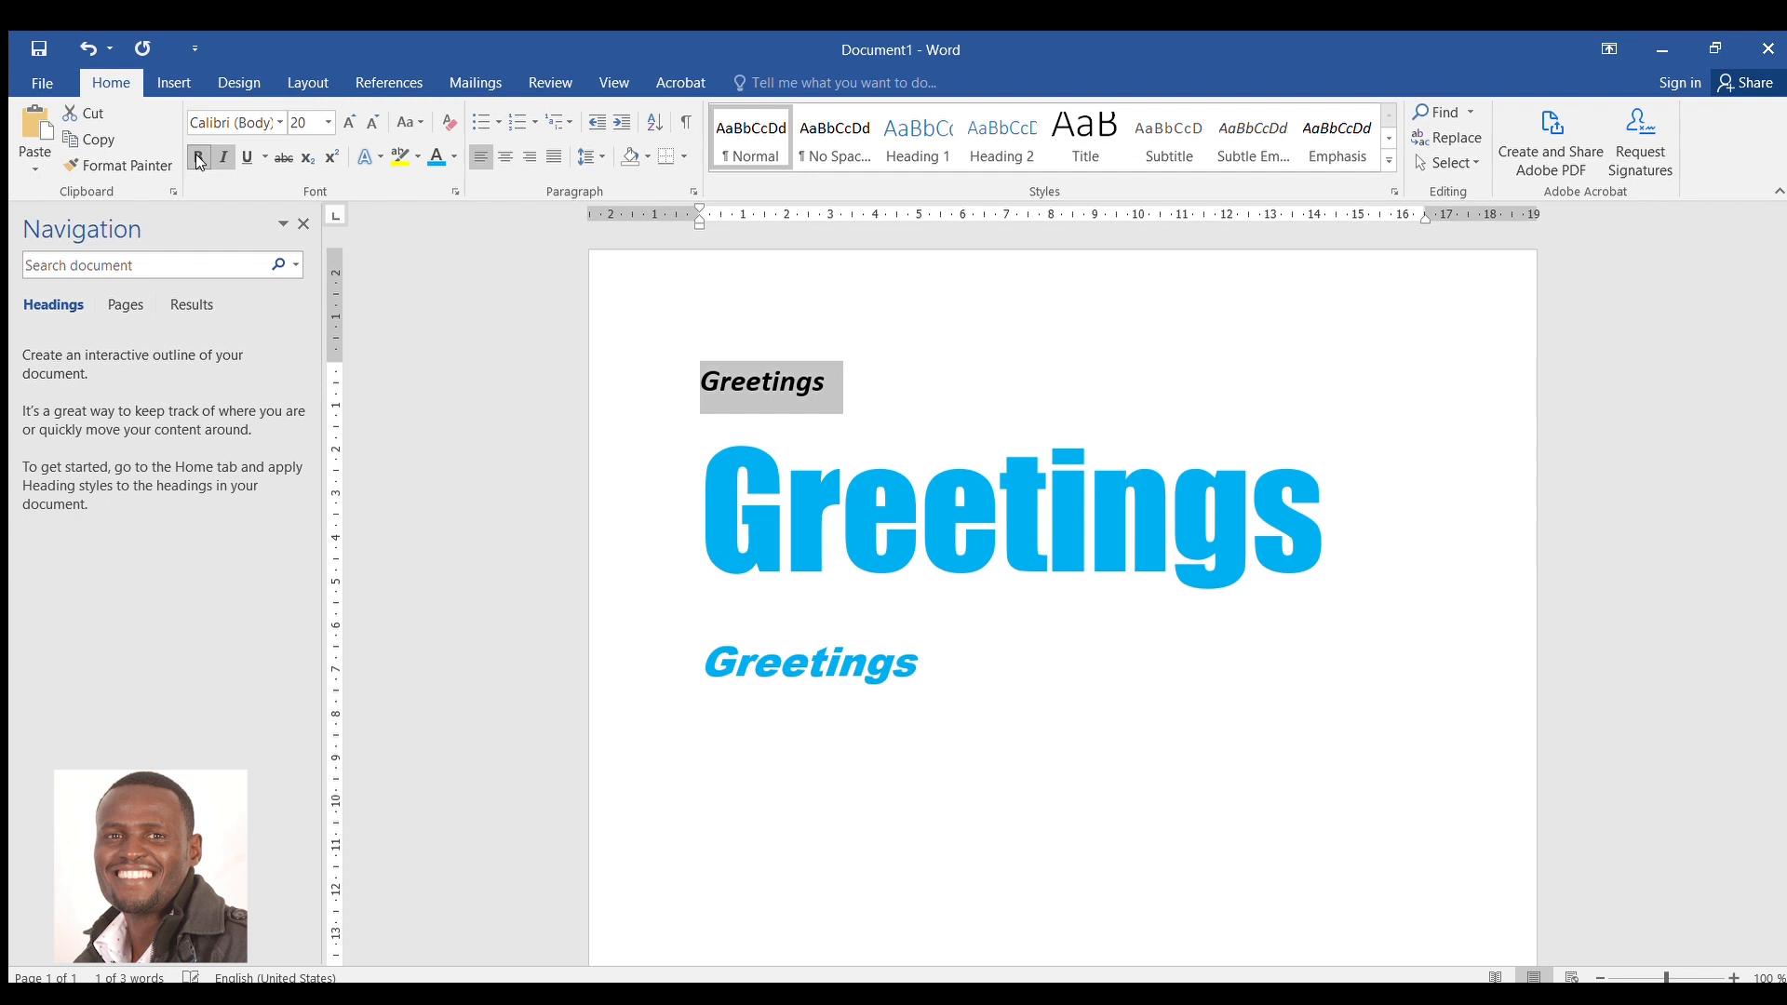
Remove bold from the first-line "Greetings" and toggle its italic off and on to compare
left_click(198, 158)
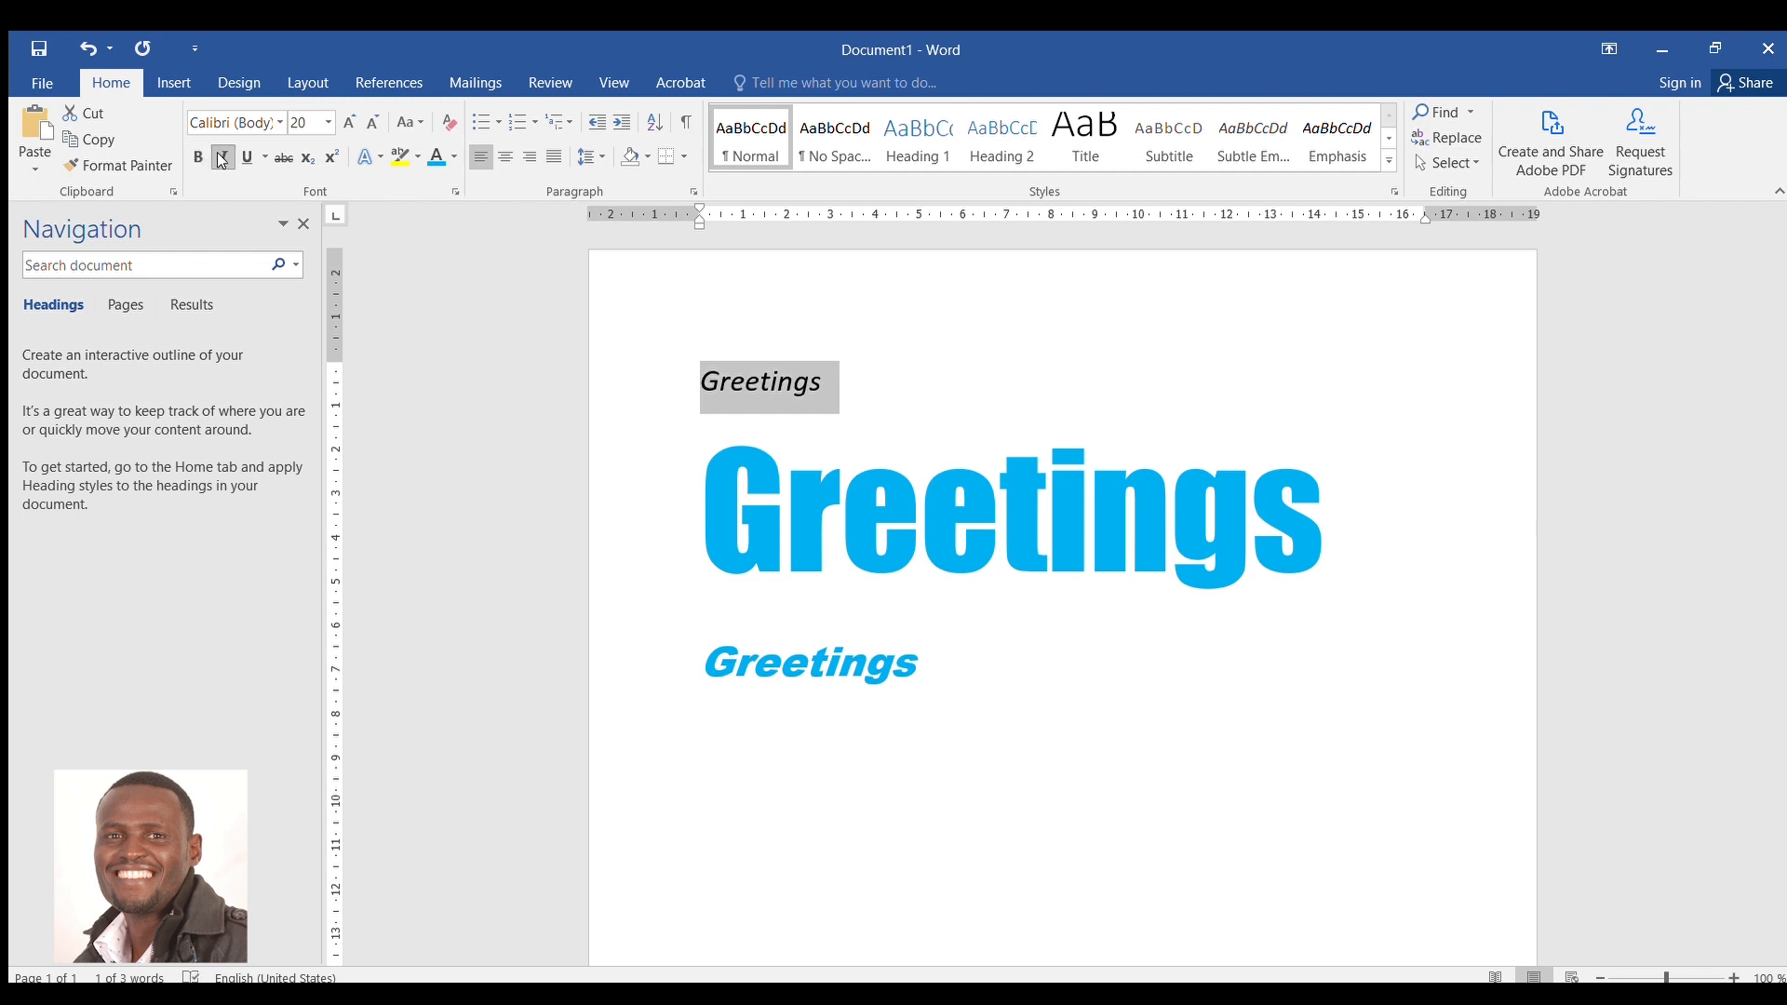
left_click(222, 158)
left_click(222, 158)
Try italic and underline in turn on the large second-line "Greetings", removing each again
left_click_drag(698, 524, 1294, 576)
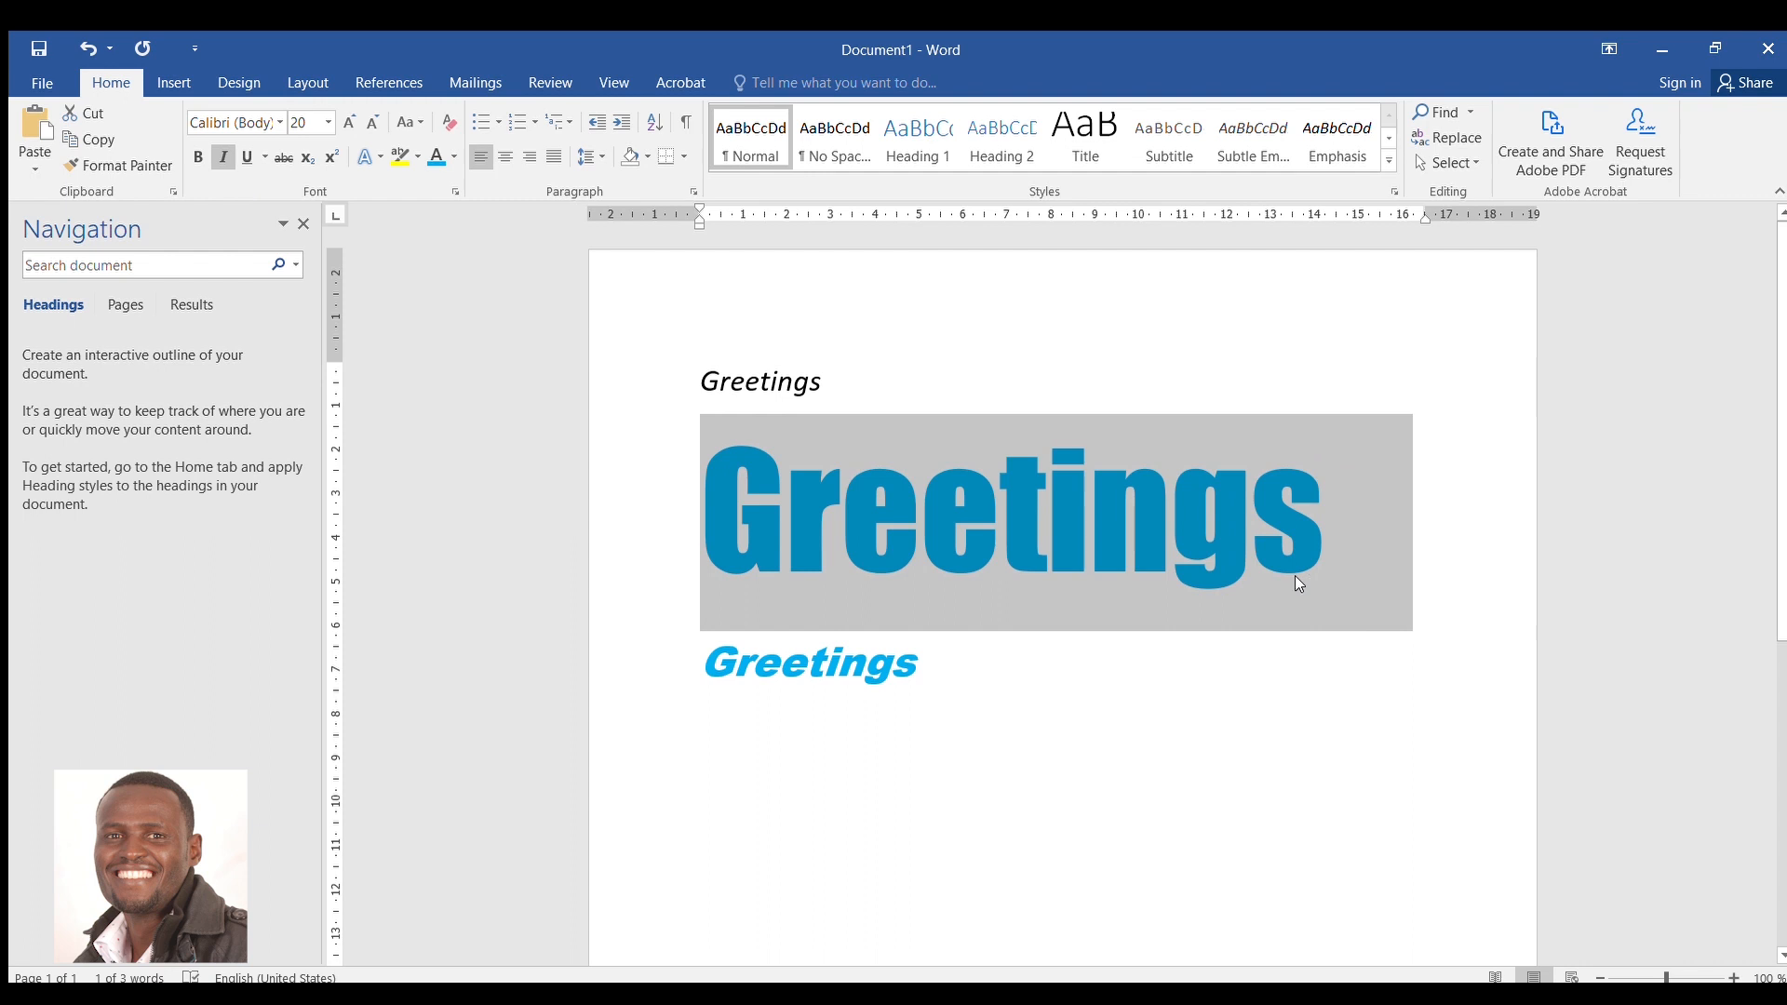
left_click(214, 154)
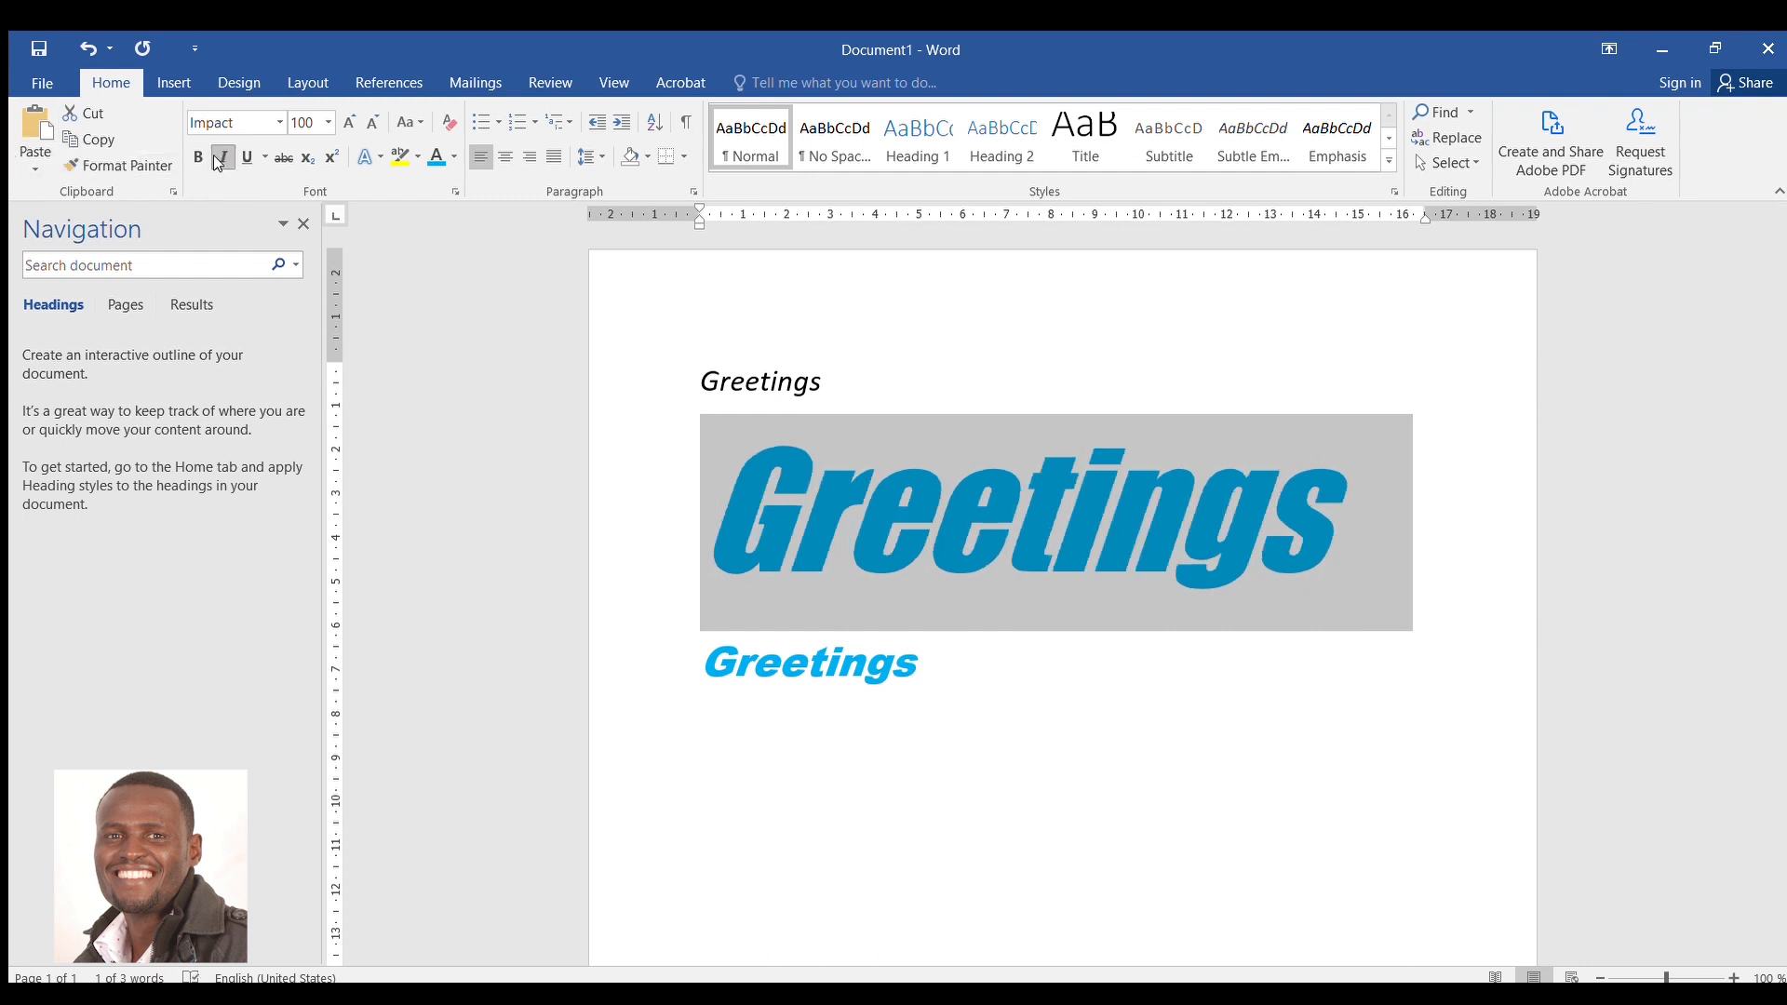
left_click(217, 160)
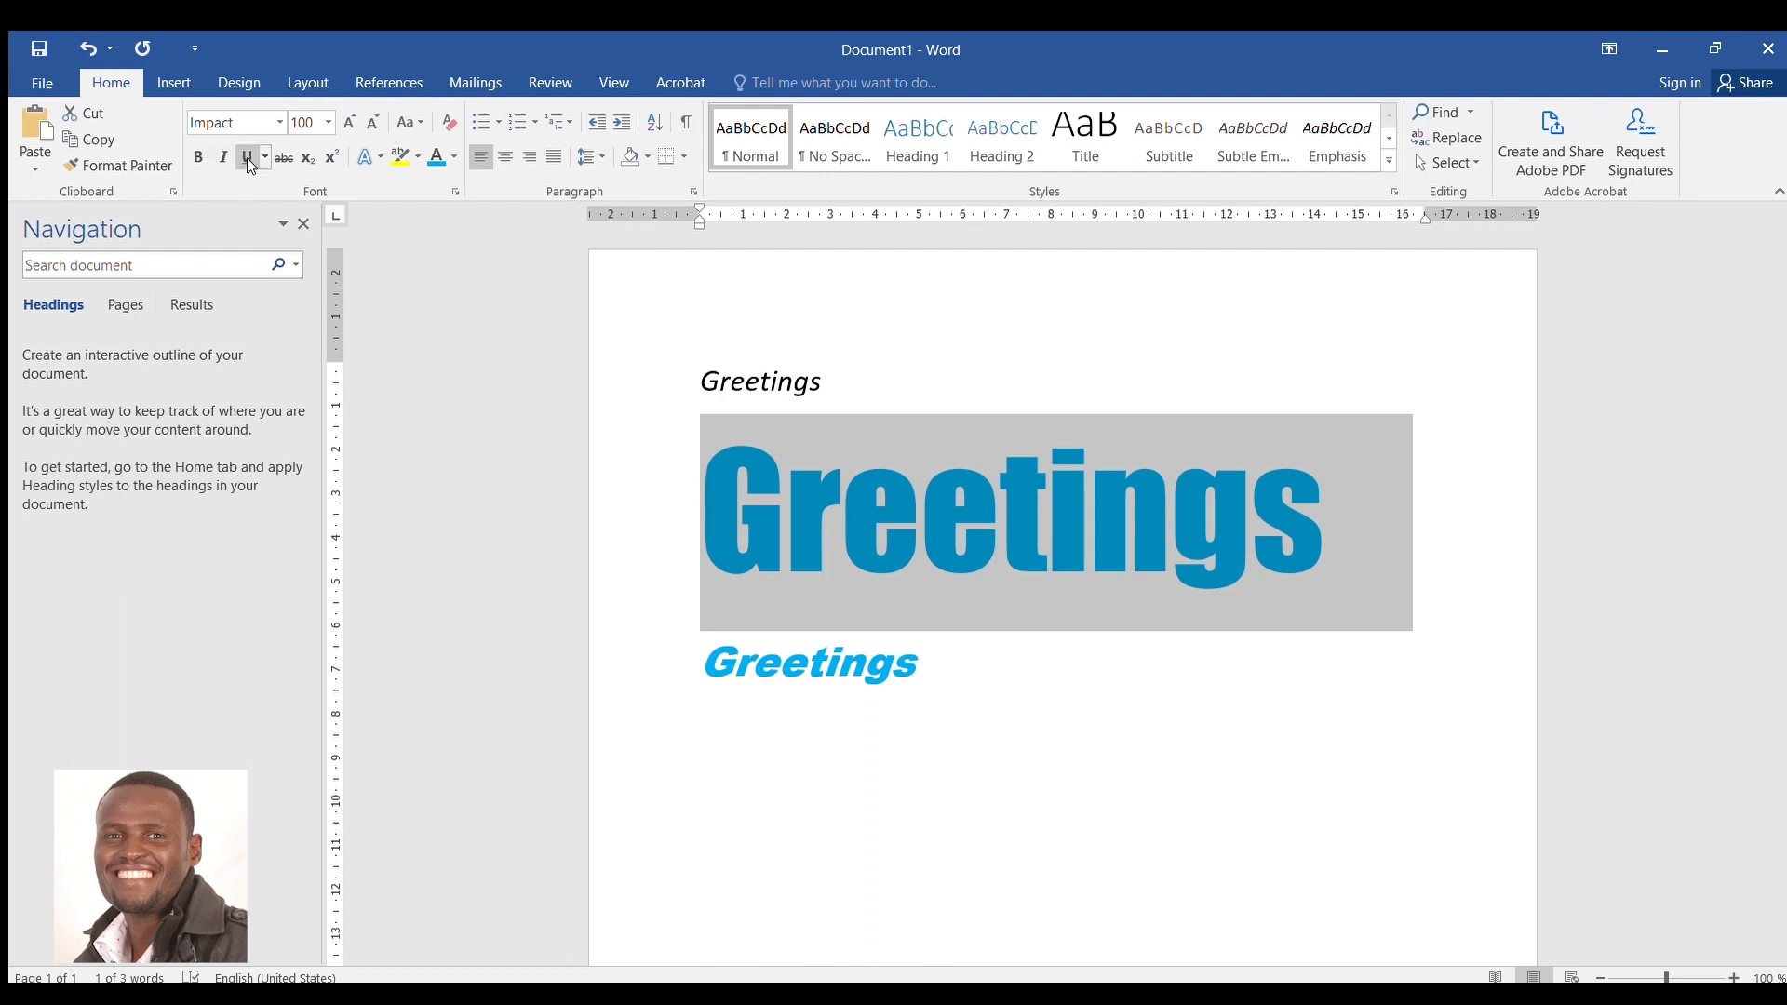
left_click(249, 160)
left_click(249, 161)
left_click(264, 160)
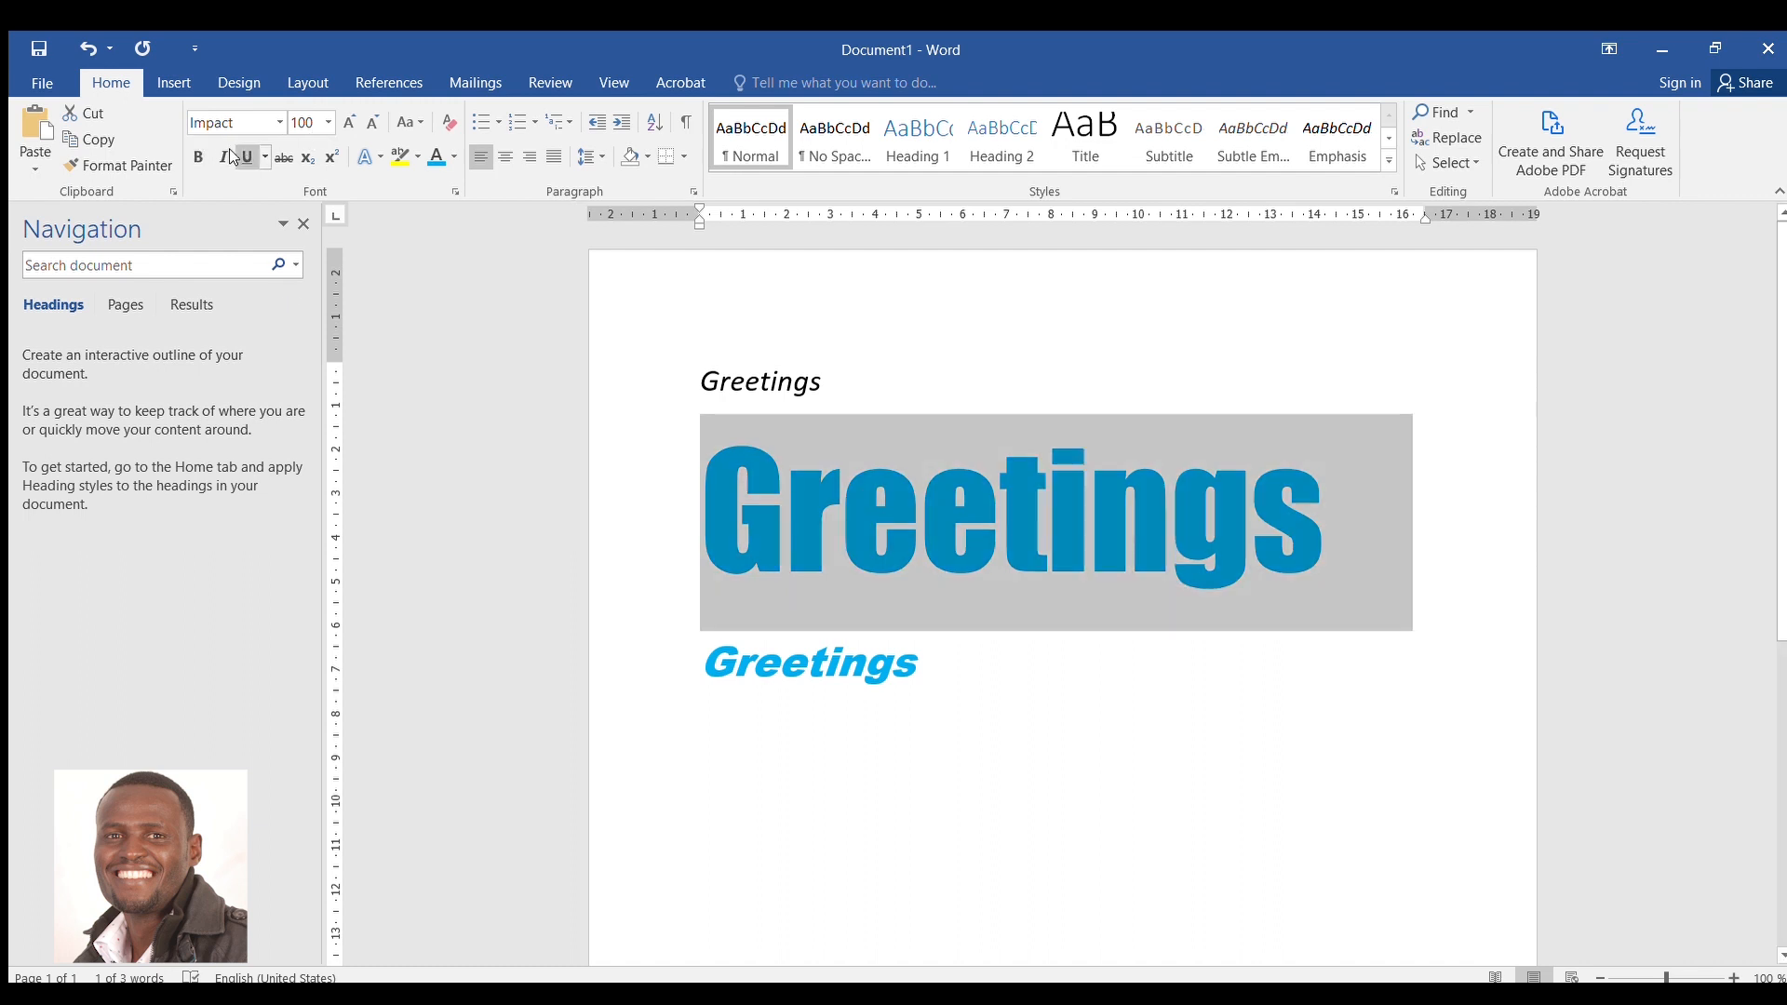
Try strikethrough on the large second-line "Greetings" and remove it again, twice
left_click(283, 158)
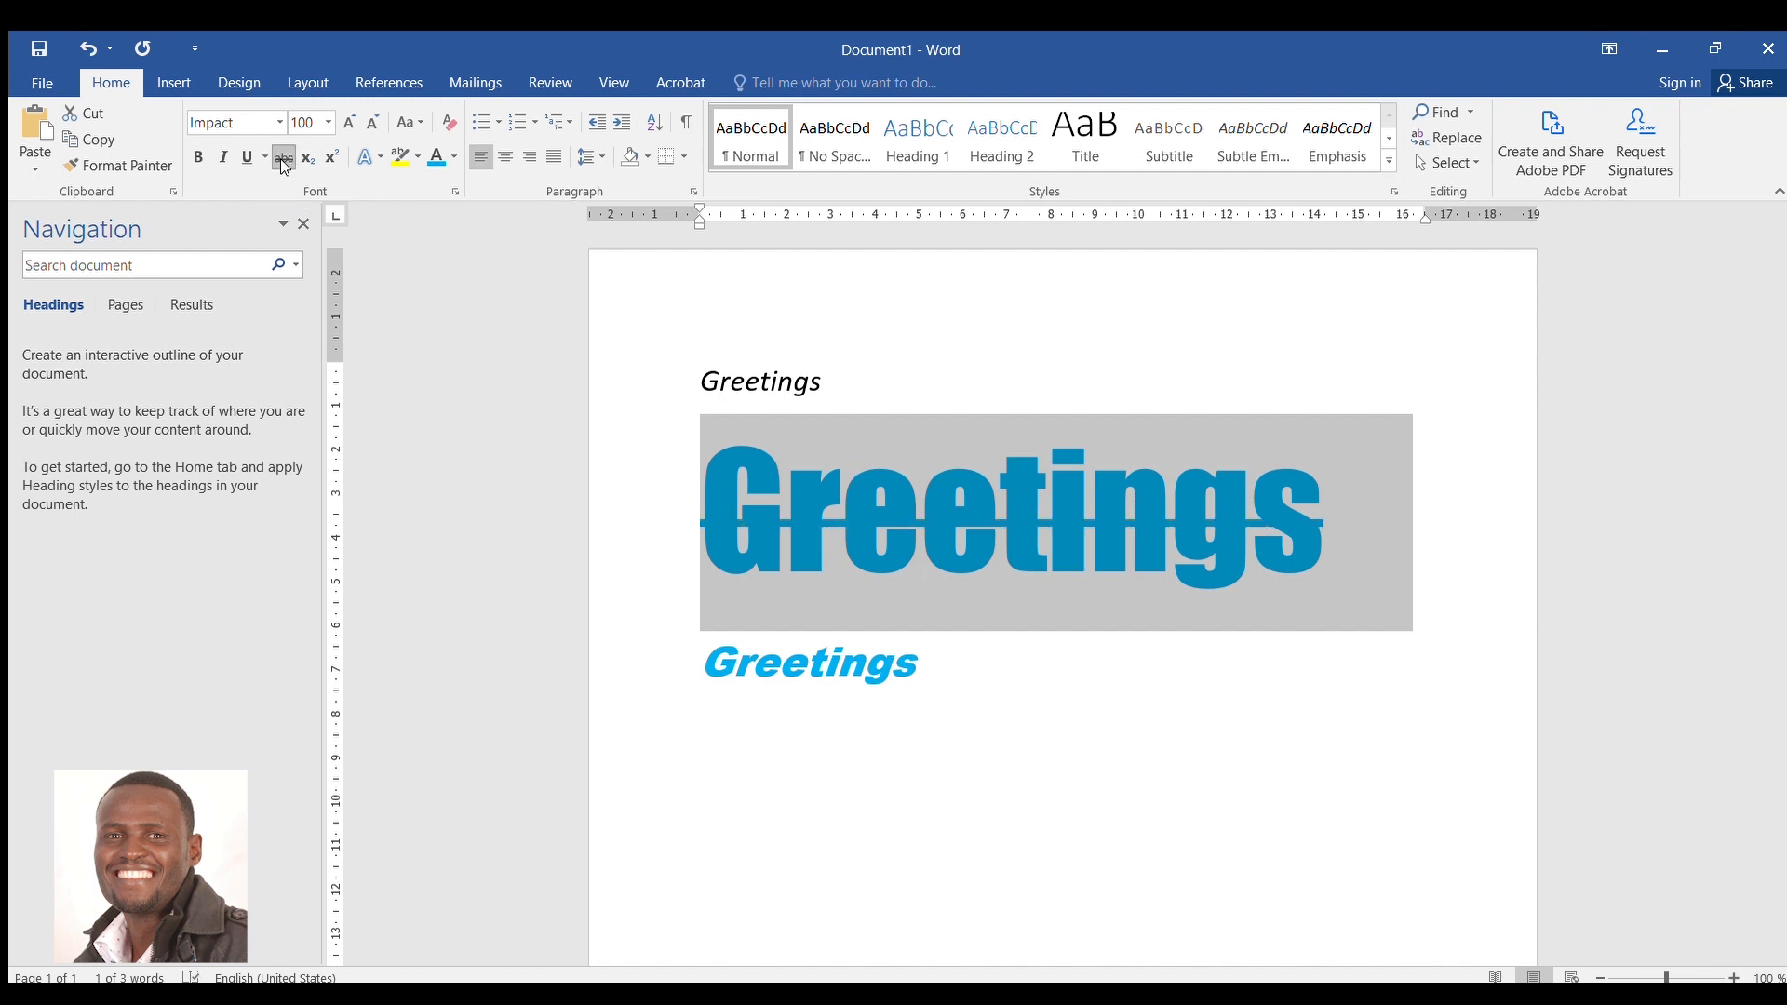
left_click(283, 160)
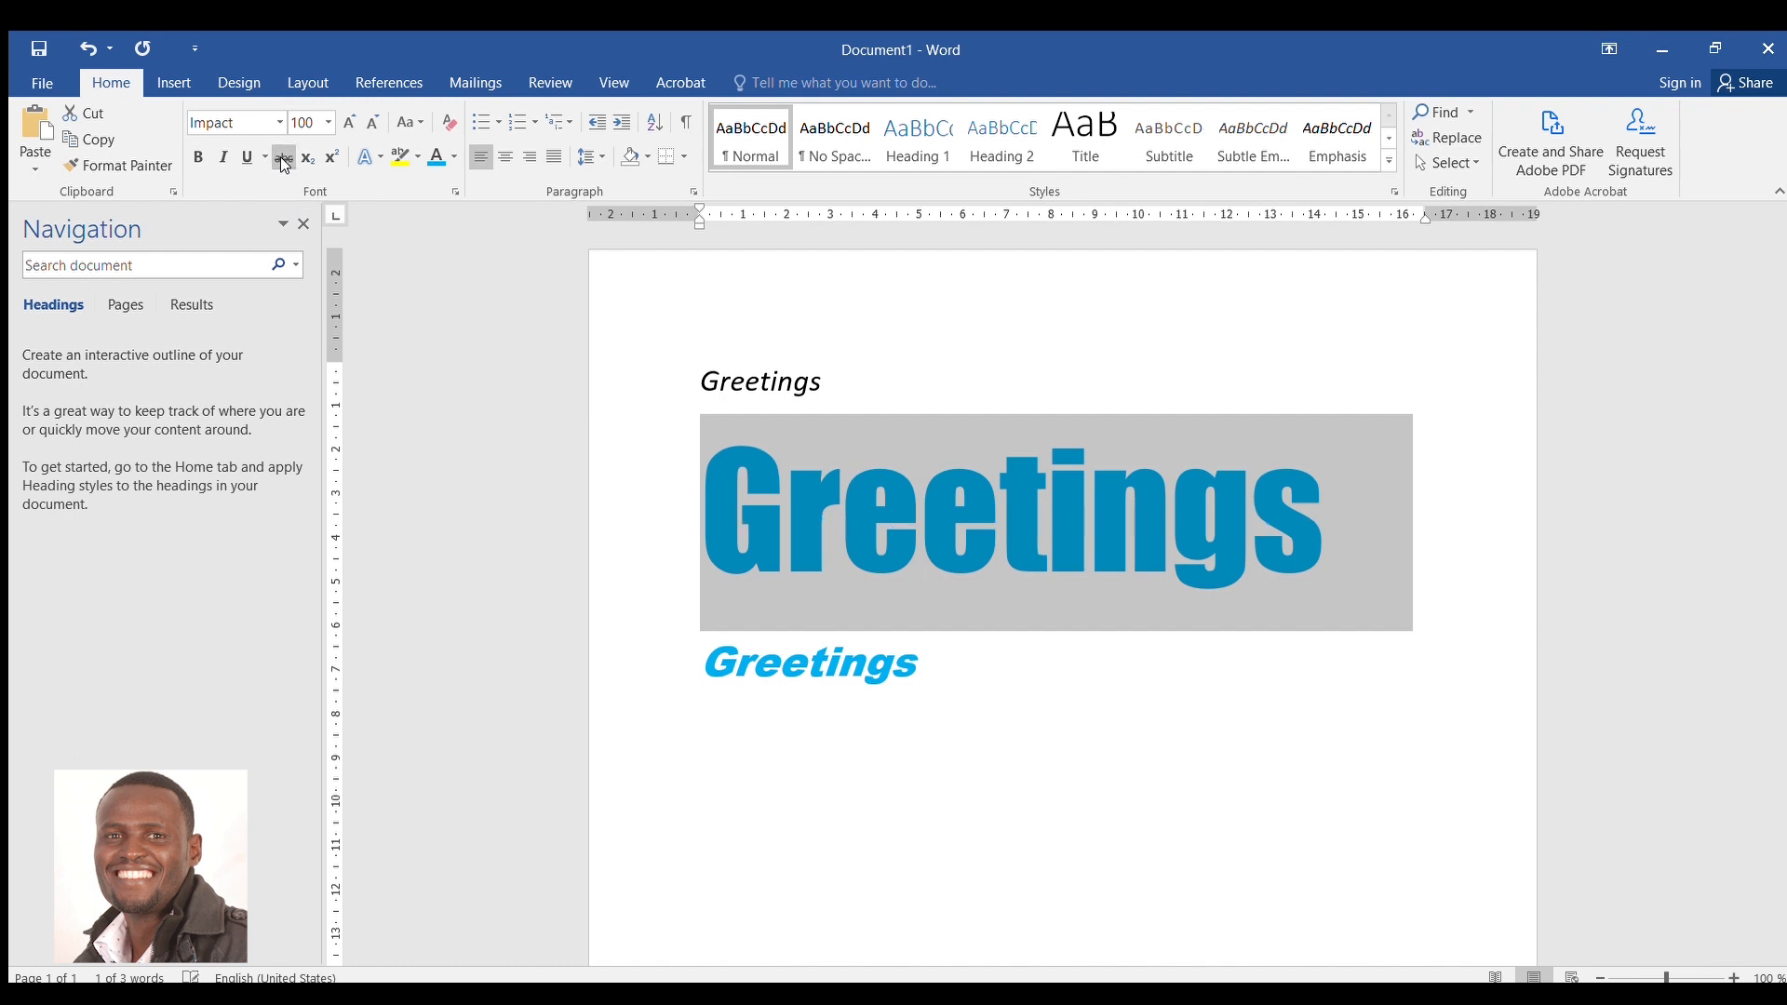
left_click(282, 159)
left_click(282, 160)
Add a new line reading "Cm2" directly below the large blue "Greetings"
left_click(1328, 545)
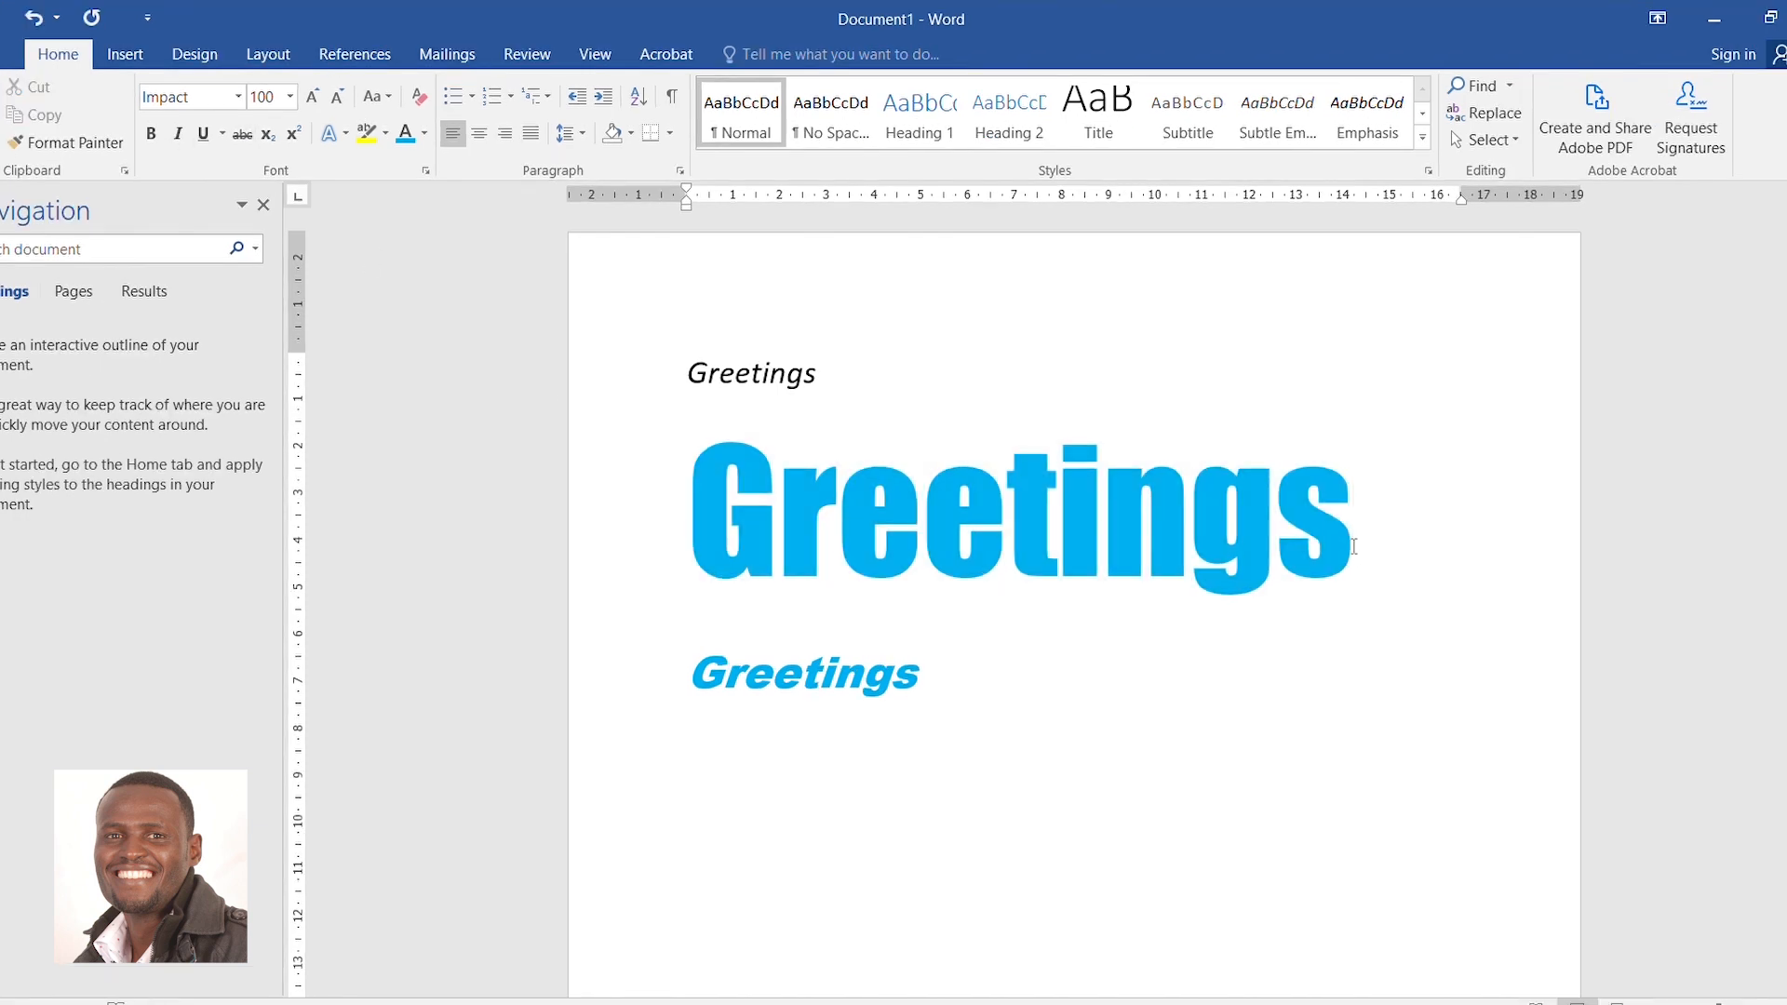
key("Return")
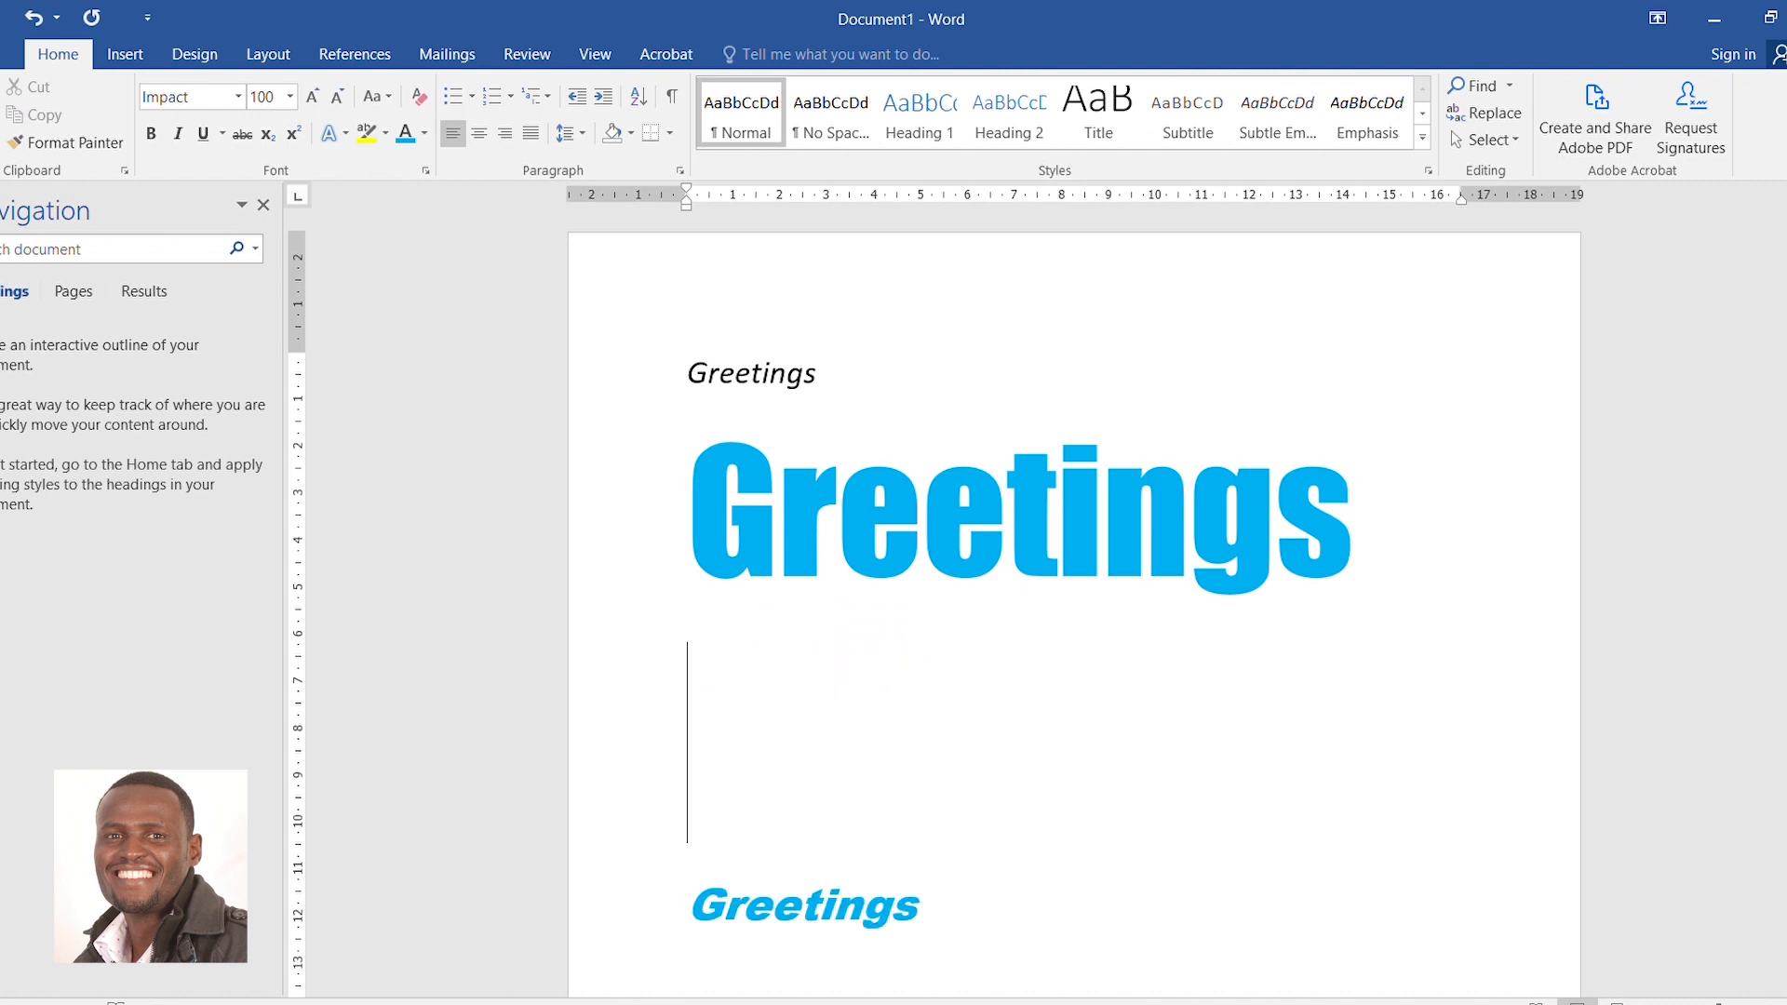
type("Cm")
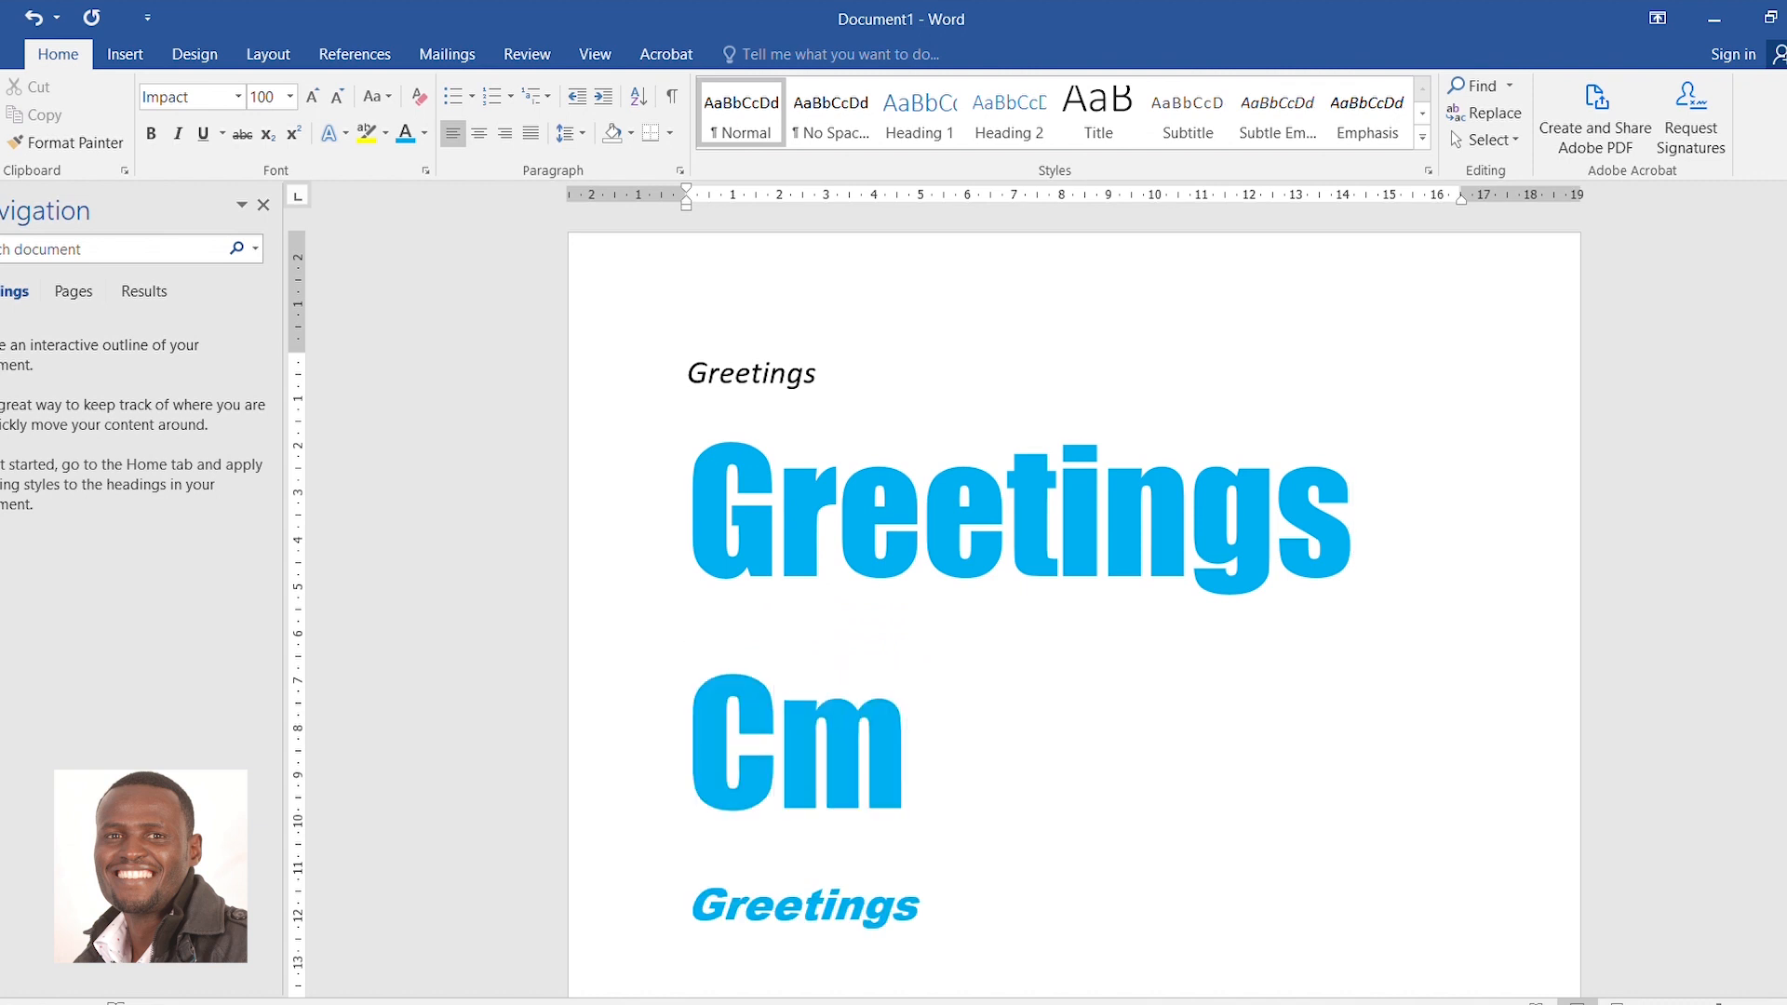
type("2")
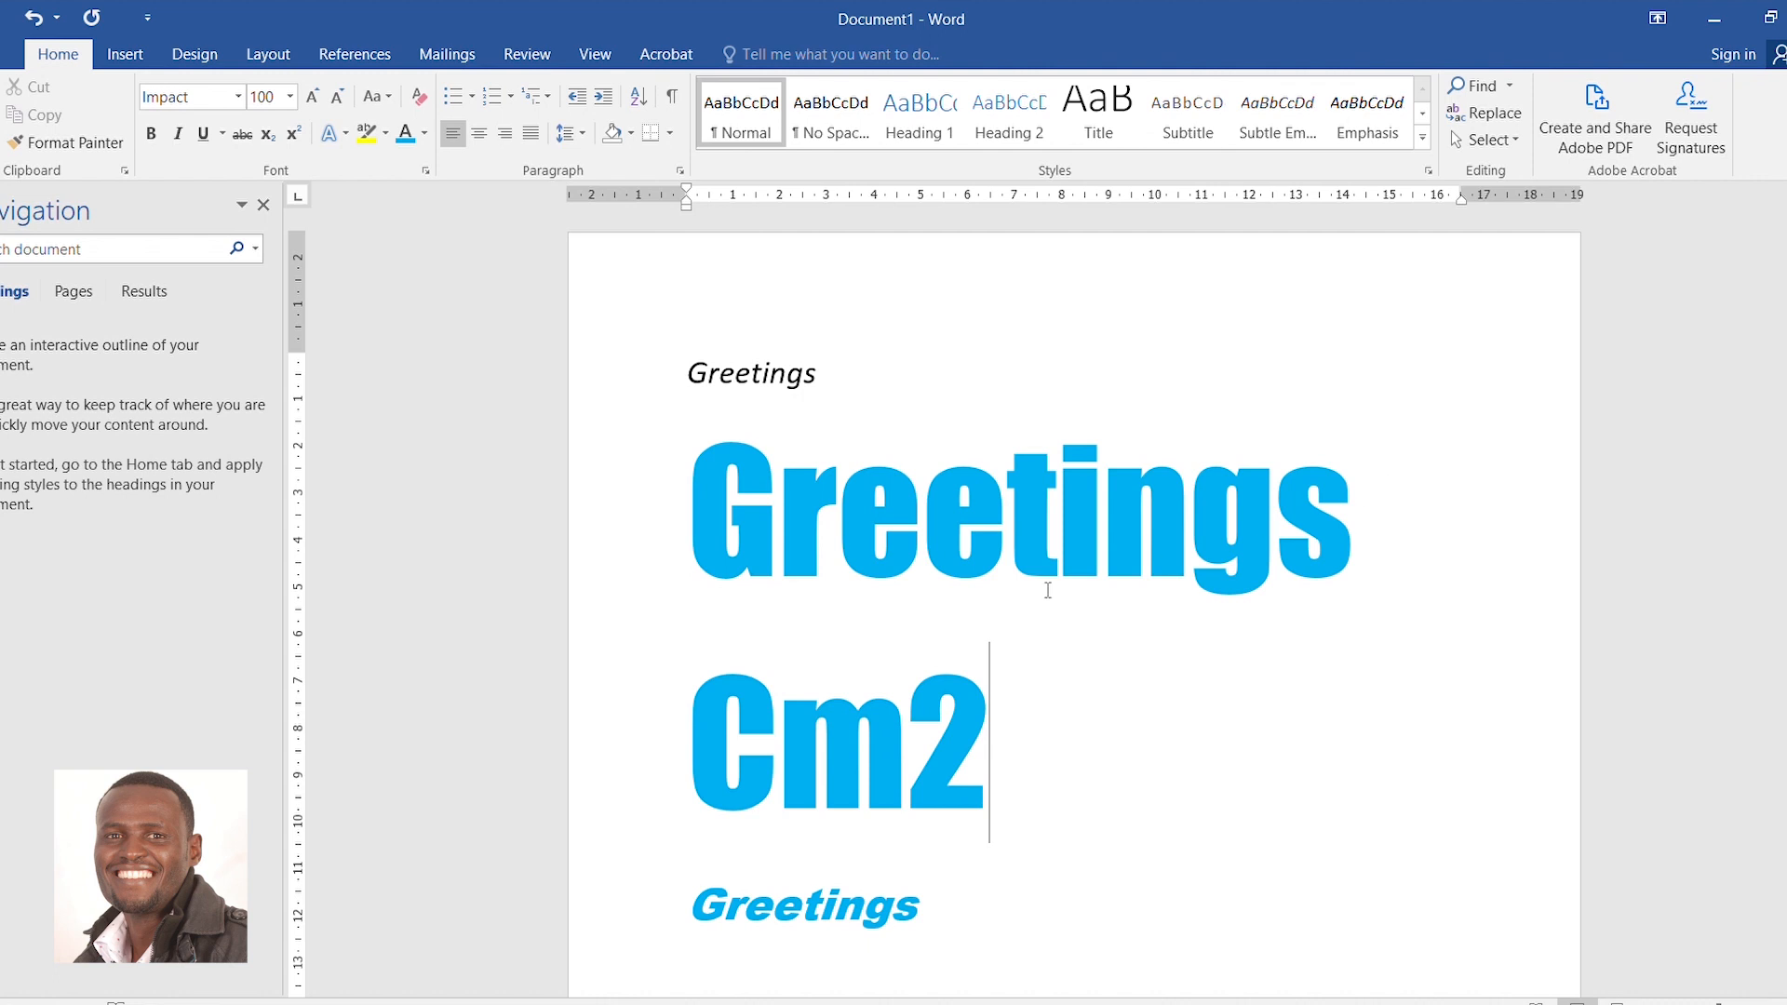
Try subscript on the 2 of "Cm2", and format it as superscript instead
left_click_drag(922, 720, 963, 712)
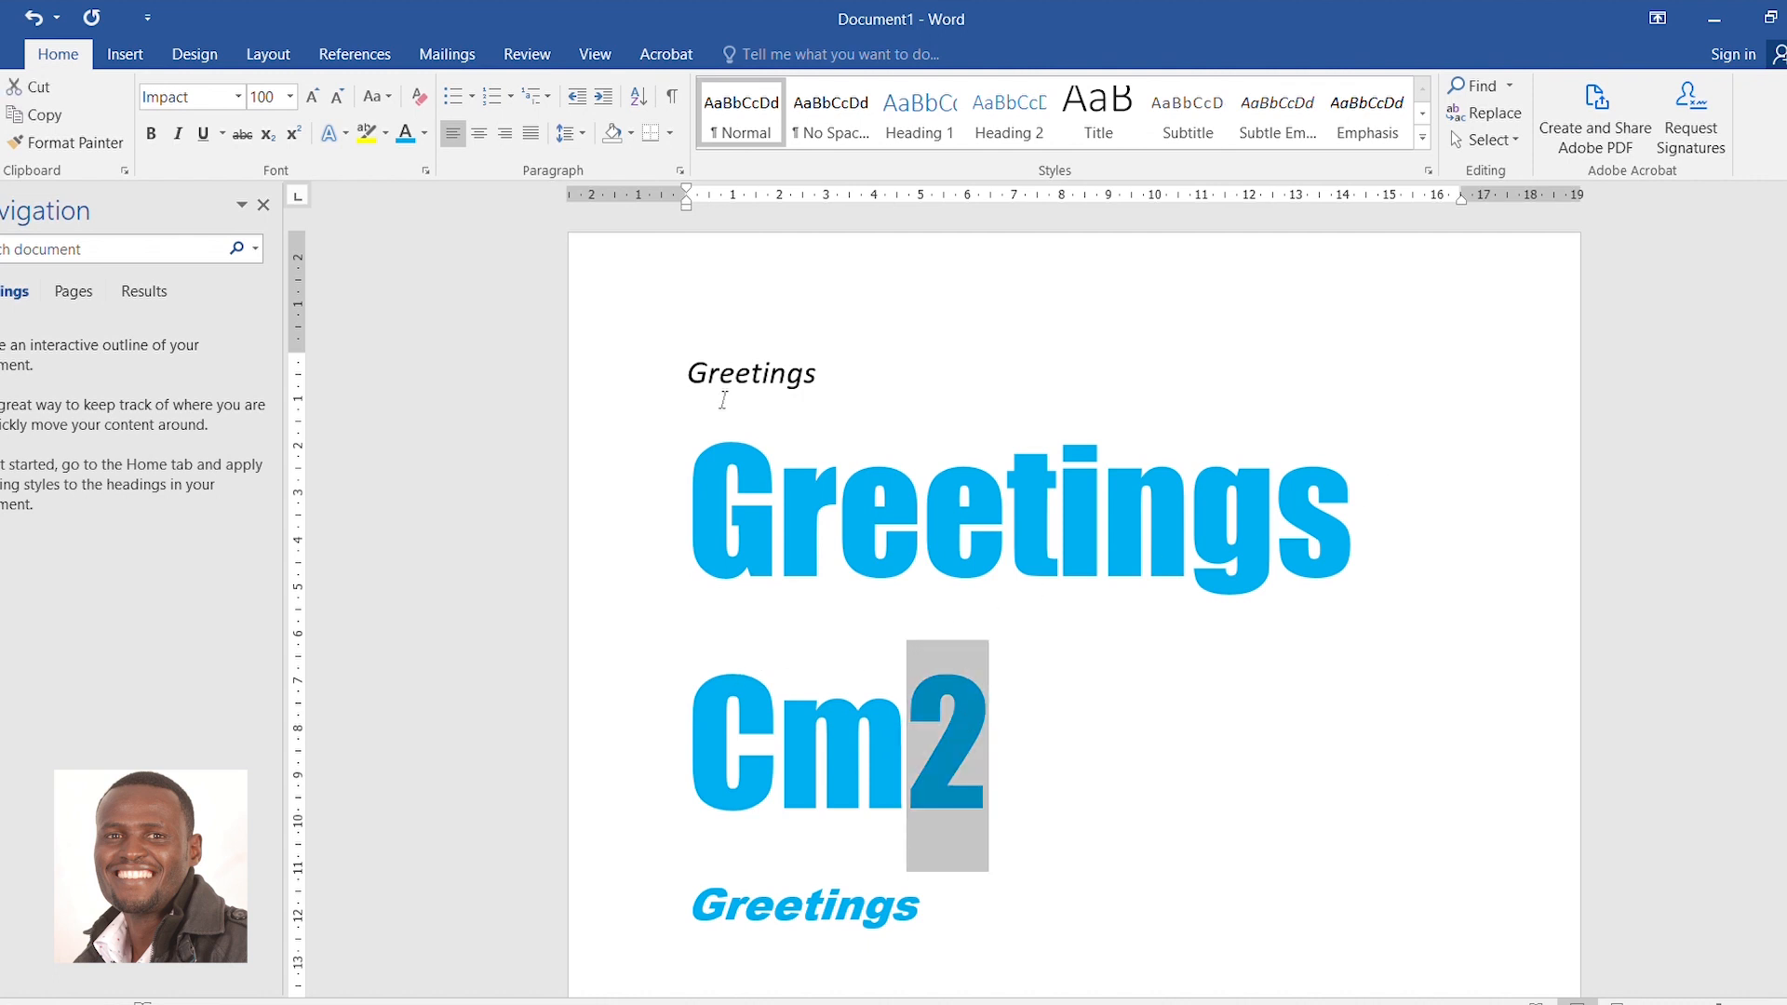
left_click(268, 134)
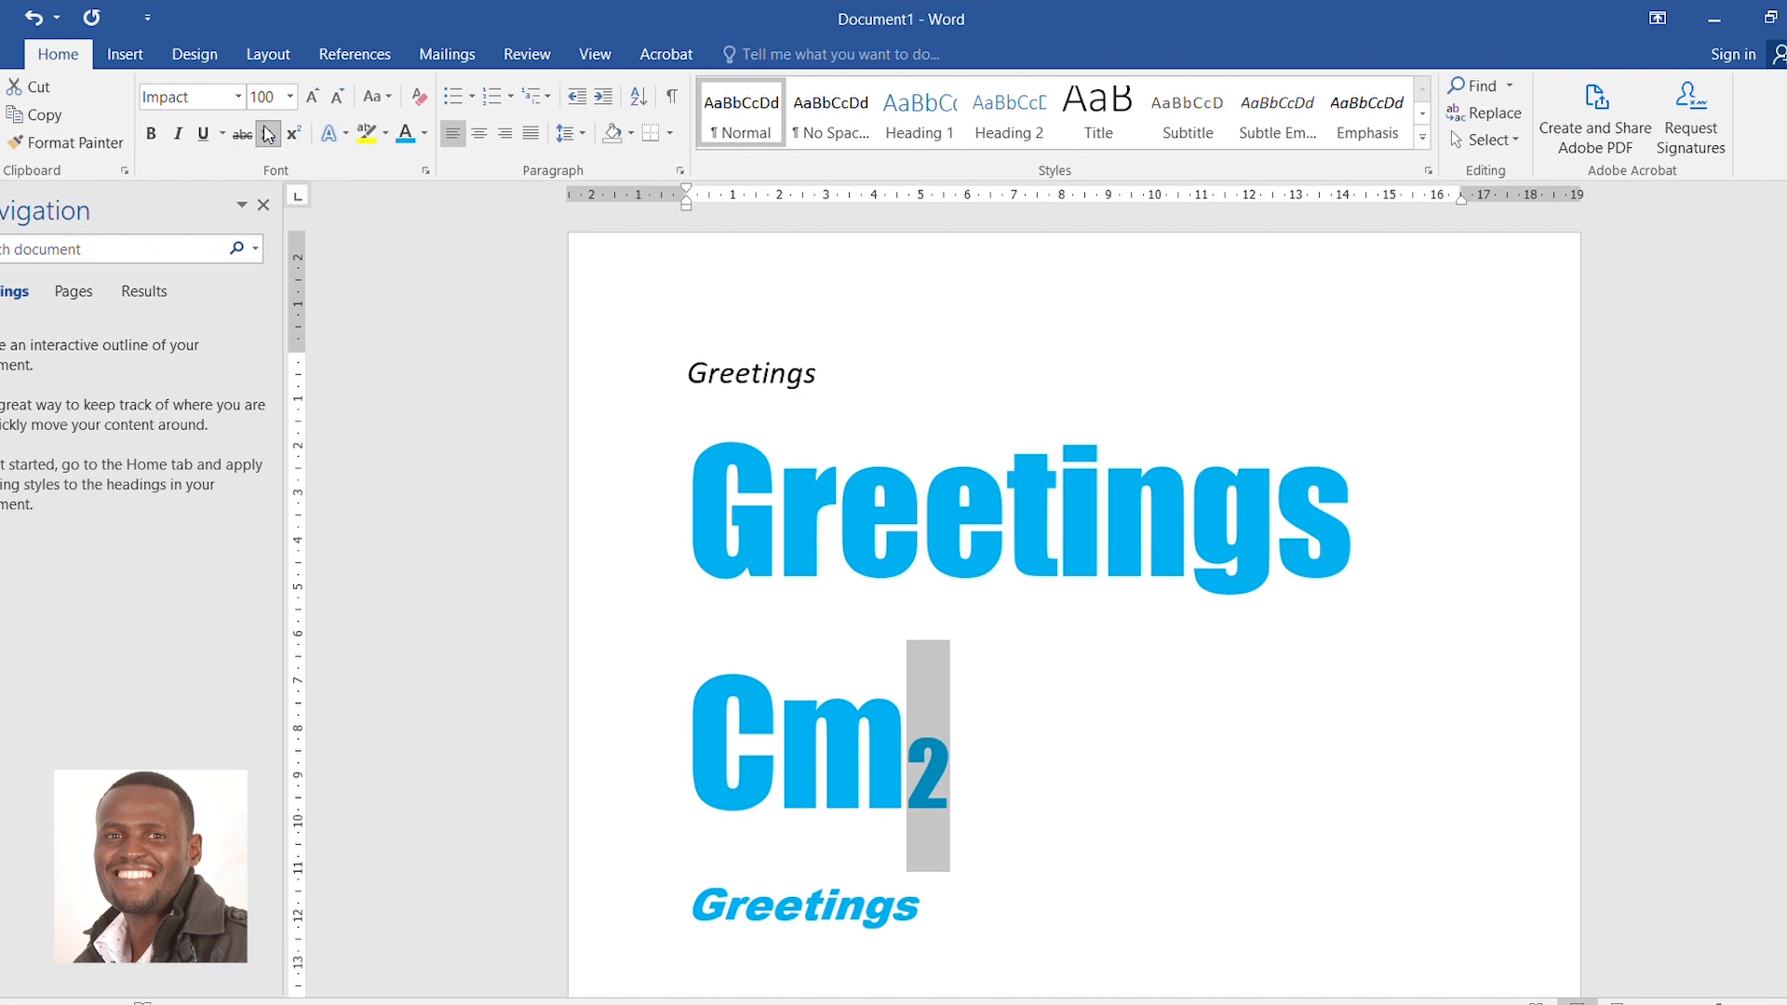
left_click(267, 134)
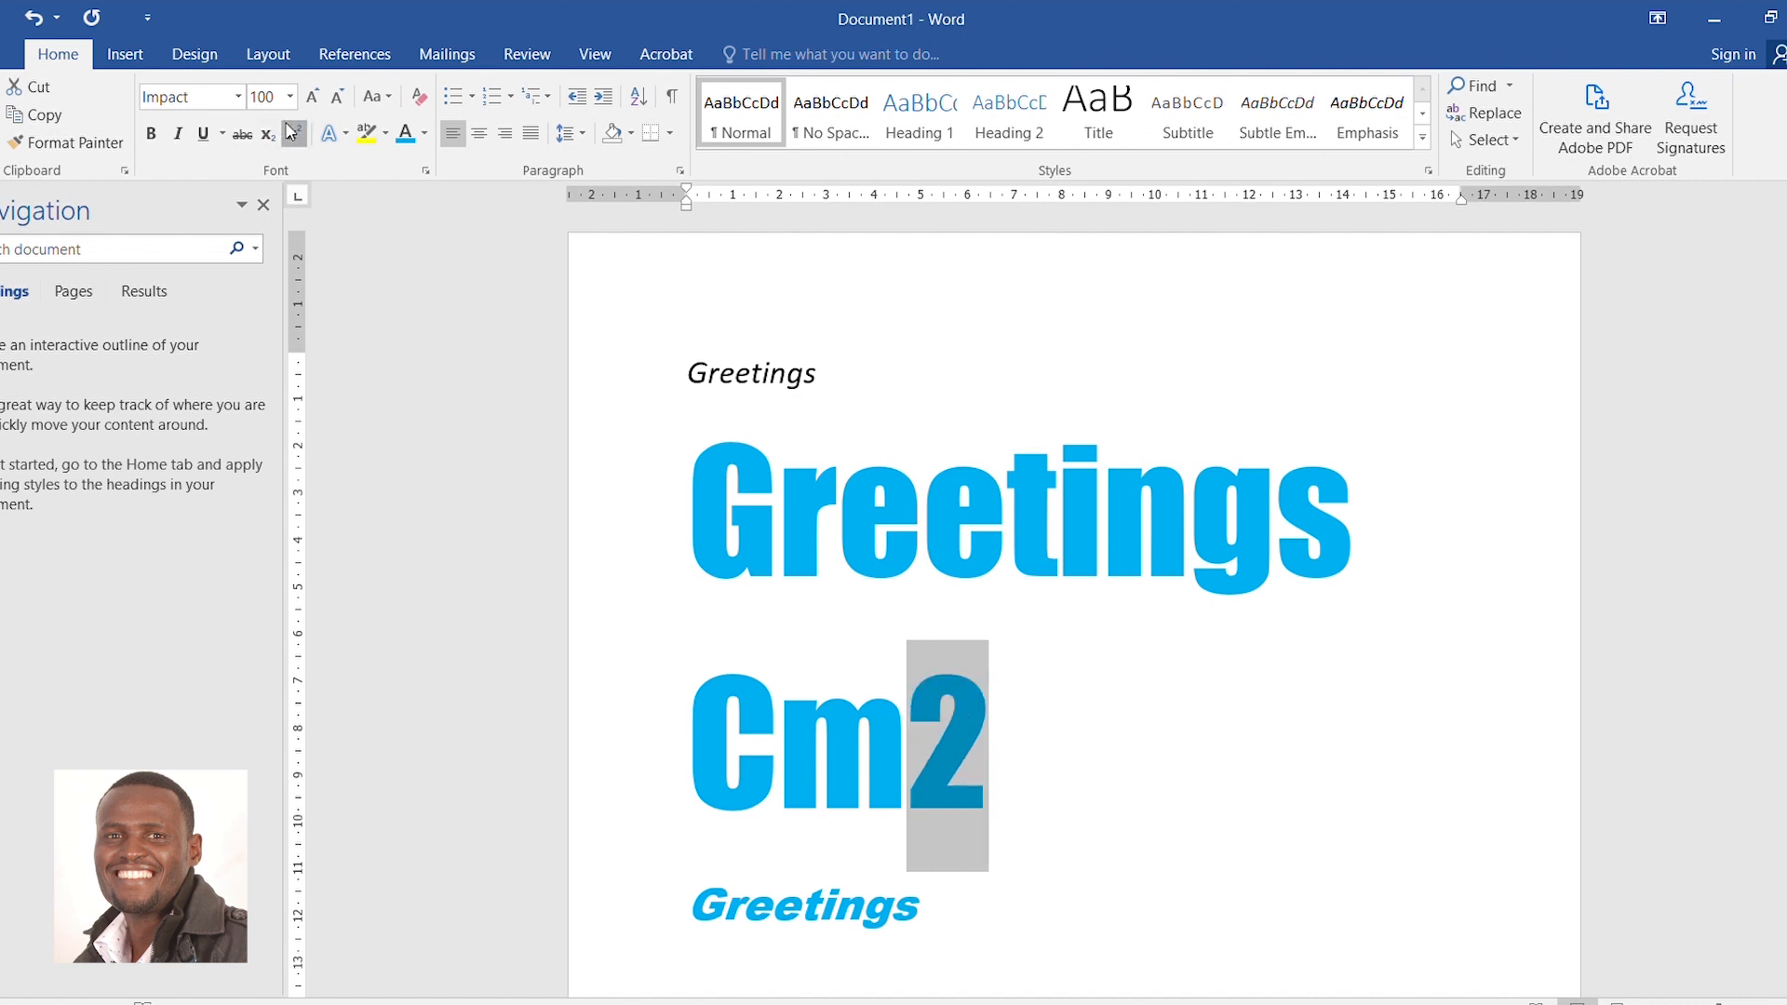
left_click(292, 132)
Insert "H2O" and a space before "Cm²", and format the 2 in "H2O" as subscript
left_click(690, 713)
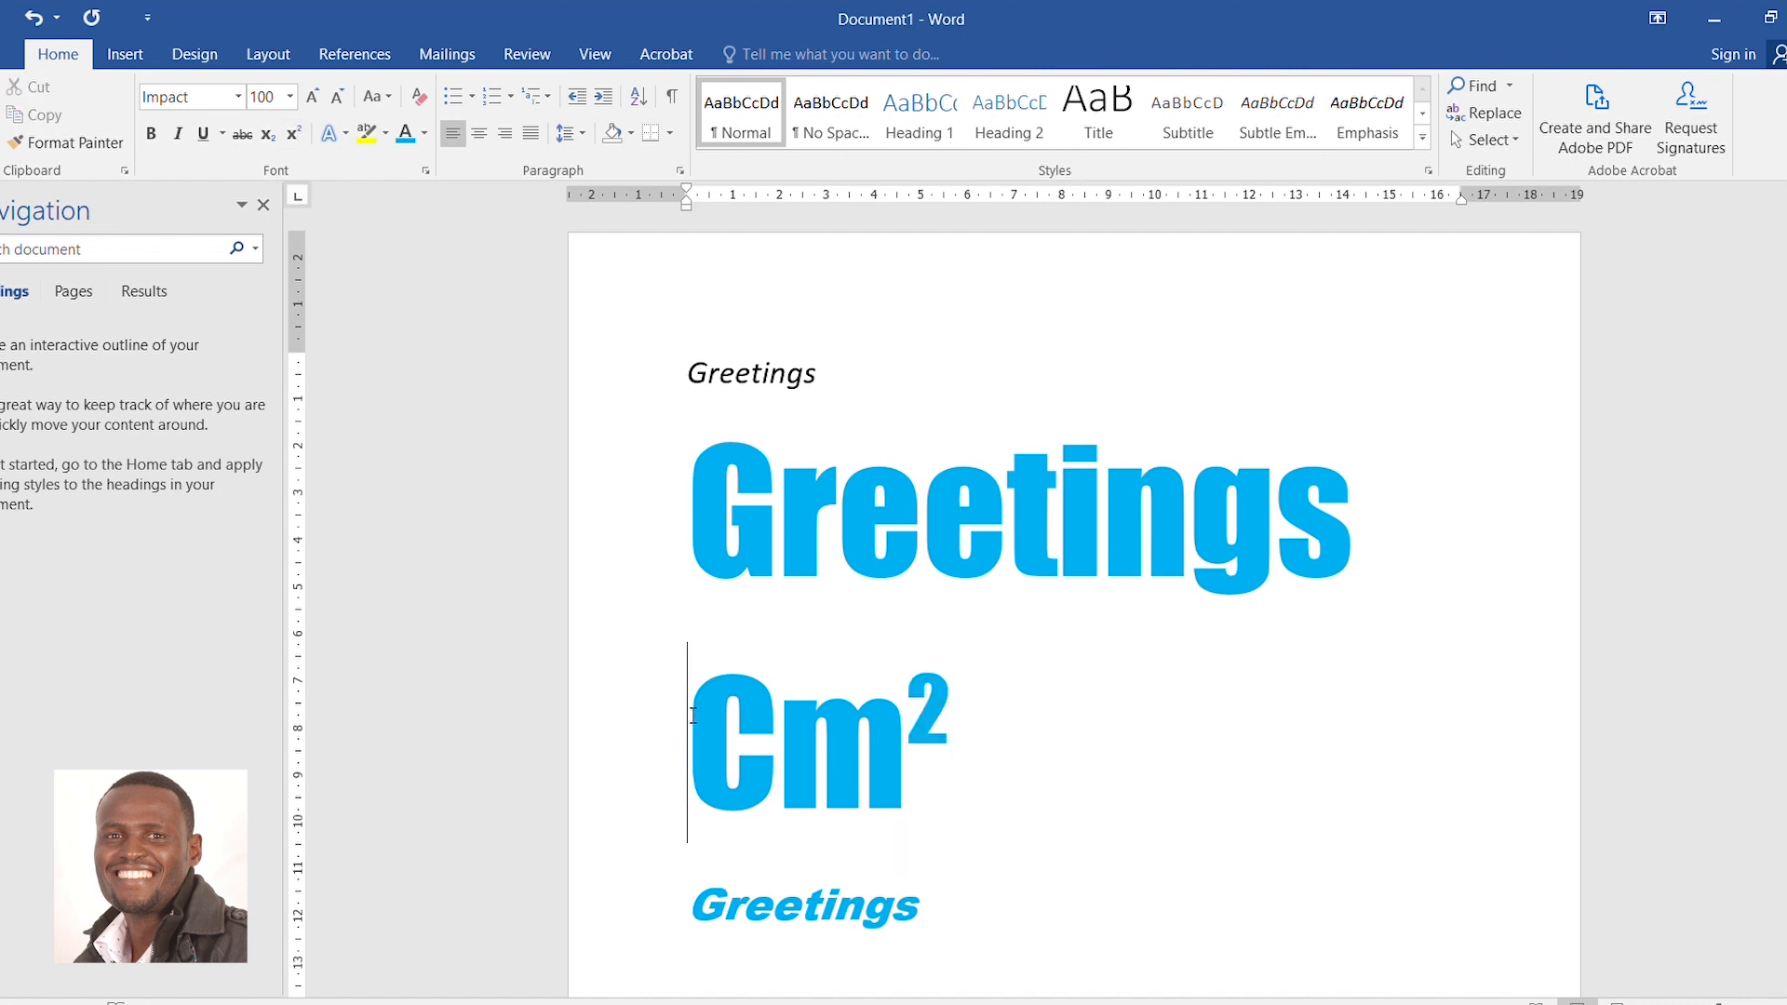
type("H2")
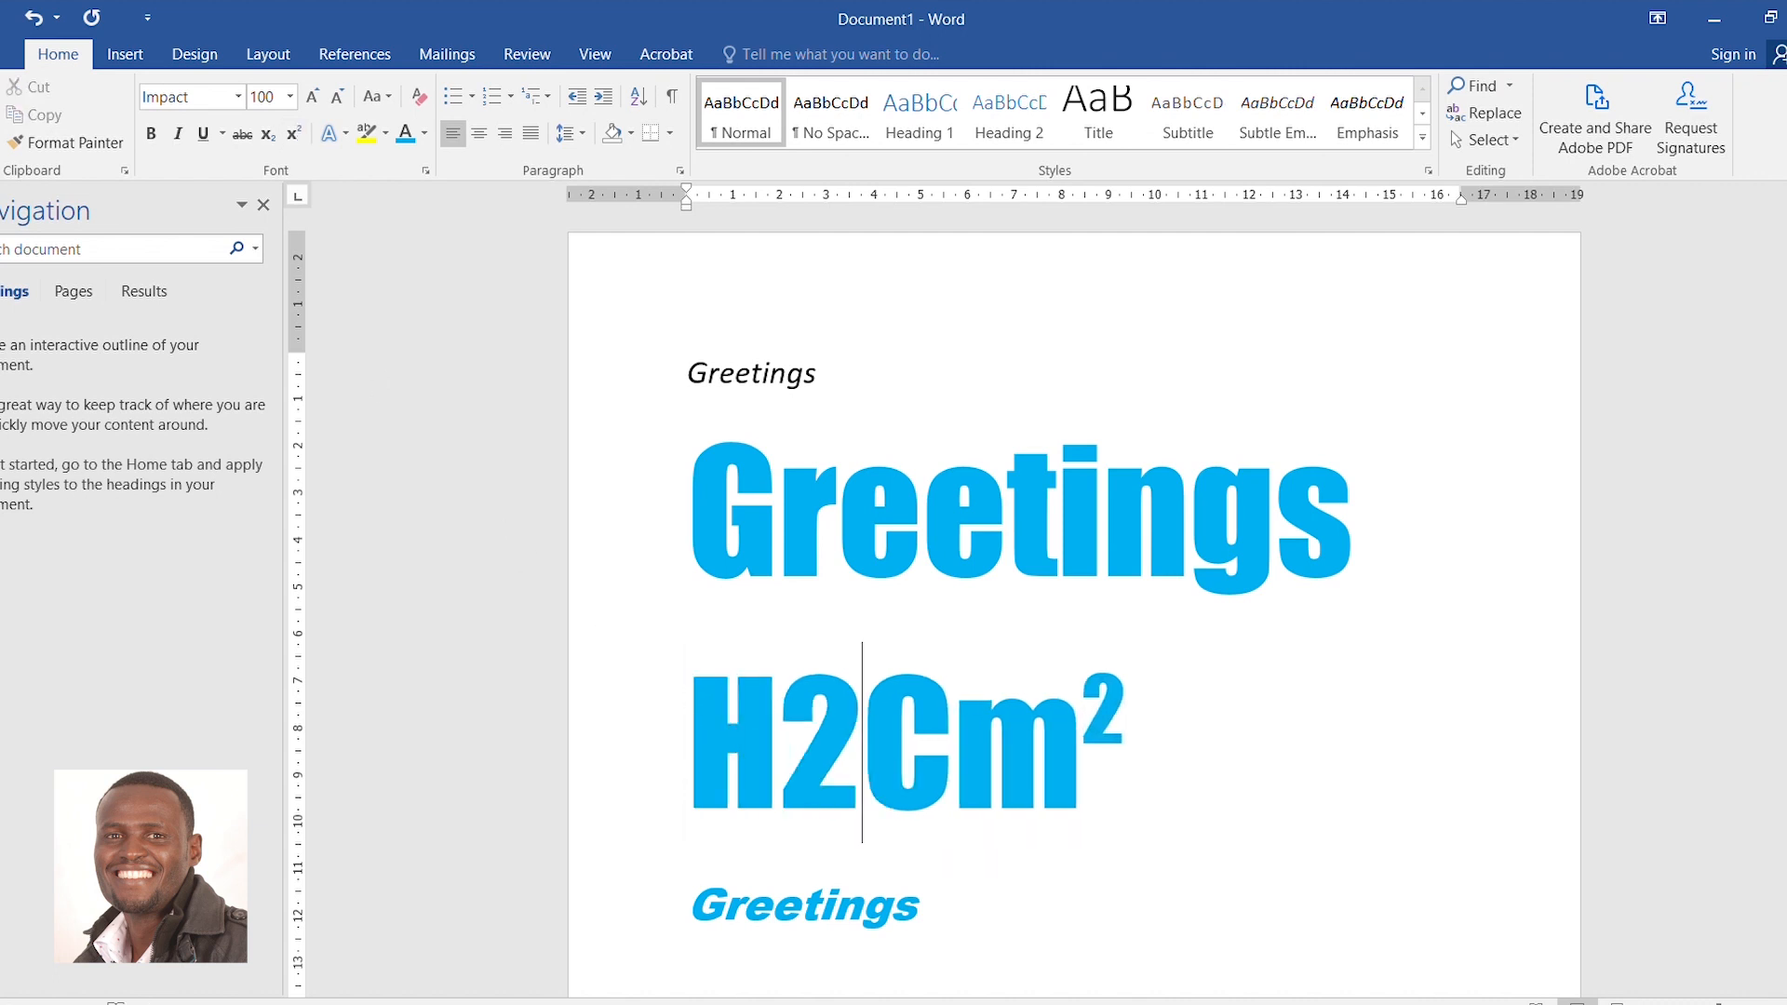
type("0")
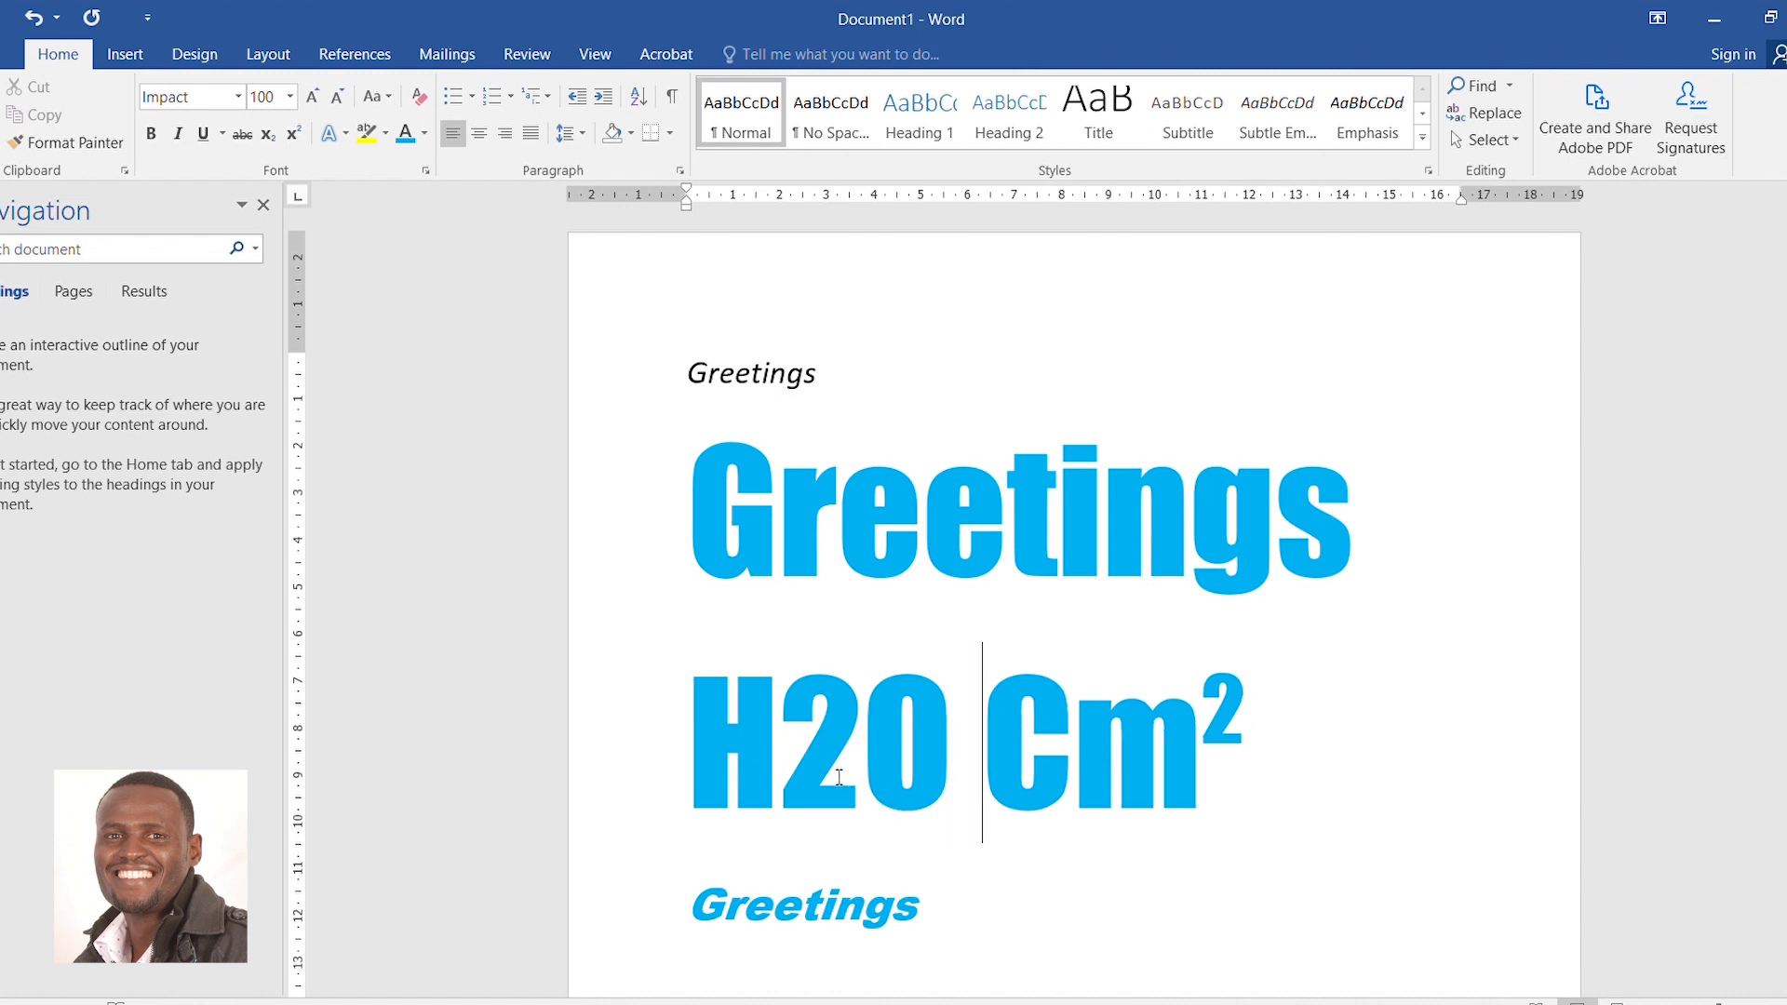
left_click_drag(859, 793, 789, 768)
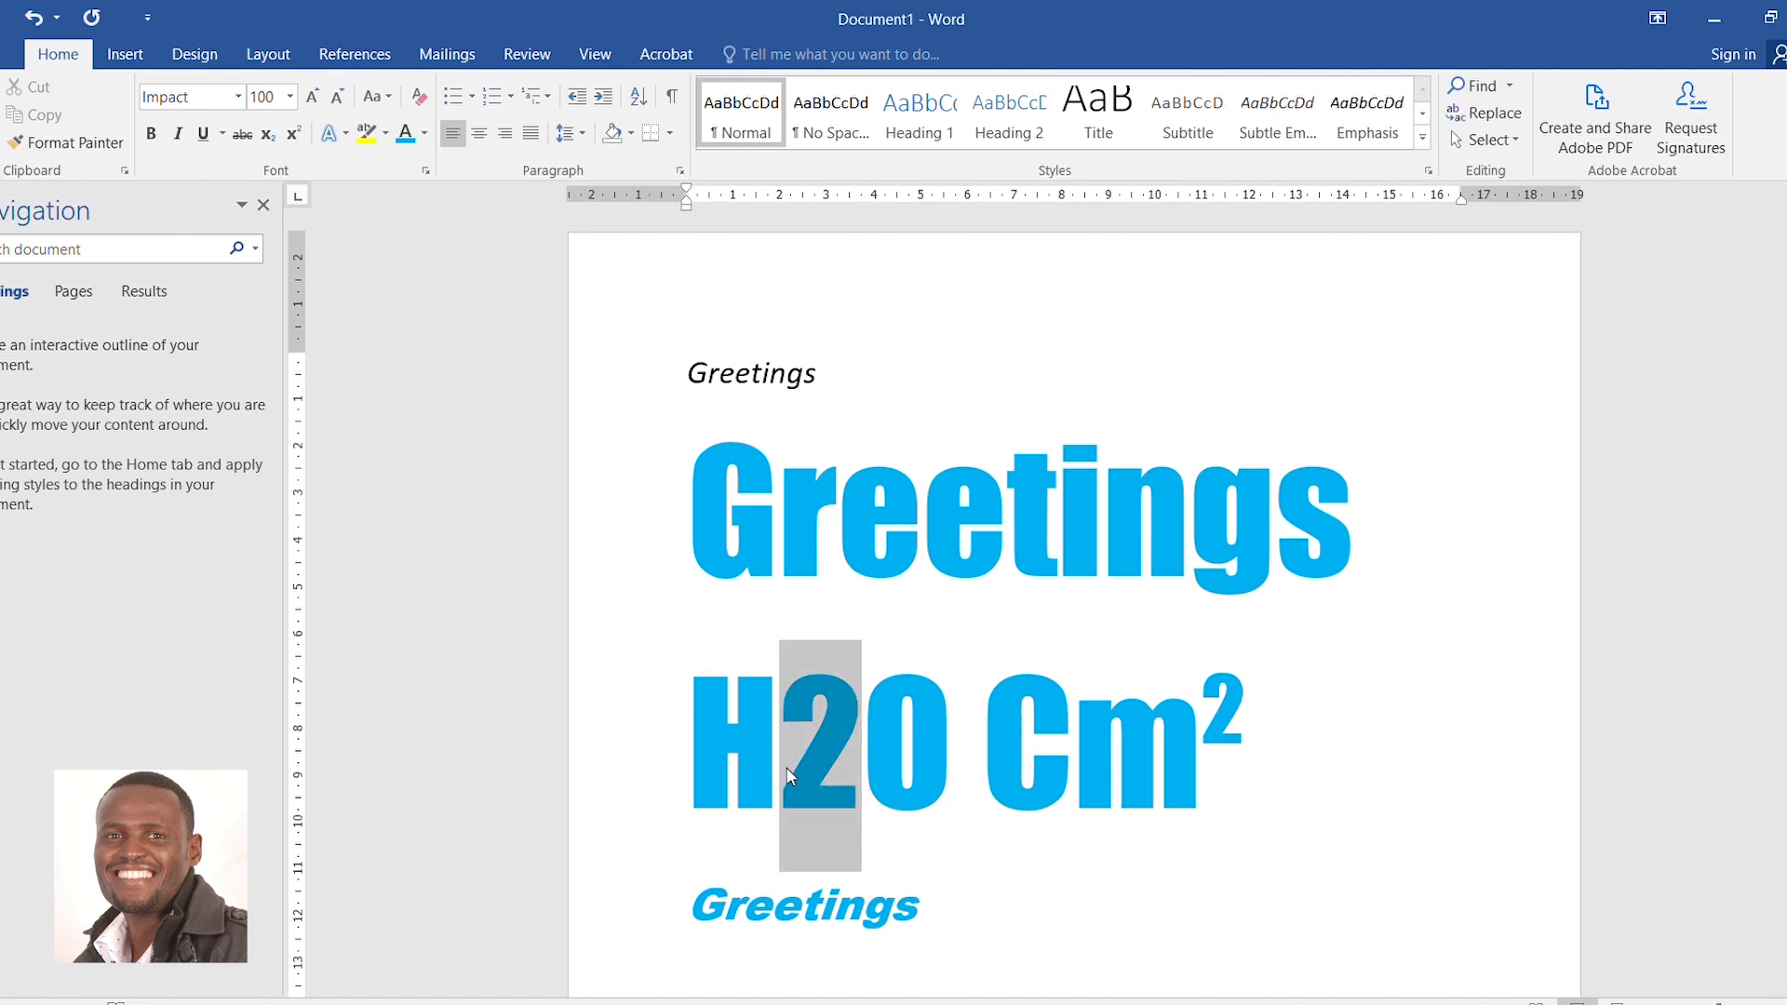
left_click(268, 134)
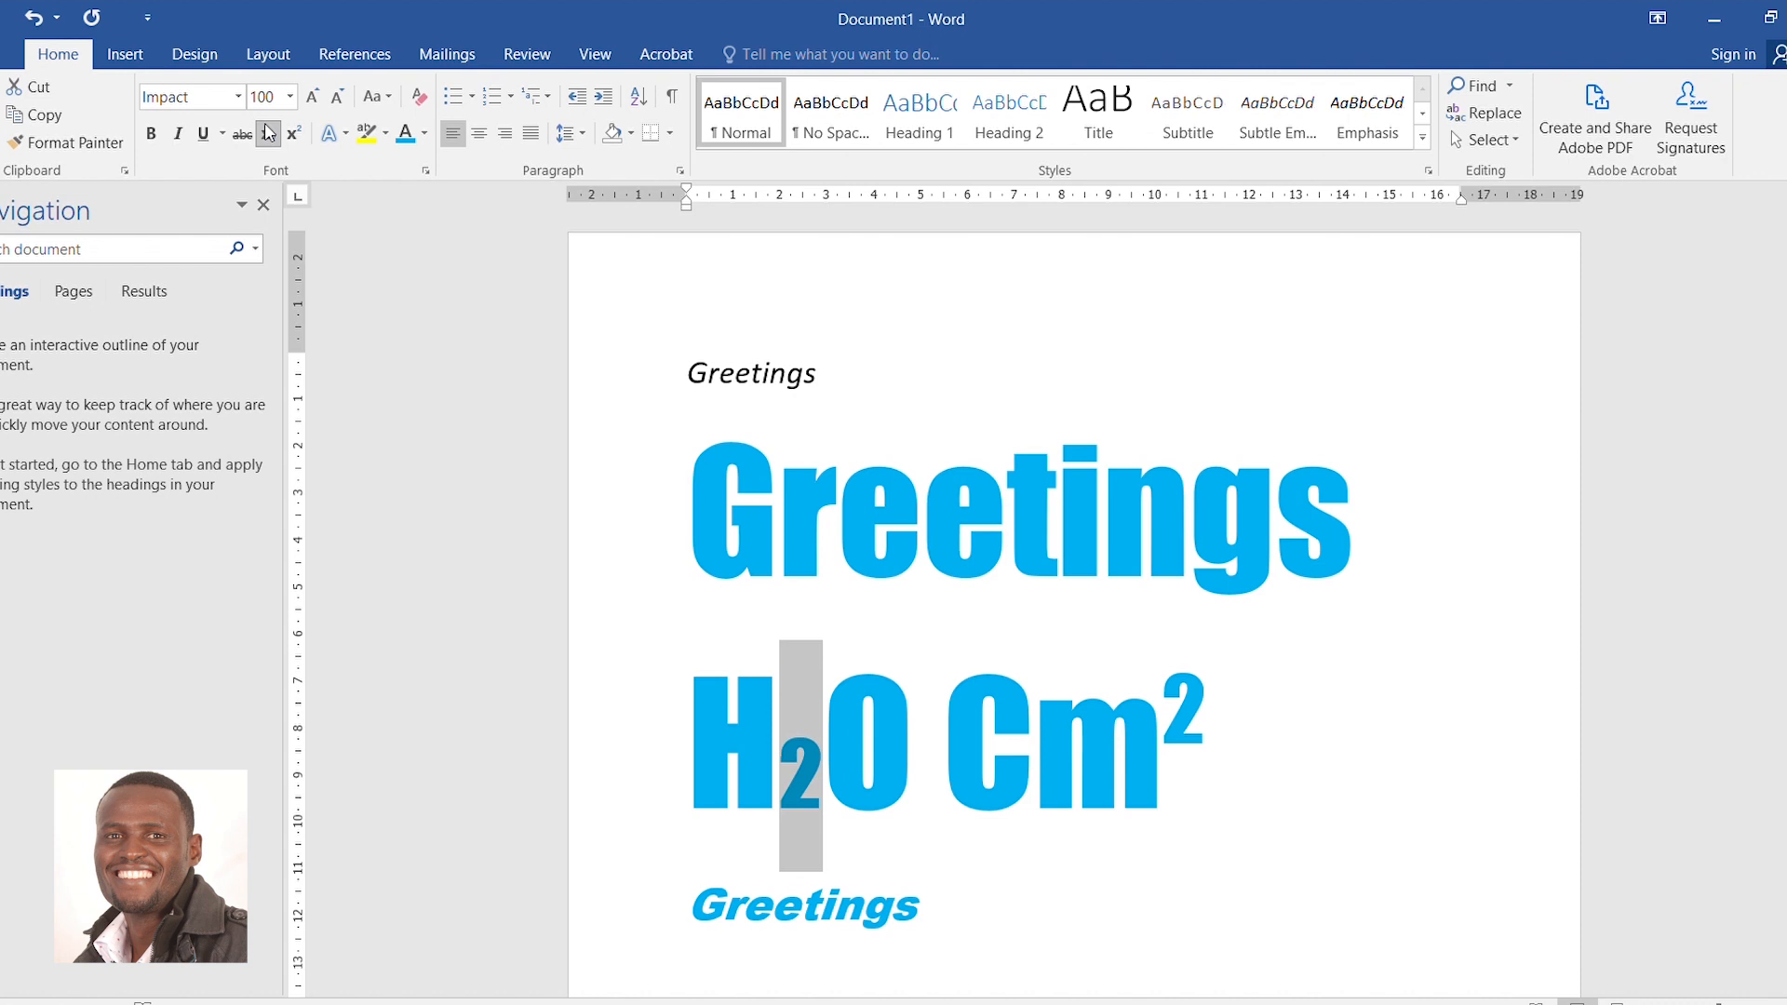
left_click(843, 758)
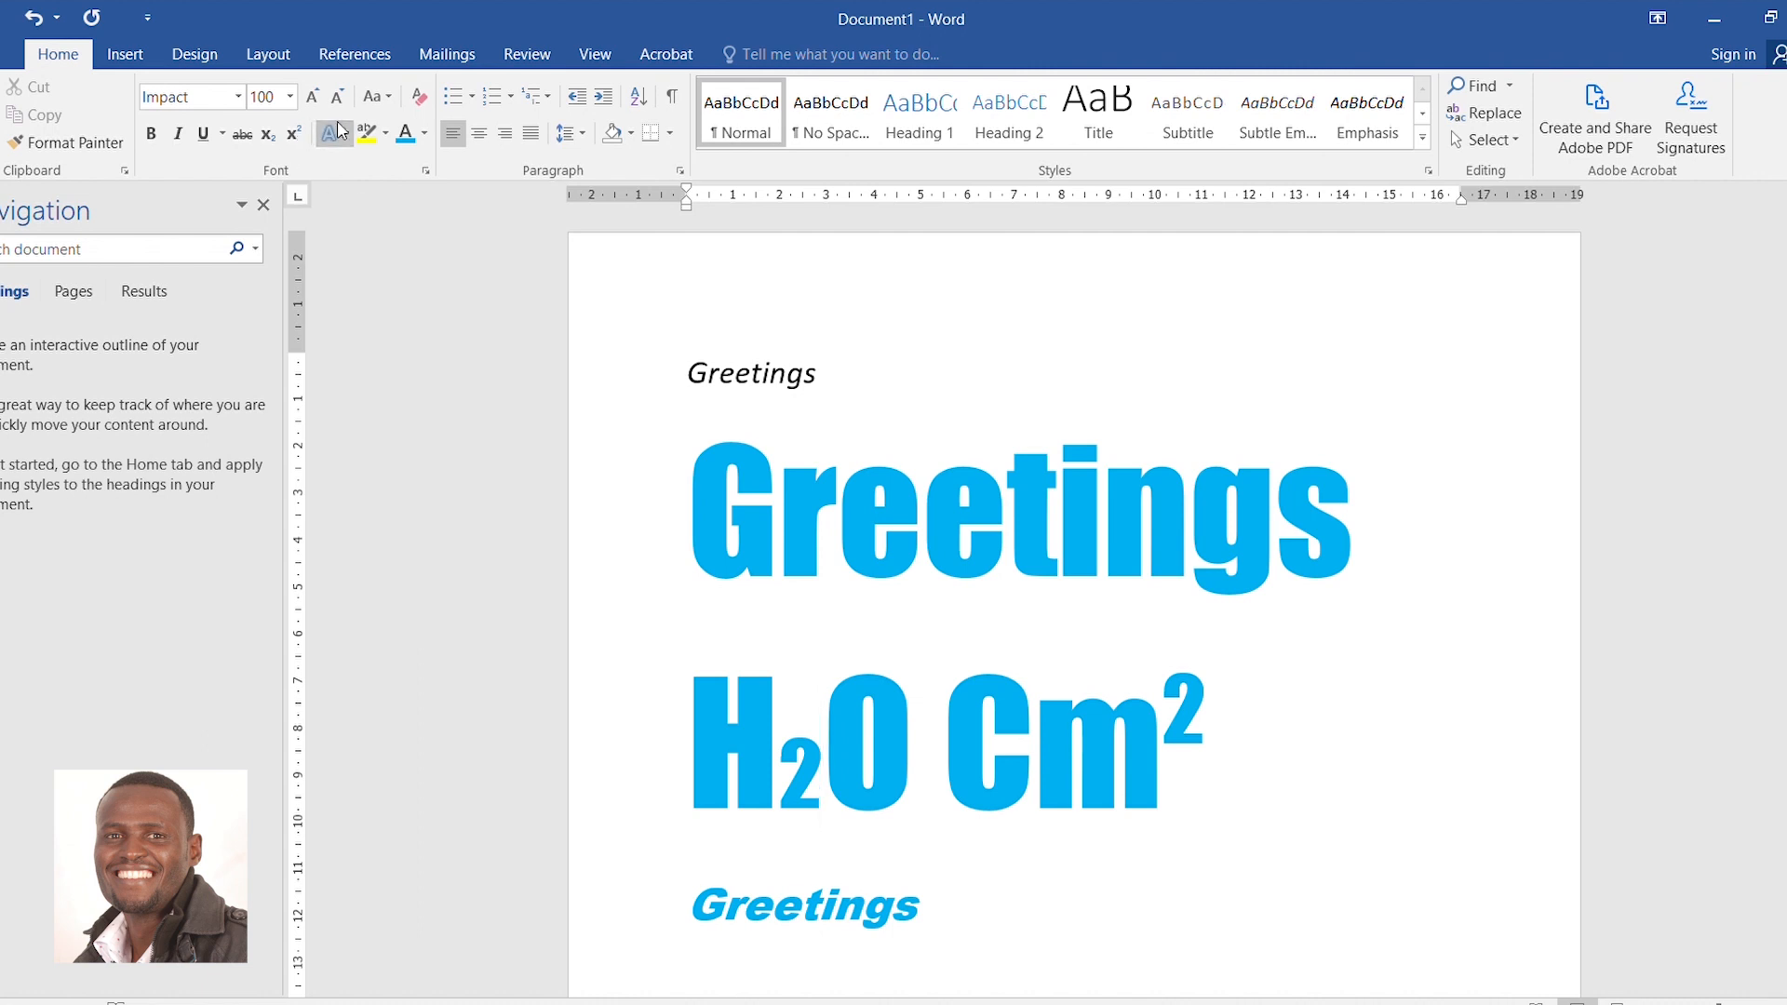
Apply the white-filled text effect with orange outline and hard orange shadow to the large blue second-line "Greetings"
left_click_drag(701, 487, 1350, 540)
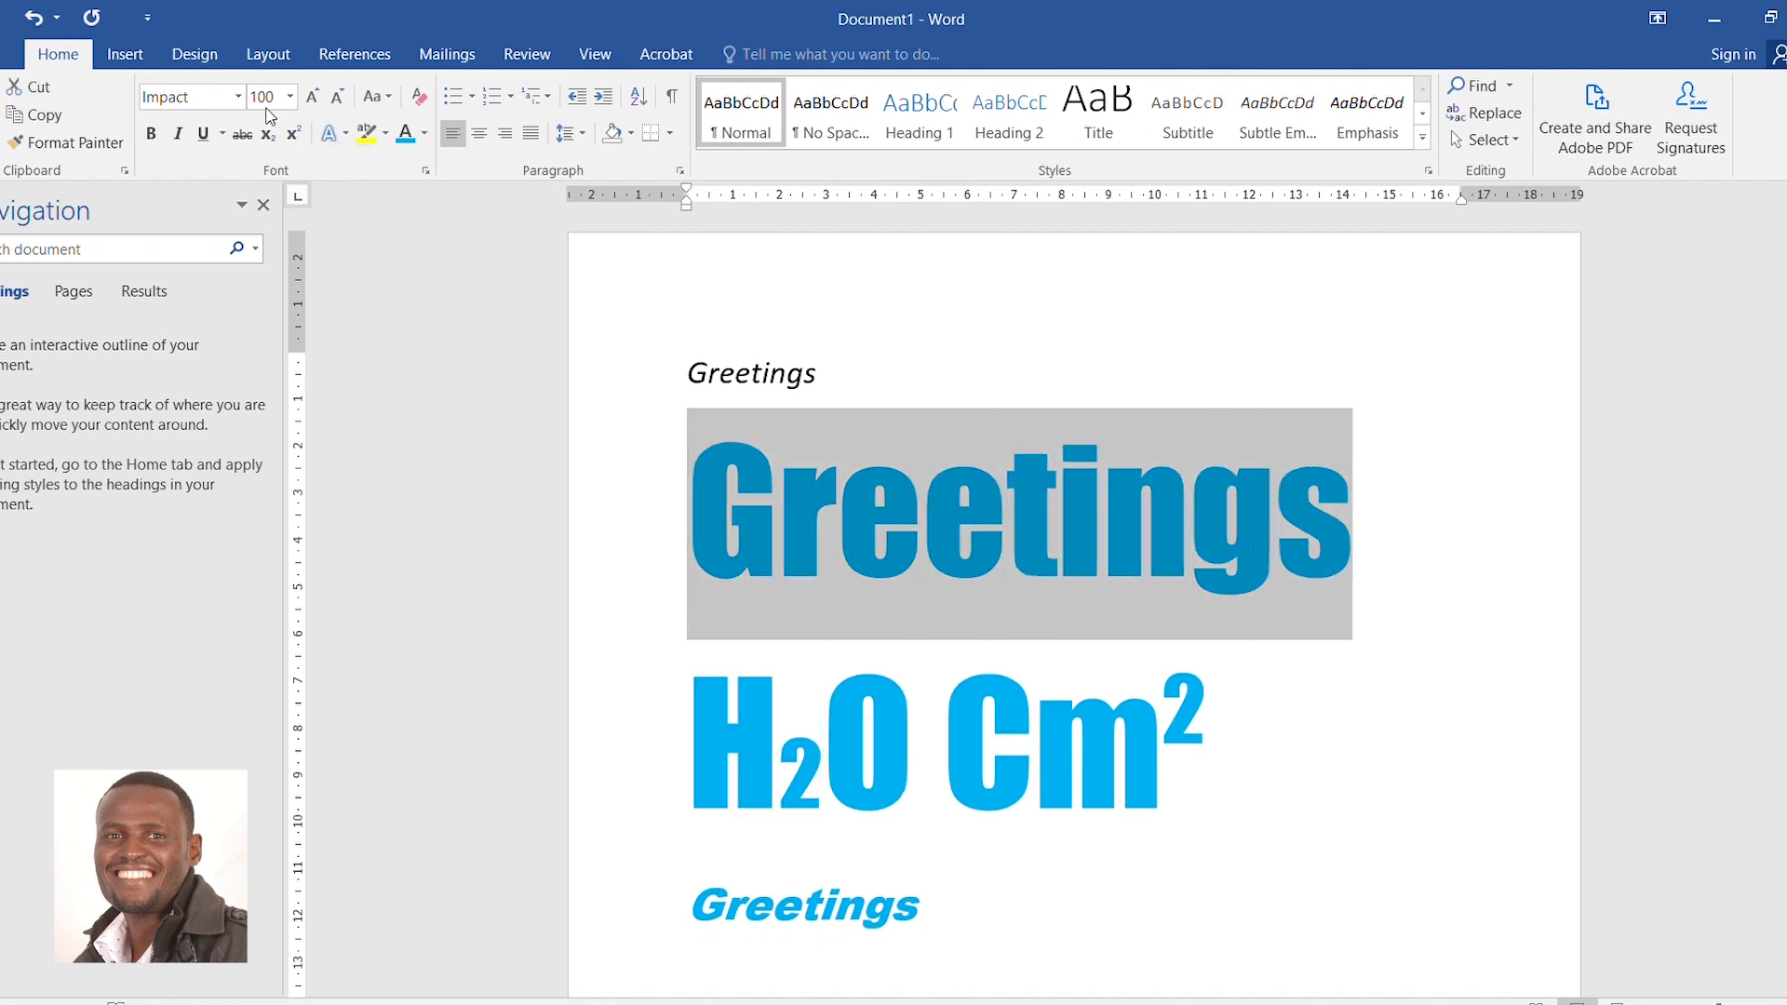
left_click(342, 136)
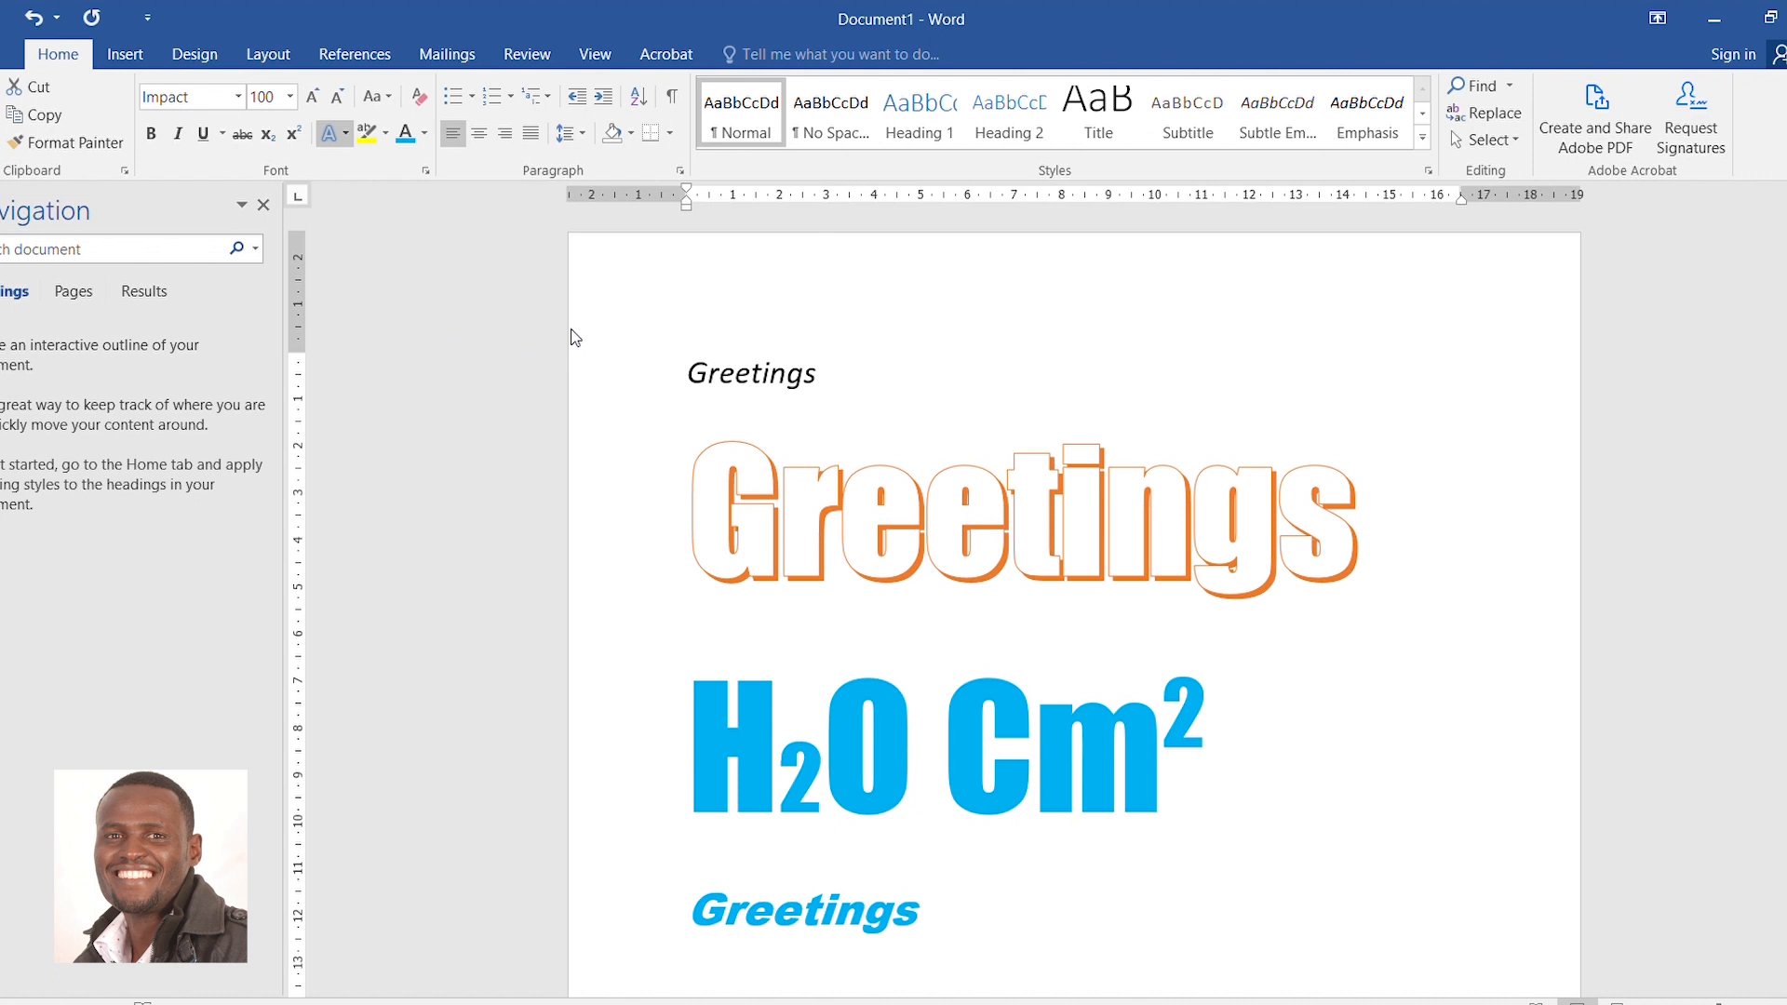
left_click(638, 453)
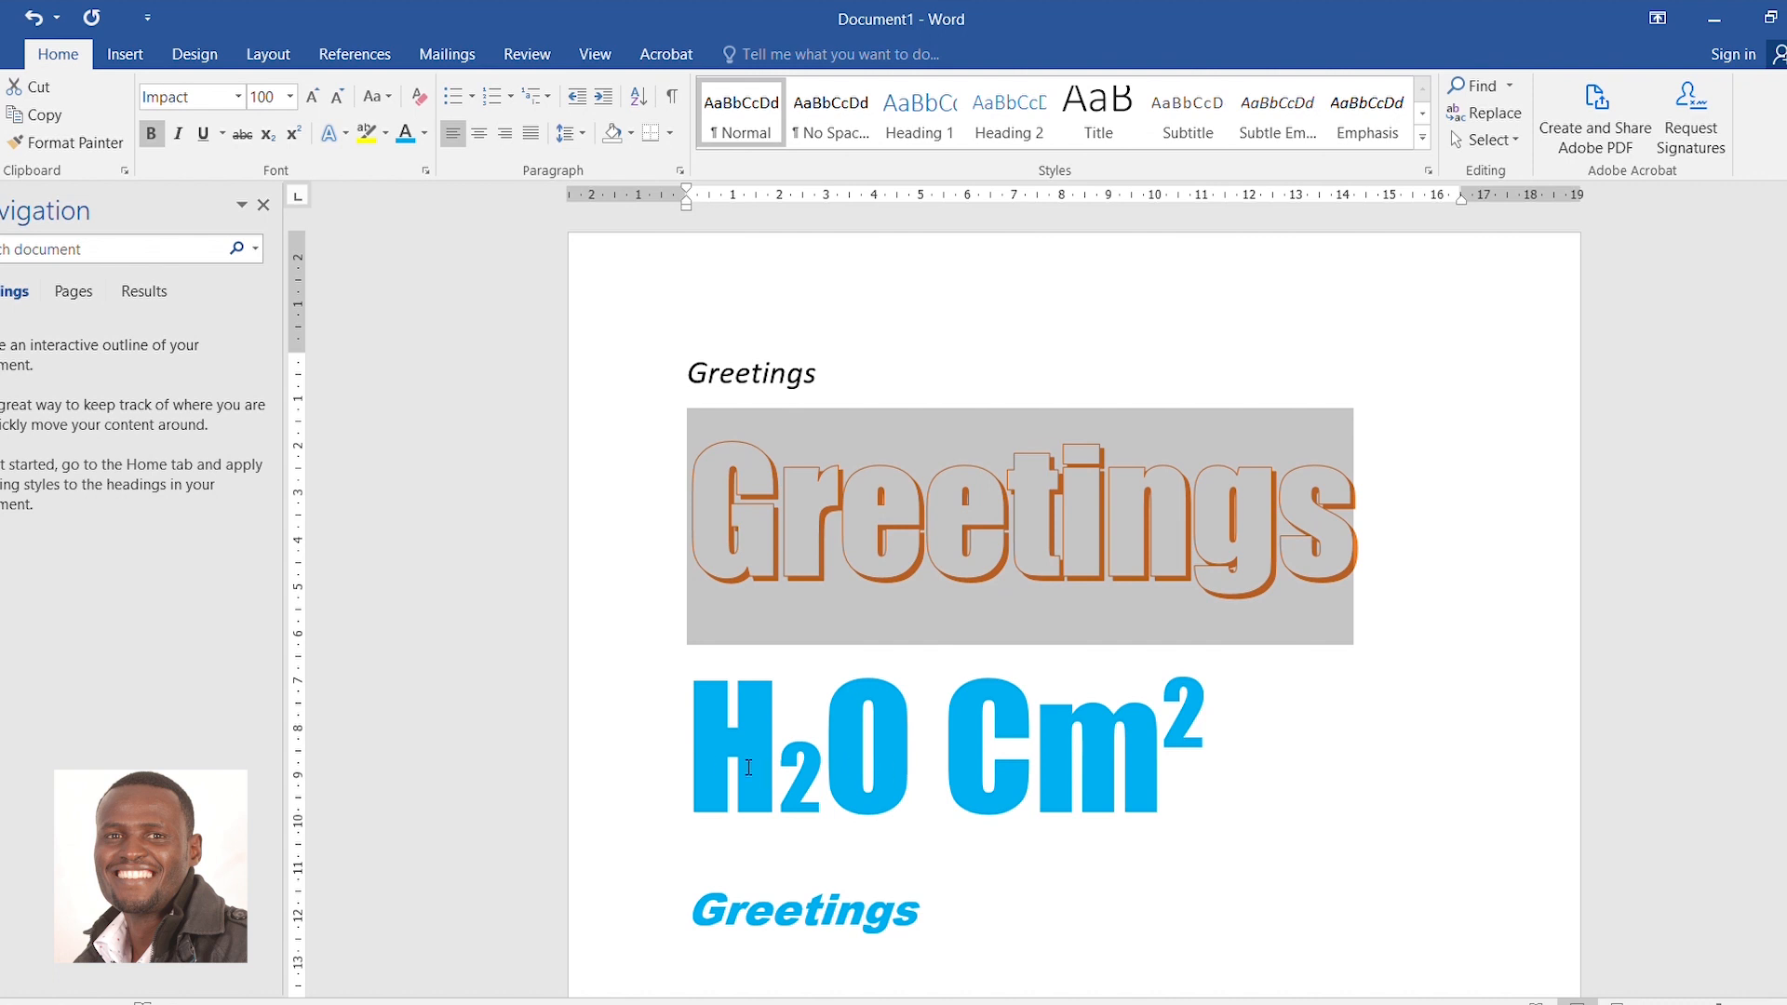
Duplicate the first-line italic "Greetings" onto a new line directly below it, leaving a blank line above the large outlined word
left_click(841, 373)
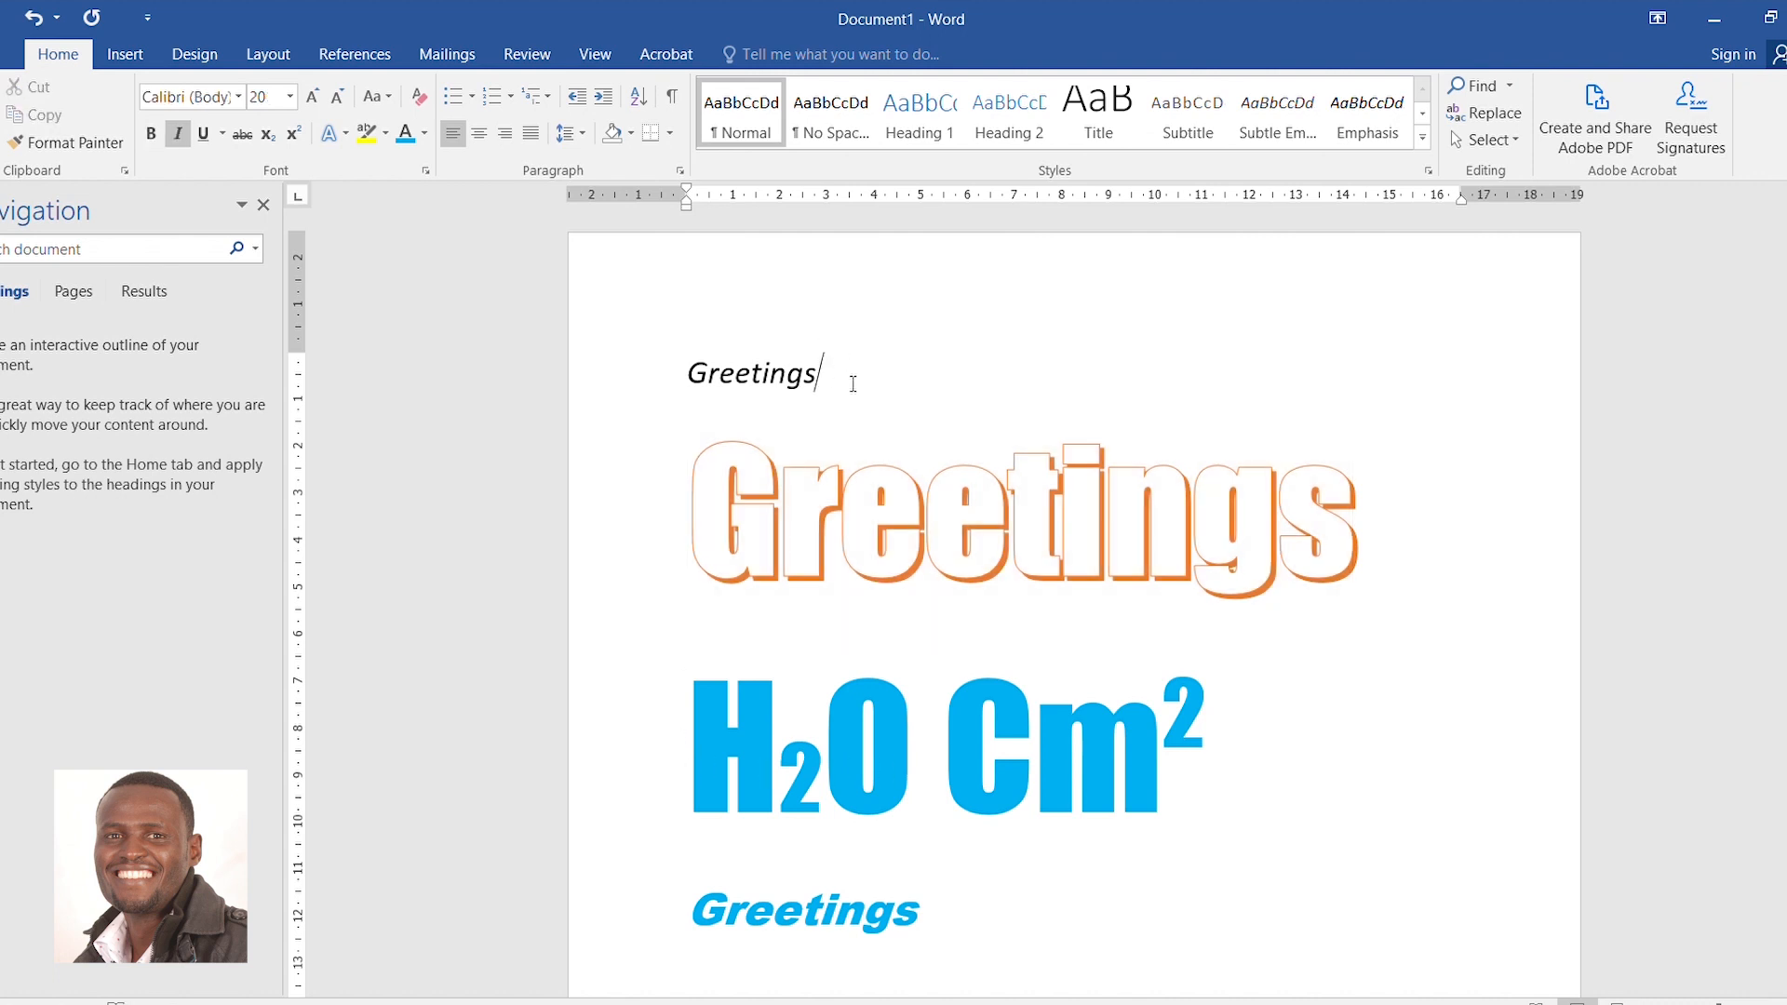
key("Return")
left_click_drag(684, 371, 838, 374)
left_click(831, 373)
left_click_drag(832, 373, 687, 373)
key("ctrl+c")
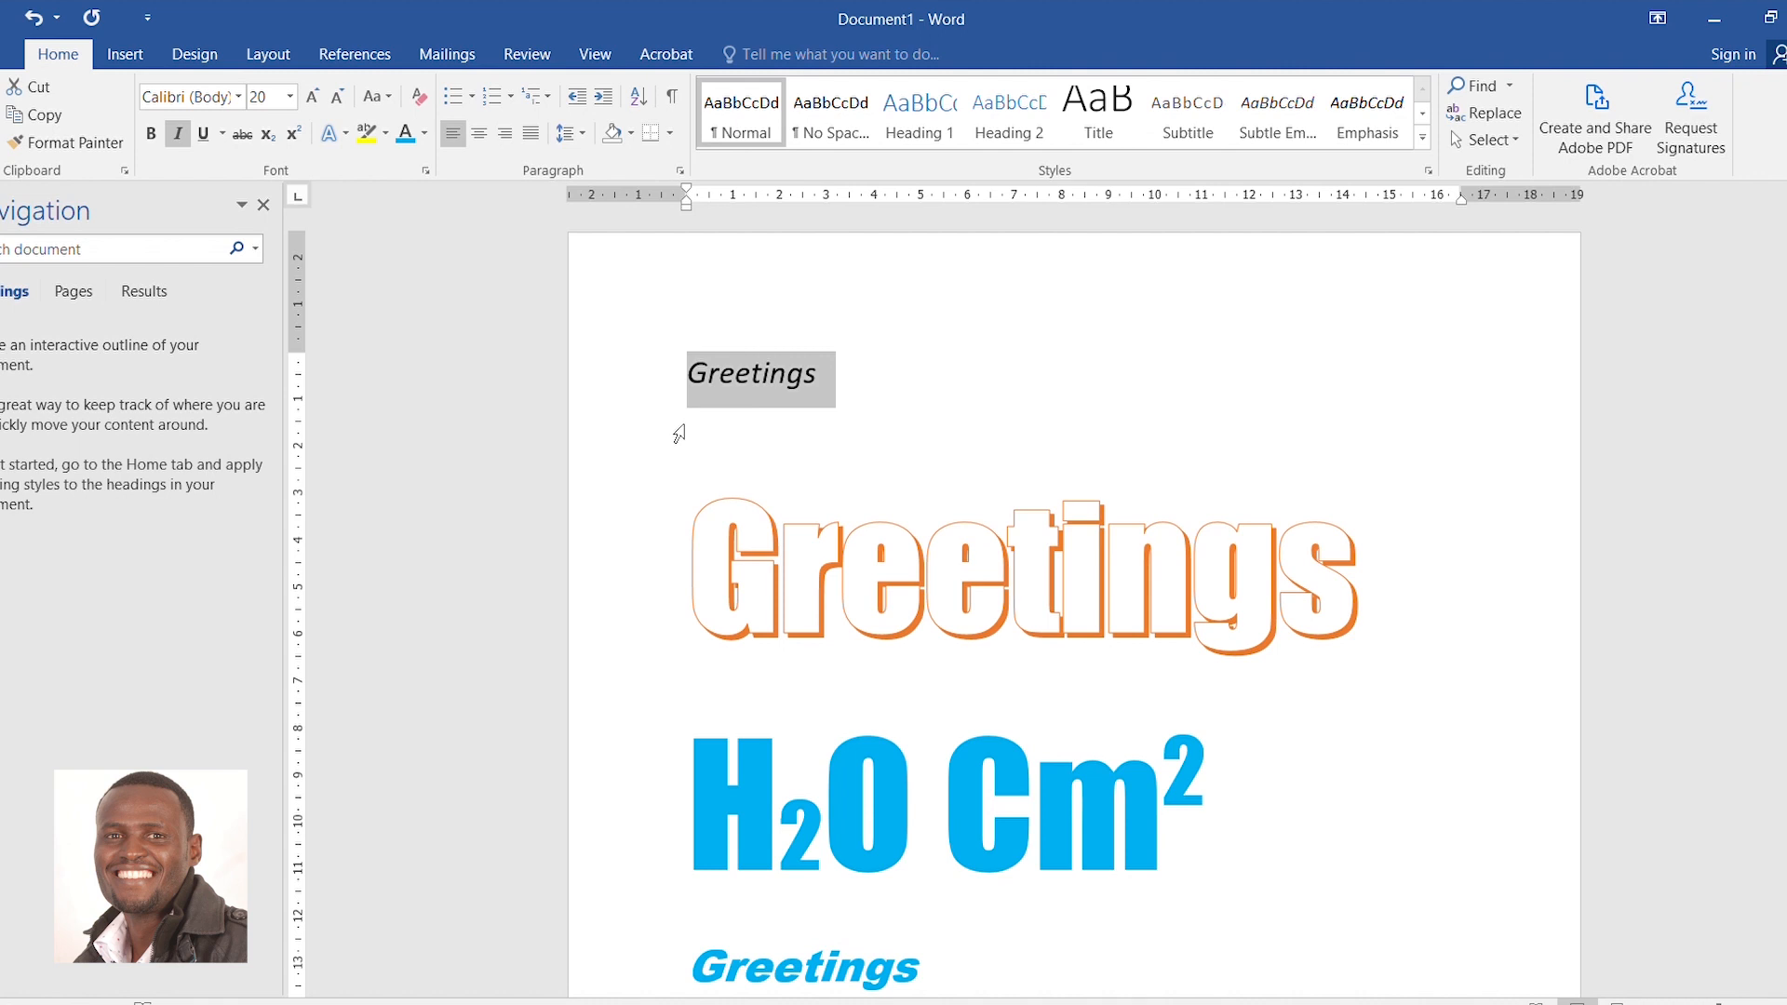
left_click(825, 384)
key("Return")
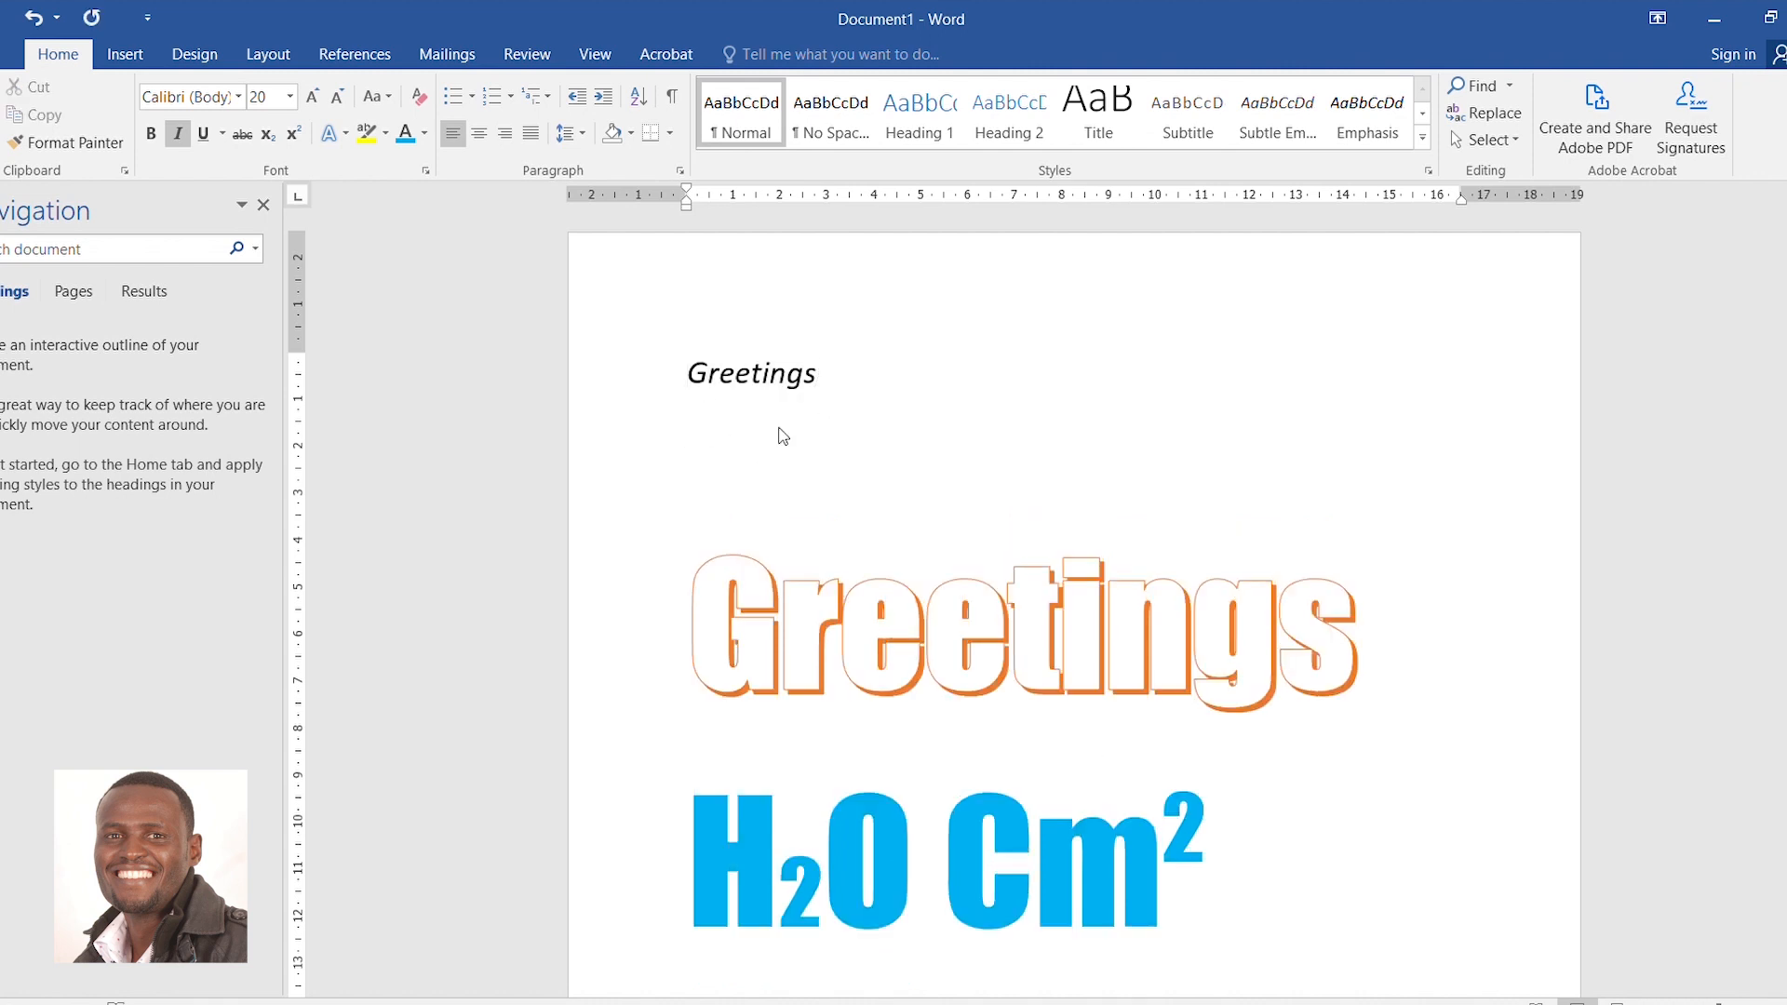
key("ctrl+v")
key("BackSpace")
Highlight the duplicated italic "Greetings" on the second line in yellow
left_click_drag(701, 440, 854, 437)
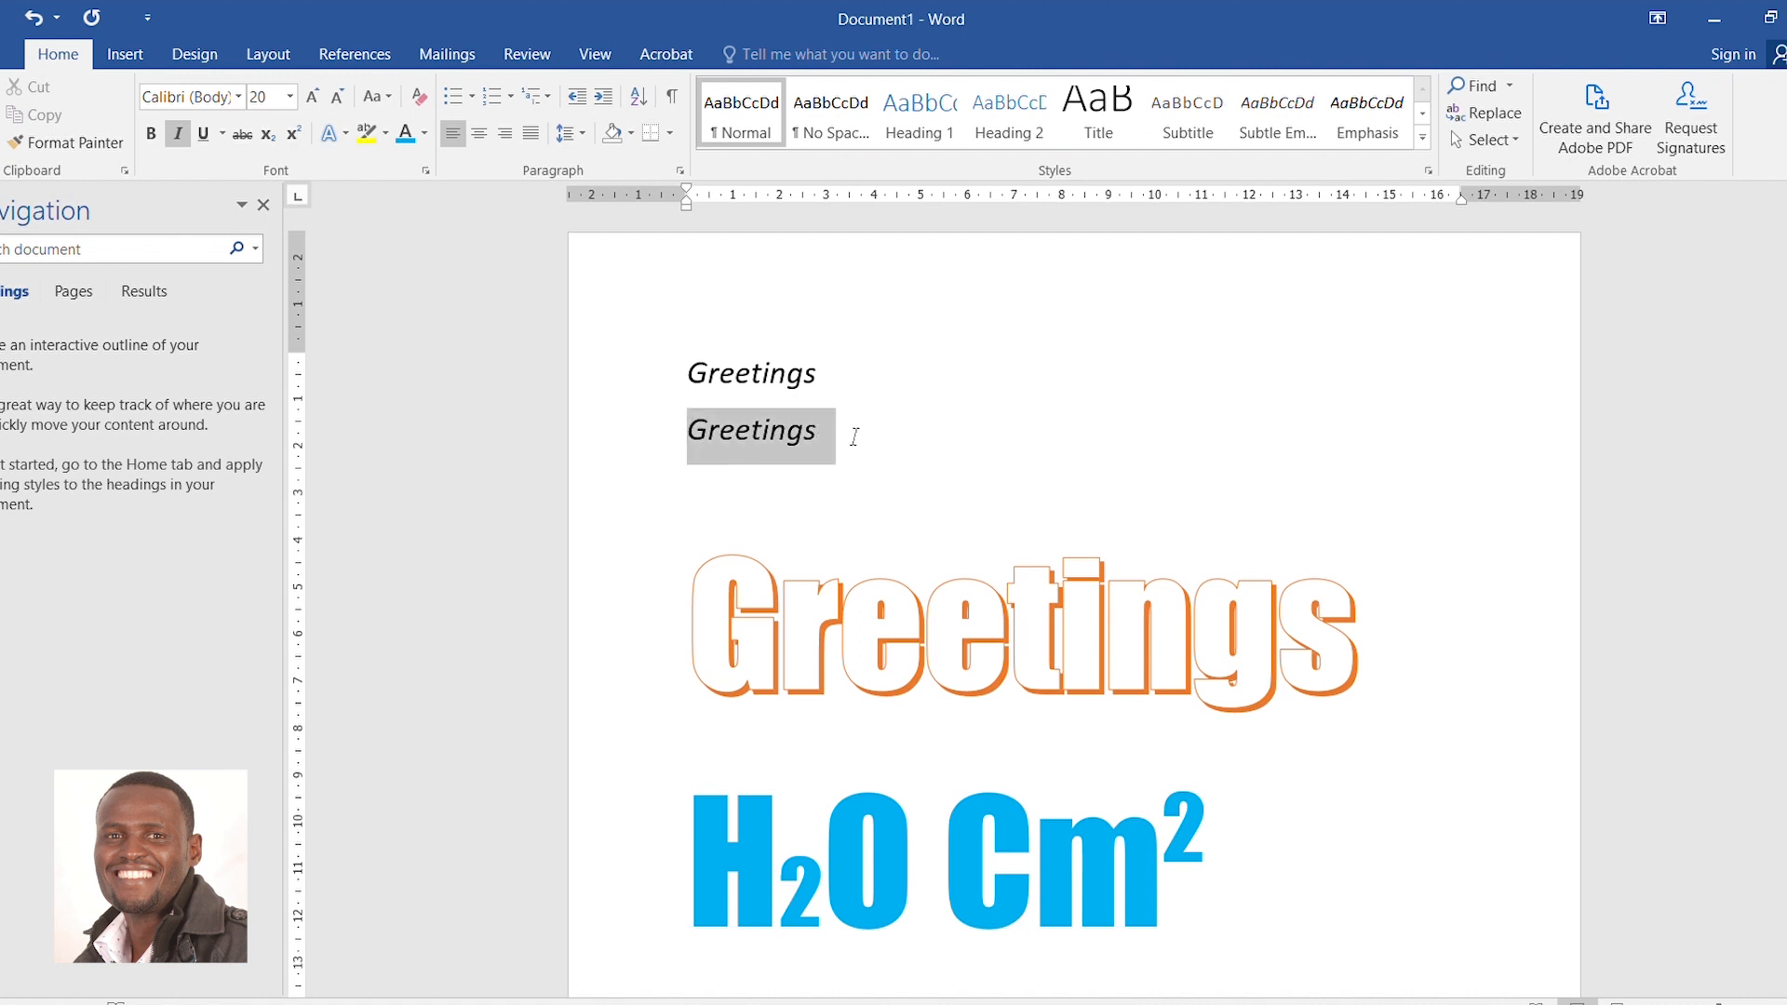
left_click(383, 132)
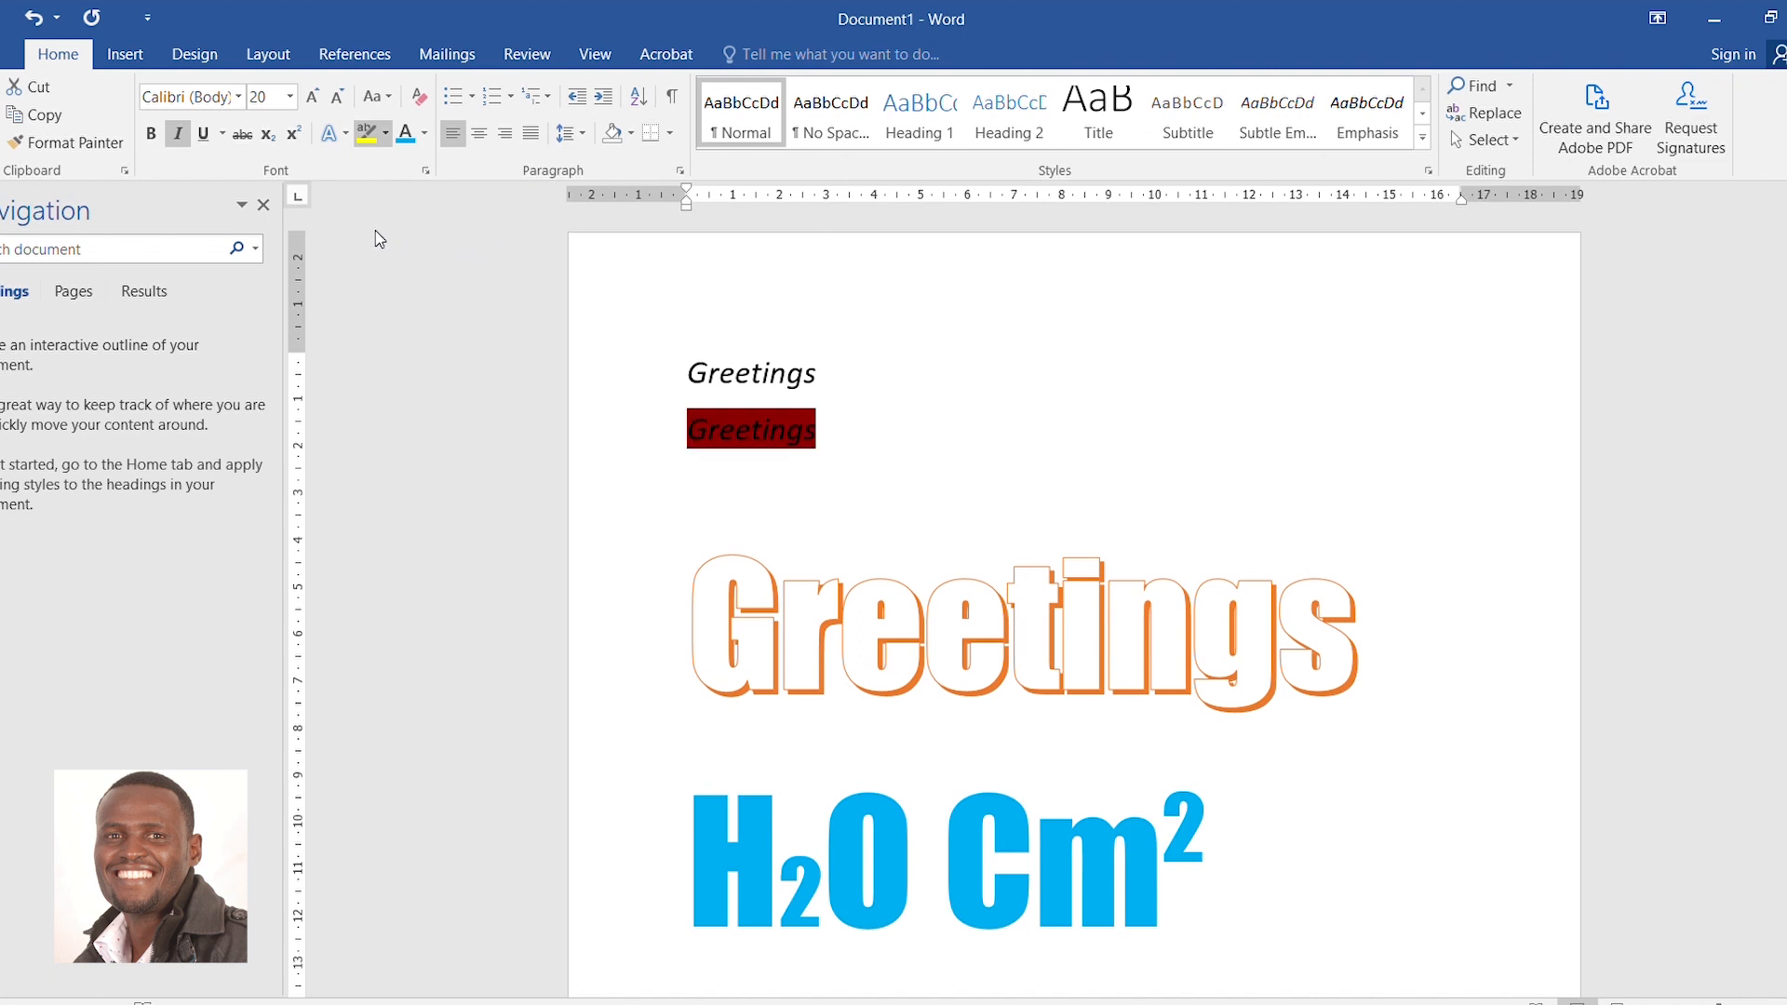
left_click(369, 161)
left_click(774, 432)
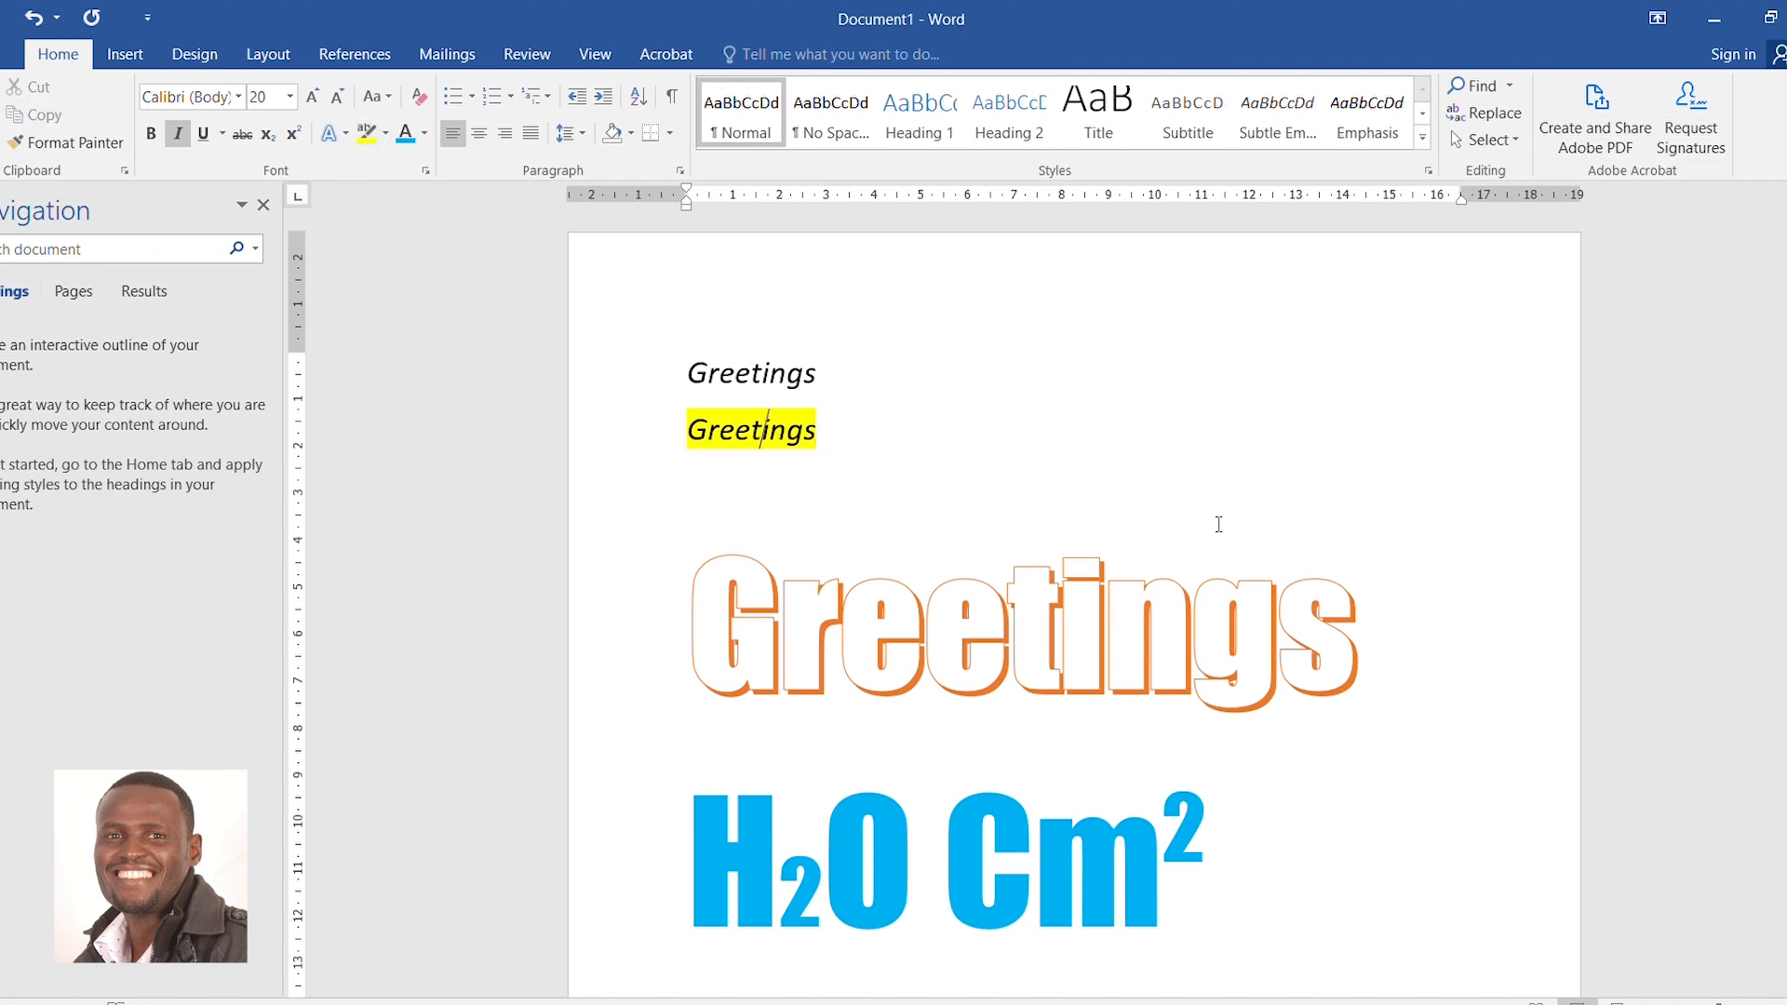
Clear the yellow highlight from the second-line "Greetings" and highlight the word in red
left_click_drag(838, 437, 687, 436)
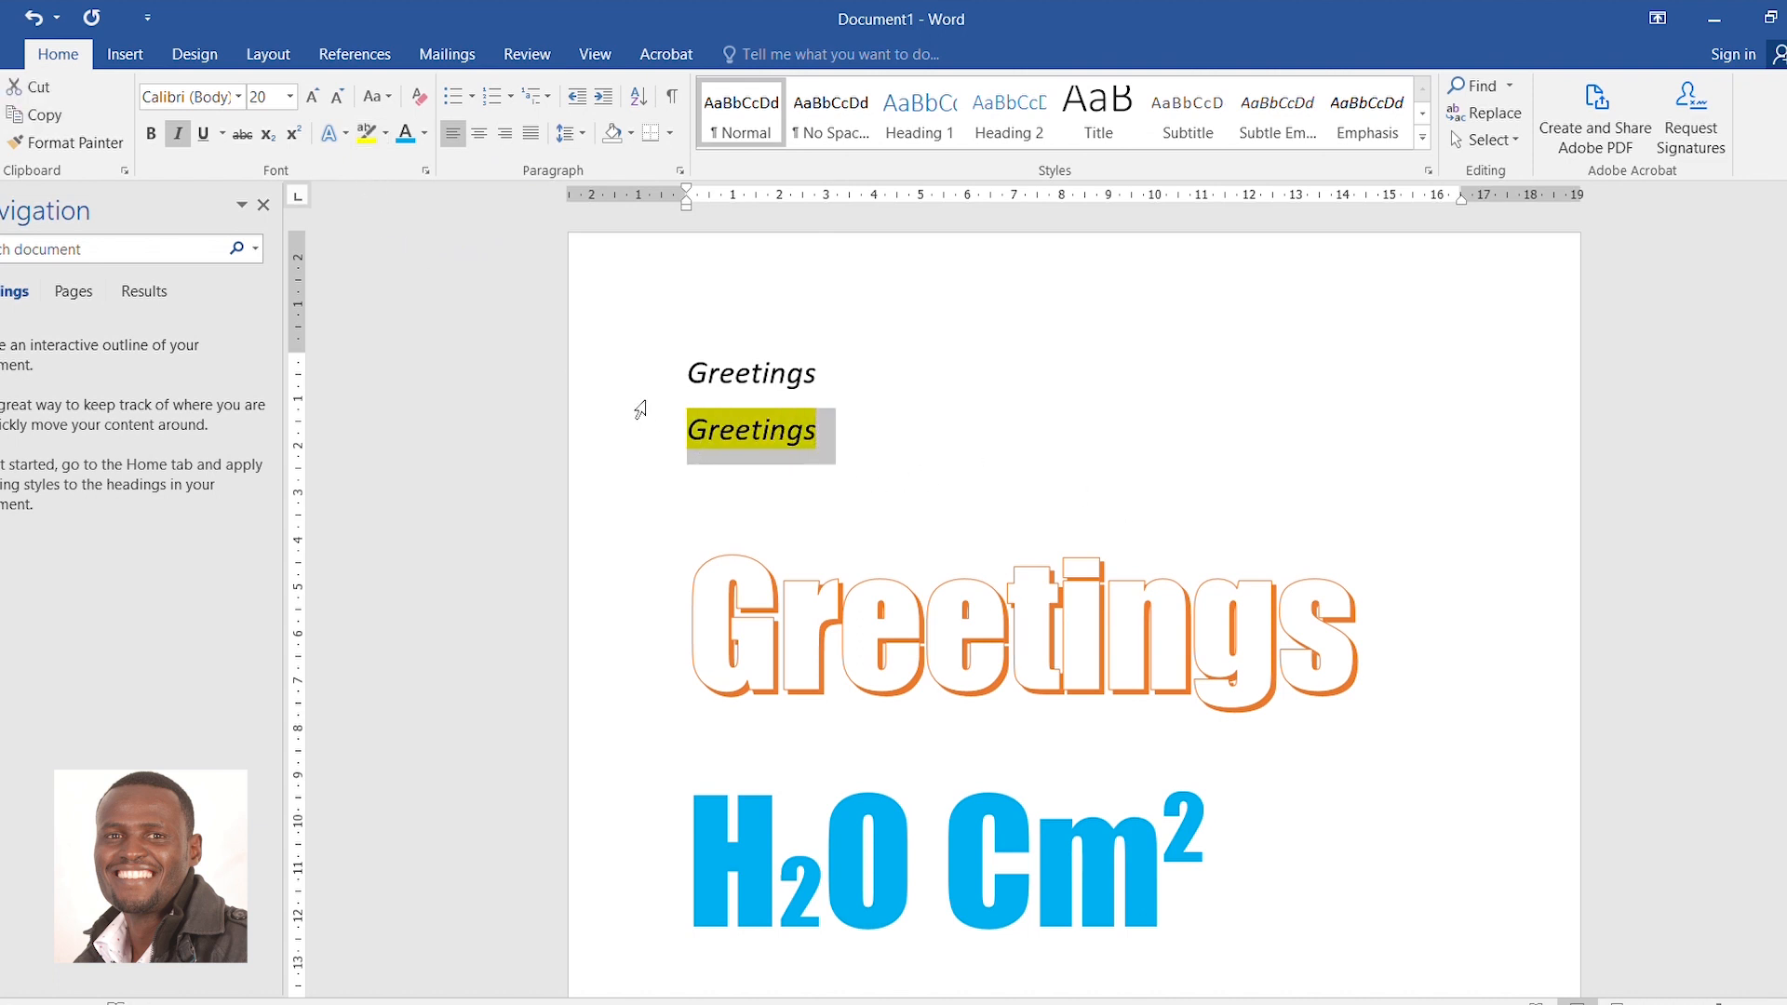
left_click(385, 133)
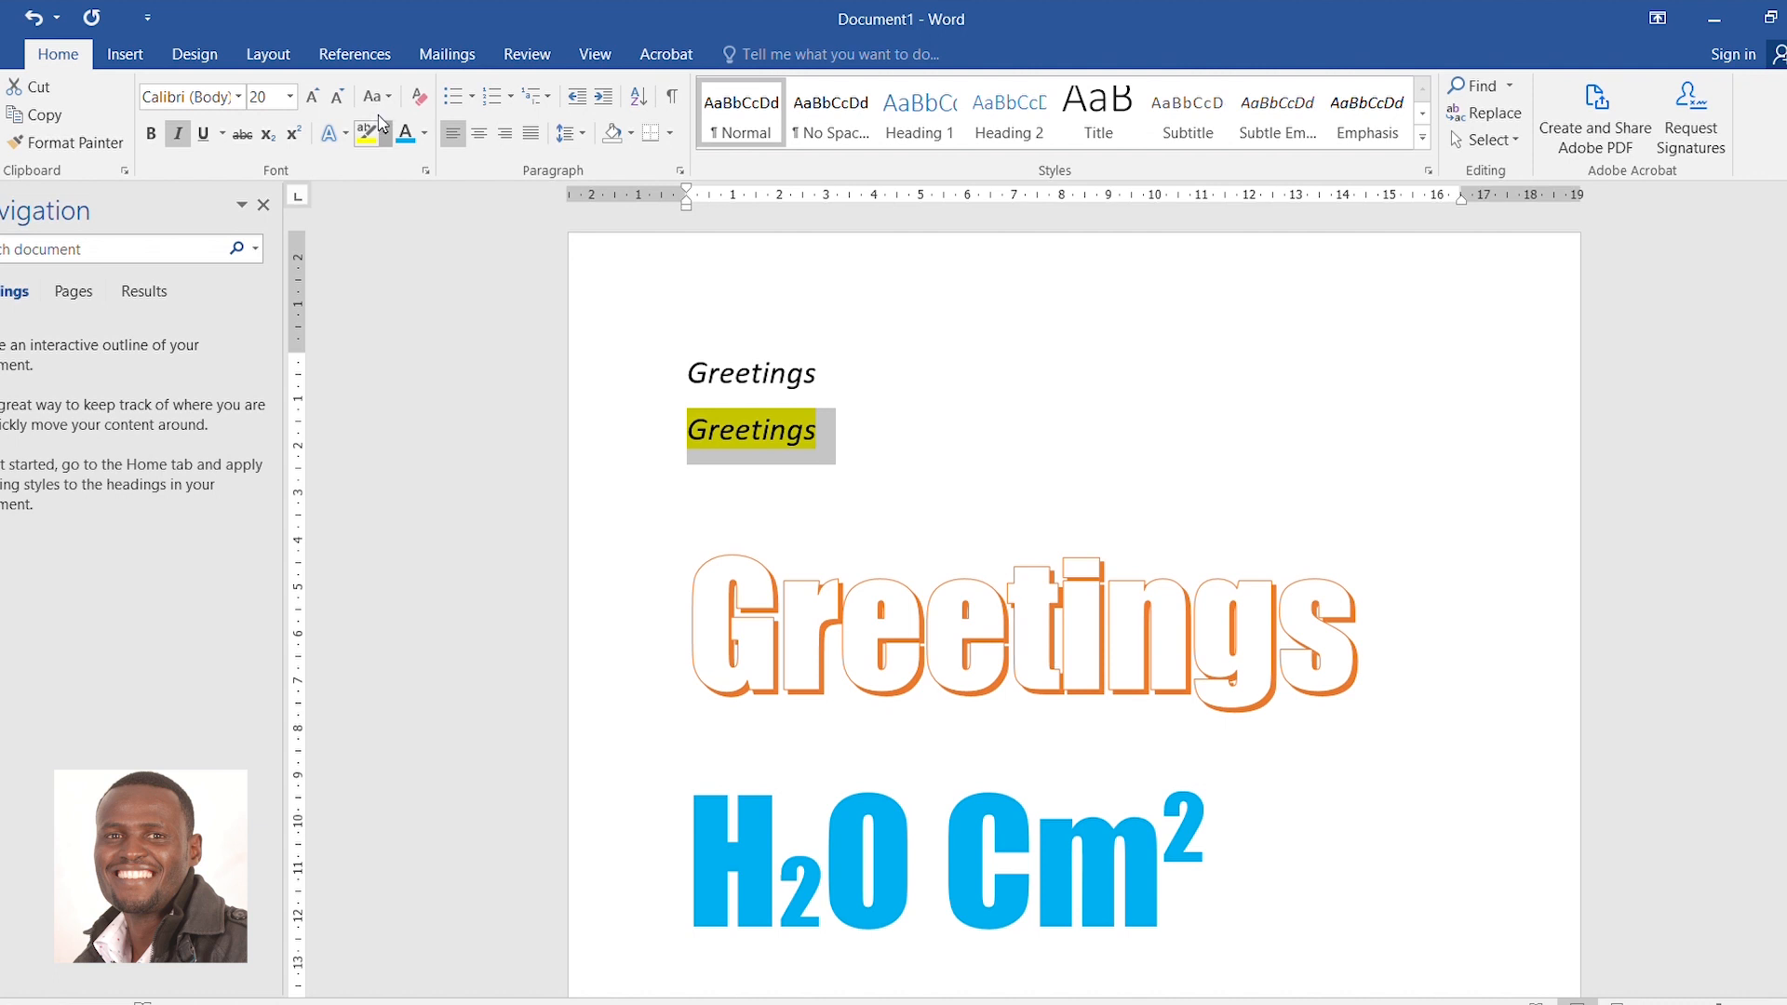
left_click(361, 270)
left_click_drag(841, 438, 692, 443)
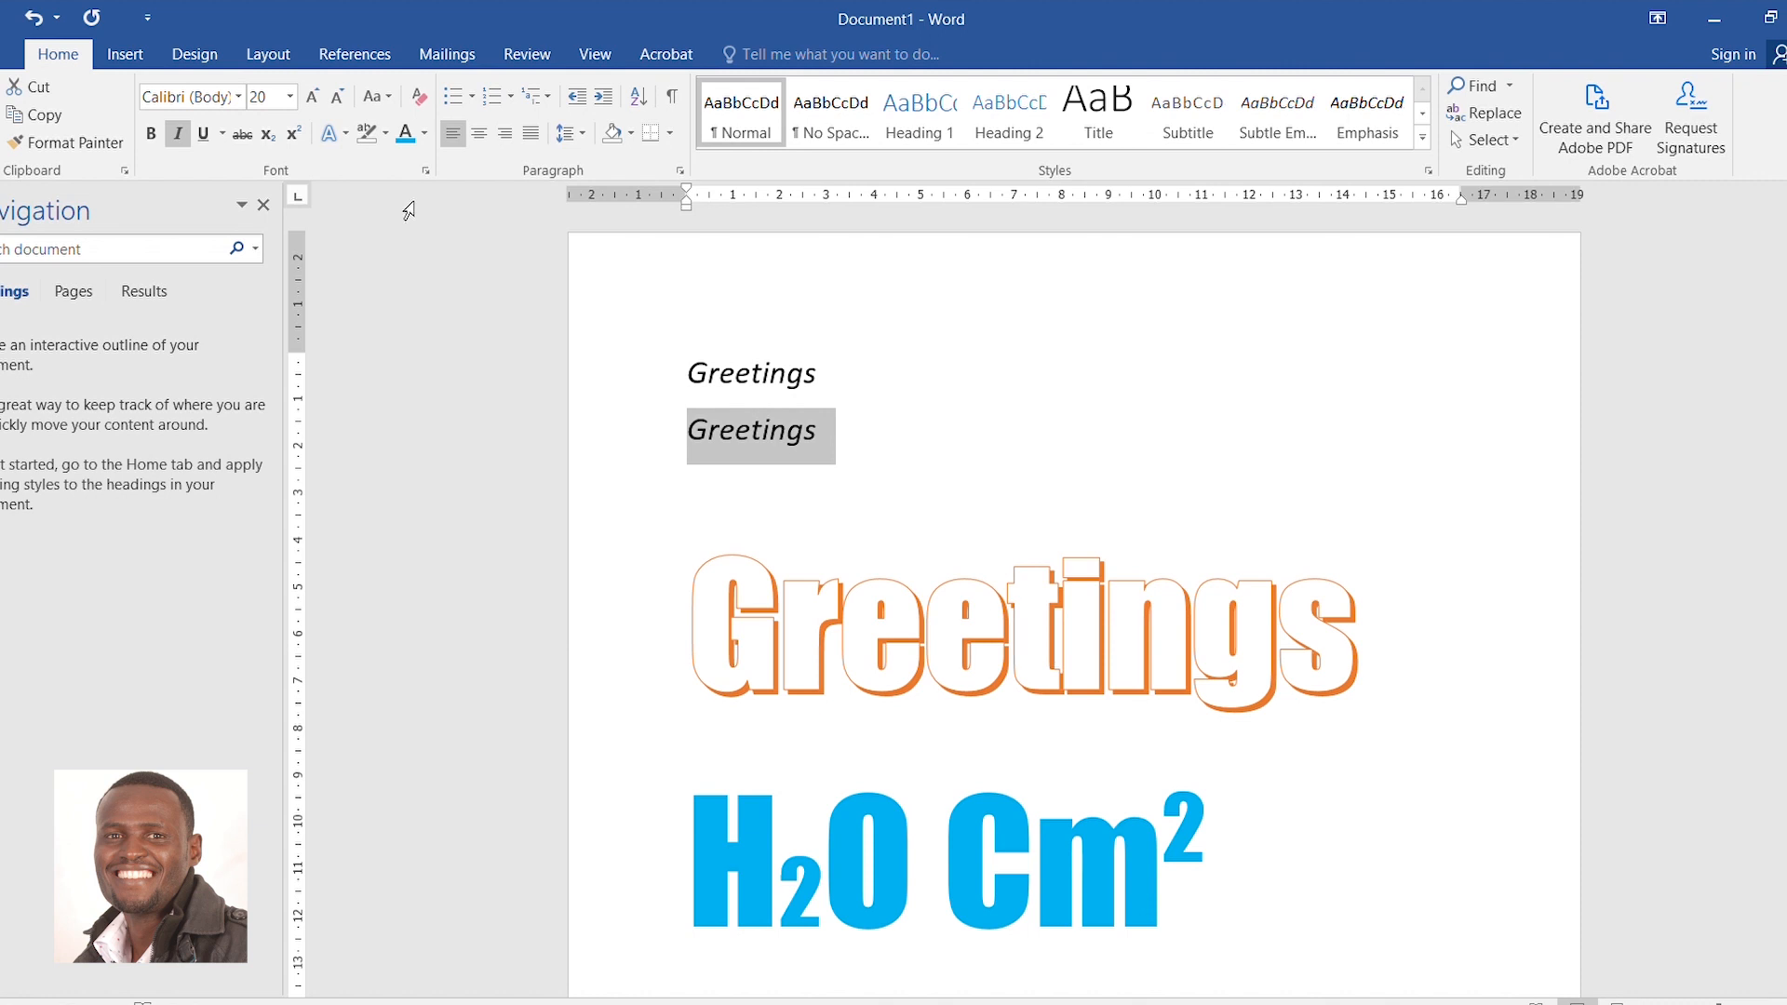
left_click(367, 132)
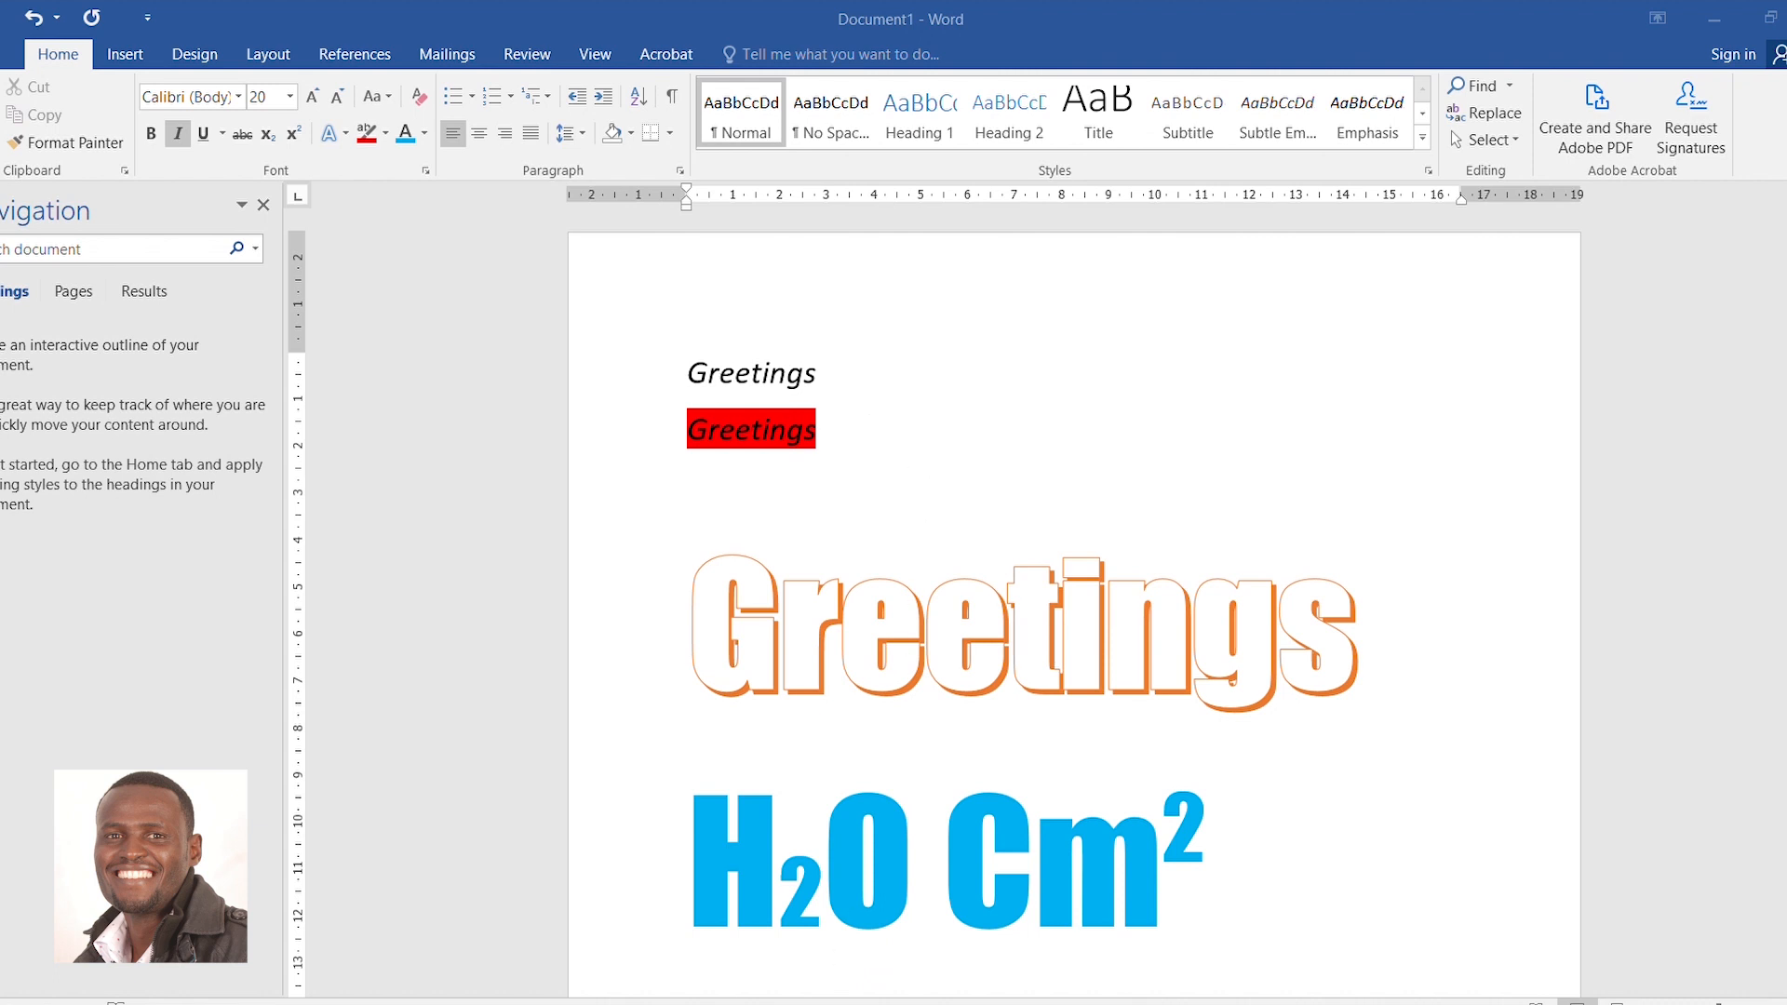
Paste the paragraph starting "This text examines the foundational principals of grammar" below the red-highlighted "Greetings", and delete the extra blank line after it
left_click(839, 444)
key("Return")
type("This text examines the foundational principals of grammar and builds upon those principles, demonstrating the close interrelationship with all the parts of speech in both verbal and written communication.")
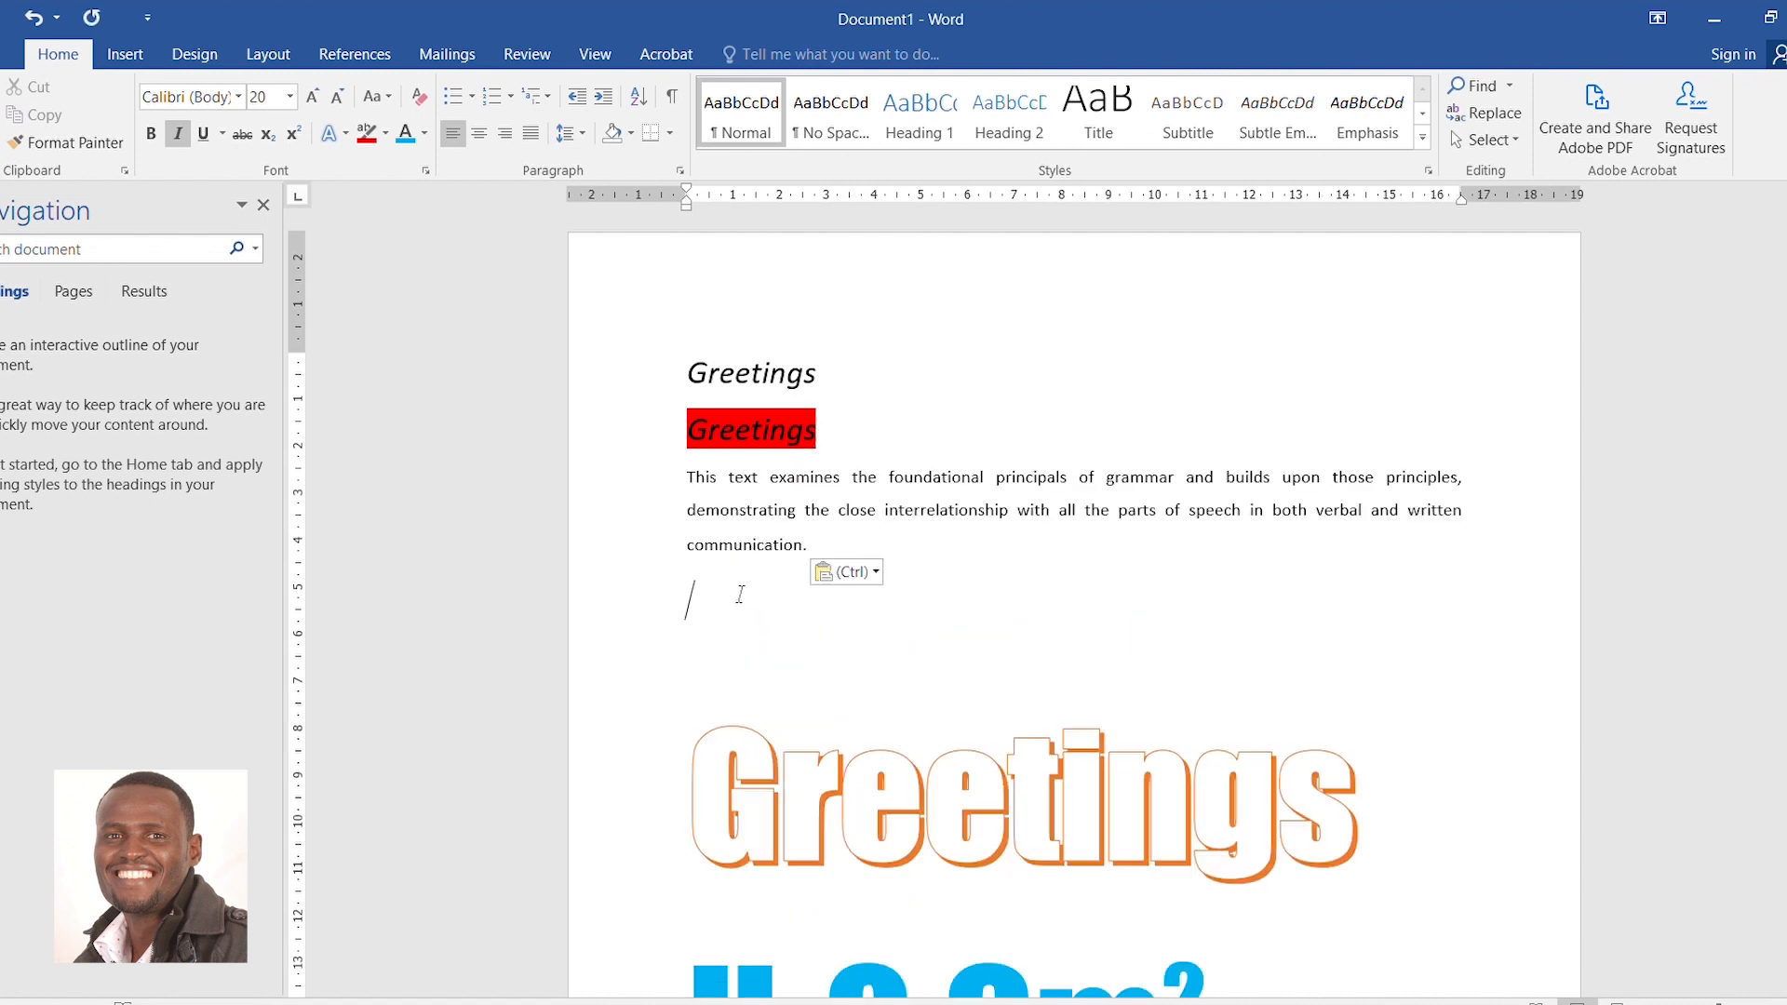
key("BackSpace")
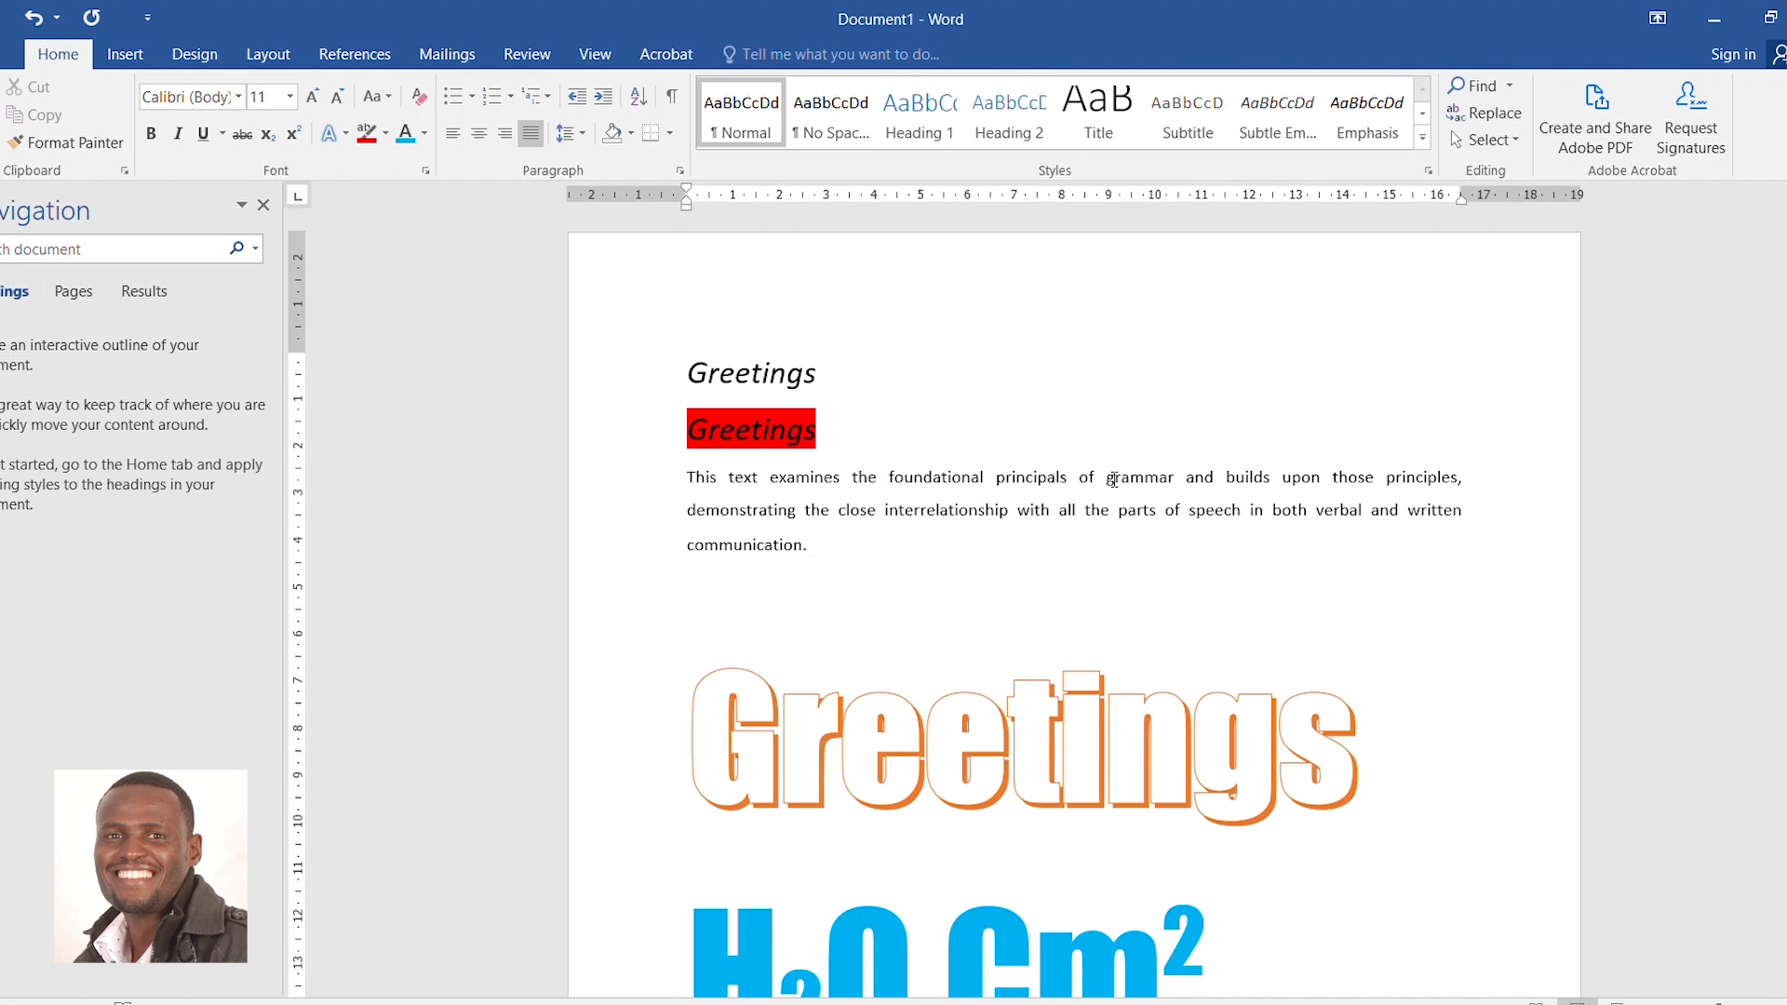
Highlight the words "grammar" and "builds upon" in the paragraph in turquoise
left_click_drag(1108, 478, 1169, 471)
left_click(374, 138)
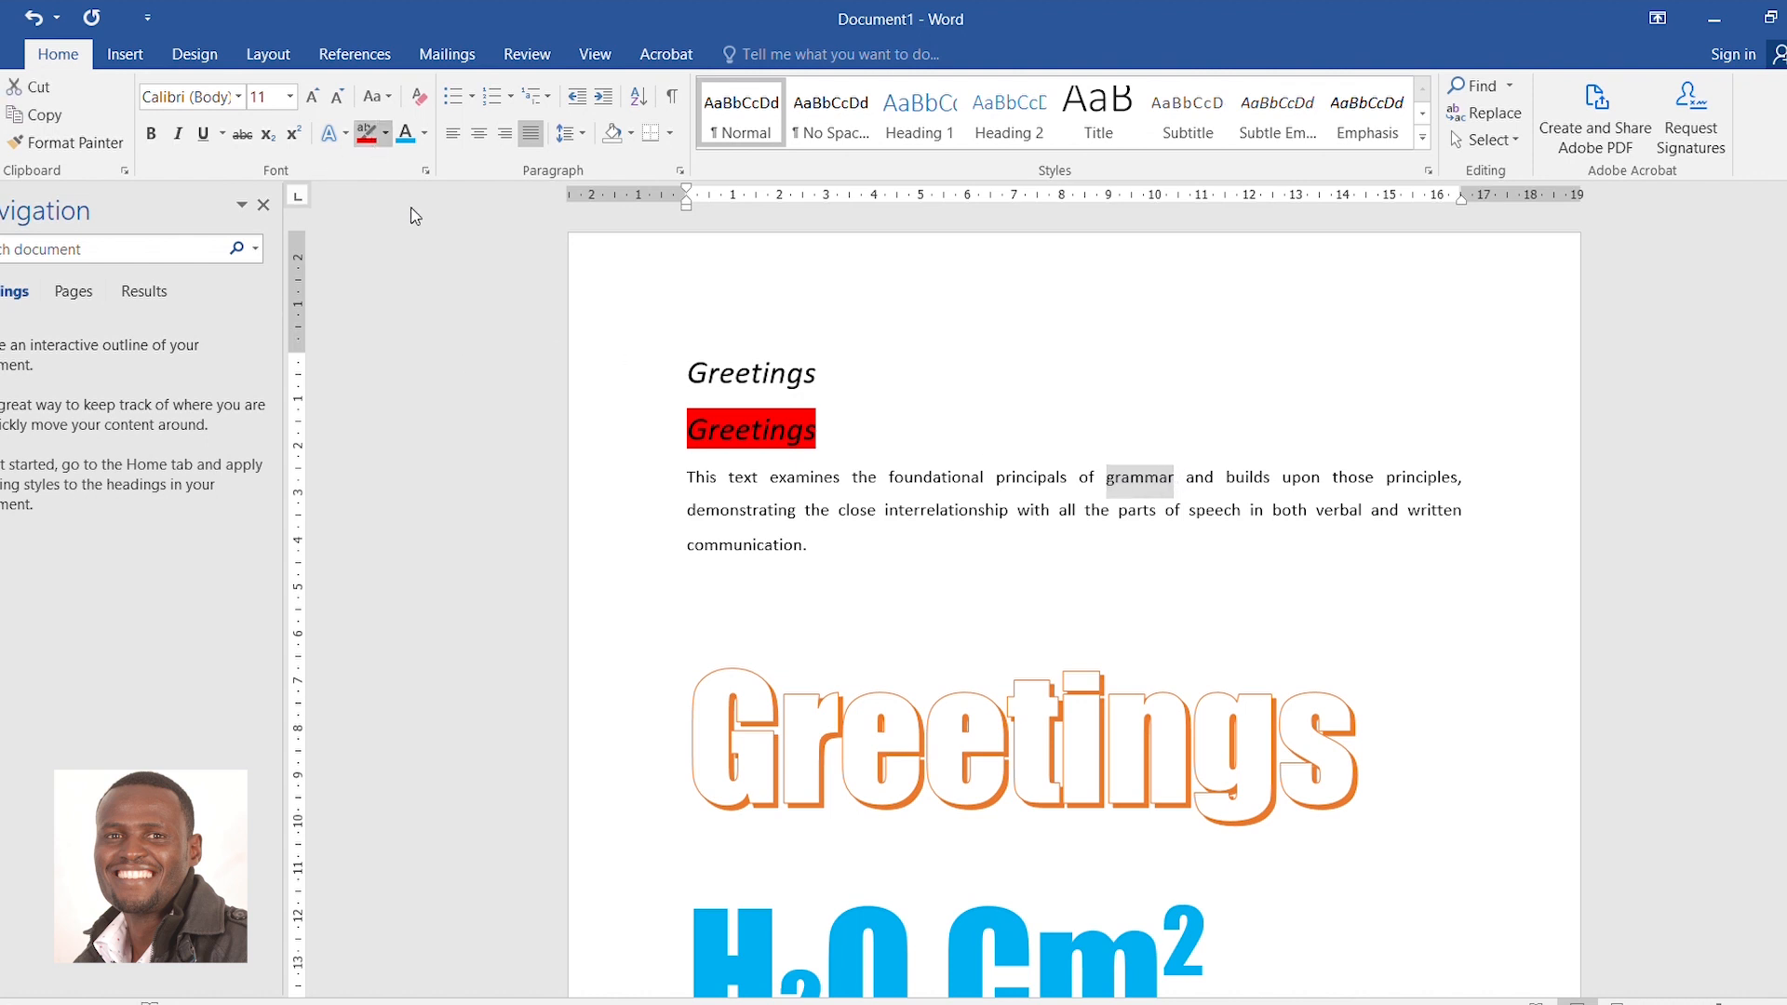
left_click(432, 166)
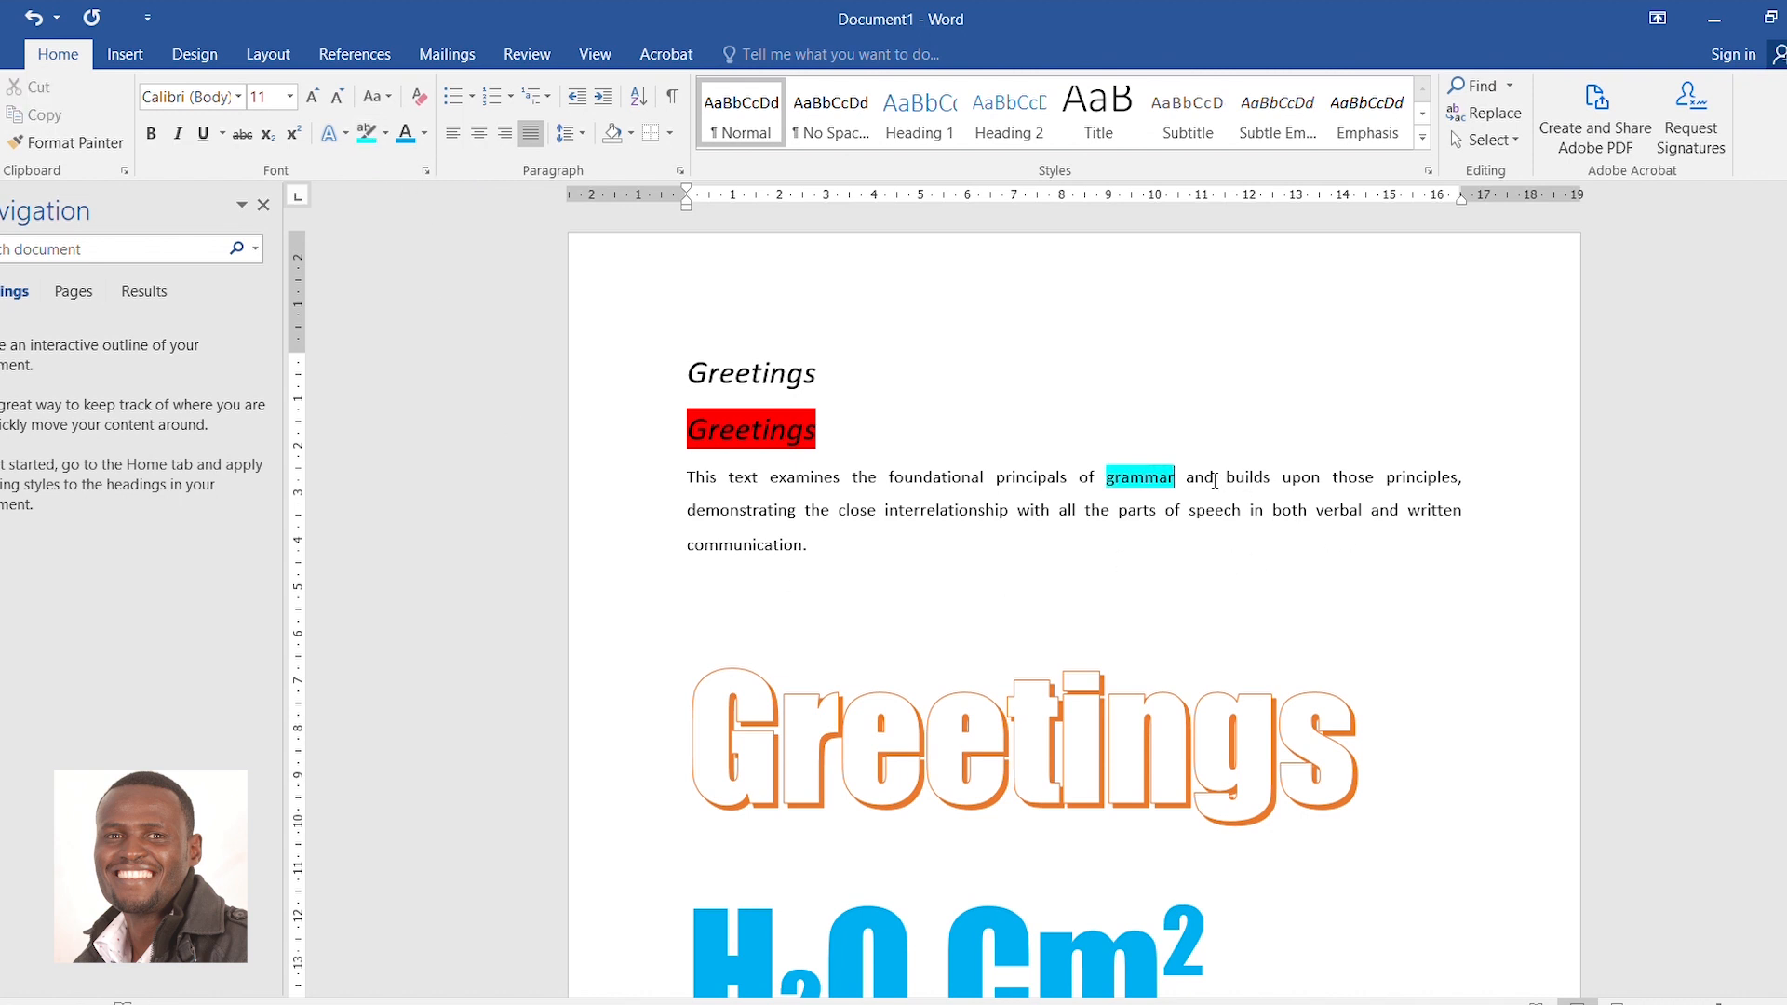
left_click_drag(1224, 479, 1308, 482)
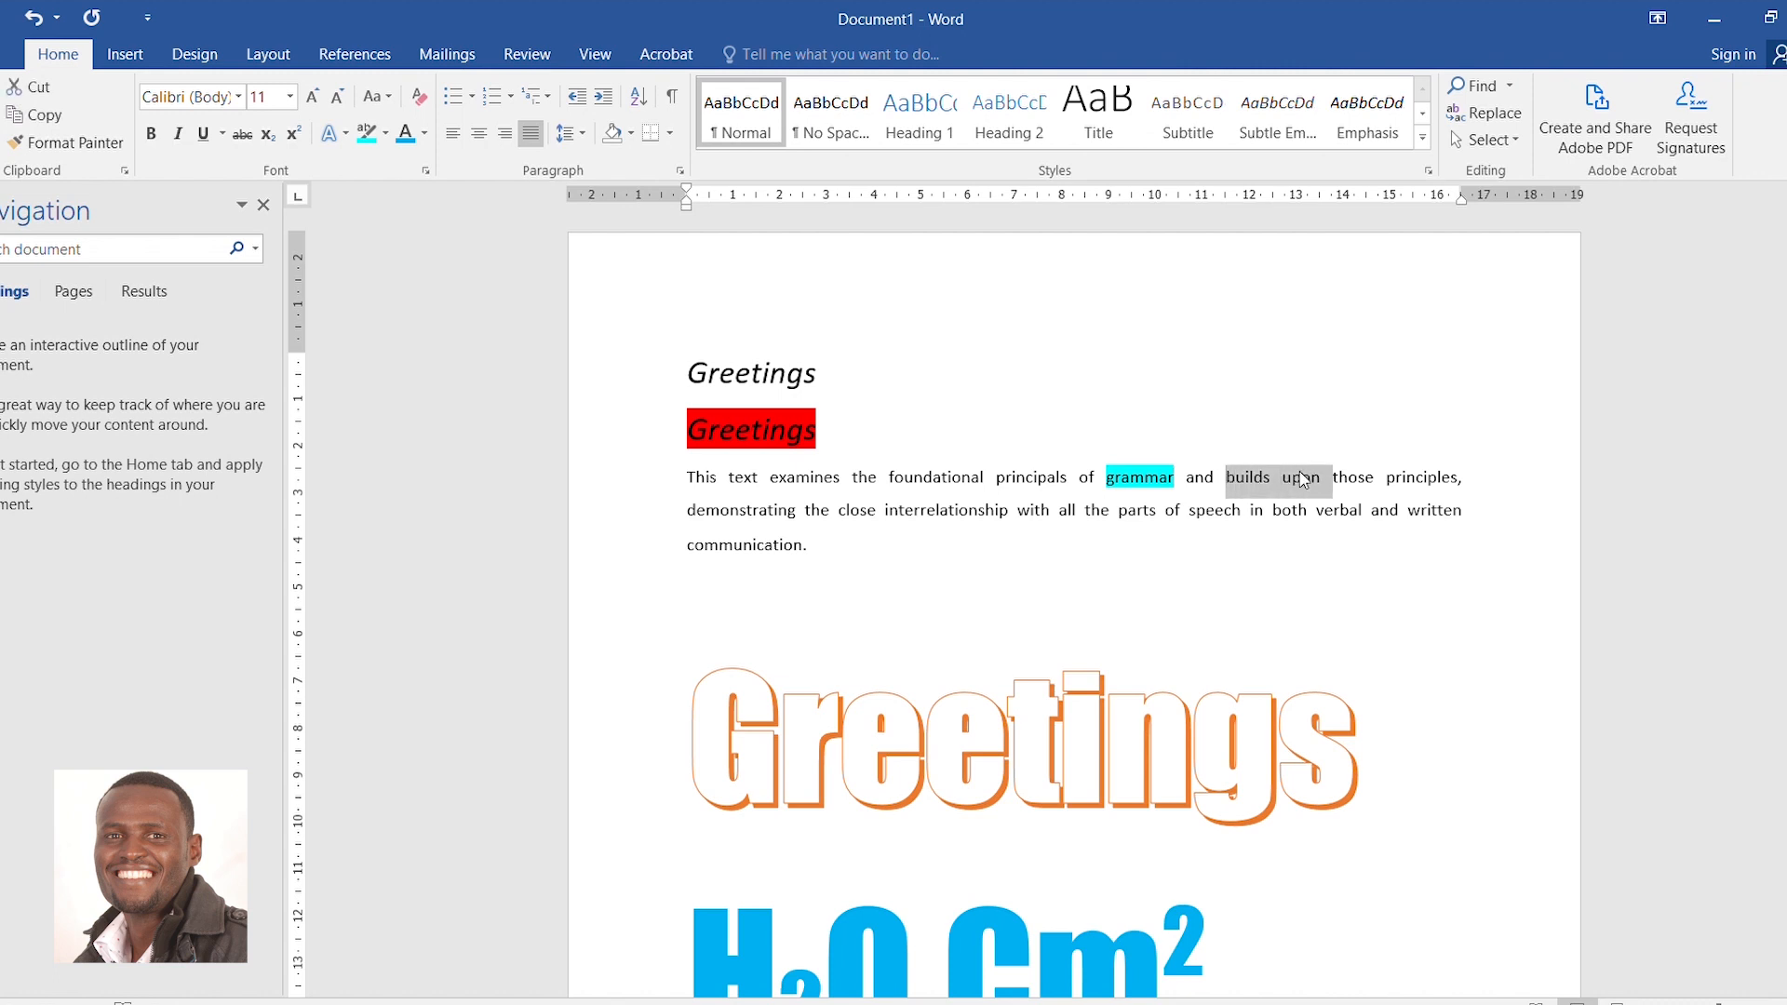
left_click(367, 133)
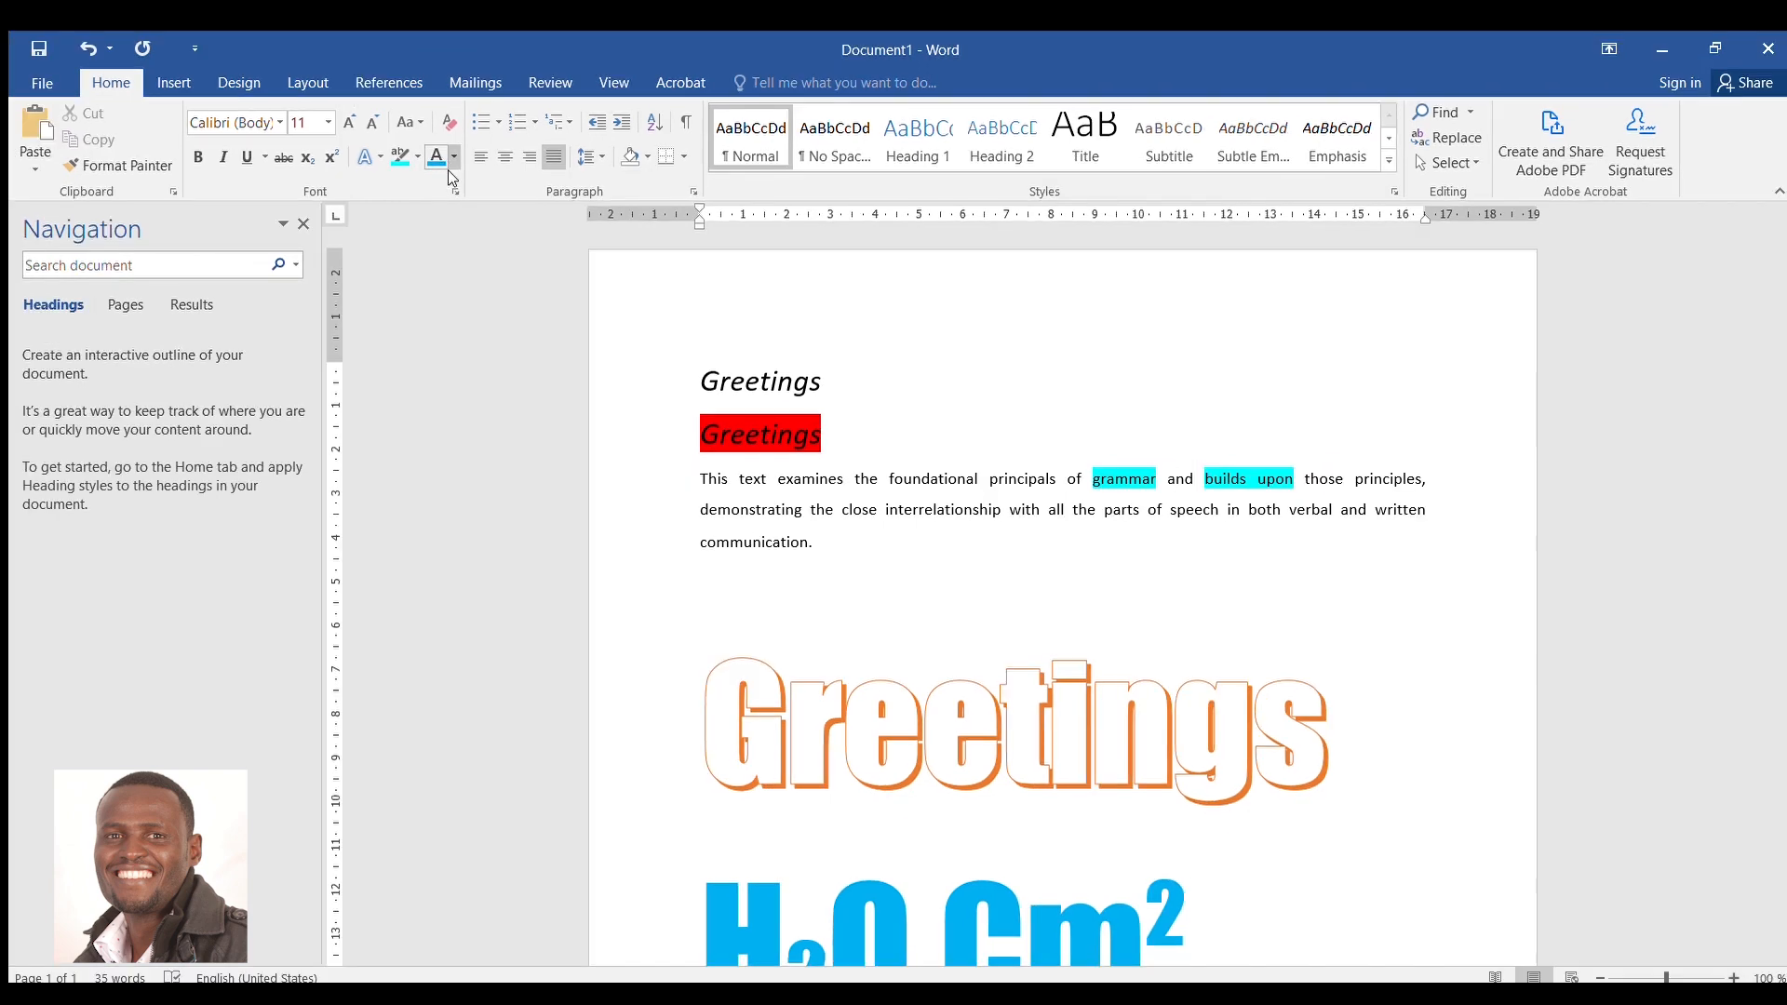
Change the font colour of the whole "H2O Cm2" line to dark red
scroll(1061, 605, "down", 5)
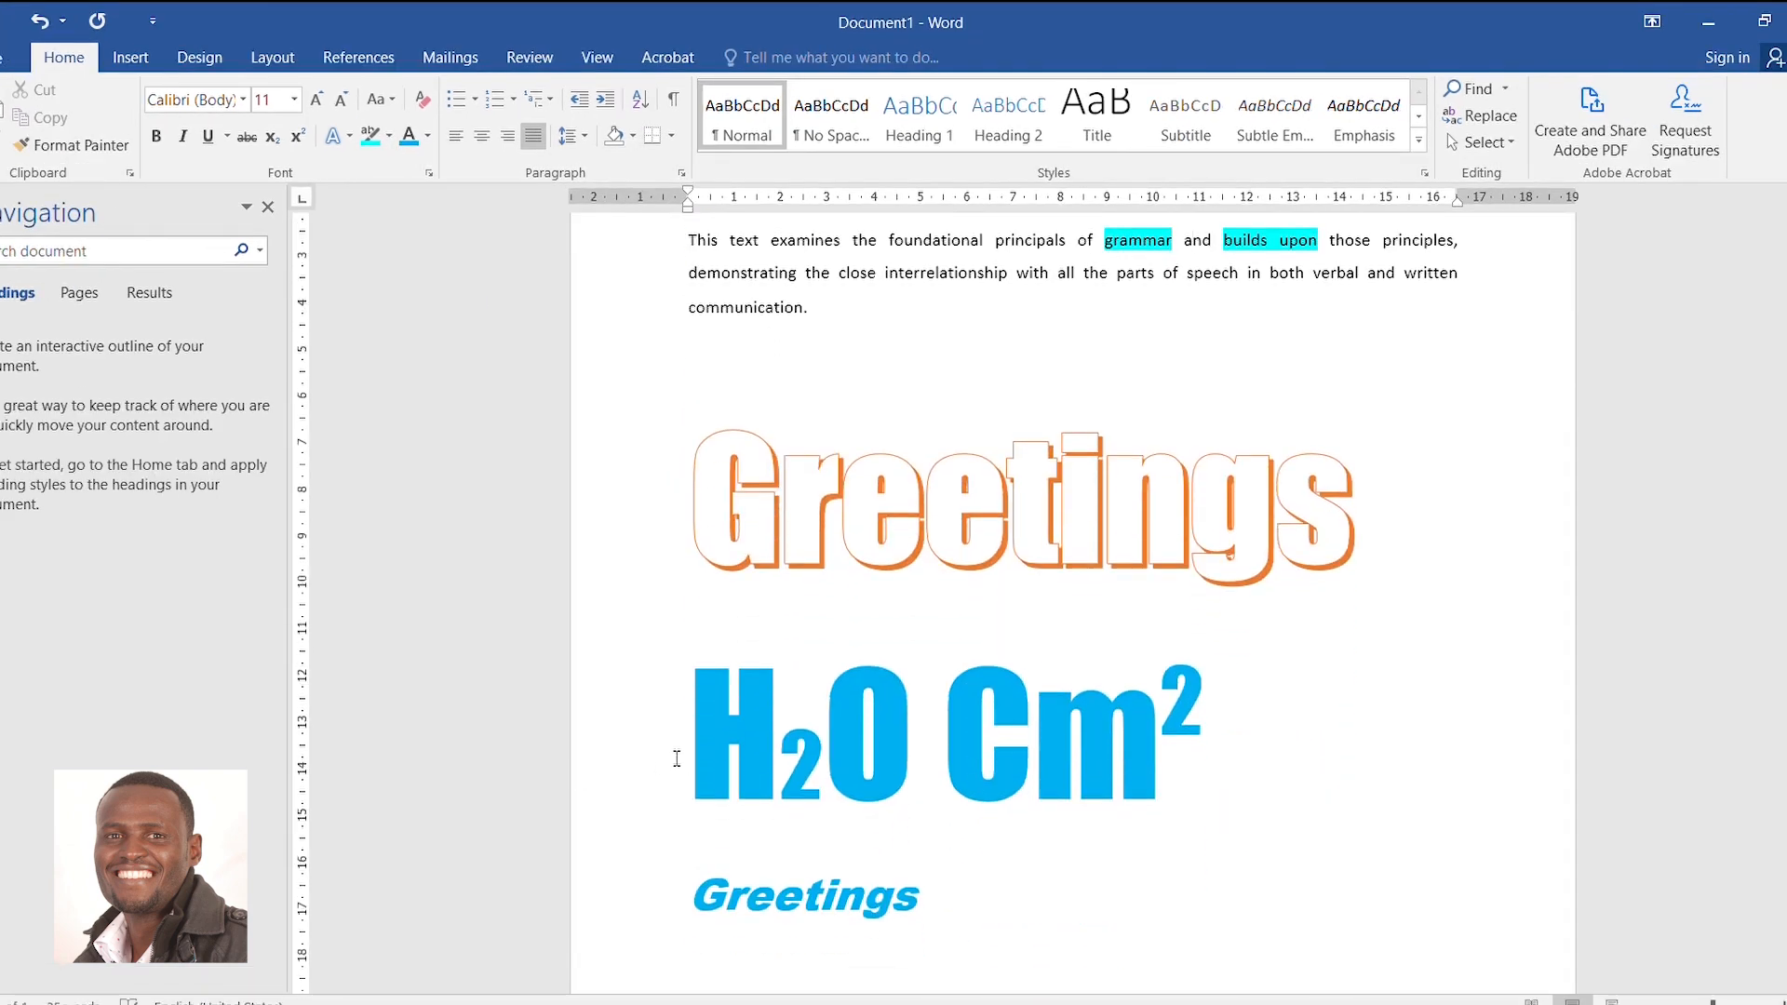
left_click_drag(677, 759, 1165, 736)
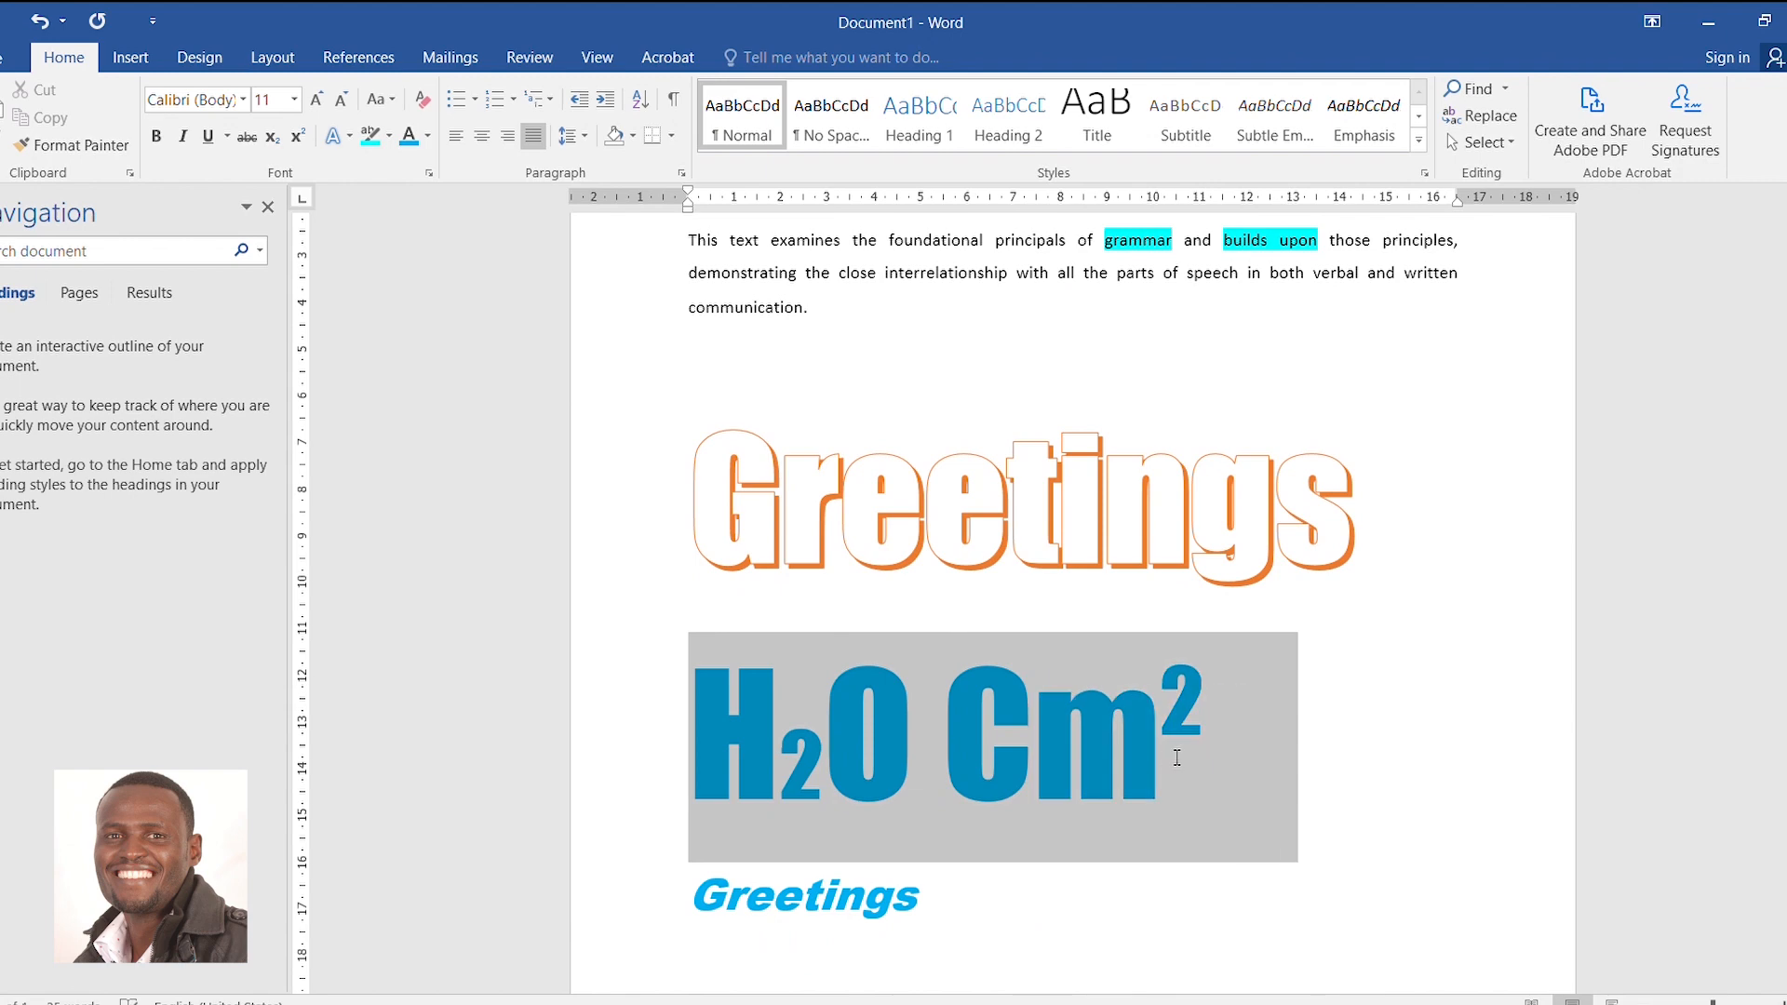
left_click(410, 136)
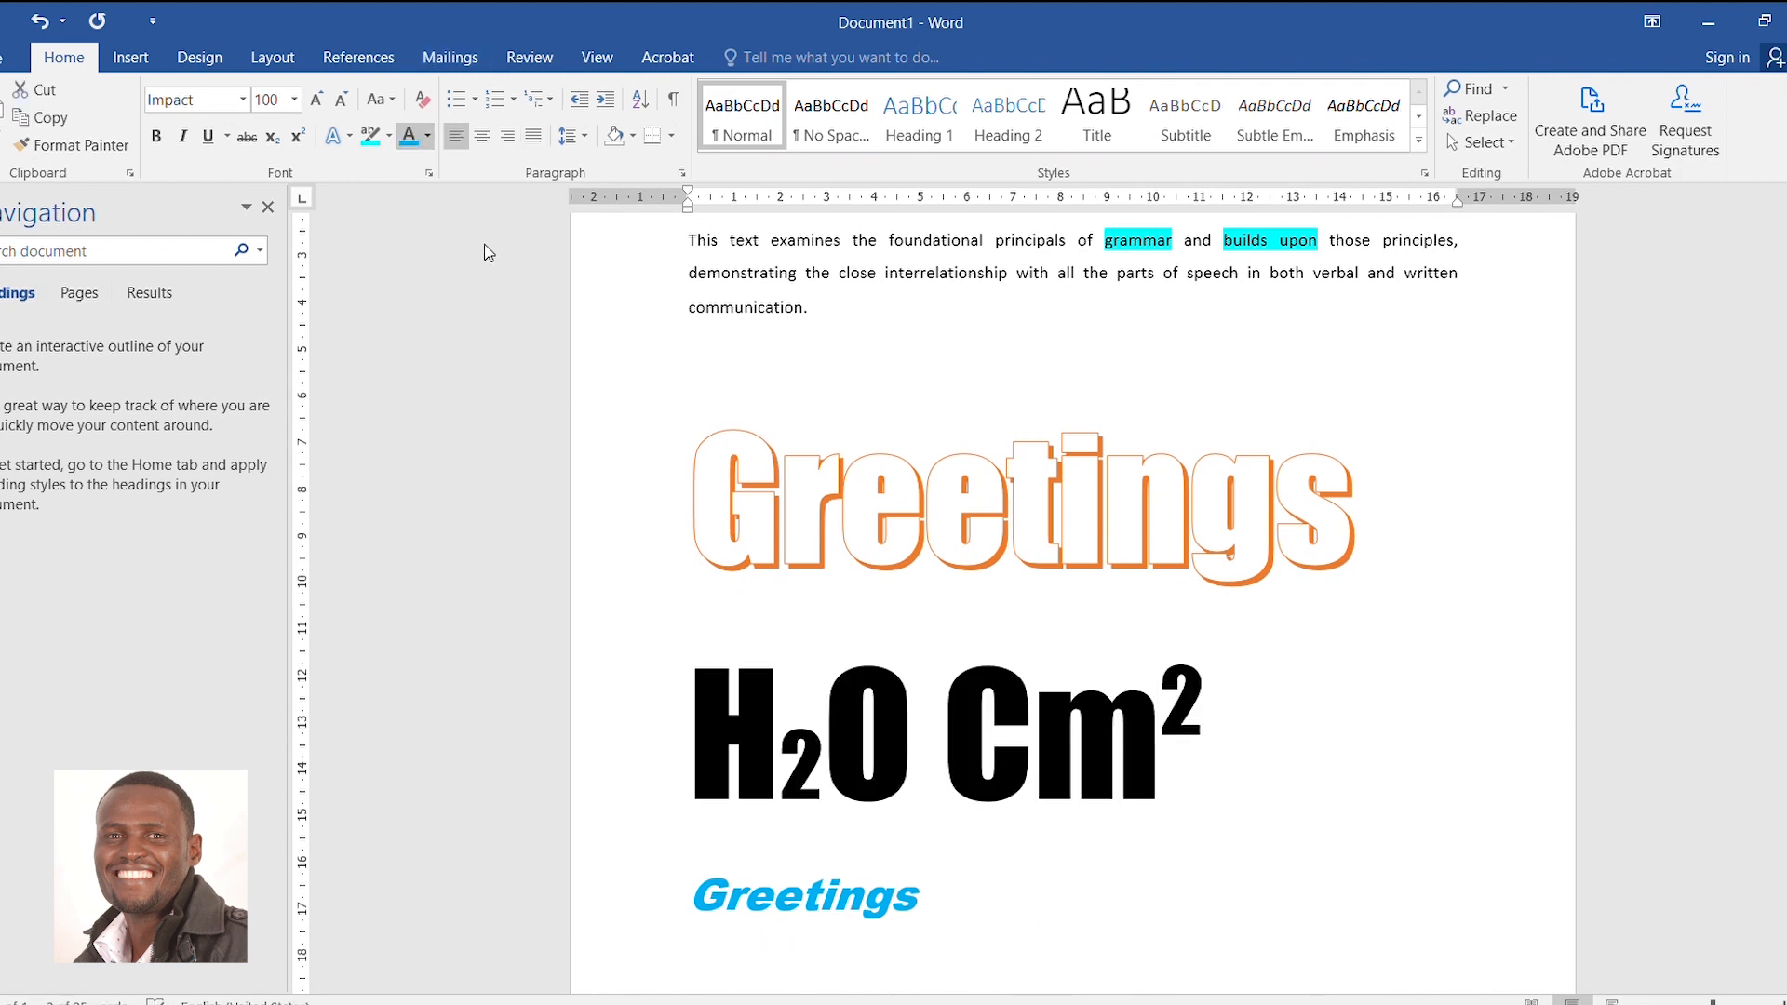
left_click(406, 345)
left_click(944, 802)
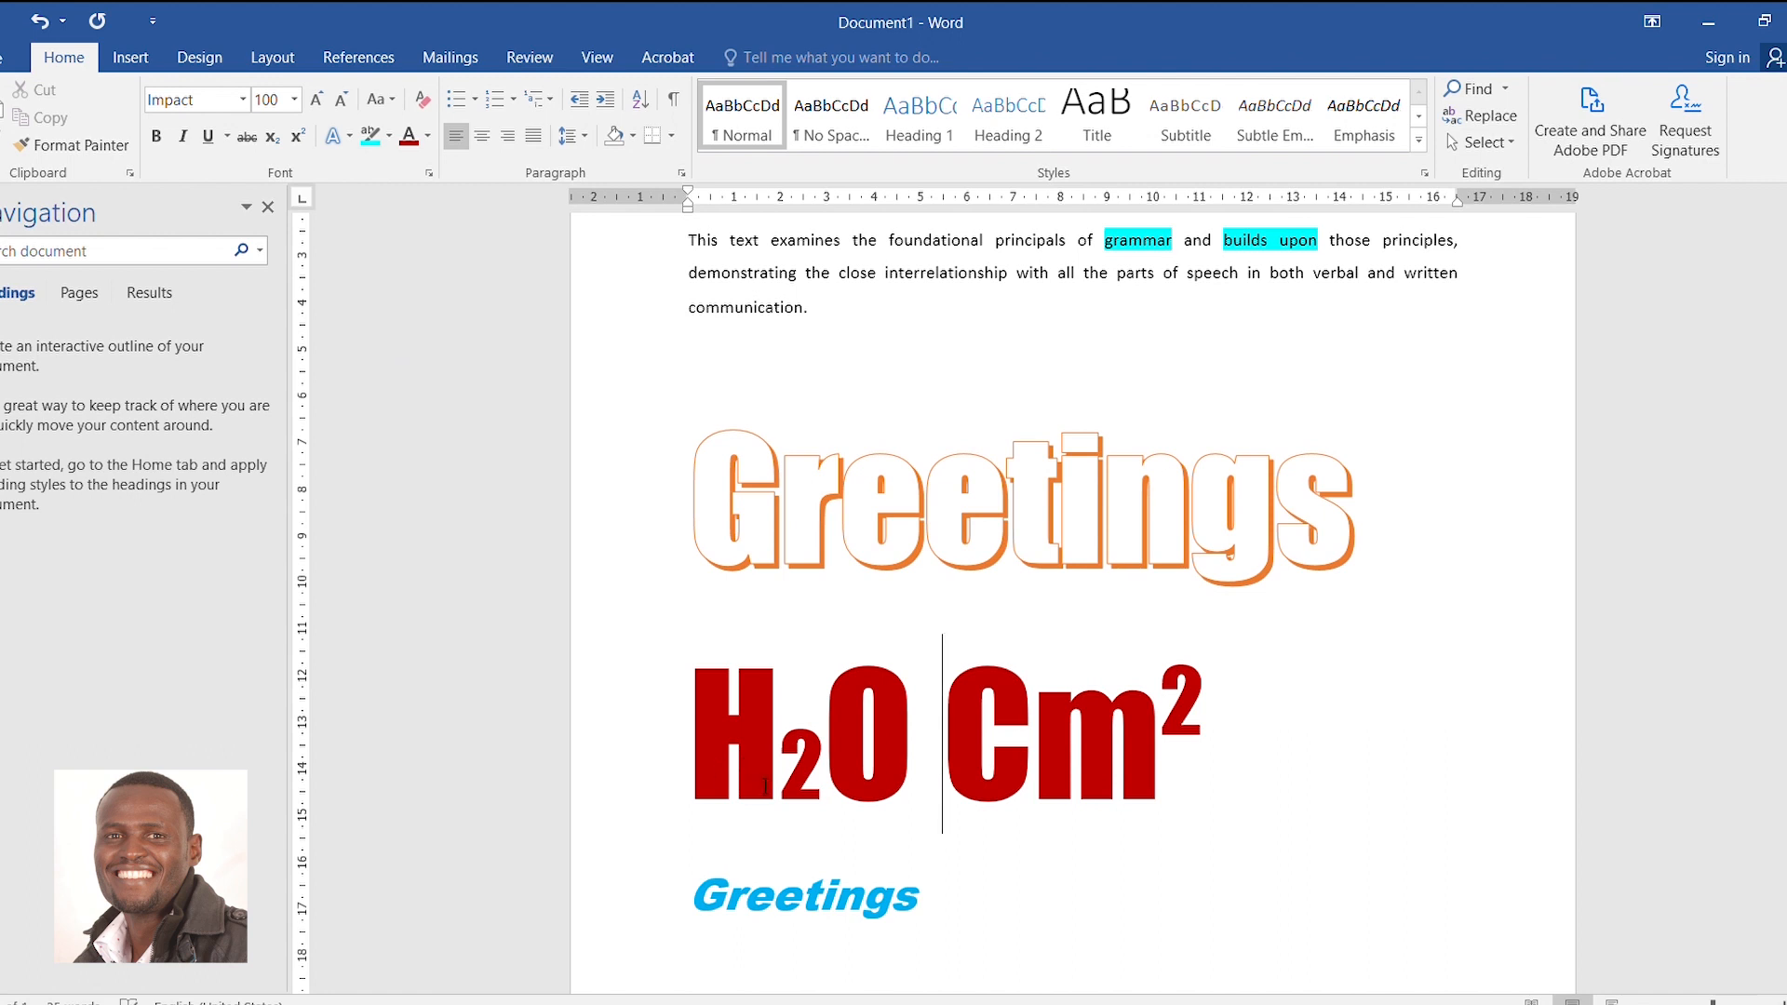
Colour the subscript 2 in "H2O" and the superscript 2 in "Cm2" dark blue
left_click_drag(782, 783, 823, 783)
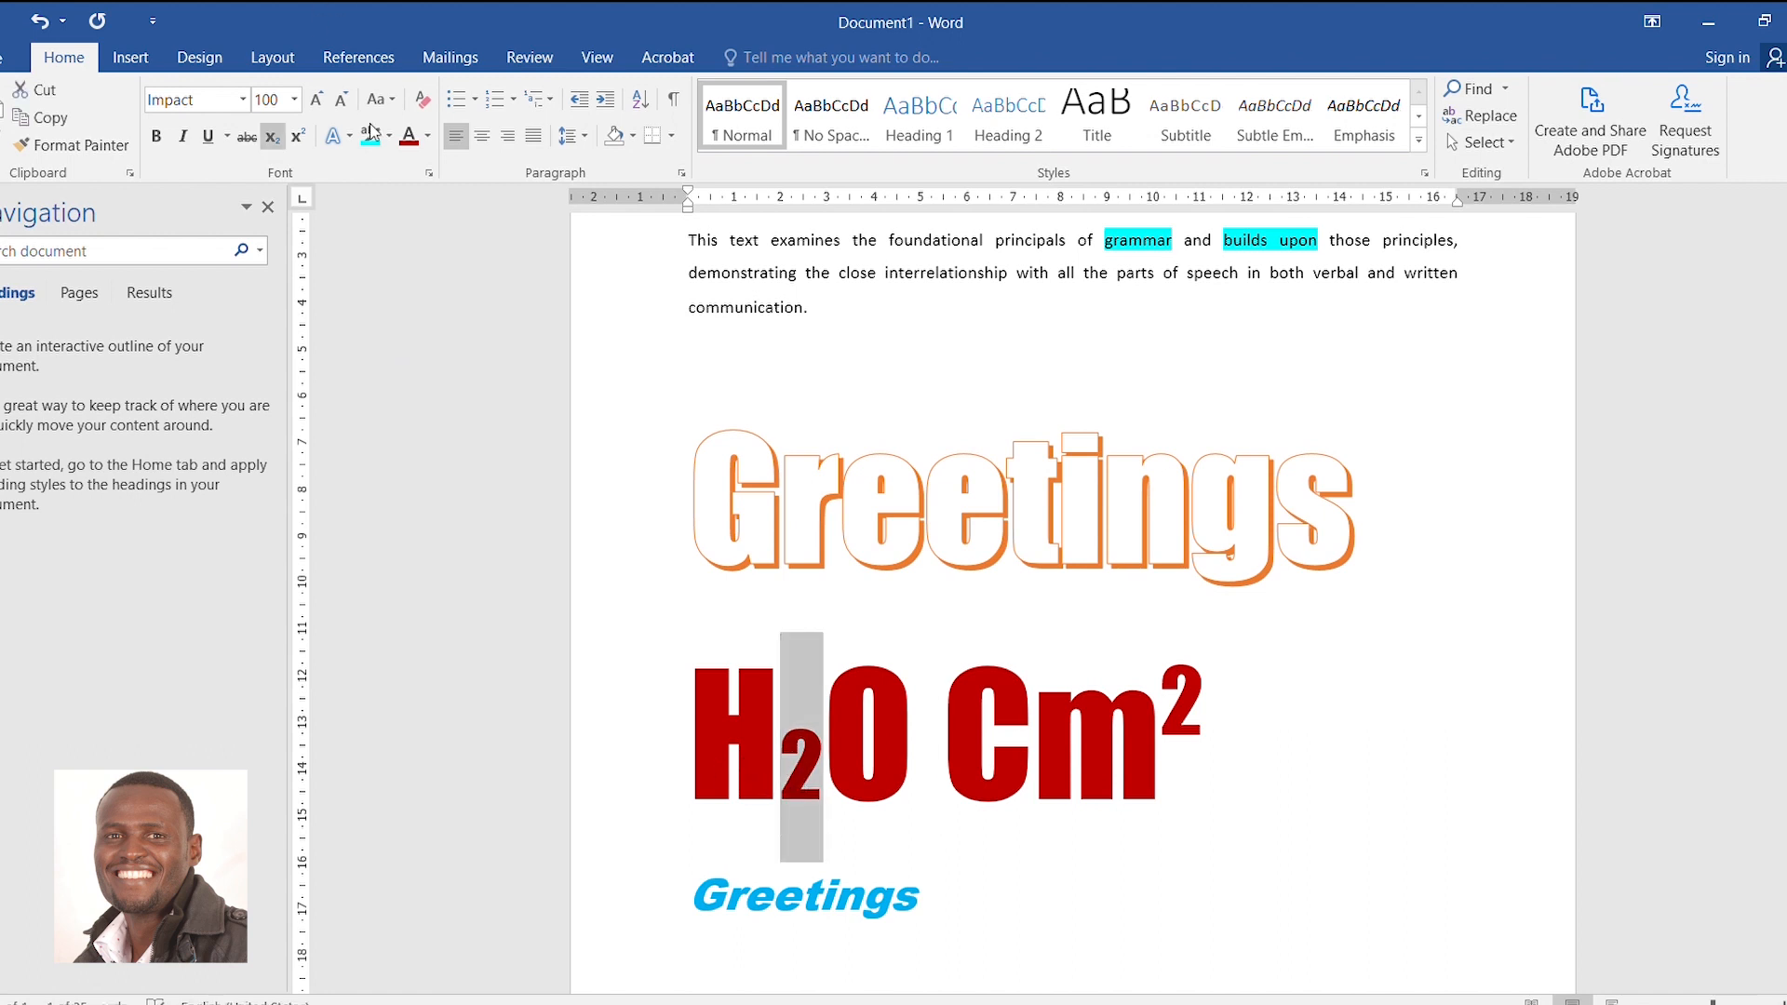
left_click(425, 138)
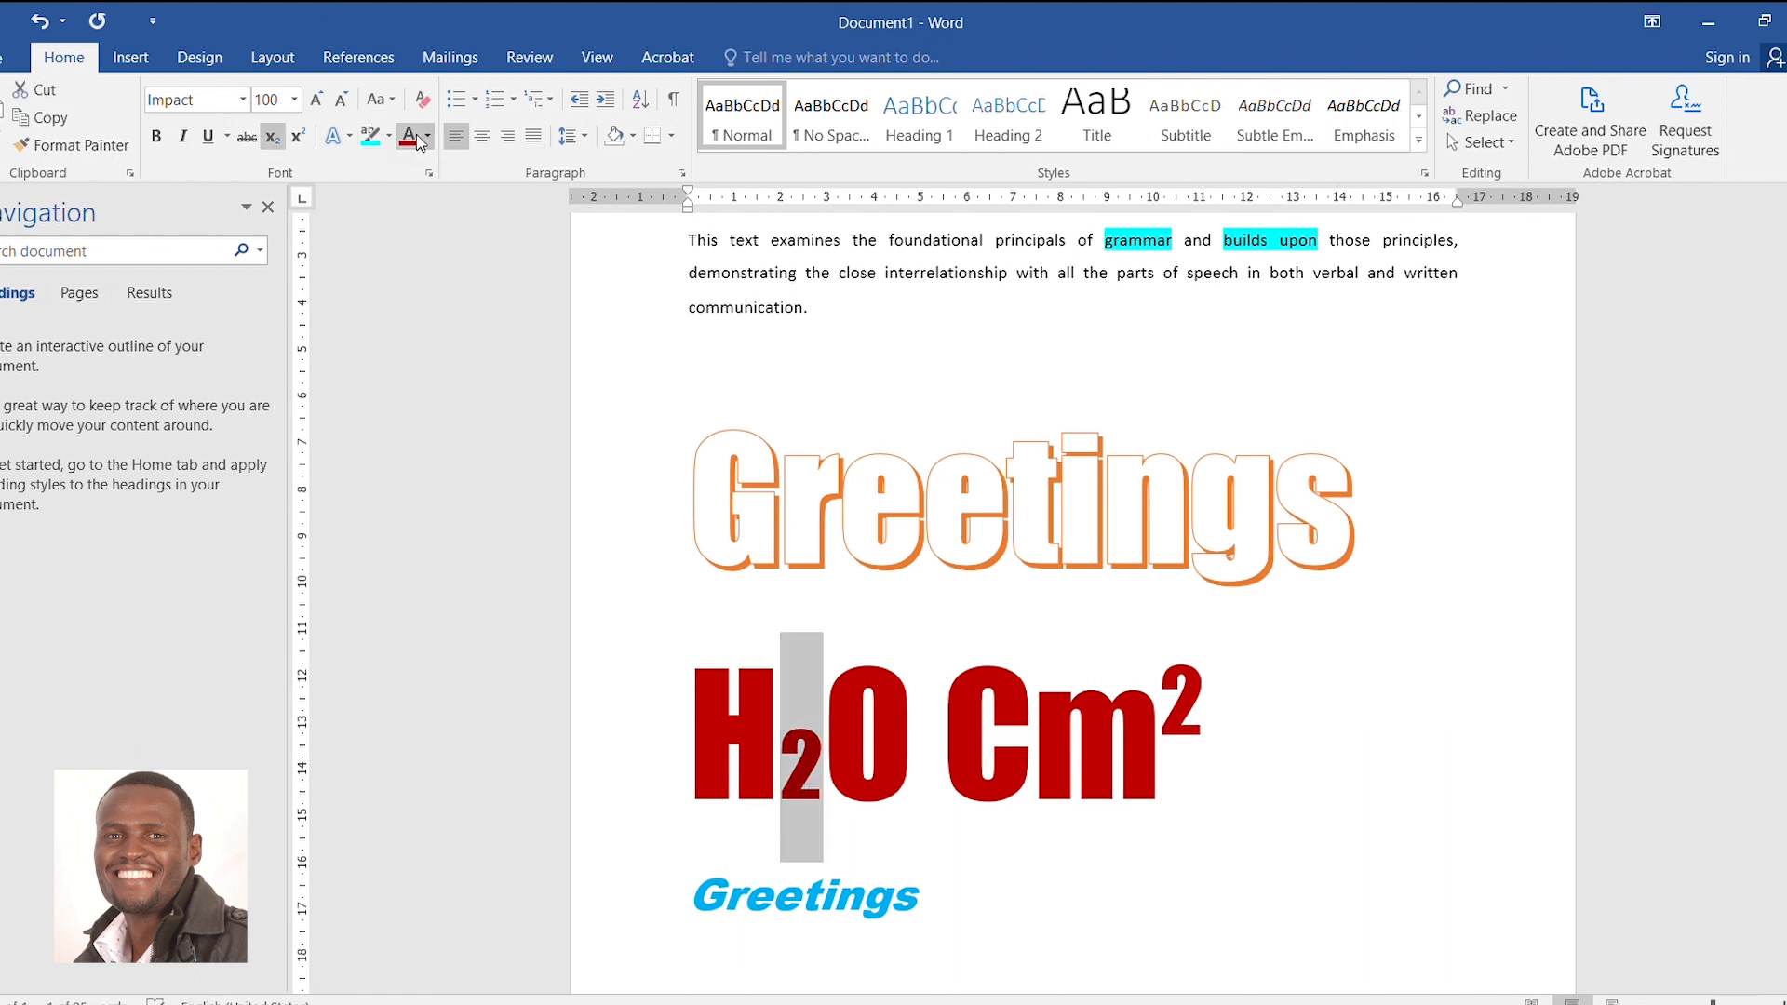
left_click(483, 301)
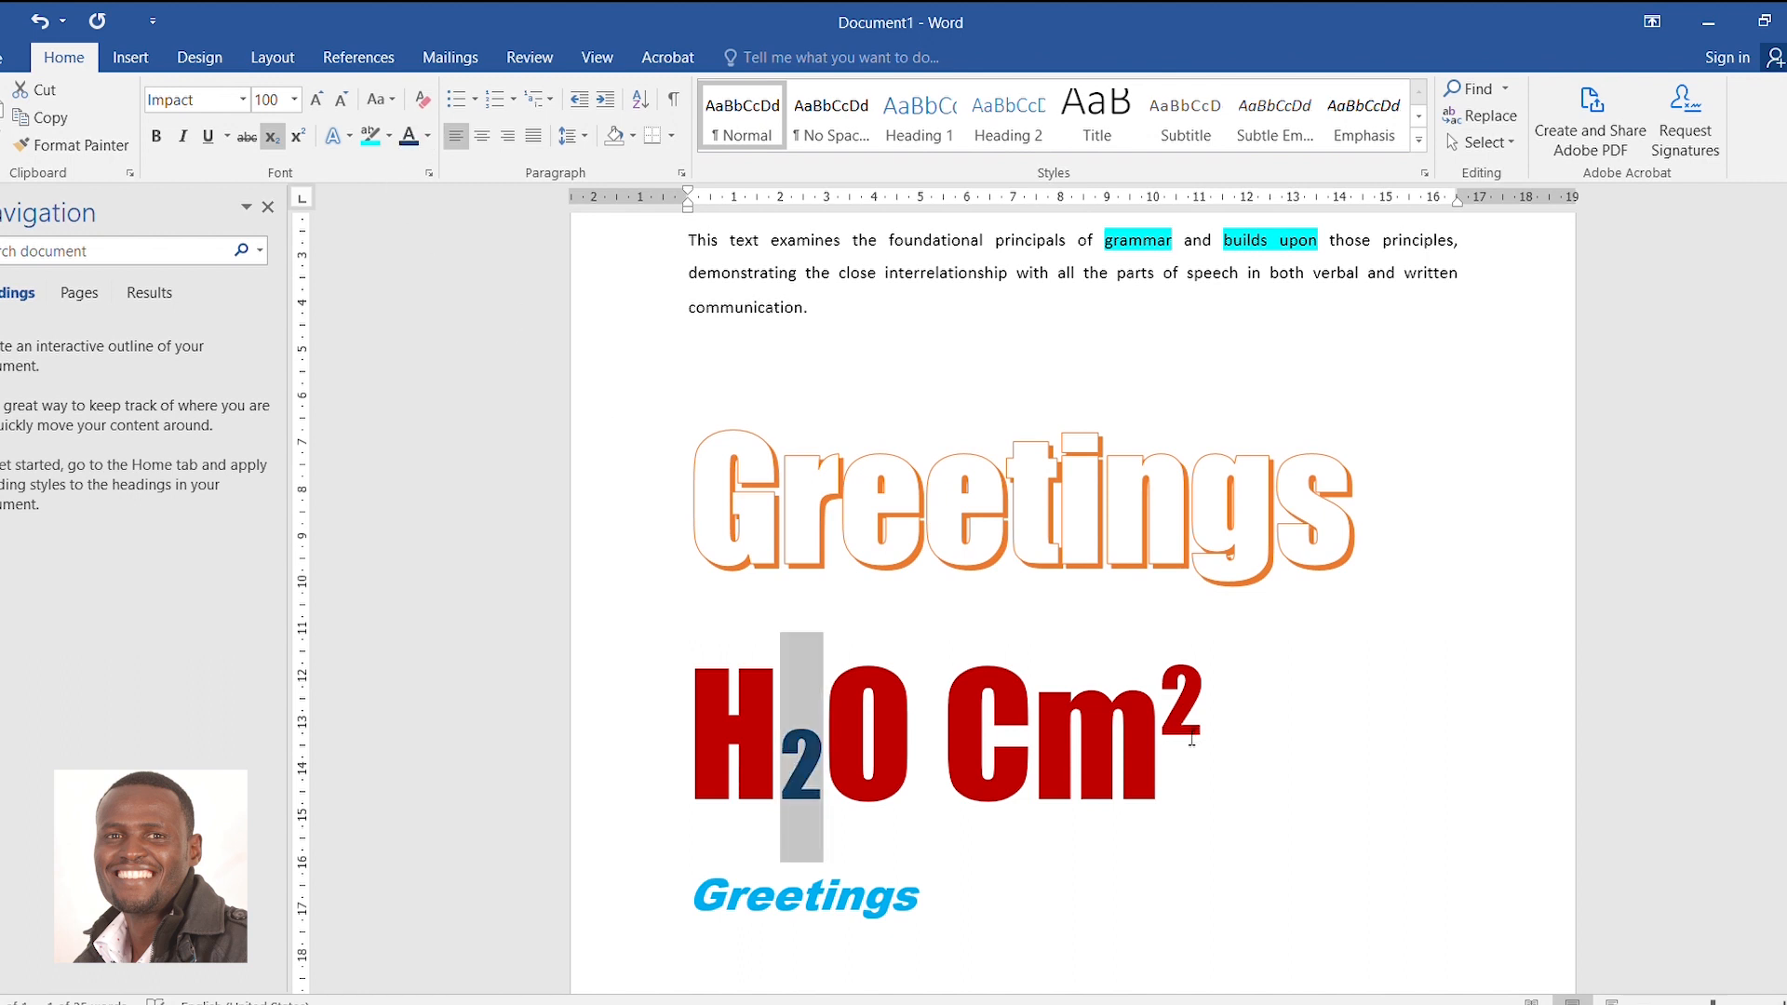
left_click_drag(1162, 707, 1204, 708)
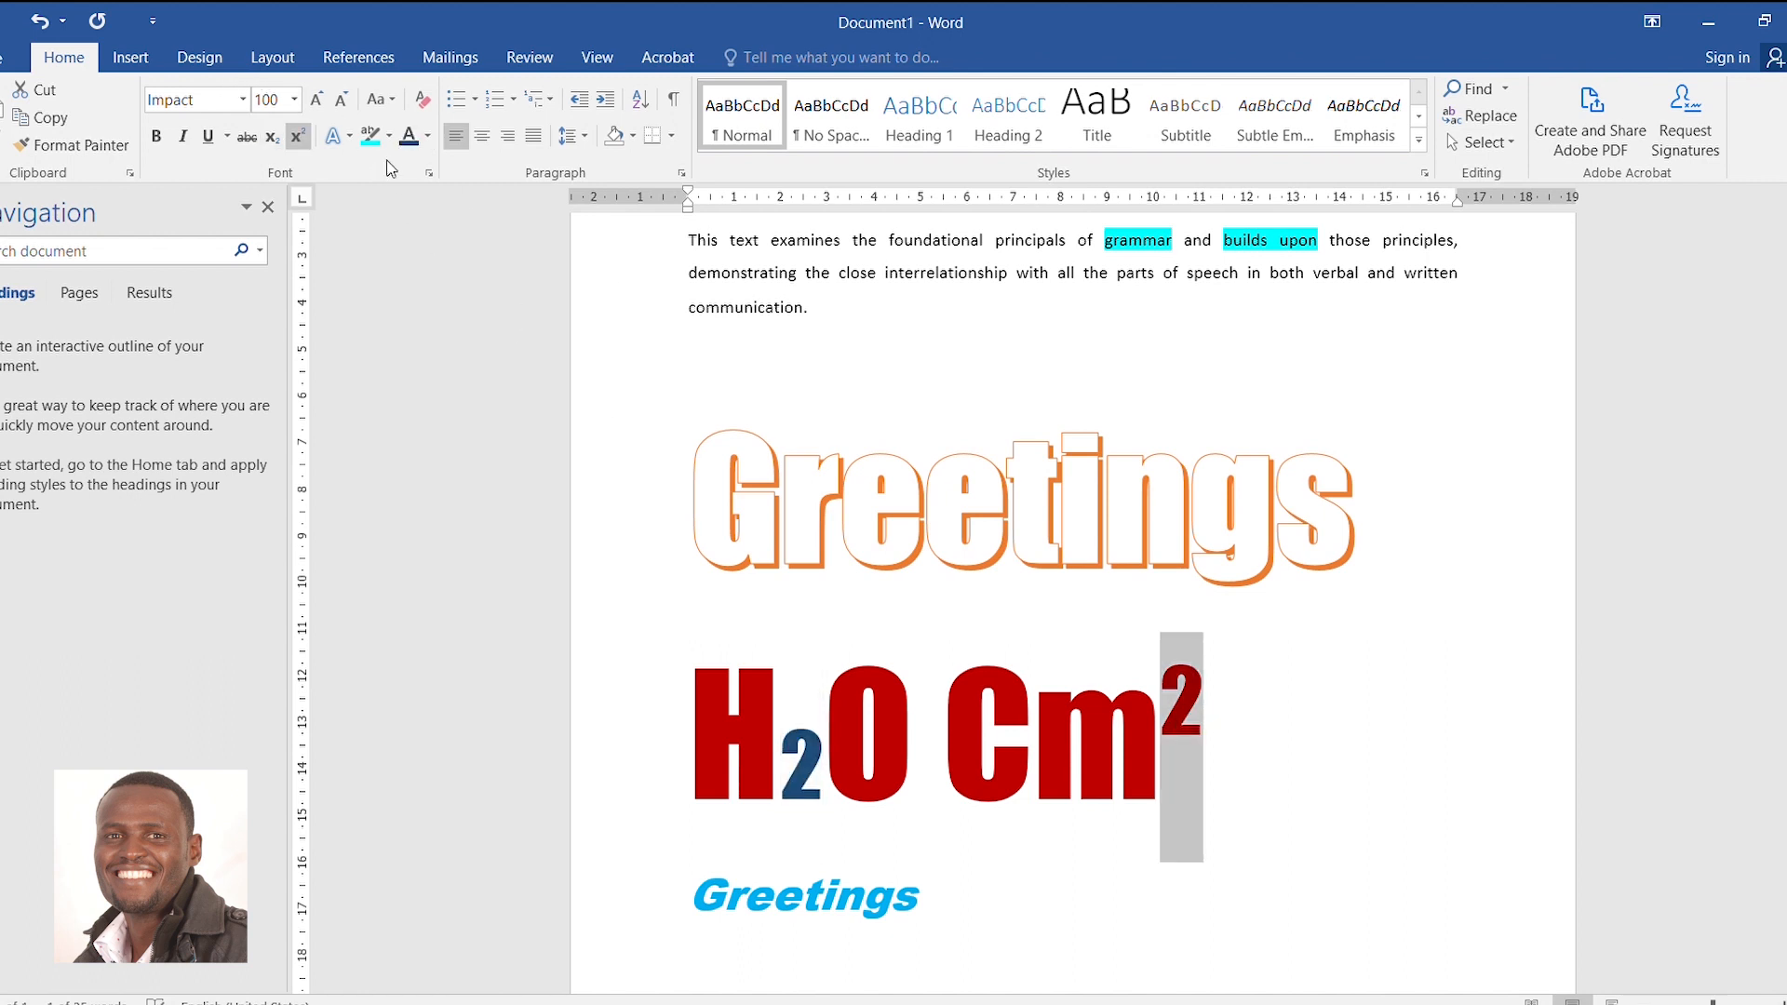
left_click(409, 140)
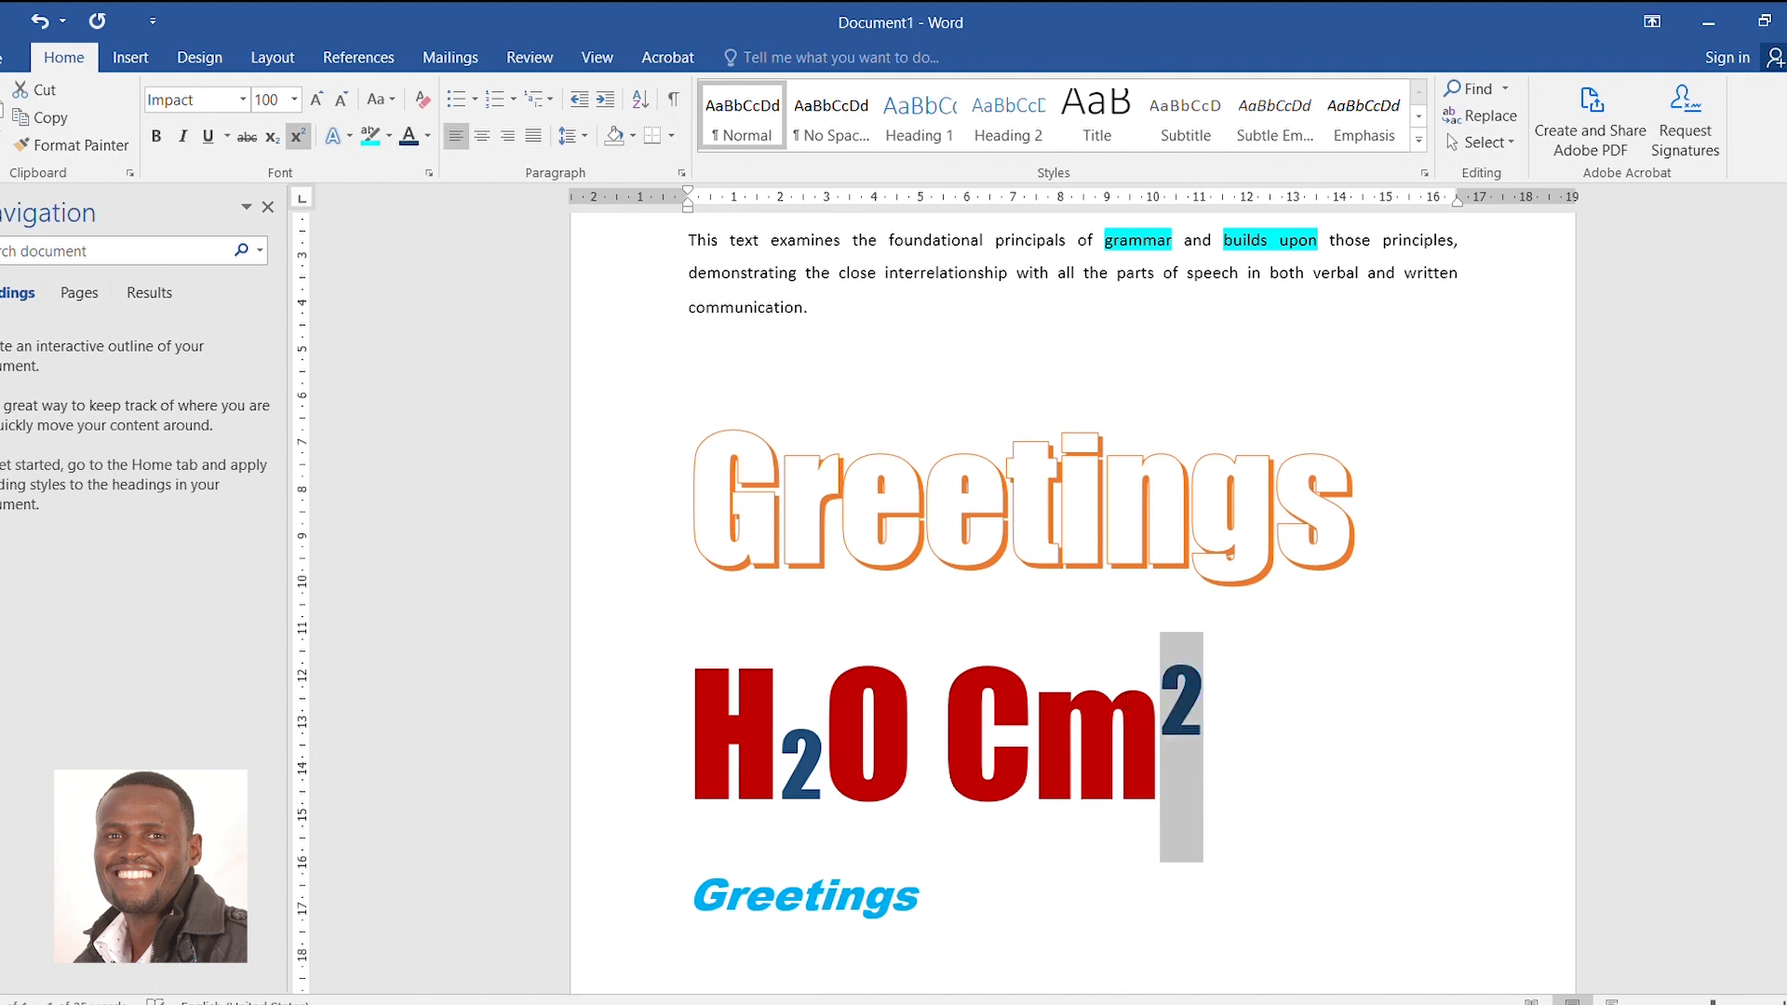
Change the font colour of the letter "C" in "Cm2" to blue
left_click_drag(1136, 712, 1011, 733)
left_click(996, 738)
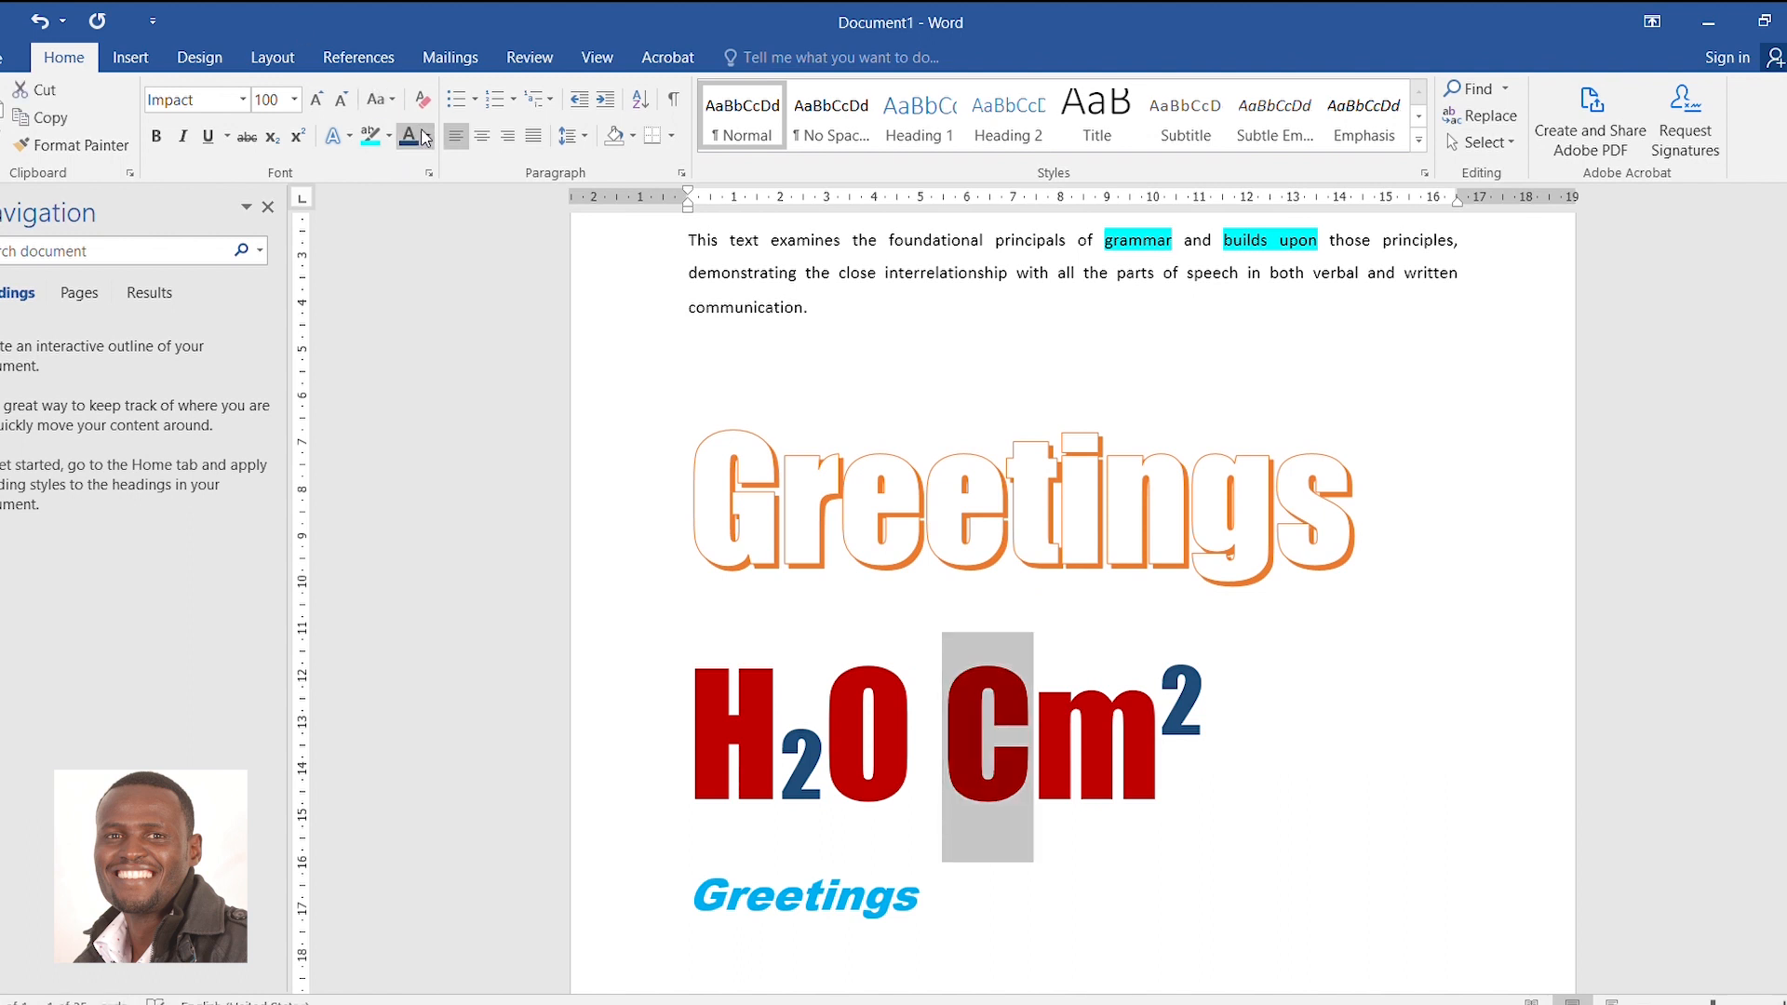
left_click(410, 137)
left_click(499, 331)
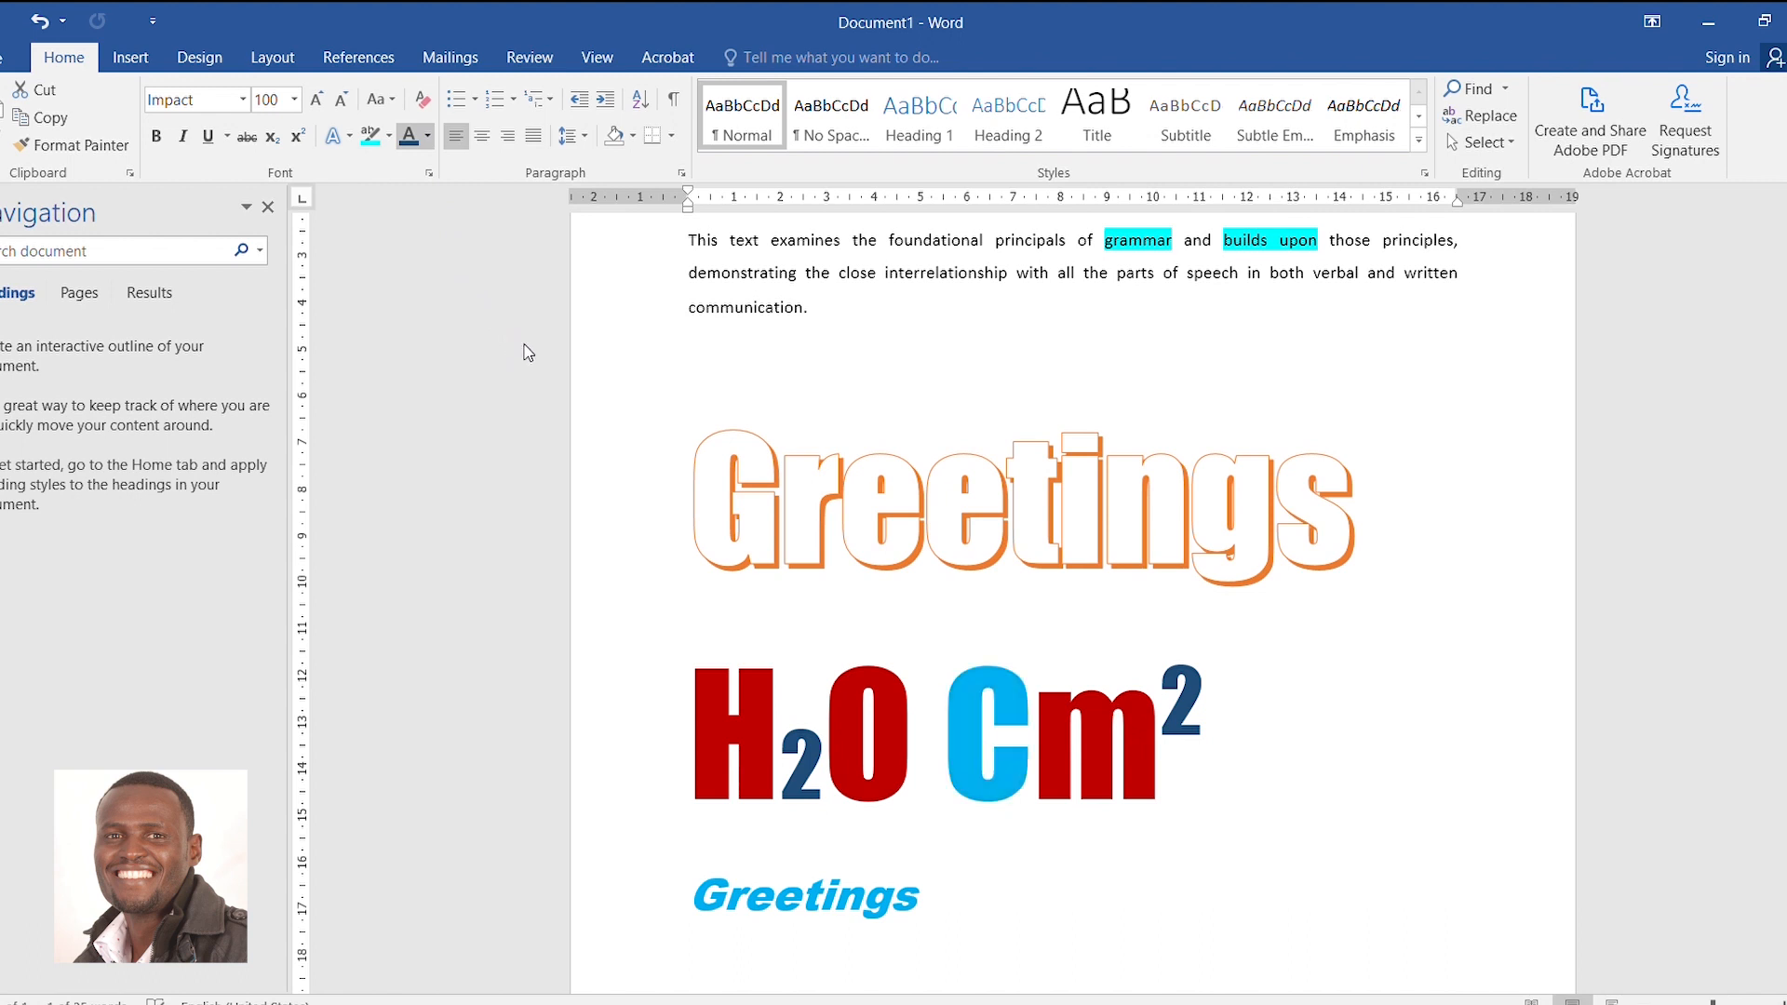
left_click(539, 338)
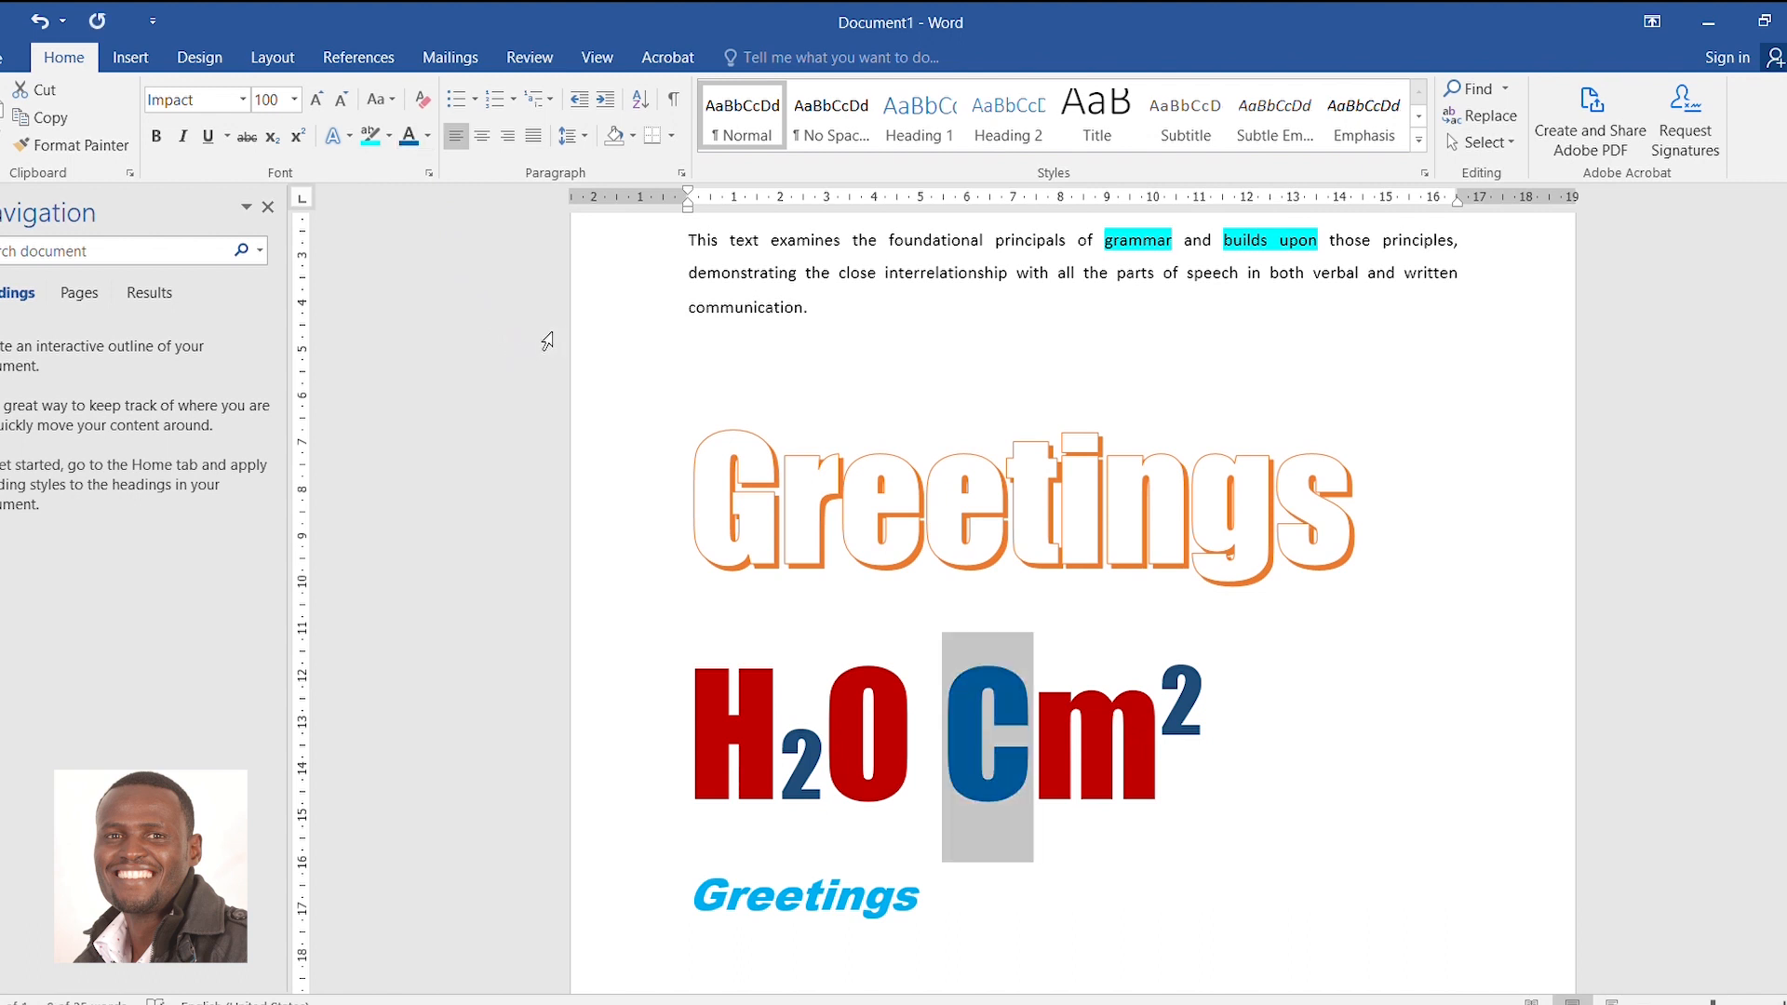
left_click(1049, 785)
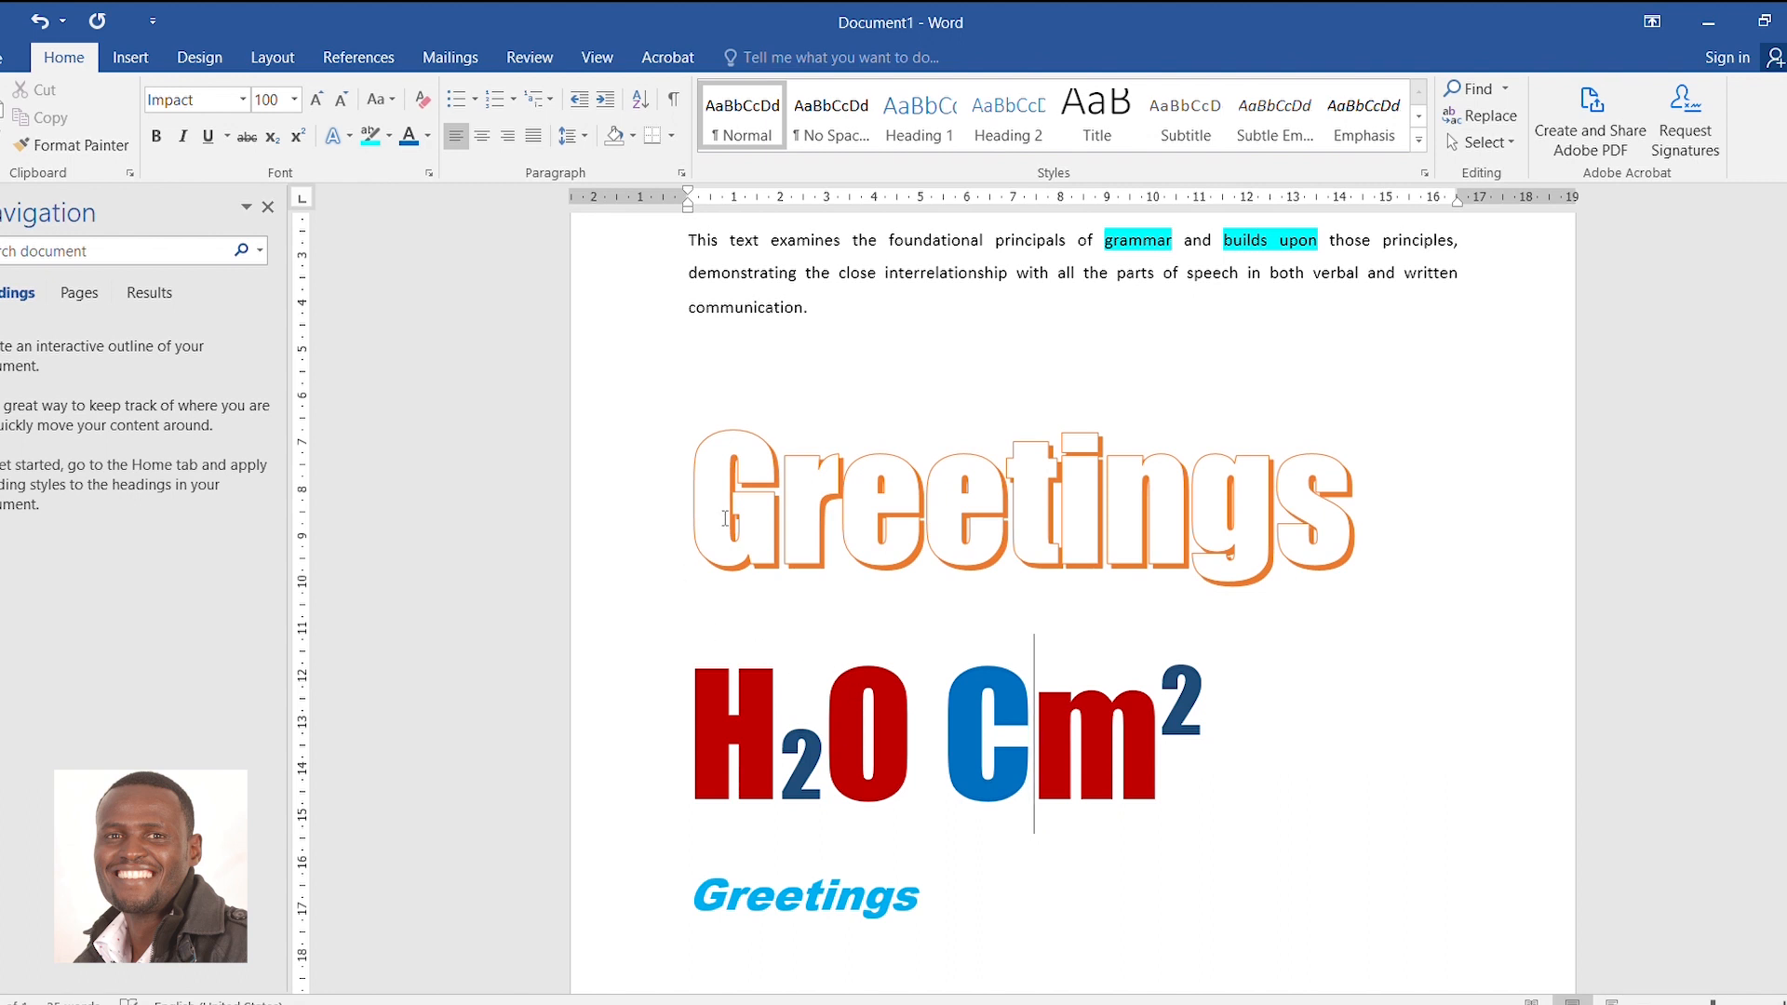
Change the font colour of the large outlined "Greetings" to light green
left_click_drag(703, 518, 1308, 512)
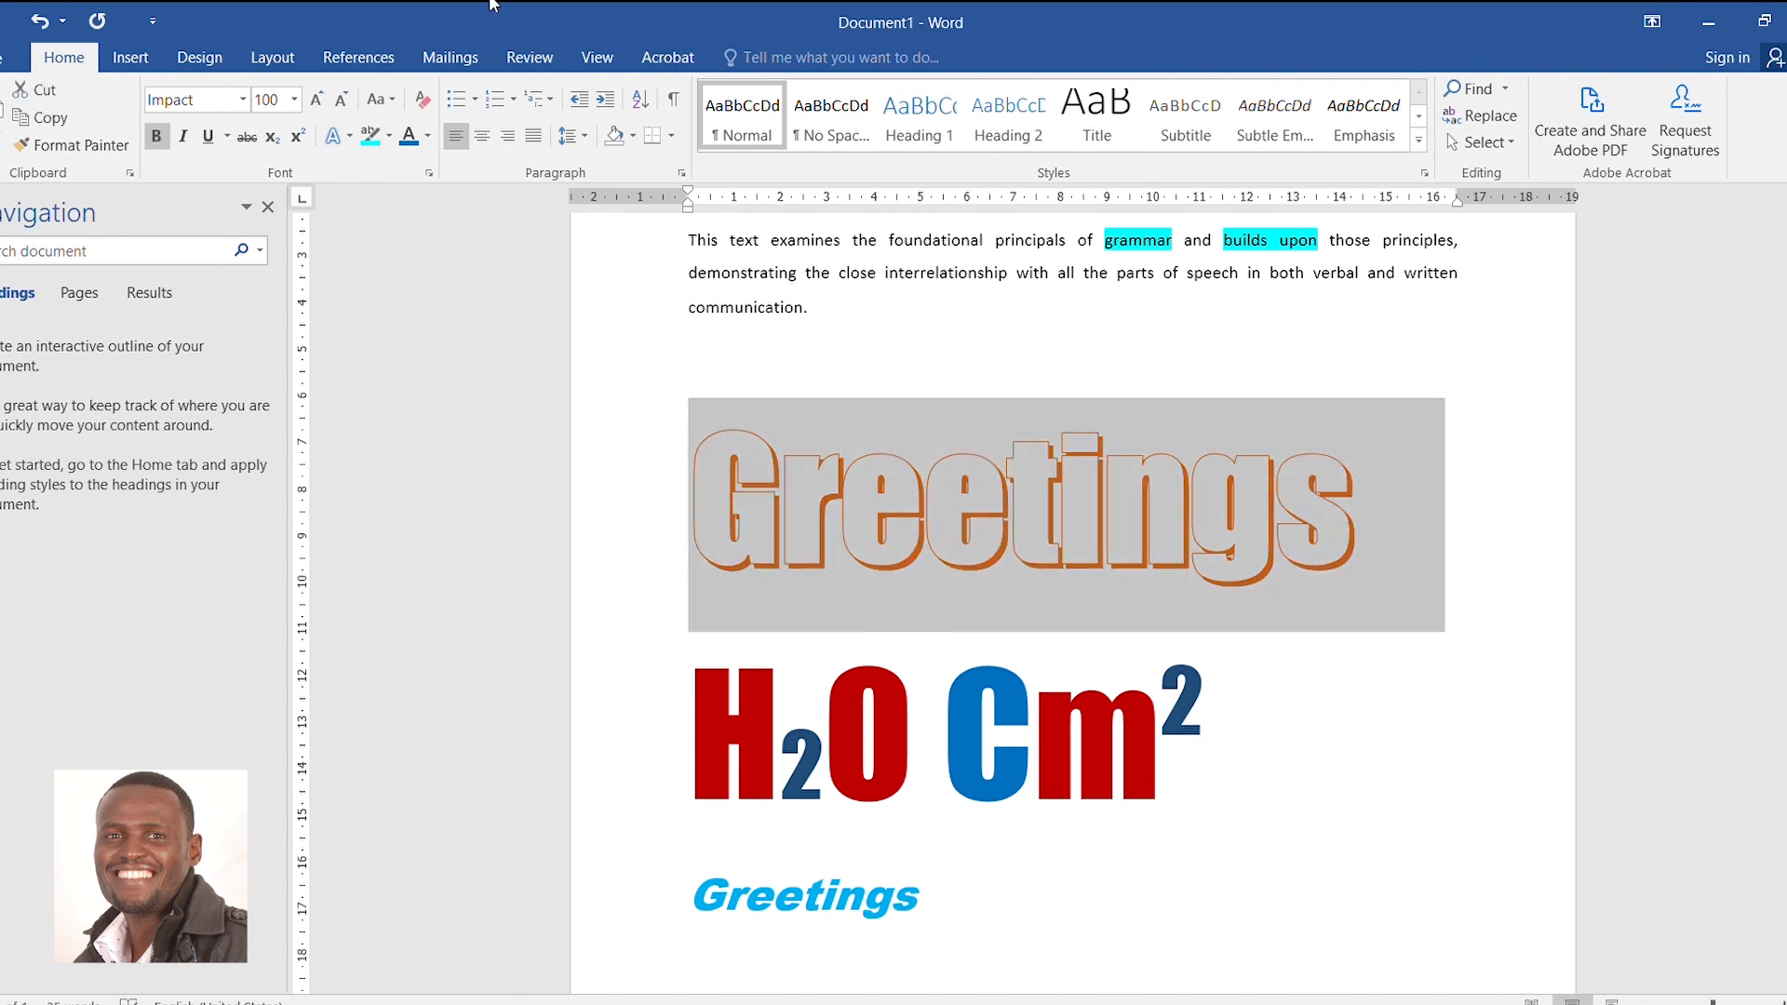
left_click(427, 137)
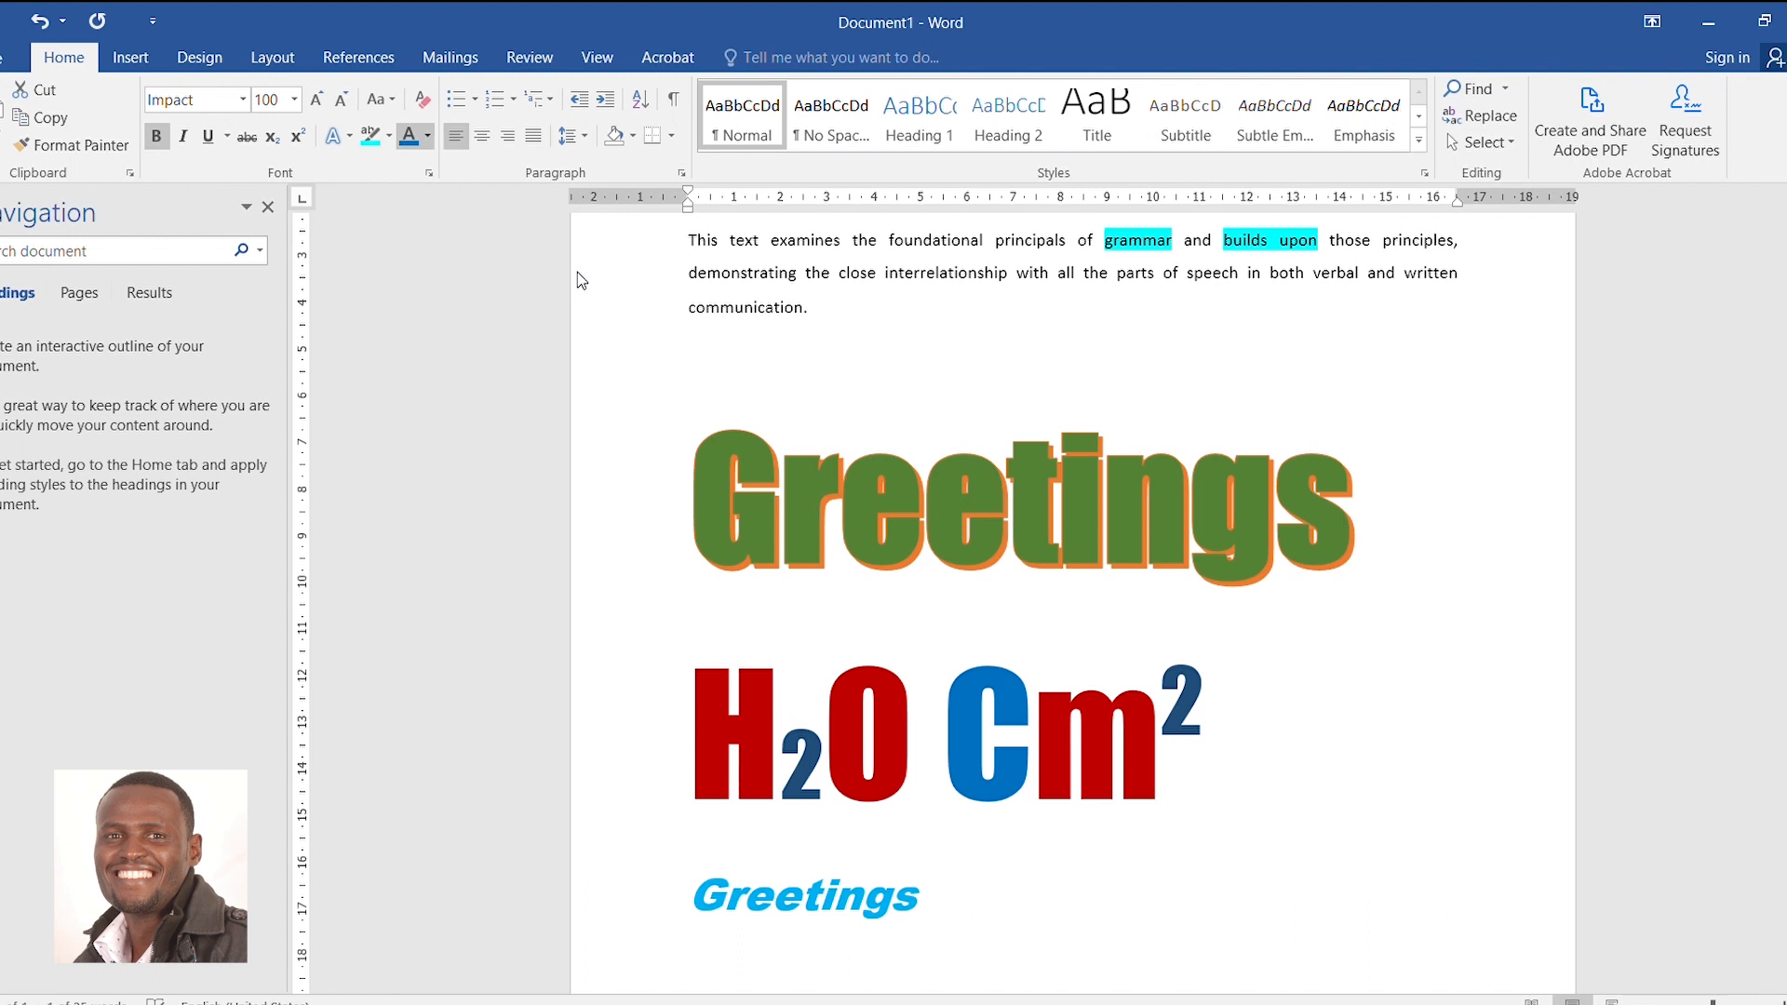
left_click(579, 267)
left_click(860, 443)
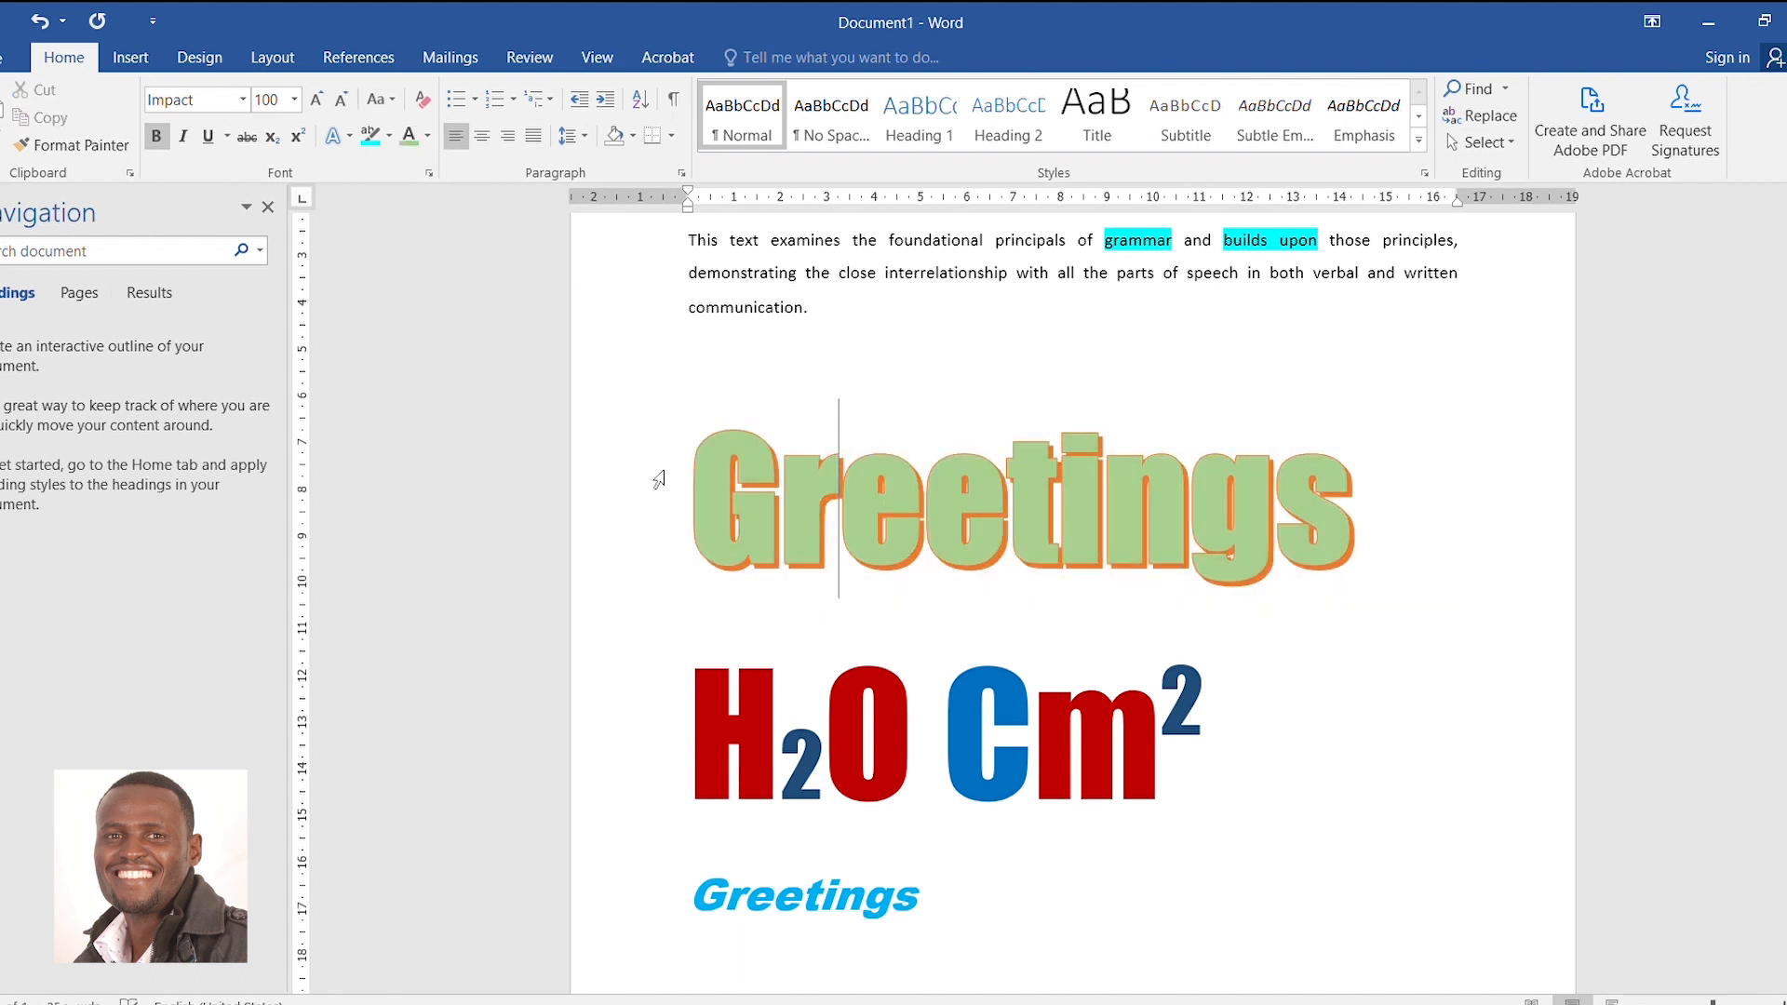
Clear all formatting from the entire document text
scroll(1057, 629, "up", 3)
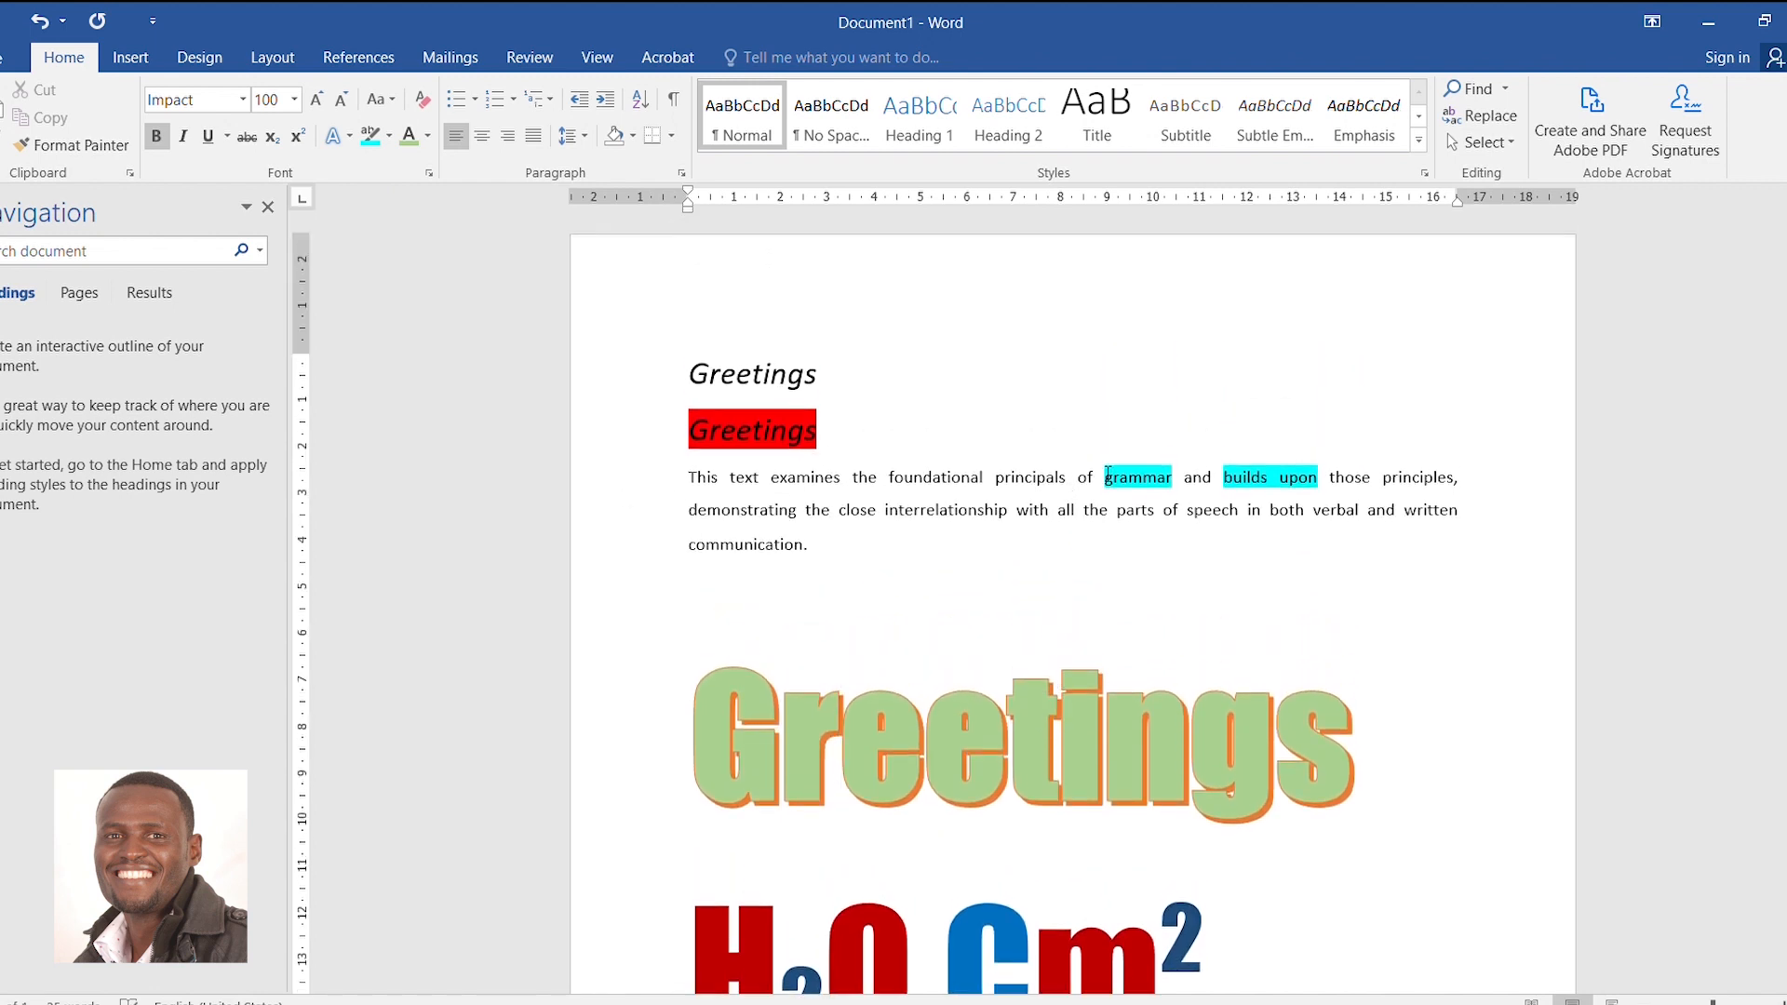
left_click_drag(1126, 474, 1299, 477)
left_click(1315, 478)
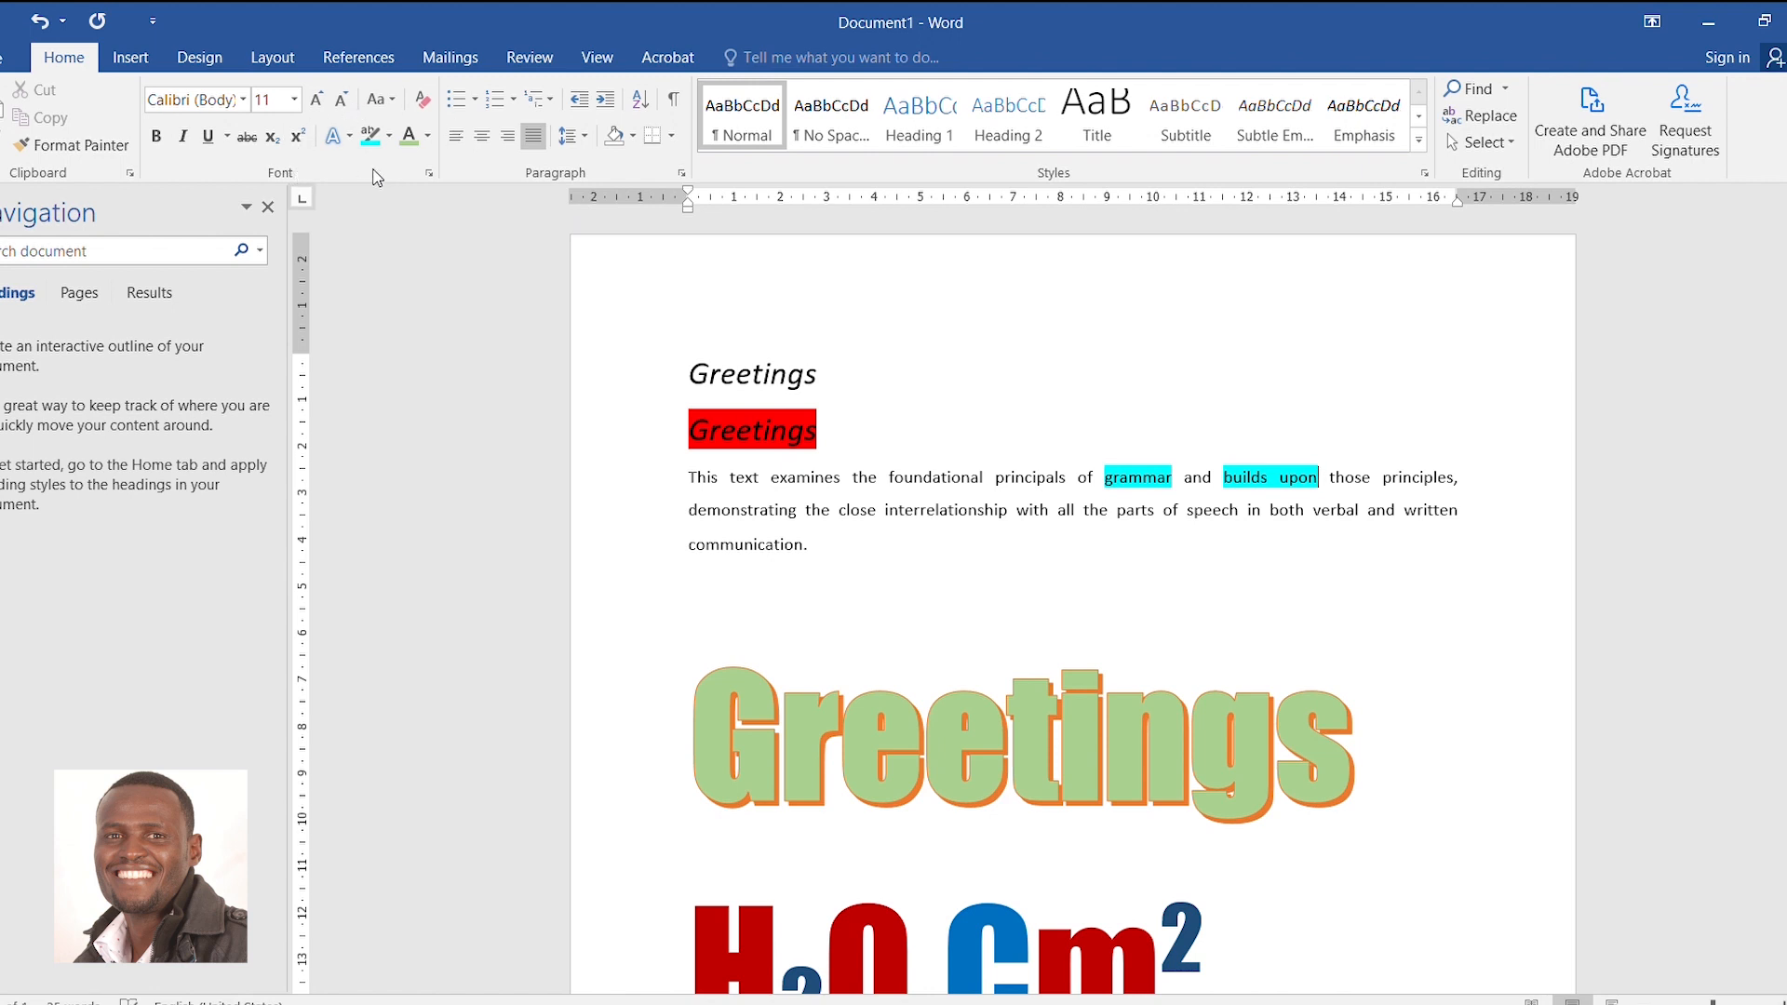
key("ctrl+a")
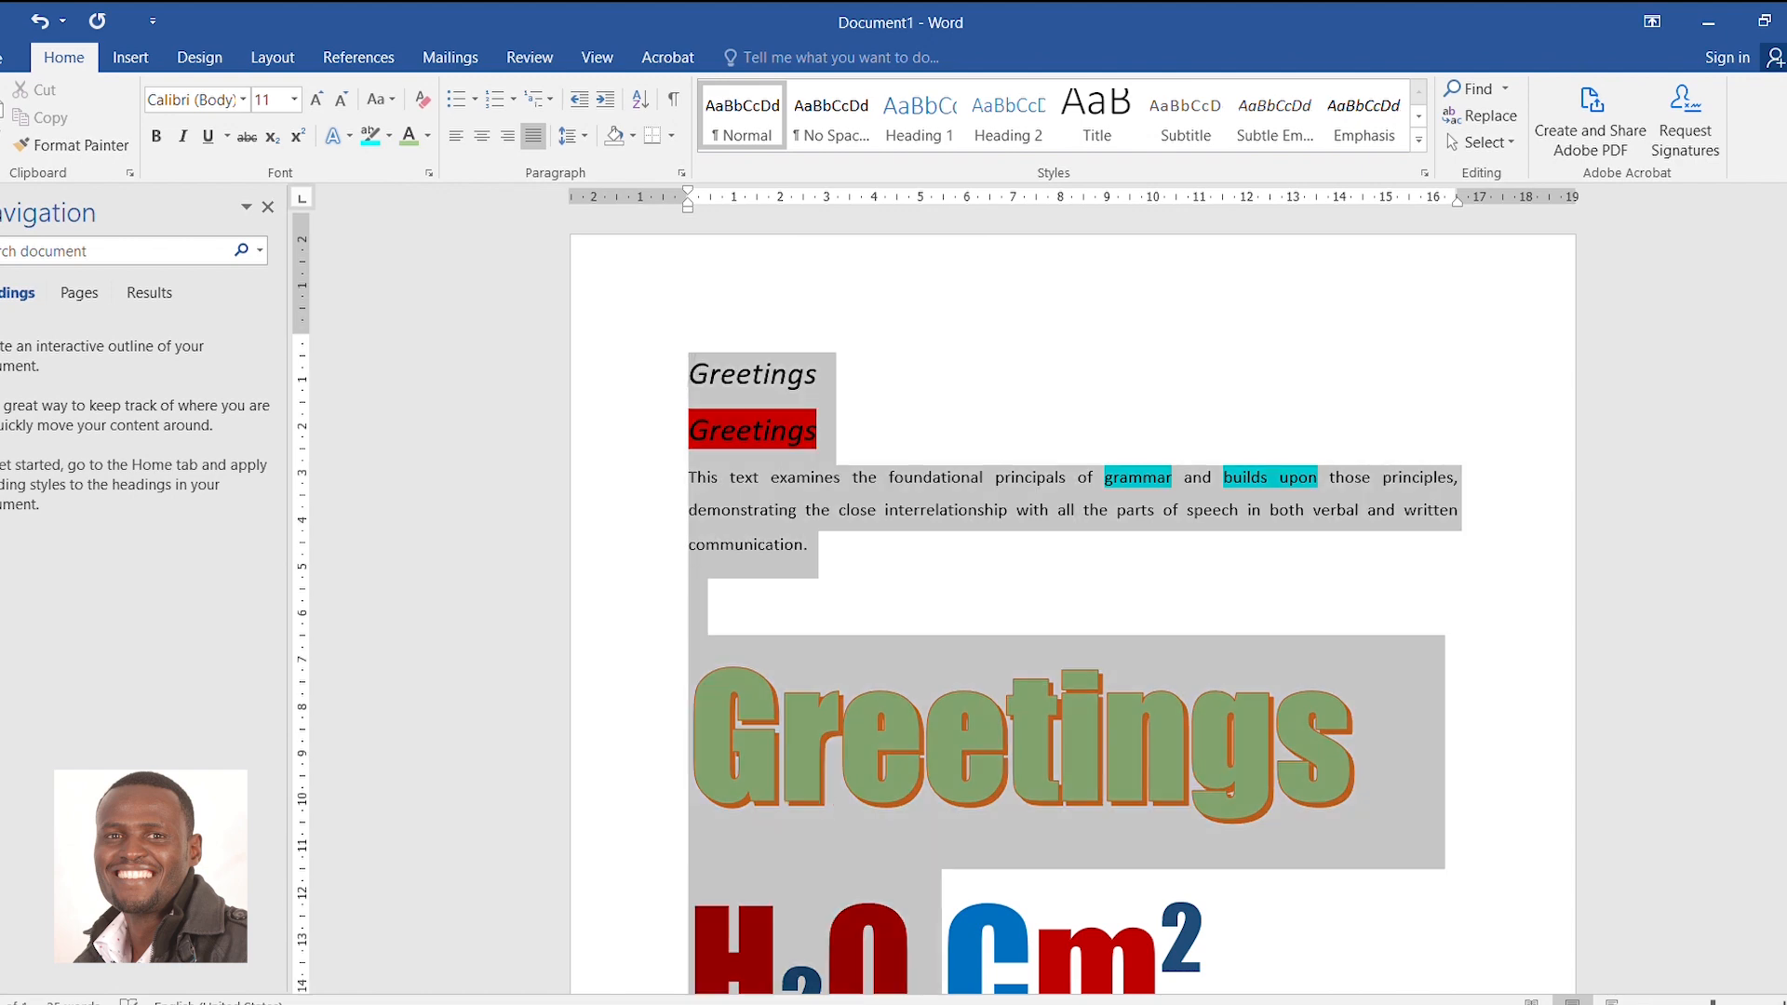
scroll(1101, 801, "down", 6)
scroll(1003, 401, "up", 6)
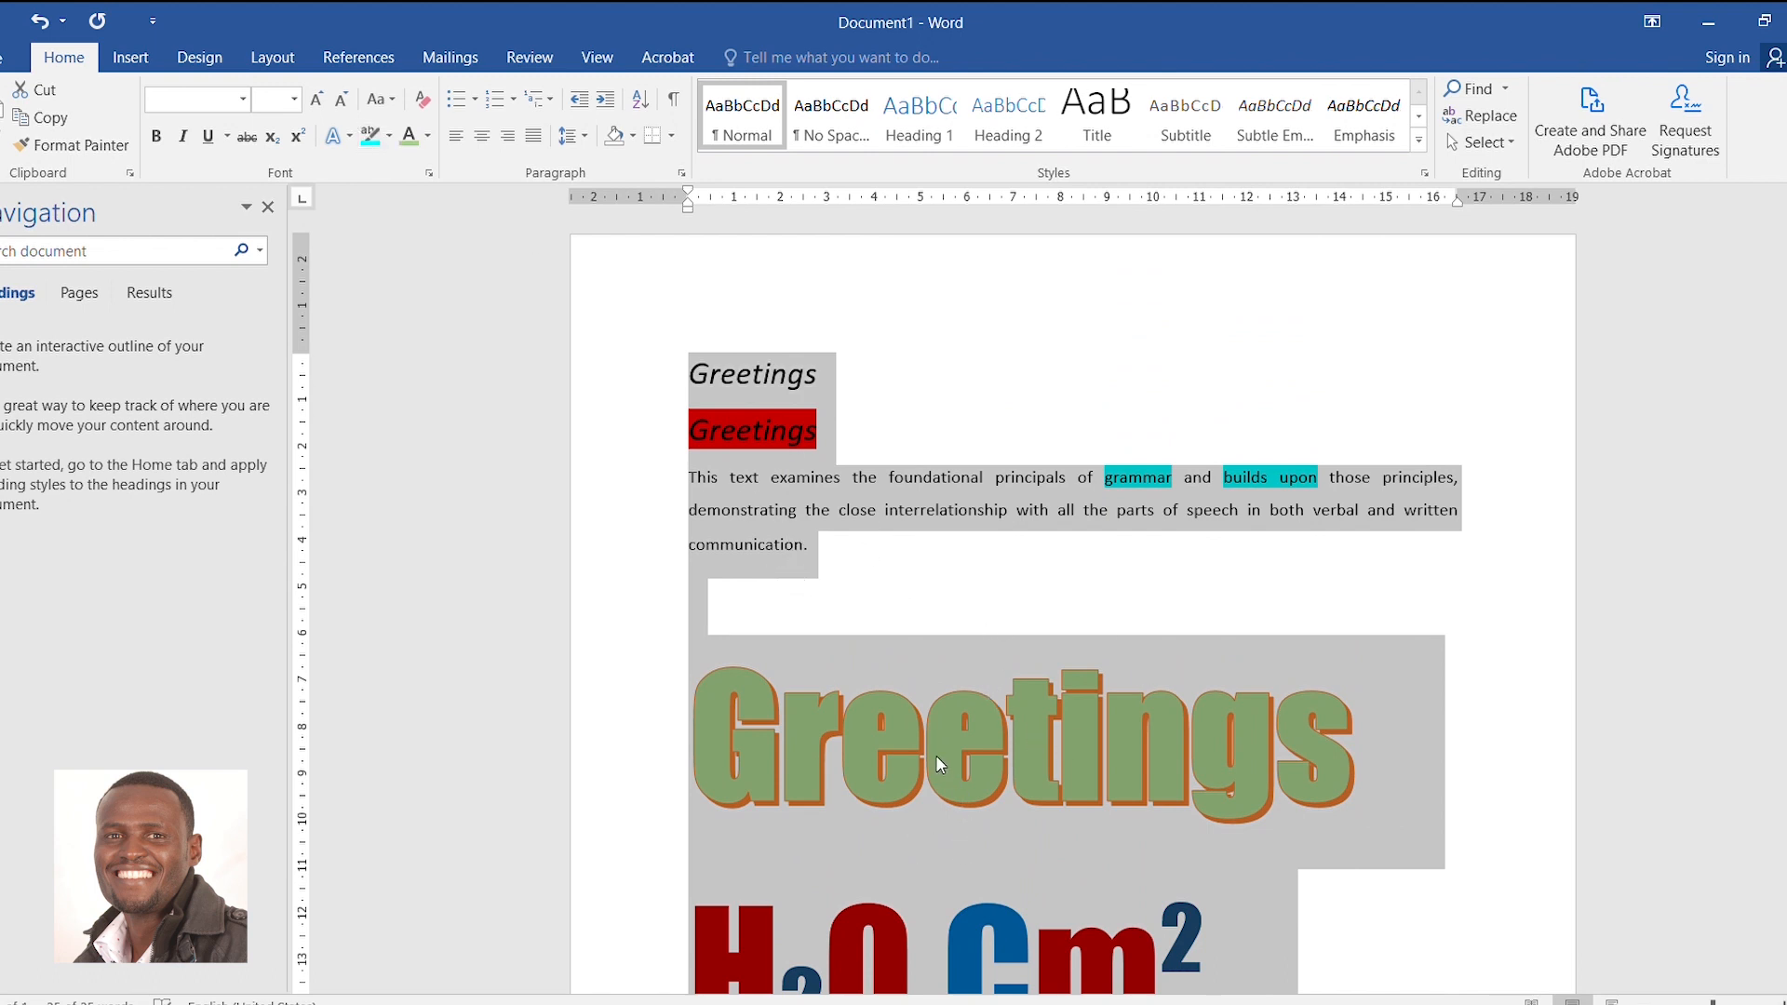
left_click(421, 102)
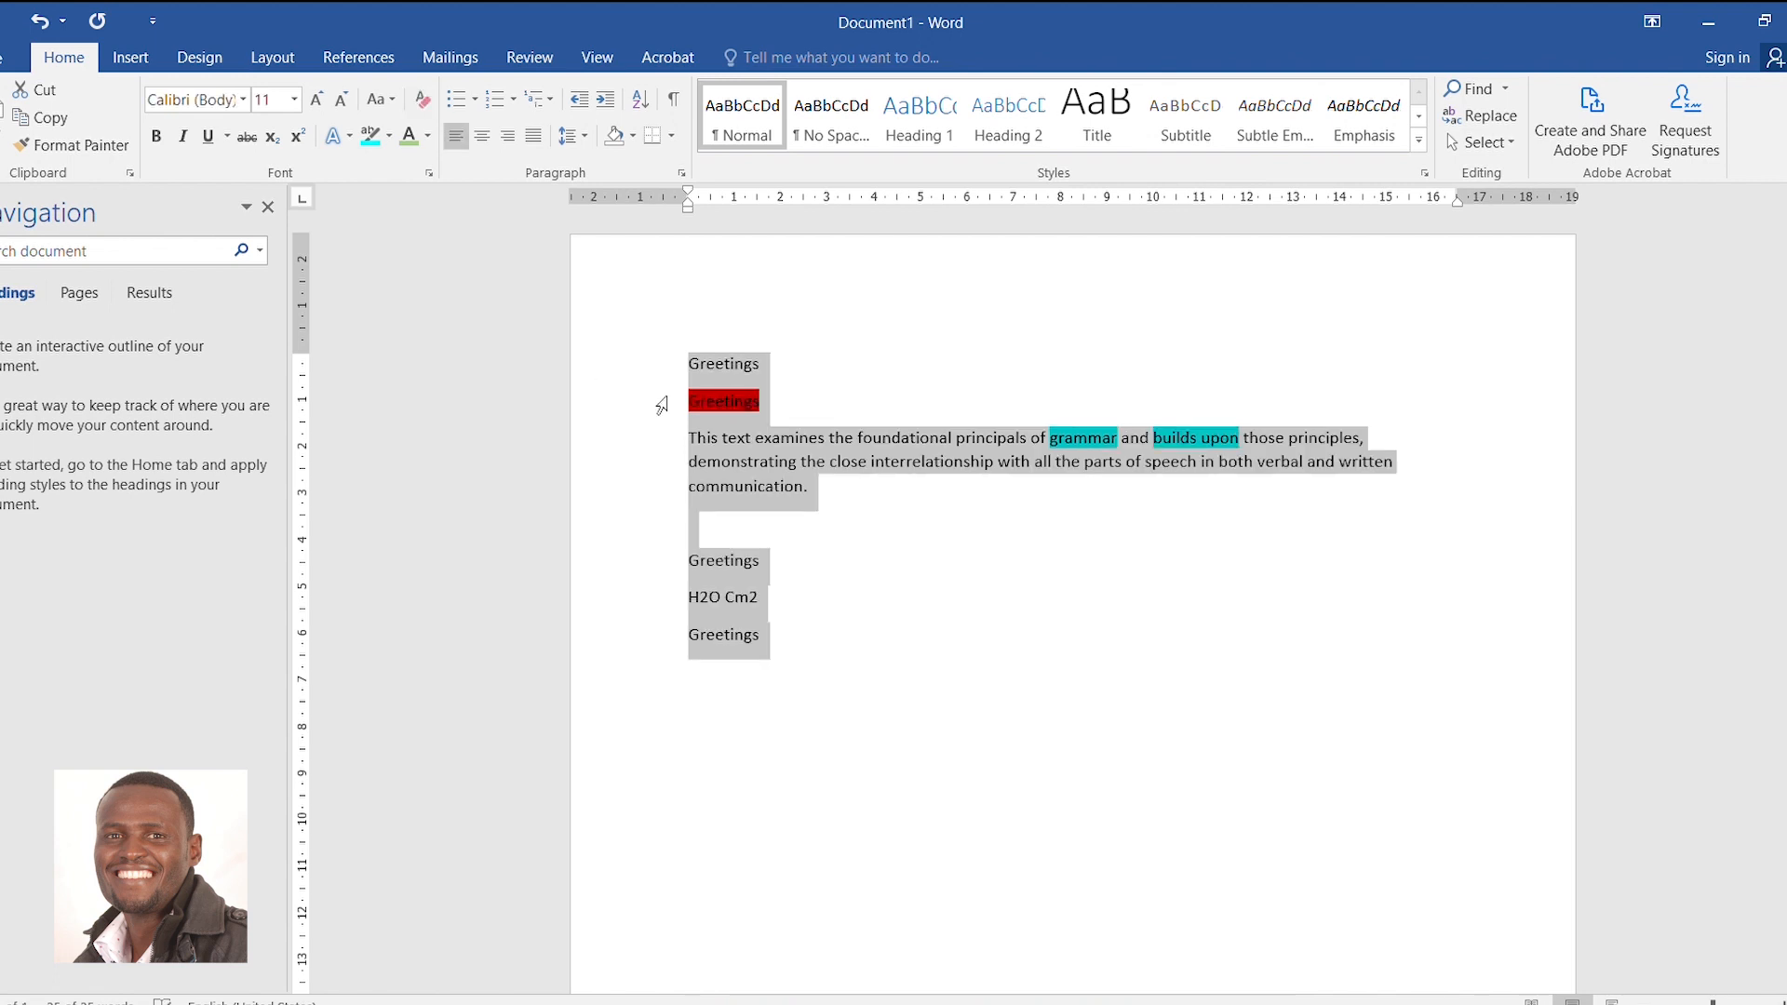
Remove the red highlight from the second-line "Greetings" by setting its highlight colour to none
scroll(741, 606, "down", 10)
scroll(746, 602, "up", 10)
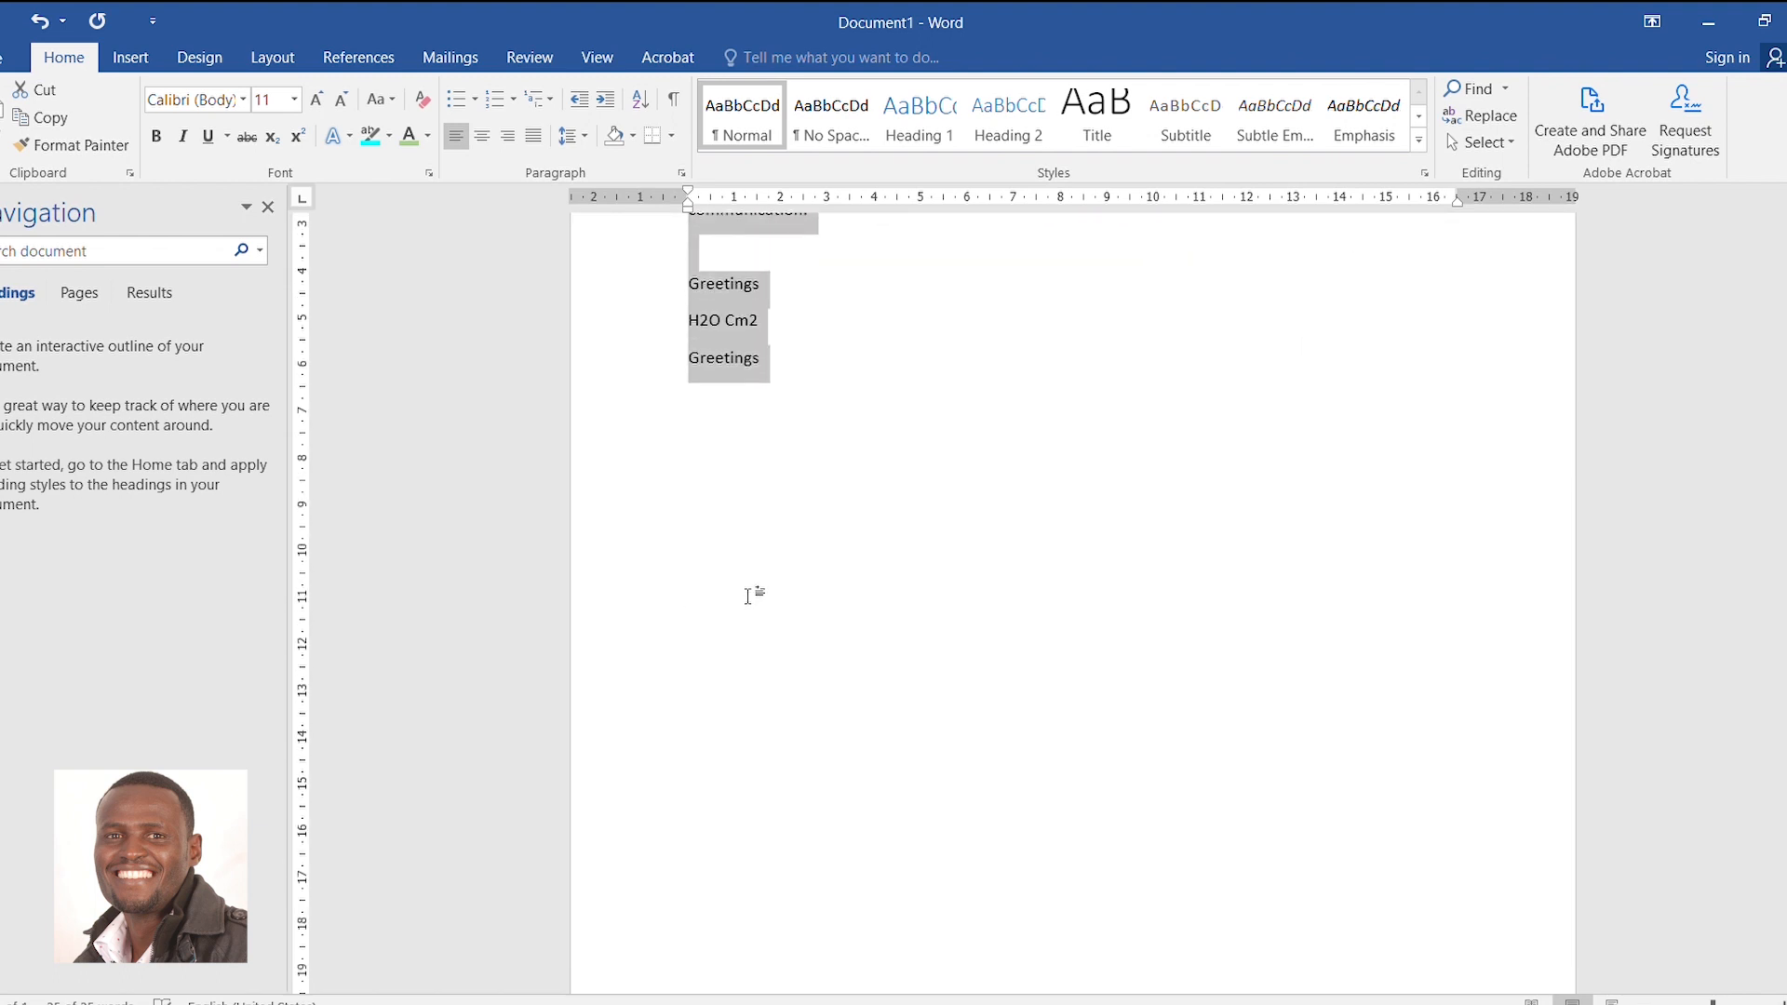
left_click(735, 494)
left_click_drag(684, 406, 771, 412)
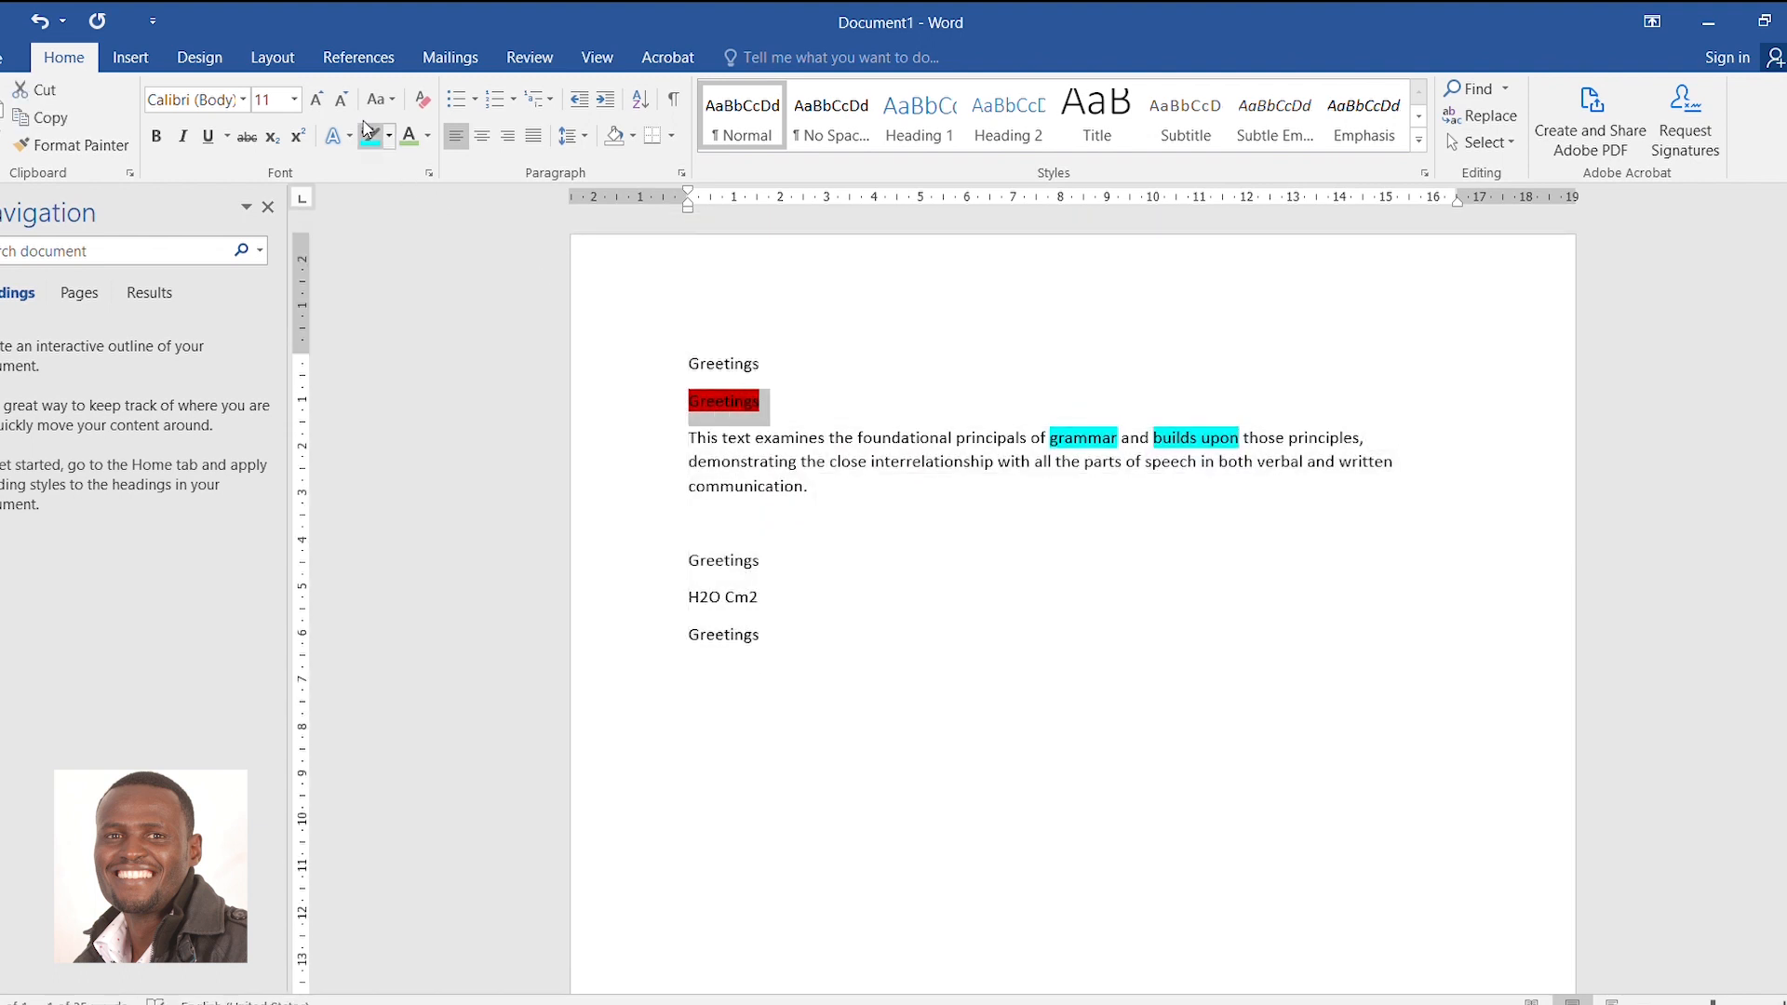
left_click(388, 137)
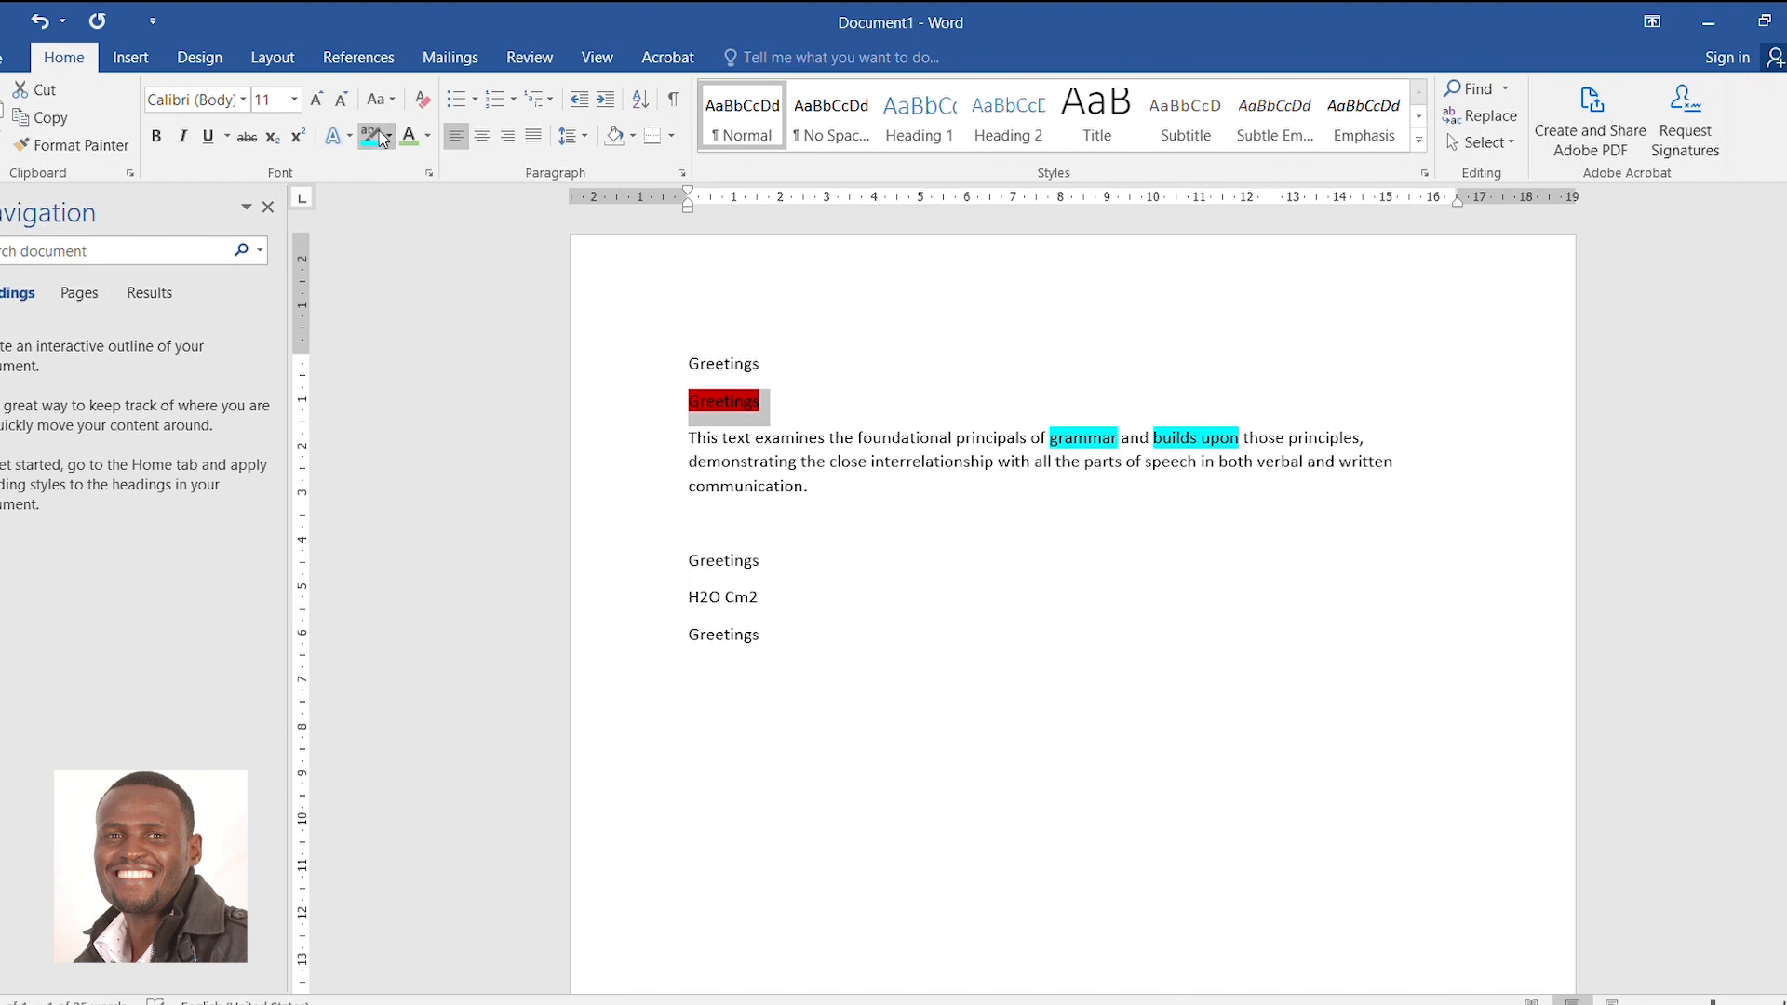
left_click(369, 280)
key("Right")
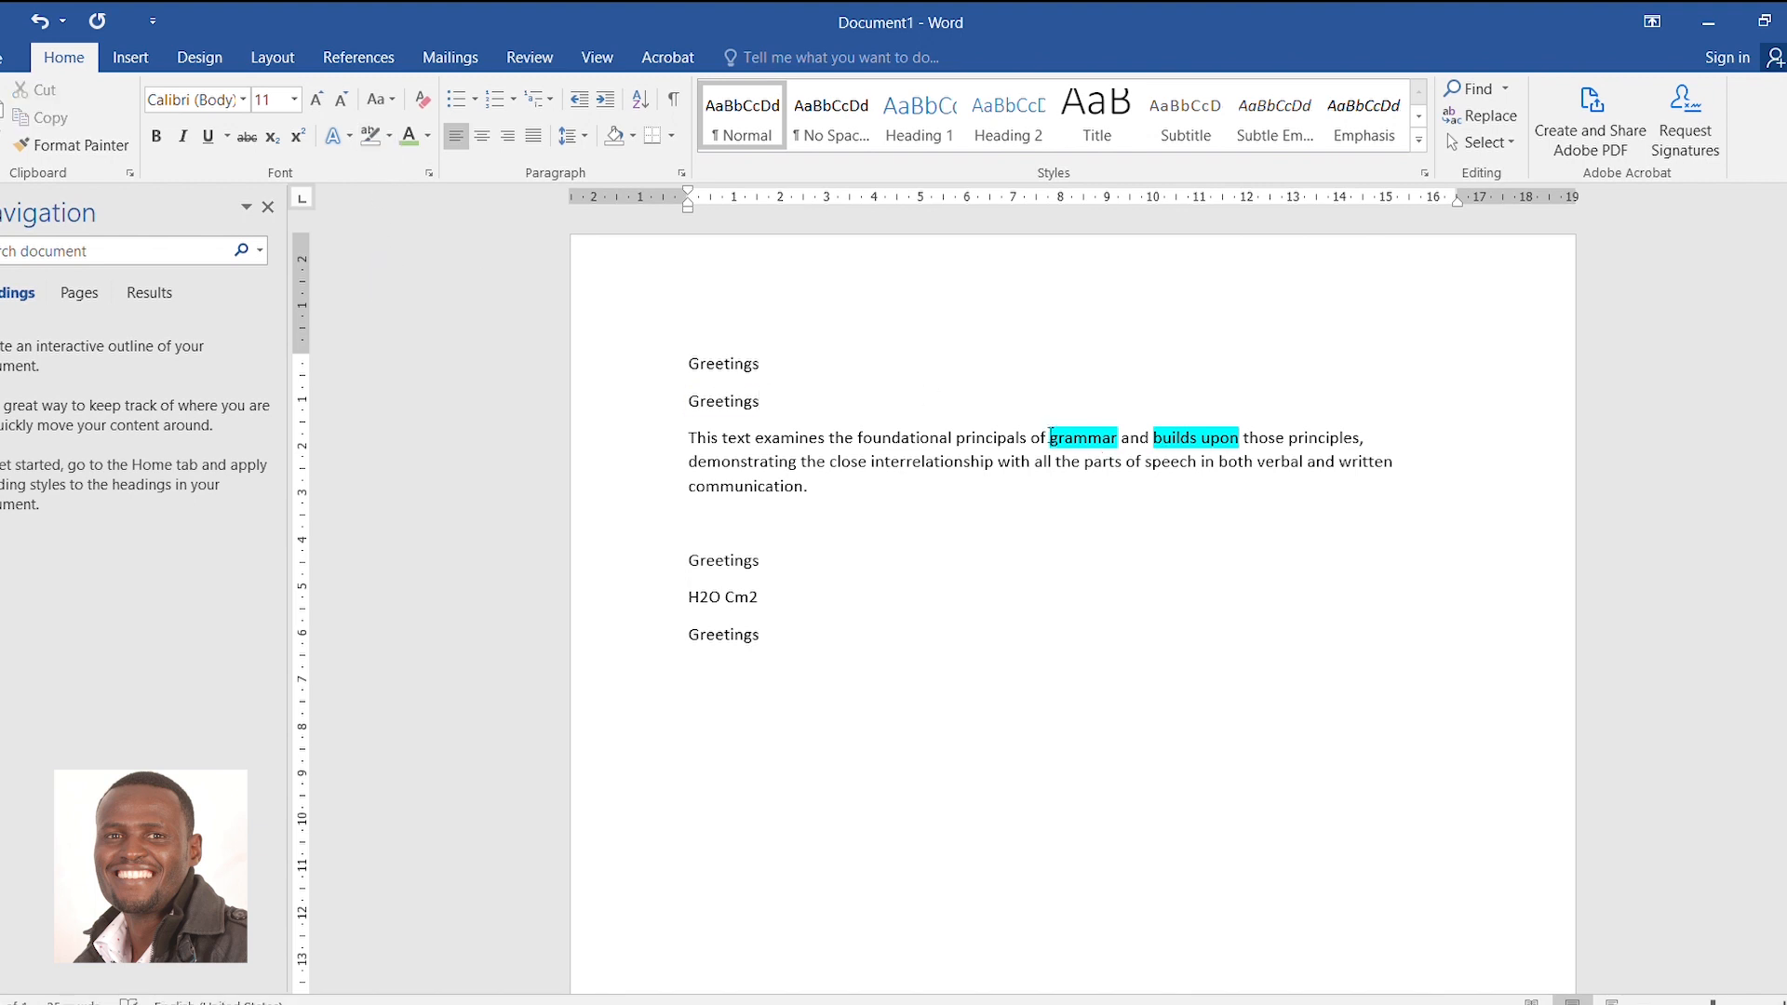
Remove the turquoise highlighting from "grammar and builds upon" in the paragraph
left_click_drag(1062, 438, 1215, 445)
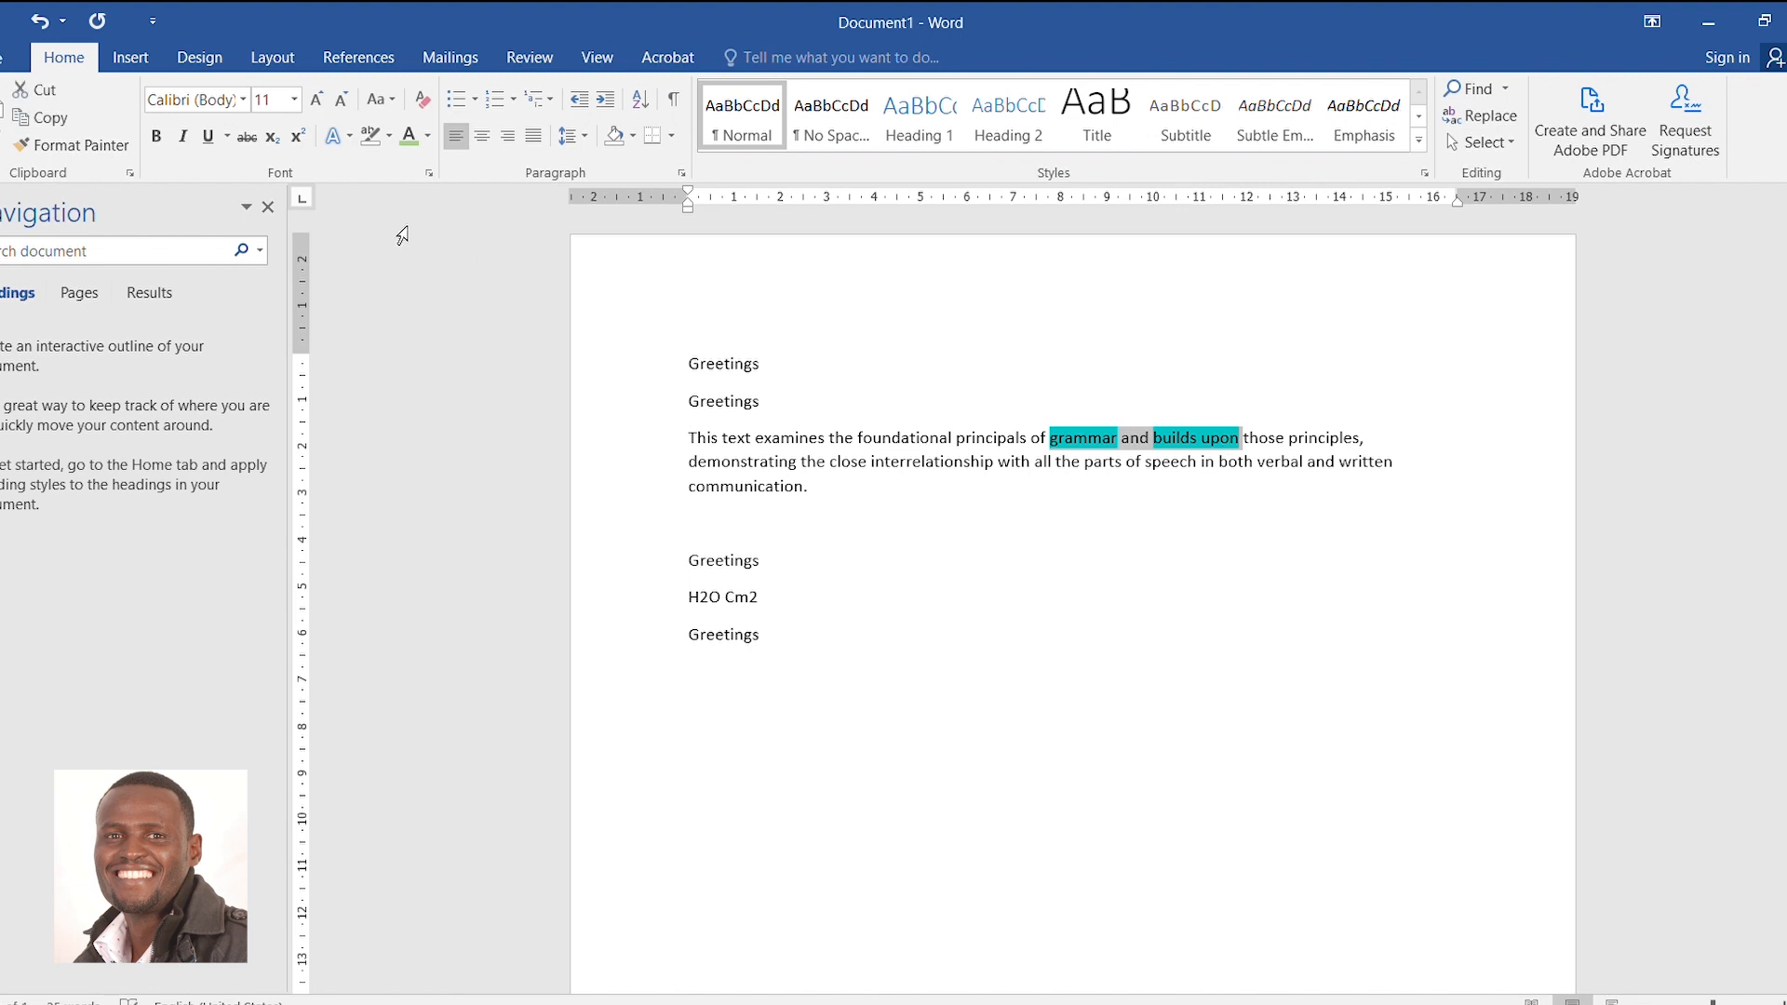
left_click(387, 137)
left_click(400, 280)
key("Right")
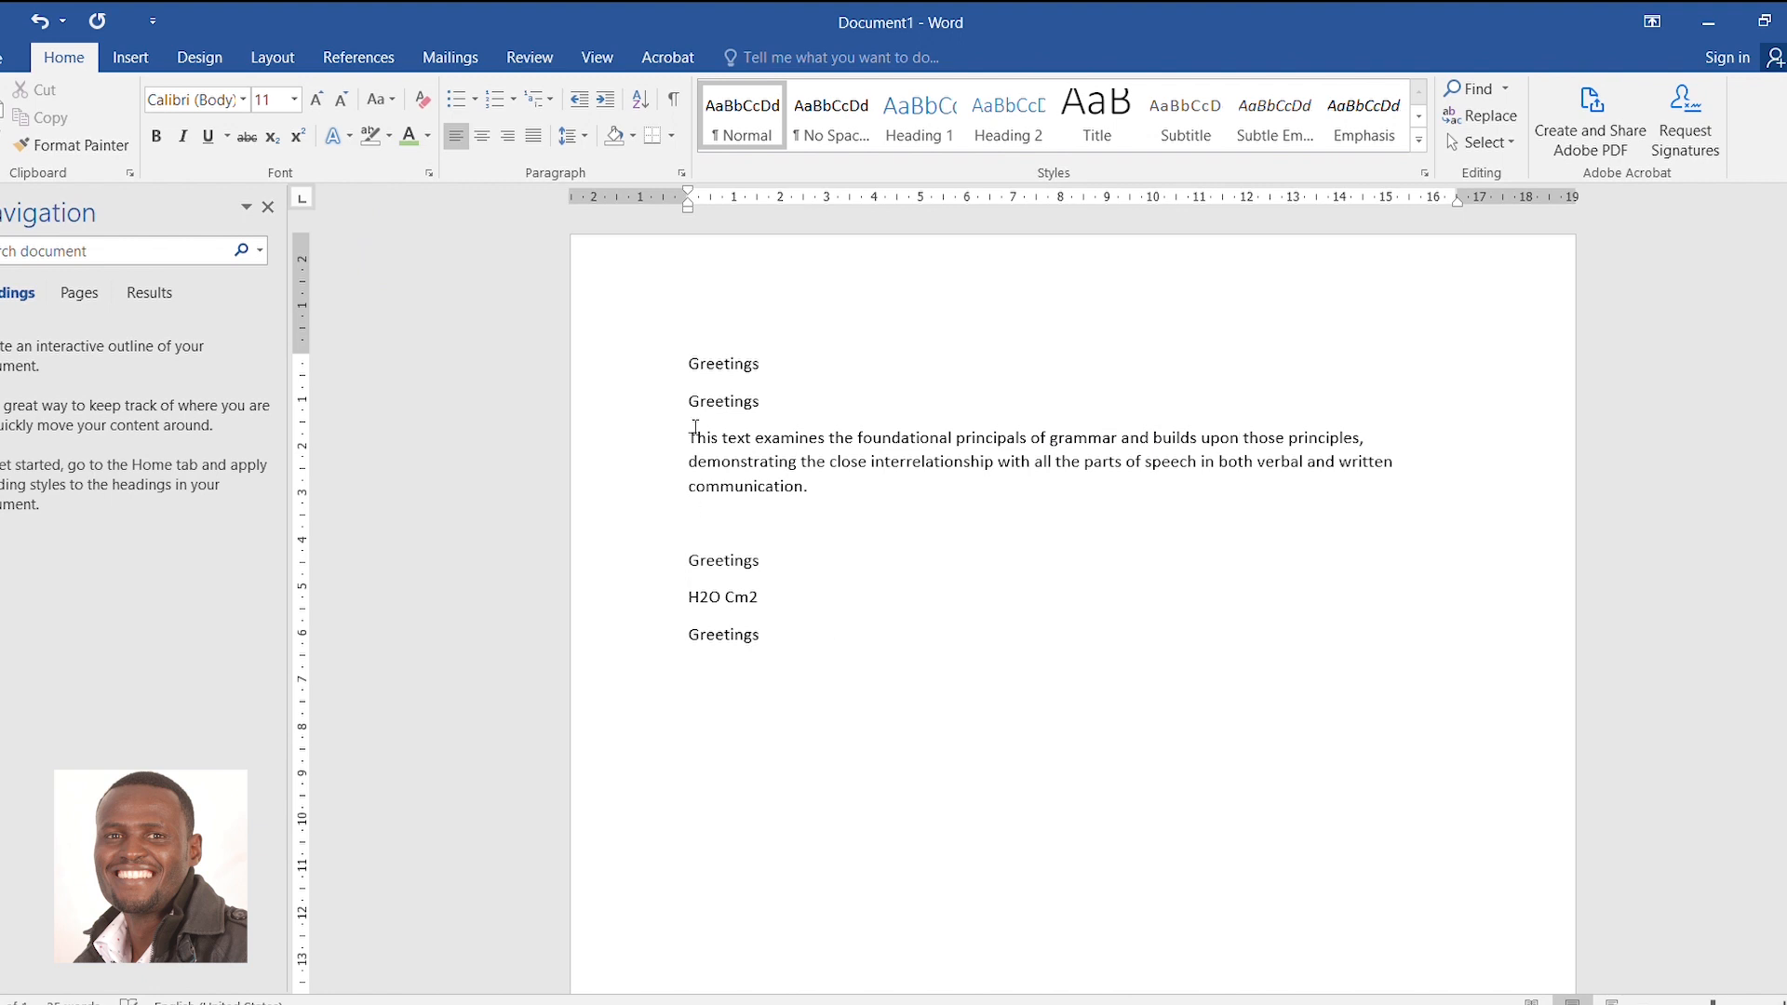
Copy the second-line "Greetings" together with the paragraph below it, and paste two copies on a new line after the paragraph
left_click_drag(690, 424, 750, 500)
key("ctrl+c")
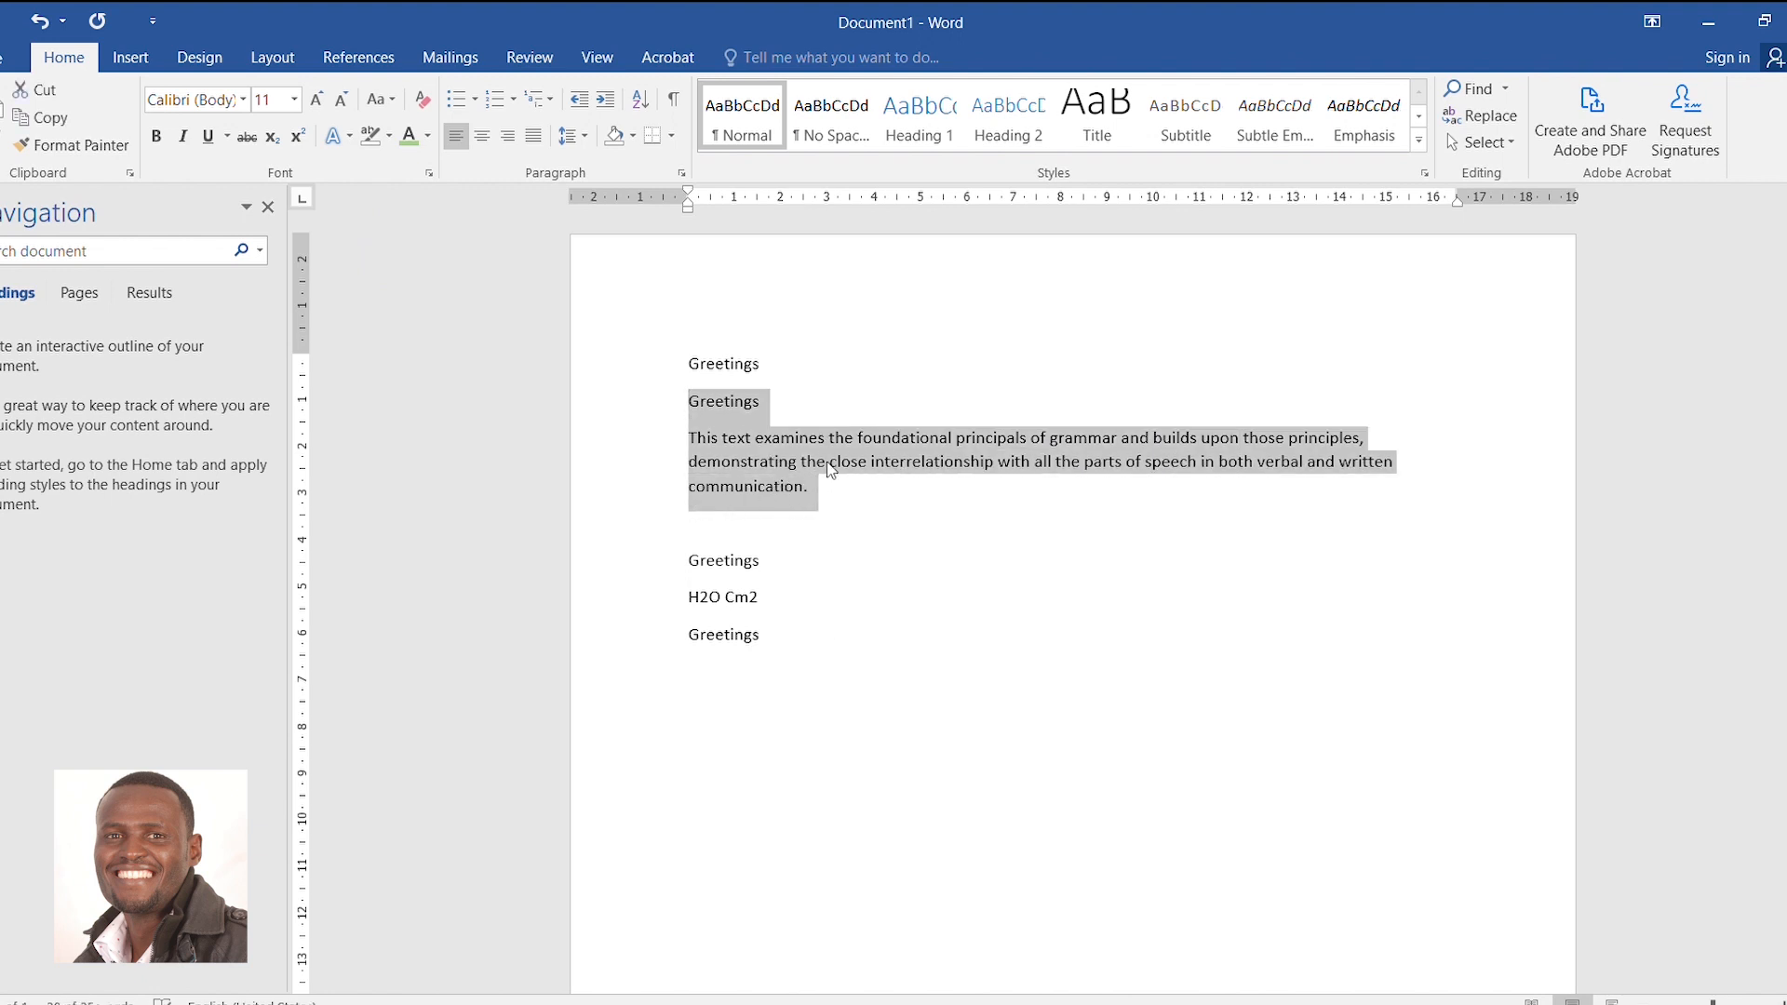
left_click(819, 499)
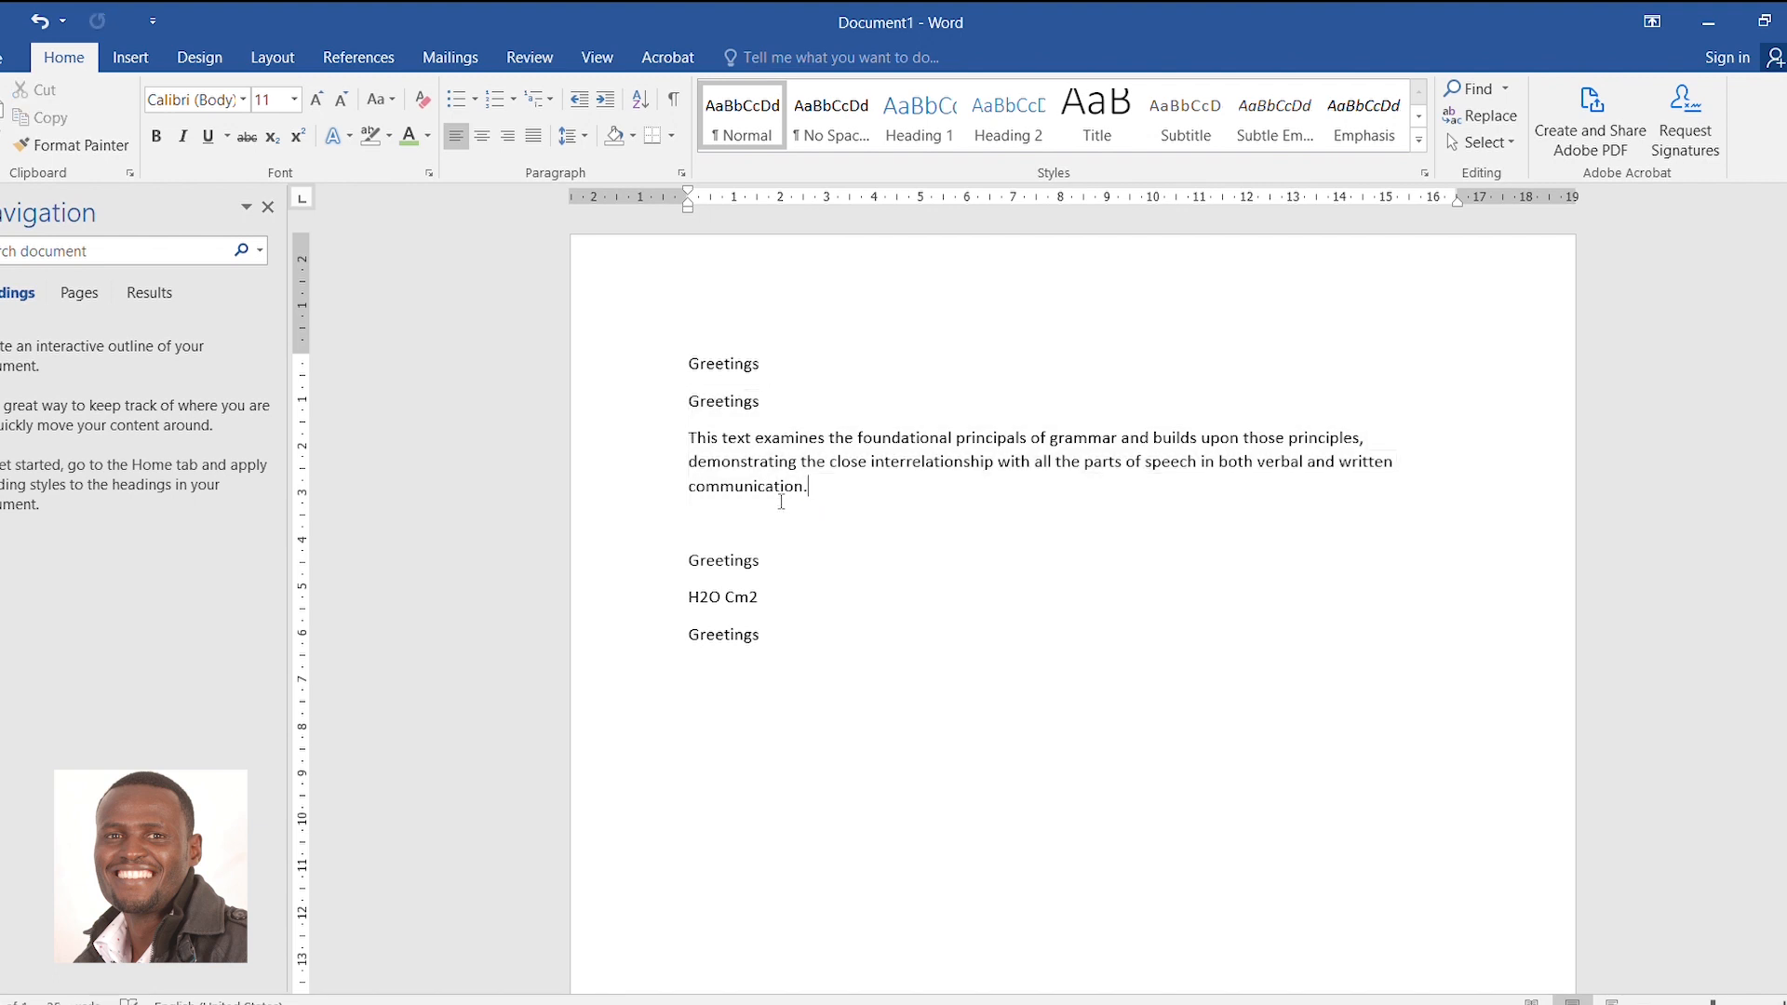
key("Return")
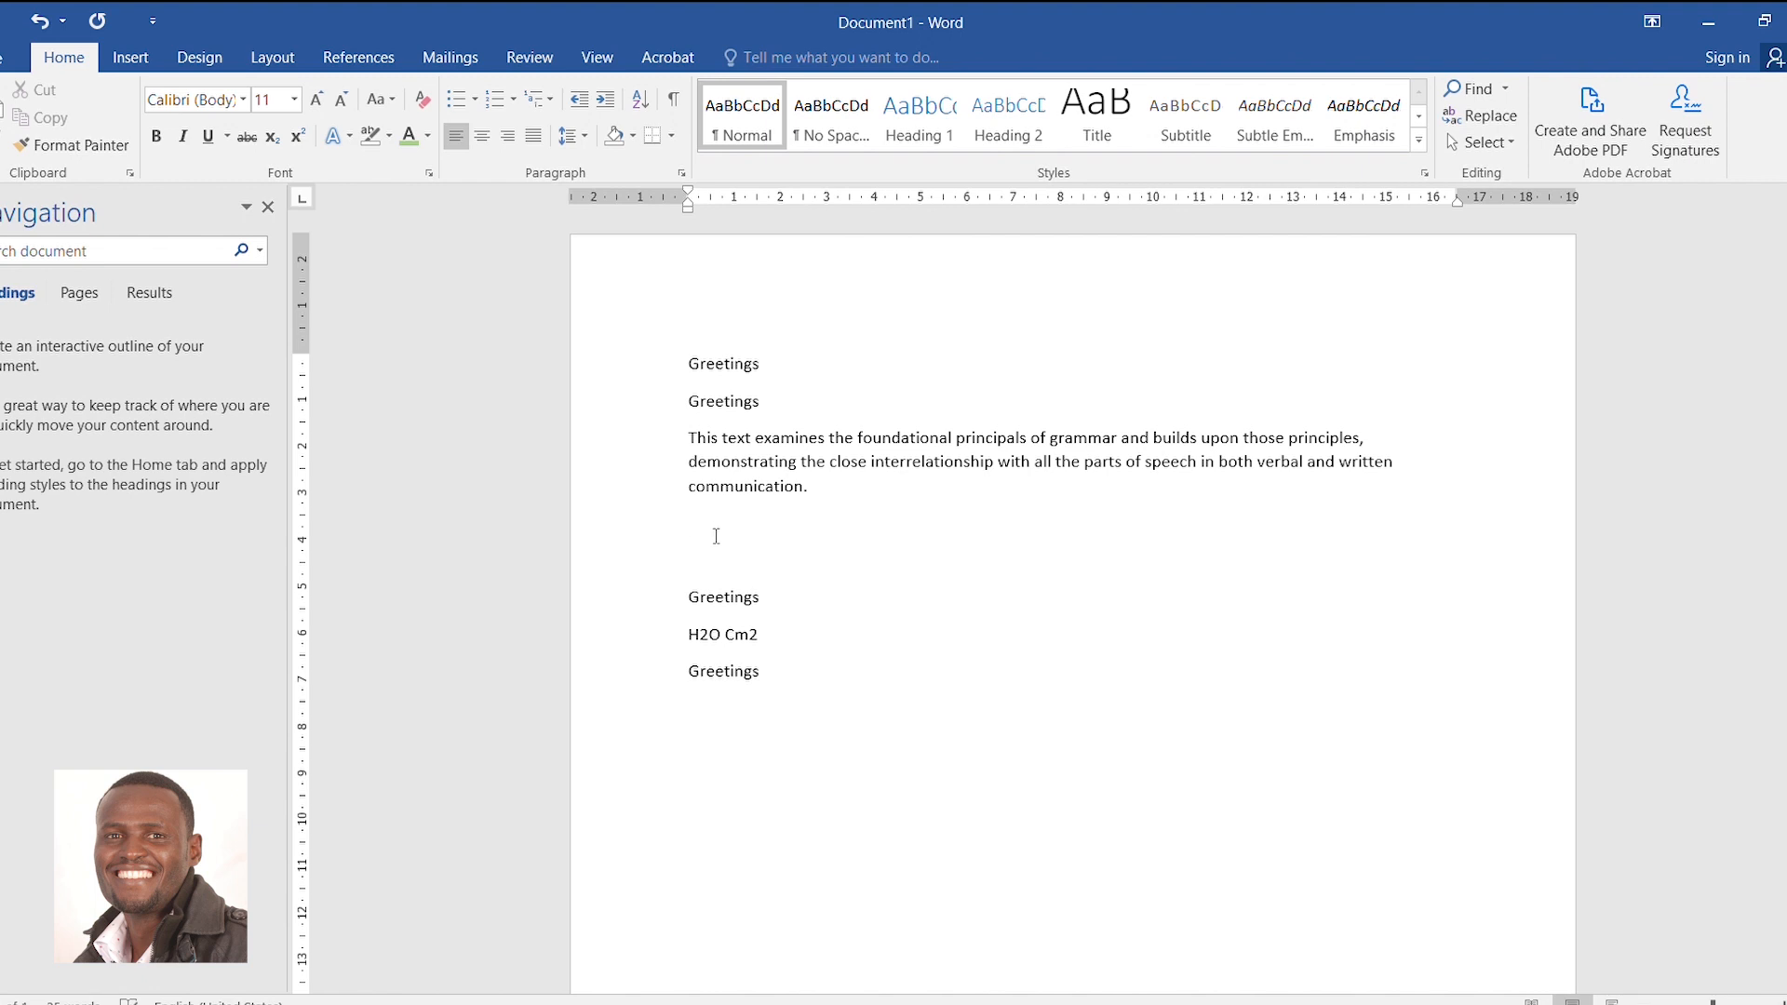
key("ctrl+v")
key("ctrl+v")
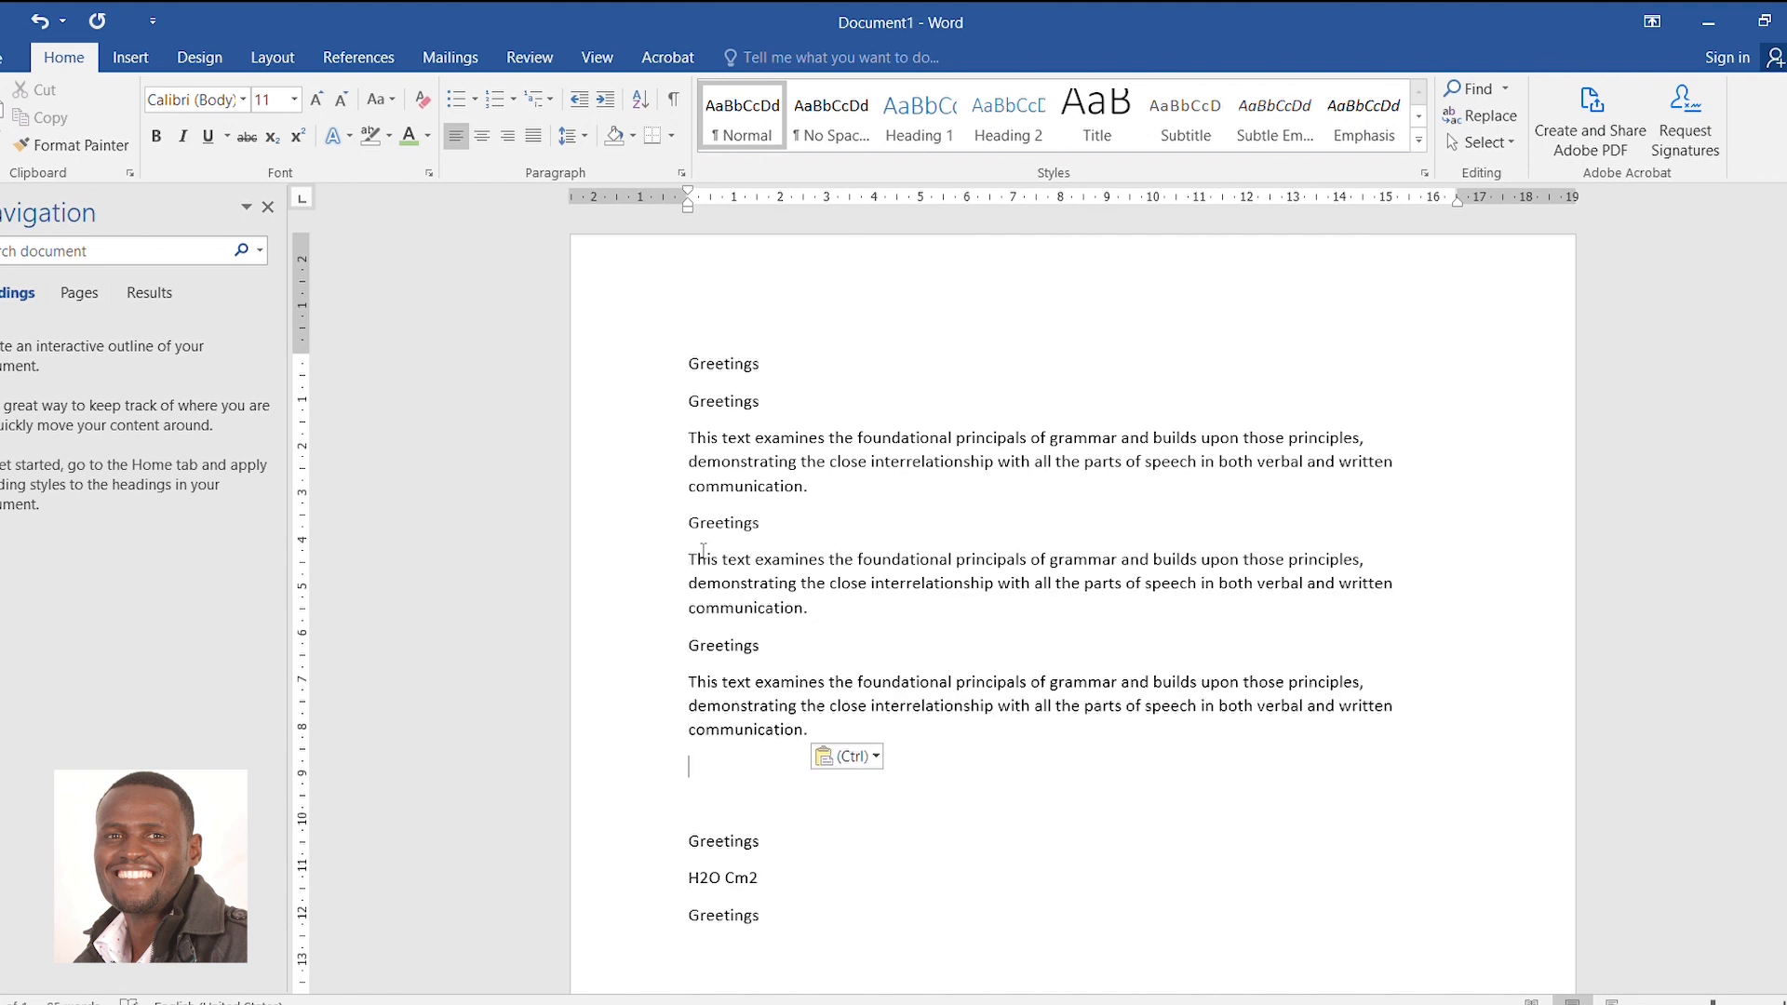
Paste one more copy of the "Greetings" passage, and make the first pasted "Greetings" line bold at 14 pt
key("ctrl+v")
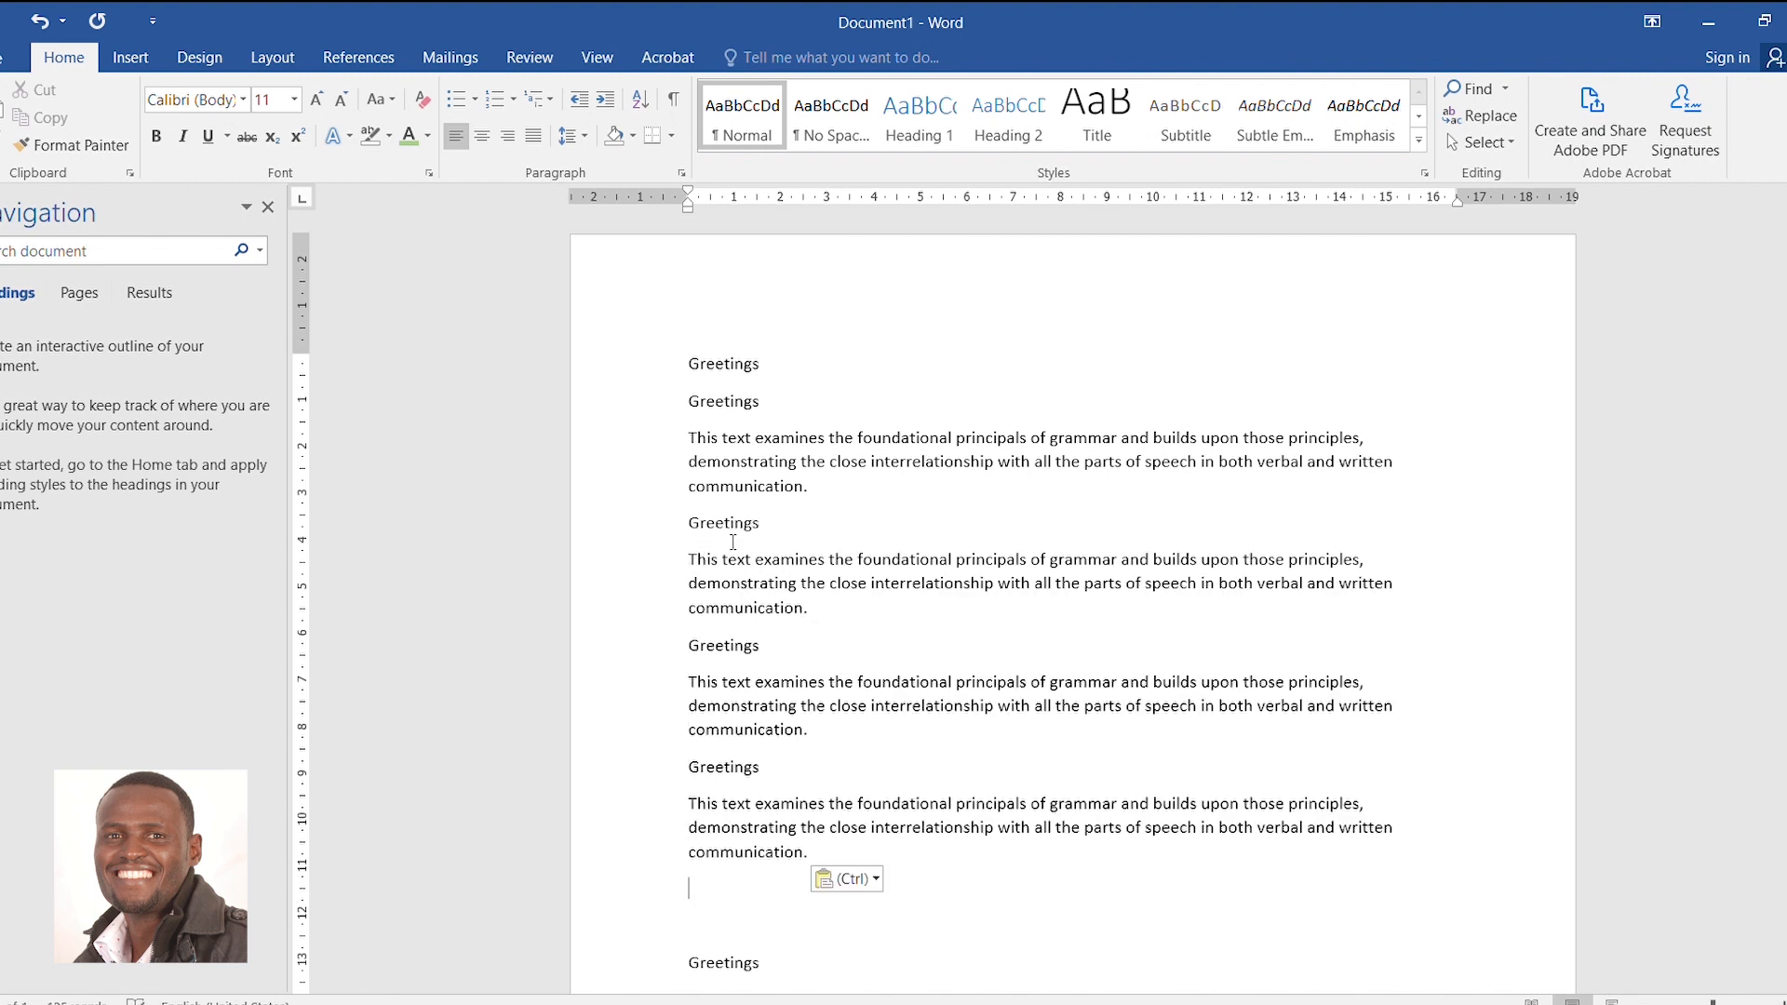
left_click_drag(682, 518, 757, 514)
key("ctrl+b")
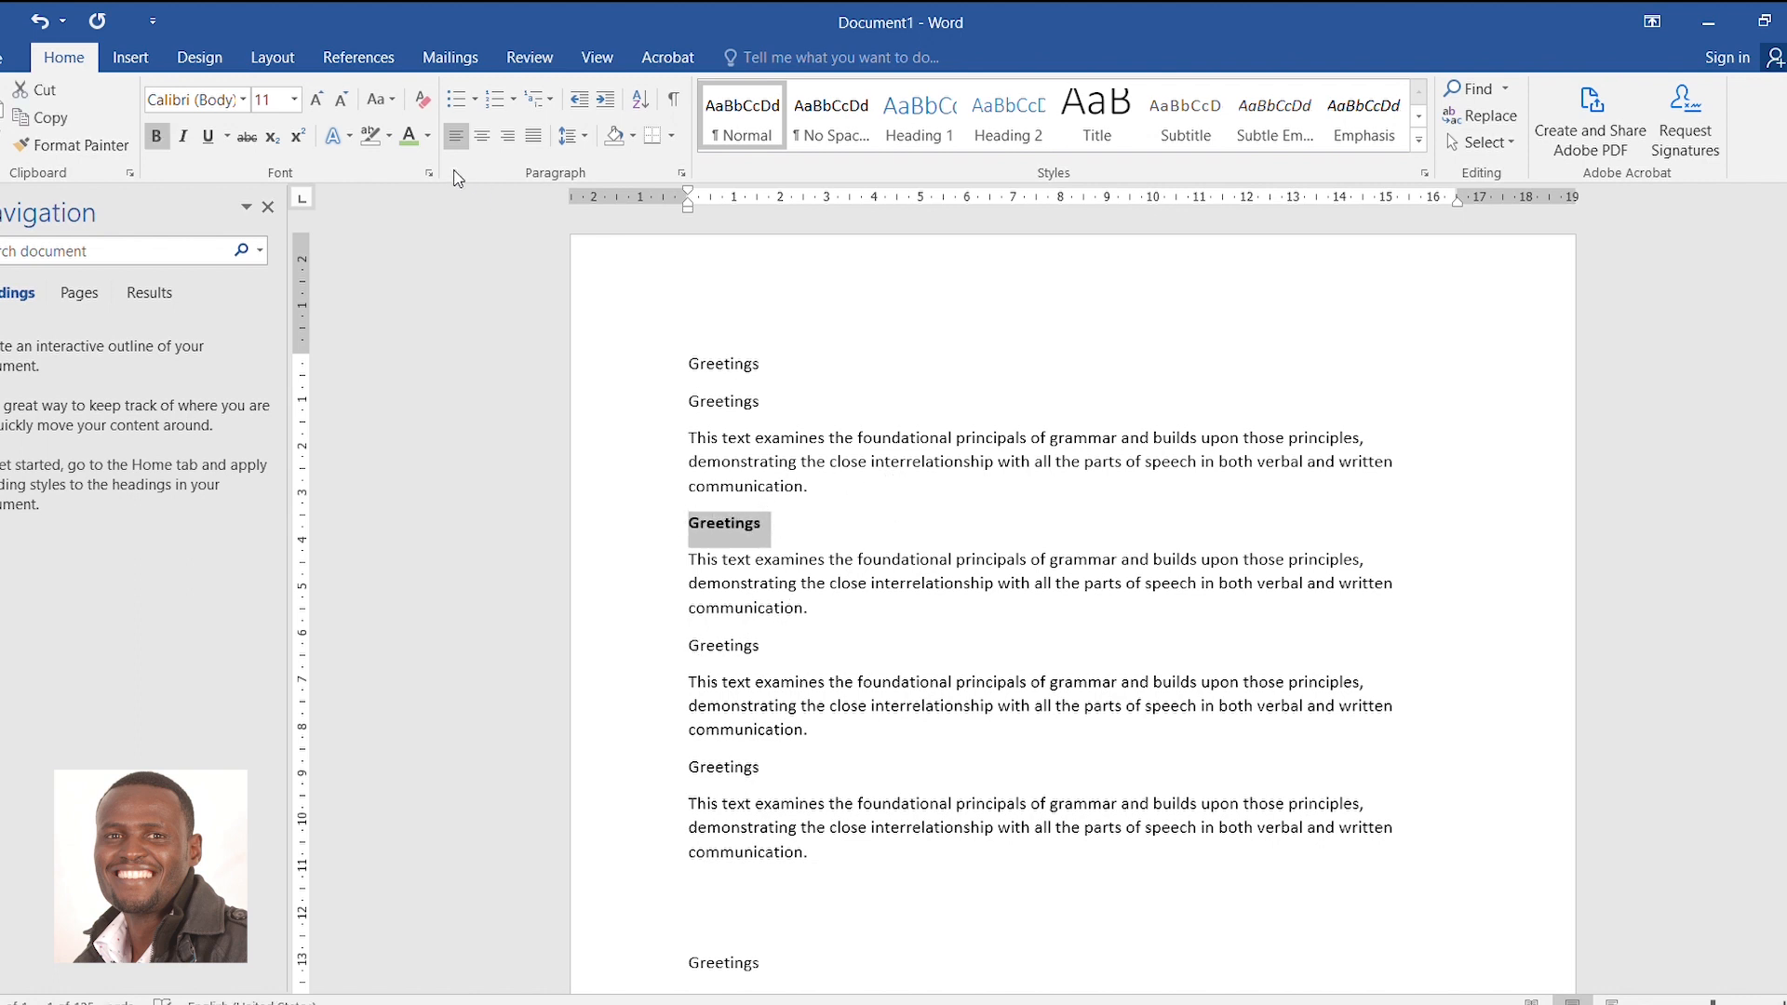
left_click(309, 98)
left_click(309, 97)
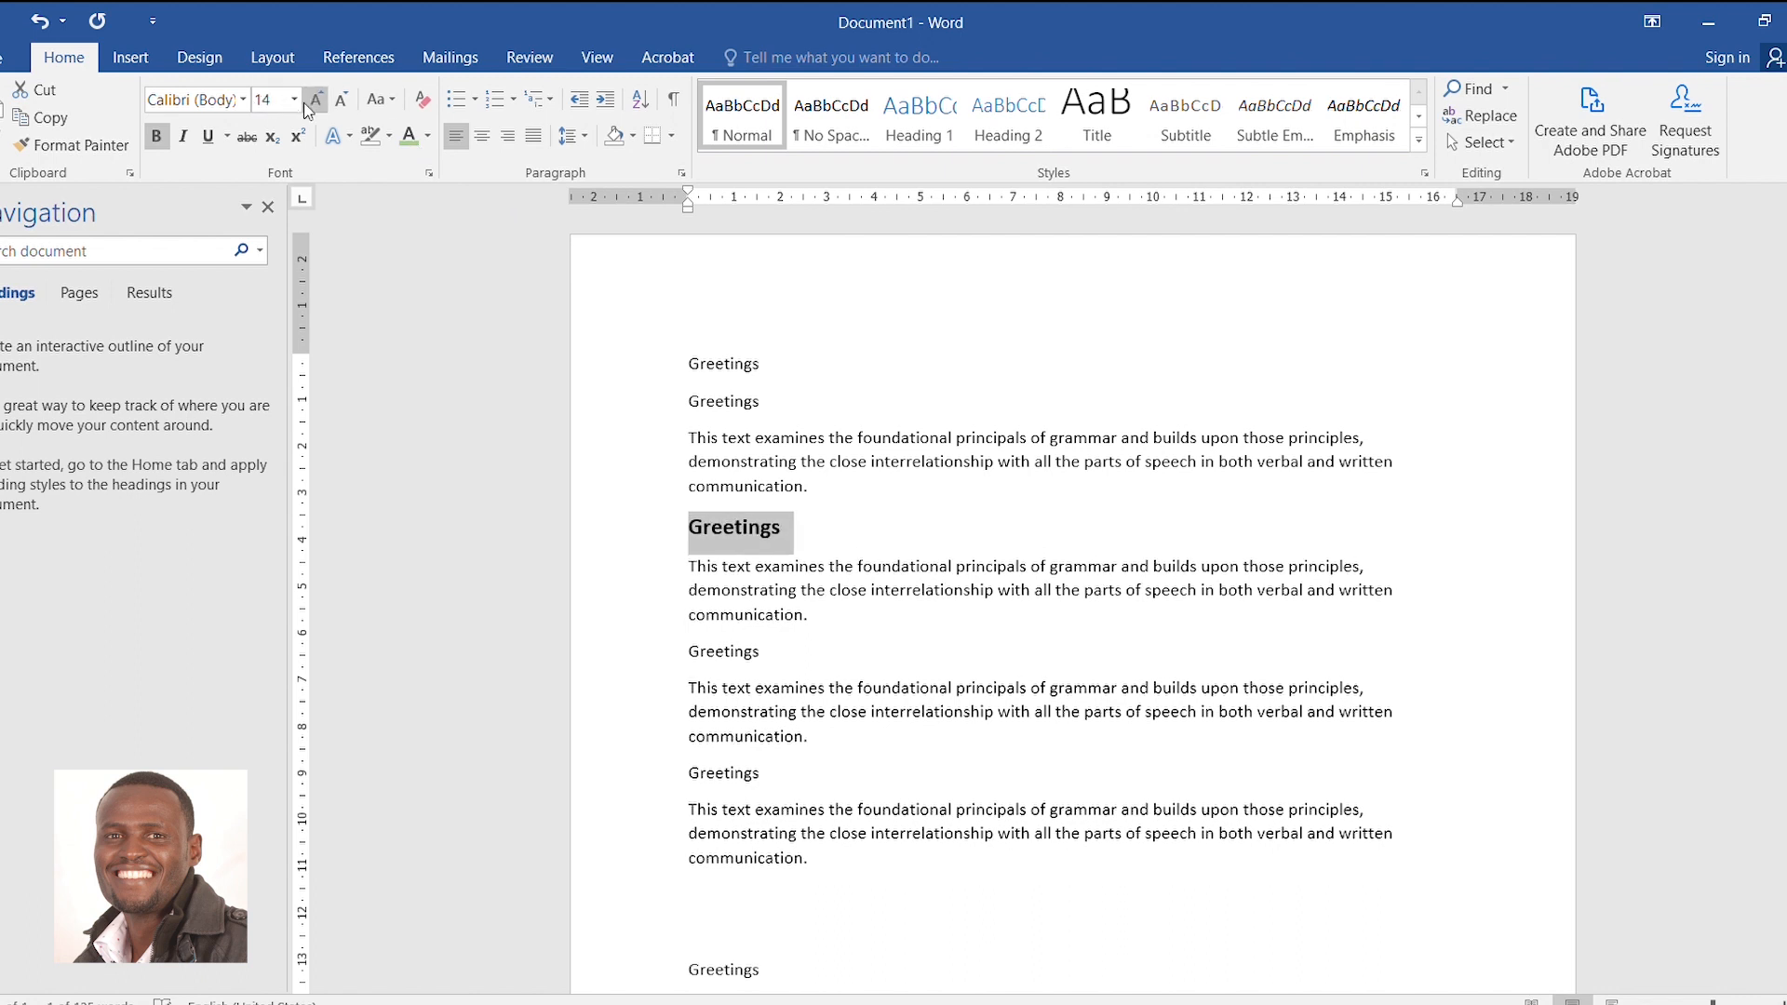
Format the "Greetings" line of the second pasted passage as bold at 14 pt
left_click_drag(692, 656, 770, 658)
left_click(770, 658)
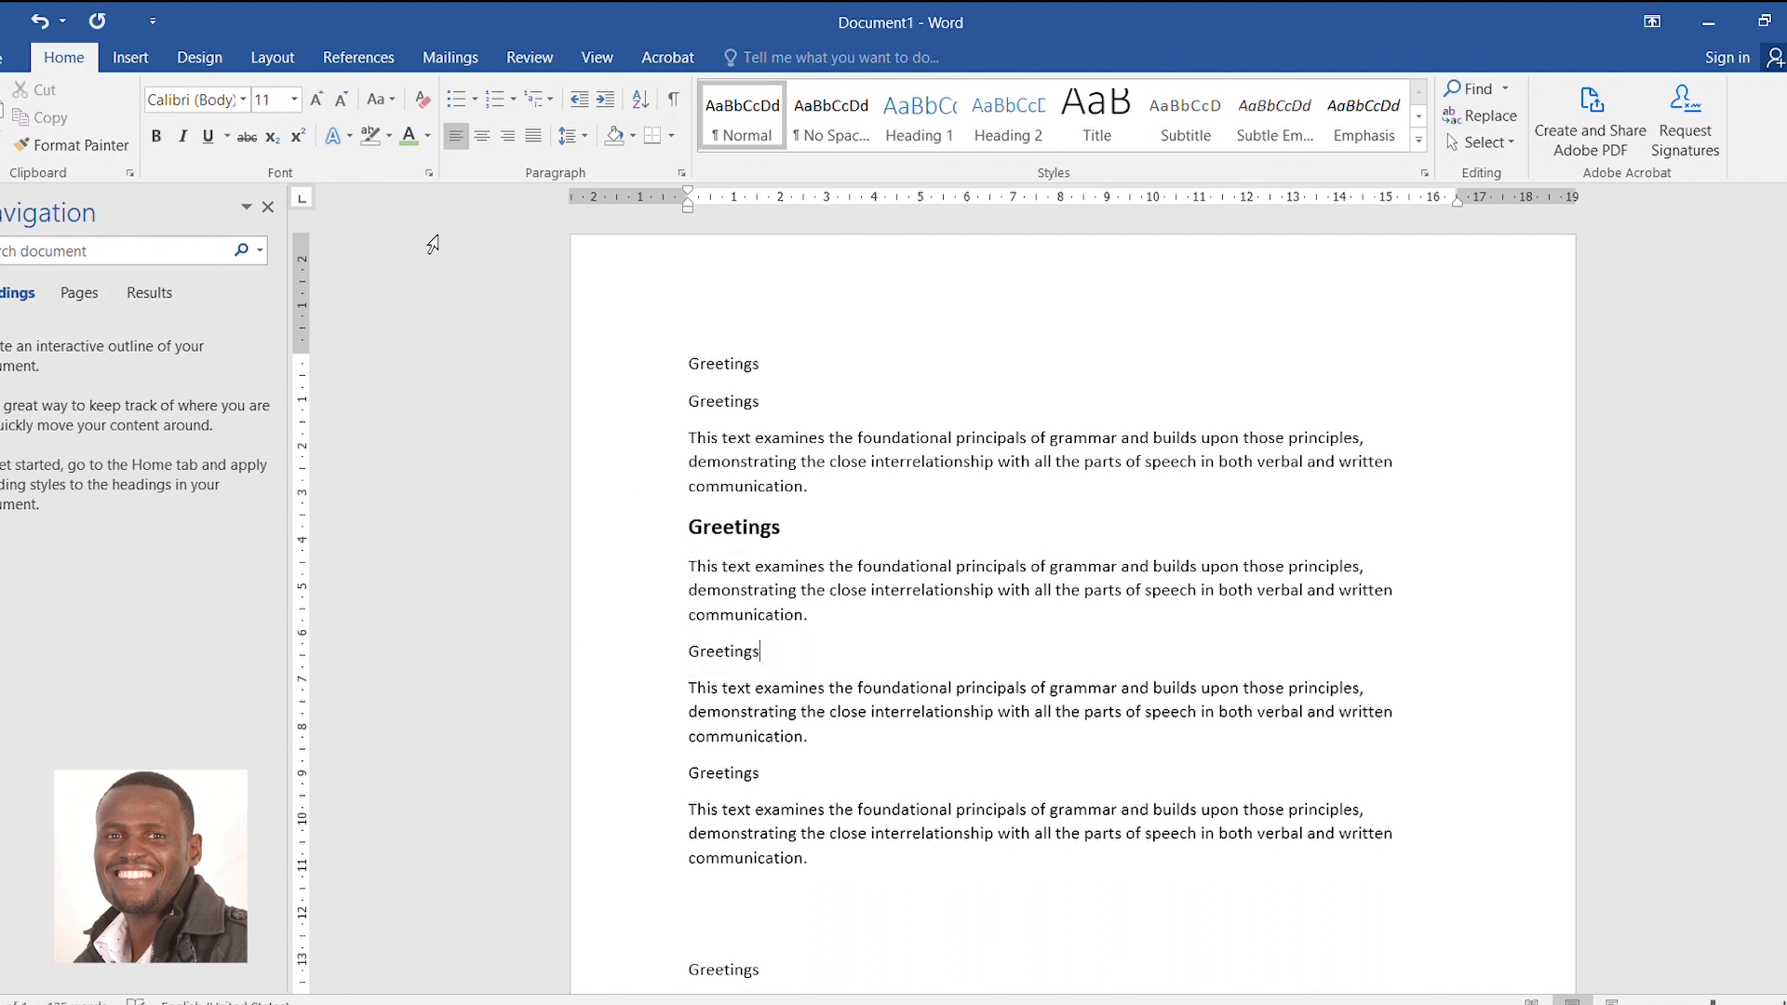
left_click(317, 105)
left_click(317, 101)
left_click_drag(775, 657, 651, 645)
left_click(314, 102)
left_click(314, 102)
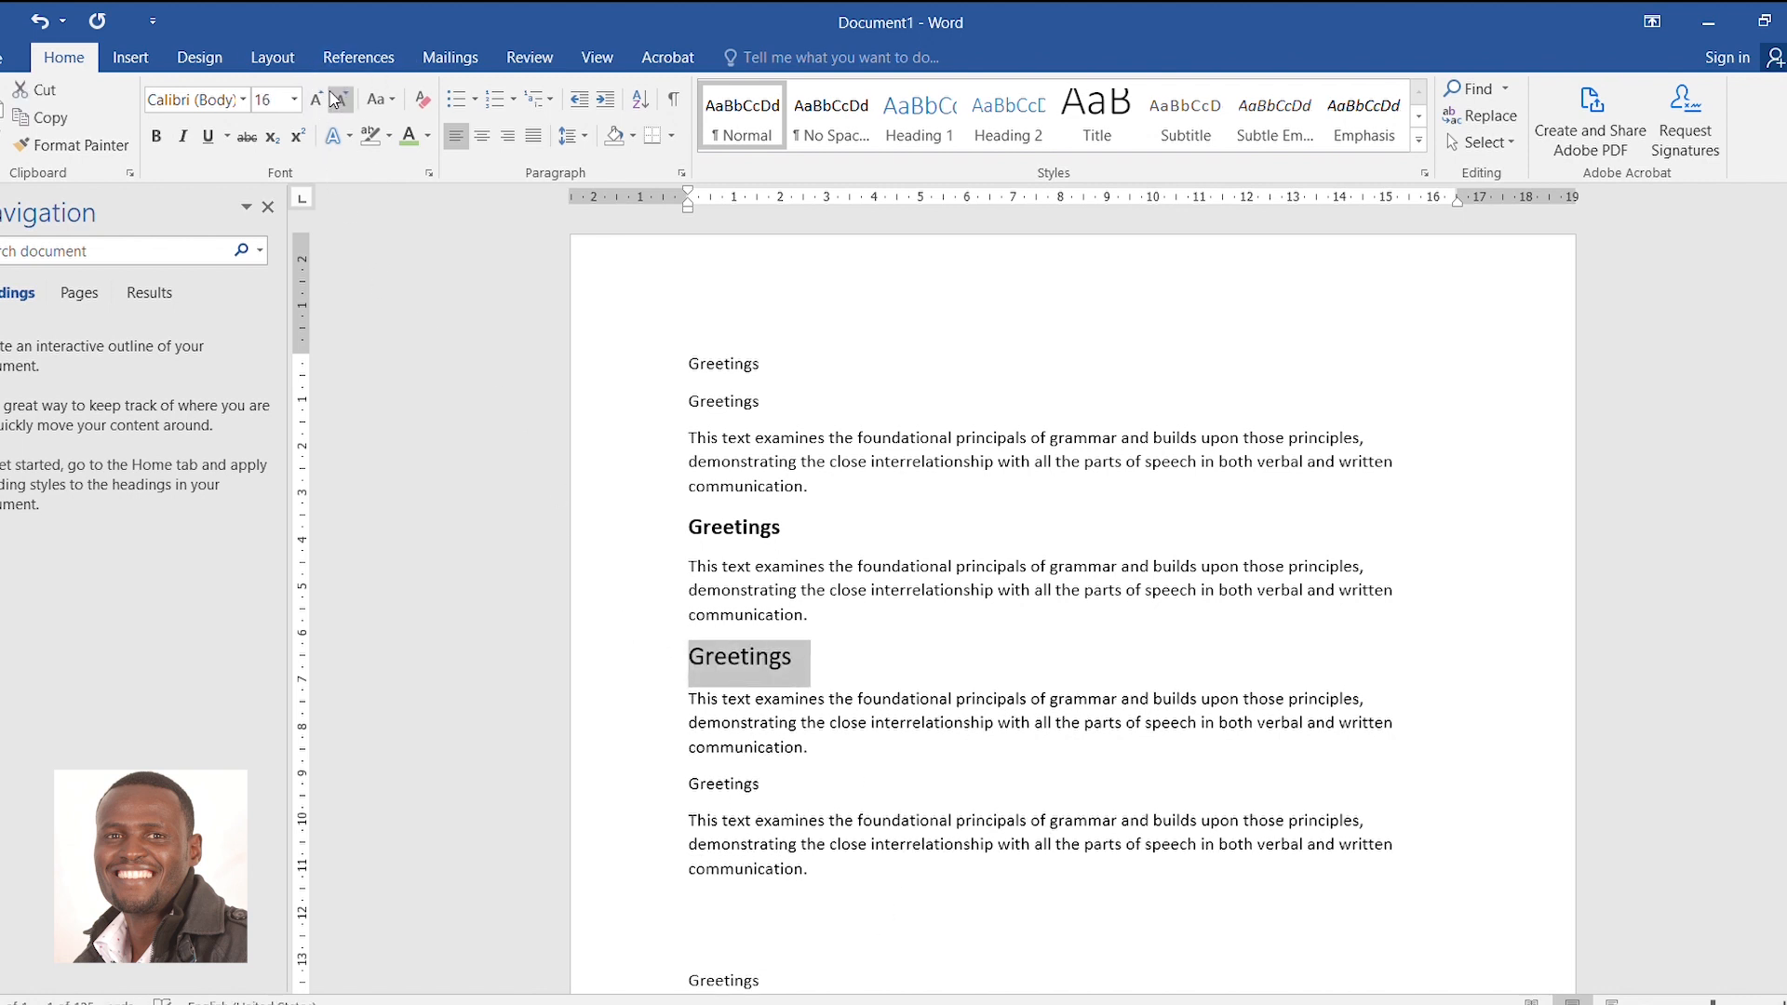
left_click(157, 135)
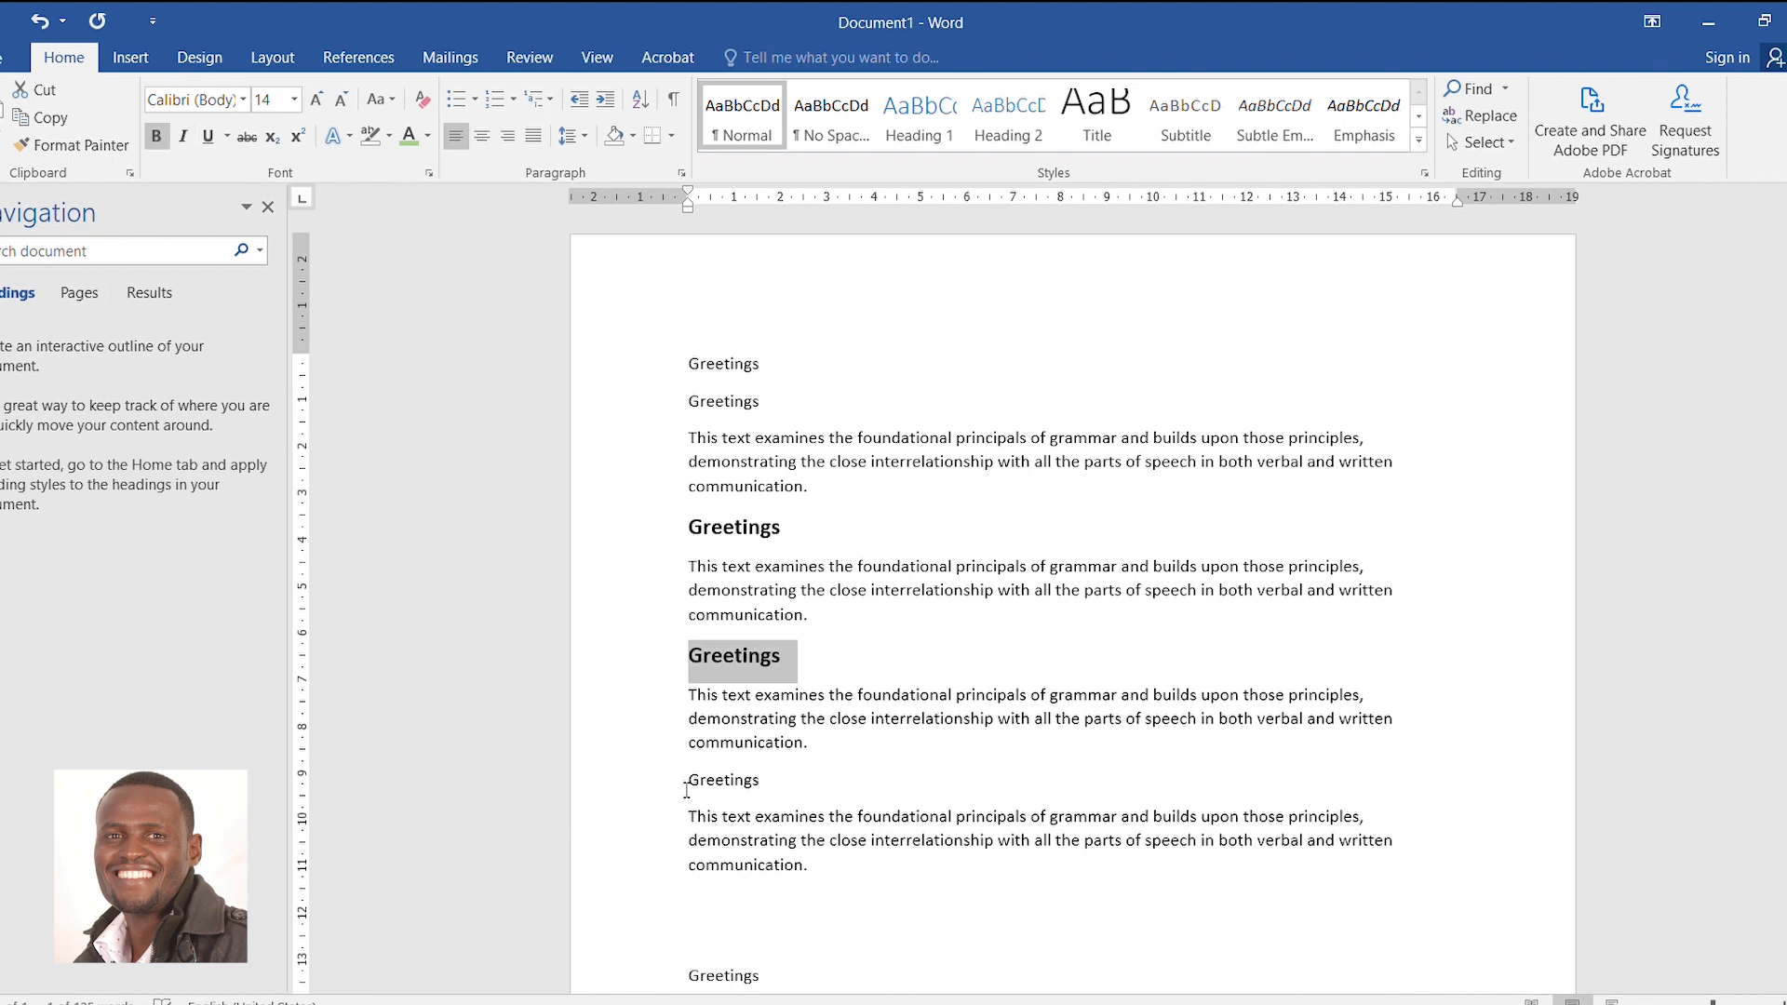
Format the "Greetings" line of the last pasted passage as bold at 14 pt
double_click(810, 787)
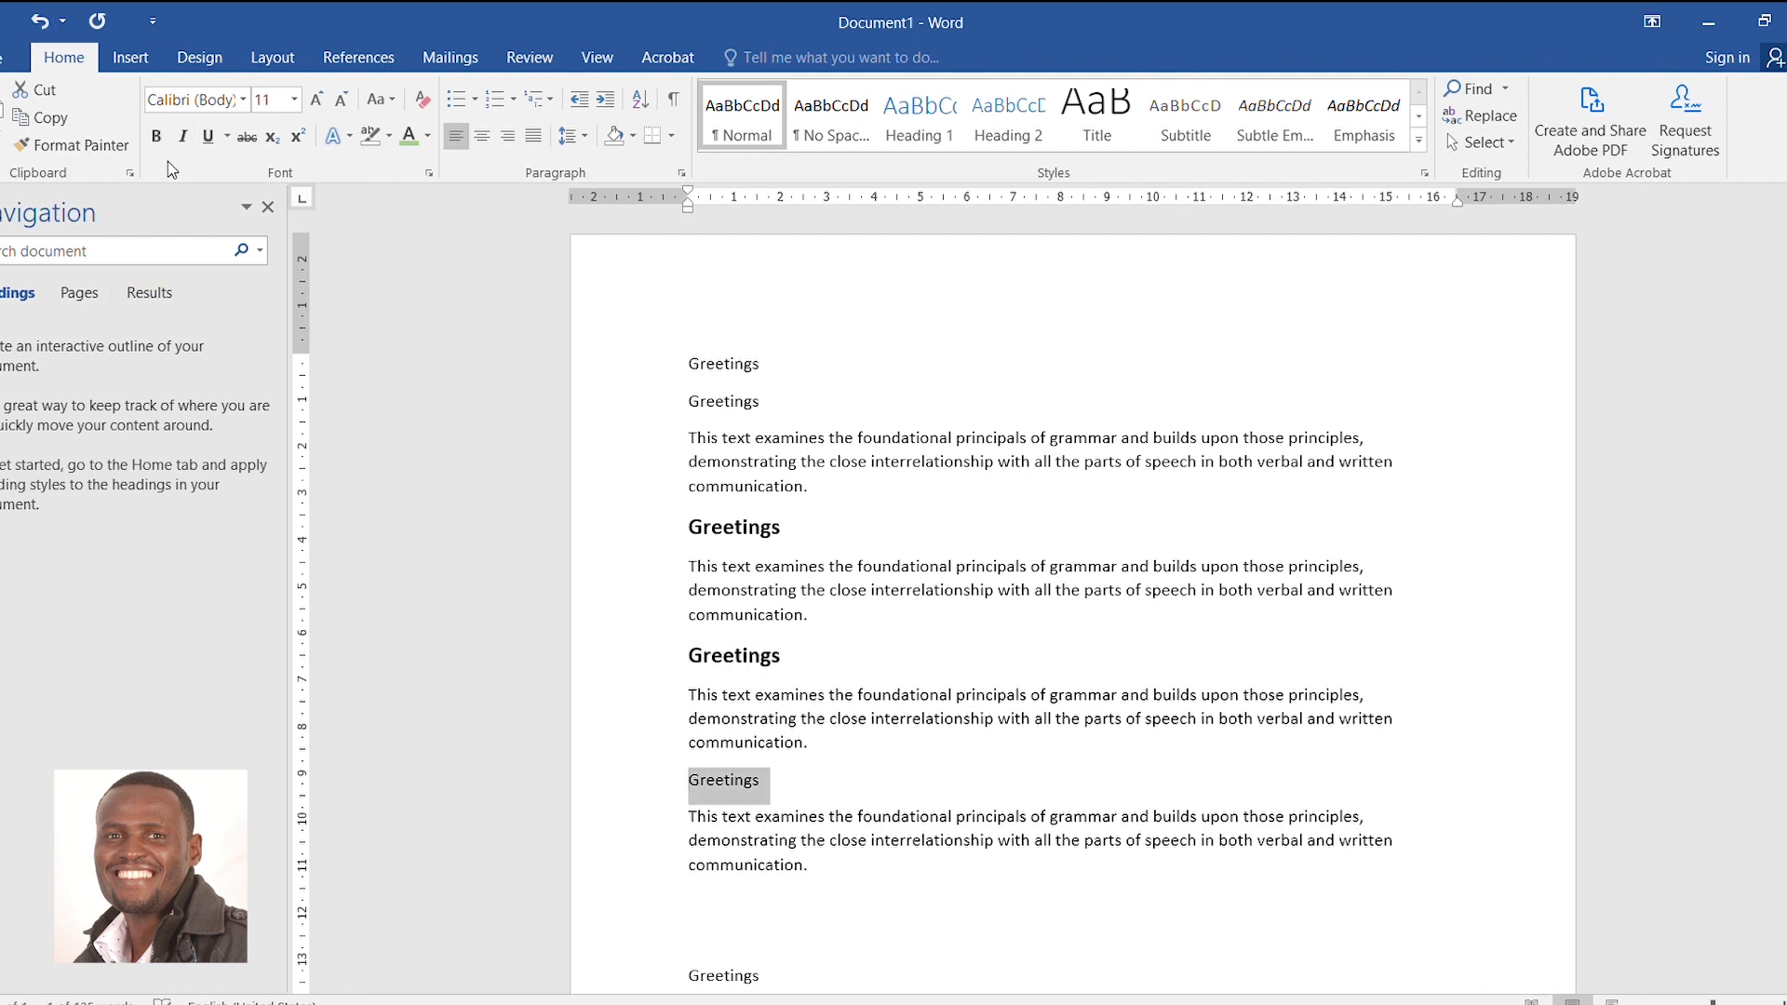
left_click(157, 137)
left_click(312, 99)
left_click(312, 99)
left_click(789, 588)
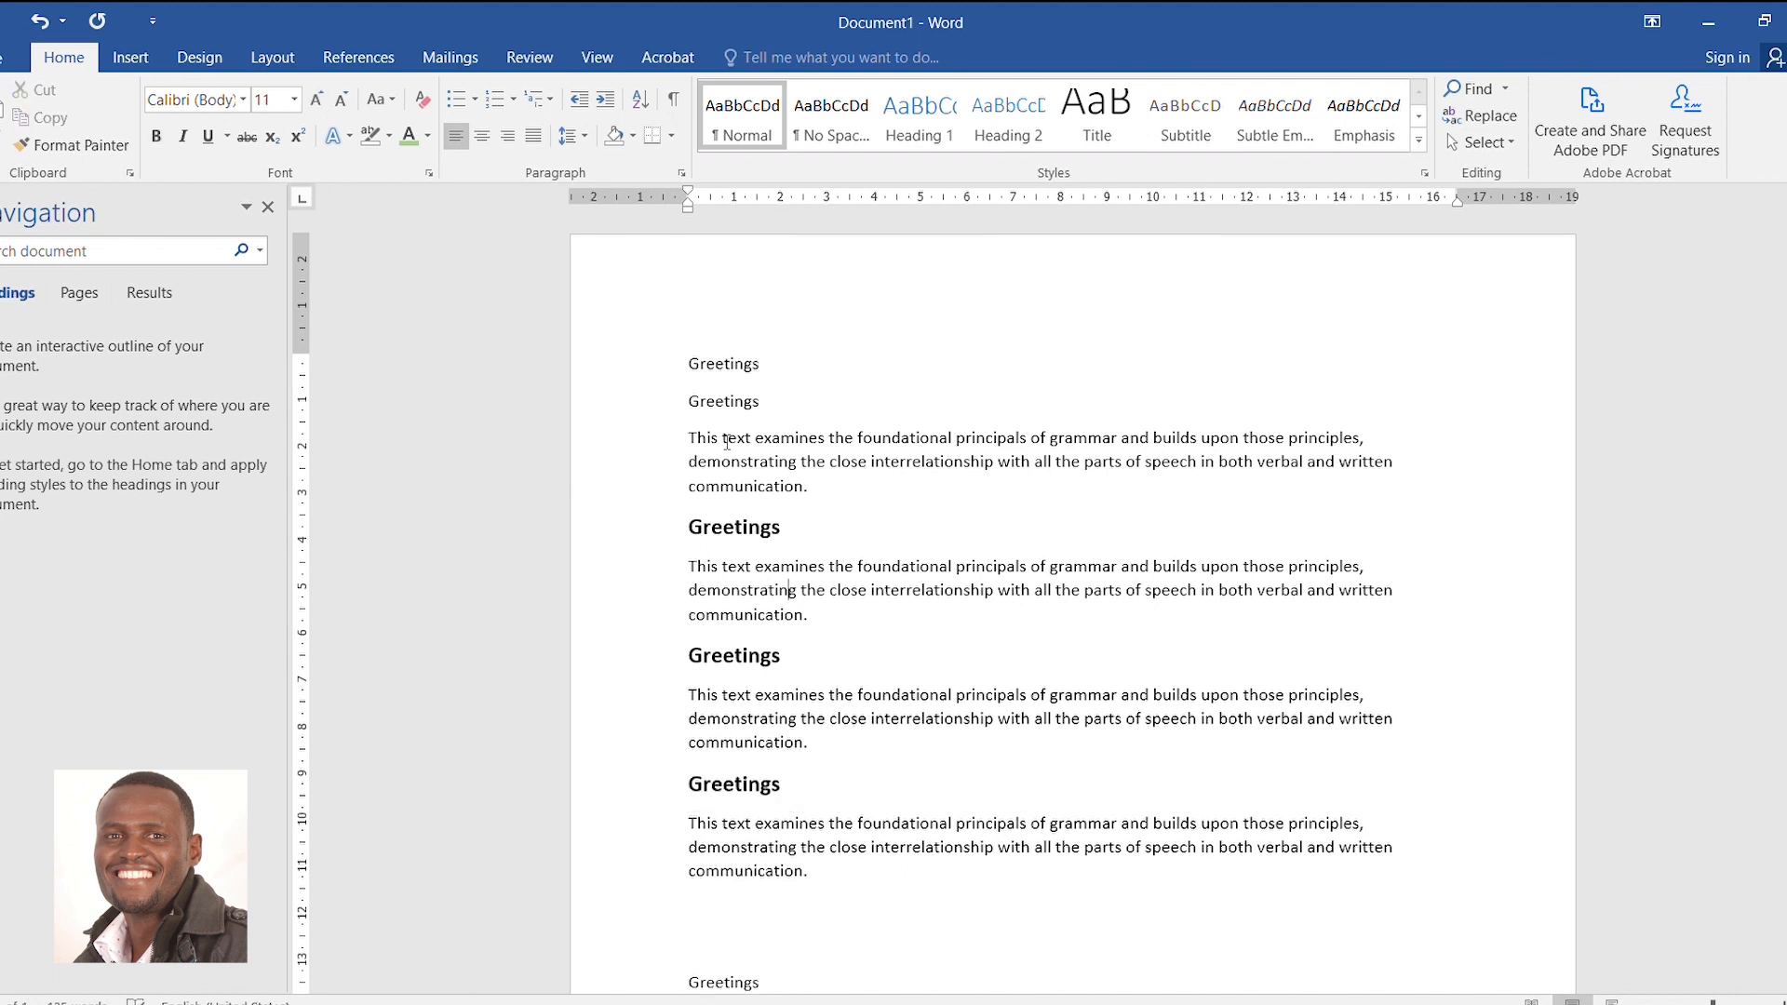
Replace the "Greetings" text on the document's first line with the title "My Work For Today"
left_click_drag(689, 361, 769, 363)
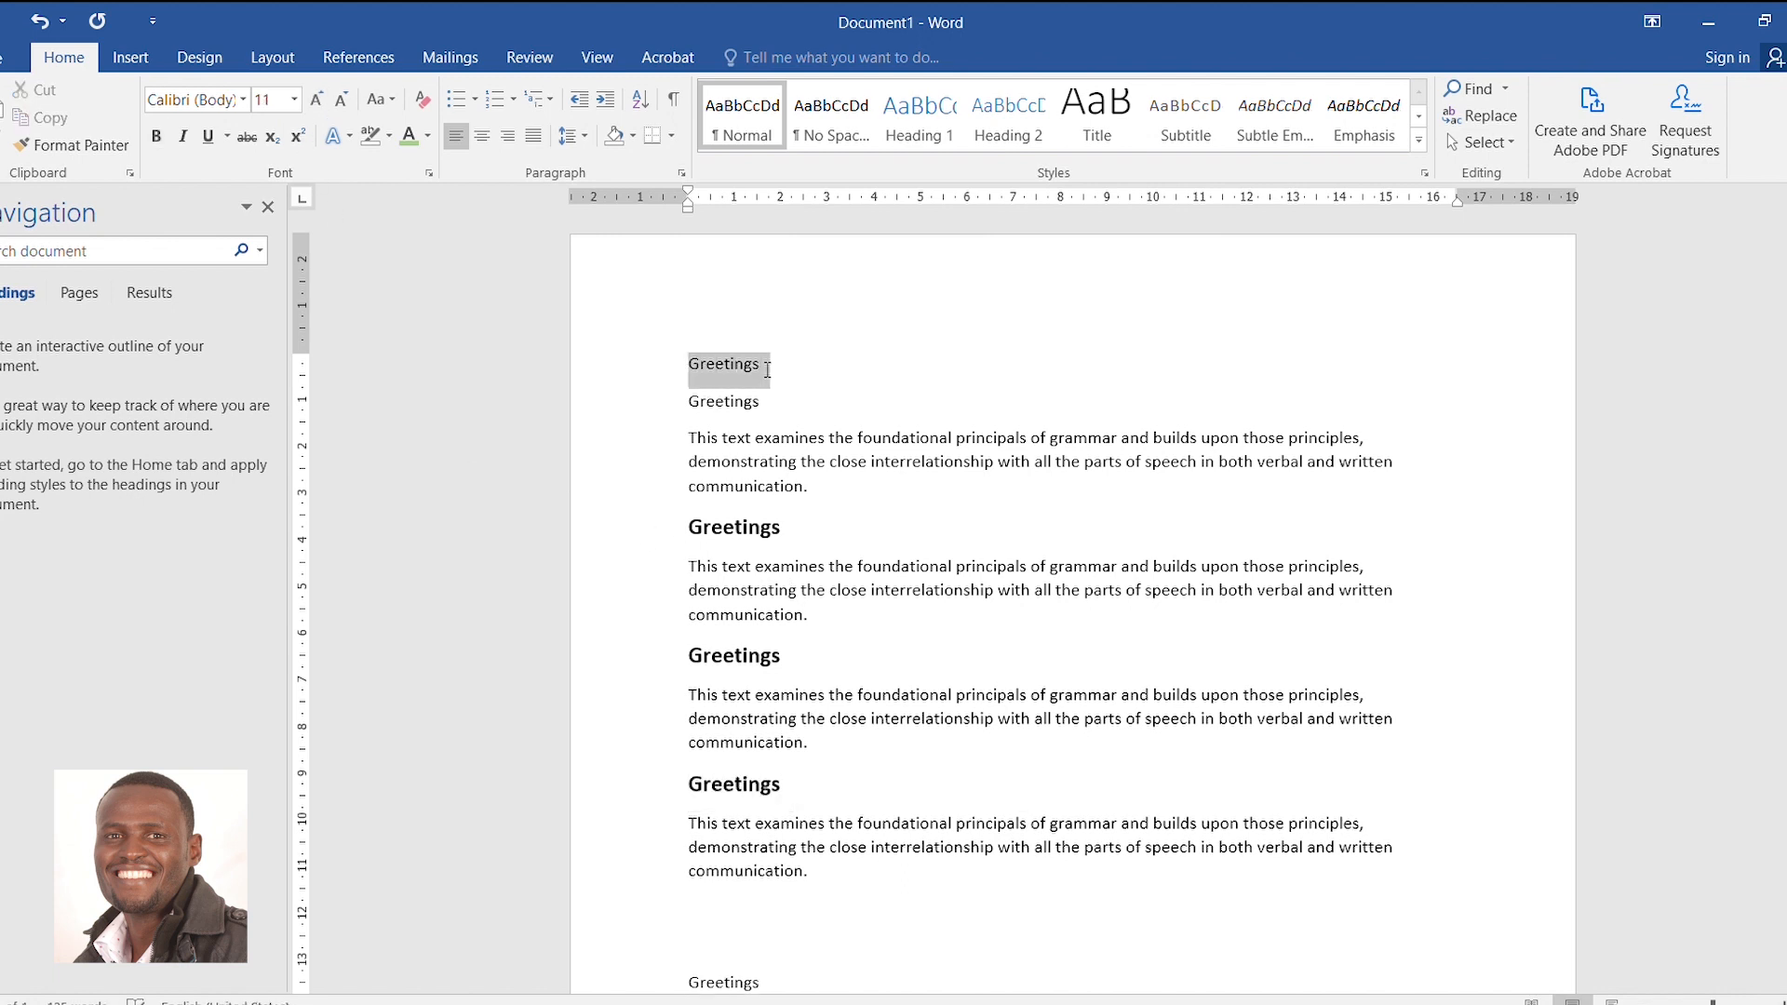
type("My ")
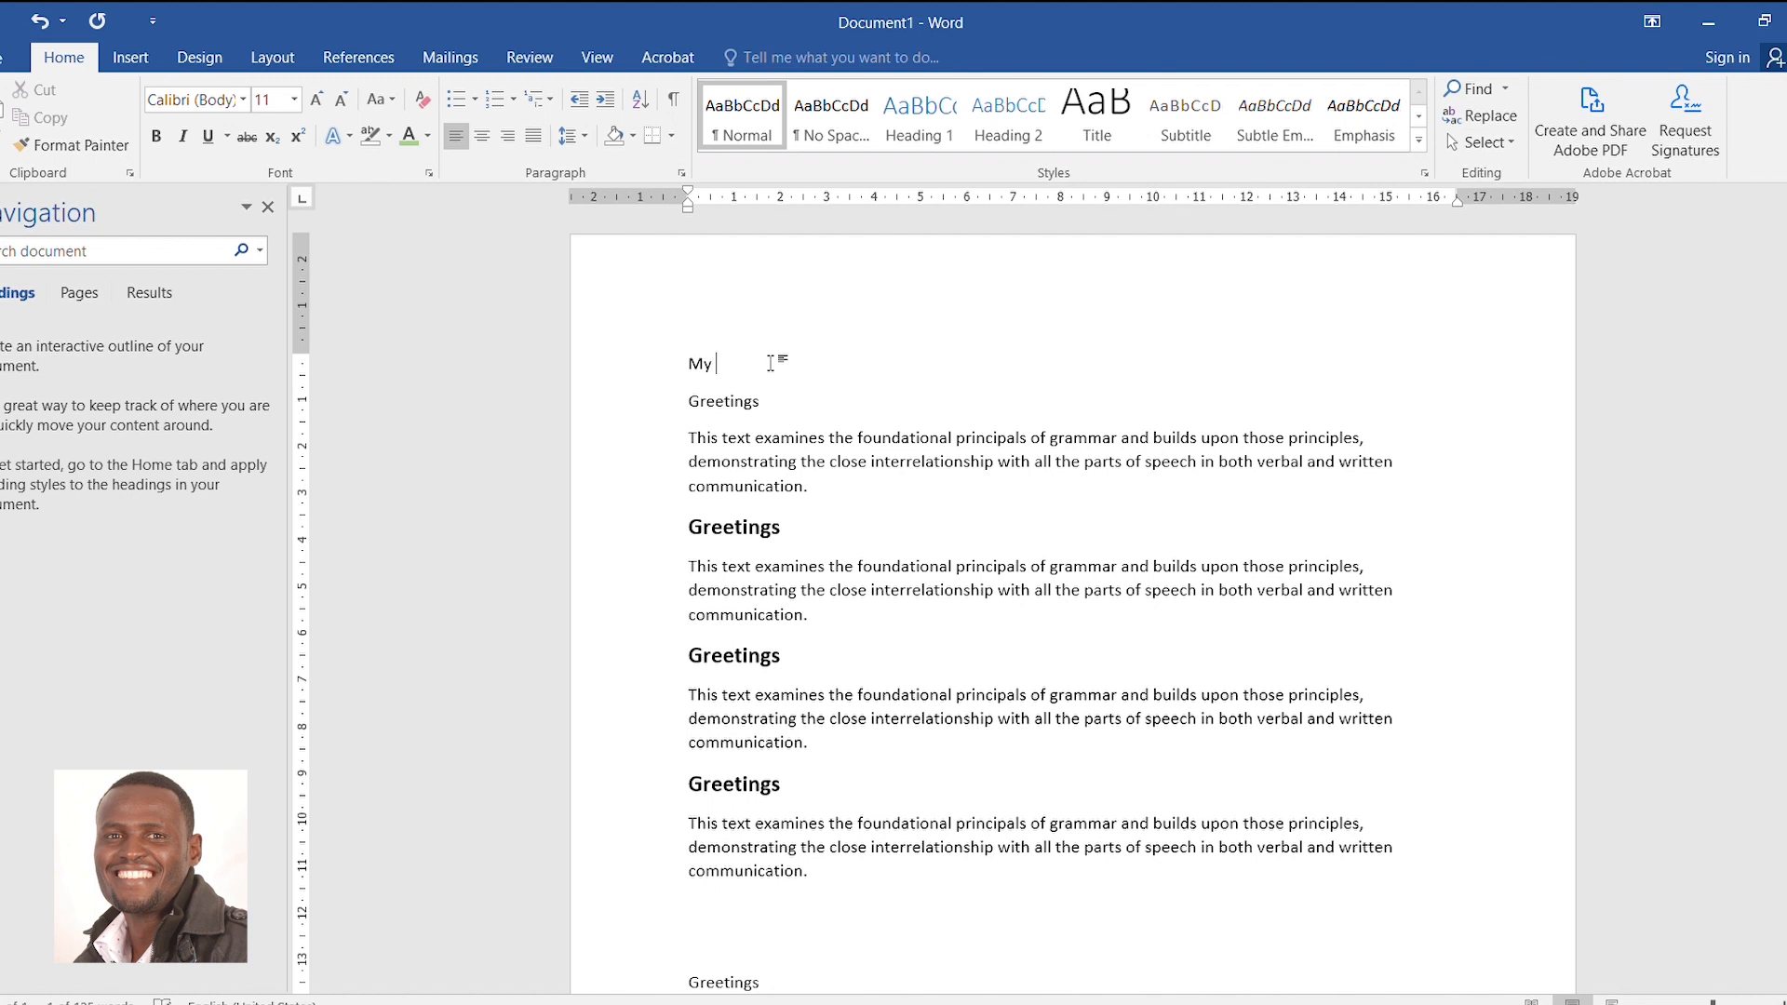
type("Work For Today")
Make the title "My Work For Today" bold and enlarge it to 18 pt
left_click_drag(838, 365, 673, 353)
left_click(156, 136)
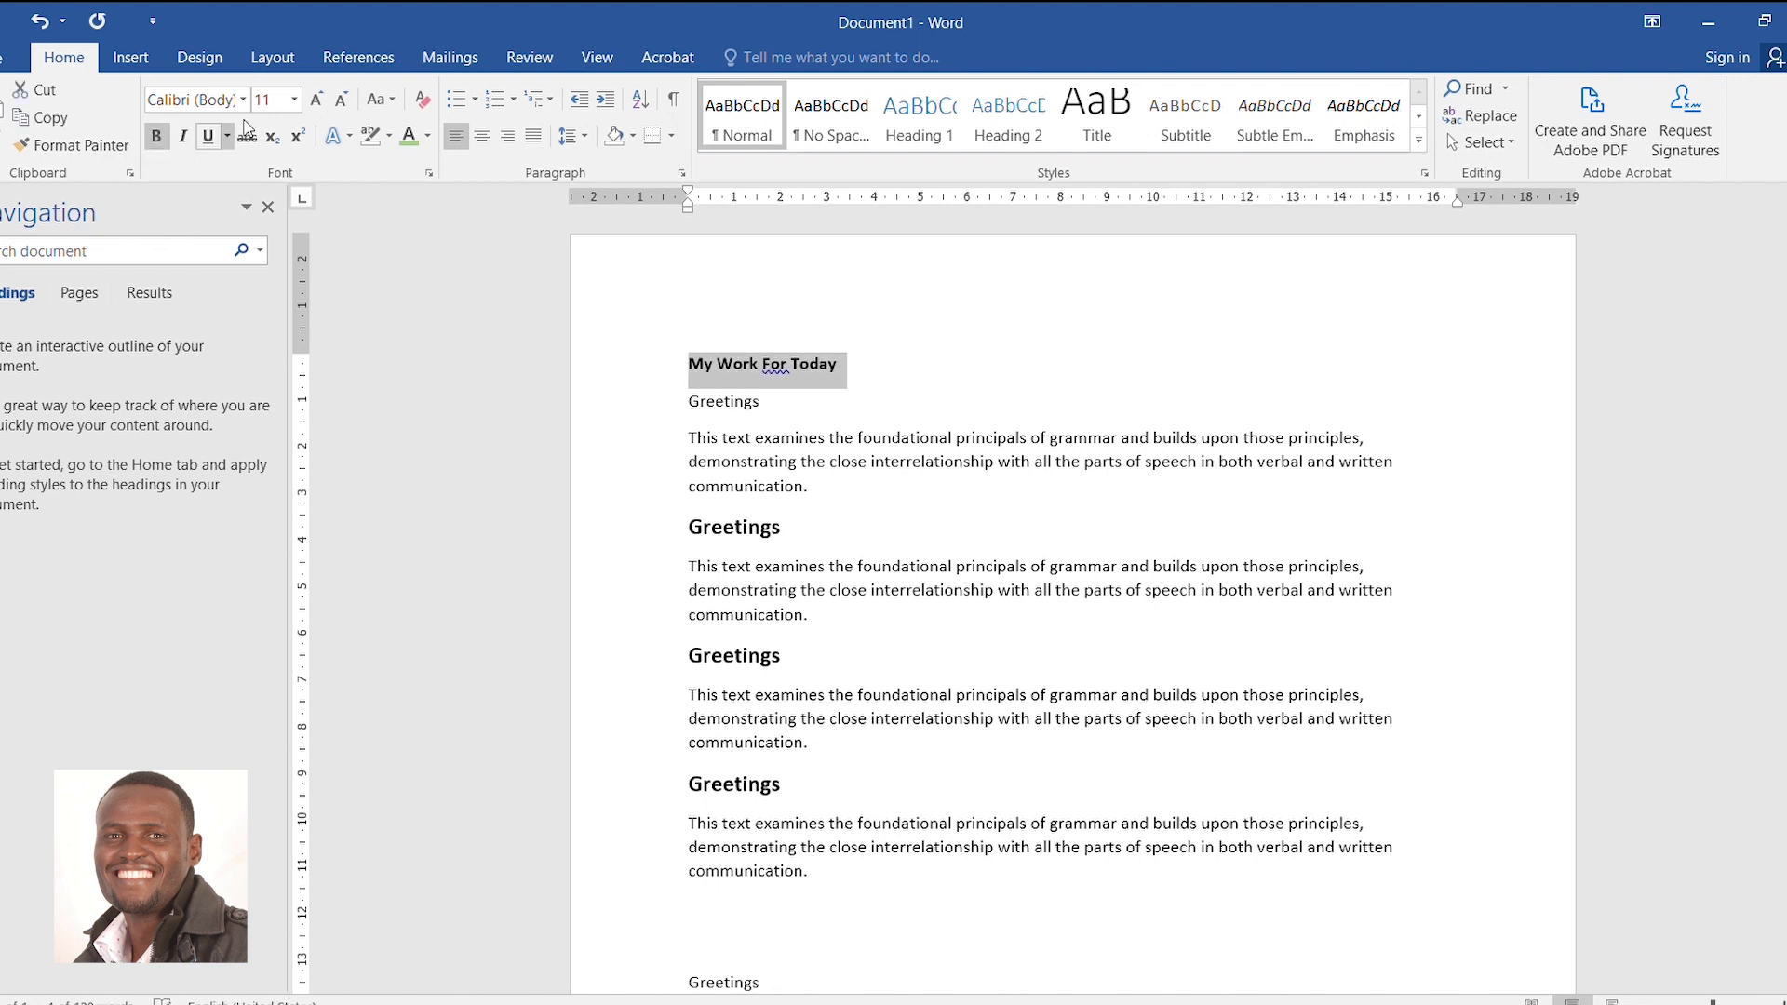
left_click(319, 102)
left_click(317, 100)
left_click(317, 101)
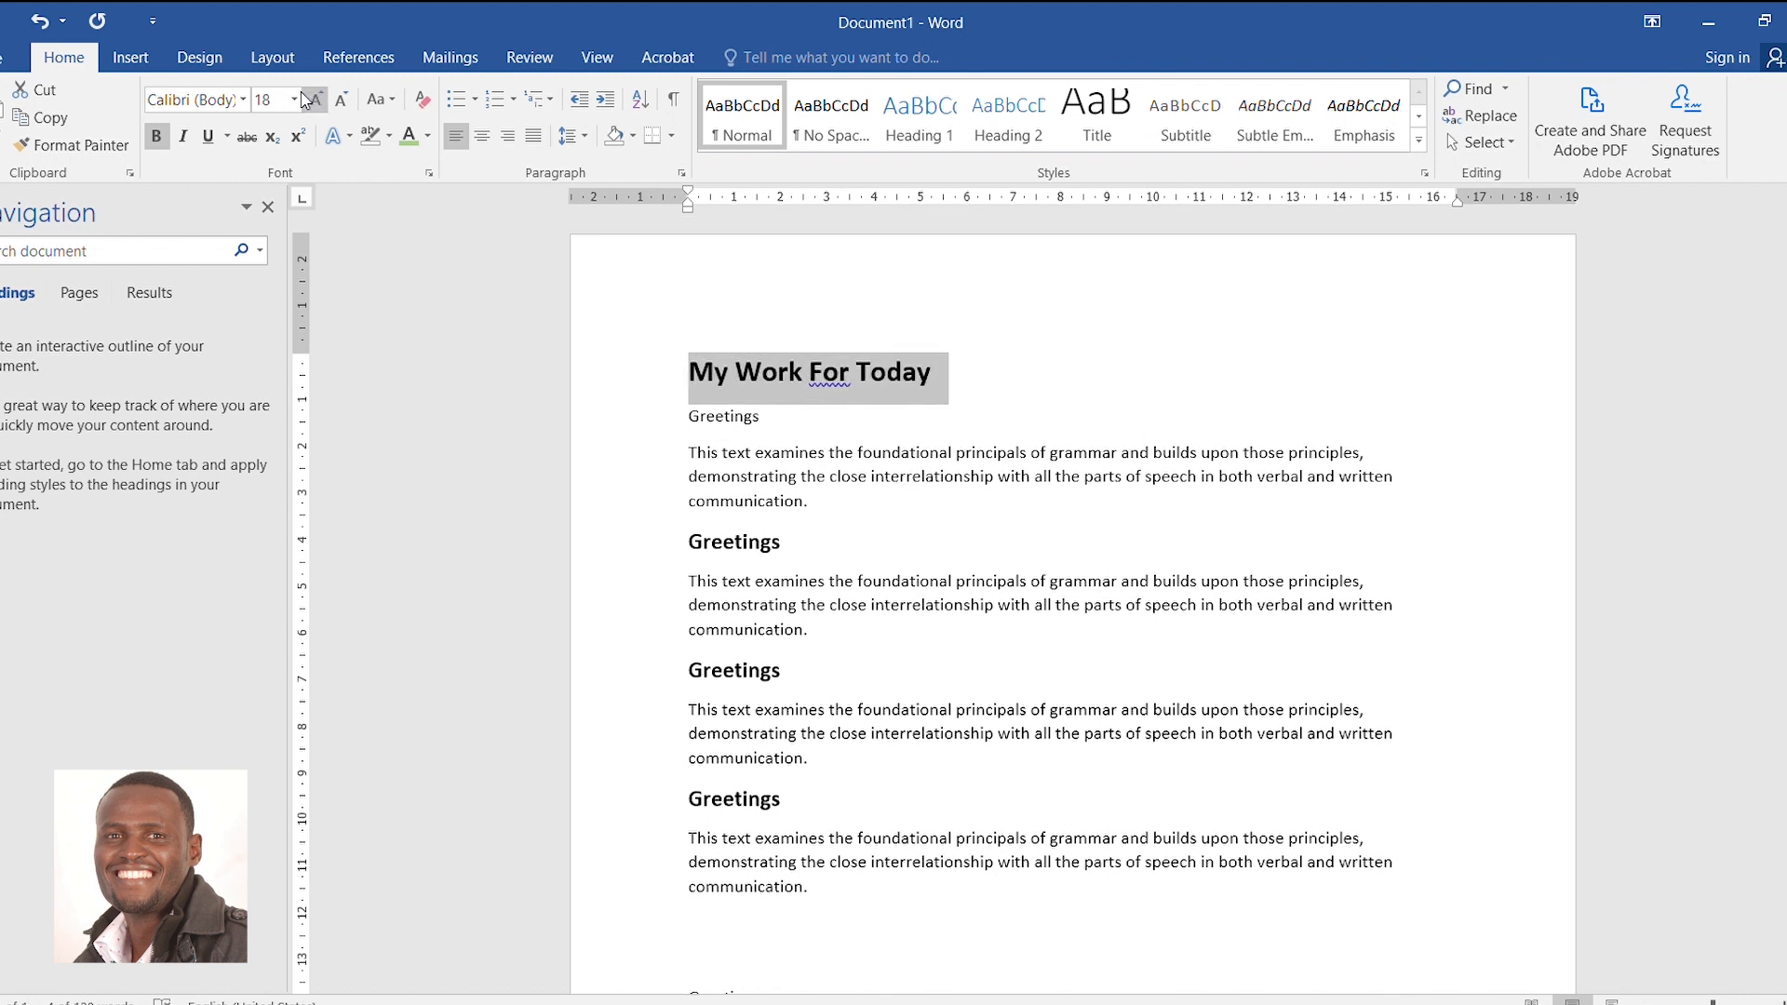
Change the capital F of "For" in the title to lowercase, so it reads "My Work for Today"
left_click(761, 389)
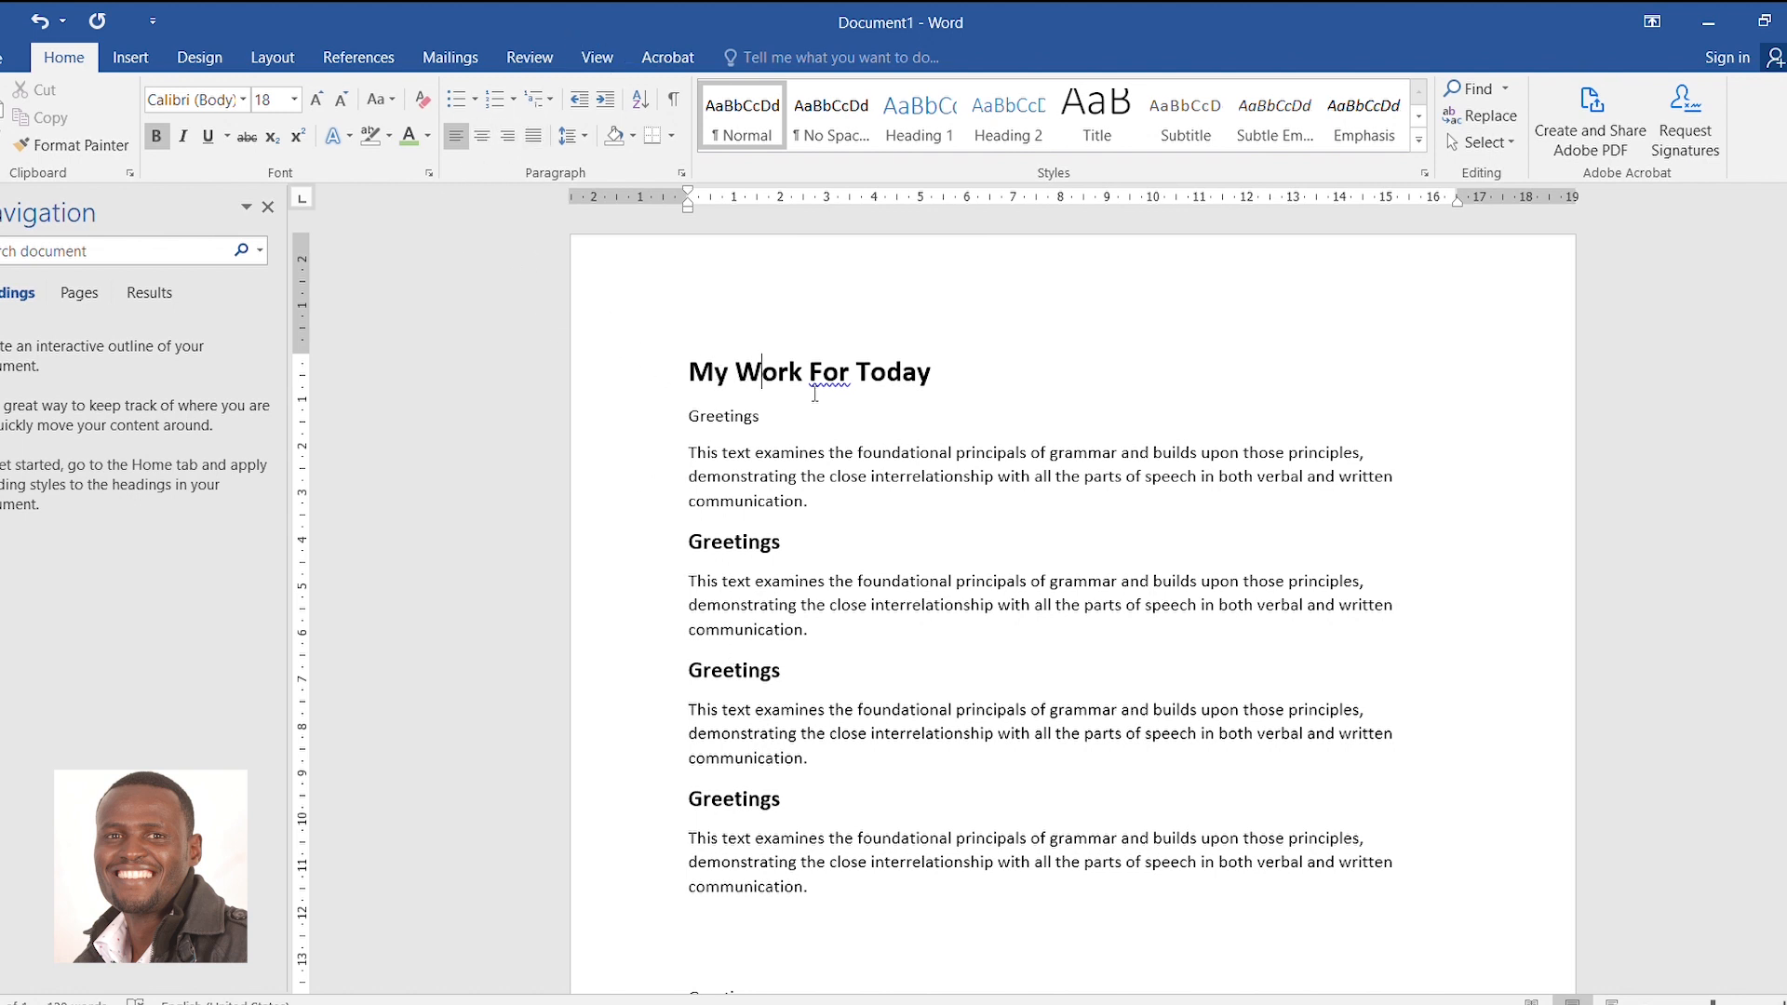
left_click_drag(806, 380, 821, 377)
type("f")
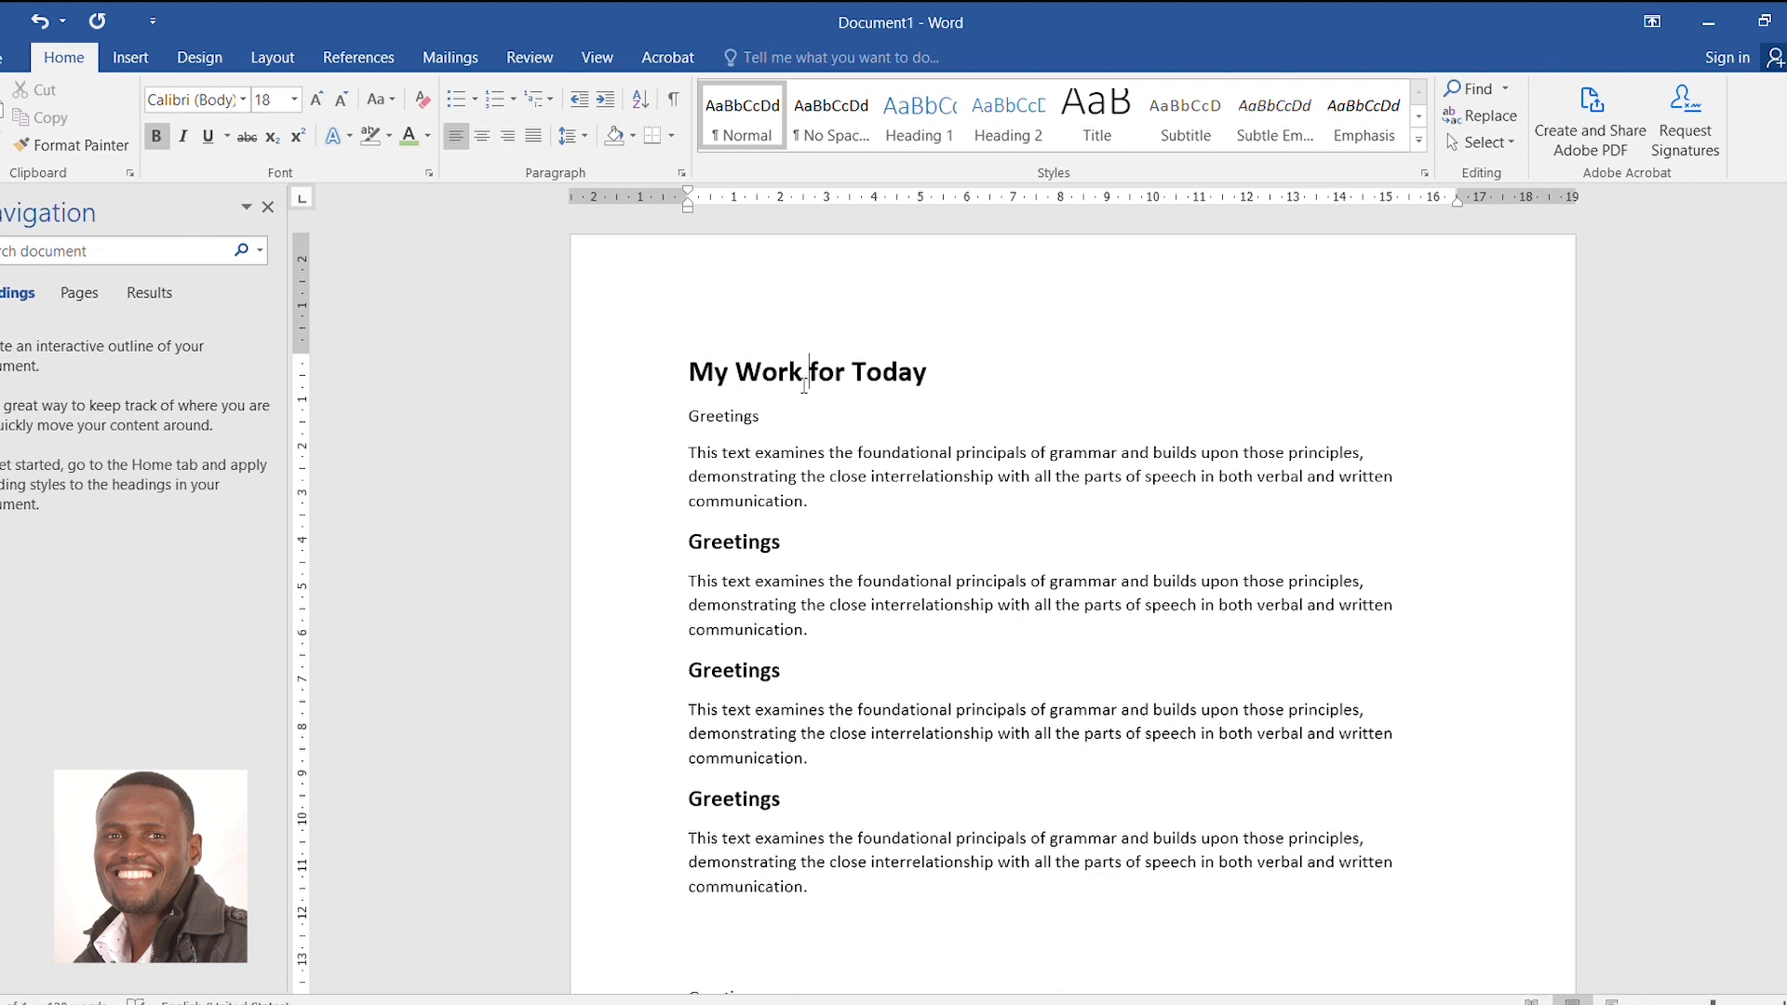
Try centred, right and left alignment on the title, then return it to centred
left_click(479, 137)
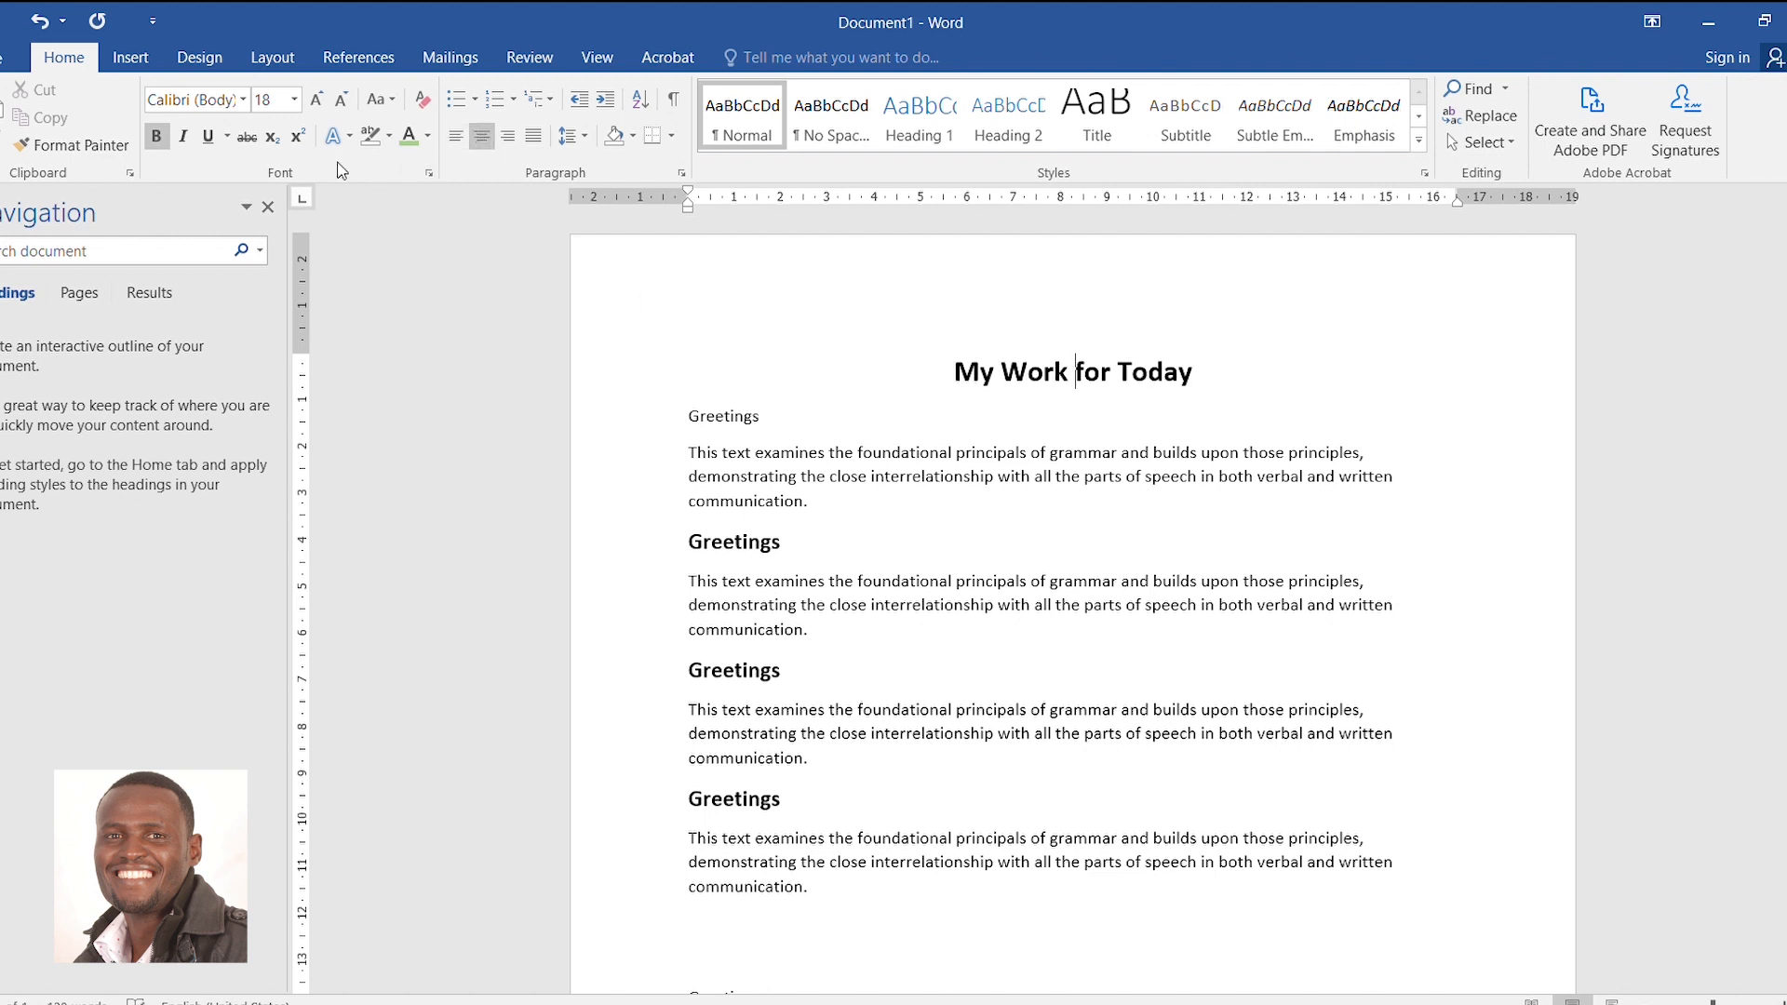
left_click(505, 137)
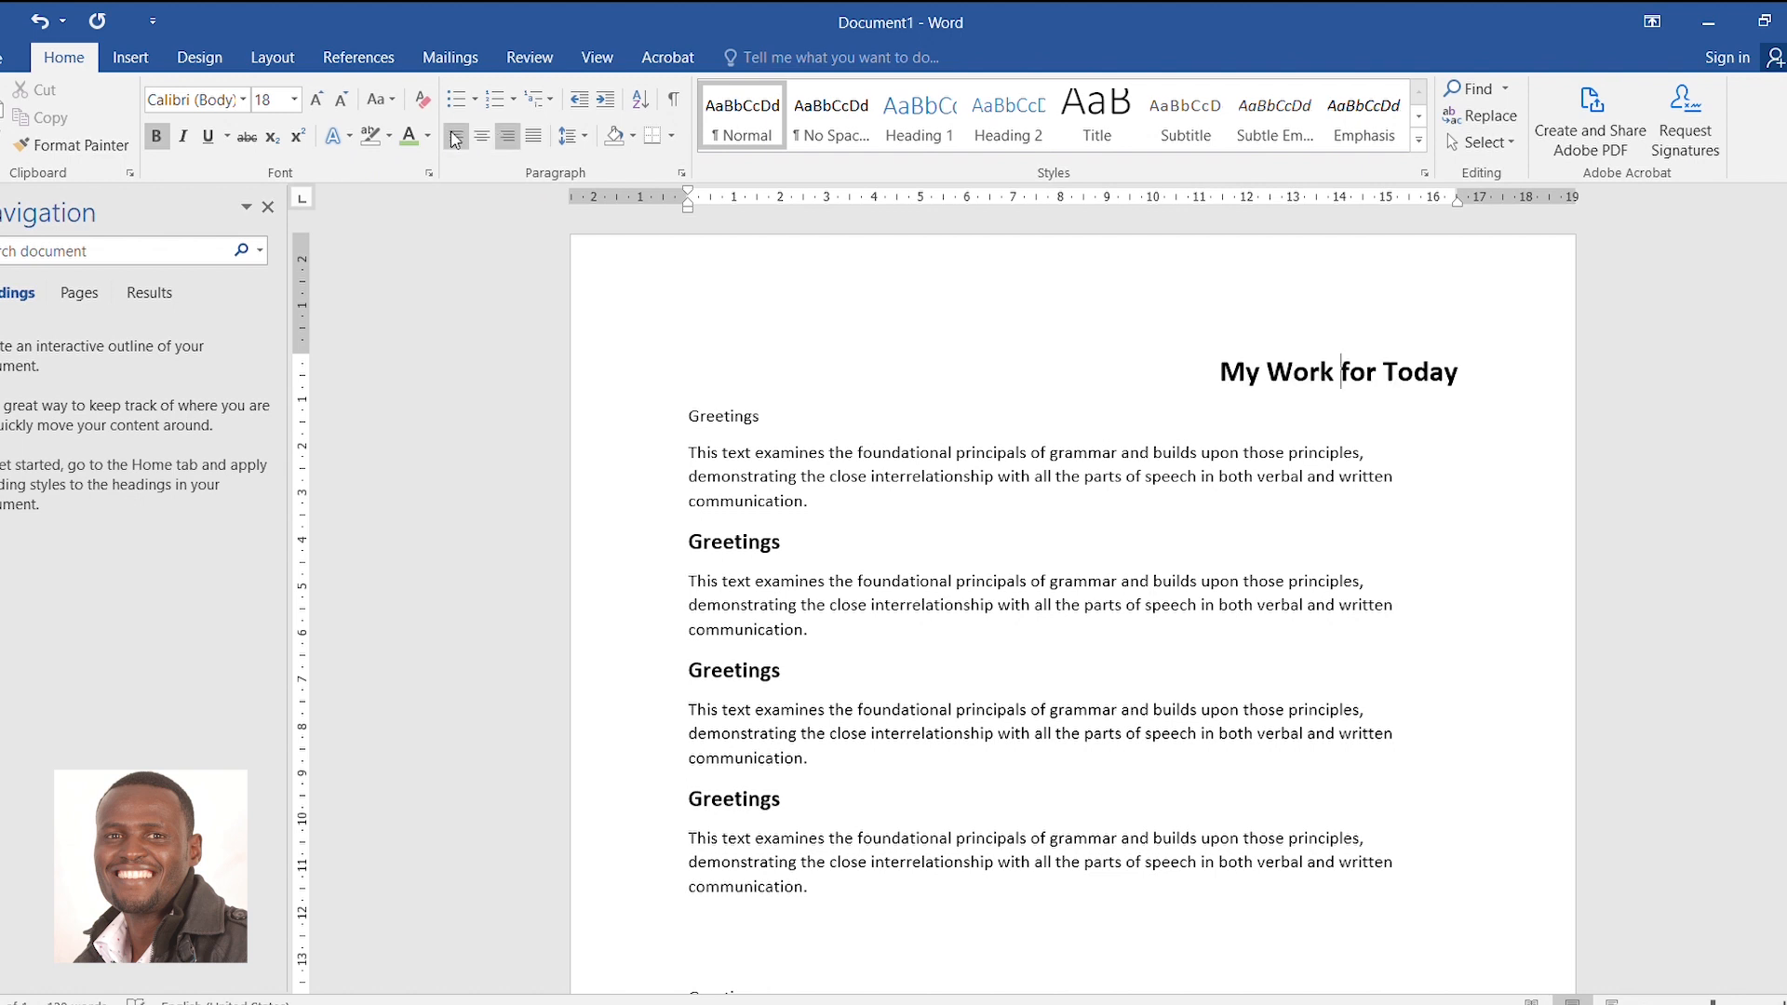
left_click(453, 137)
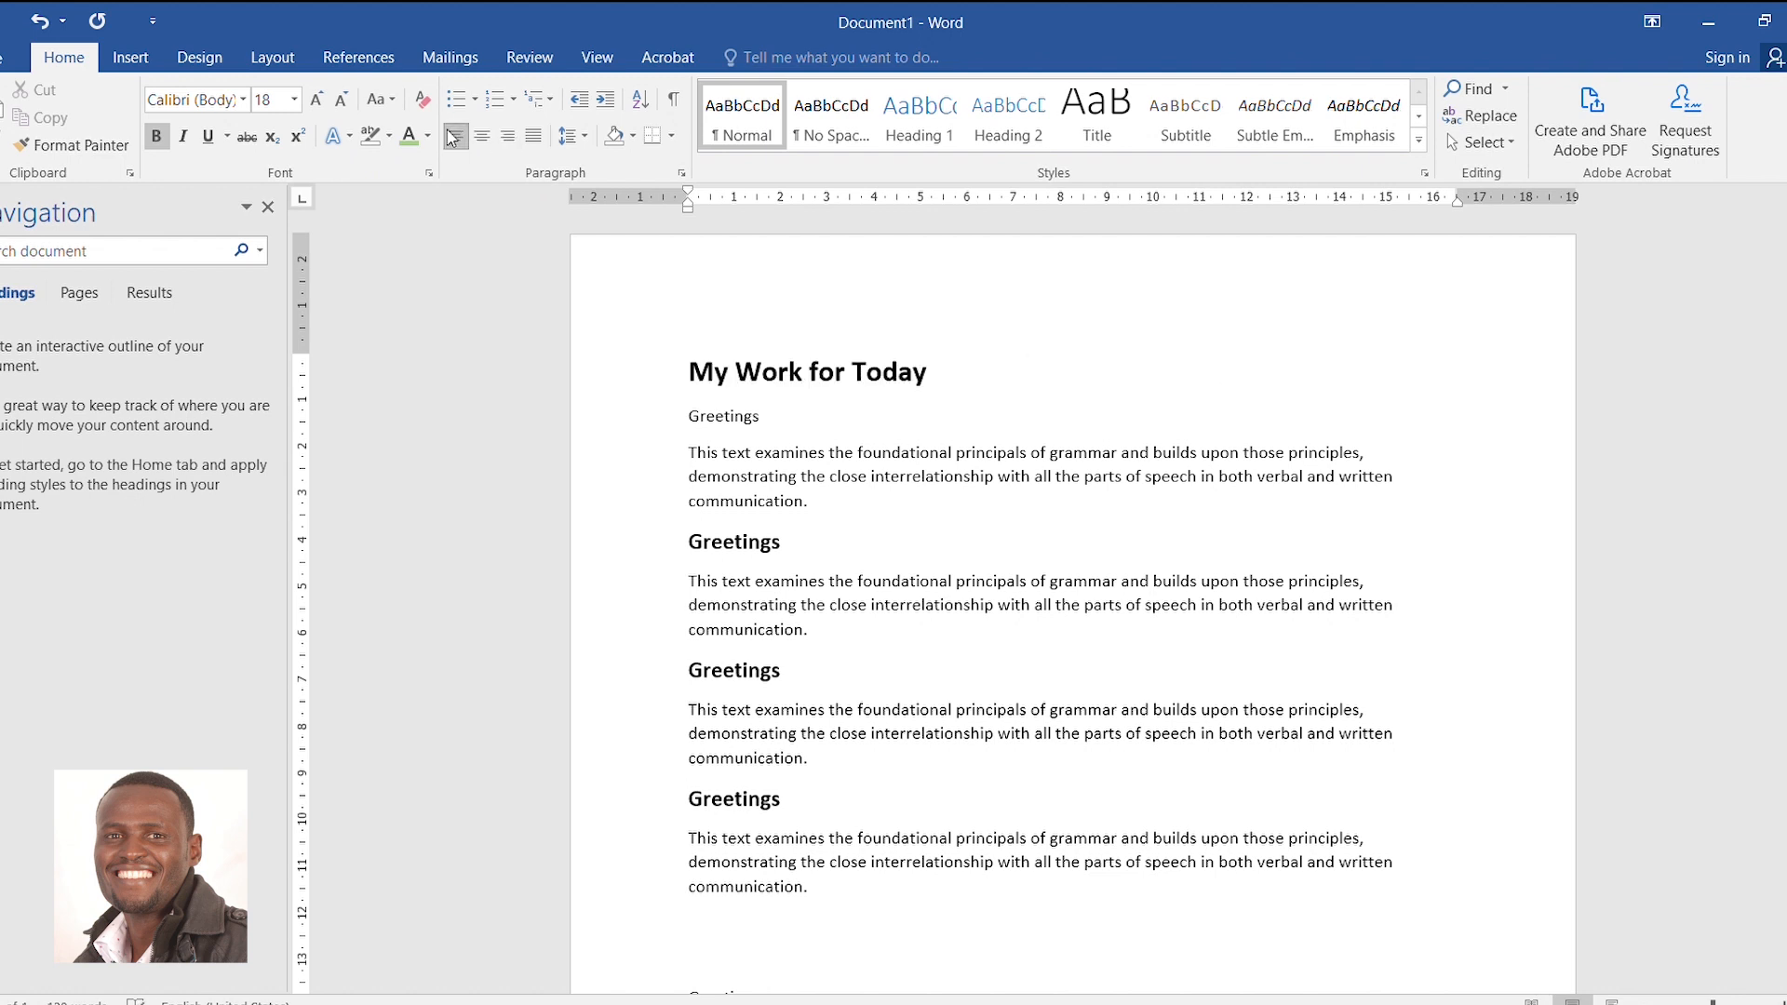
left_click(481, 138)
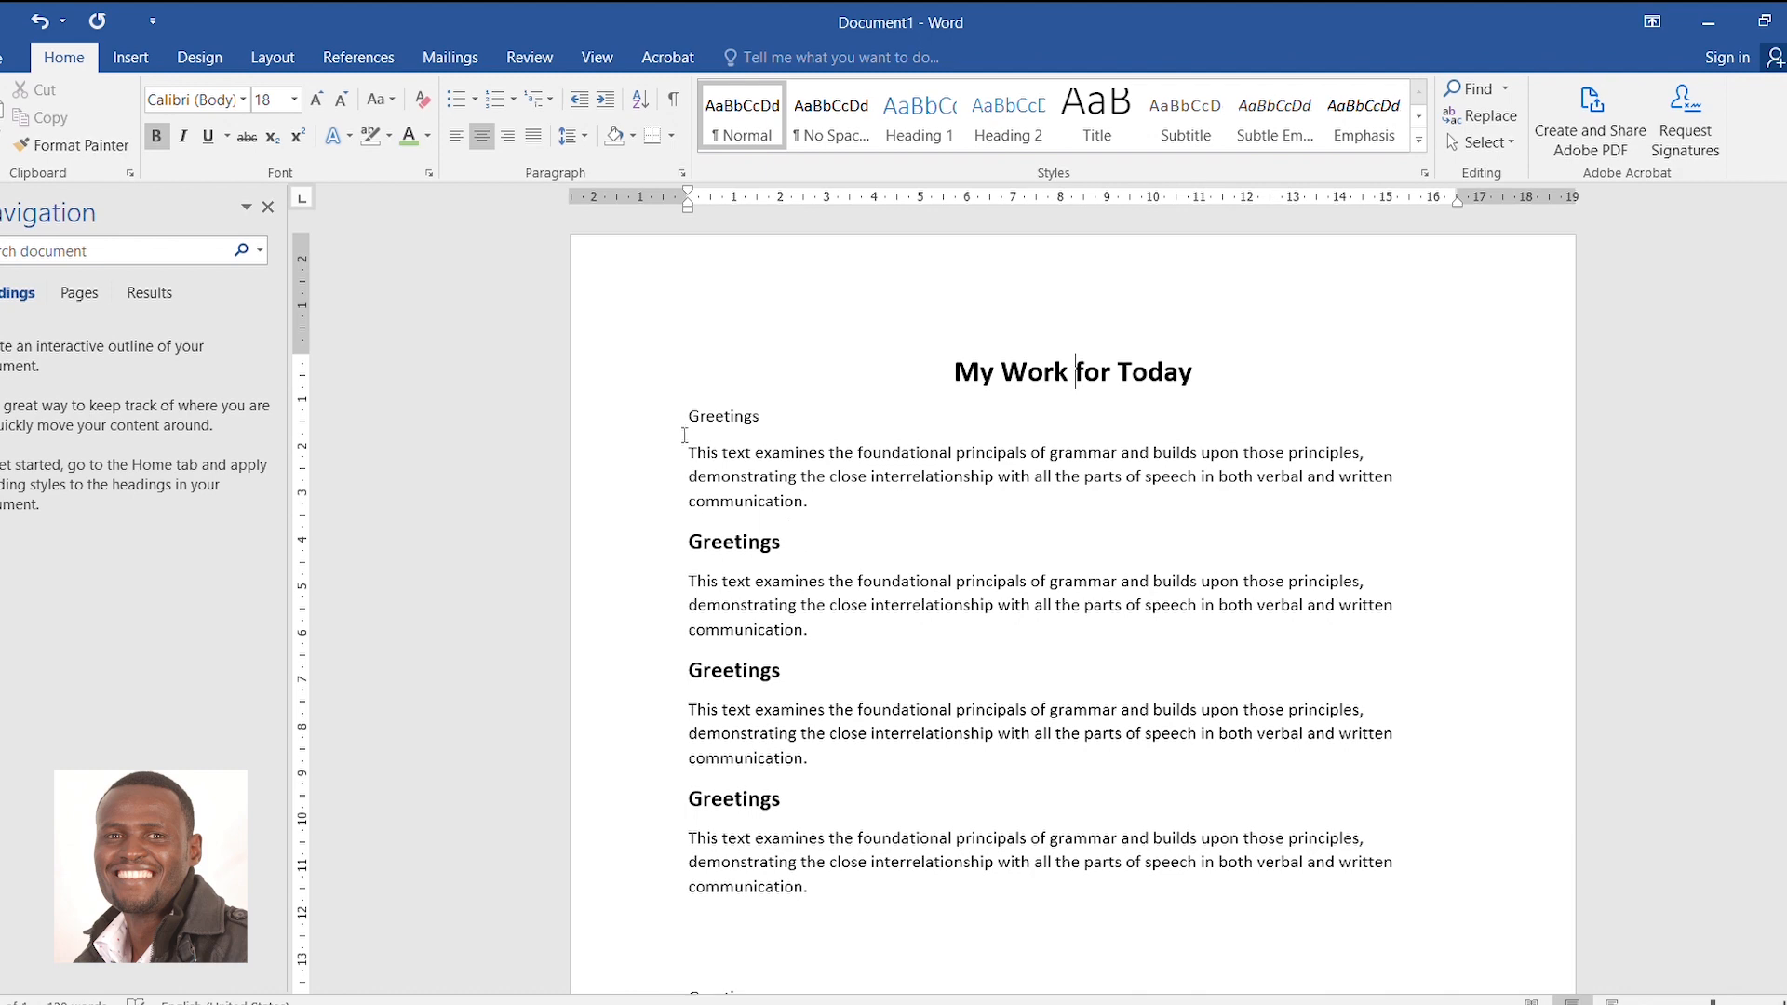
Centre all the "Greetings" lines and paragraphs from below the title to the last pasted paragraph
left_click_drag(689, 416, 845, 886)
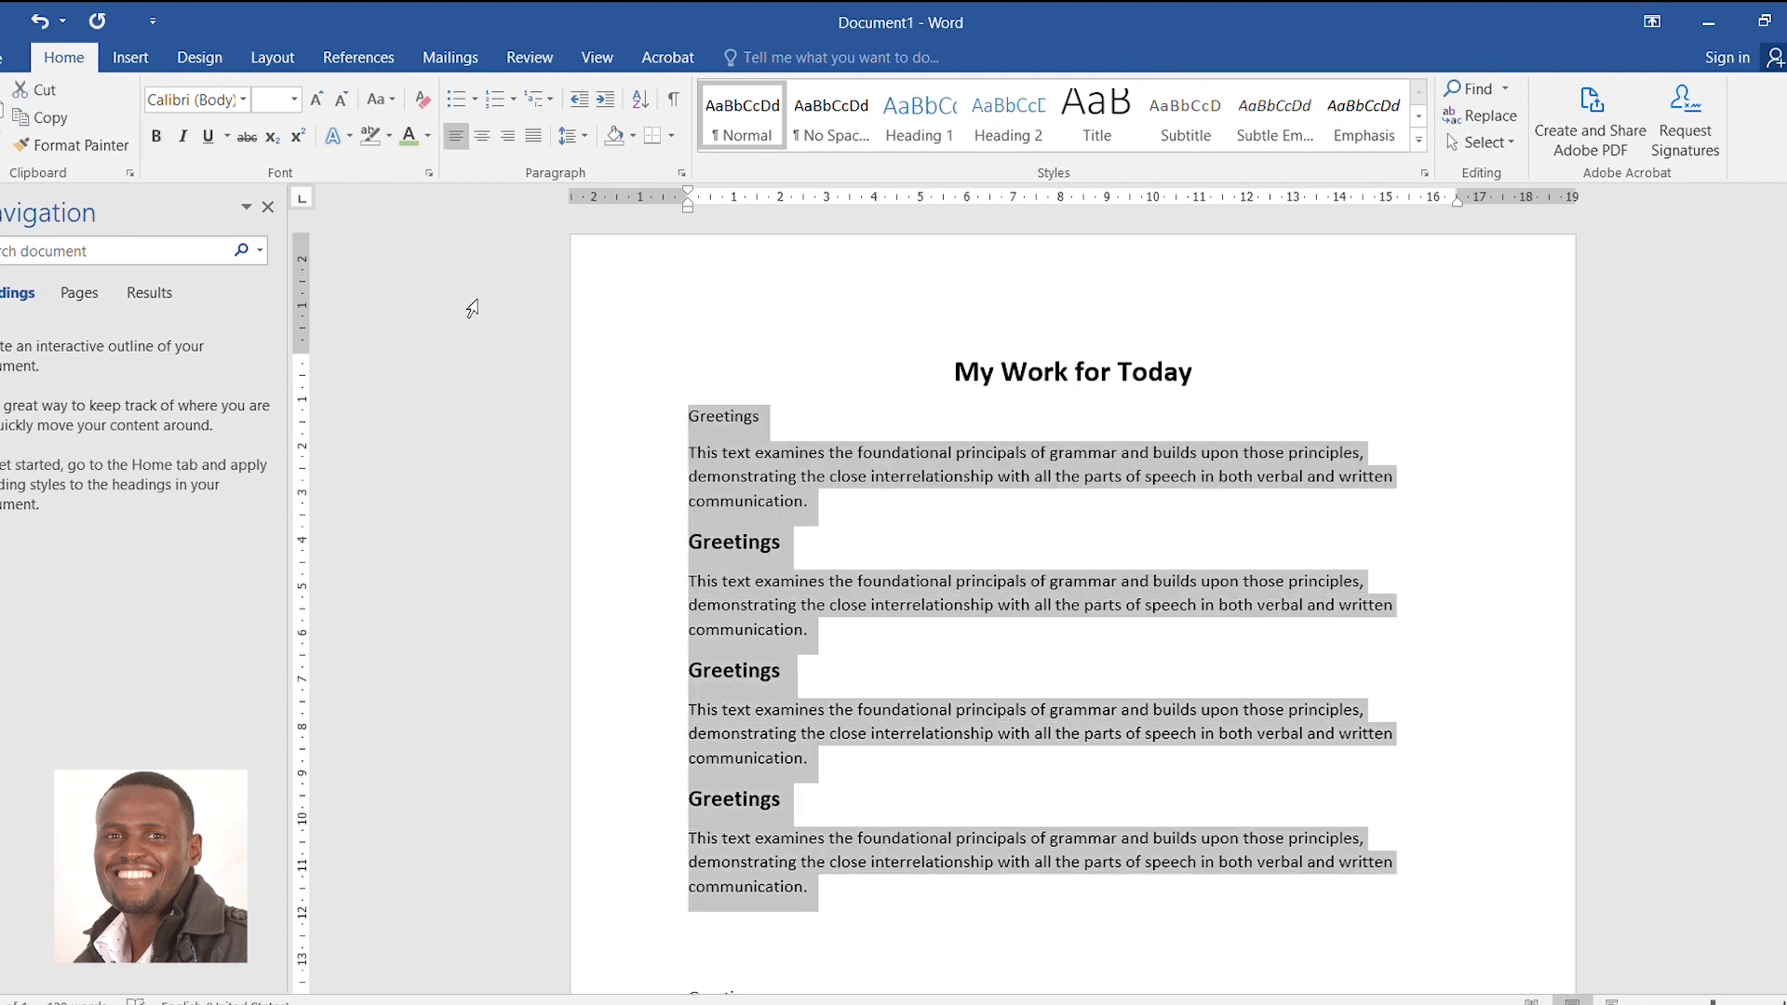
left_click(484, 140)
left_click(1139, 755)
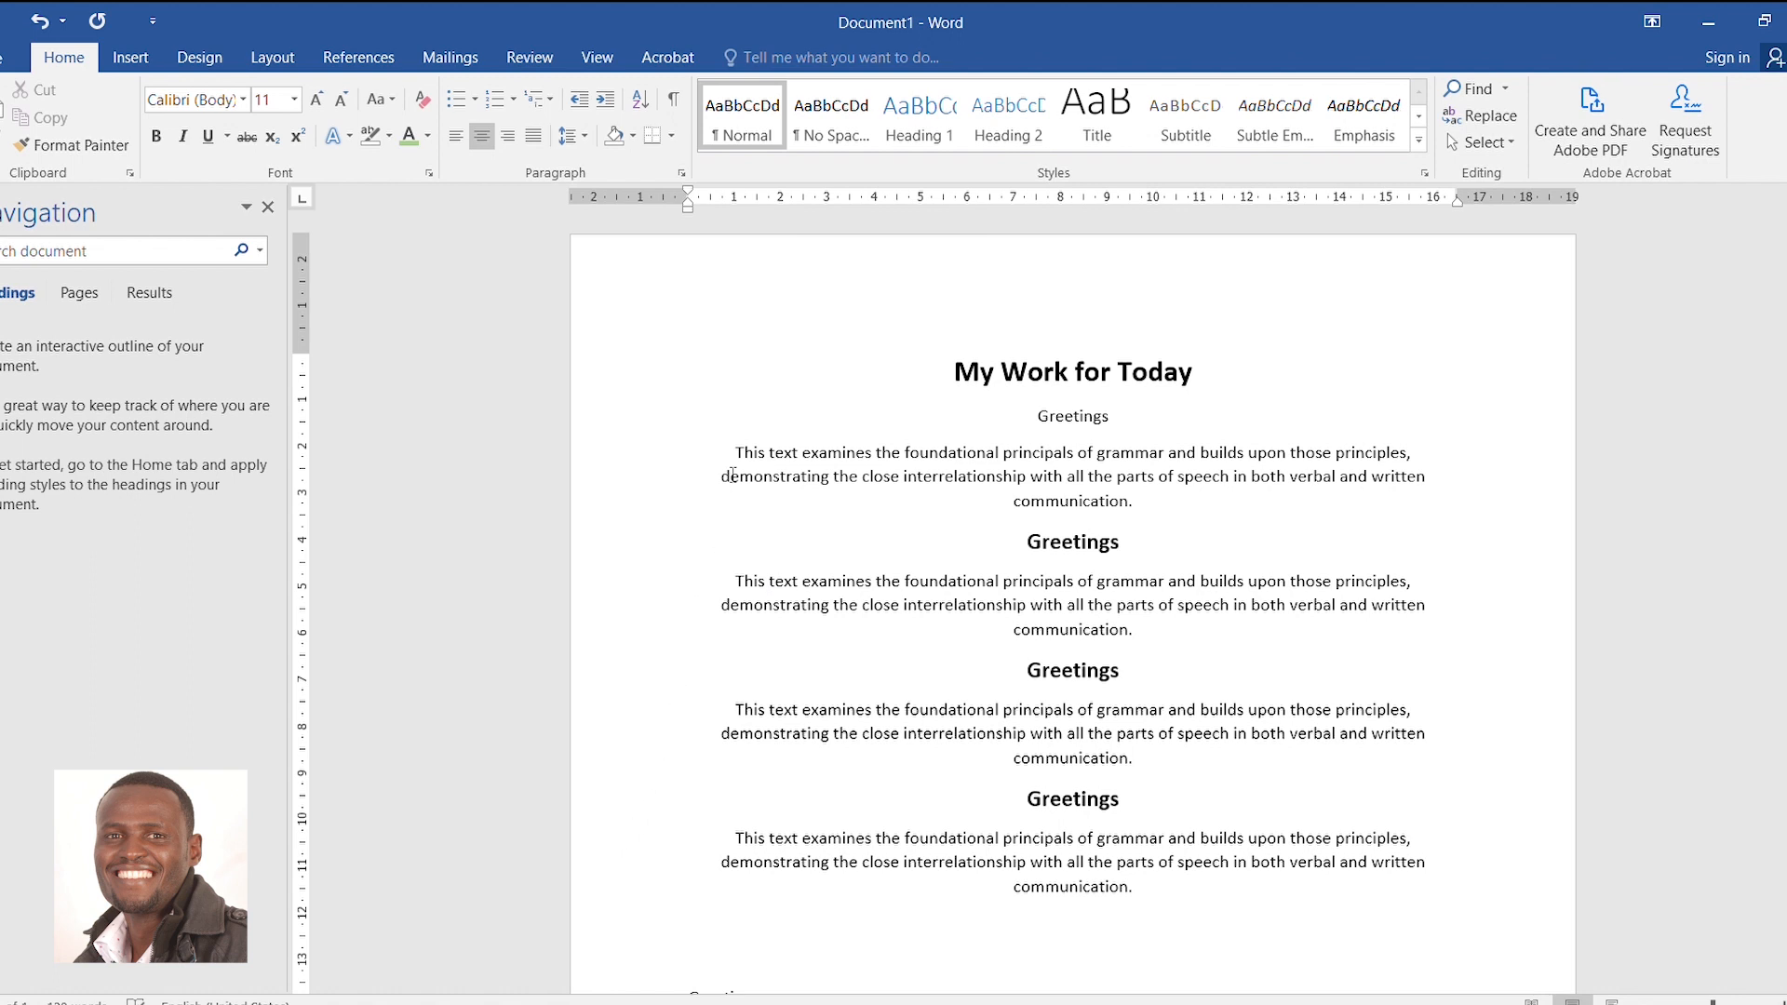
Apply centred, right and finally left alignment to the title together with all four passages below it
left_click_drag(945, 352, 1087, 945)
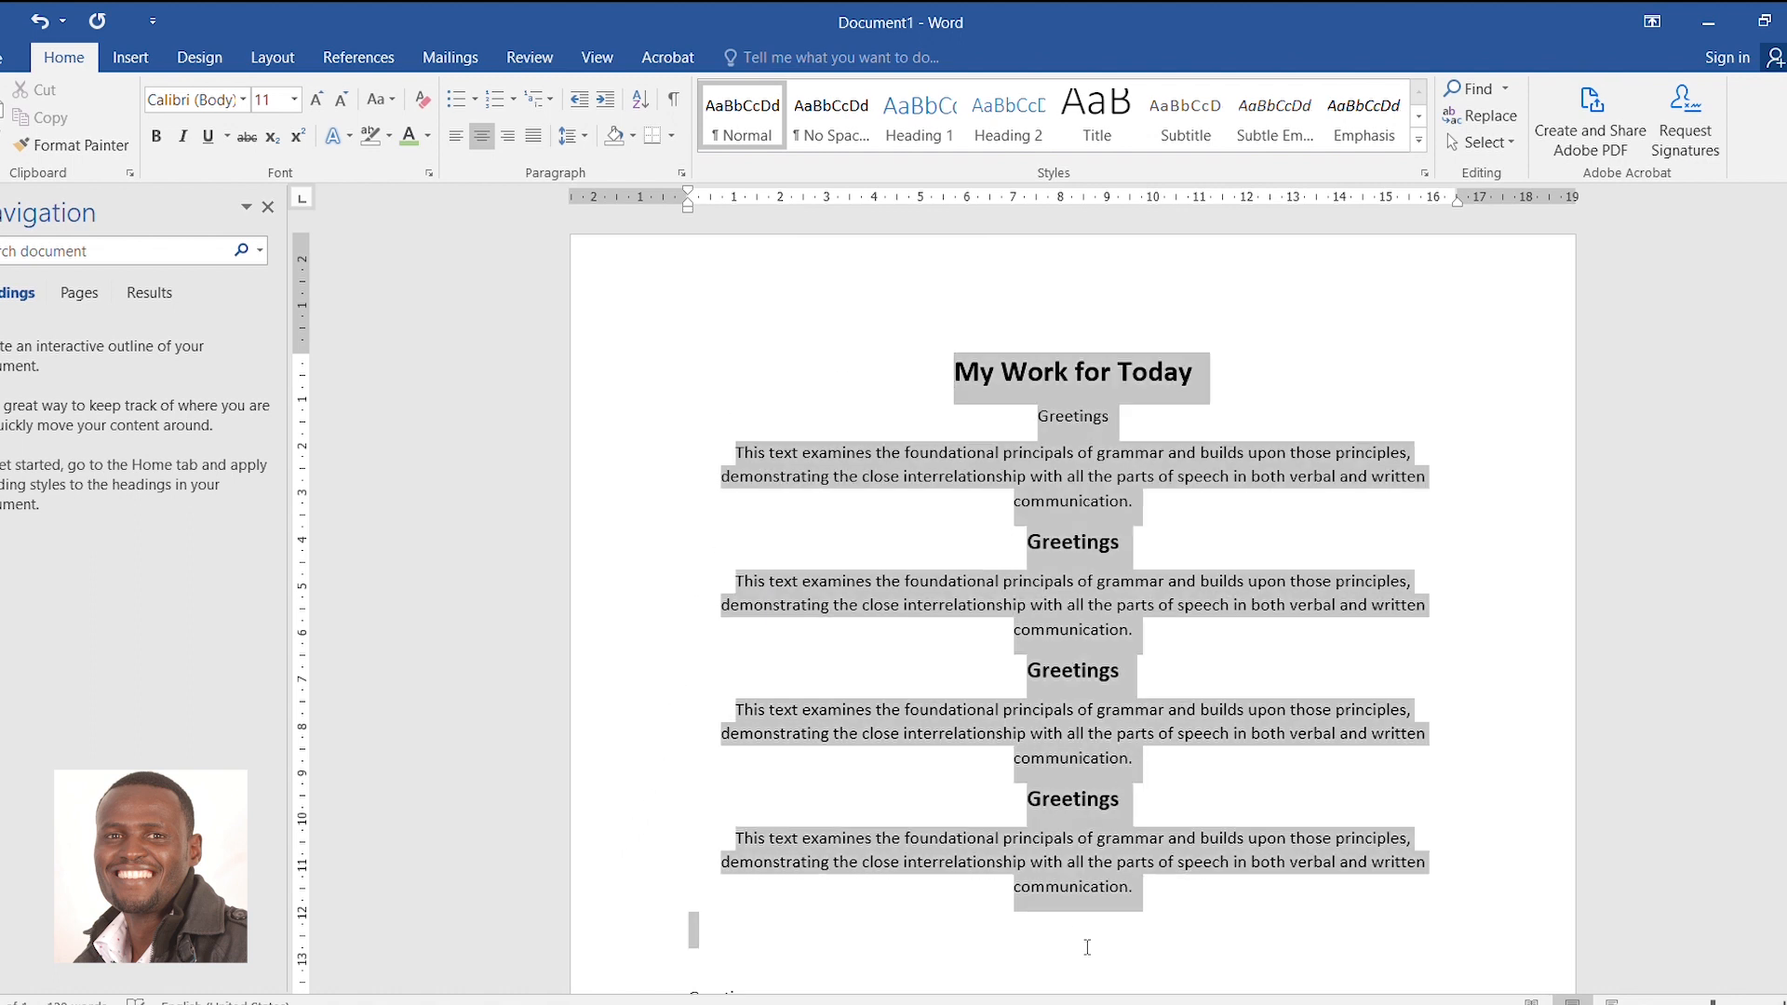
left_click(481, 137)
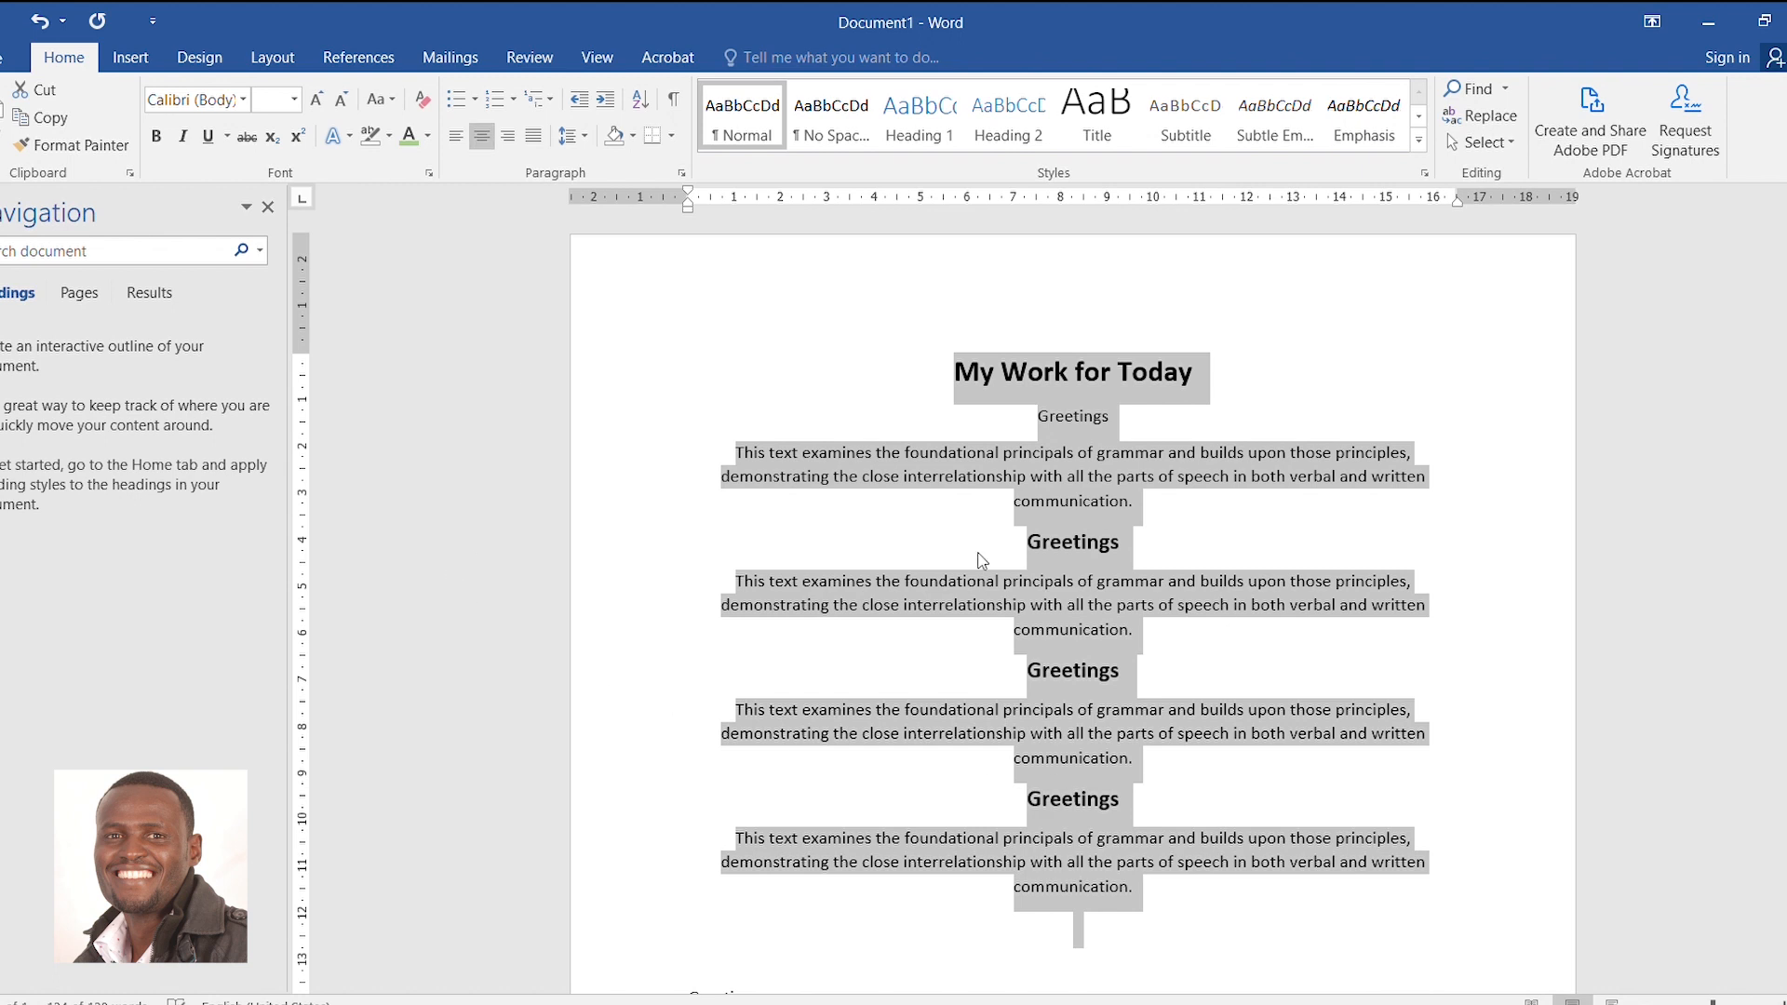
left_click(507, 138)
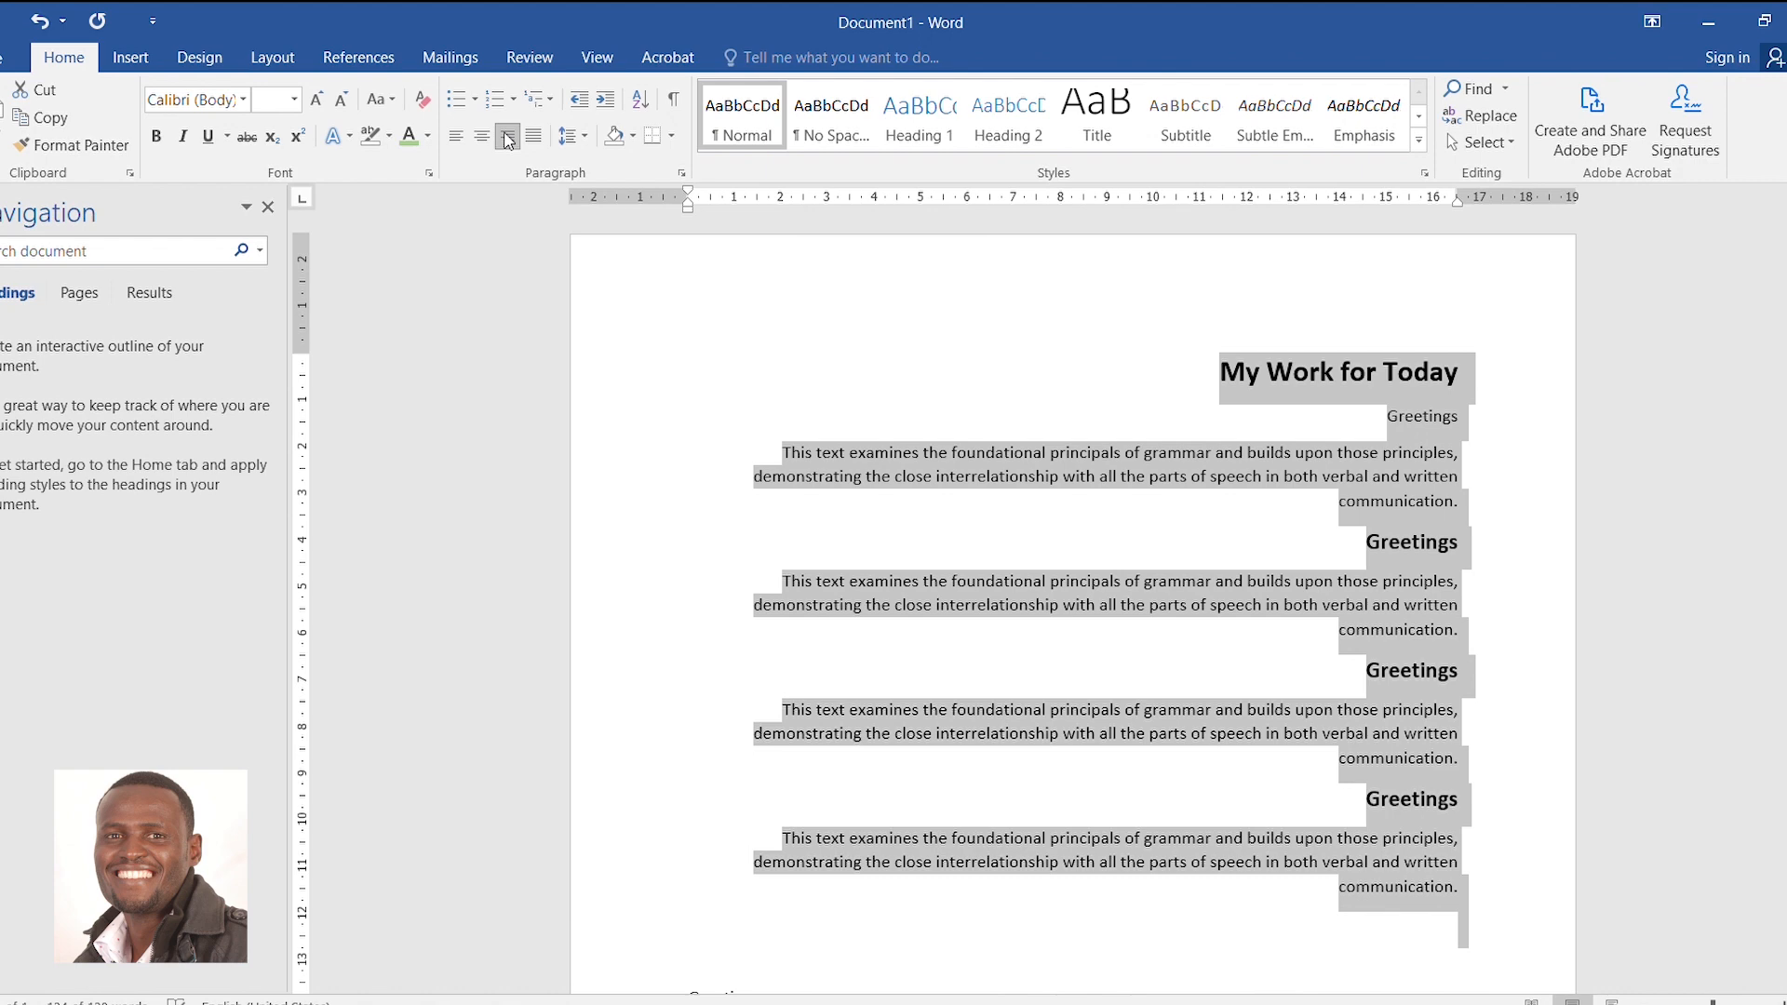
left_click(455, 137)
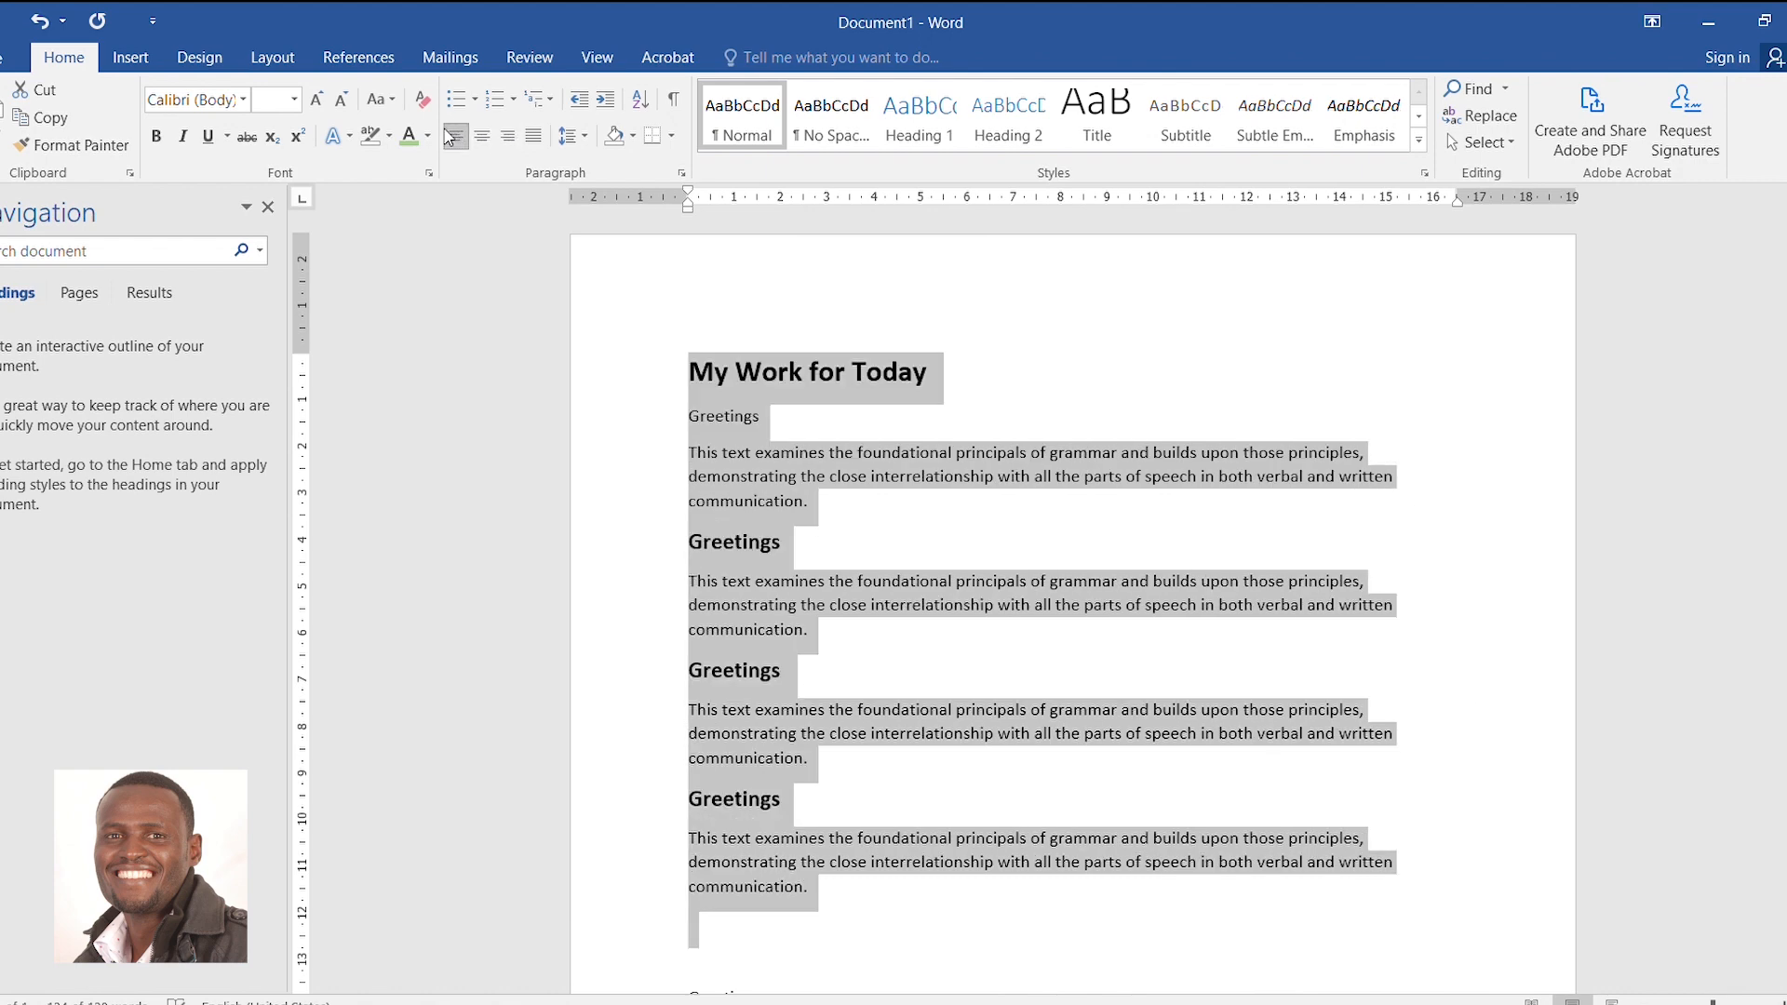
left_click(819, 498)
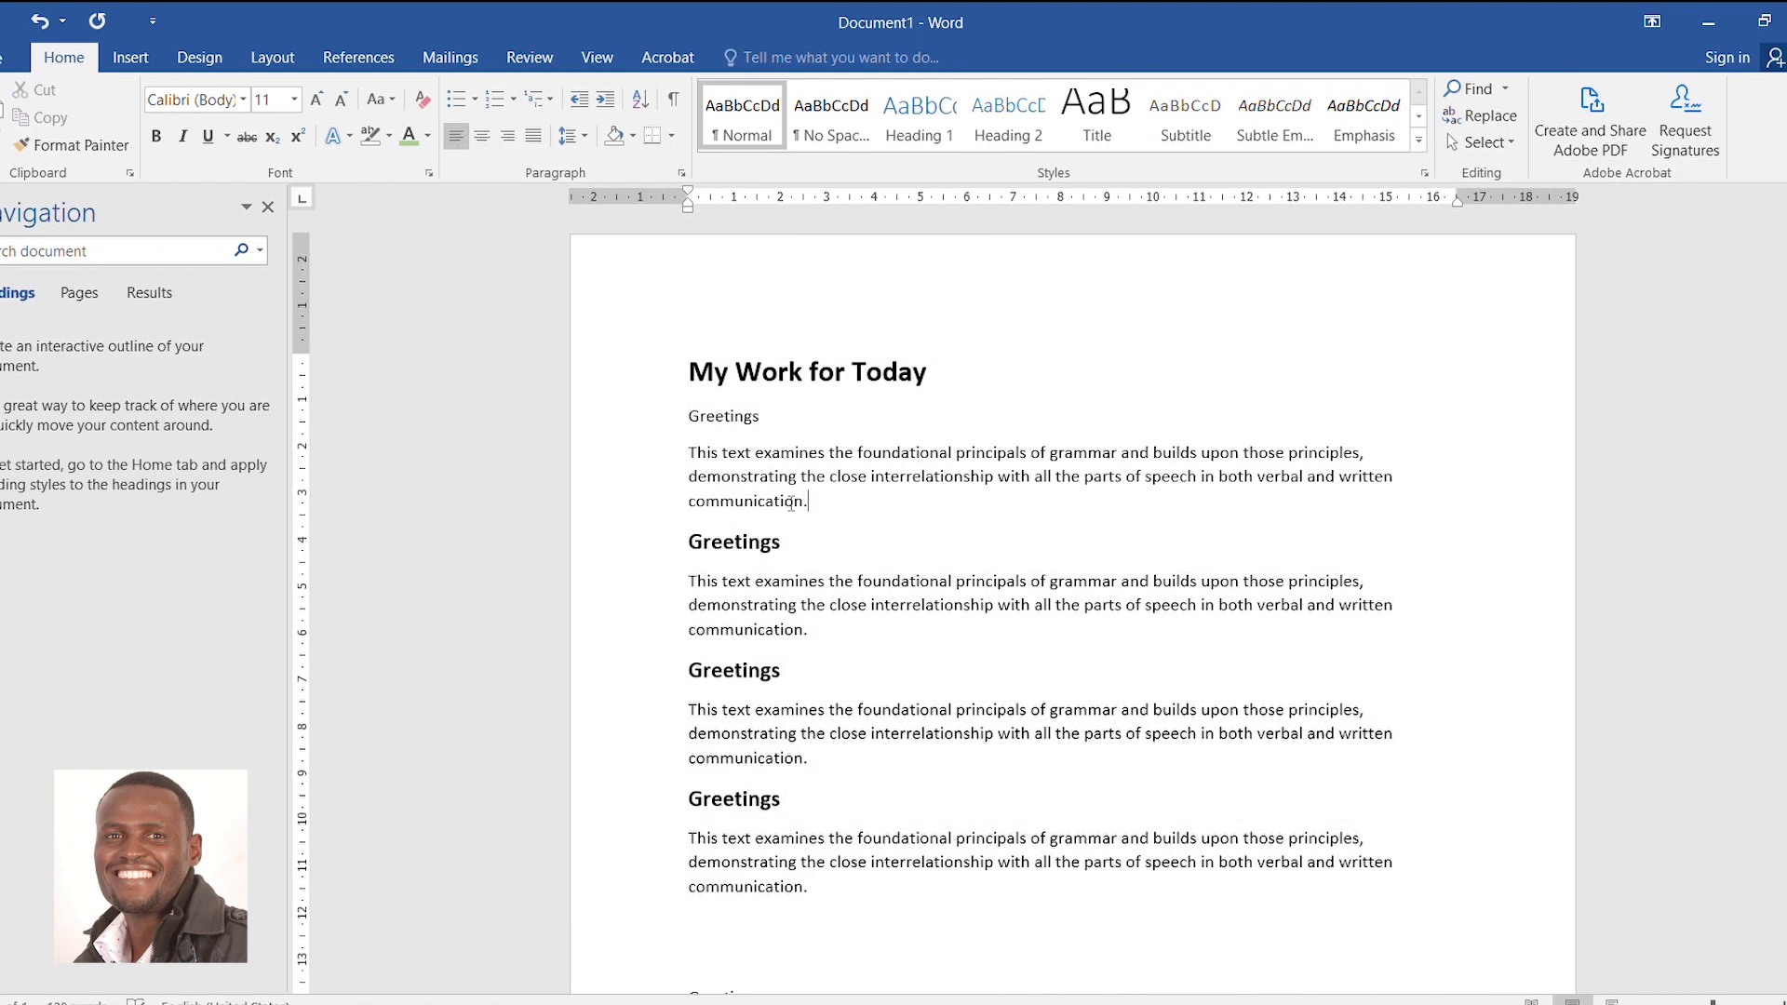
Try to position the title "My Work for Today" by indenting it with repeated tabs
left_click(689, 372)
key("Tab")
key("Tab")
key("Tab")
key("Tab")
key("Tab")
key("Tab")
key("Tab")
key("Tab")
key("Tab")
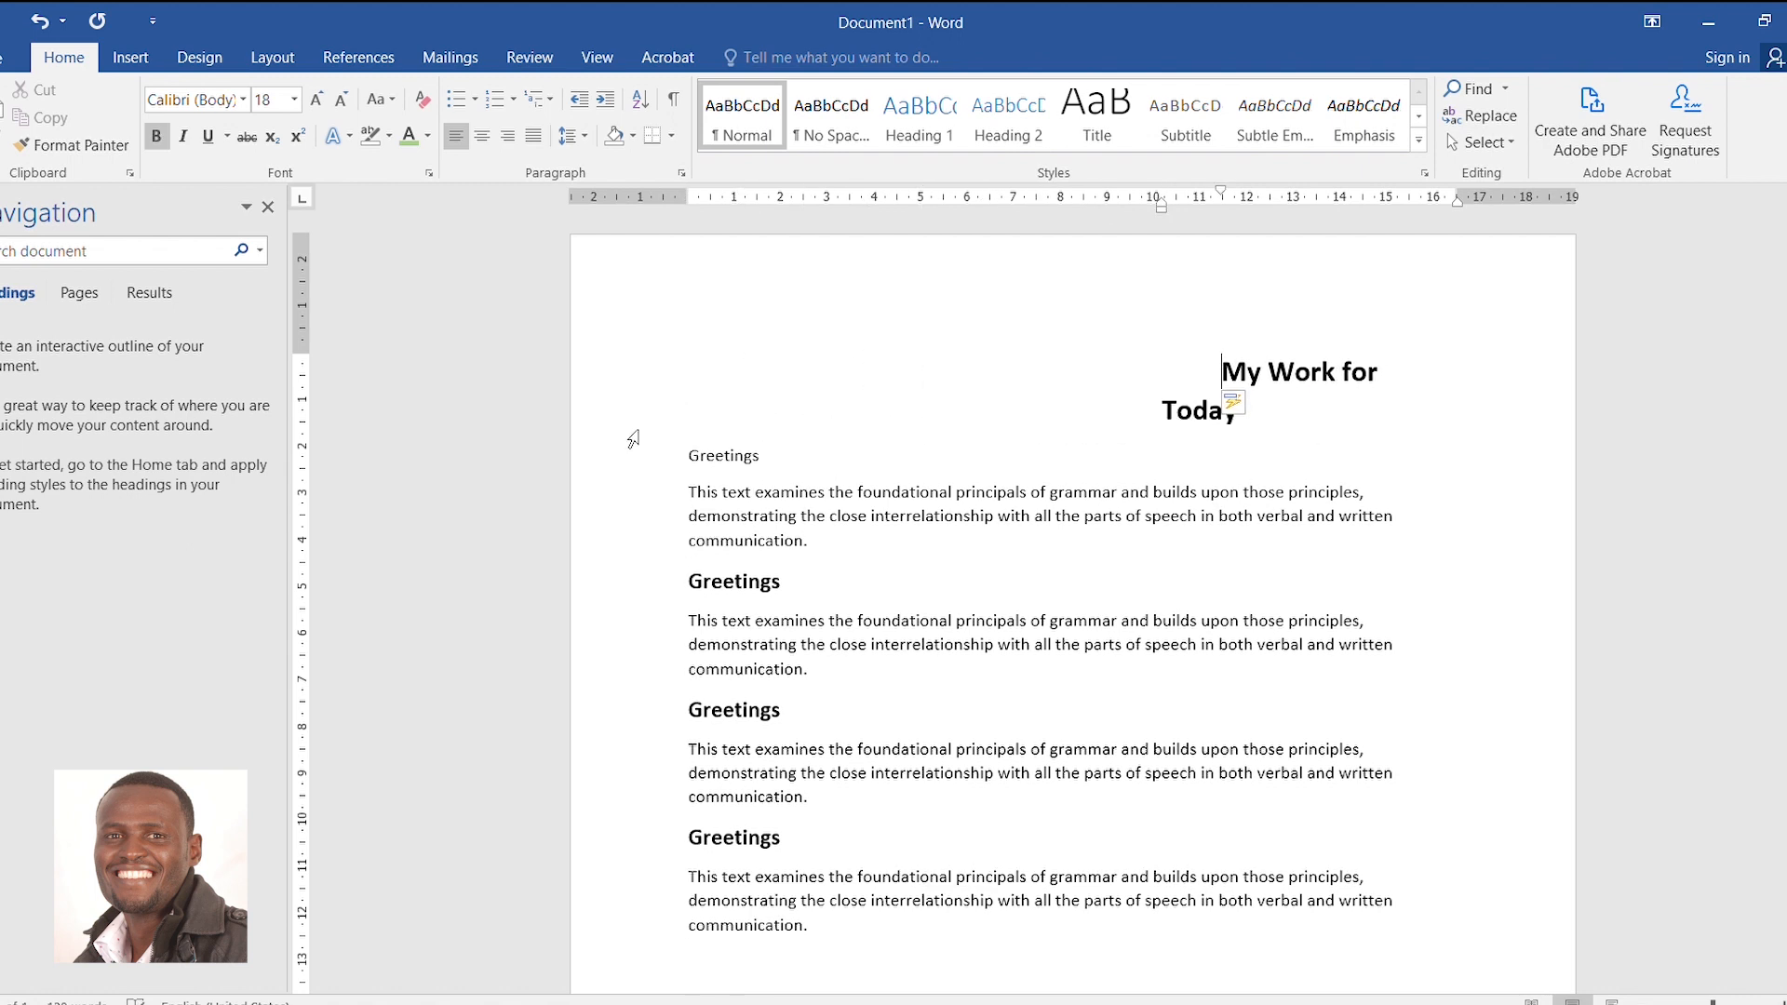
Remove the tab indentation in front of the title and centre the title with paragraph alignment instead
key("BackSpace")
key("BackSpace")
key("BackSpace")
key("BackSpace")
key("ctrl+l")
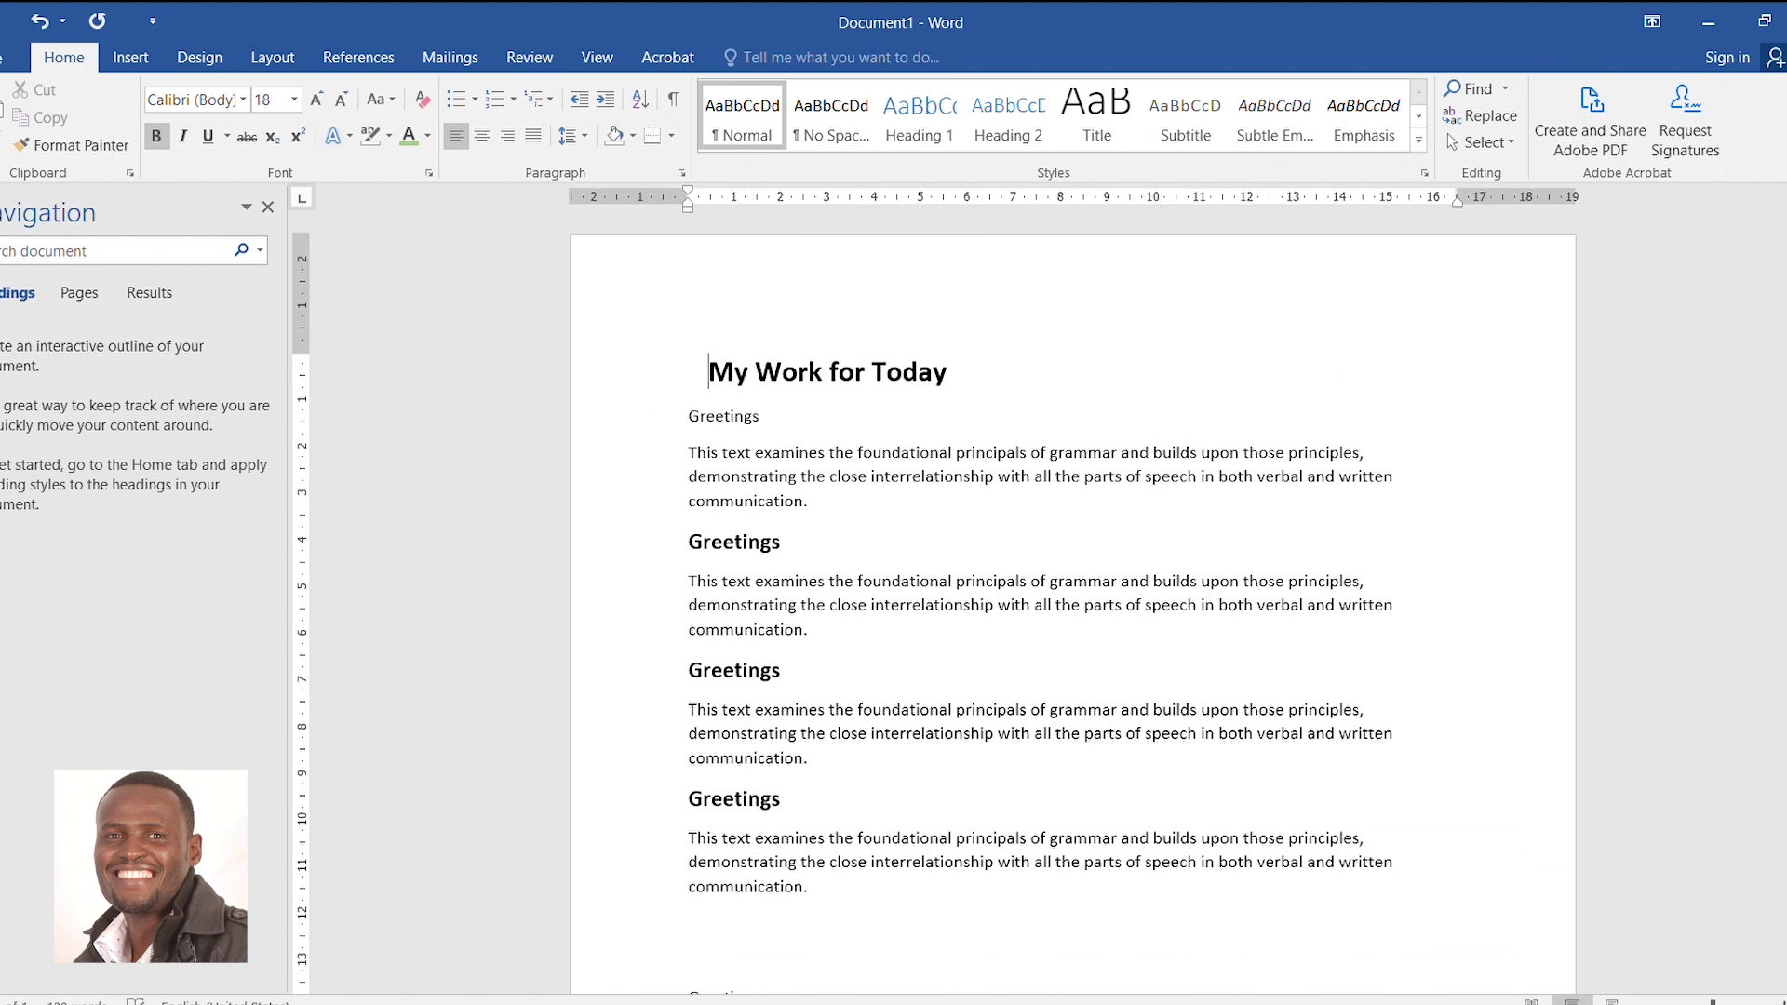
key("BackSpace")
key("BackSpace")
key("BackSpace")
key("BackSpace")
key("BackSpace")
key("BackSpace")
key("BackSpace")
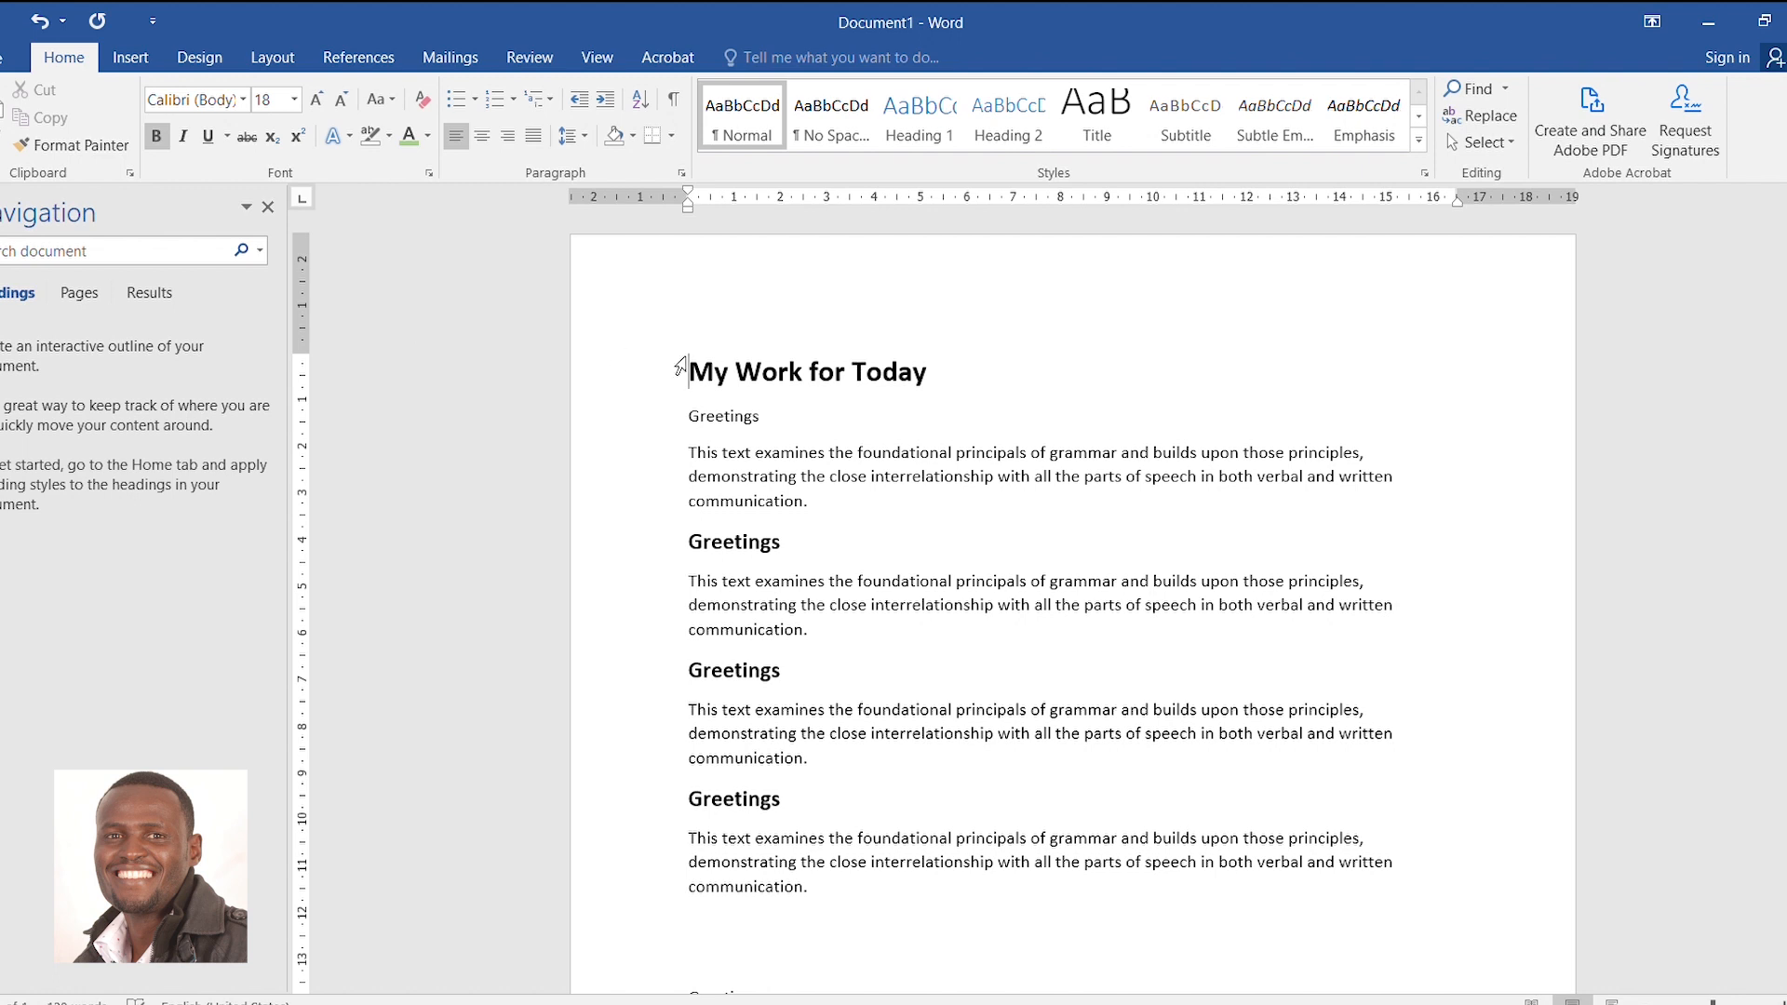
left_click(481, 138)
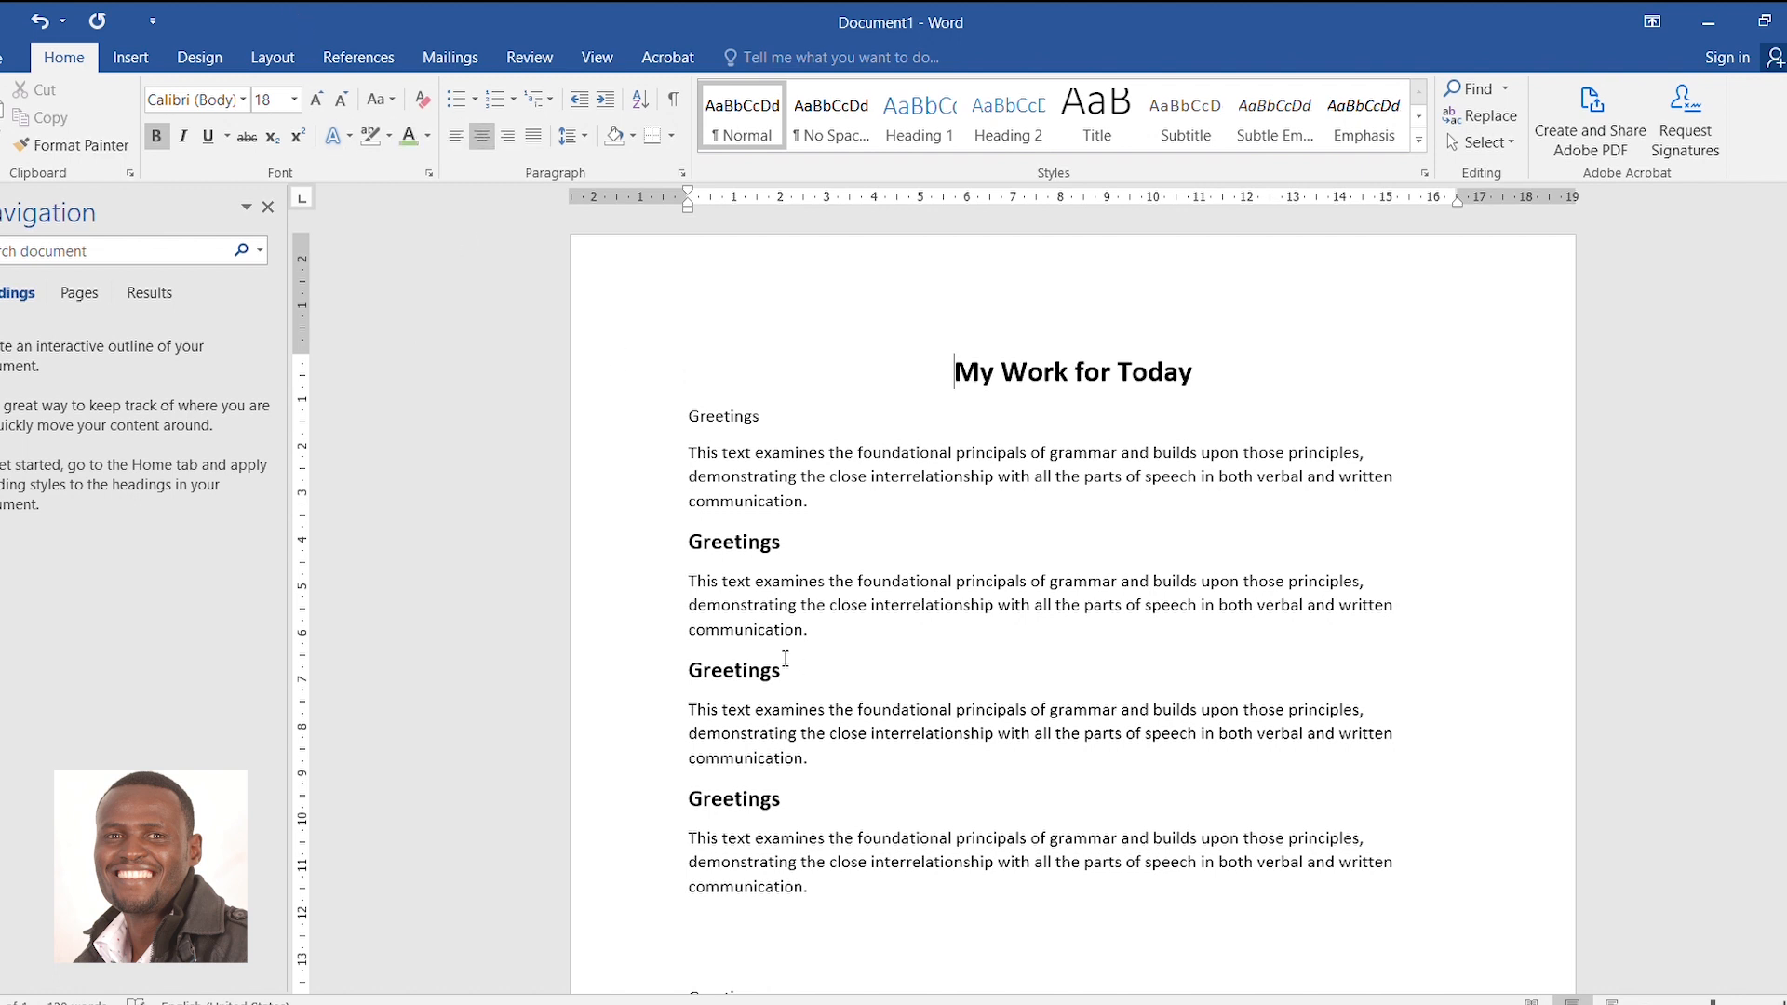
Cut the paragraph below the last bold "Greetings" and paste it at the end of the first paragraph under the title
triple_click(741, 874)
key("ctrl+c")
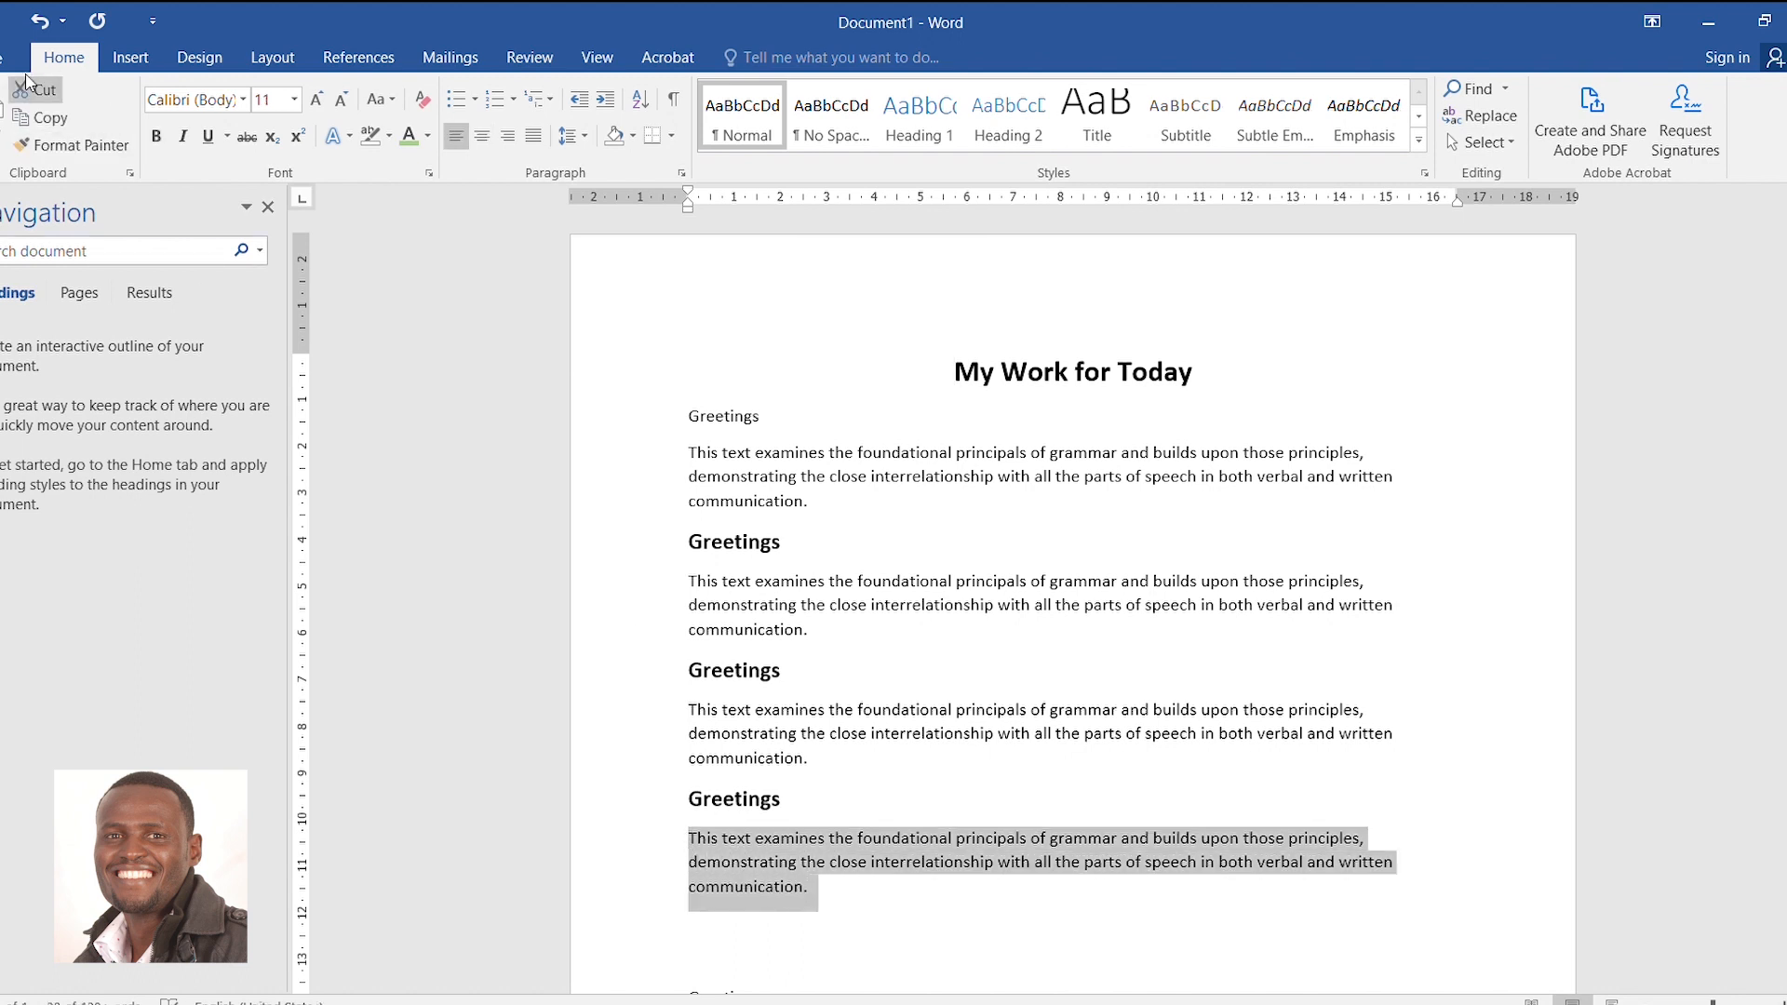
left_click(47, 92)
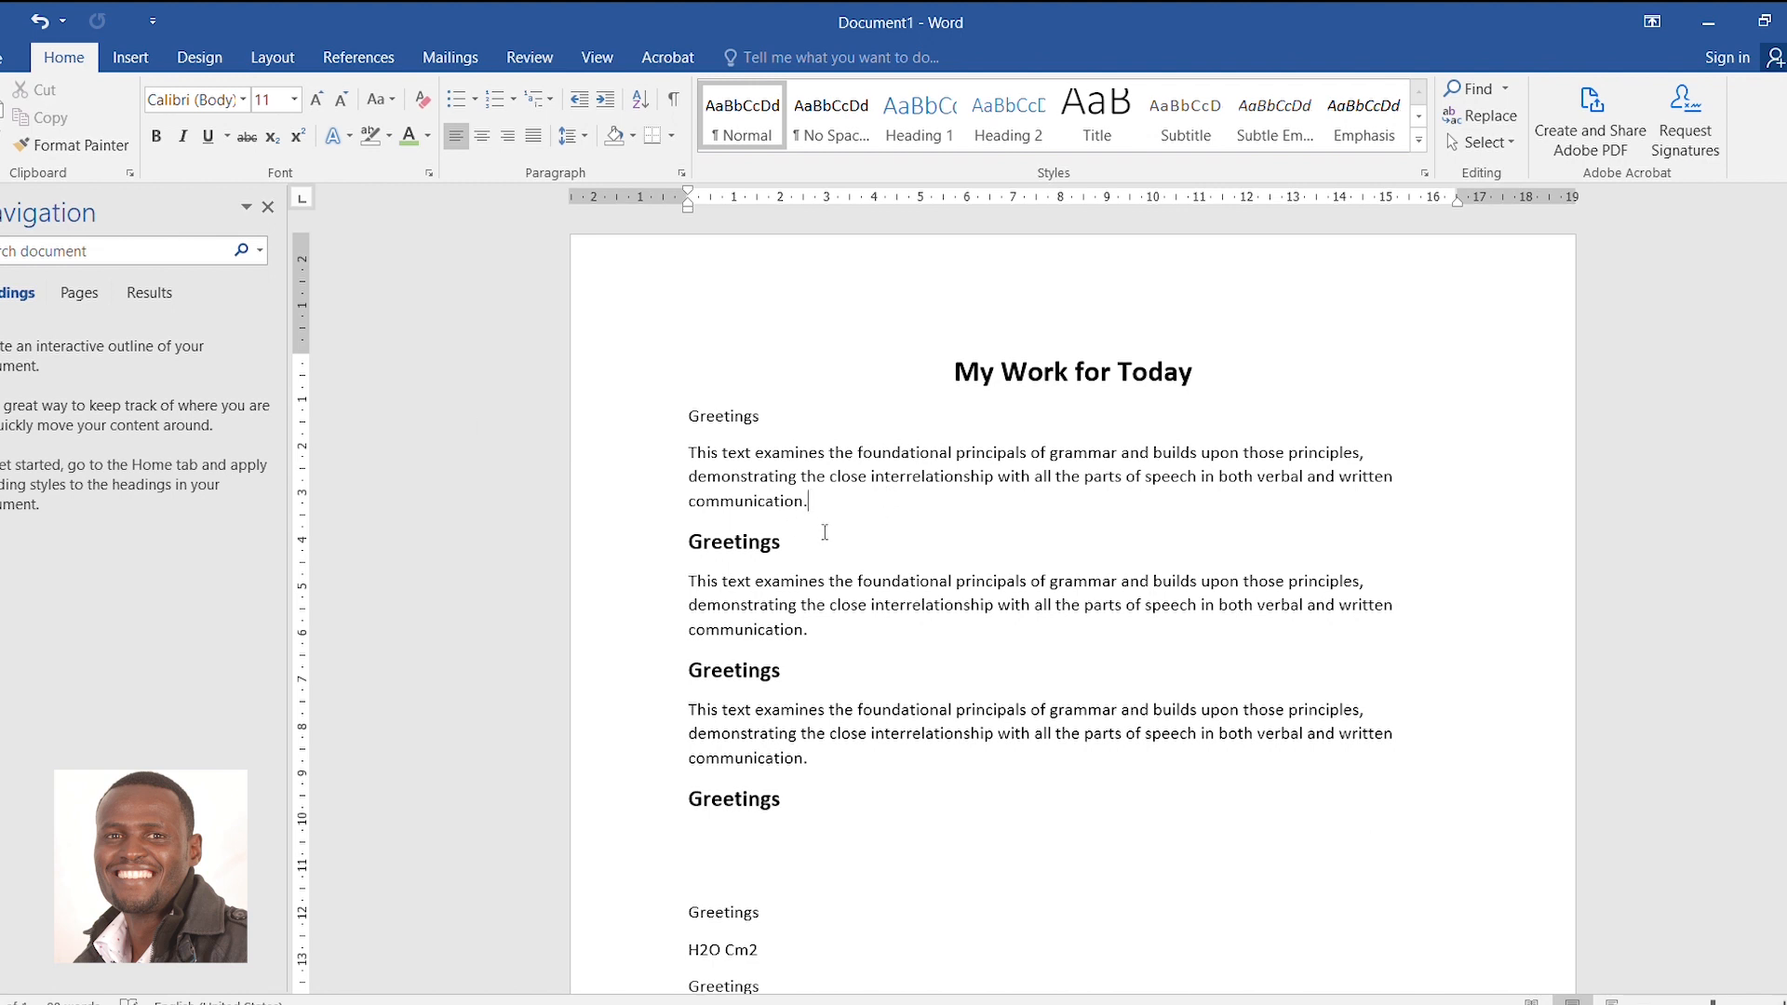
key("ctrl+z")
left_click(3, 109)
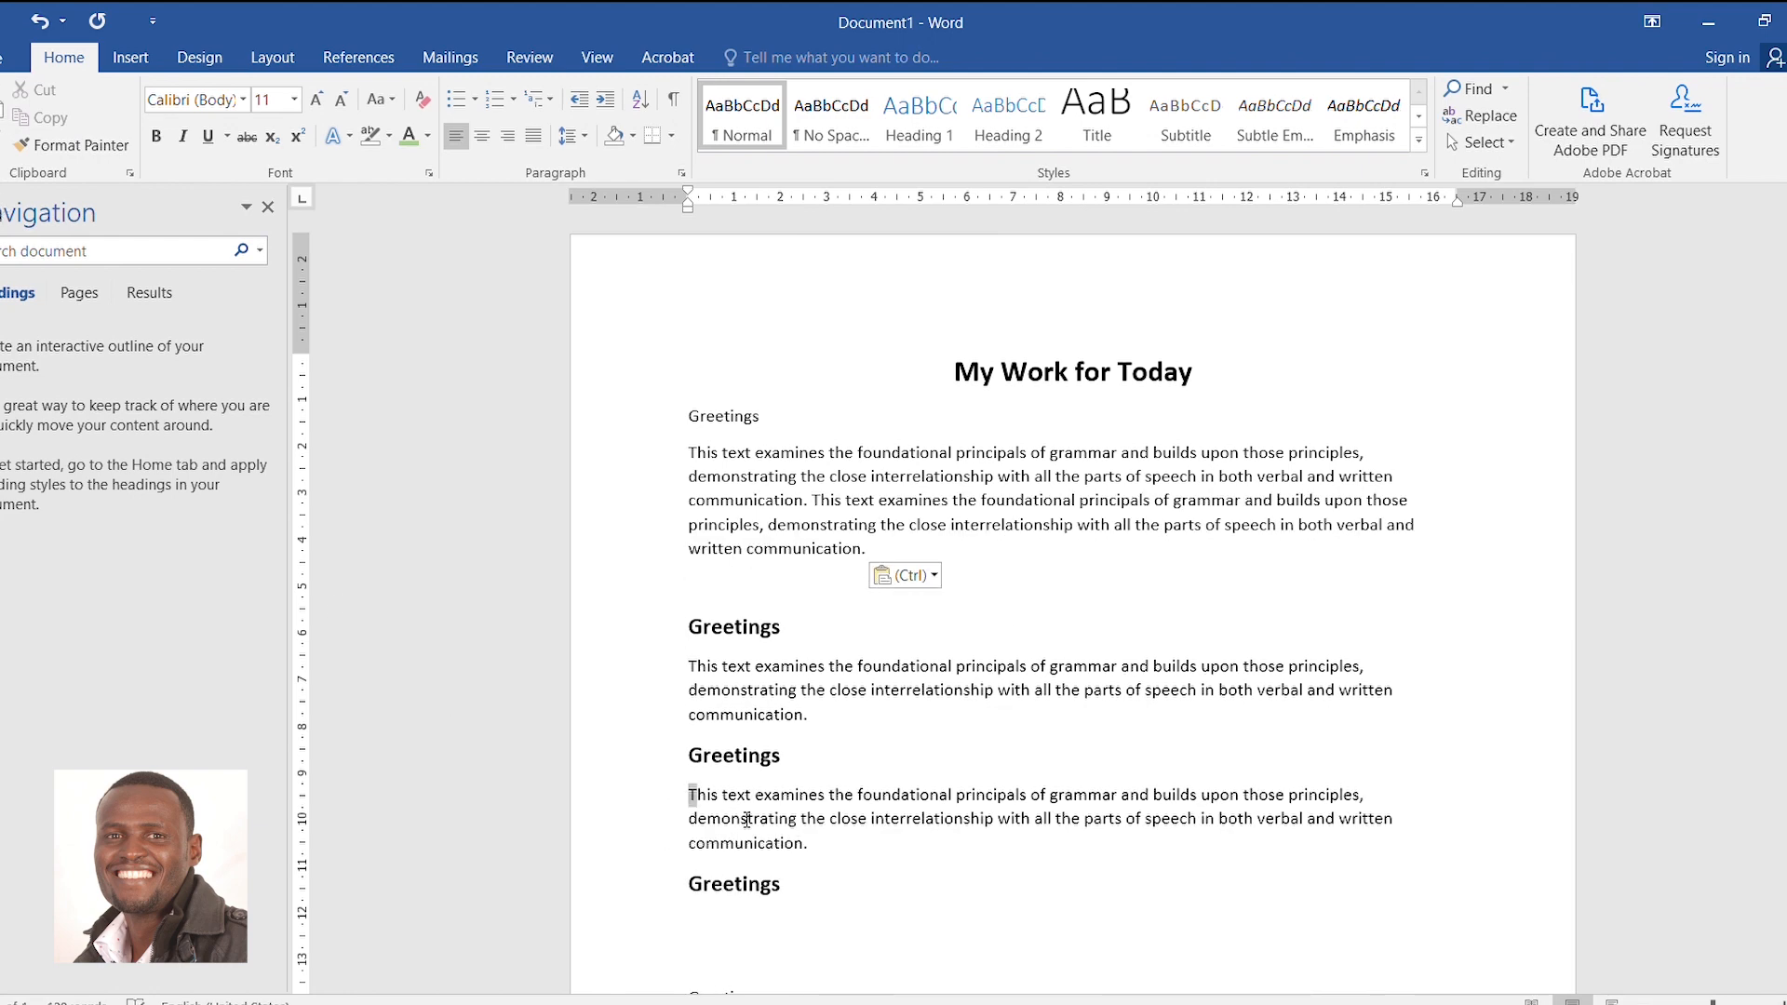
Cut the paragraph below the second bold "Greetings" and paste it at the end of the paragraph above that heading
left_click_drag(708, 803, 827, 843)
key("ctrl+c")
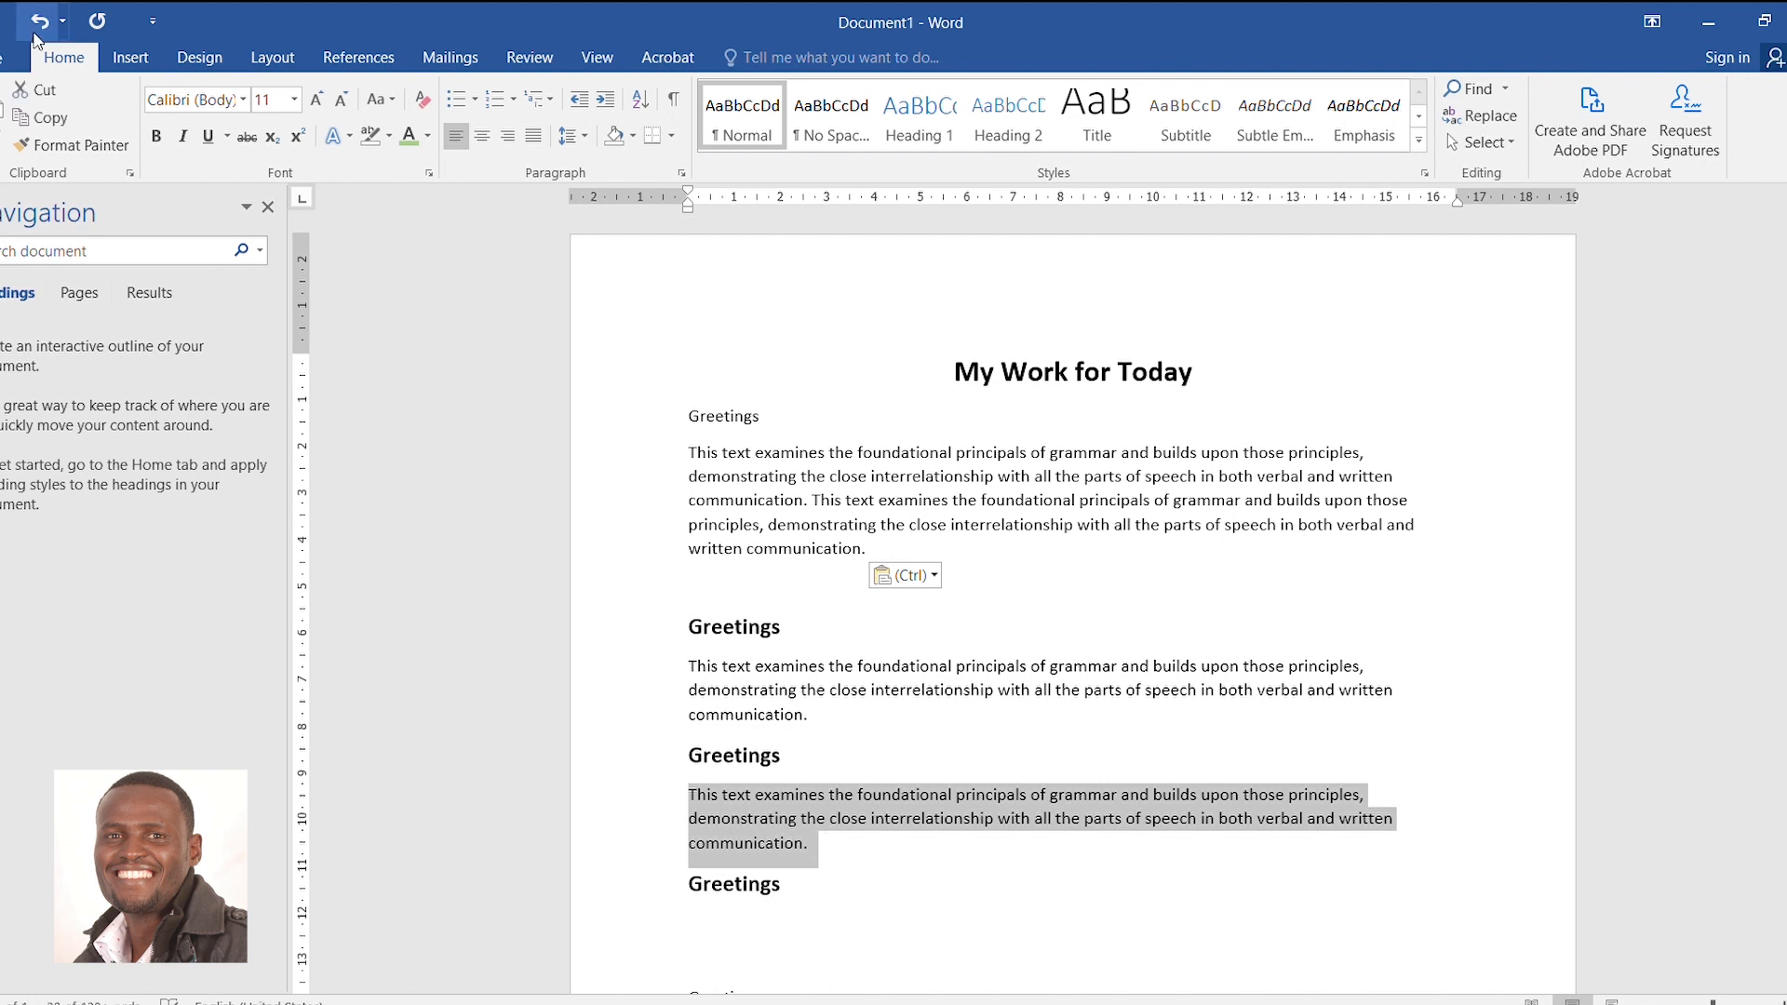
left_click(36, 89)
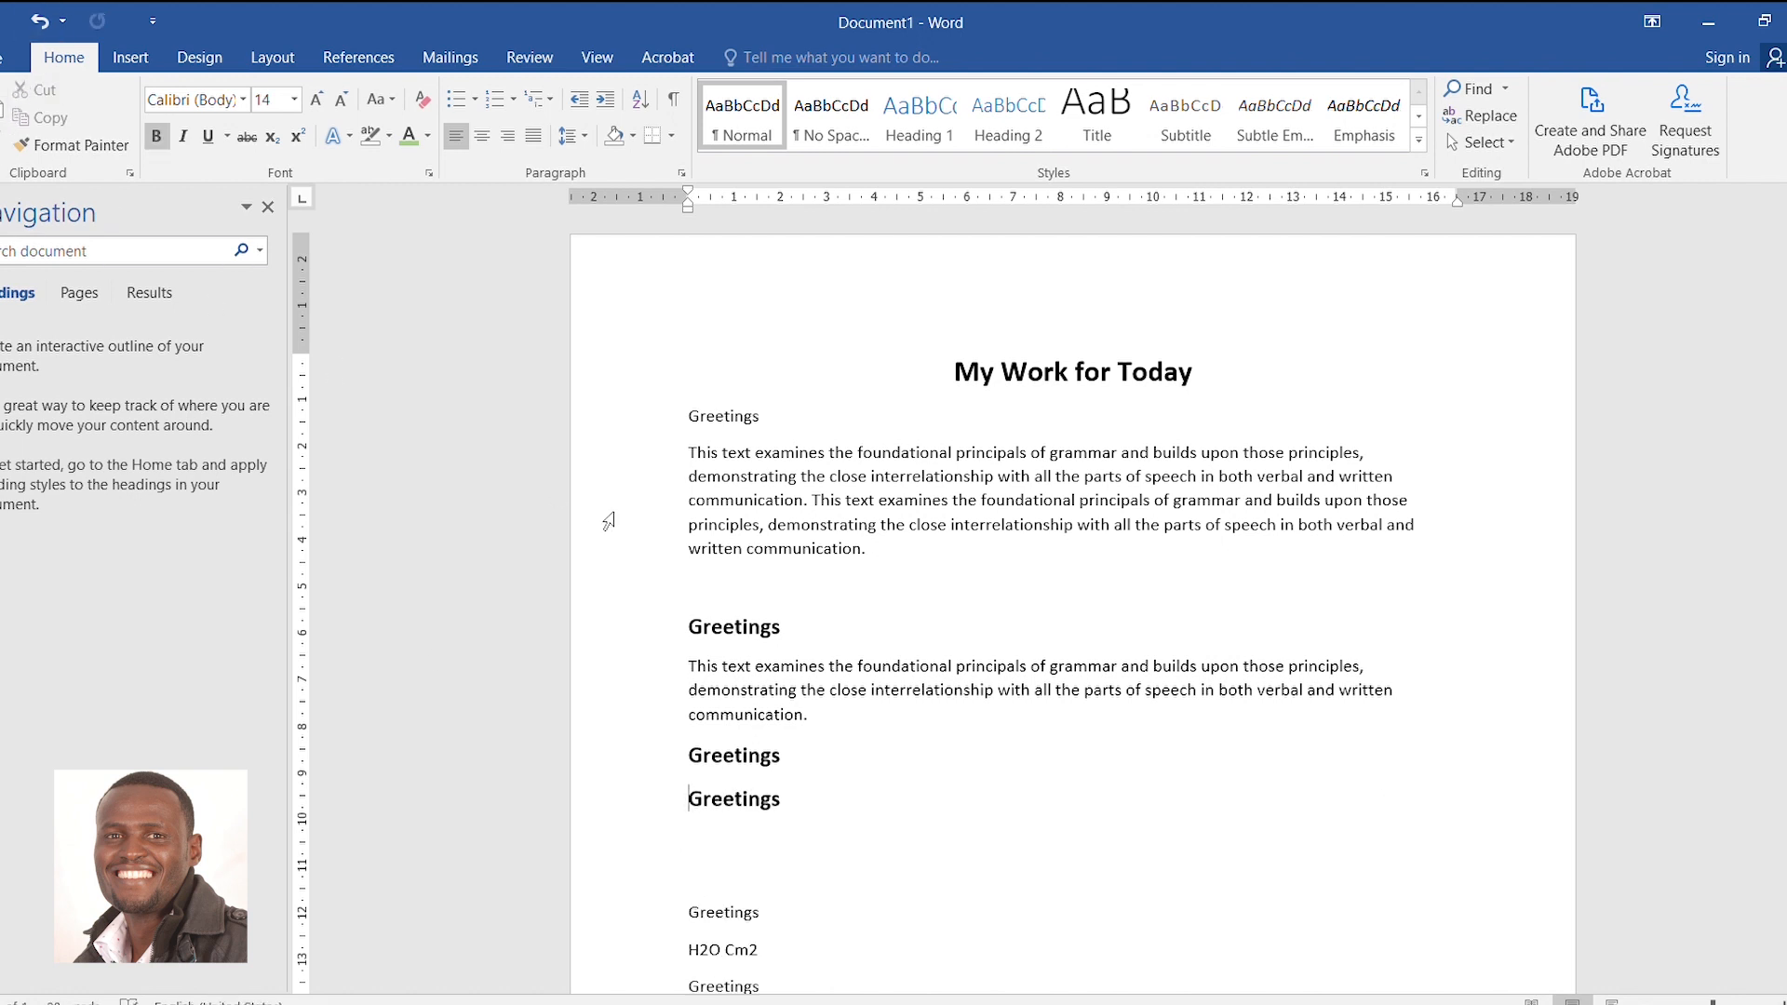
left_click(823, 714)
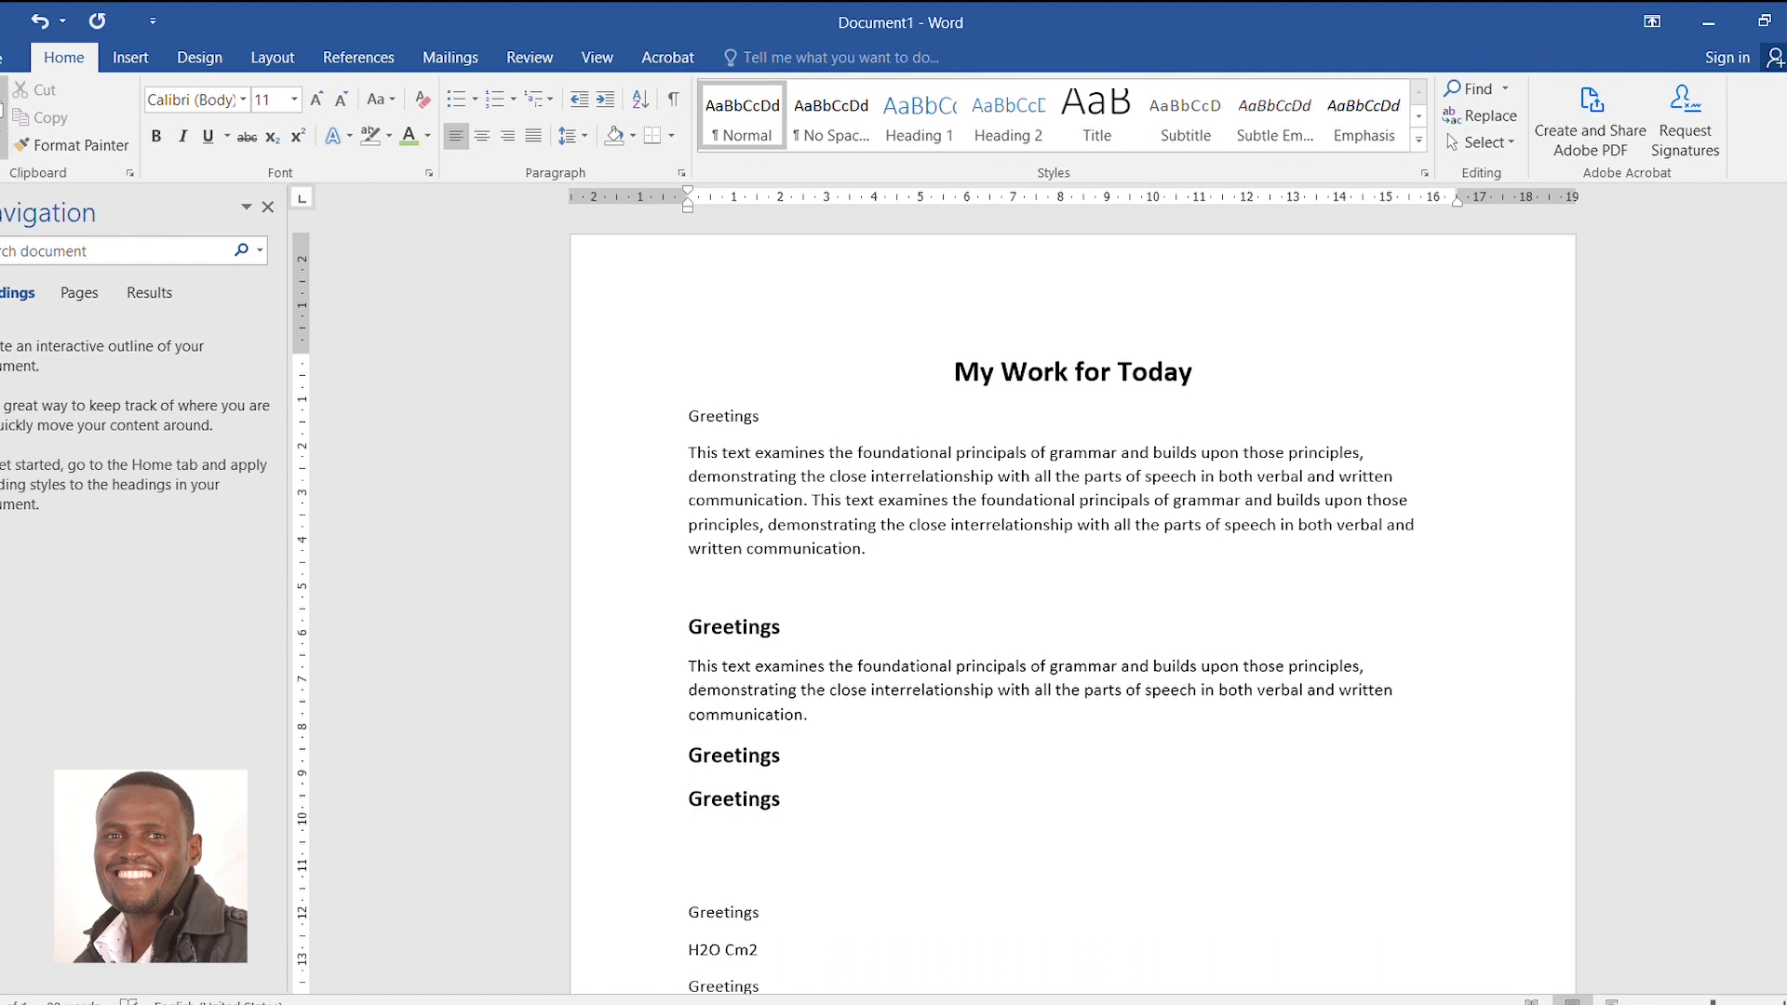
key("ctrl+v")
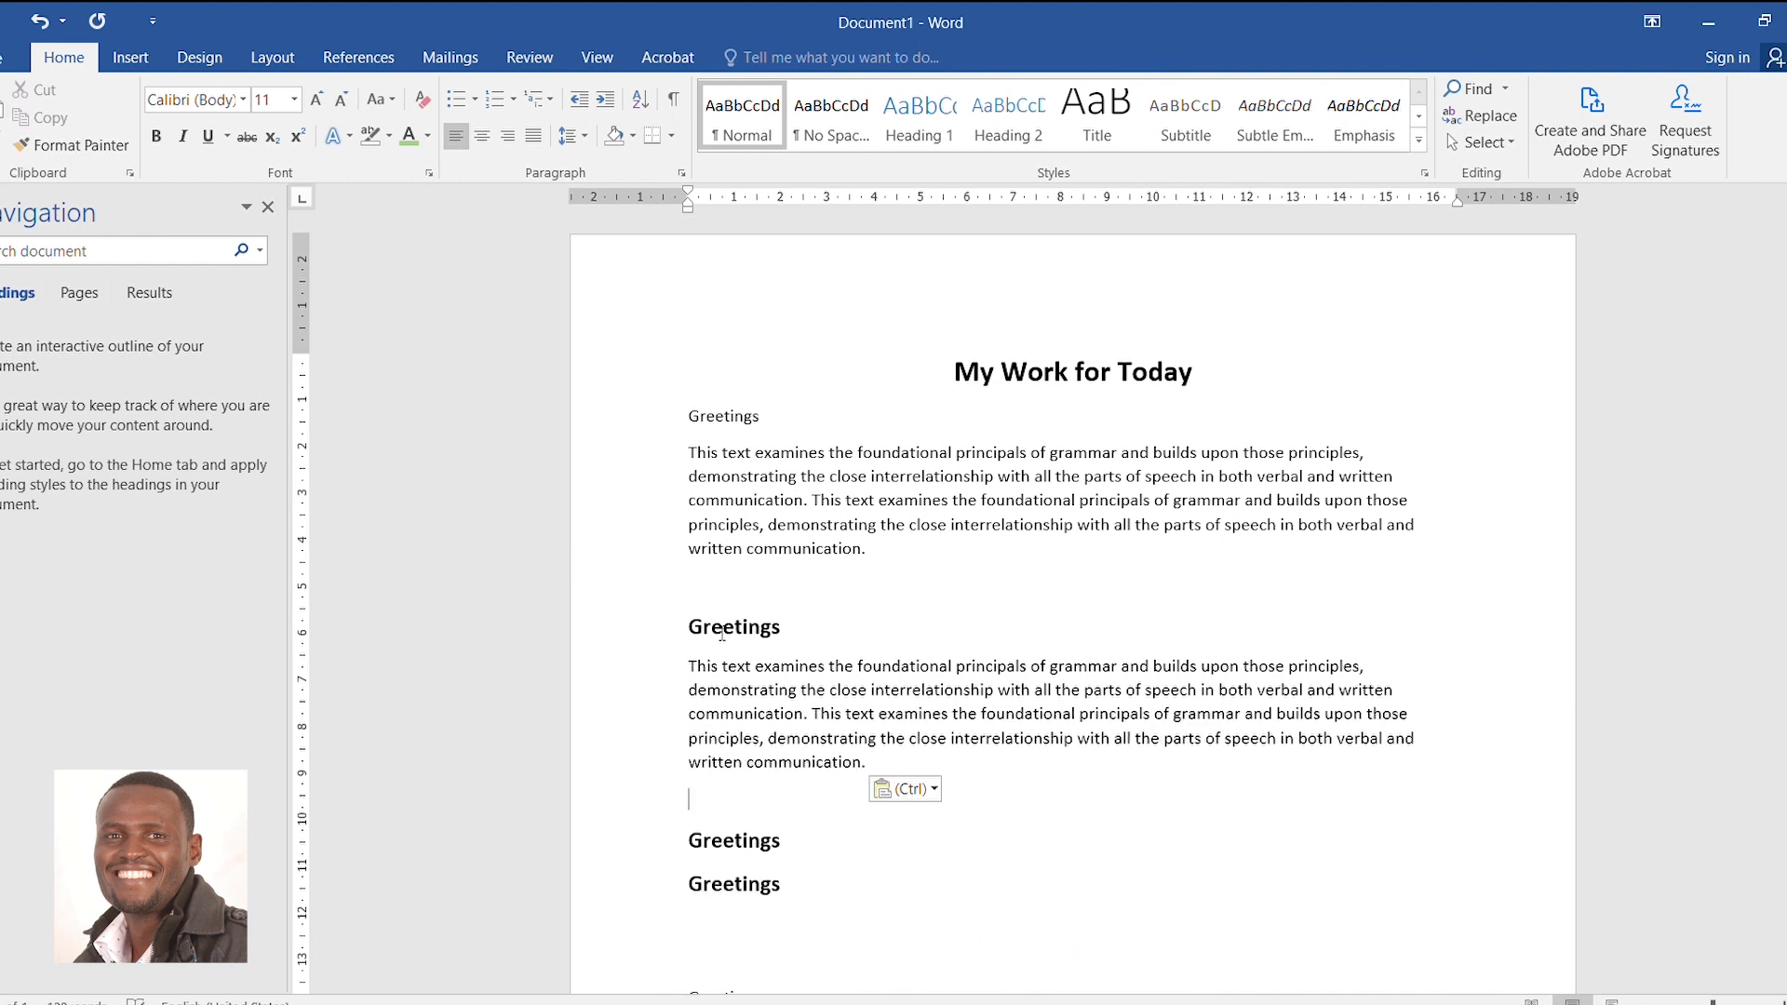
Delete the first bold "Greetings" heading and the empty line between the two long paragraphs
left_click_drag(786, 637, 687, 634)
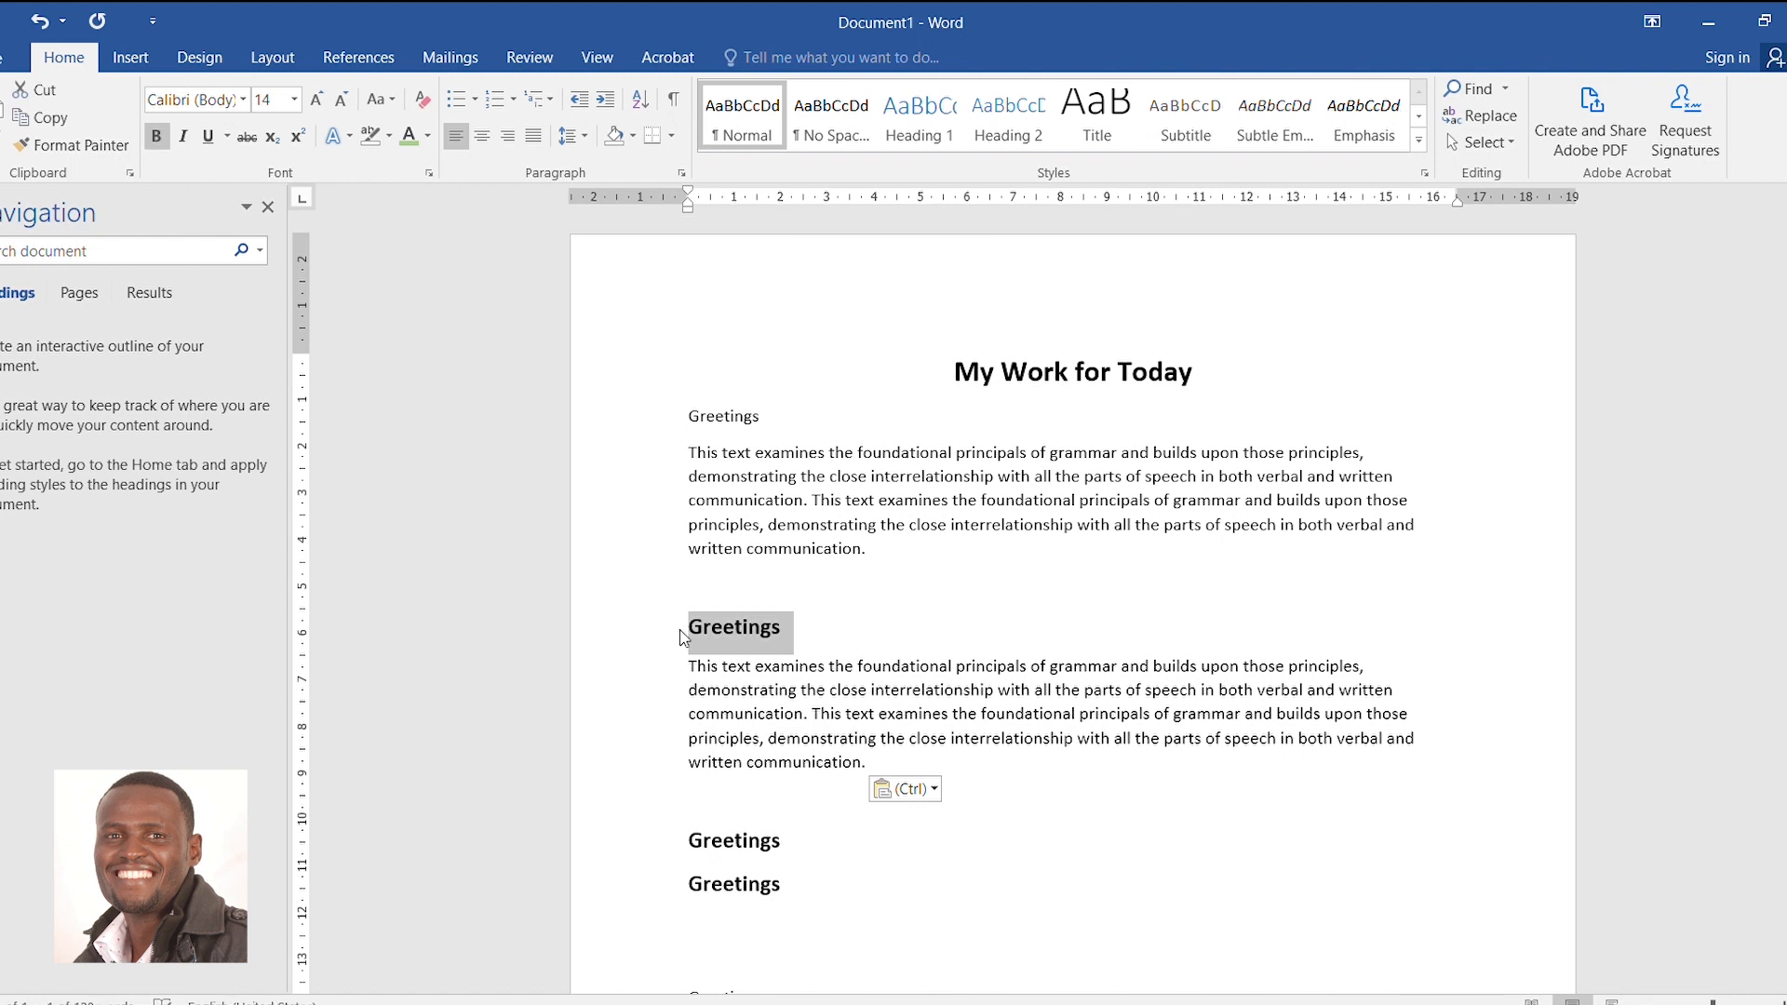
key("Delete")
key("Delete")
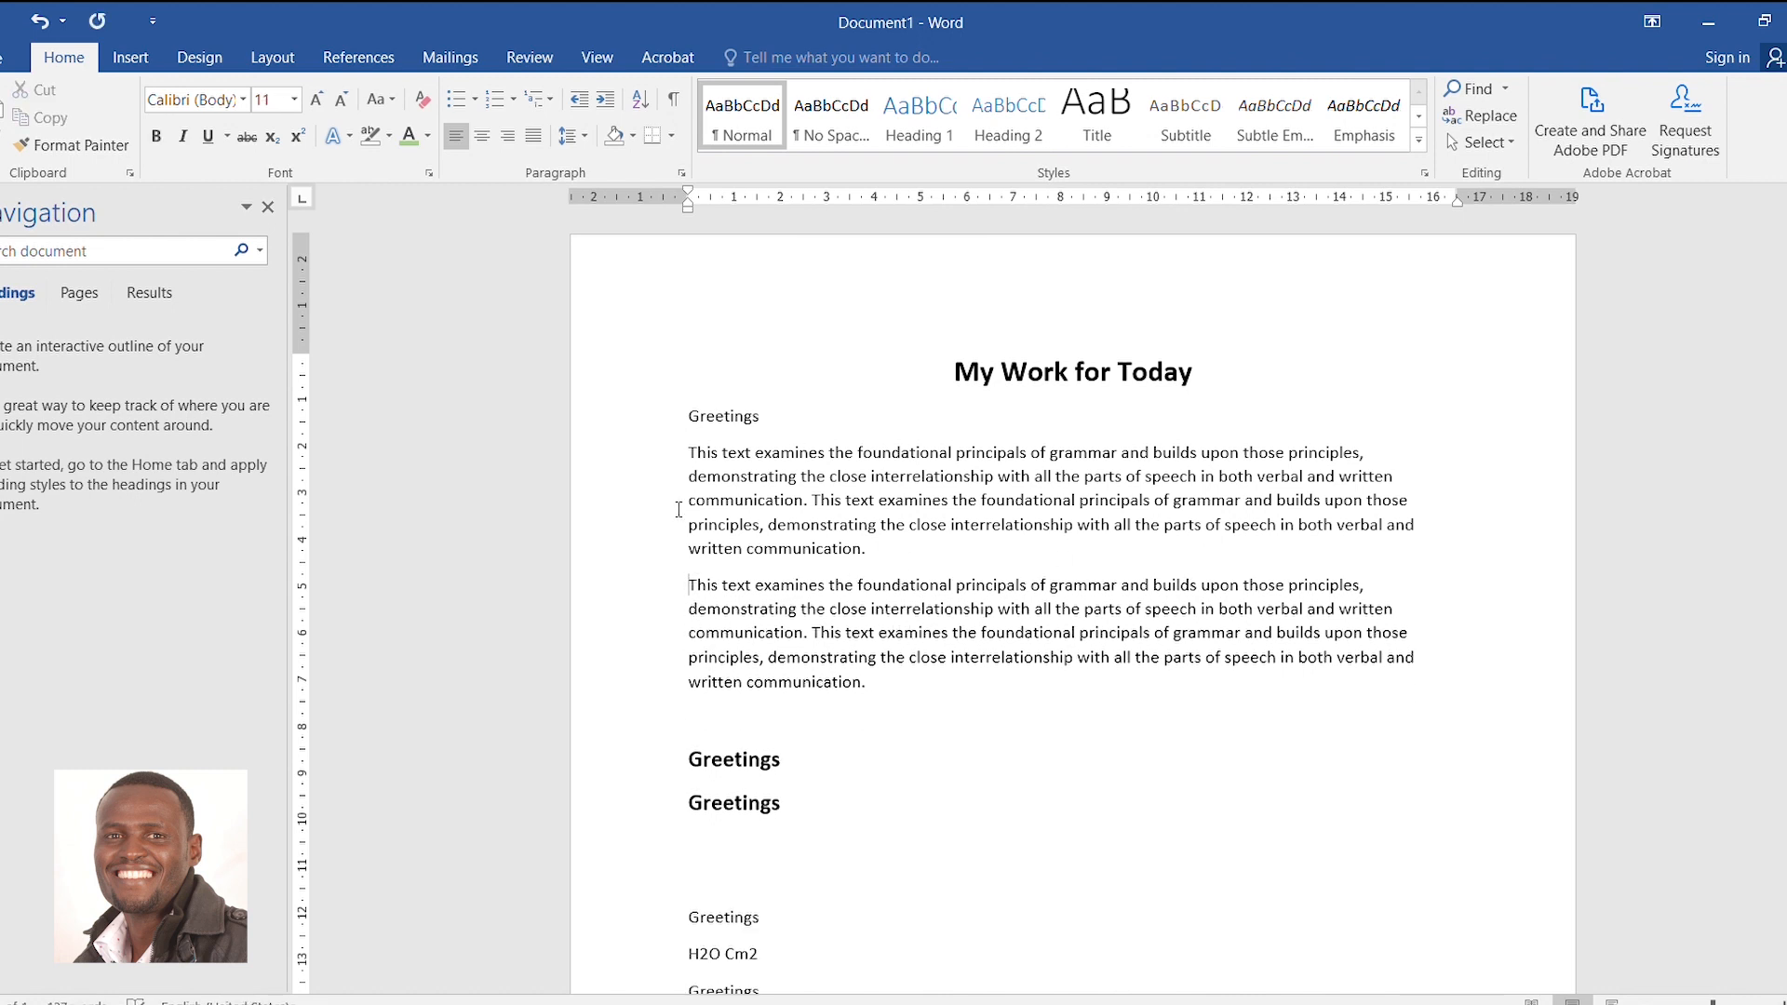
Copy the two long paragraphs and paste them twice below the second one, making six body paragraphs
left_click_drag(689, 454, 861, 683)
key("ctrl+c")
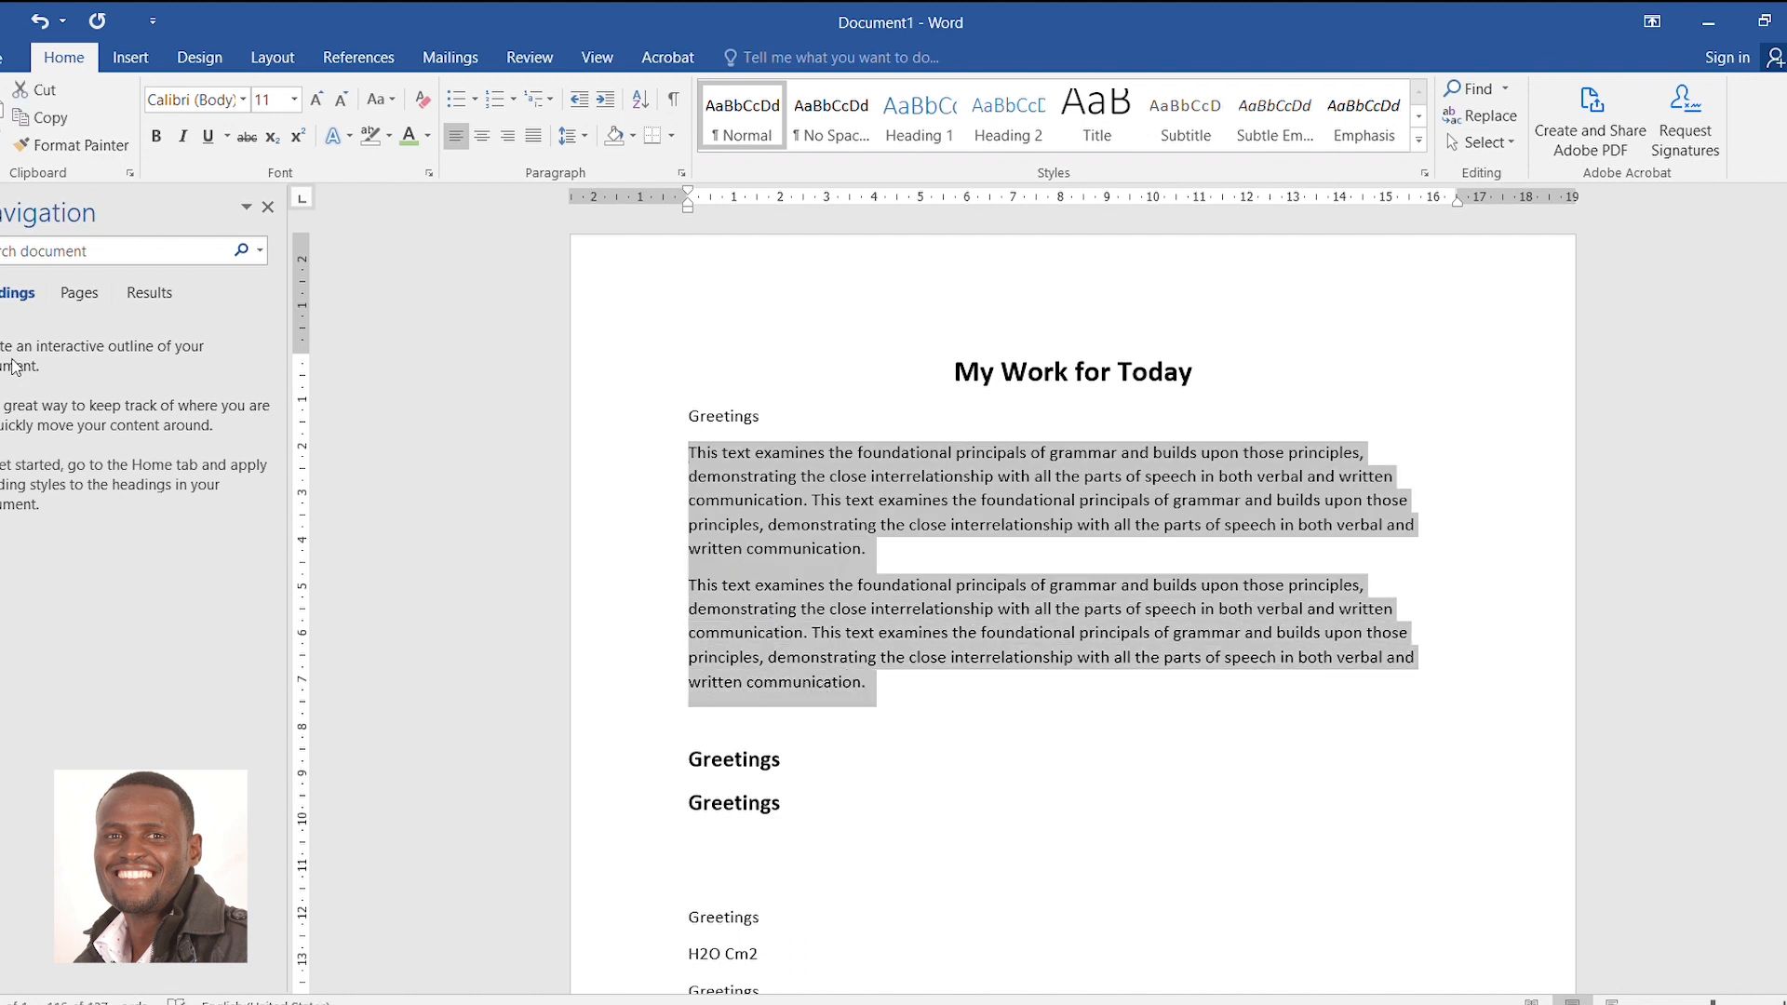
left_click(882, 694)
key("Return")
key("ctrl+v")
key("ctrl+v")
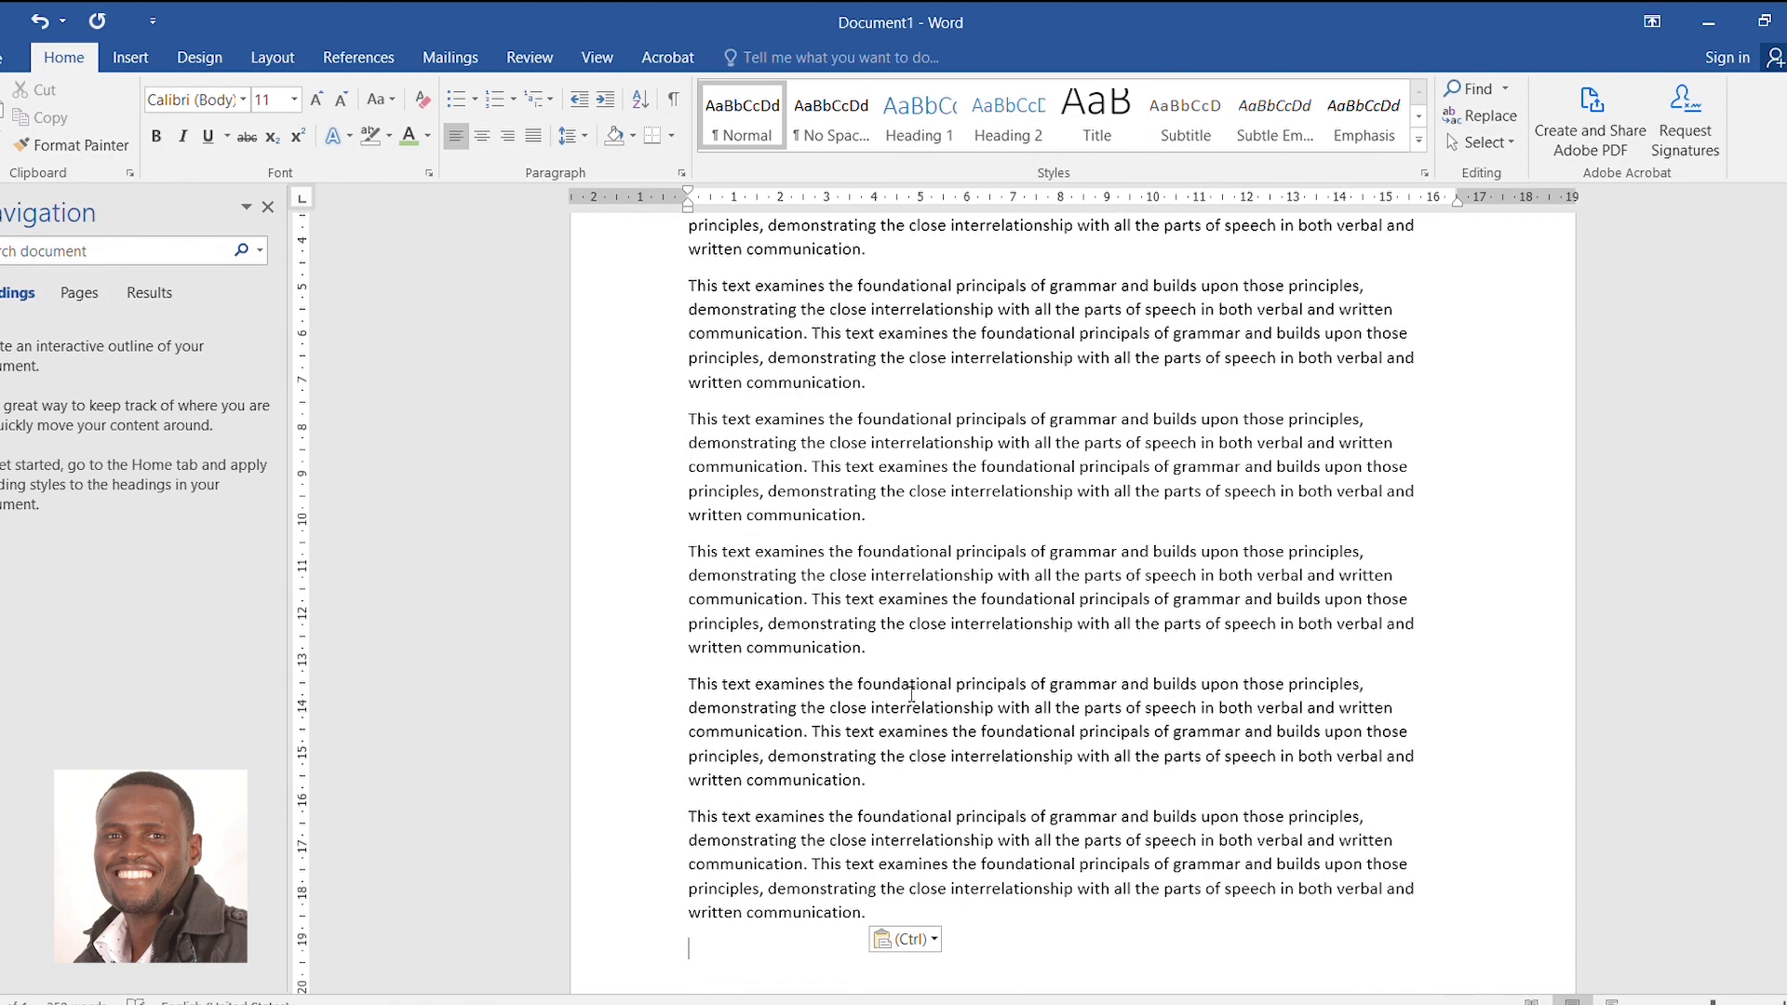
scroll(1173, 780, "up", 5)
scroll(1170, 777, "down", 2)
scroll(1170, 777, "down", 5)
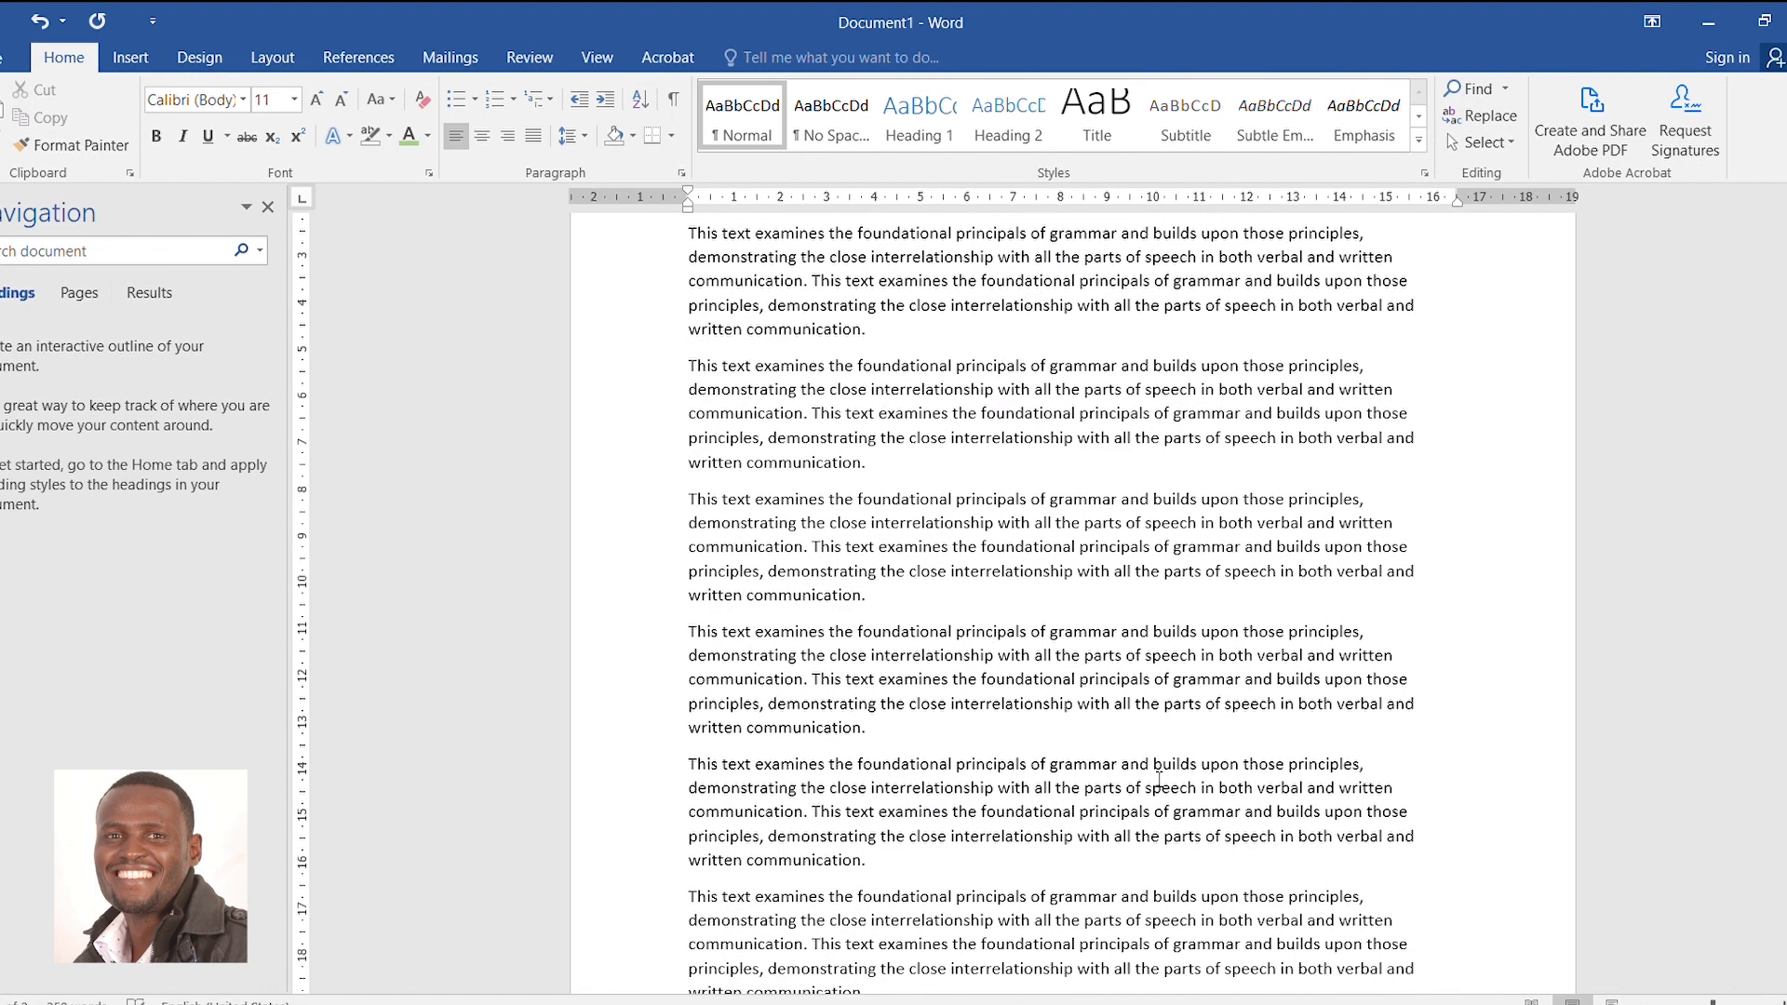
scroll(1166, 776, "up", 6)
scroll(1161, 777, "down", 1)
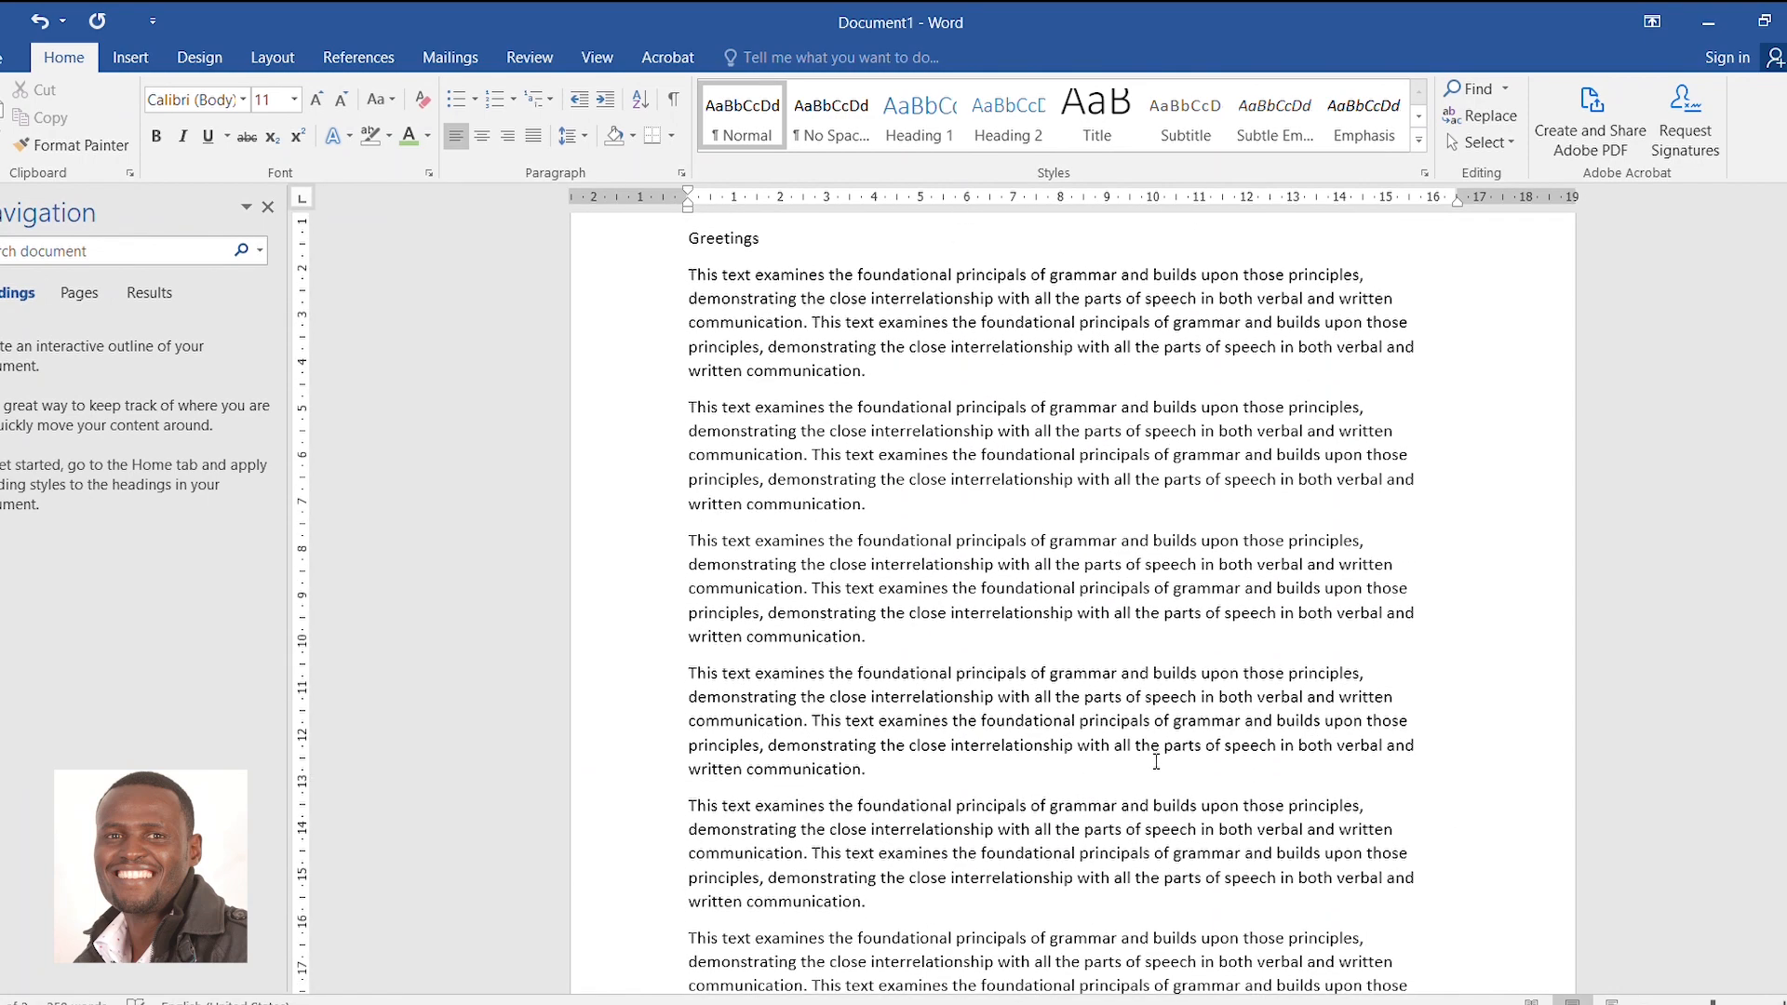
left_click_drag(689, 276, 1017, 653)
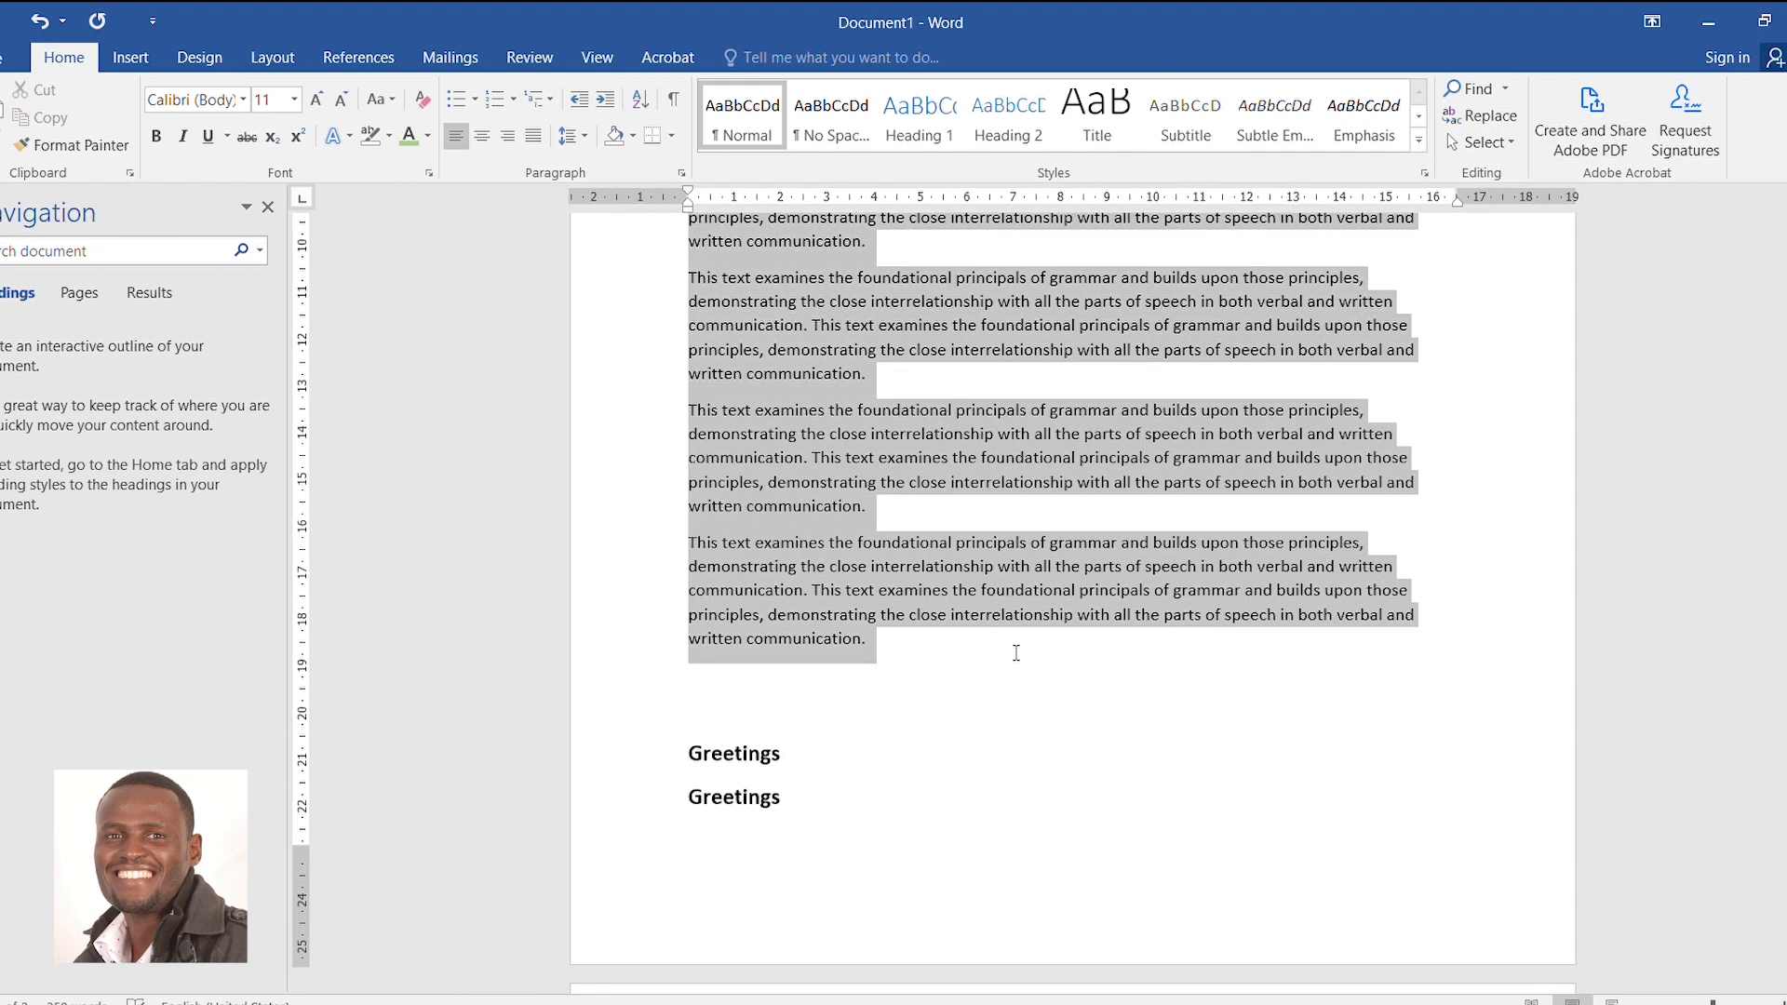
scroll(898, 605, "up", 5)
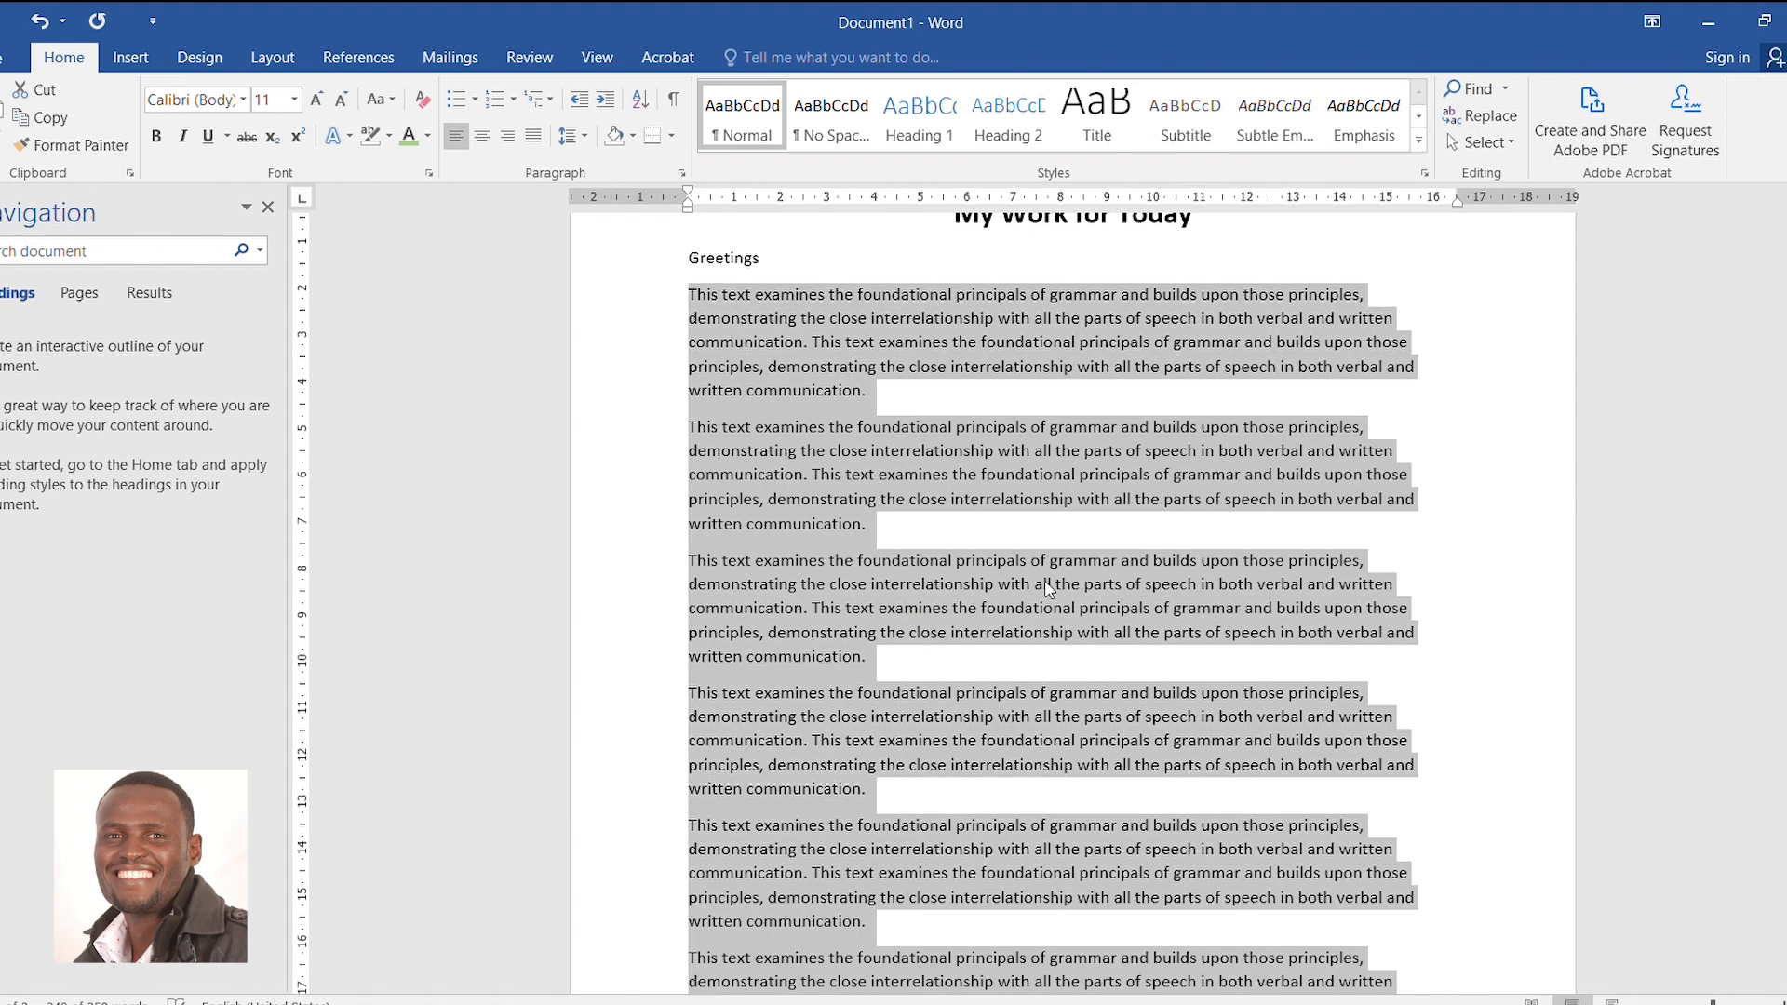
scroll(1047, 591, "up", 2)
Select the six body paragraphs from first to last and apply centred, right and finally justified alignment to them
left_click(754, 579)
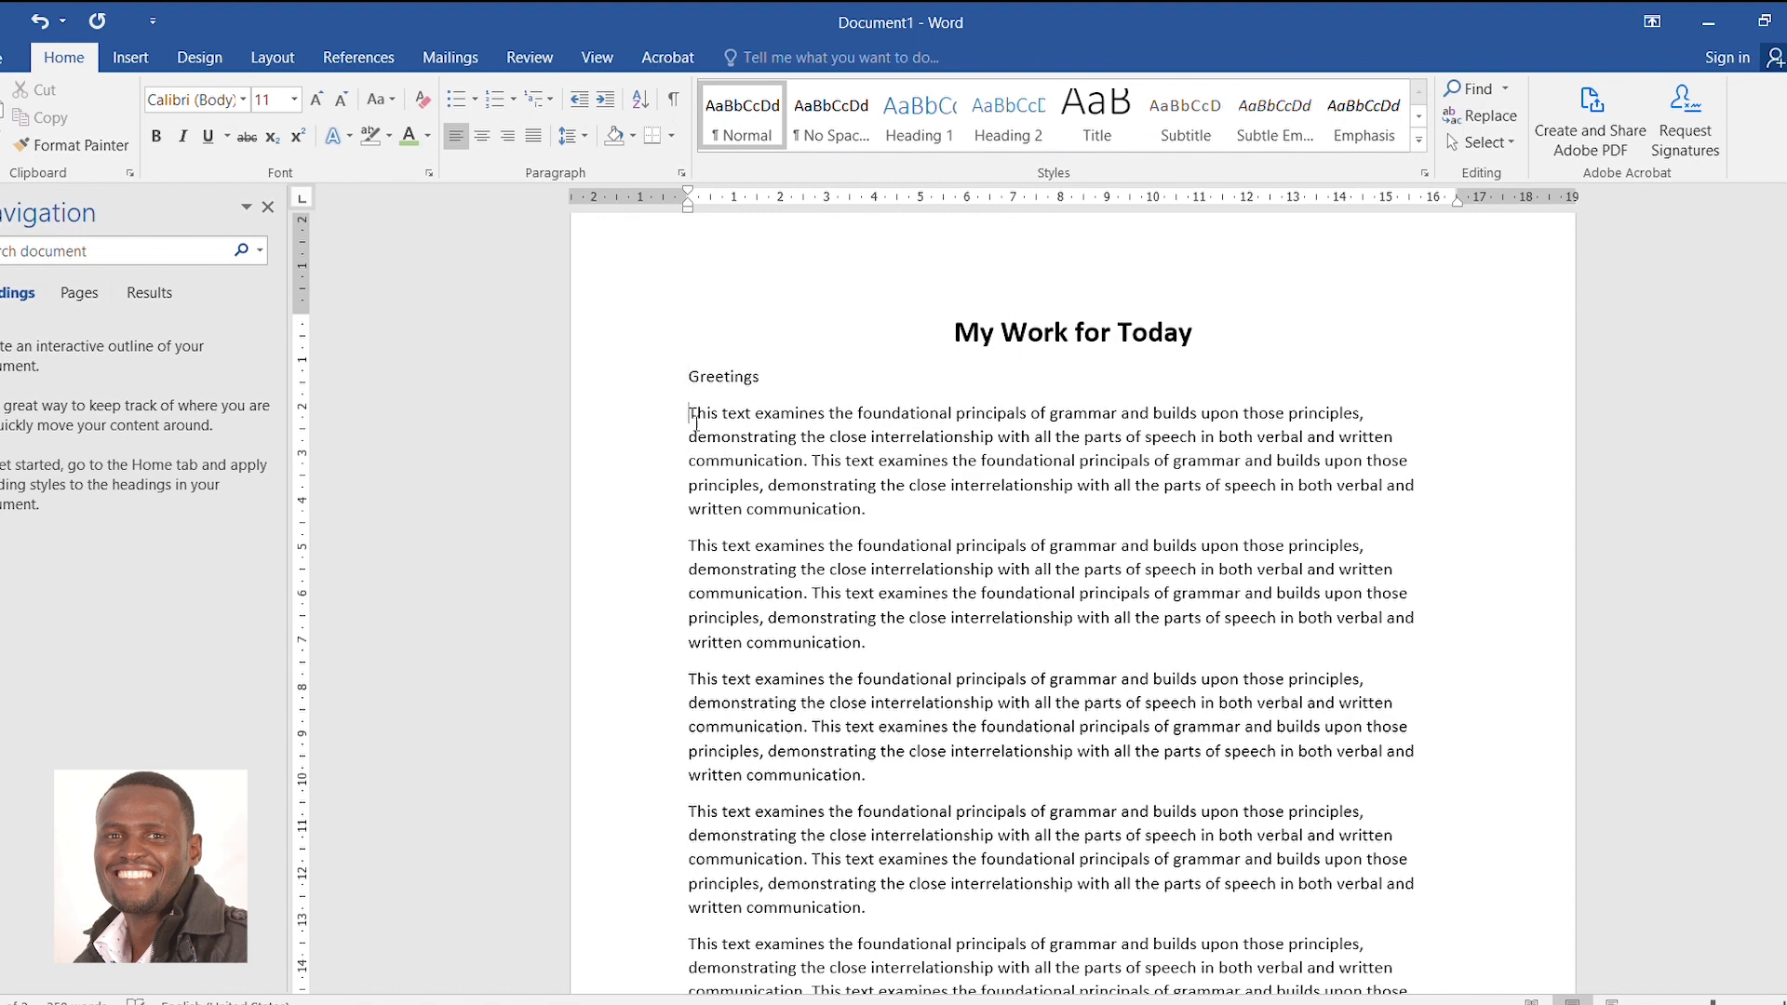
scroll(938, 563, "down", 11)
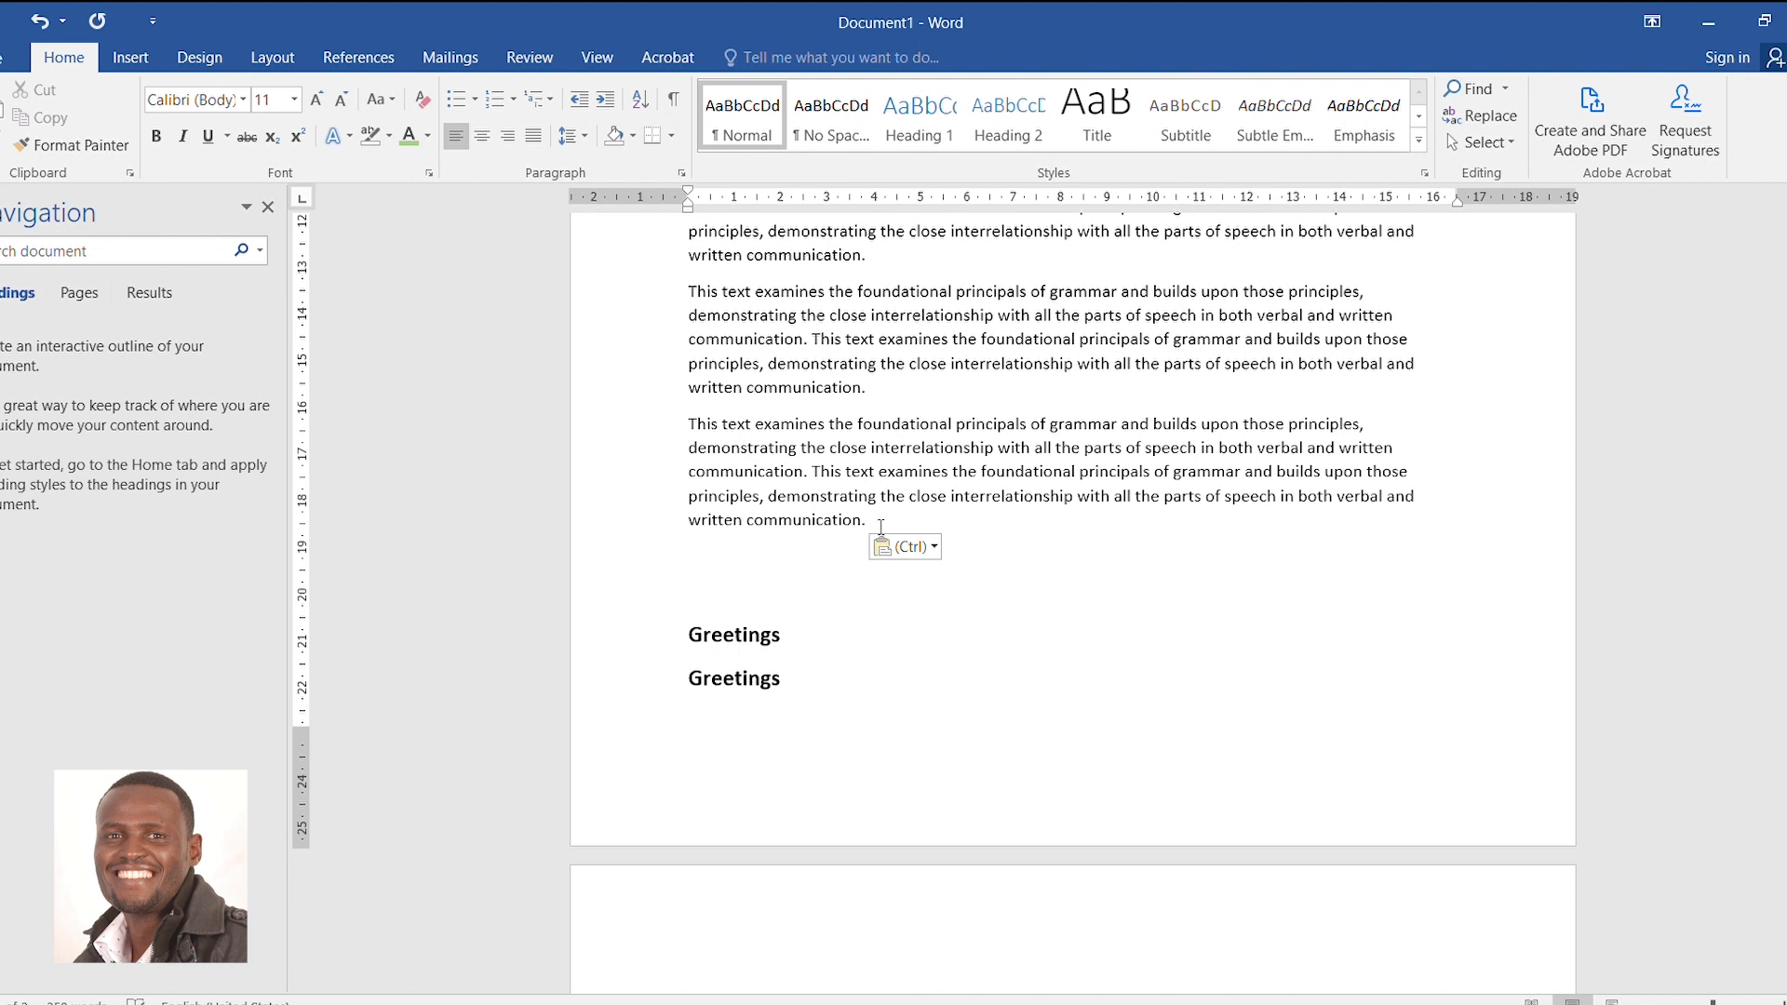
left_click(881, 521, "shift")
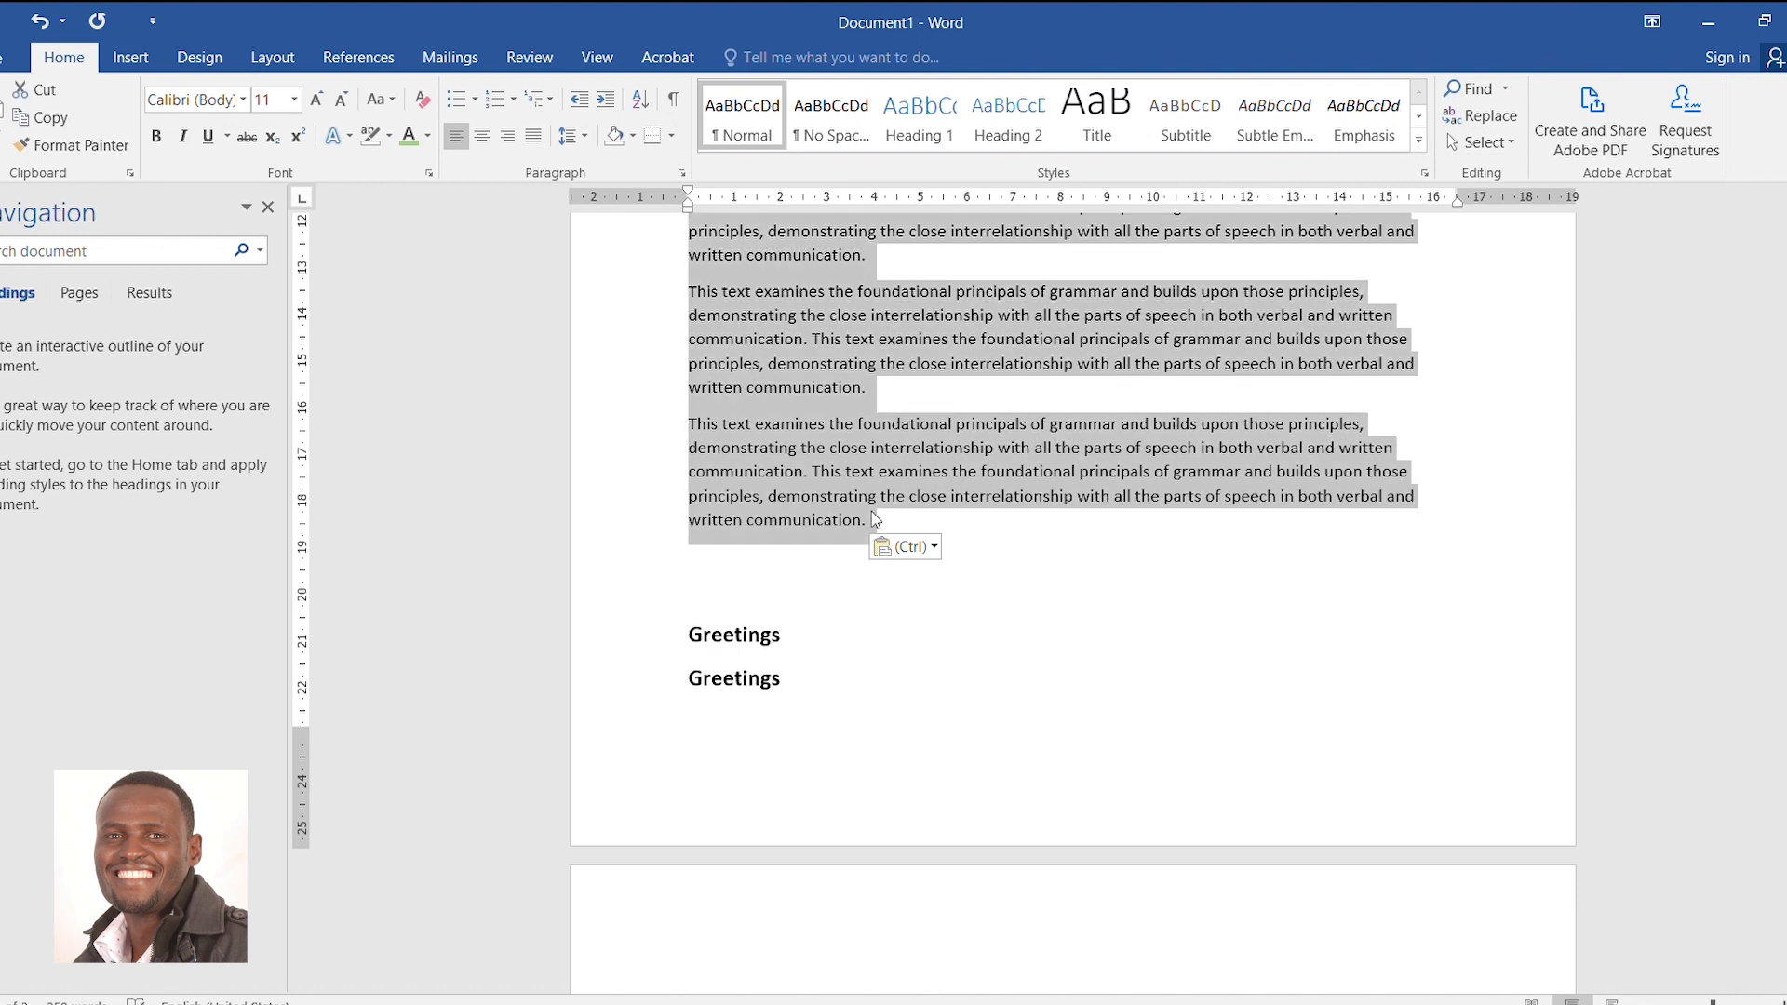
scroll(871, 511, "up", 6)
scroll(858, 511, "down", 1)
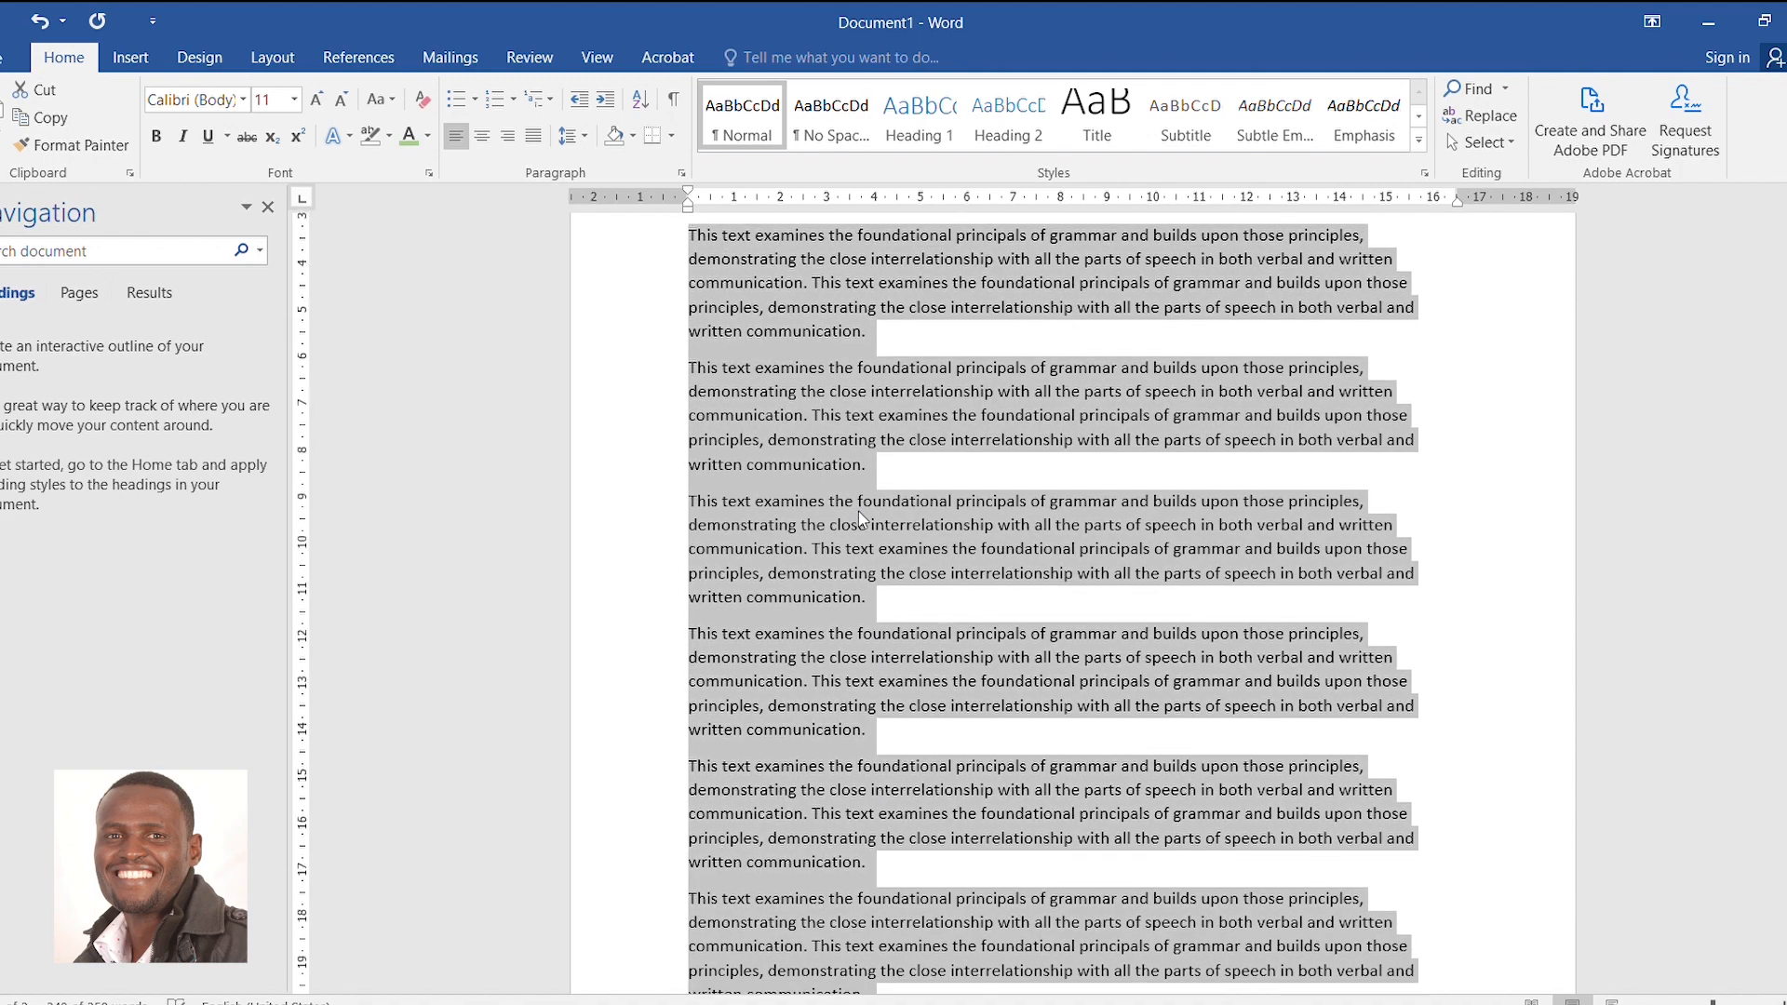
scroll(858, 511, "down", 1)
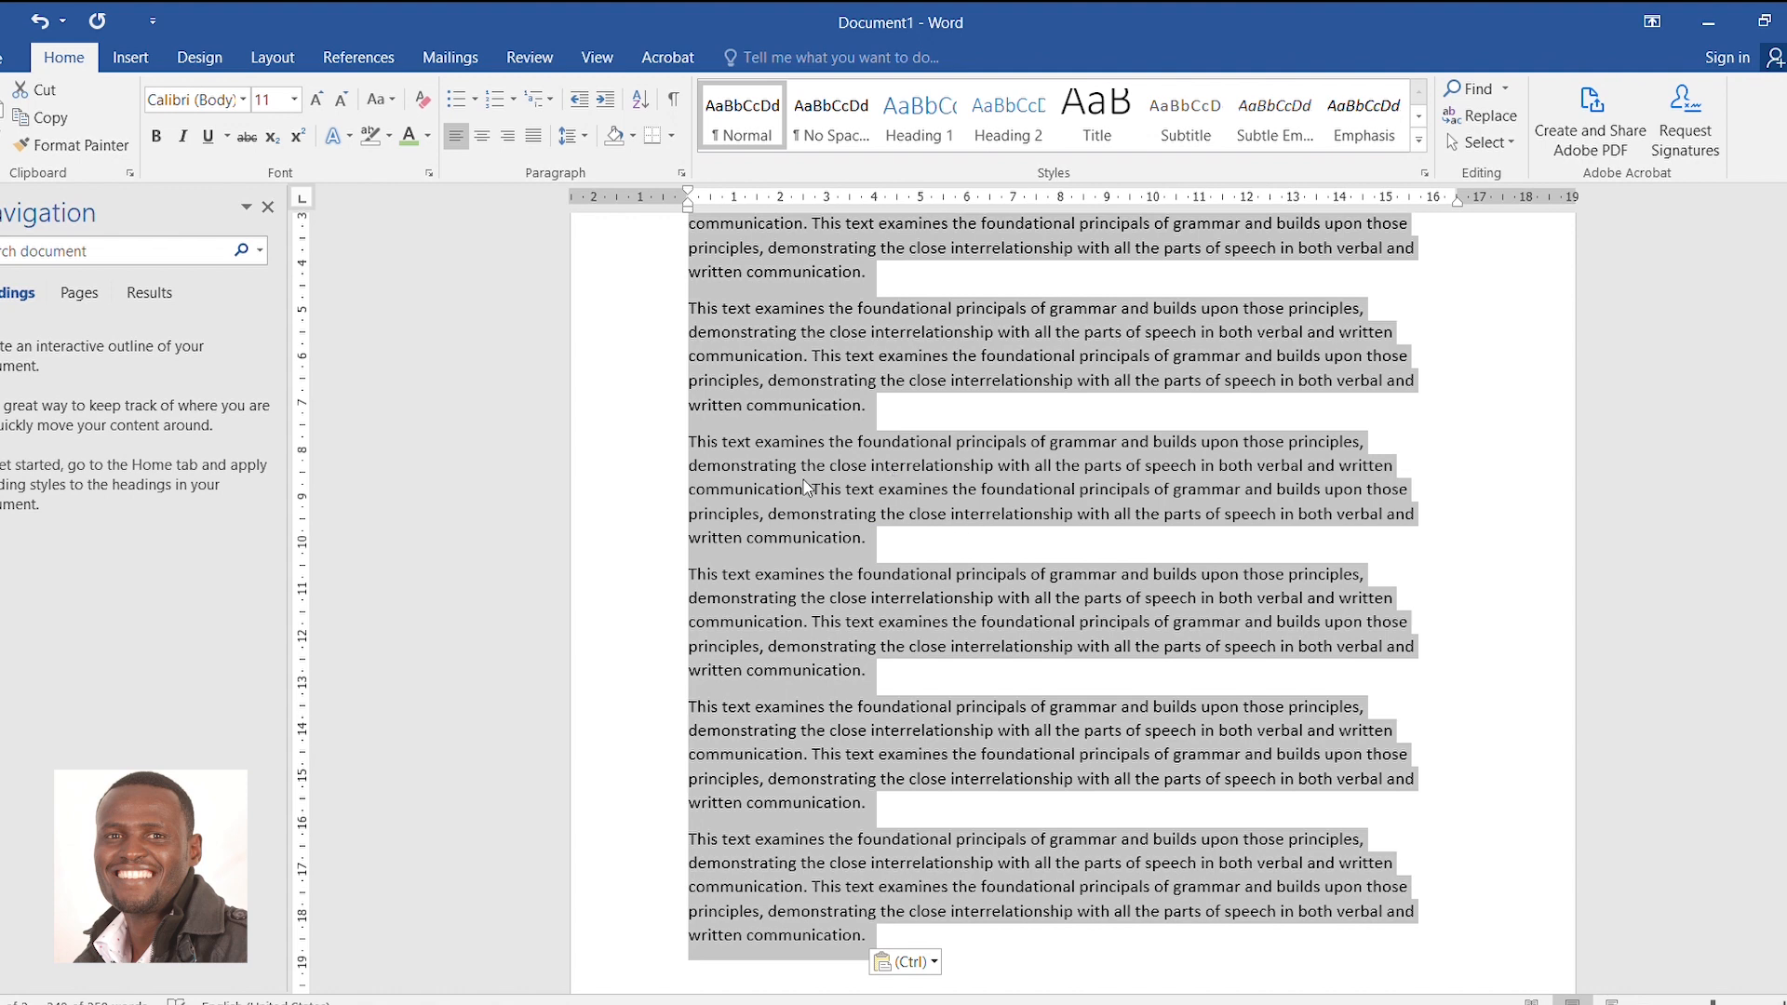
scroll(857, 522, "up", 3)
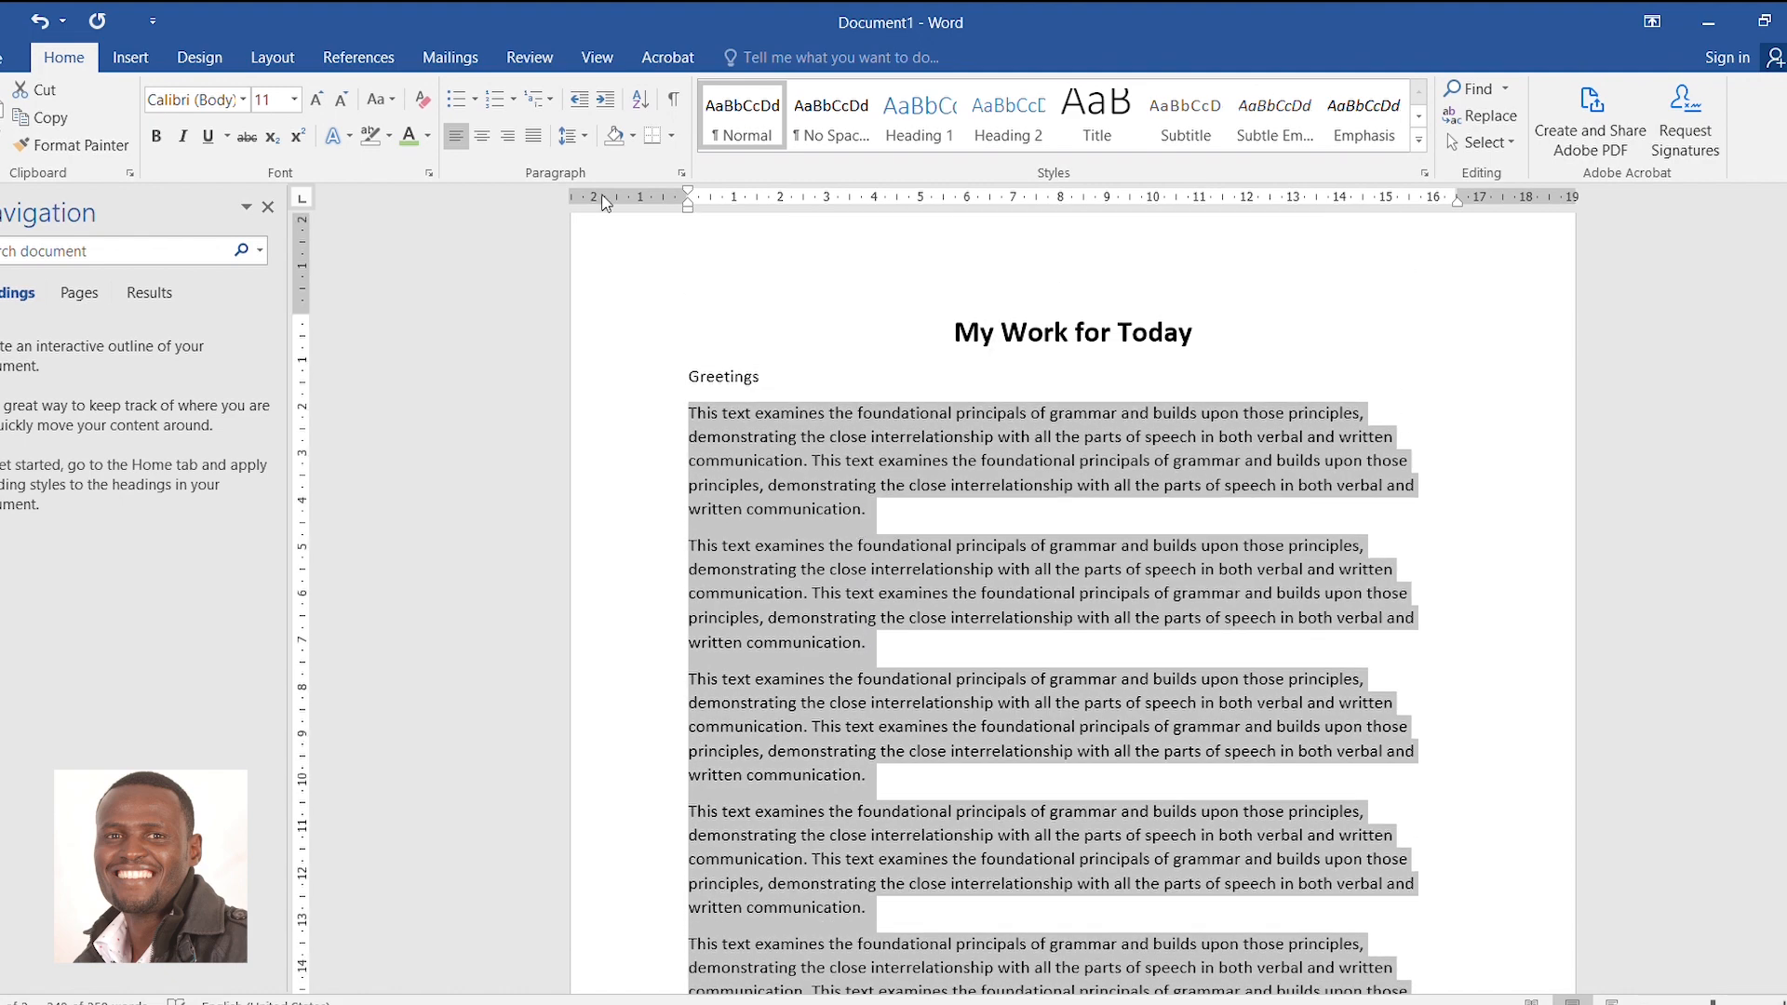
left_click(481, 135)
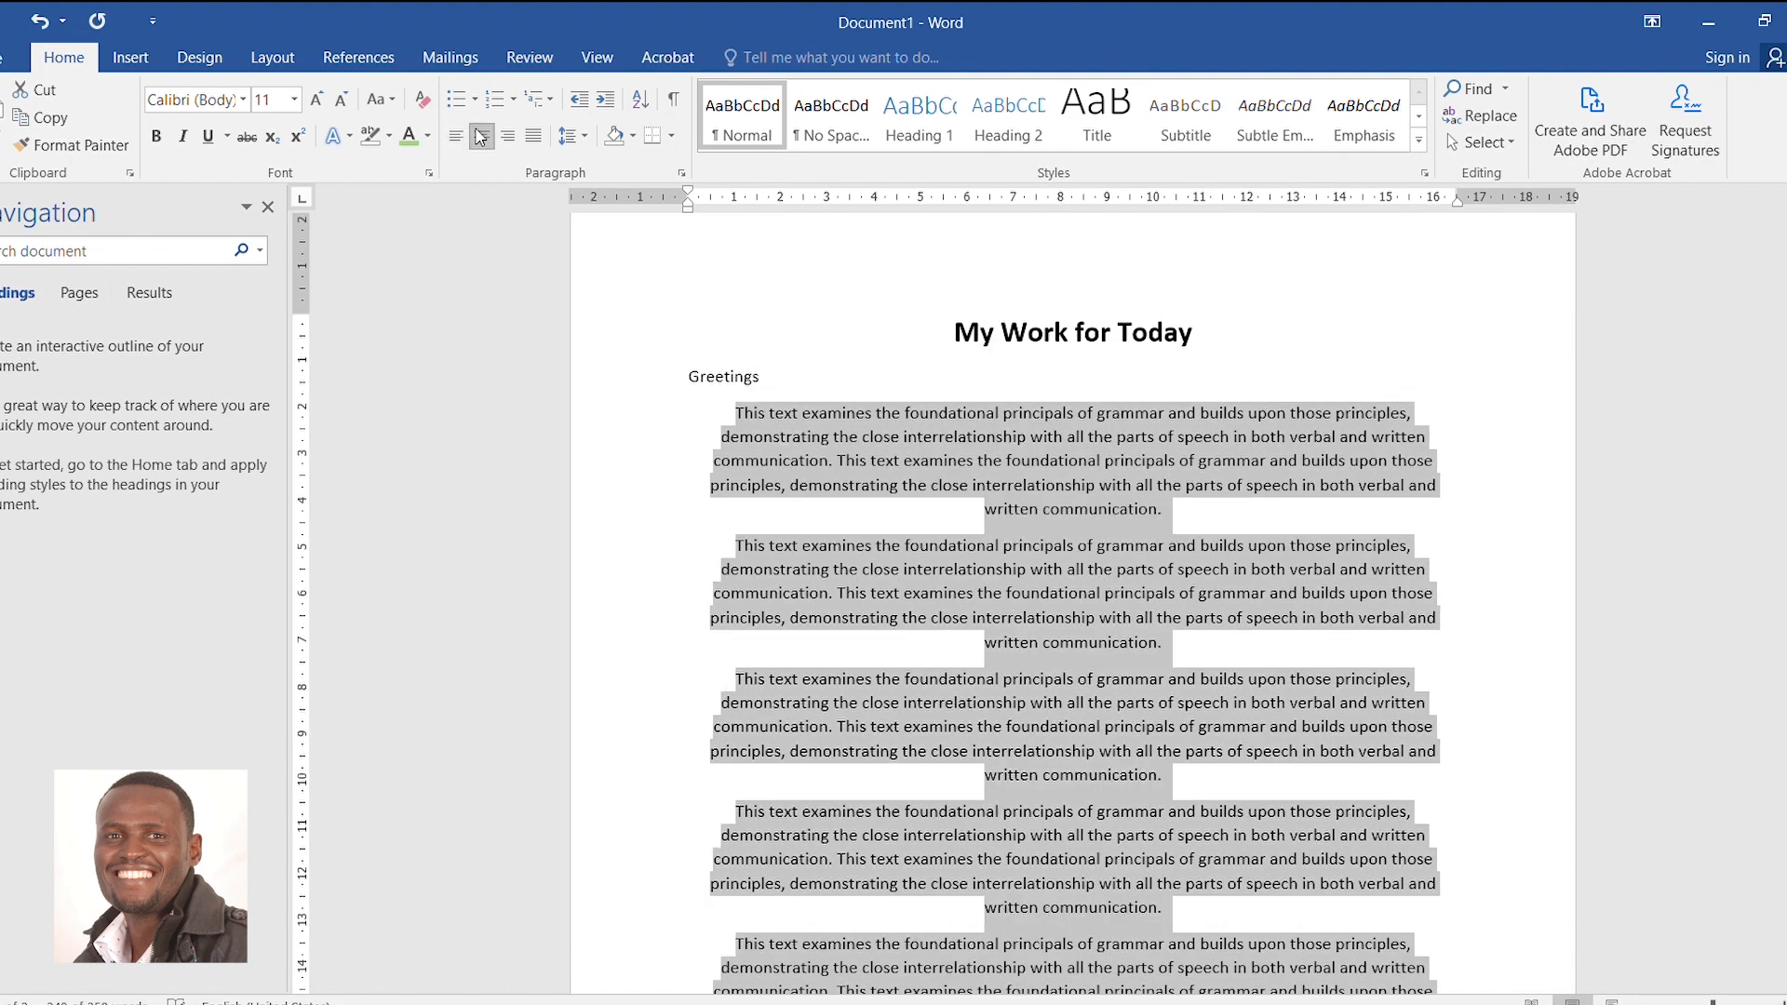
scroll(1115, 786, "down", 8)
scroll(1107, 738, "up", 6)
scroll(1108, 738, "up", 2)
left_click(507, 136)
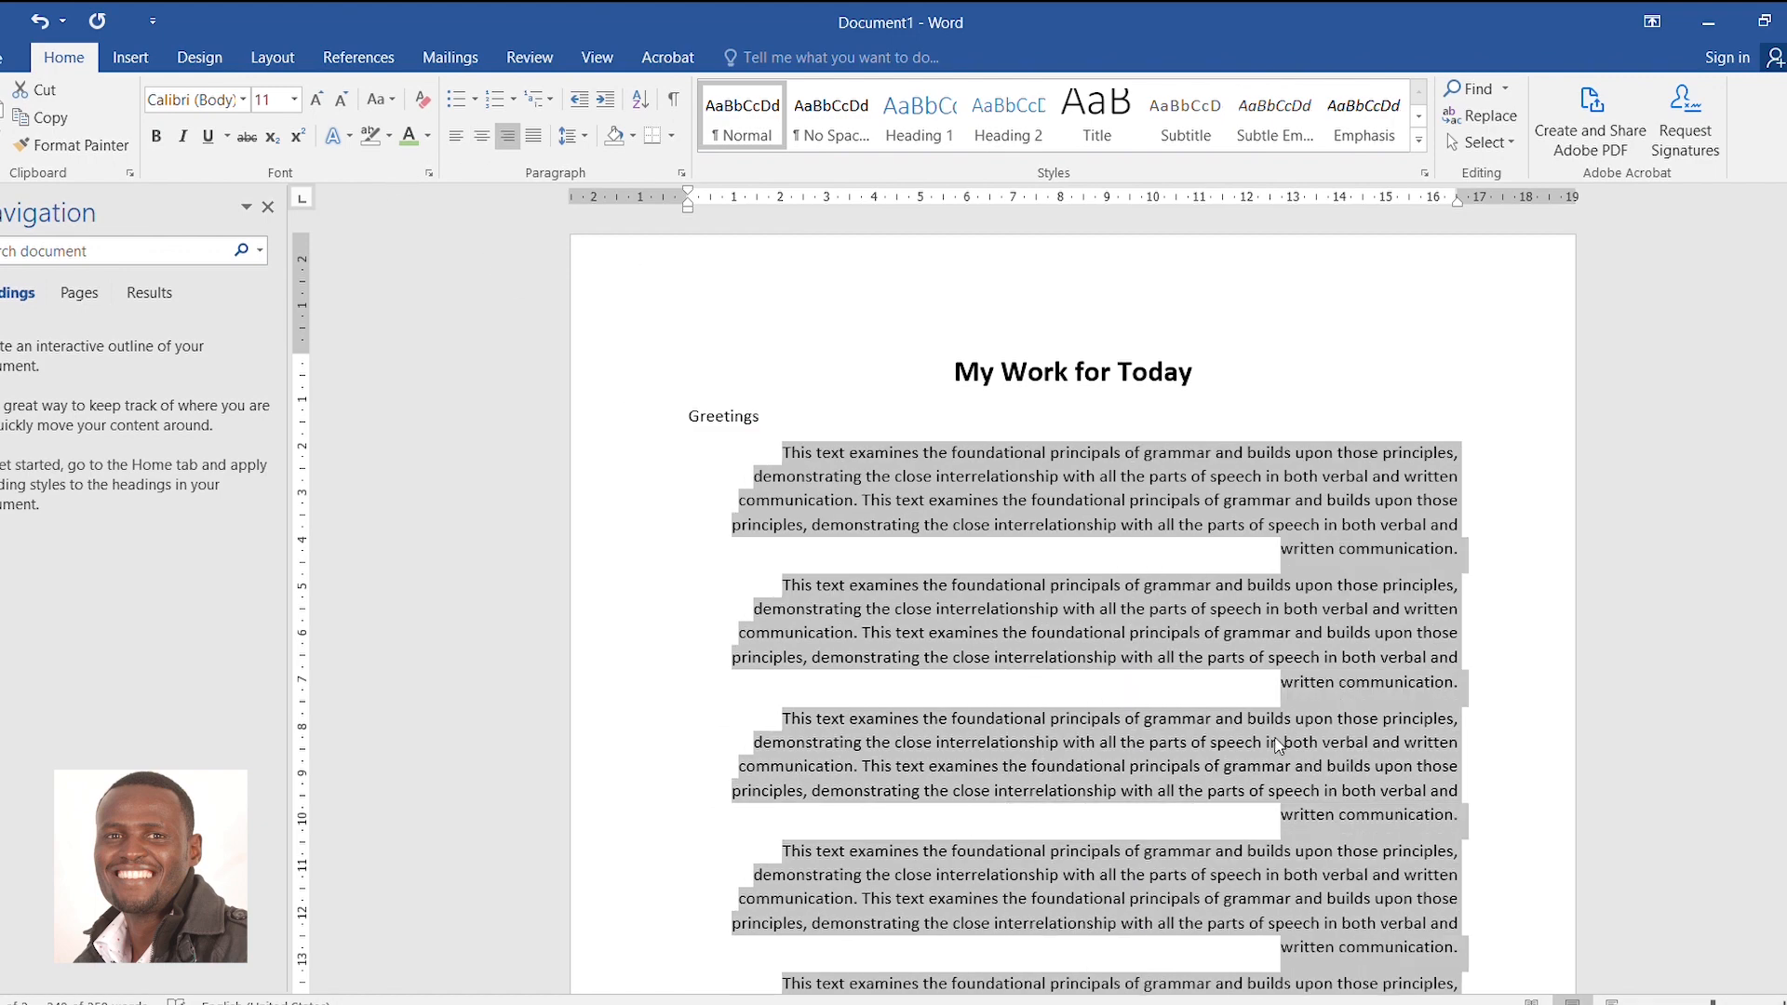
scroll(1207, 683, "down", 8)
scroll(1346, 812, "up", 8)
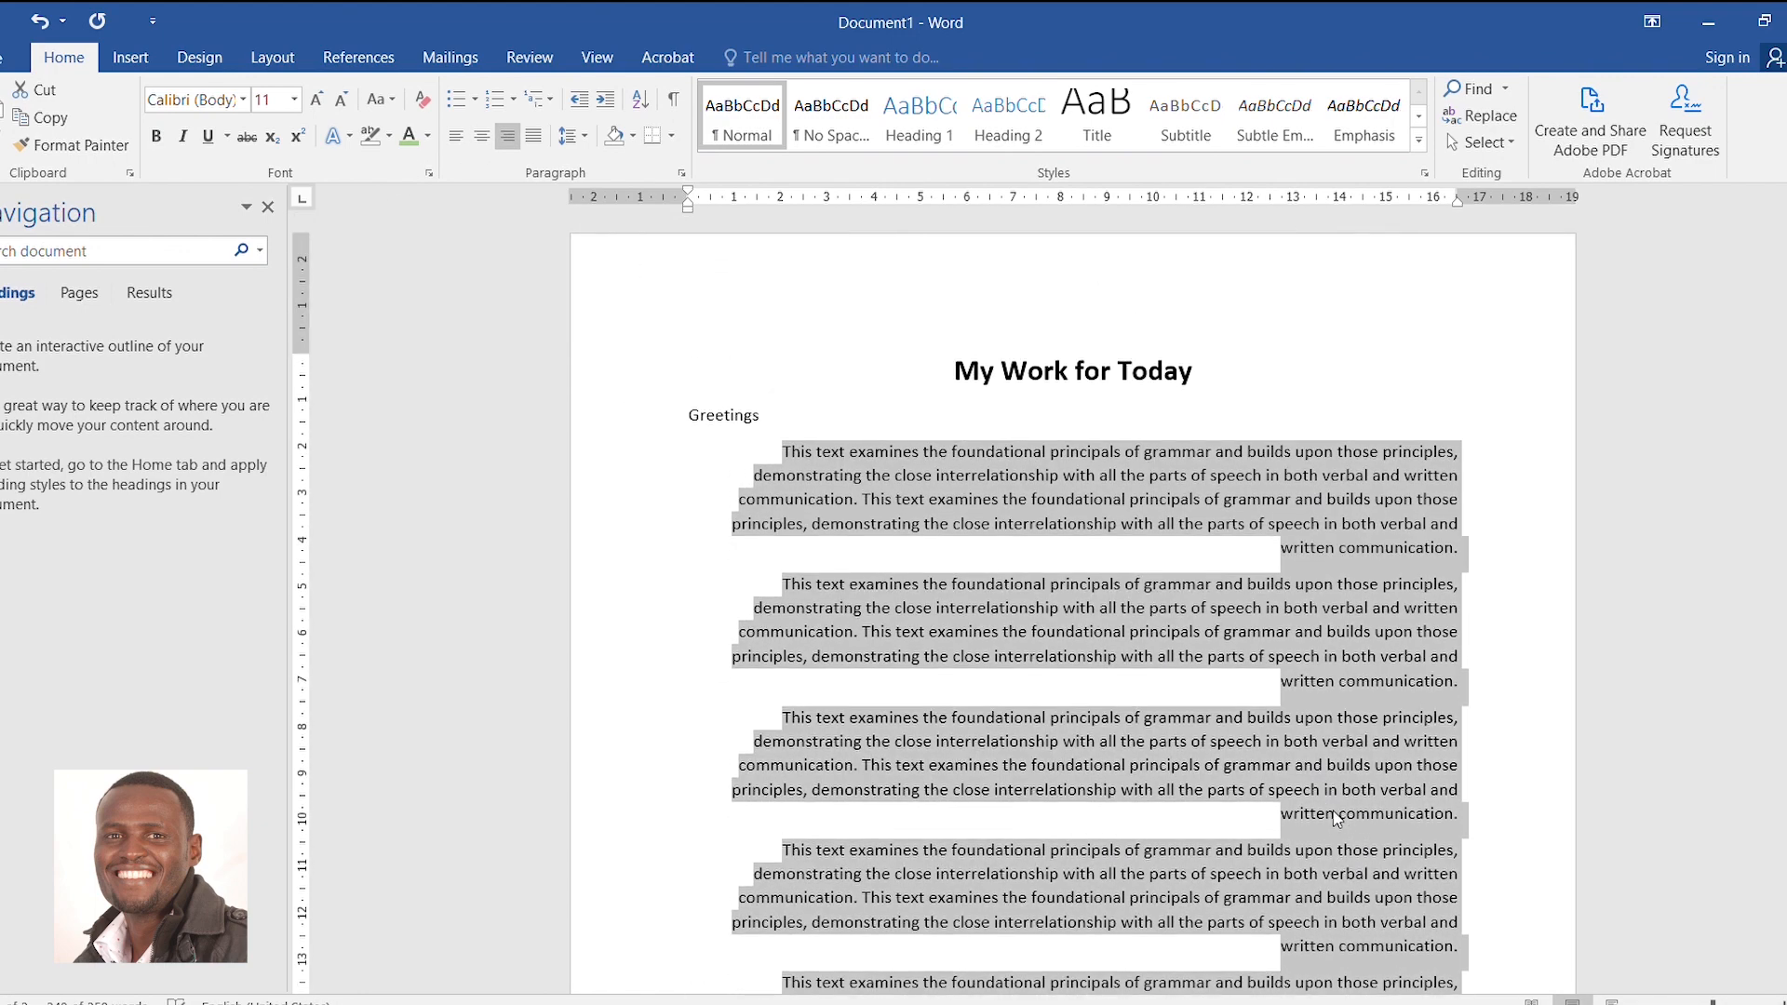
left_click(534, 136)
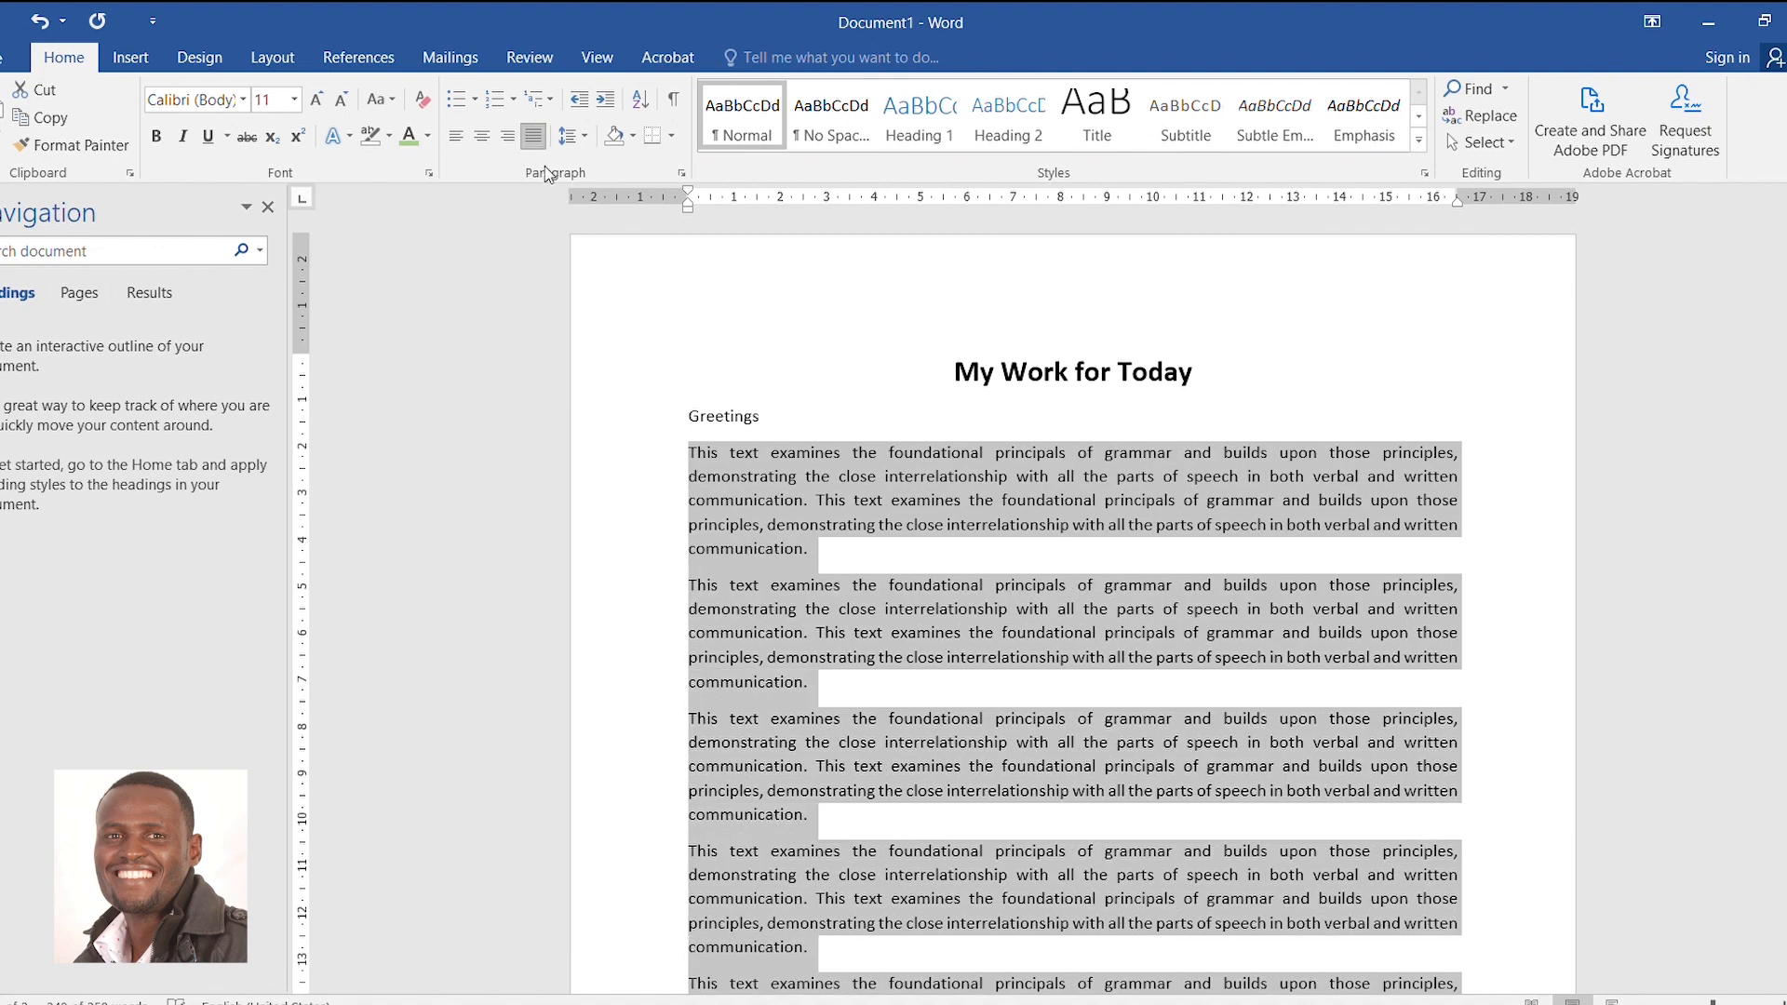
left_click(931, 572)
Turn the first five justified paragraphs into a bulleted list with four-diamond bullets
scroll(960, 606, "down", 3)
scroll(959, 606, "down", 1)
scroll(931, 559, "up", 2)
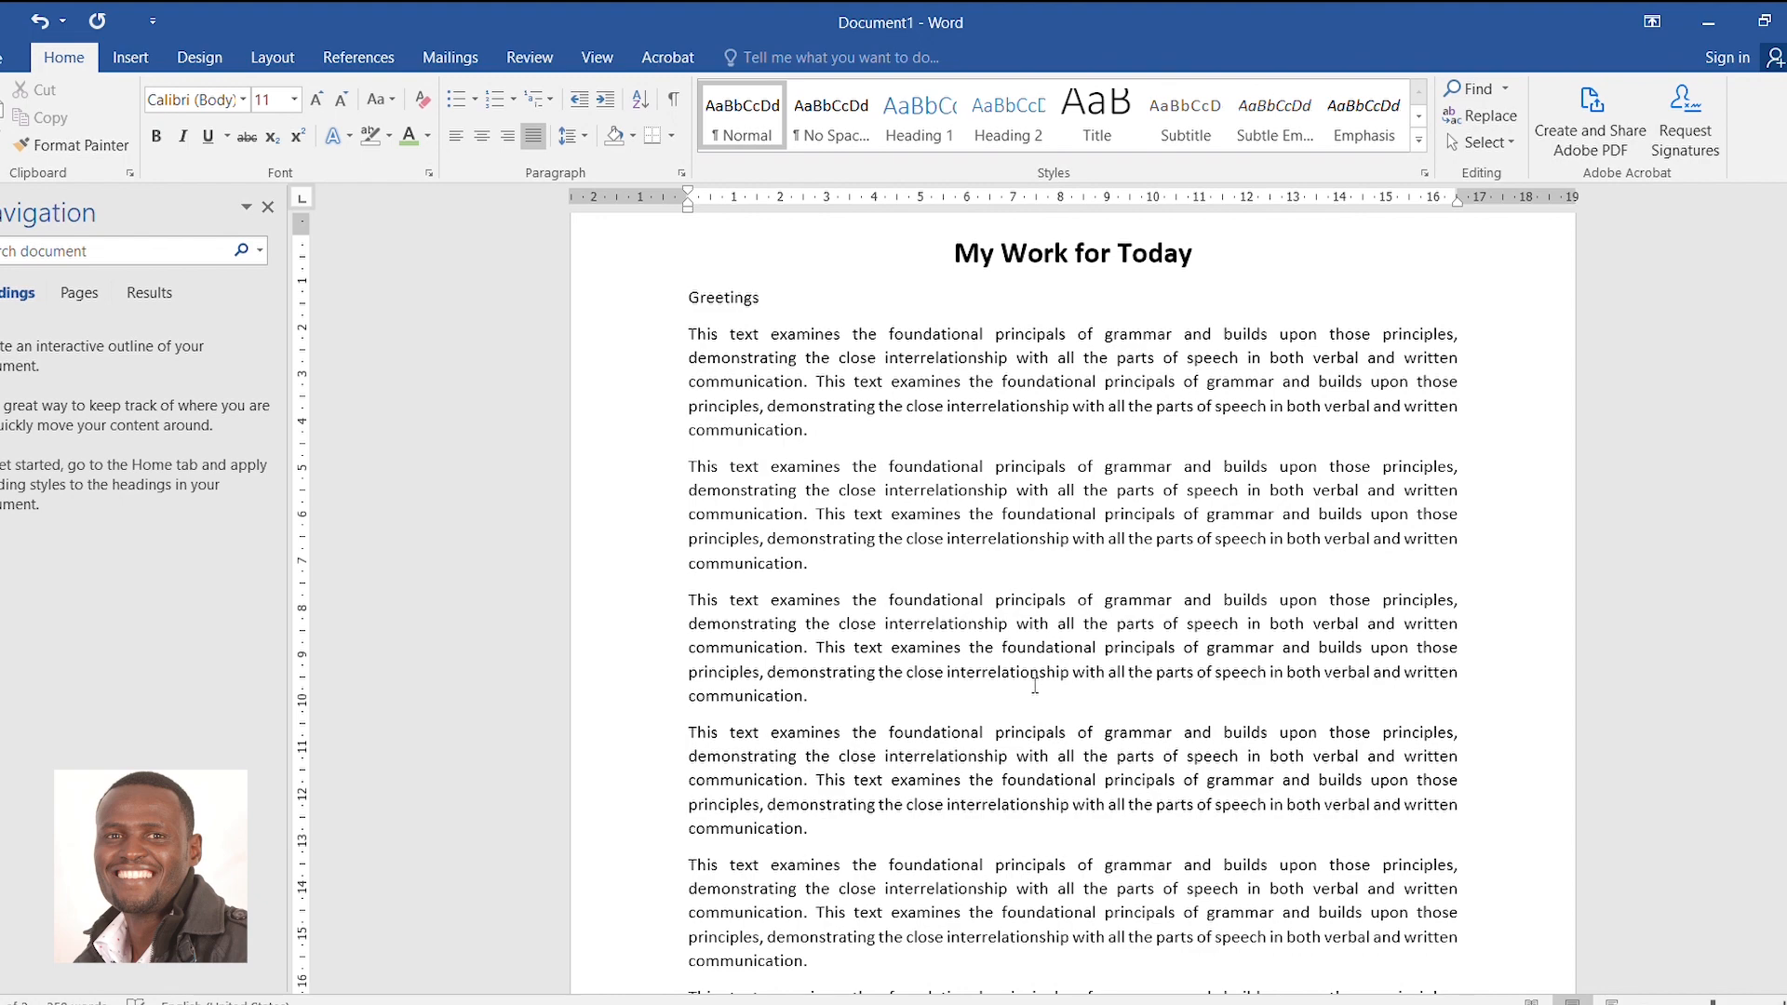
scroll(1114, 602, "down", 6)
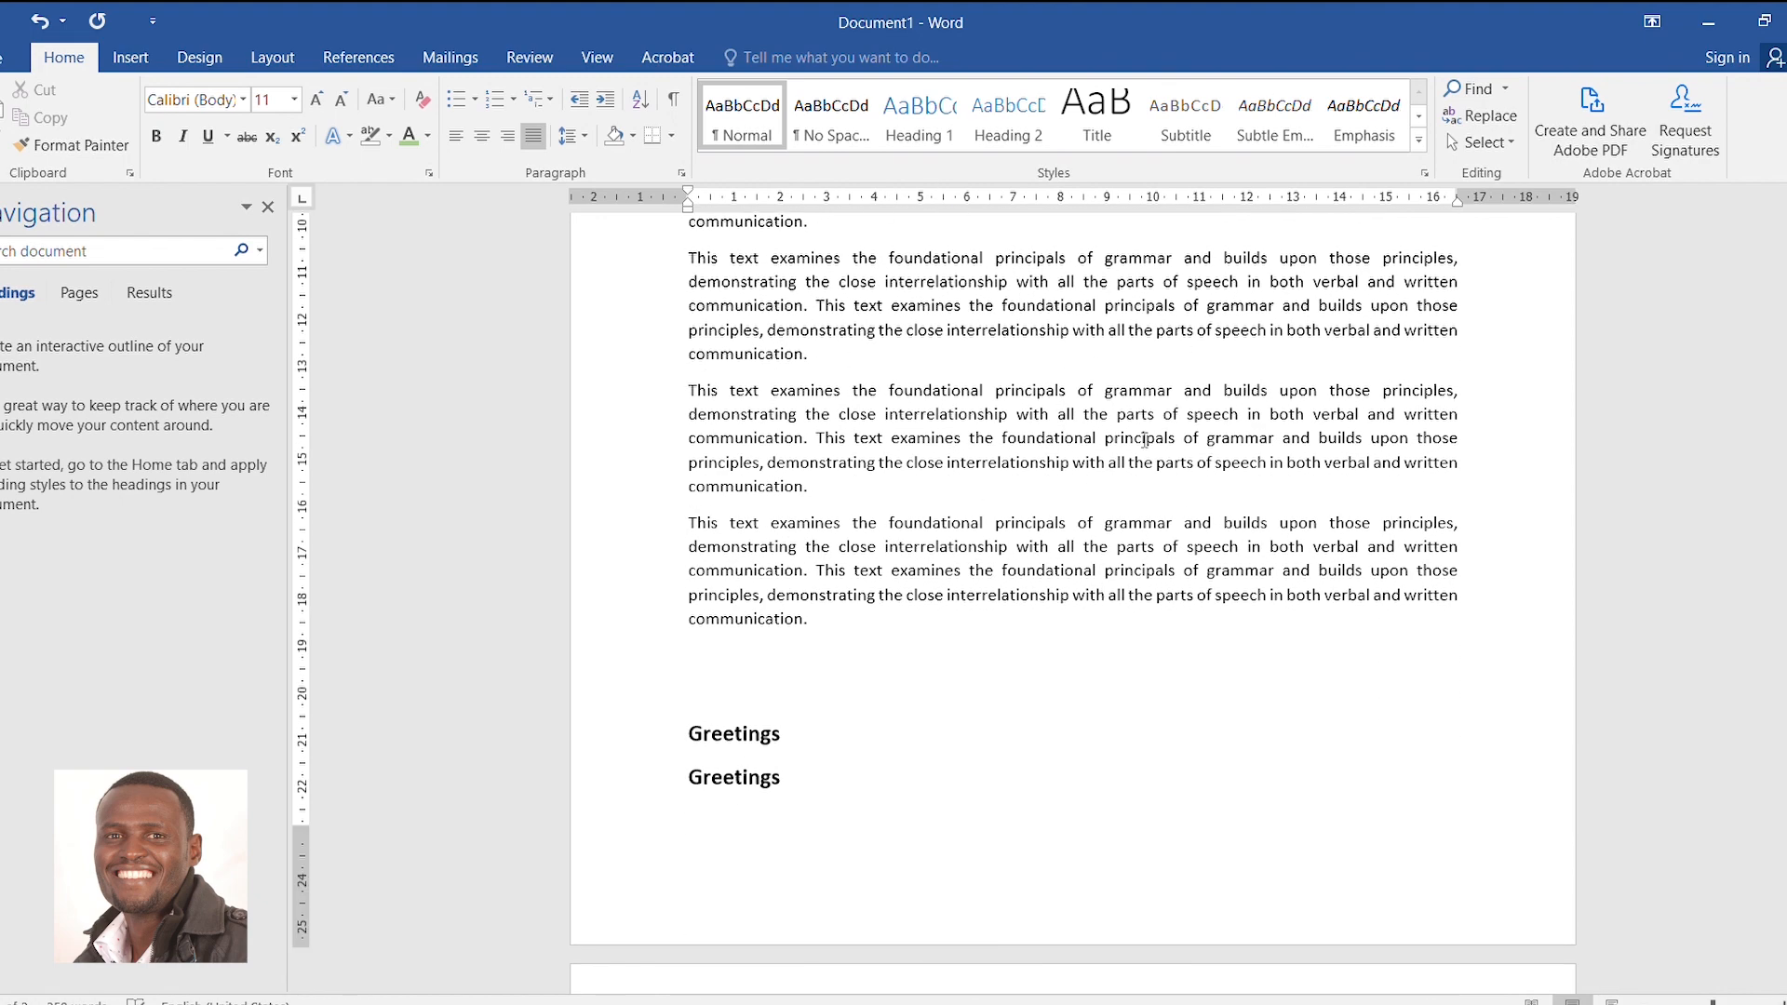
scroll(887, 464, "up", 6)
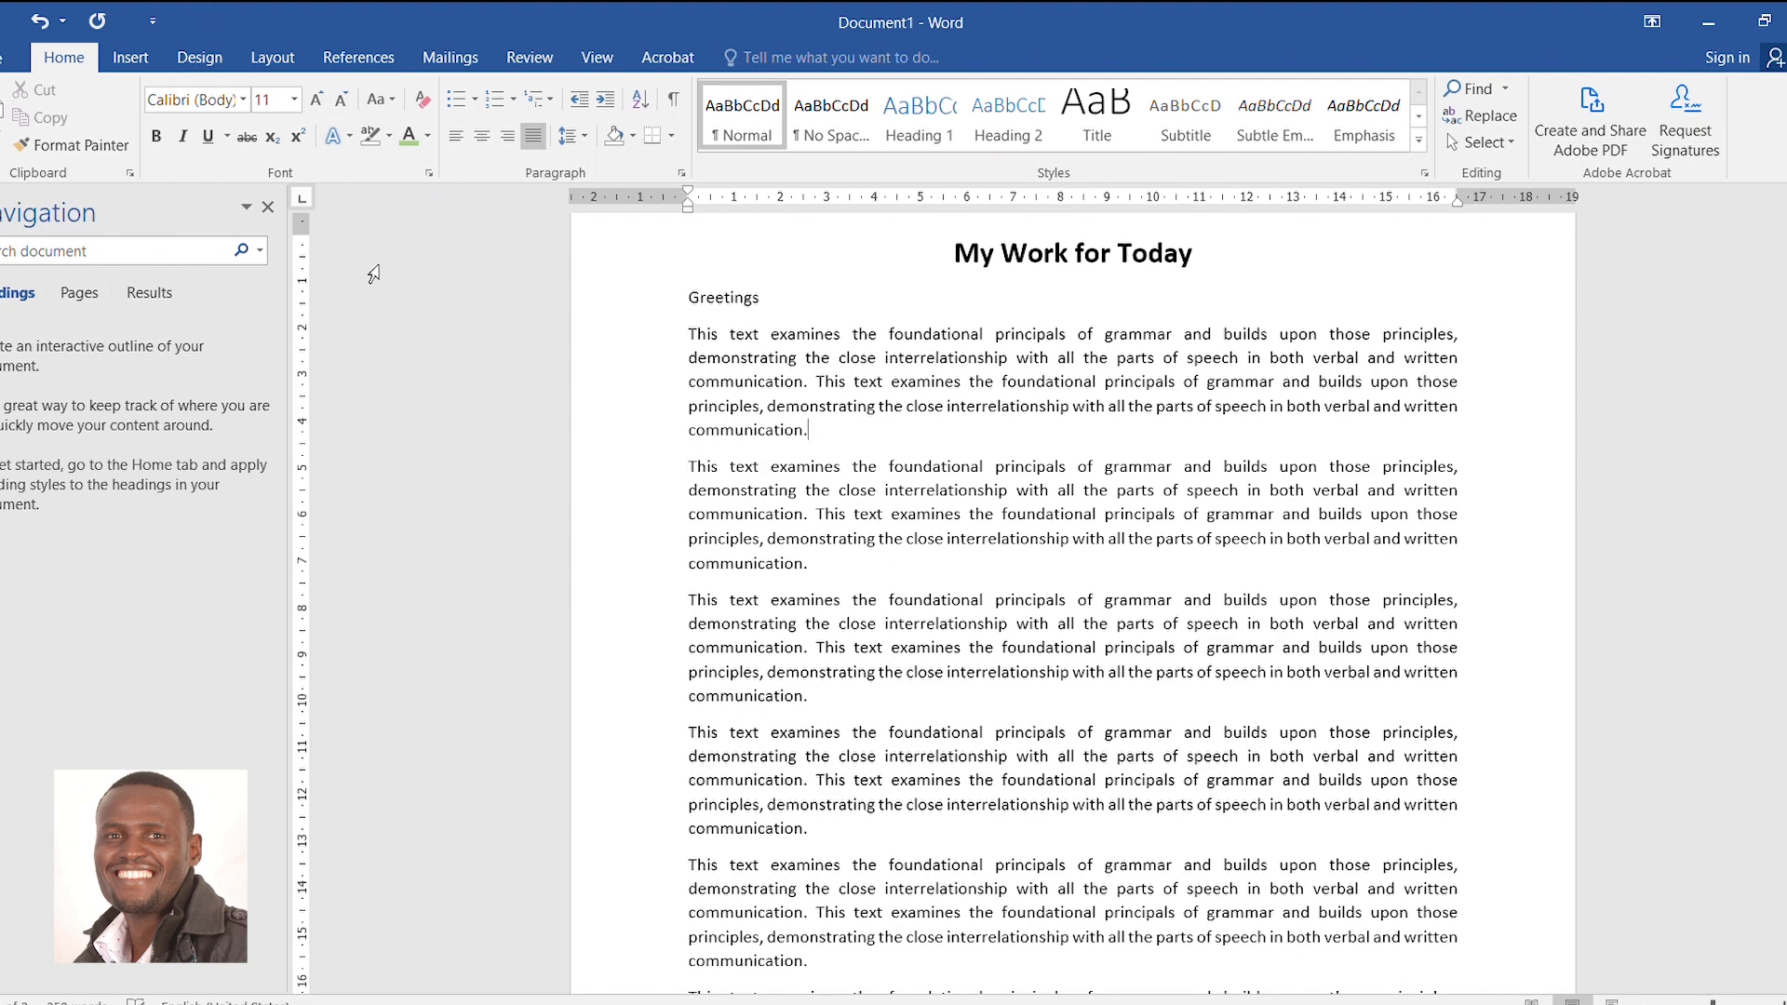
left_click_drag(689, 335, 890, 959)
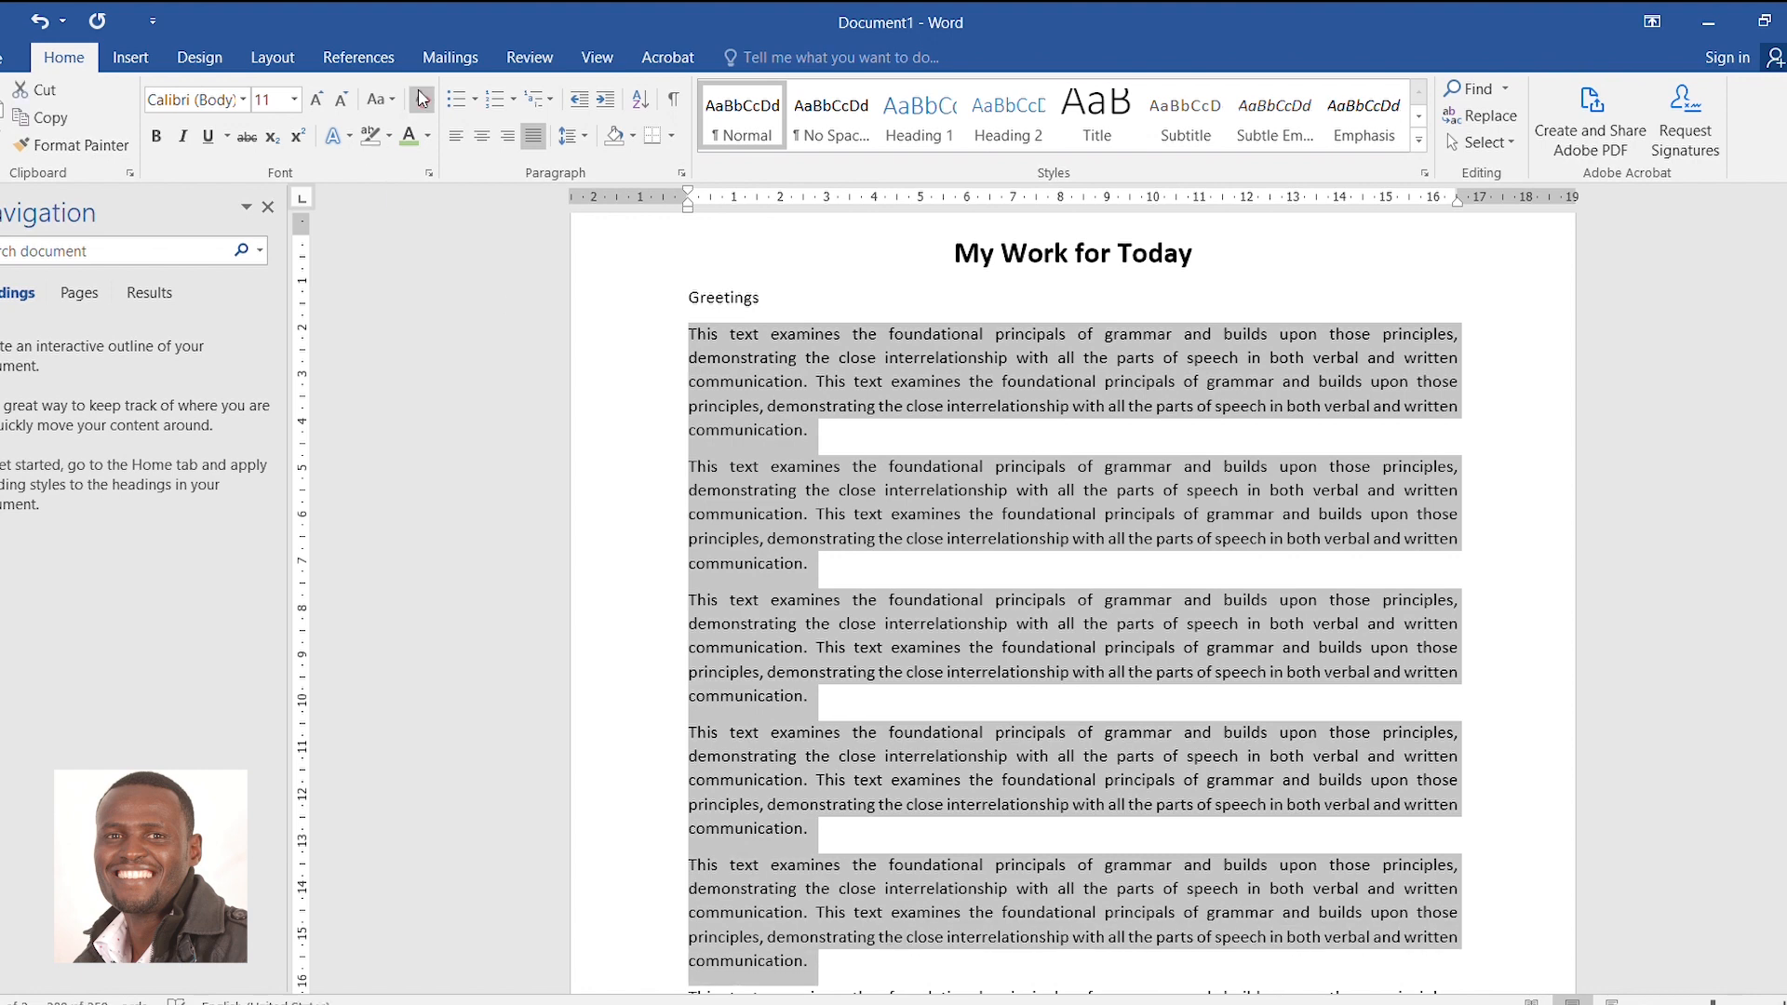
left_click(454, 100)
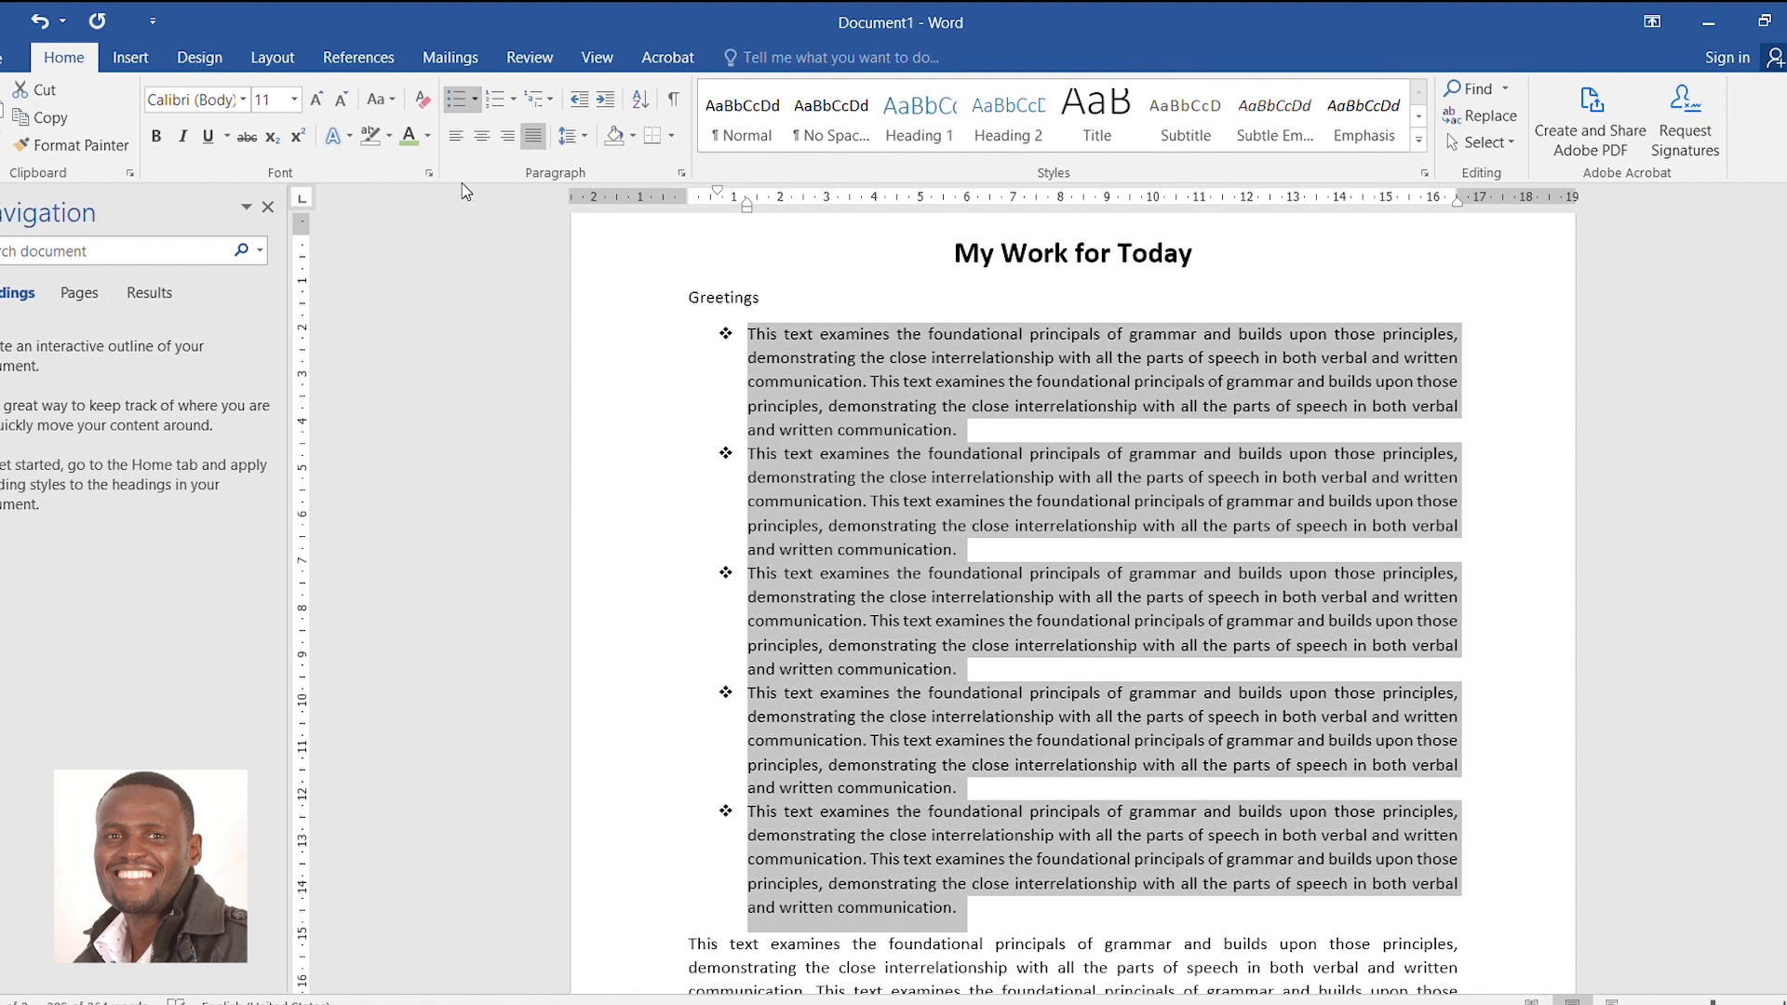
Try several other bullet symbols on the five-paragraph list and finish with the blue ringed-dot bullet
left_click(613, 260)
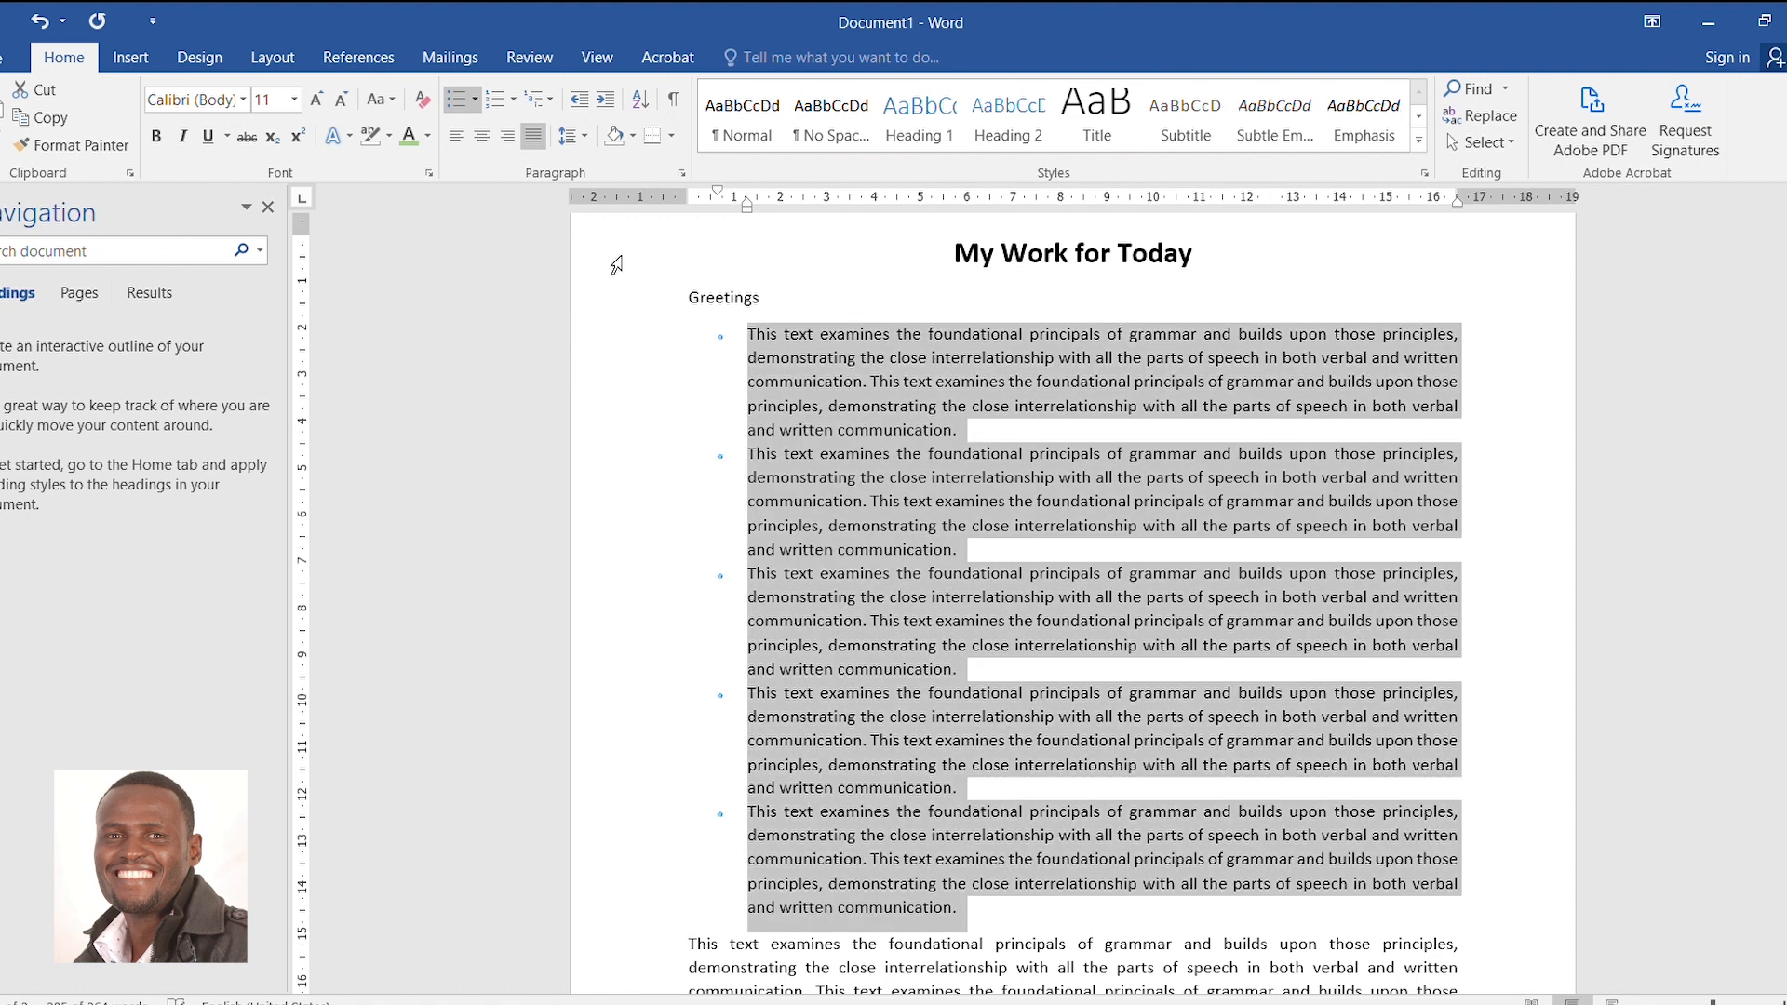
left_click(475, 99)
left_click(548, 259)
left_click(470, 100)
left_click(654, 256)
left_click(475, 100)
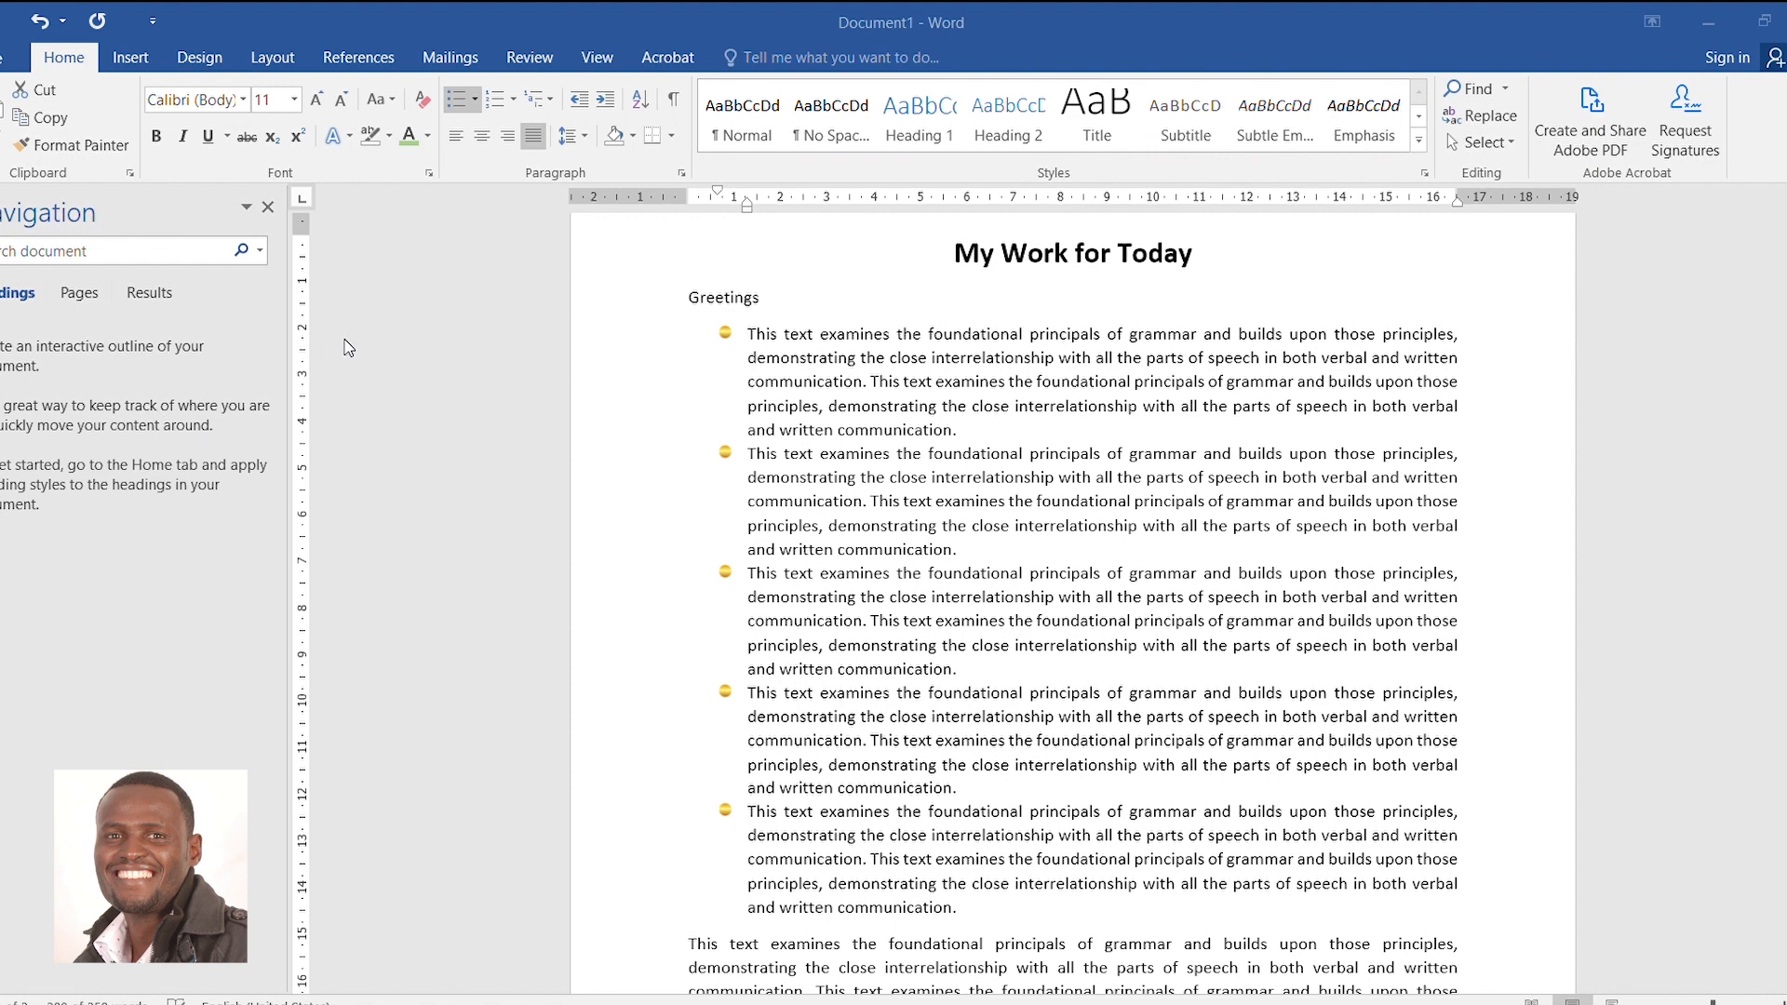
left_click(686, 555)
left_click(896, 699)
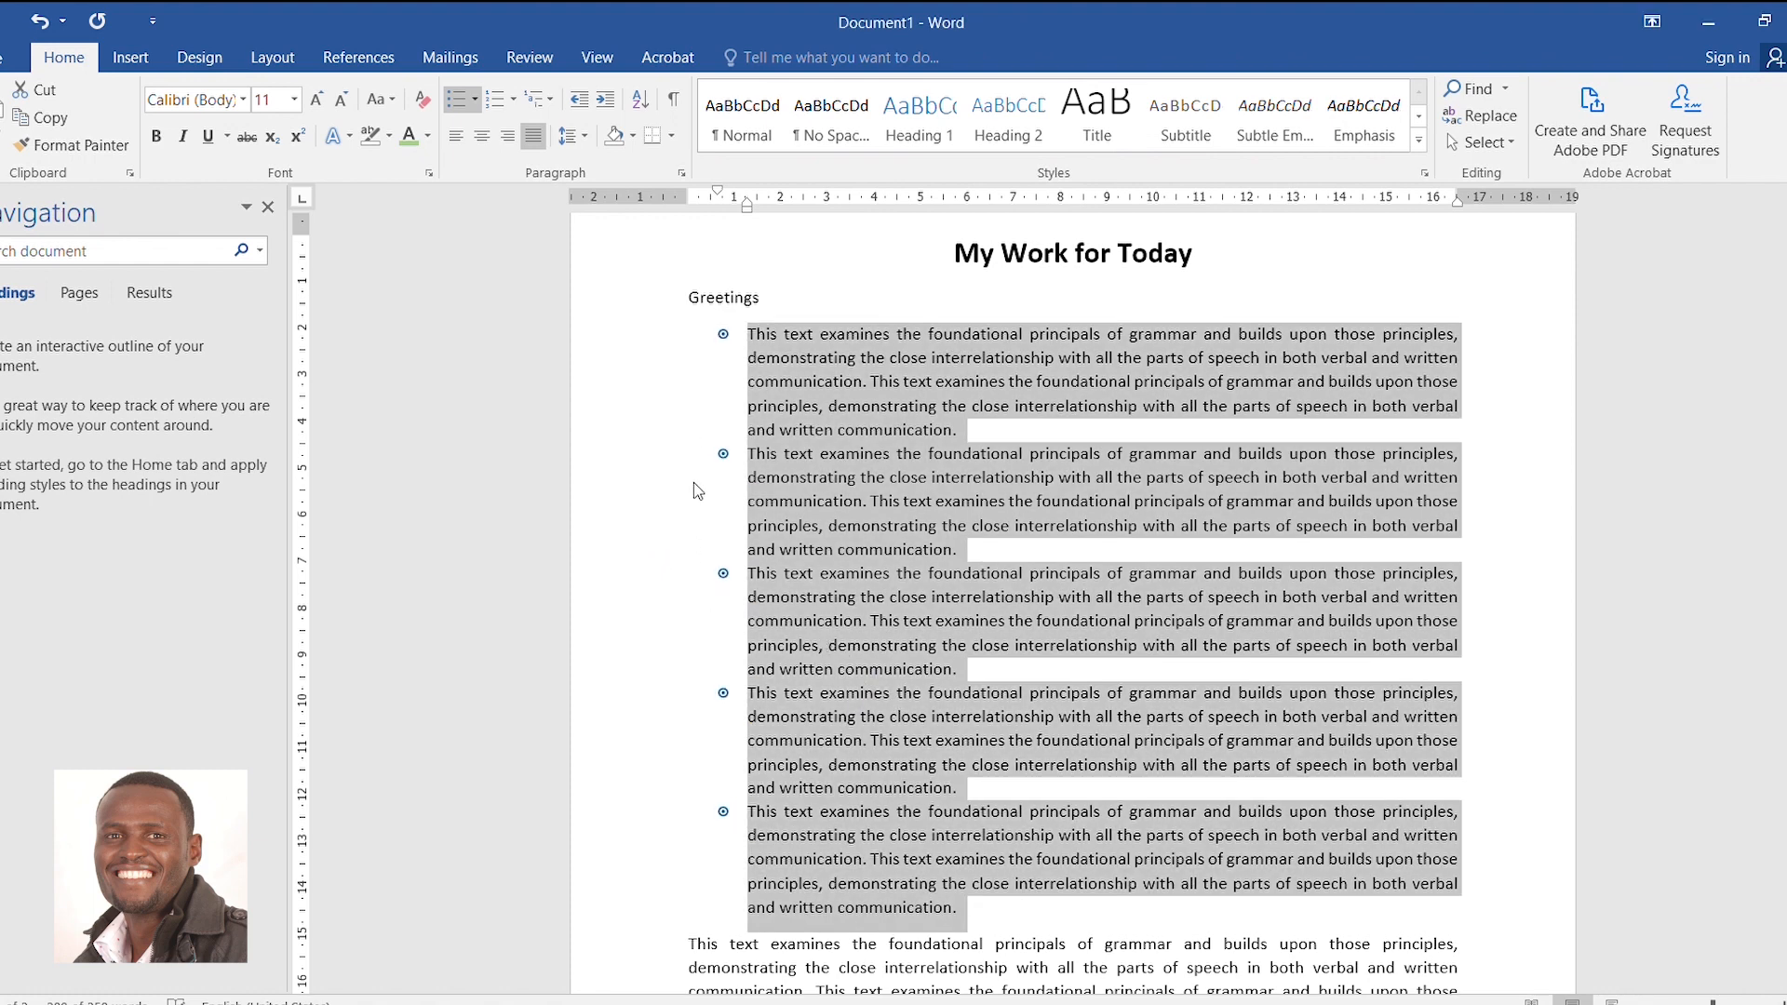
left_click(830, 571)
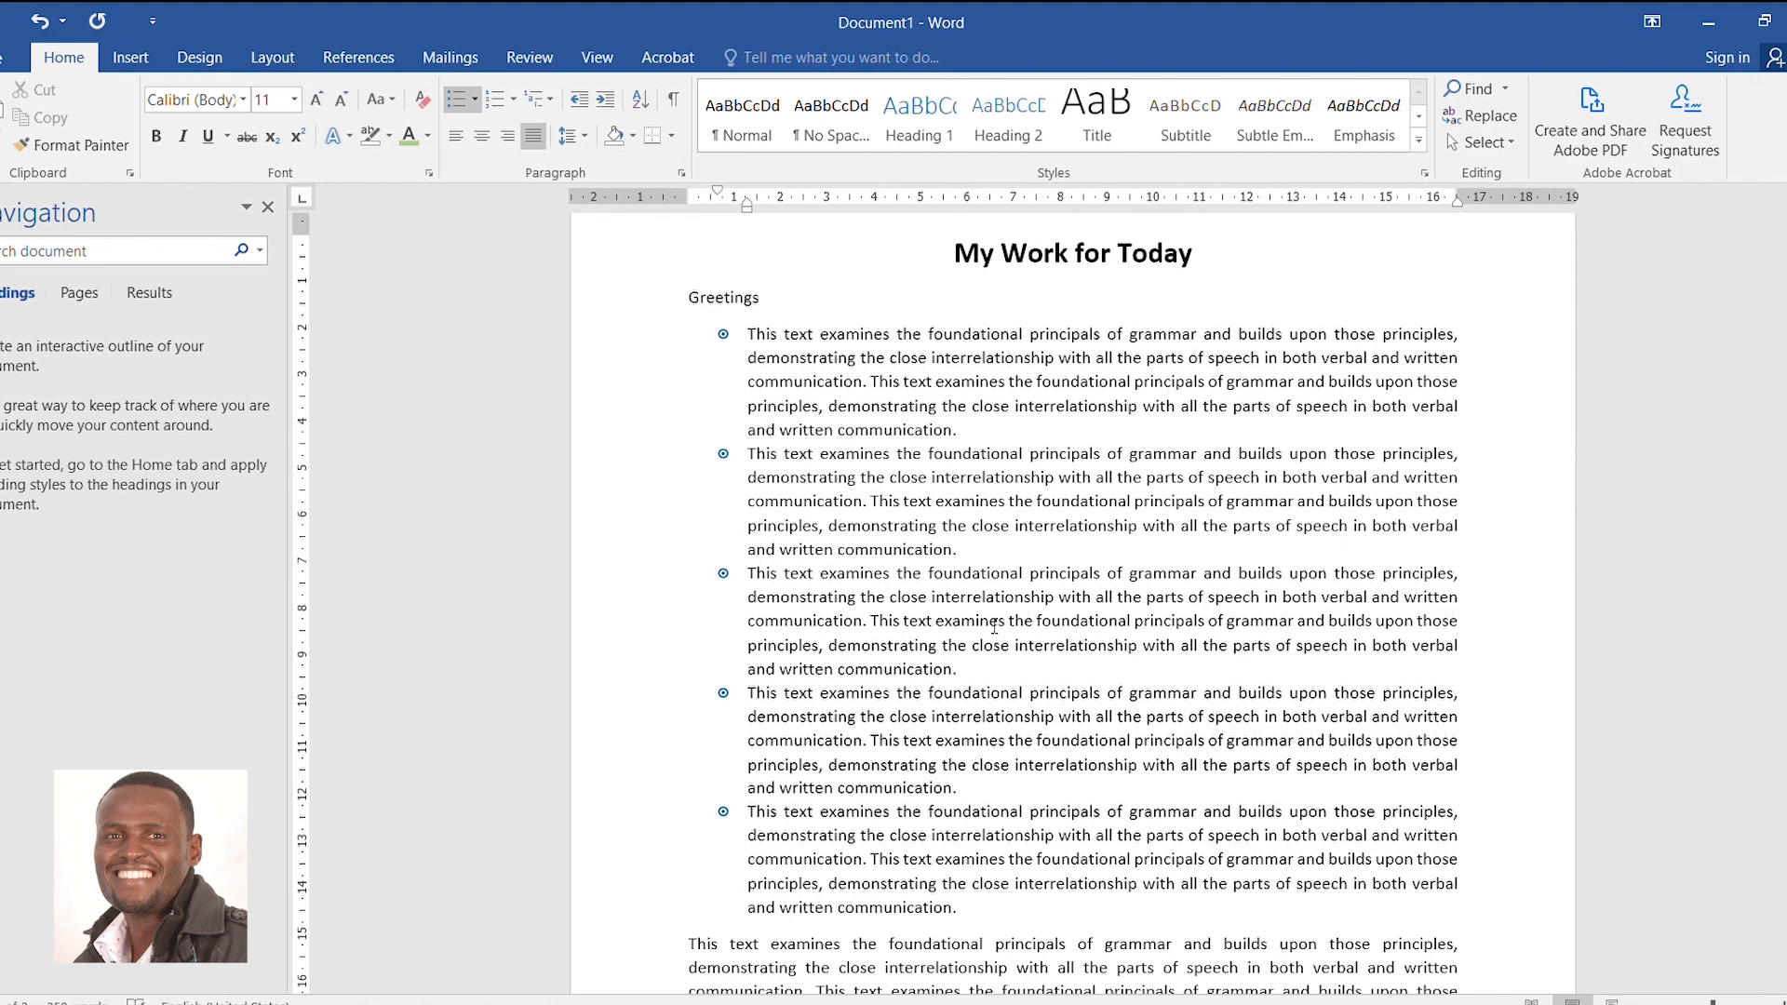
Try uppercase Roman numbering on all six body paragraphs and revert it to plain 1, 2, 3 numbering
scroll(994, 627, "down", 5)
scroll(838, 559, "up", 8)
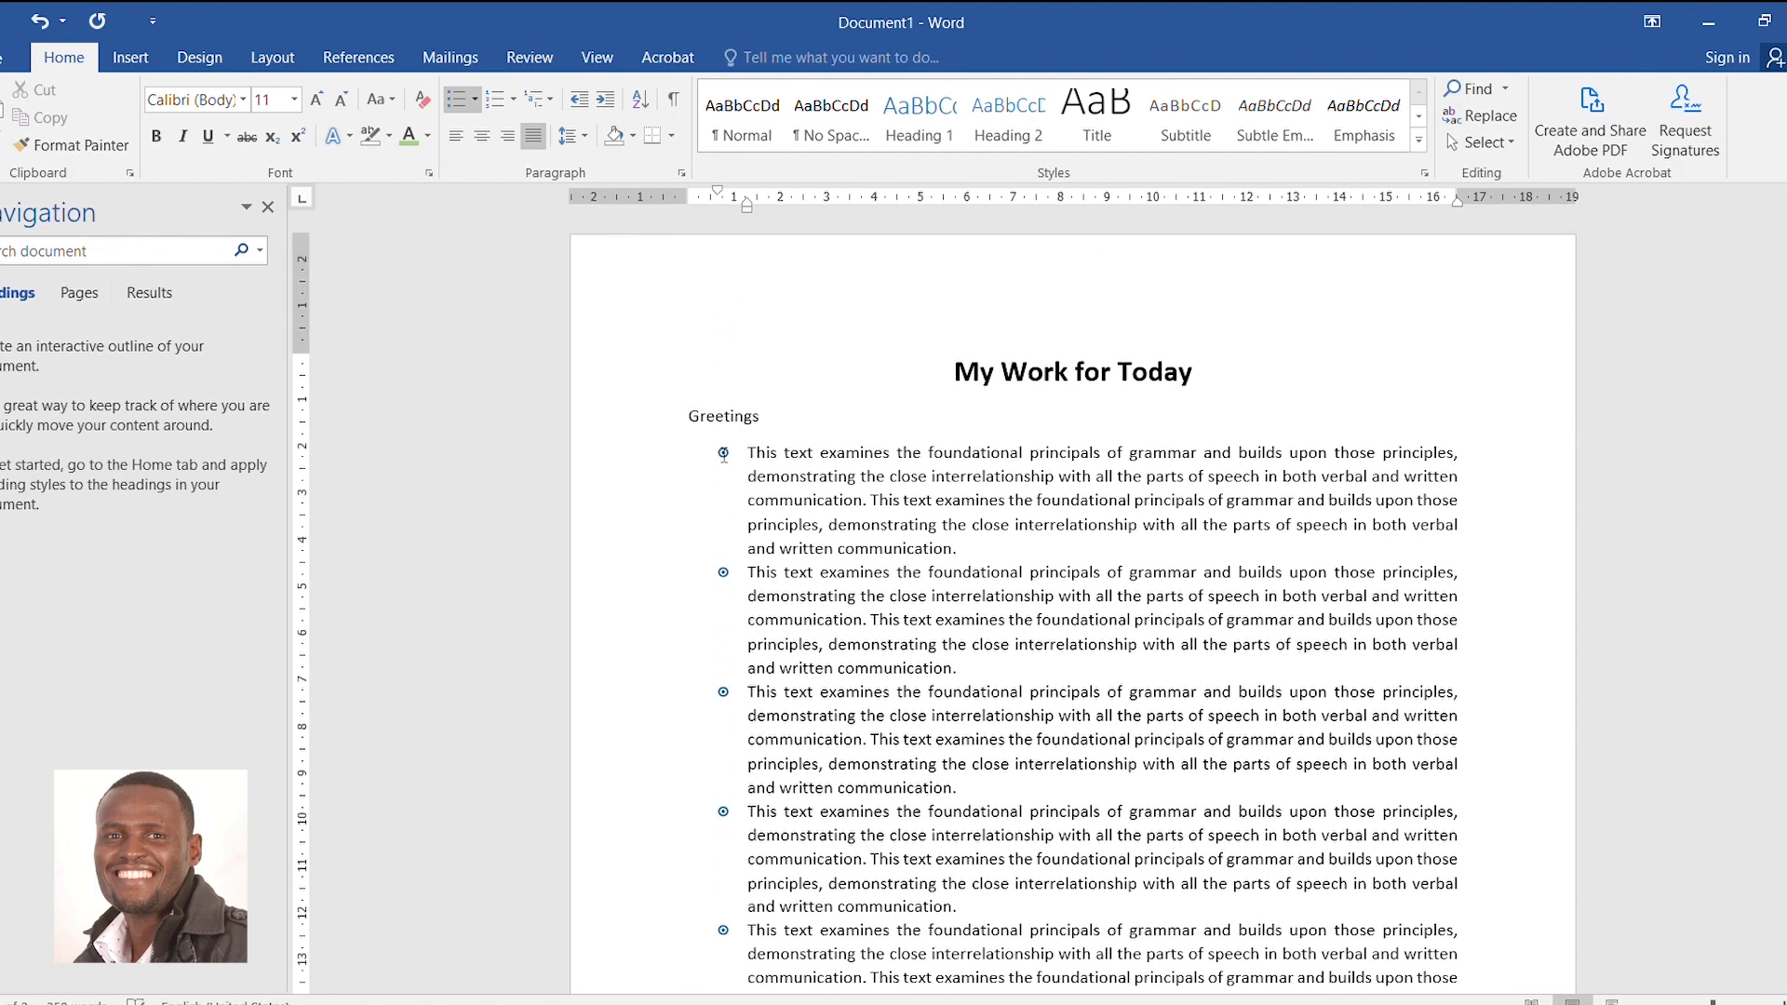
left_click_drag(749, 452, 913, 740)
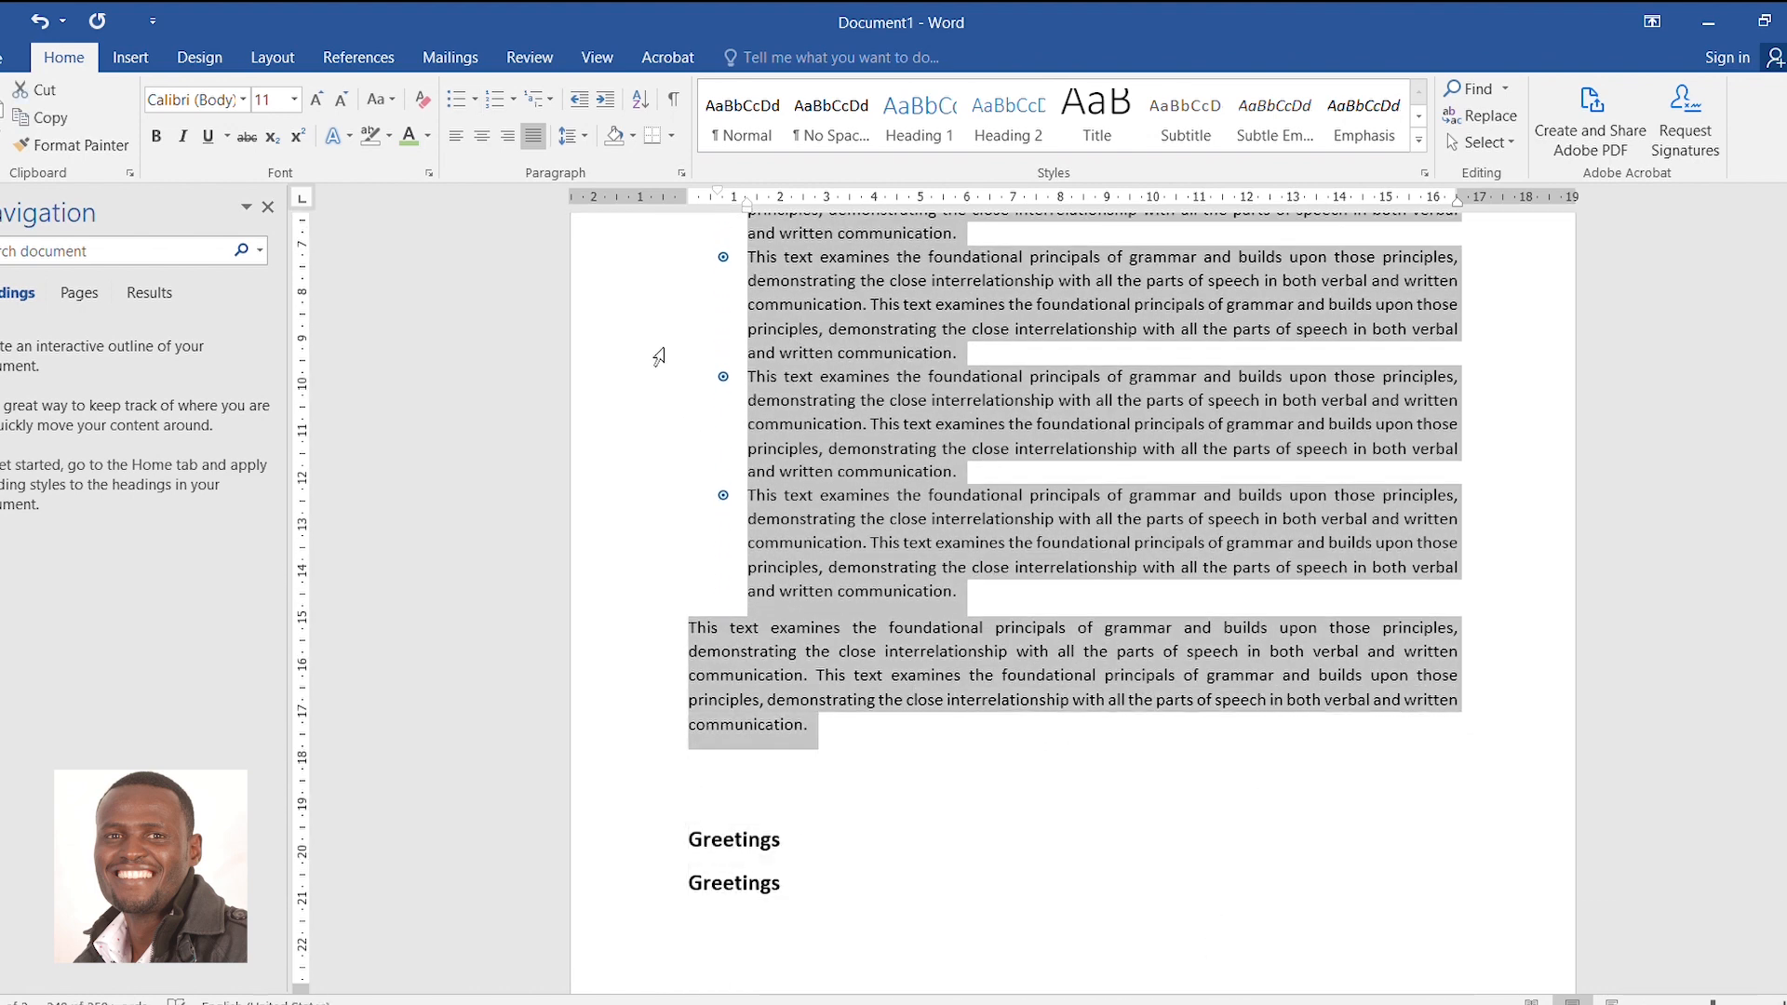
left_click(509, 102)
left_click(504, 290)
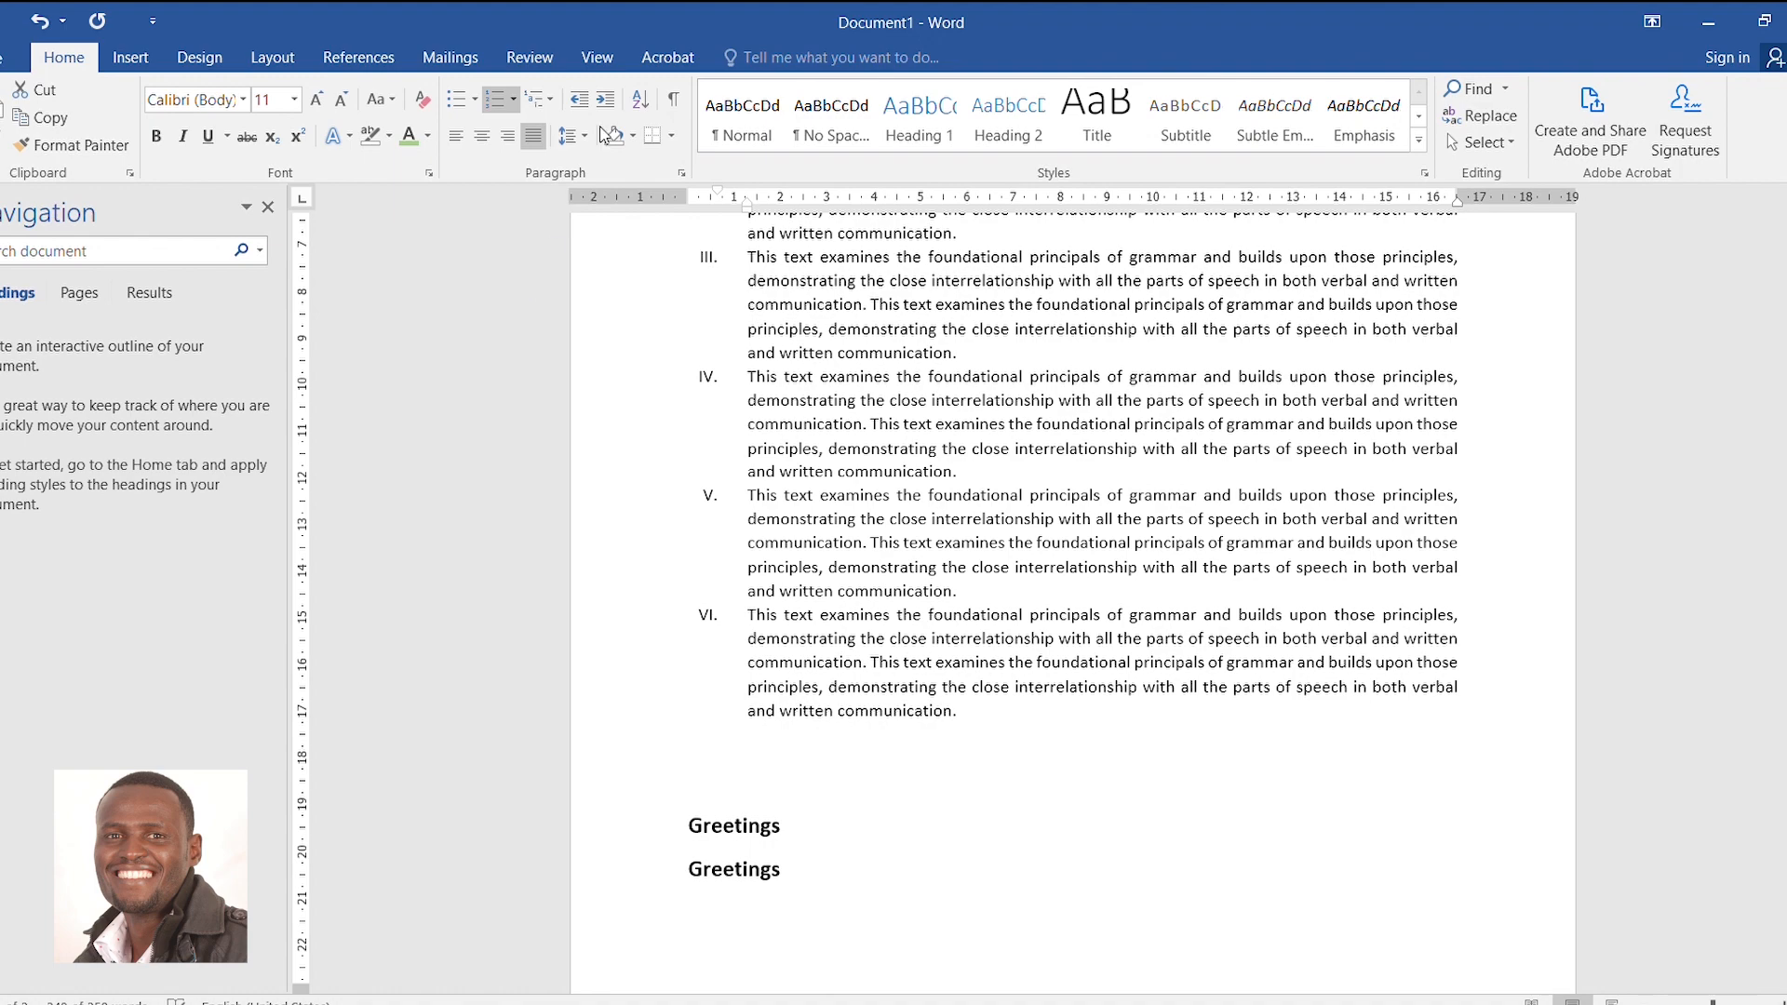
key("ctrl+z")
key("ctrl+z")
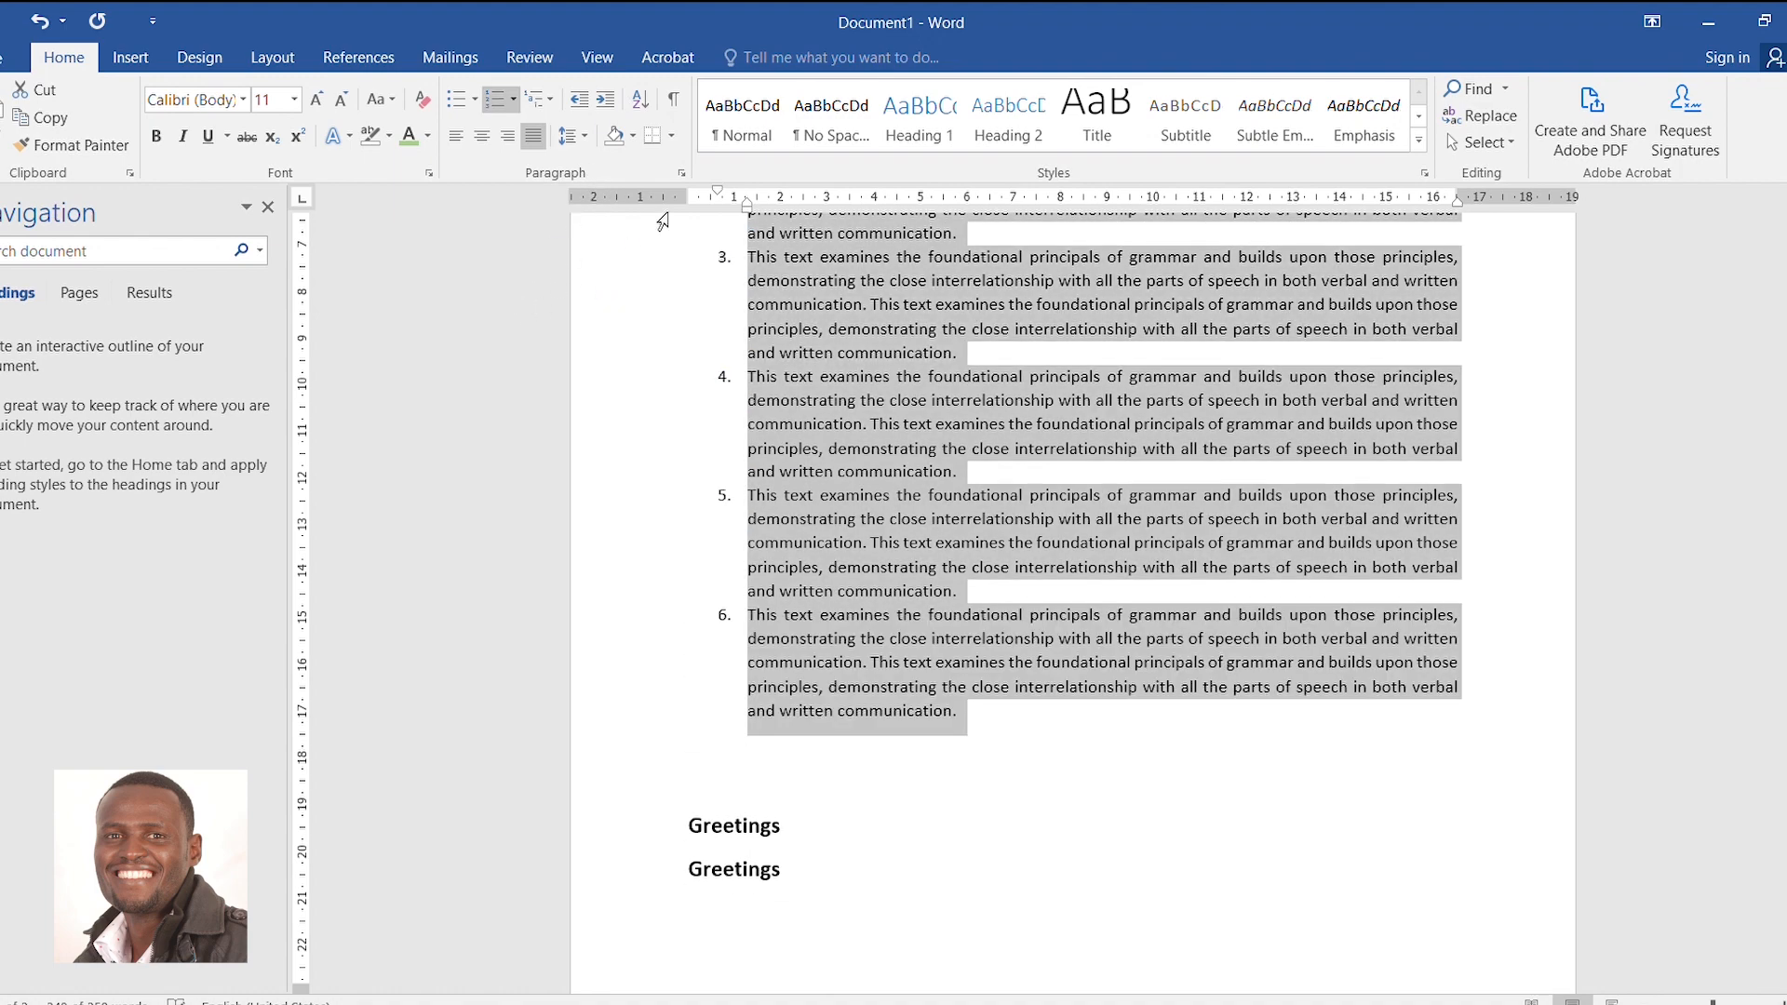
Change the numbering of the six body paragraphs to uppercase letters A, B, C
scroll(808, 451, "up", 6)
scroll(808, 451, "down", 3)
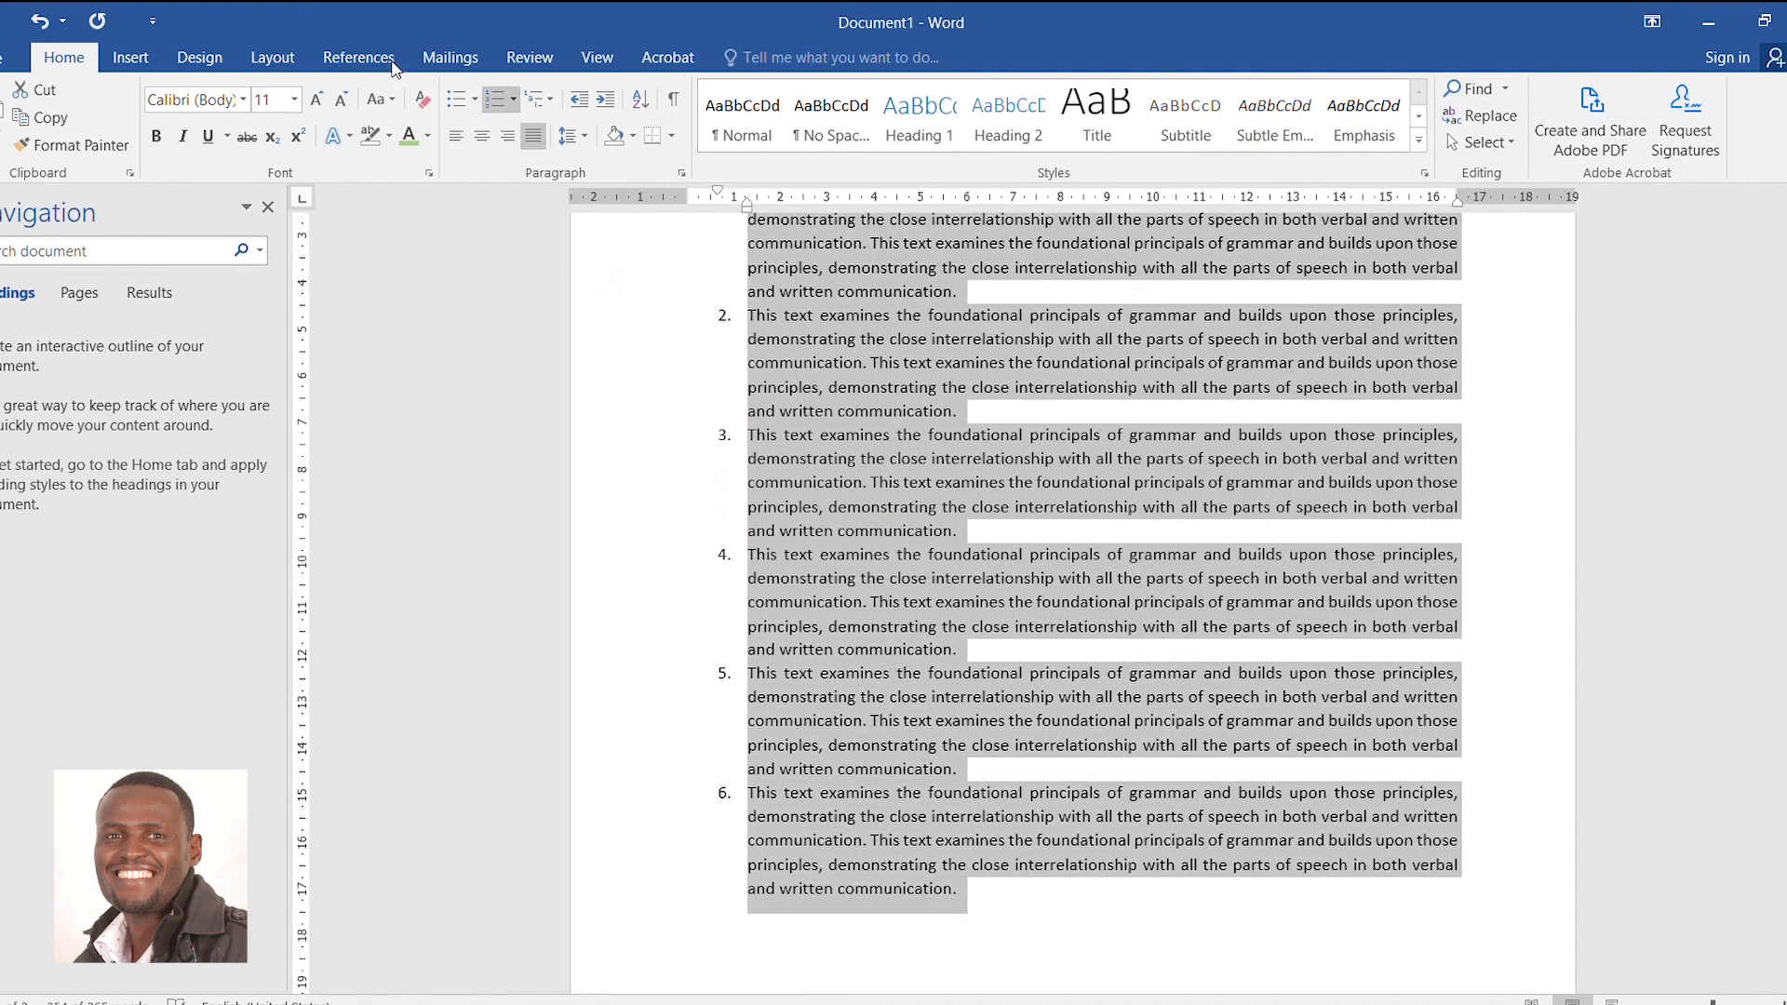
left_click(545, 304)
key("ctrl+z")
key("ctrl+z")
key("ctrl+z")
scroll(862, 438, "up", 3)
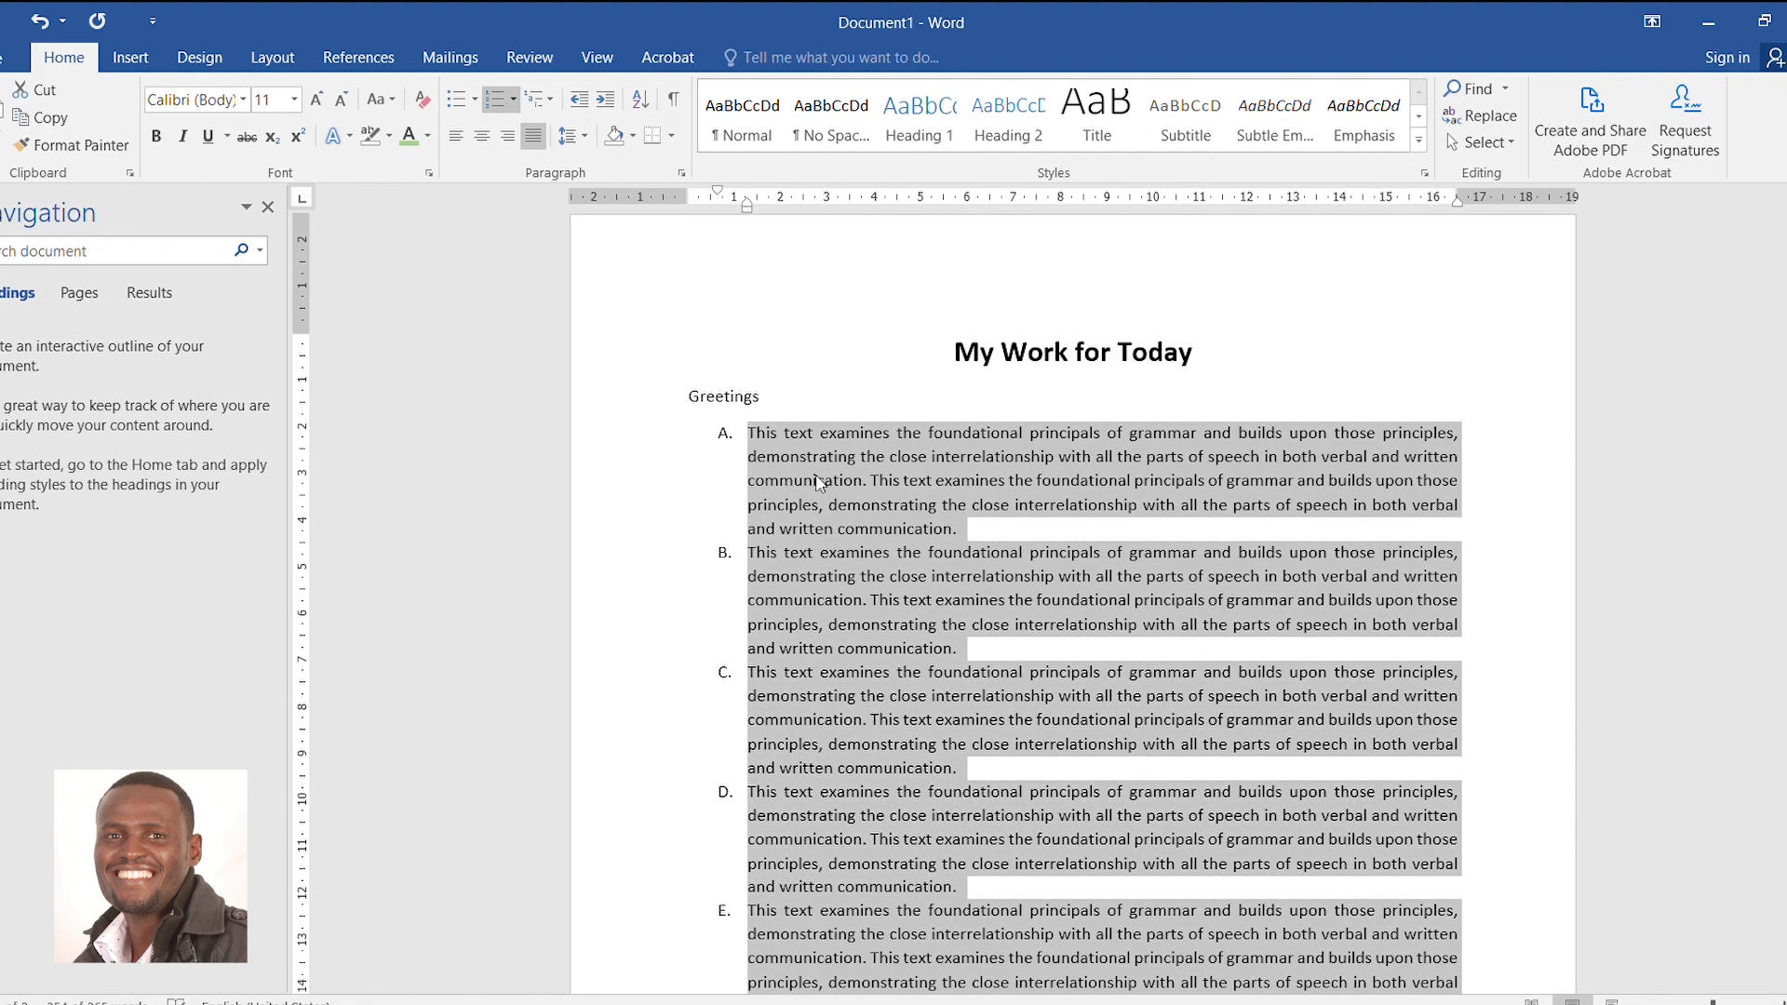
Remove the lettered numbering from all six body paragraphs so they are plain justified text
left_click(783, 448)
left_click_drag(750, 430, 991, 368)
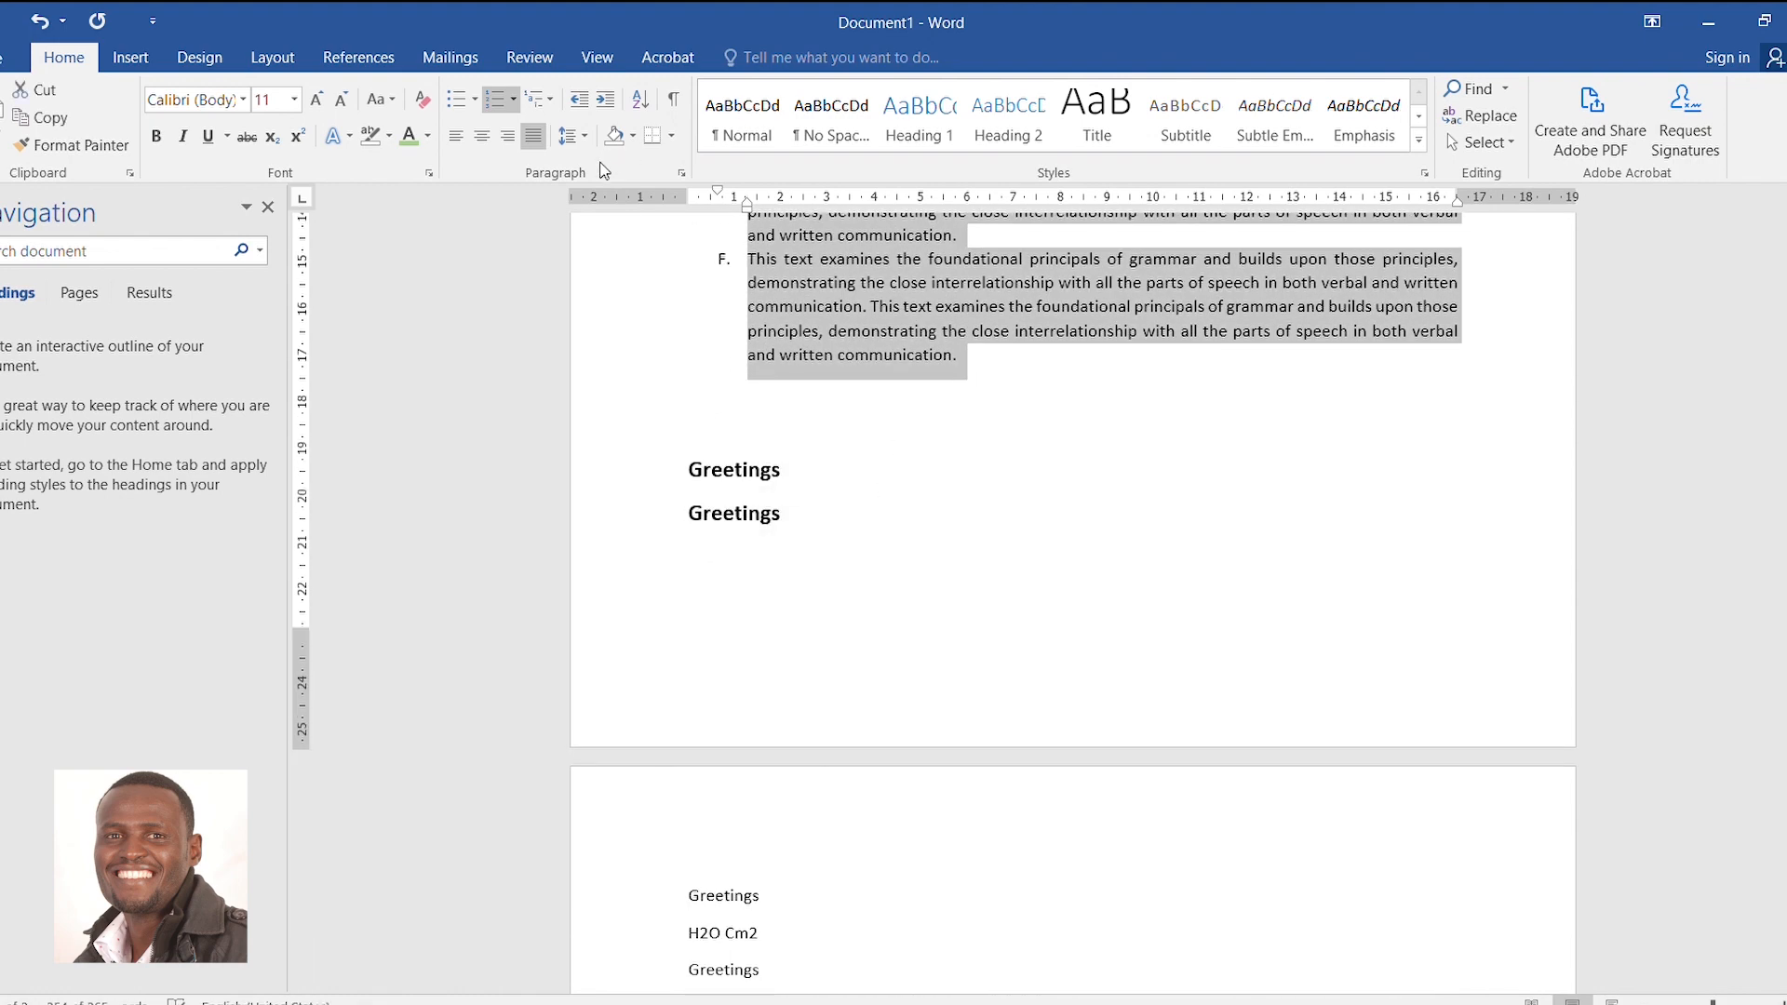
left_click(501, 108)
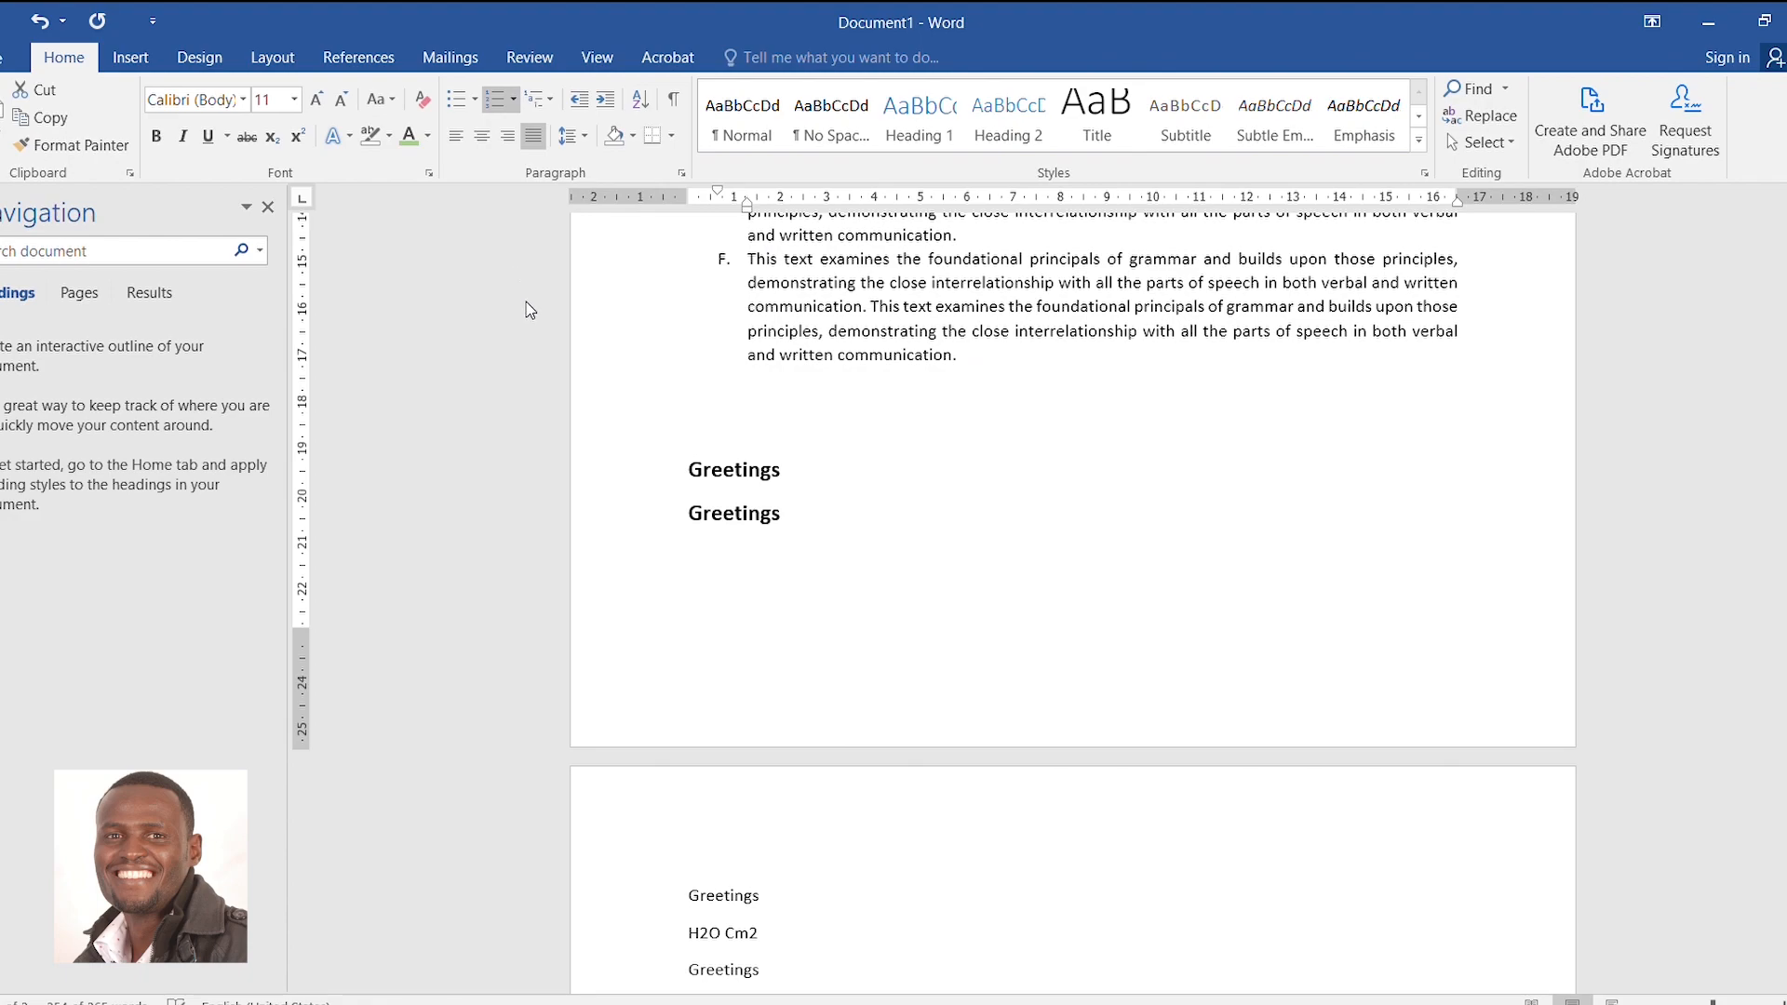
left_click(896, 355)
scroll(899, 356, "up", 10)
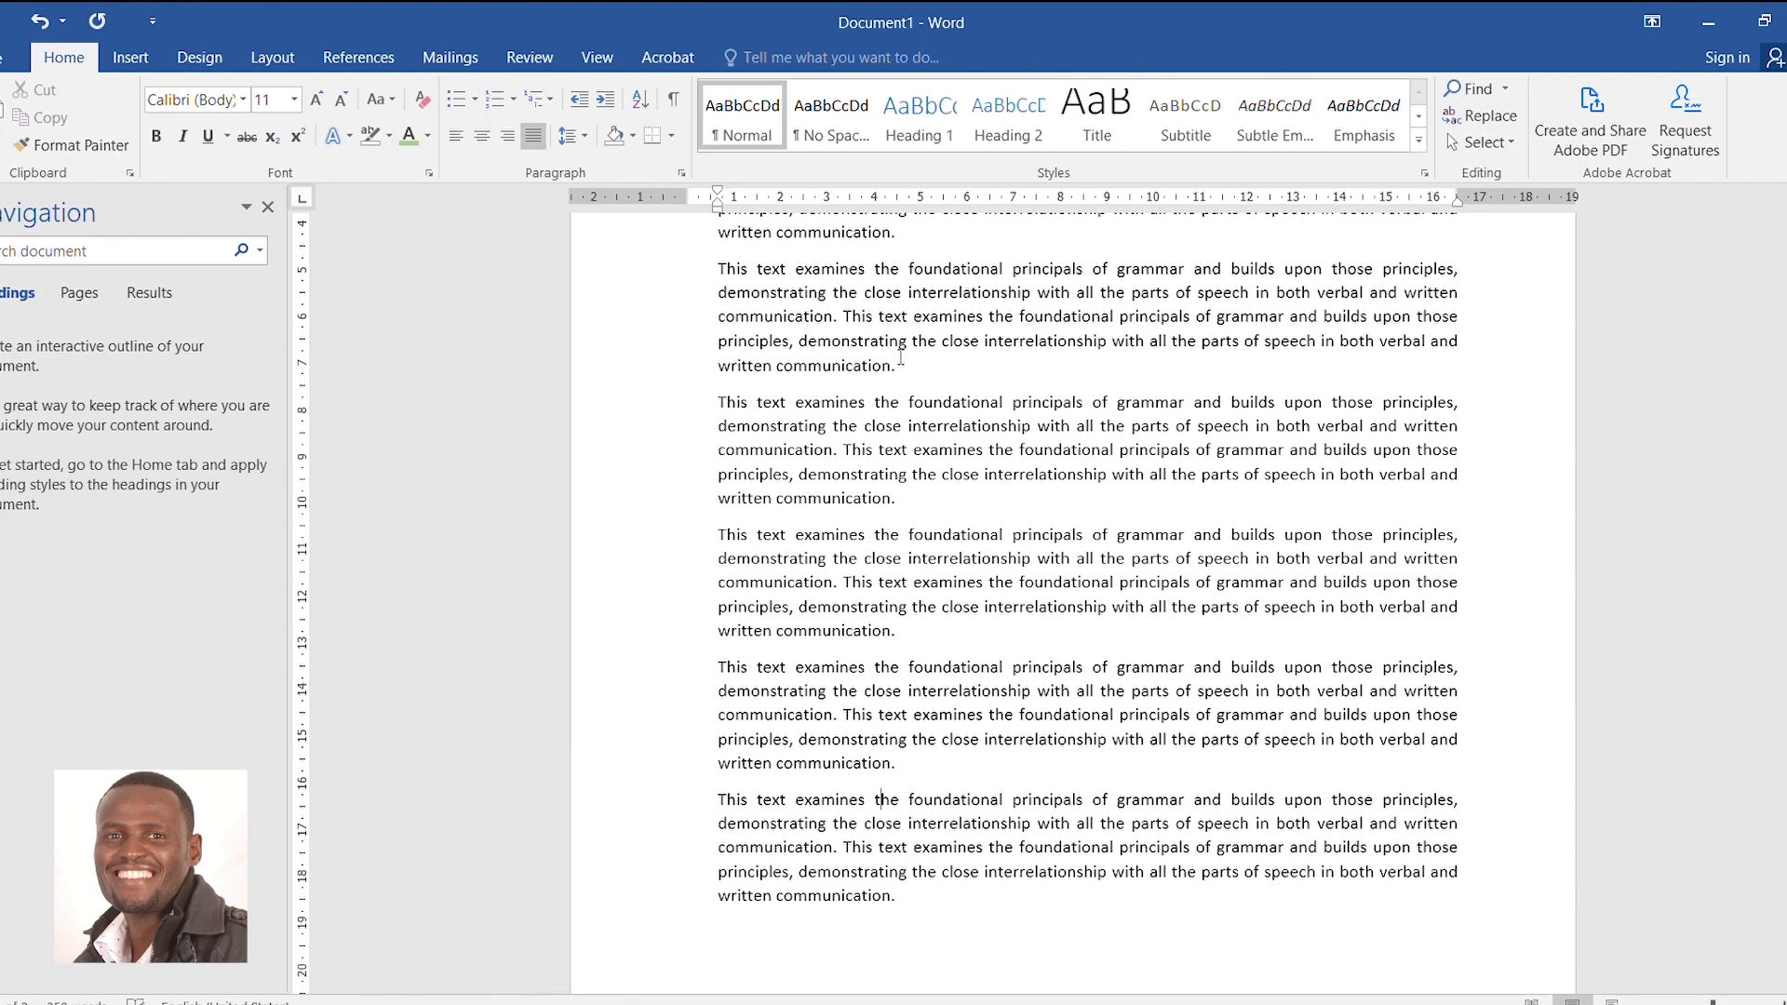
Delete the Greetings line under the title and all the Greetings and H2O Cm2 lines after the body paragraphs
left_click(679, 408)
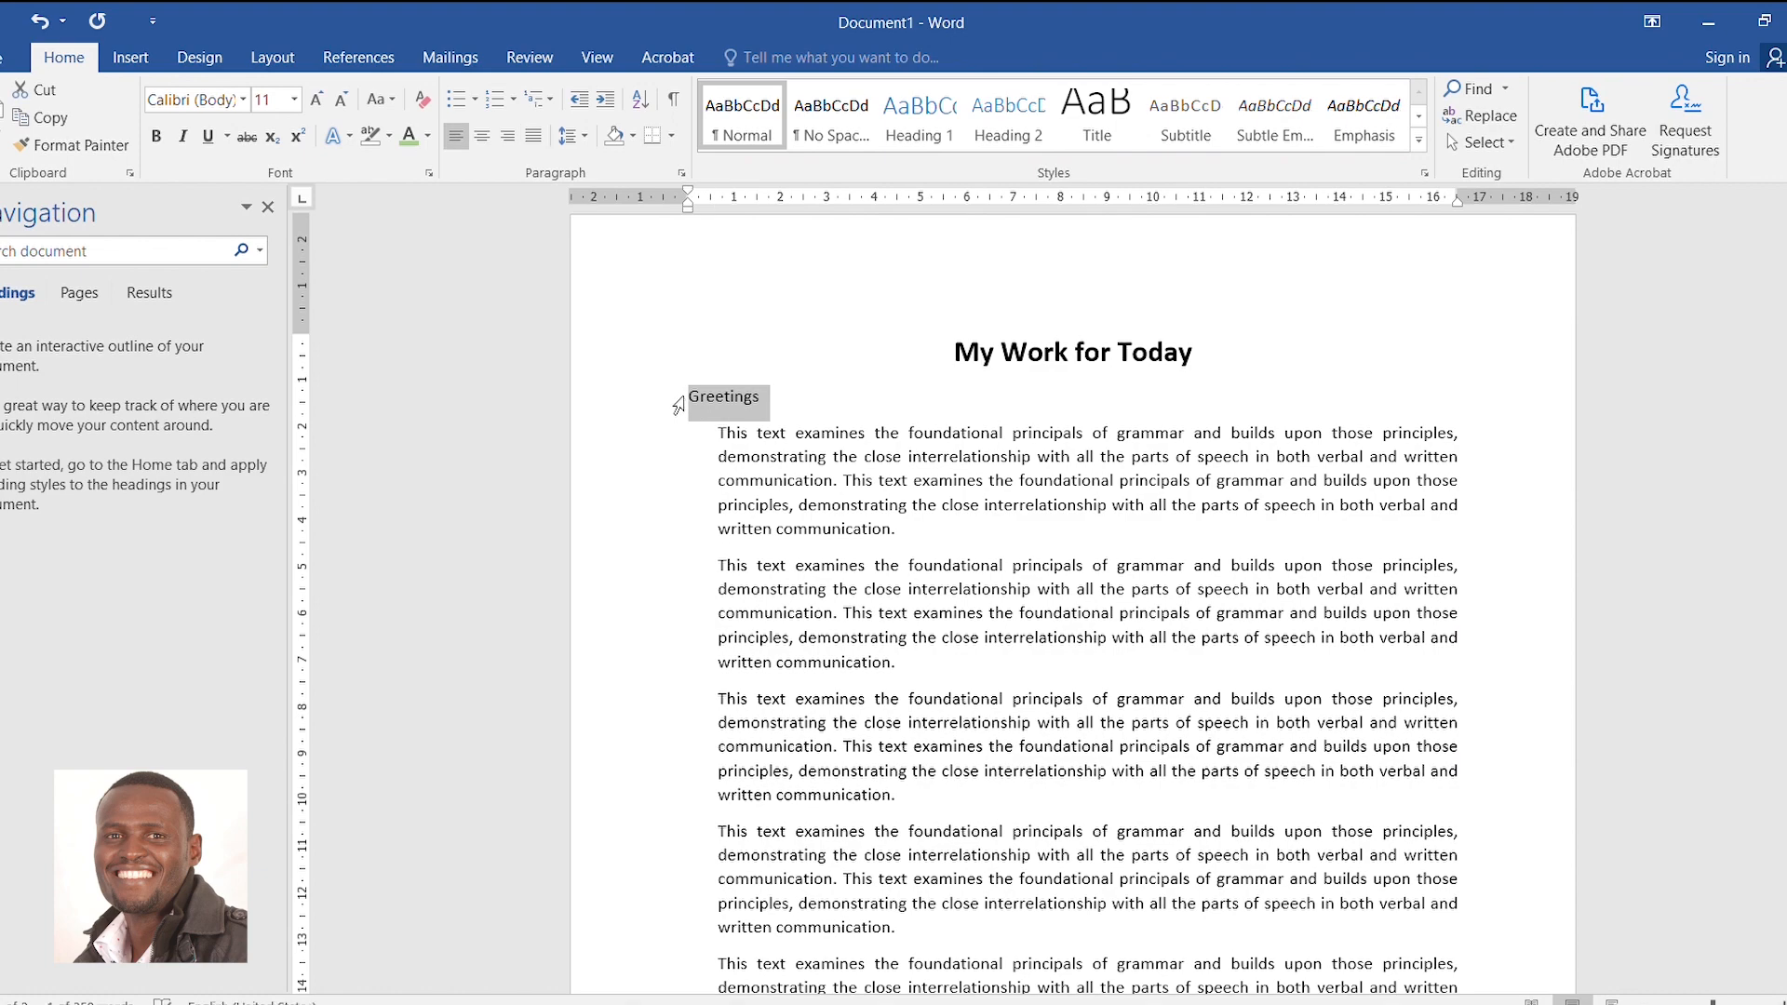
key("Delete")
scroll(797, 419, "down", 10)
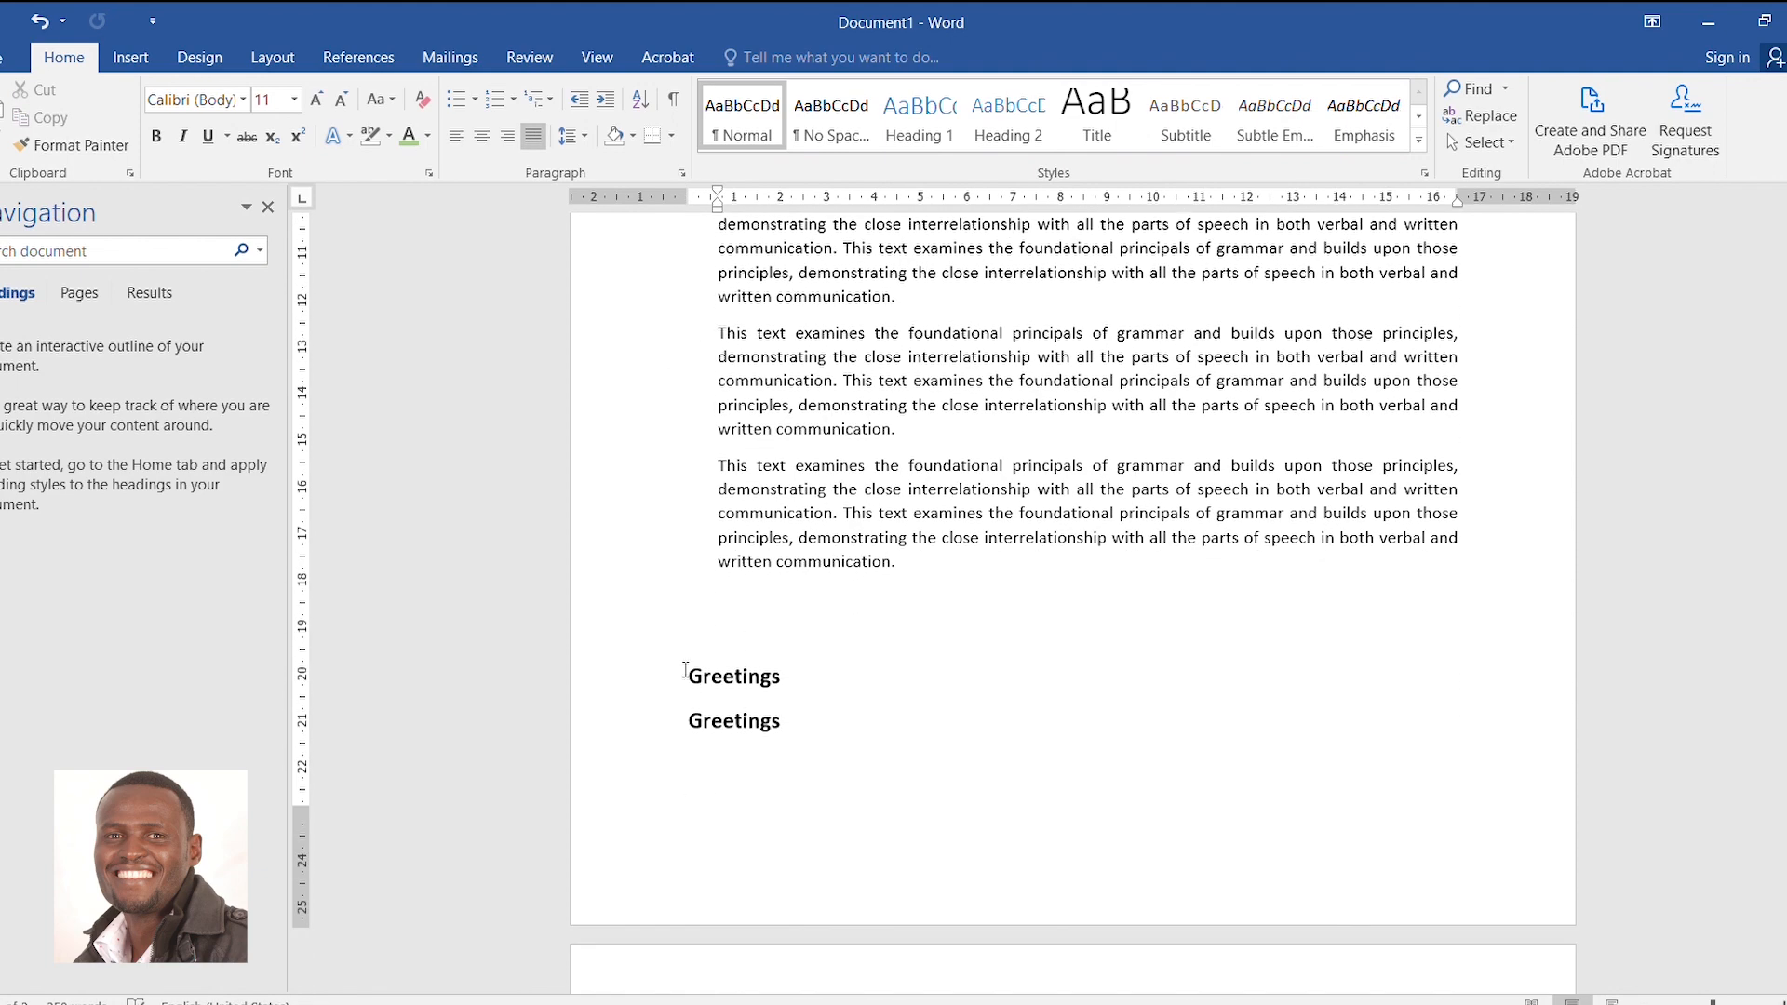
left_click_drag(685, 670, 855, 764)
key("ctrl+z")
key("ctrl+z")
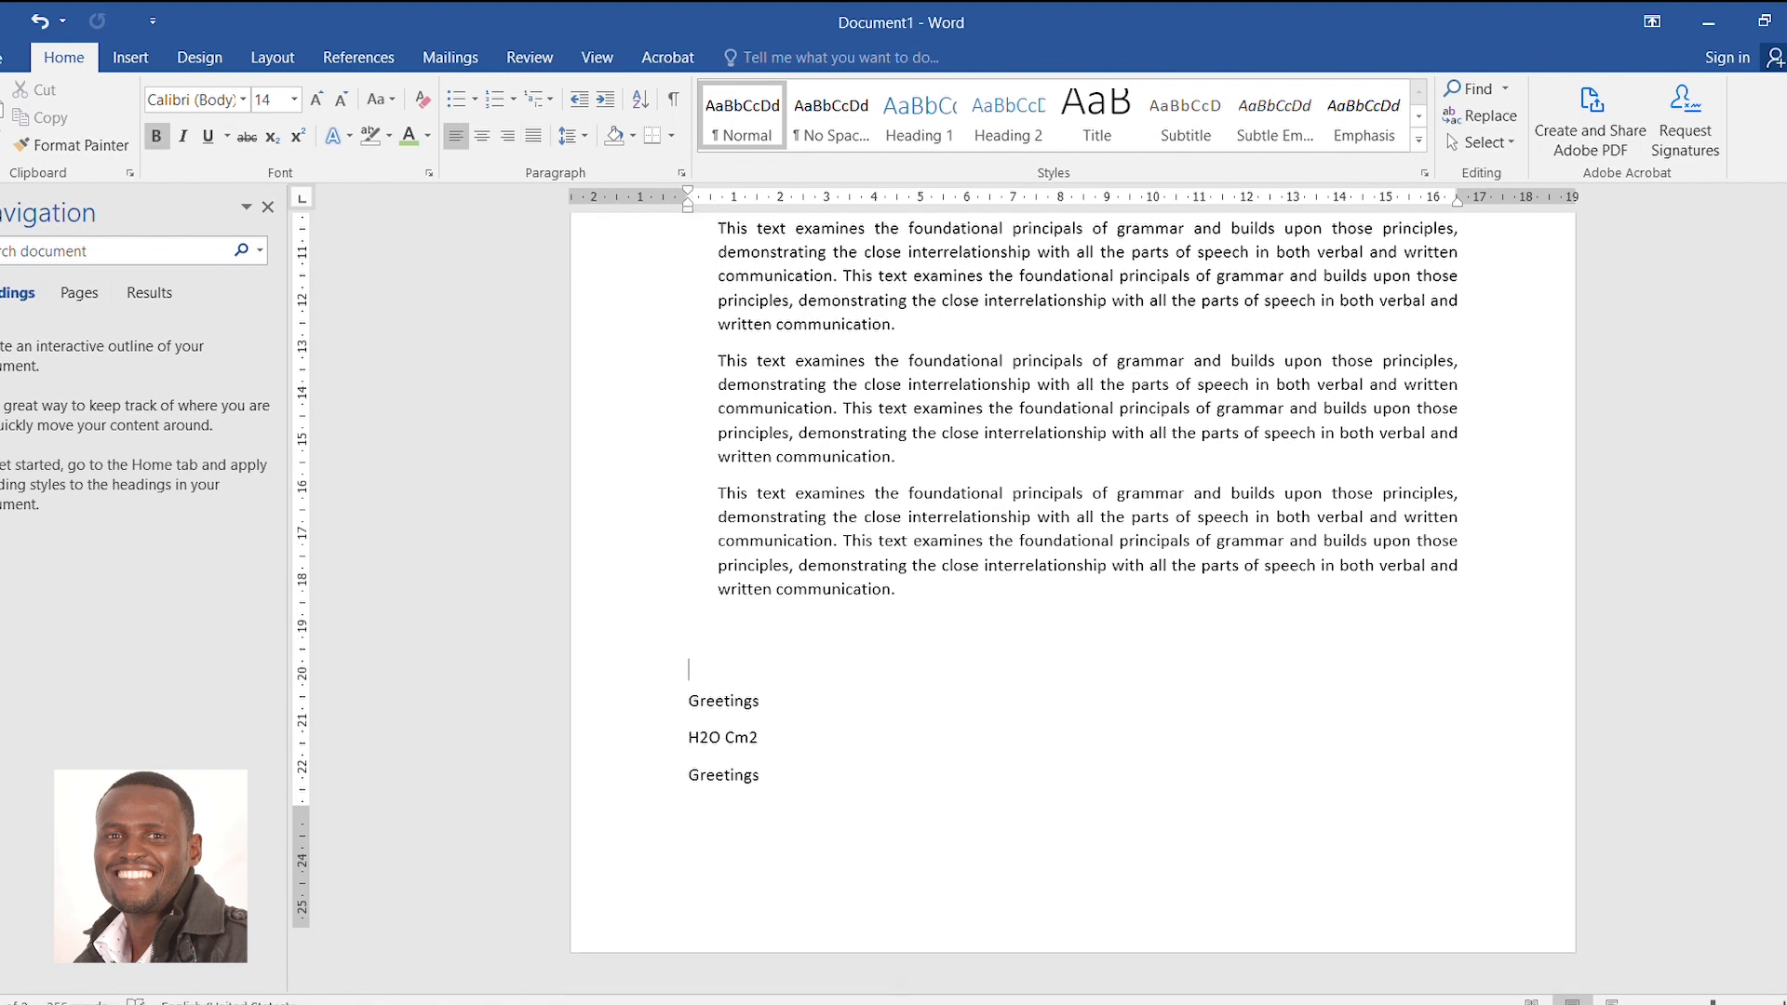
left_click_drag(770, 838, 654, 723)
key("Delete")
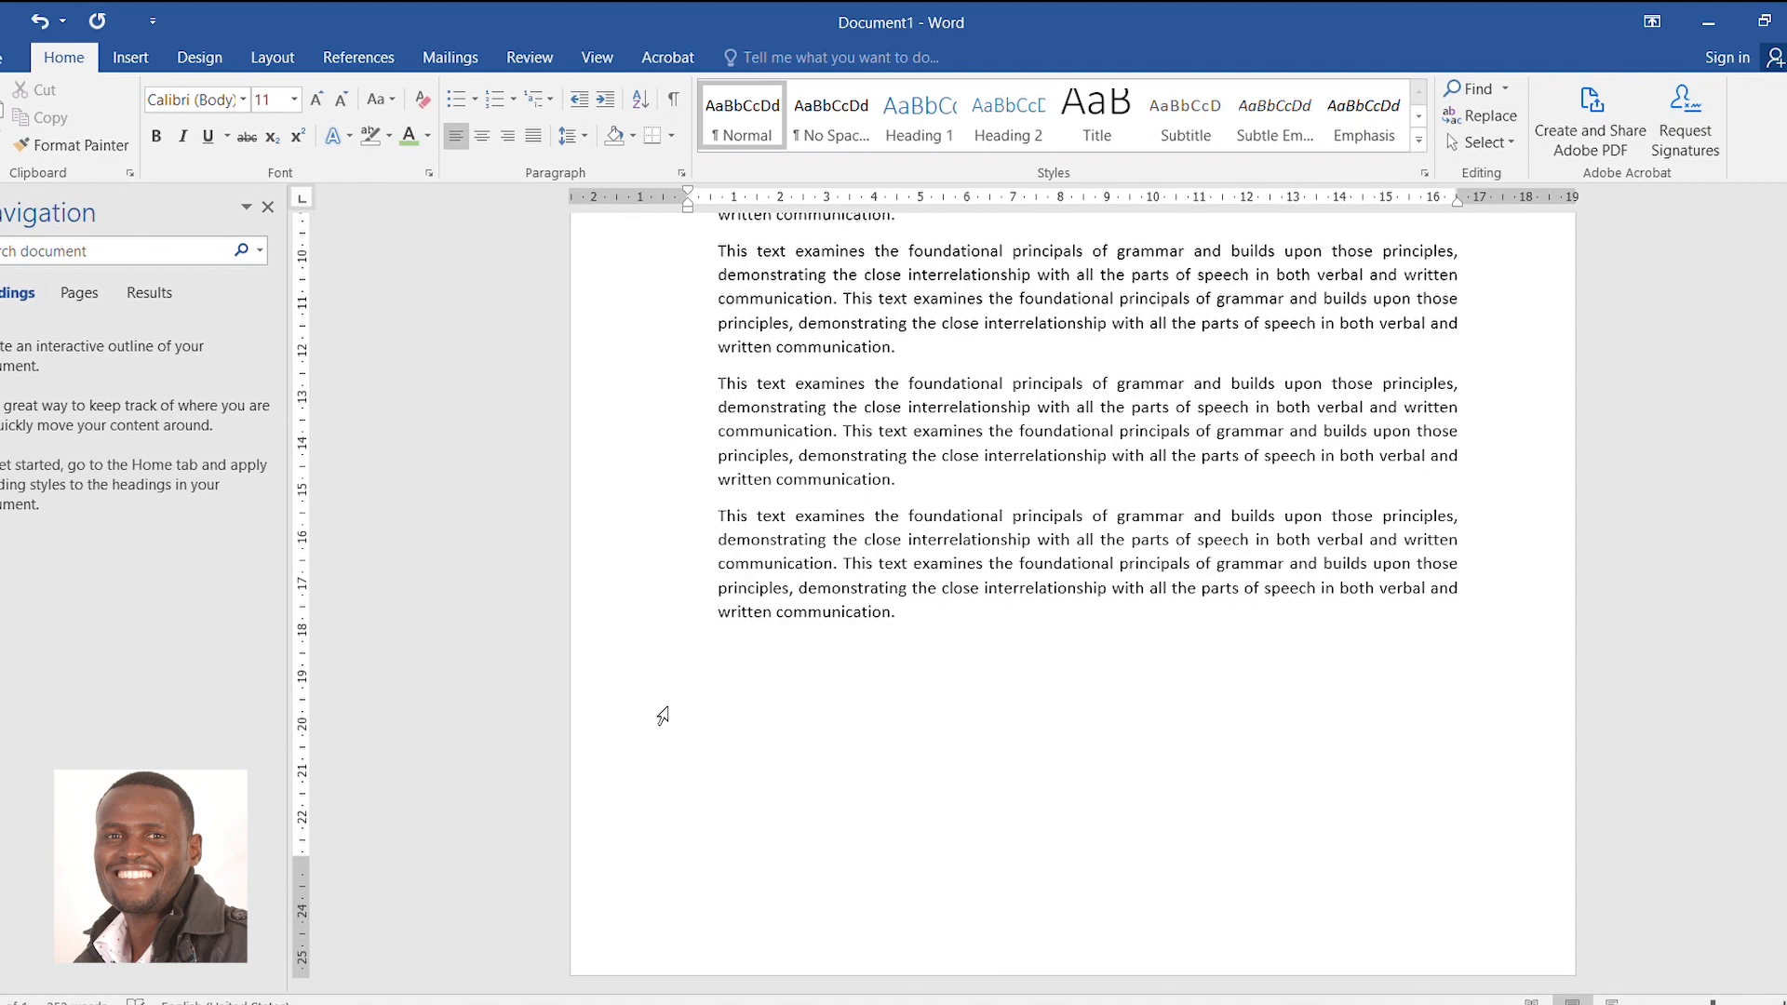
key("ctrl+j")
scroll(905, 447, "up", 5)
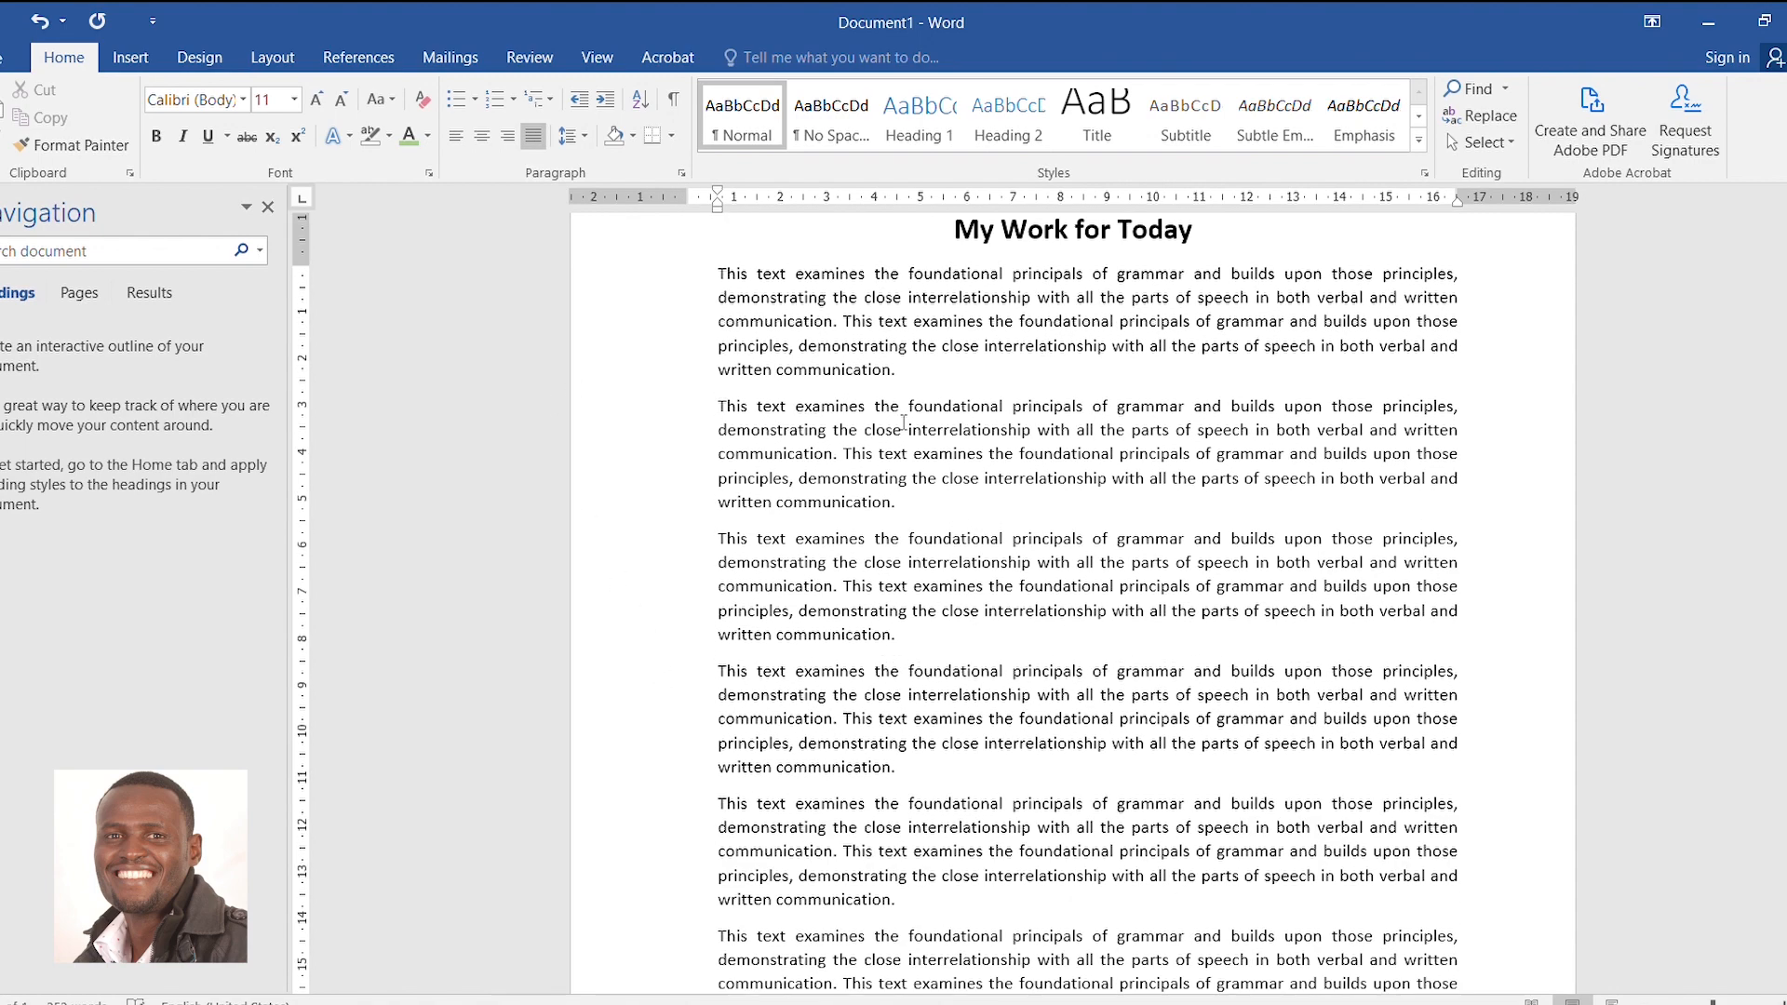
scroll(904, 421, "up", 1)
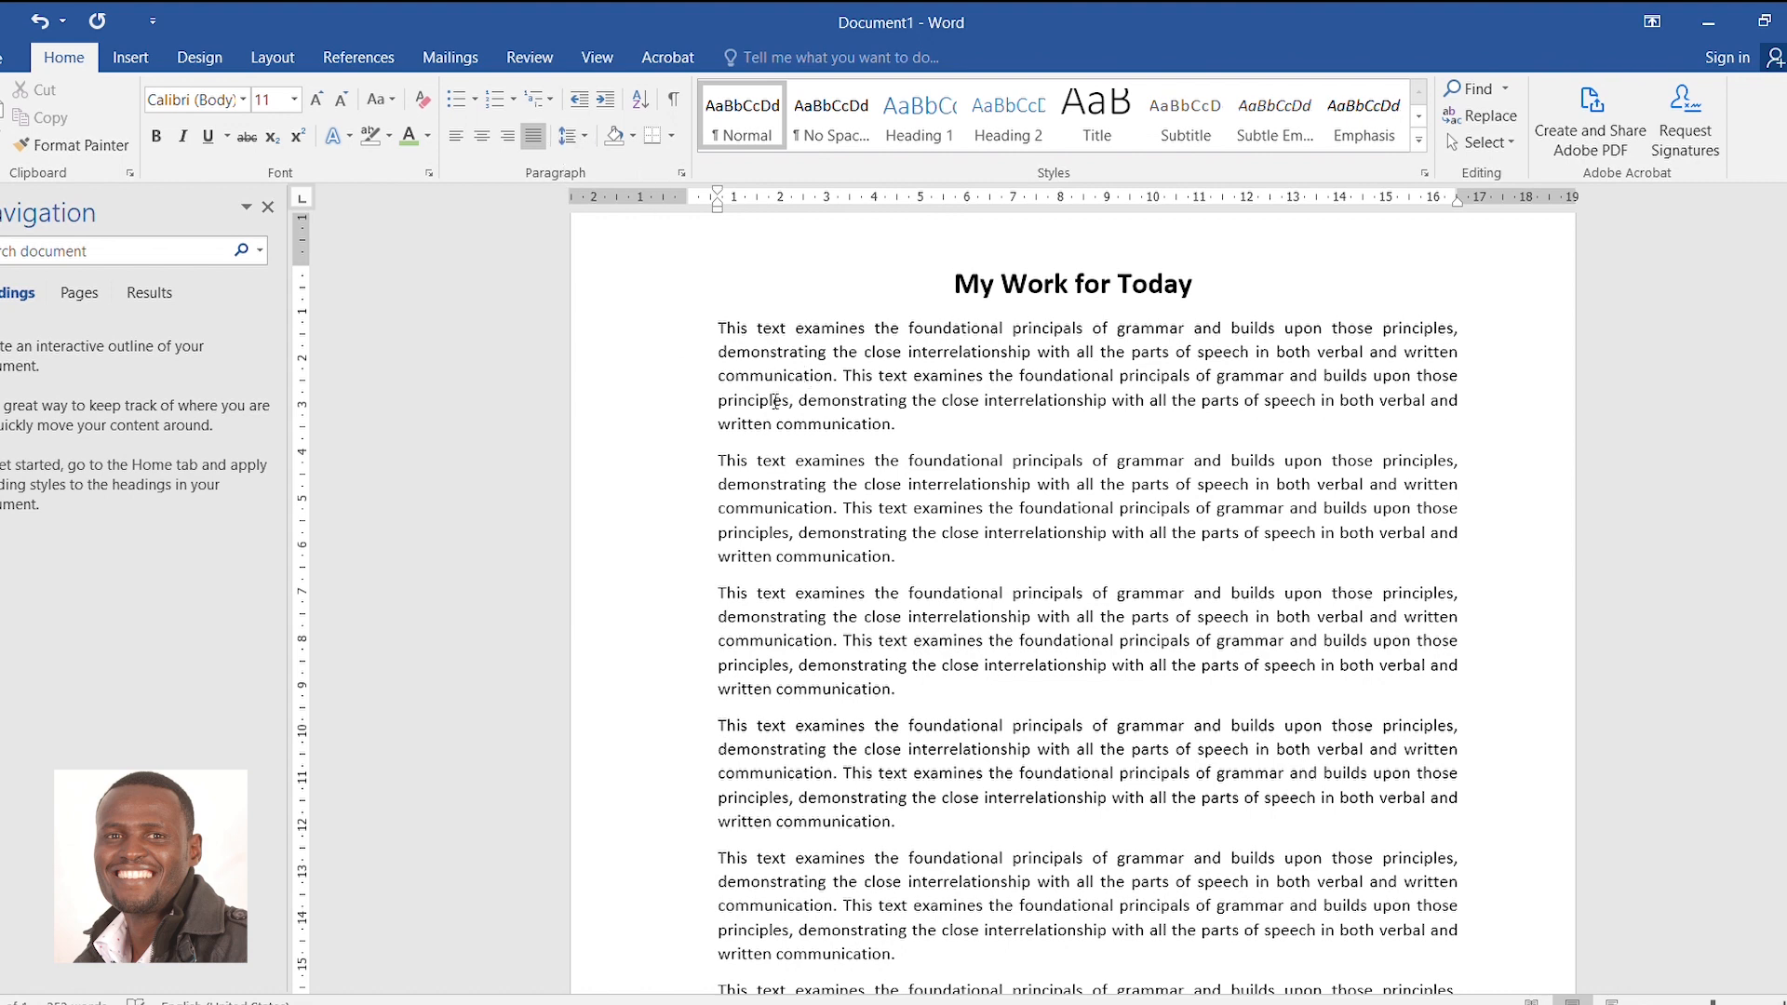
Try line spacings of 3.0, 2.5 and 2.0 on the first two body paragraphs and restore their original spacing
left_click_drag(708, 329, 959, 555)
left_click(580, 138)
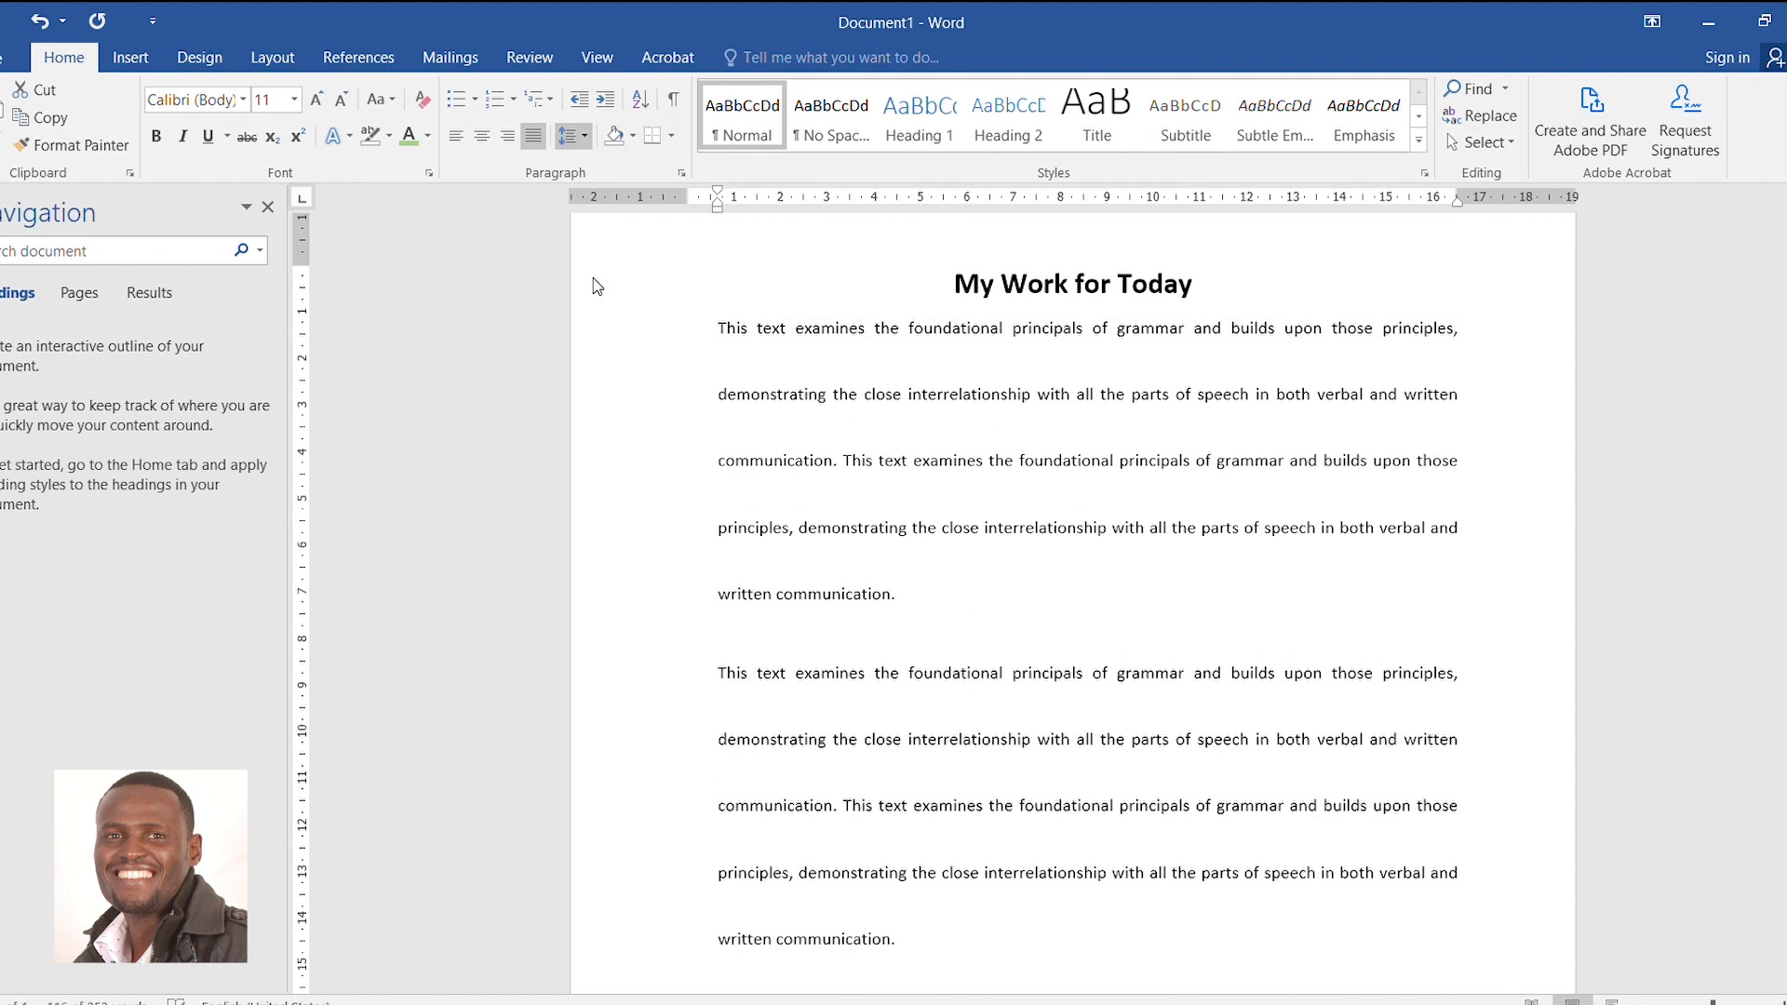
key("ctrl+z")
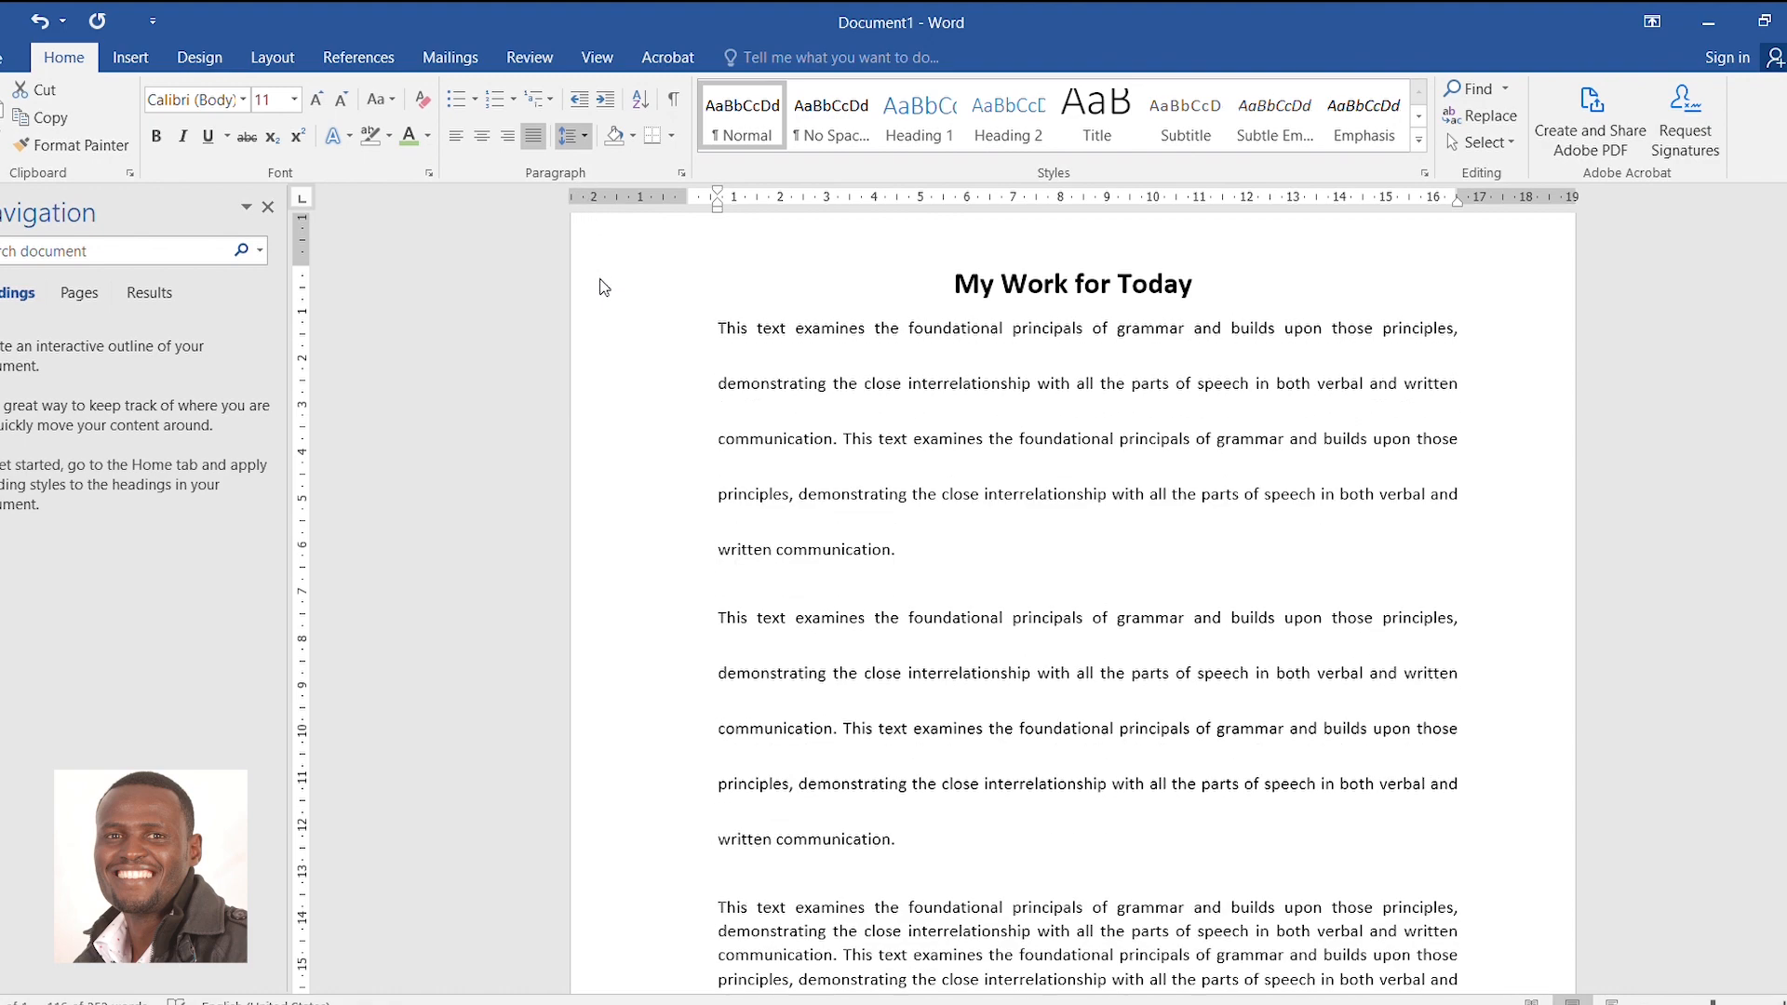
key("ctrl+1")
key("ctrl+5")
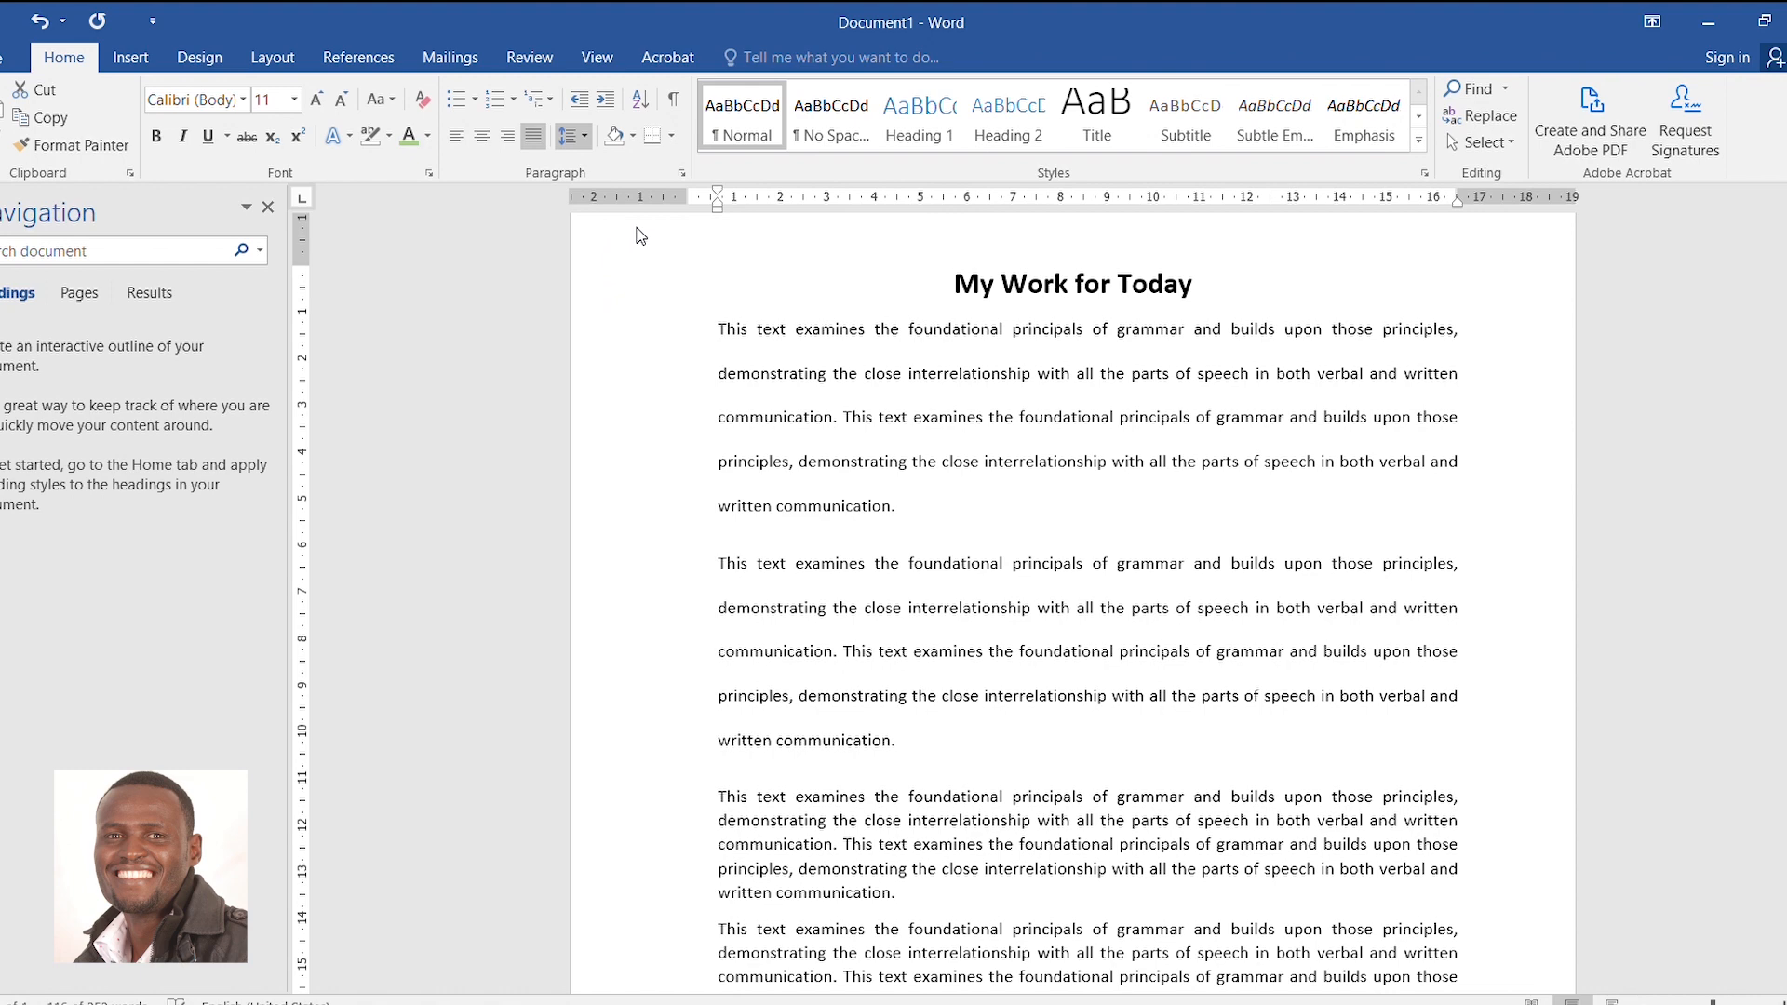
key("ctrl+z")
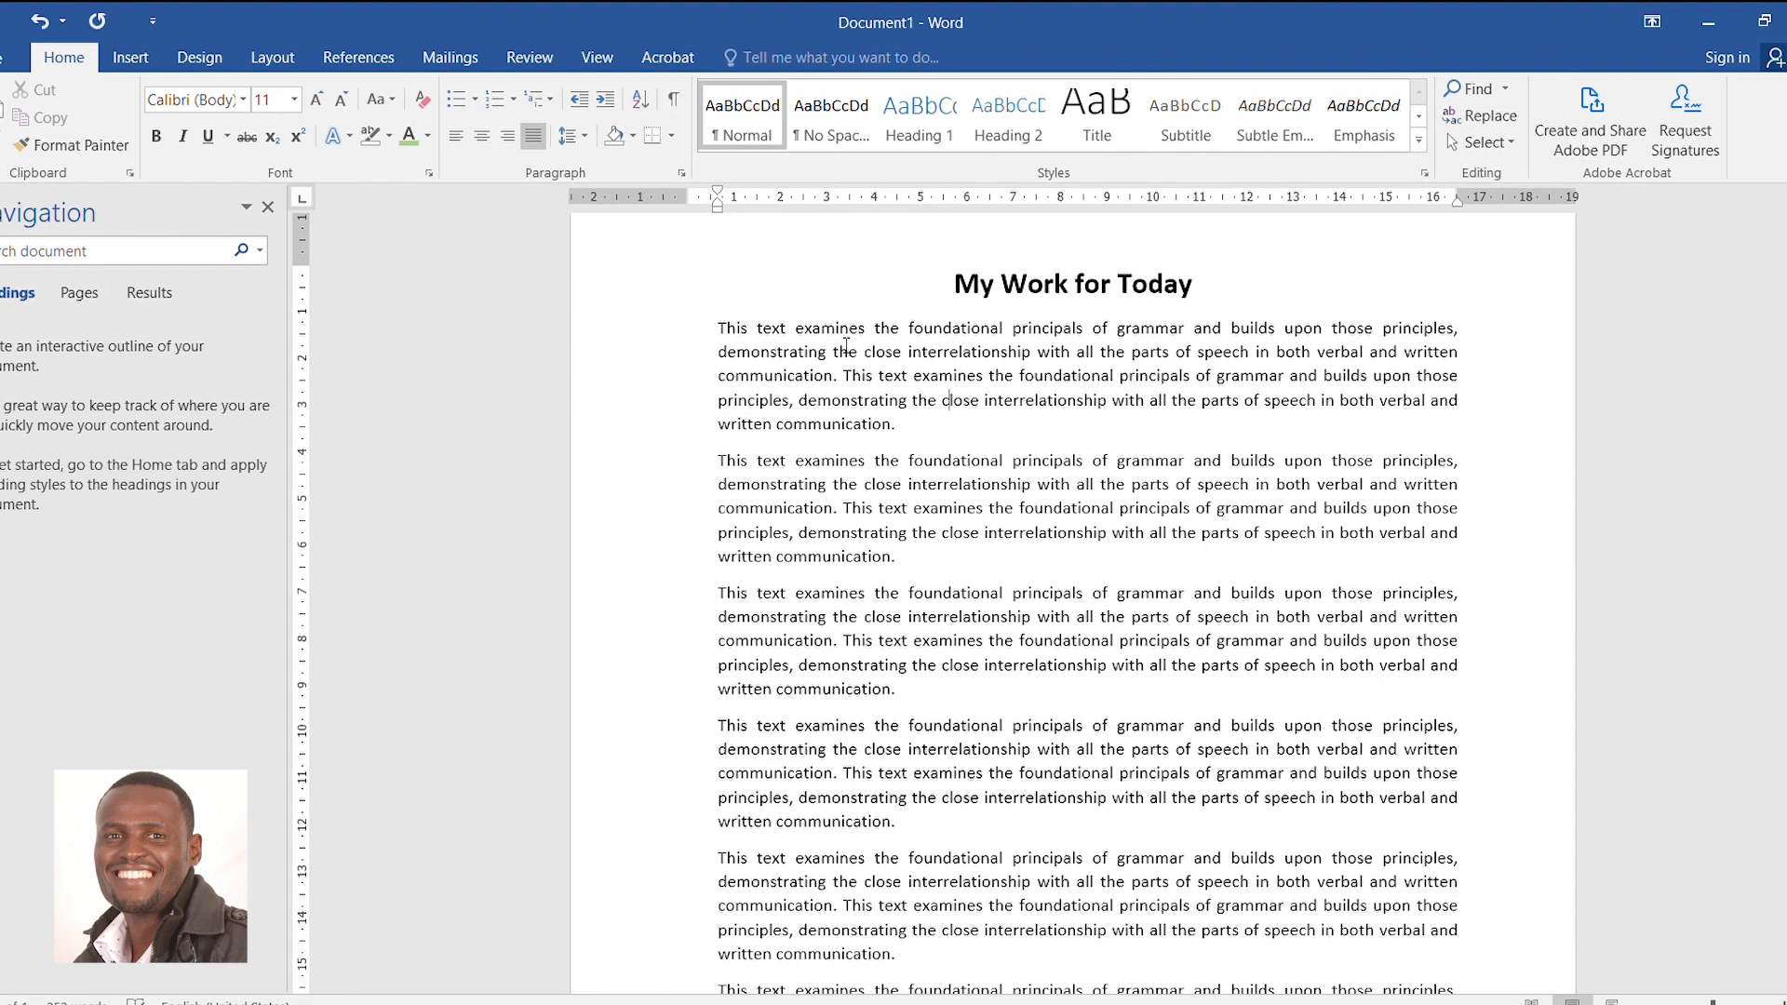
Try dark gold shading on the first body paragraph and remove it
left_click(902, 510)
left_click(631, 134)
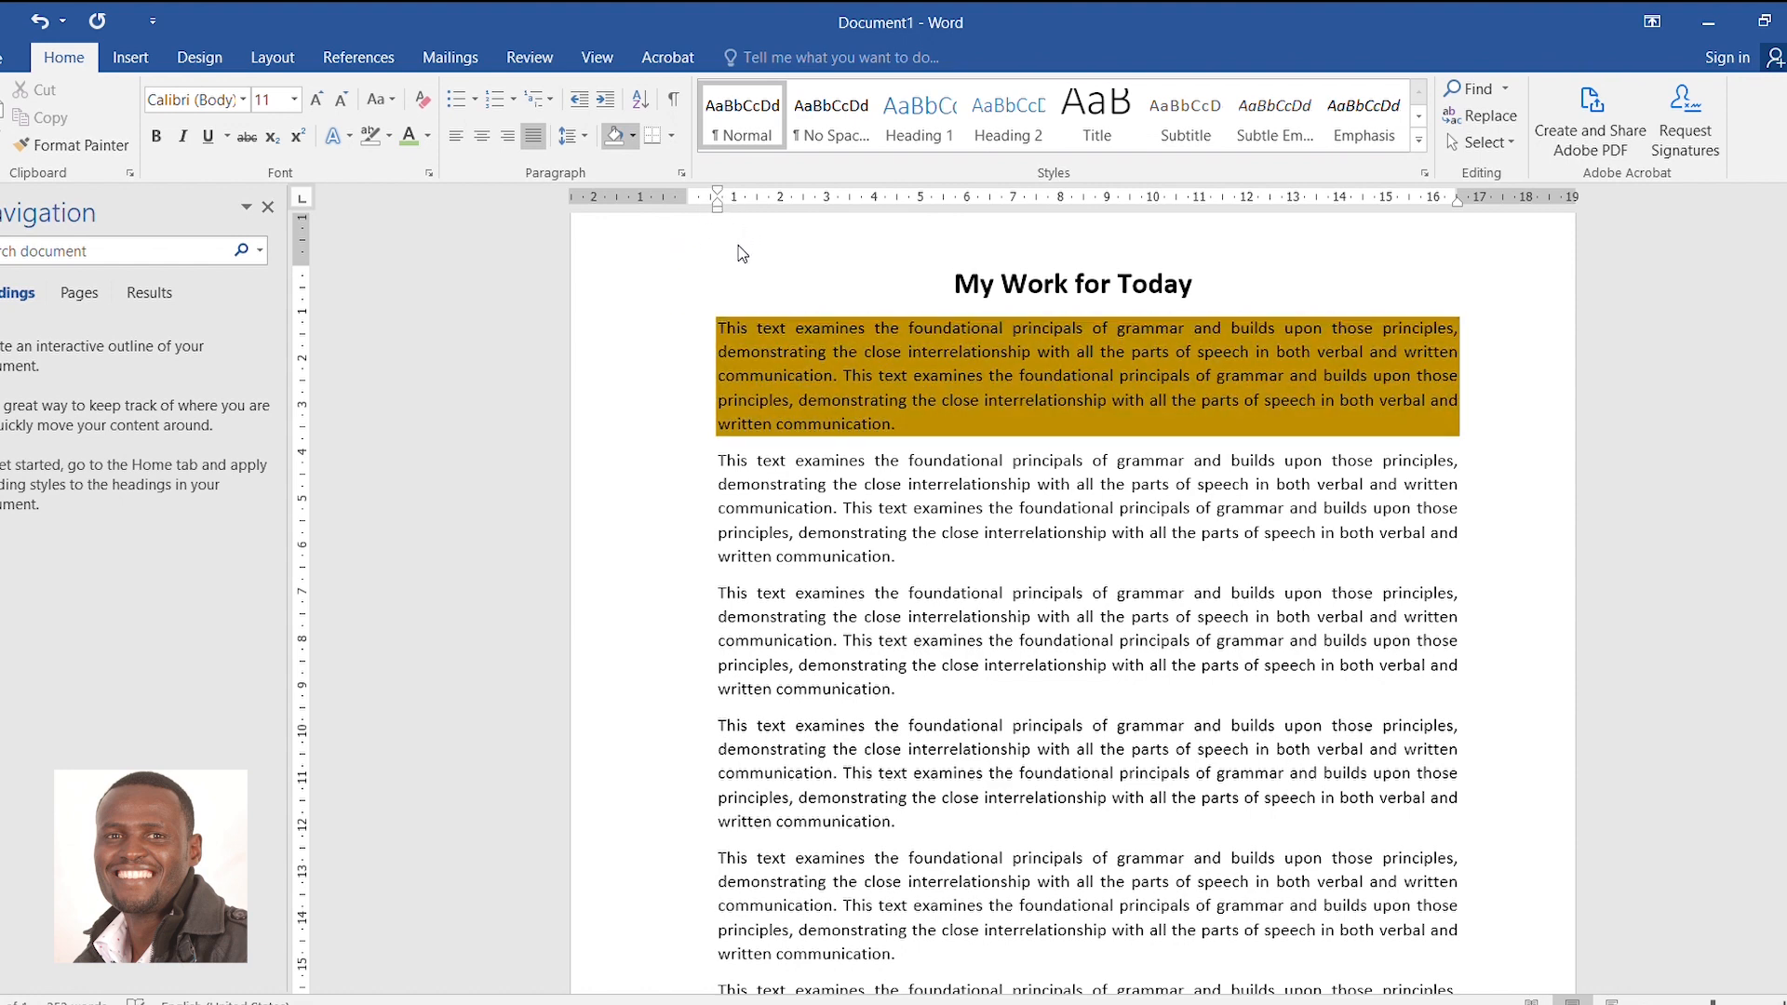
left_click(1084, 391)
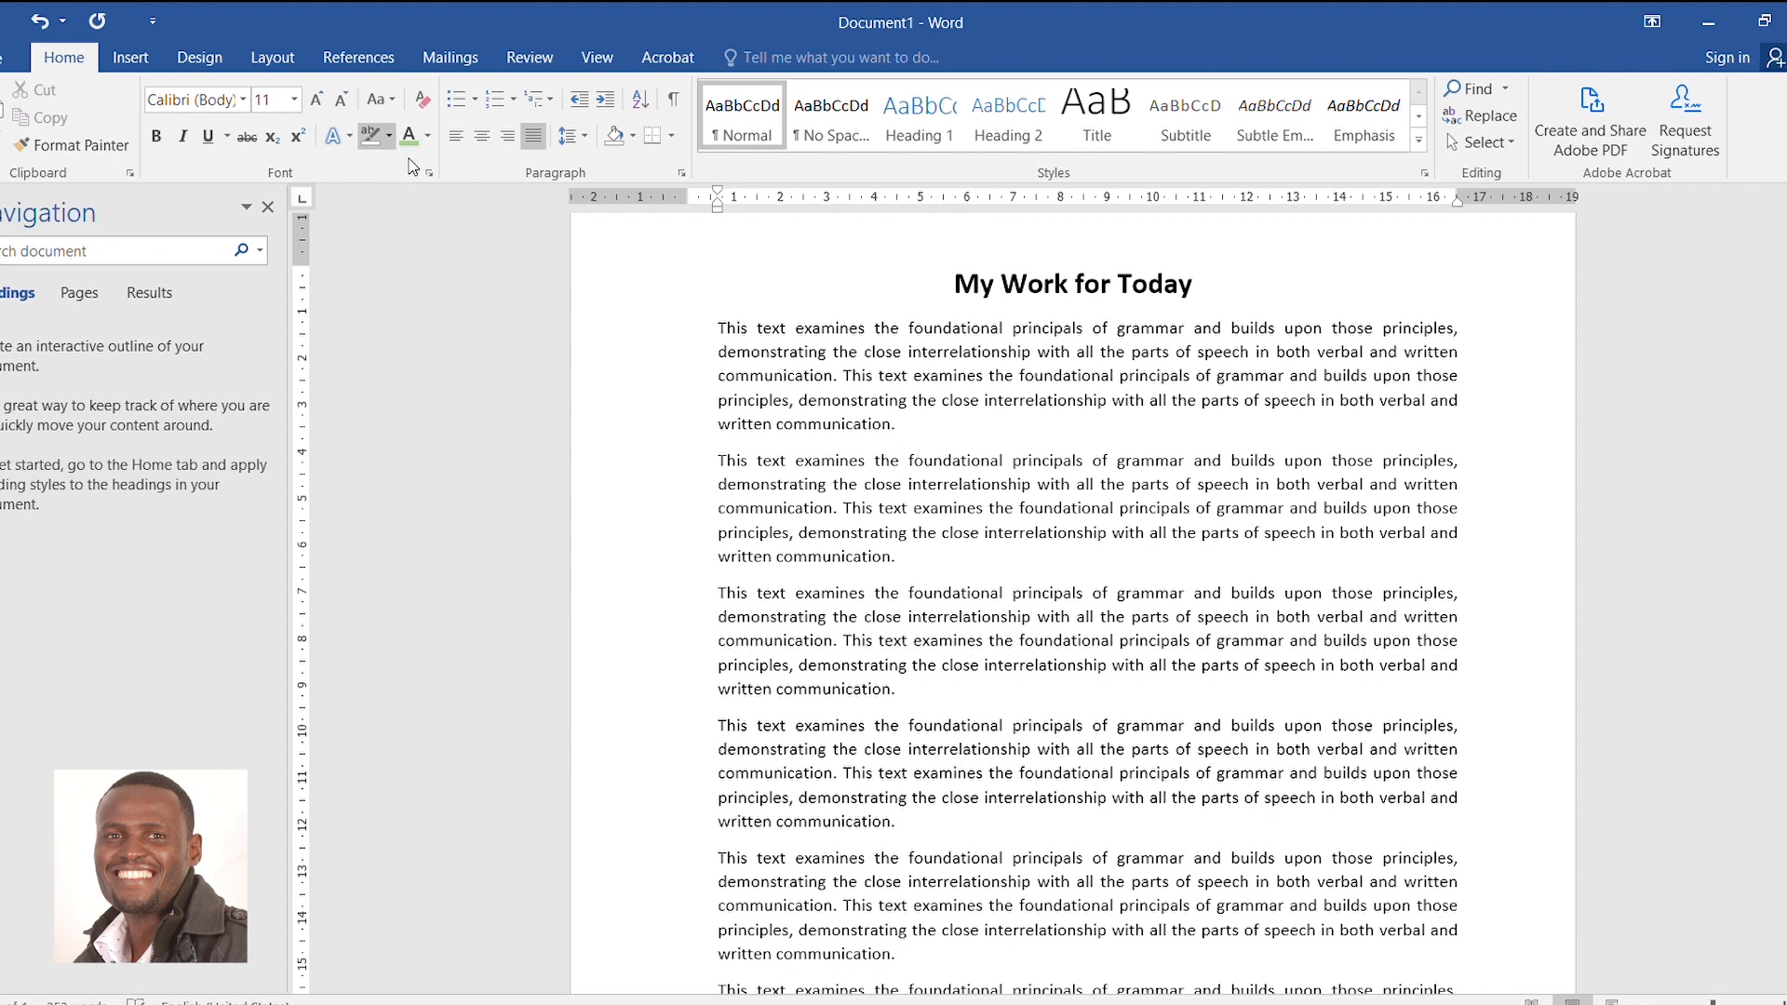
Highlight the first word "This" of the first body paragraph in red and remove the highlight
left_click_drag(718, 326, 747, 328)
left_click(377, 135)
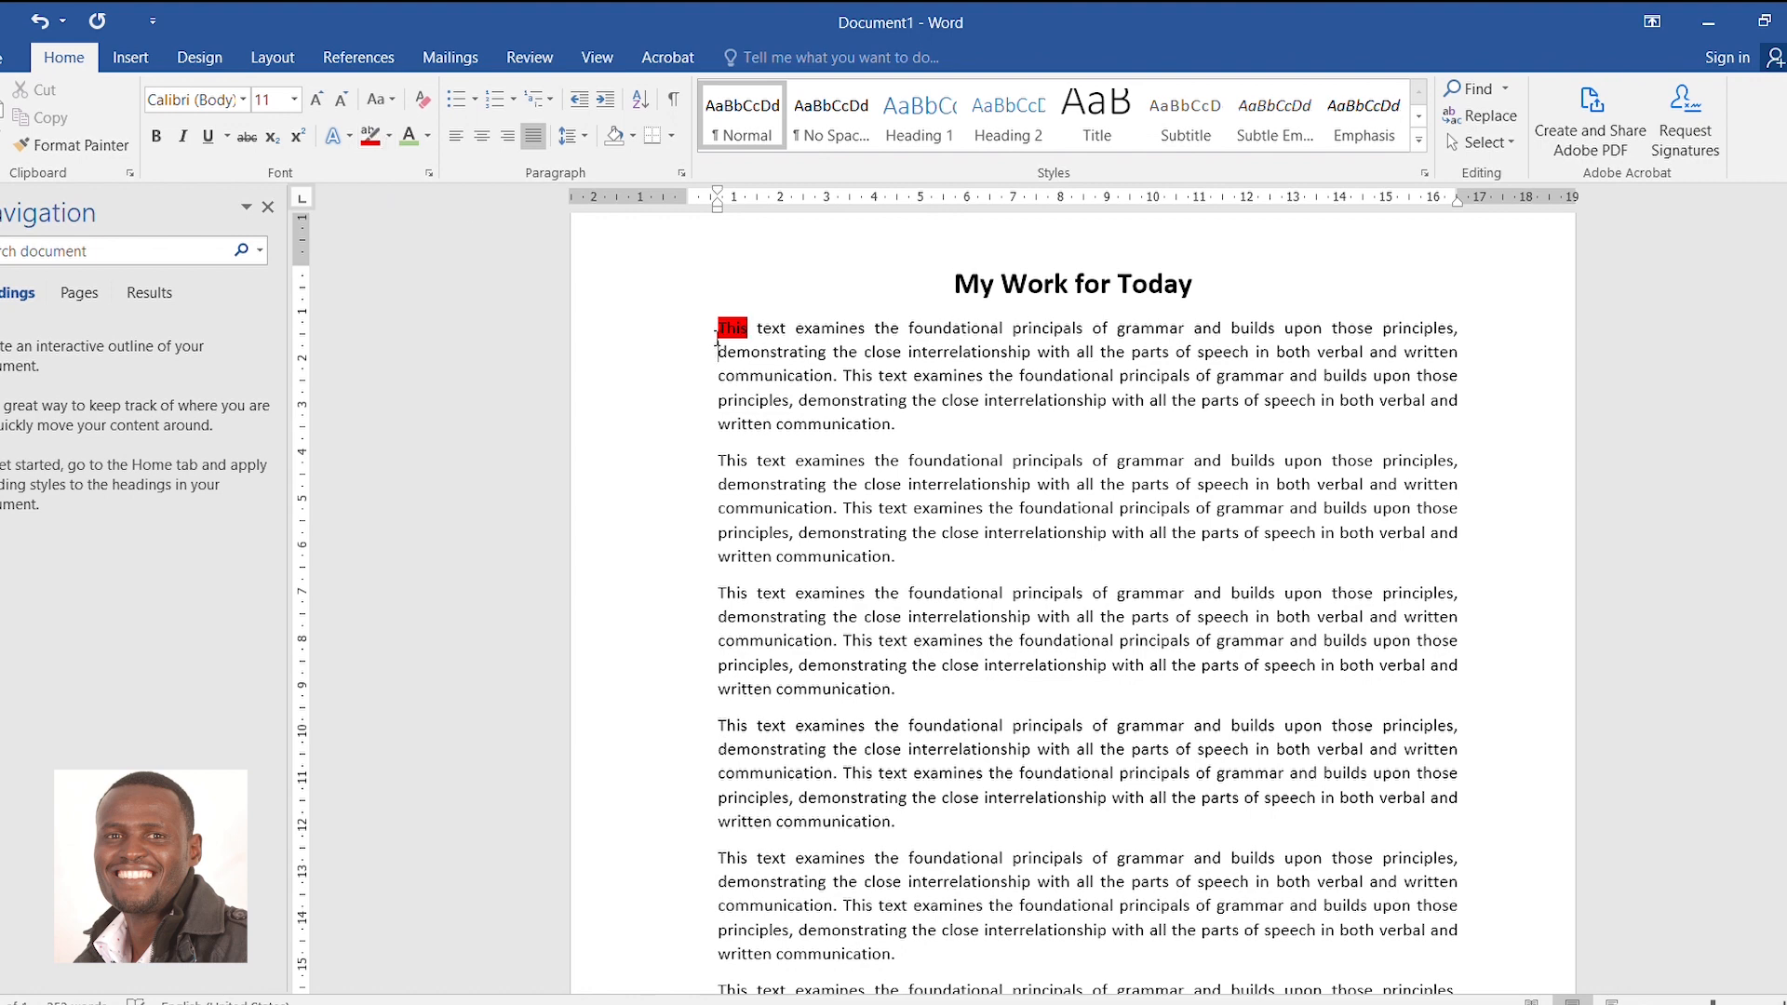
double_click(733, 328)
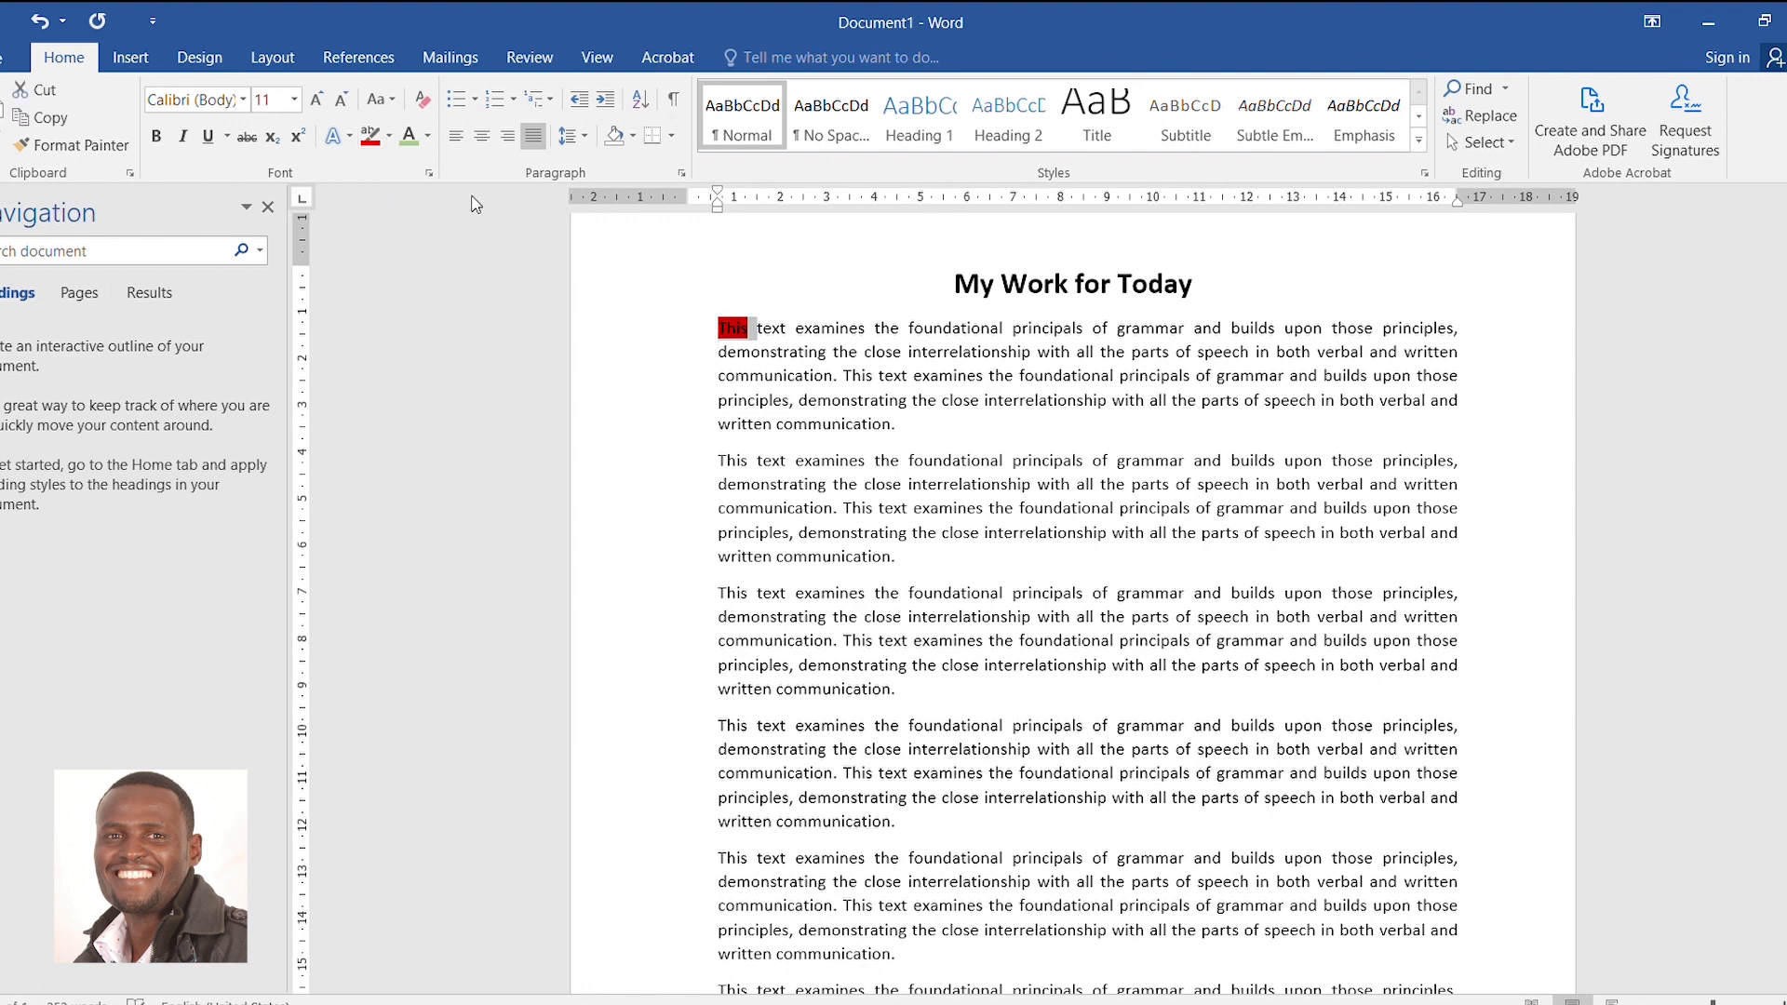
left_click(370, 136)
left_click(912, 291)
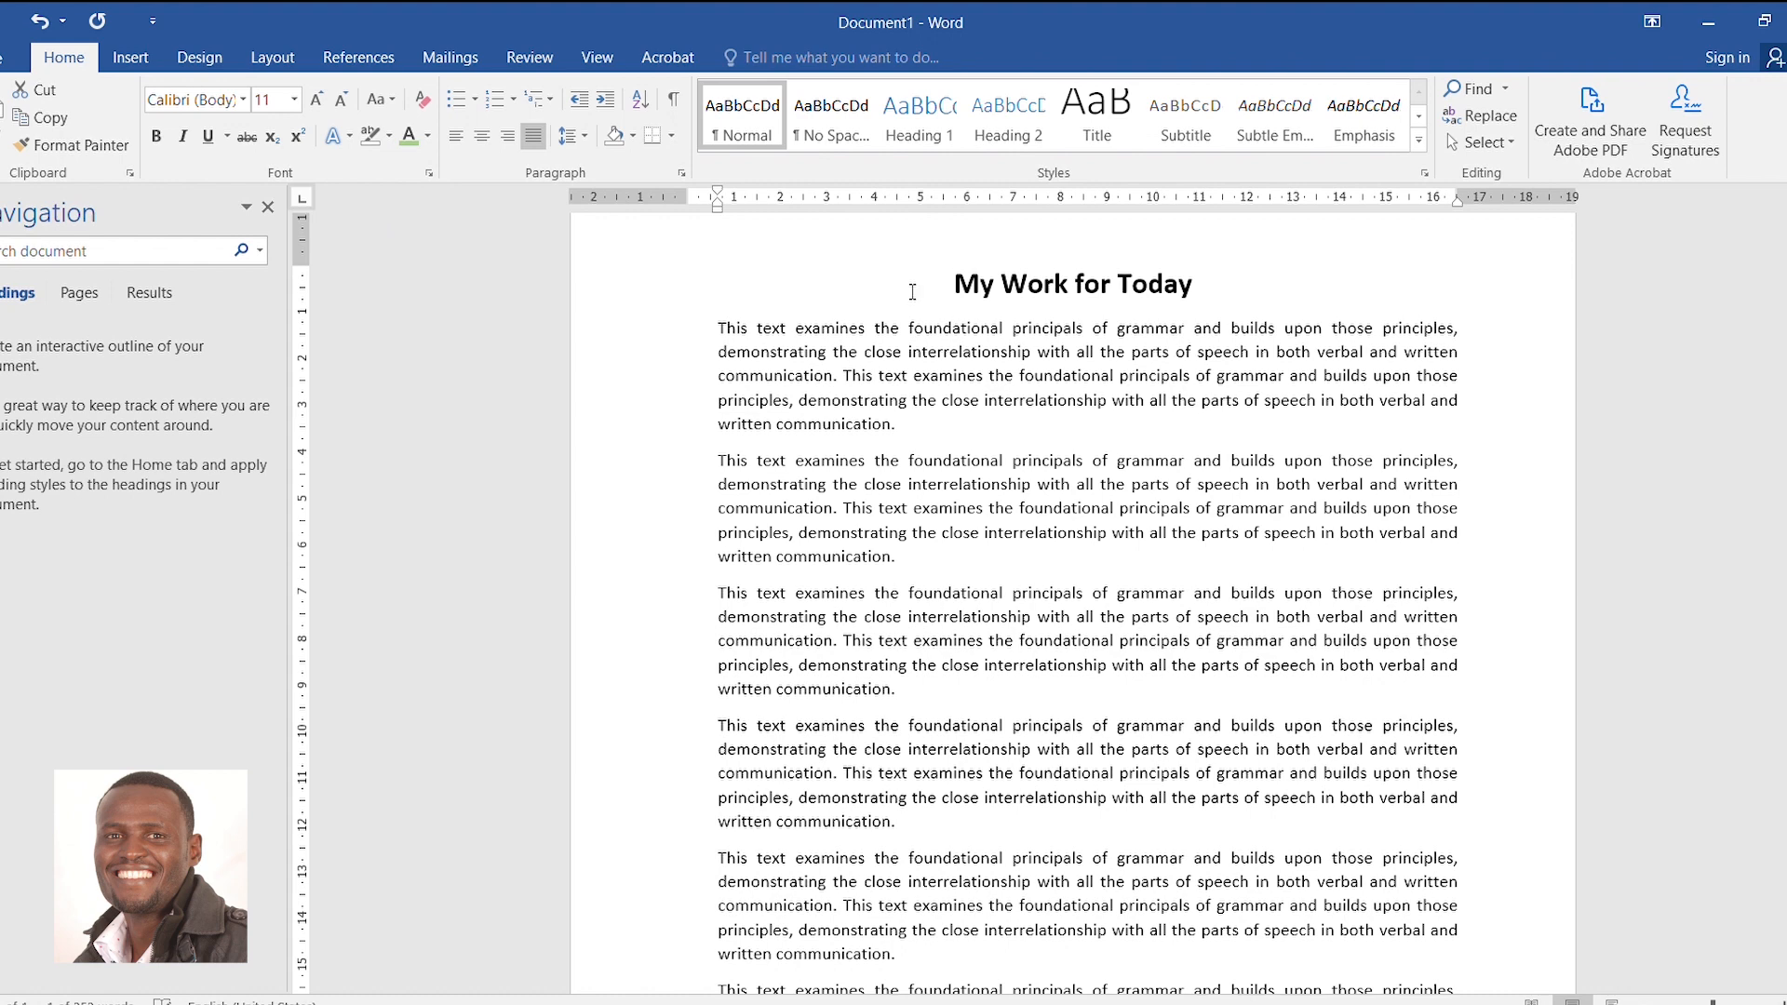
Try light orange, green, yellow and blue shading on the first four body paragraphs respectively, and clear all the shading
left_click(1242, 357)
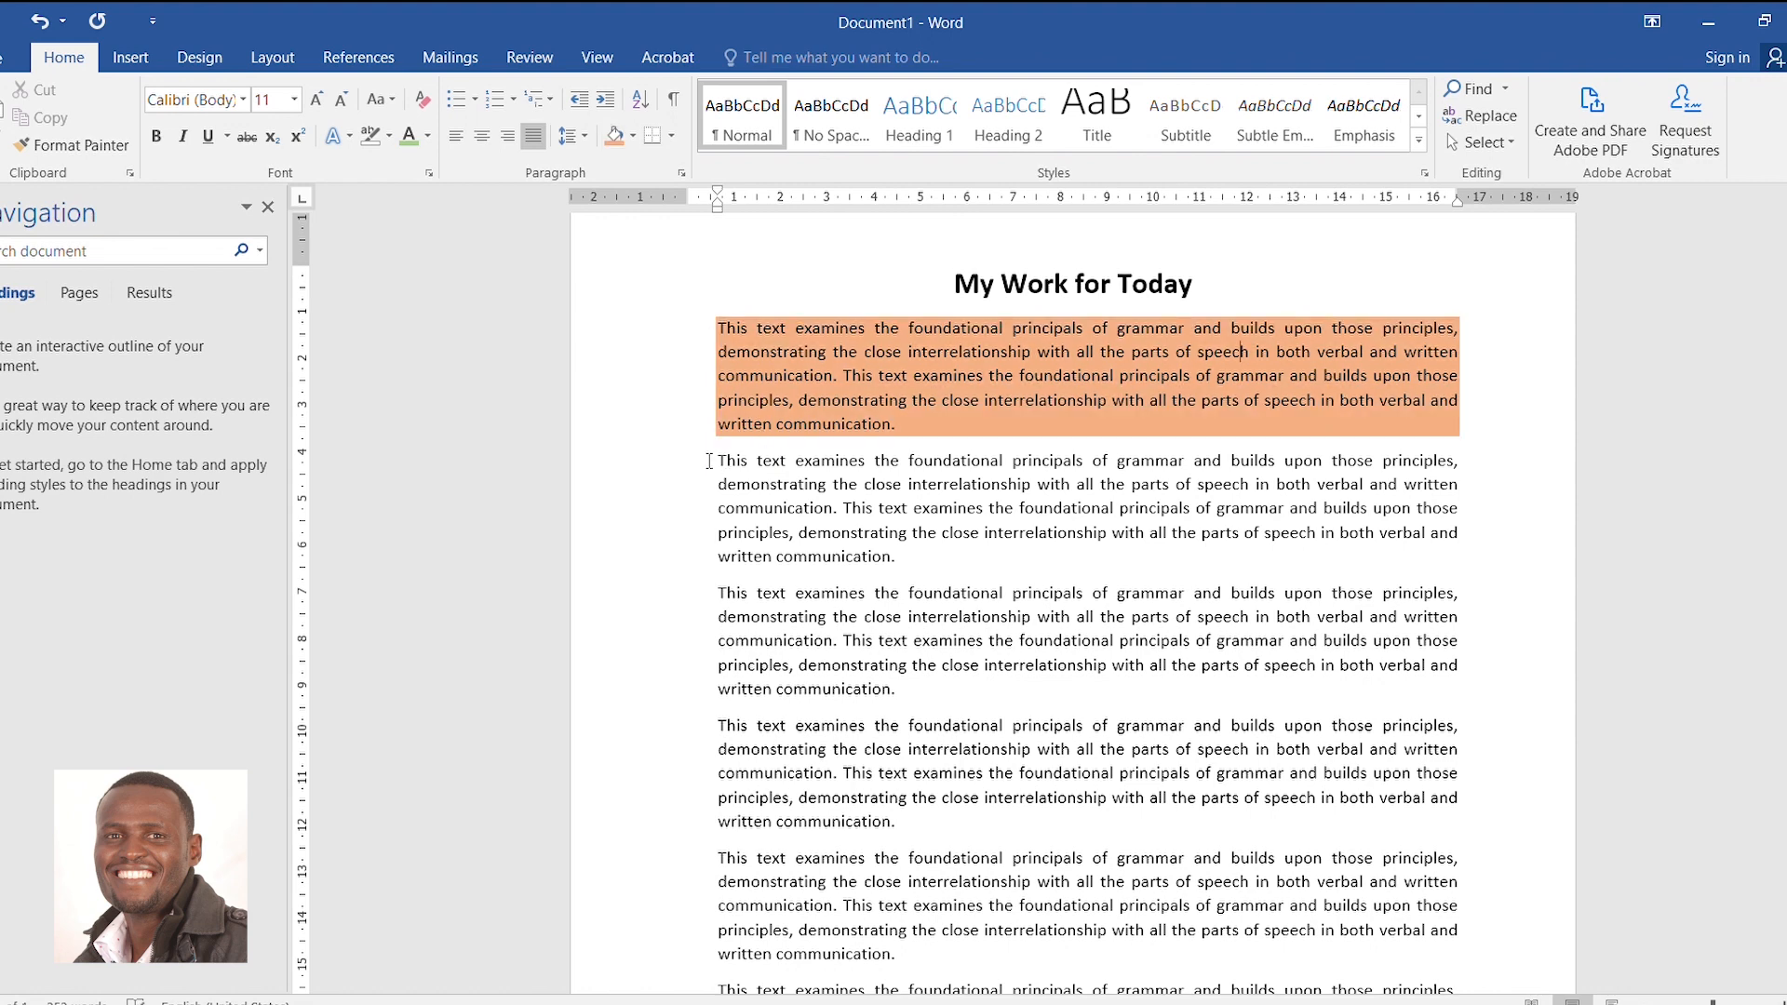
left_click_drag(709, 460, 945, 563)
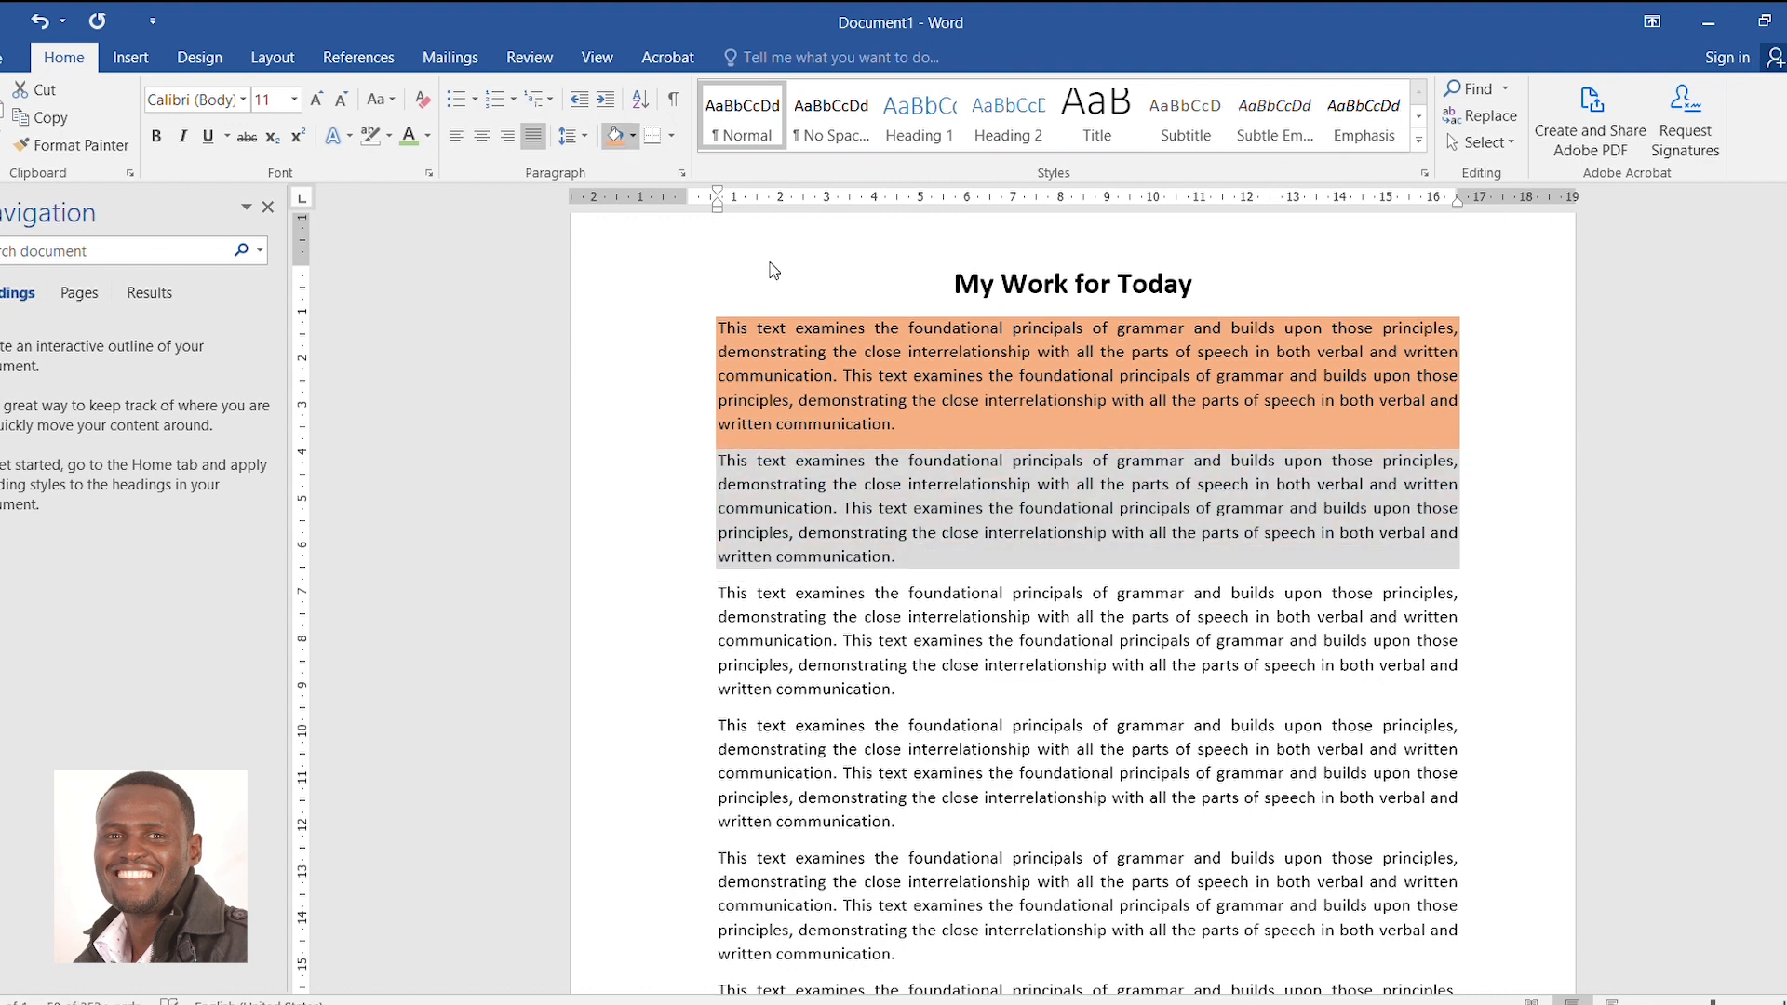
left_click(856, 624)
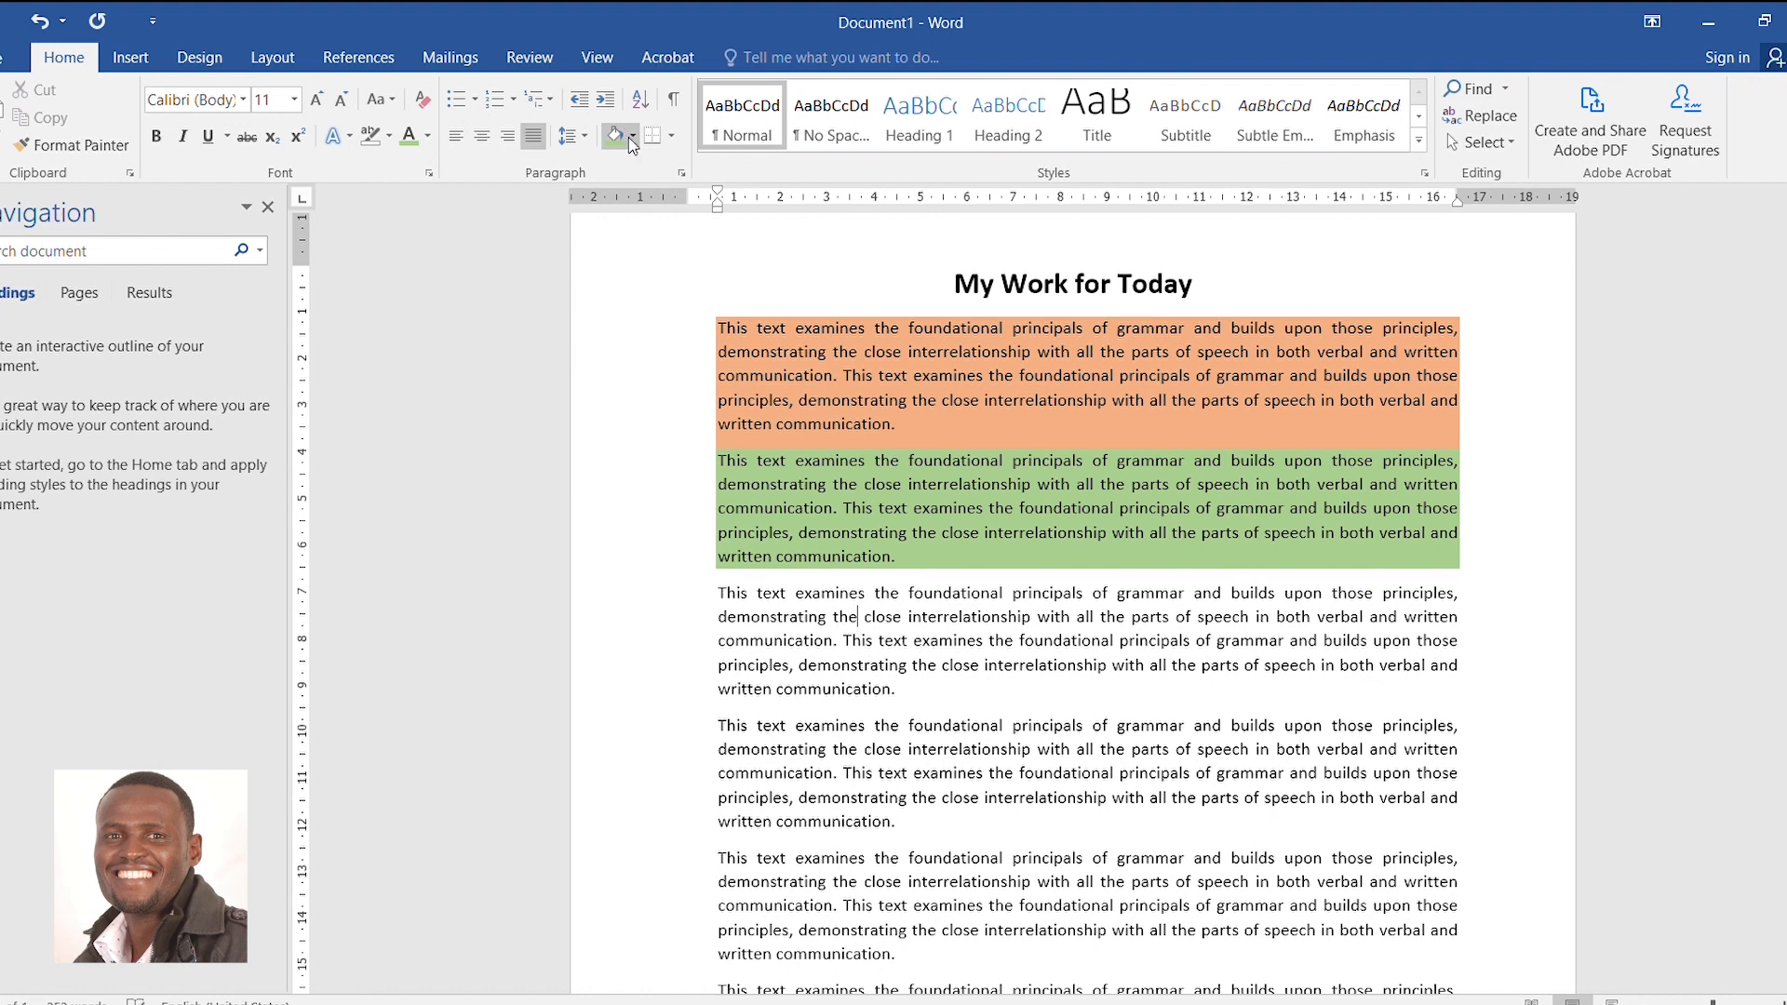
left_click(614, 135)
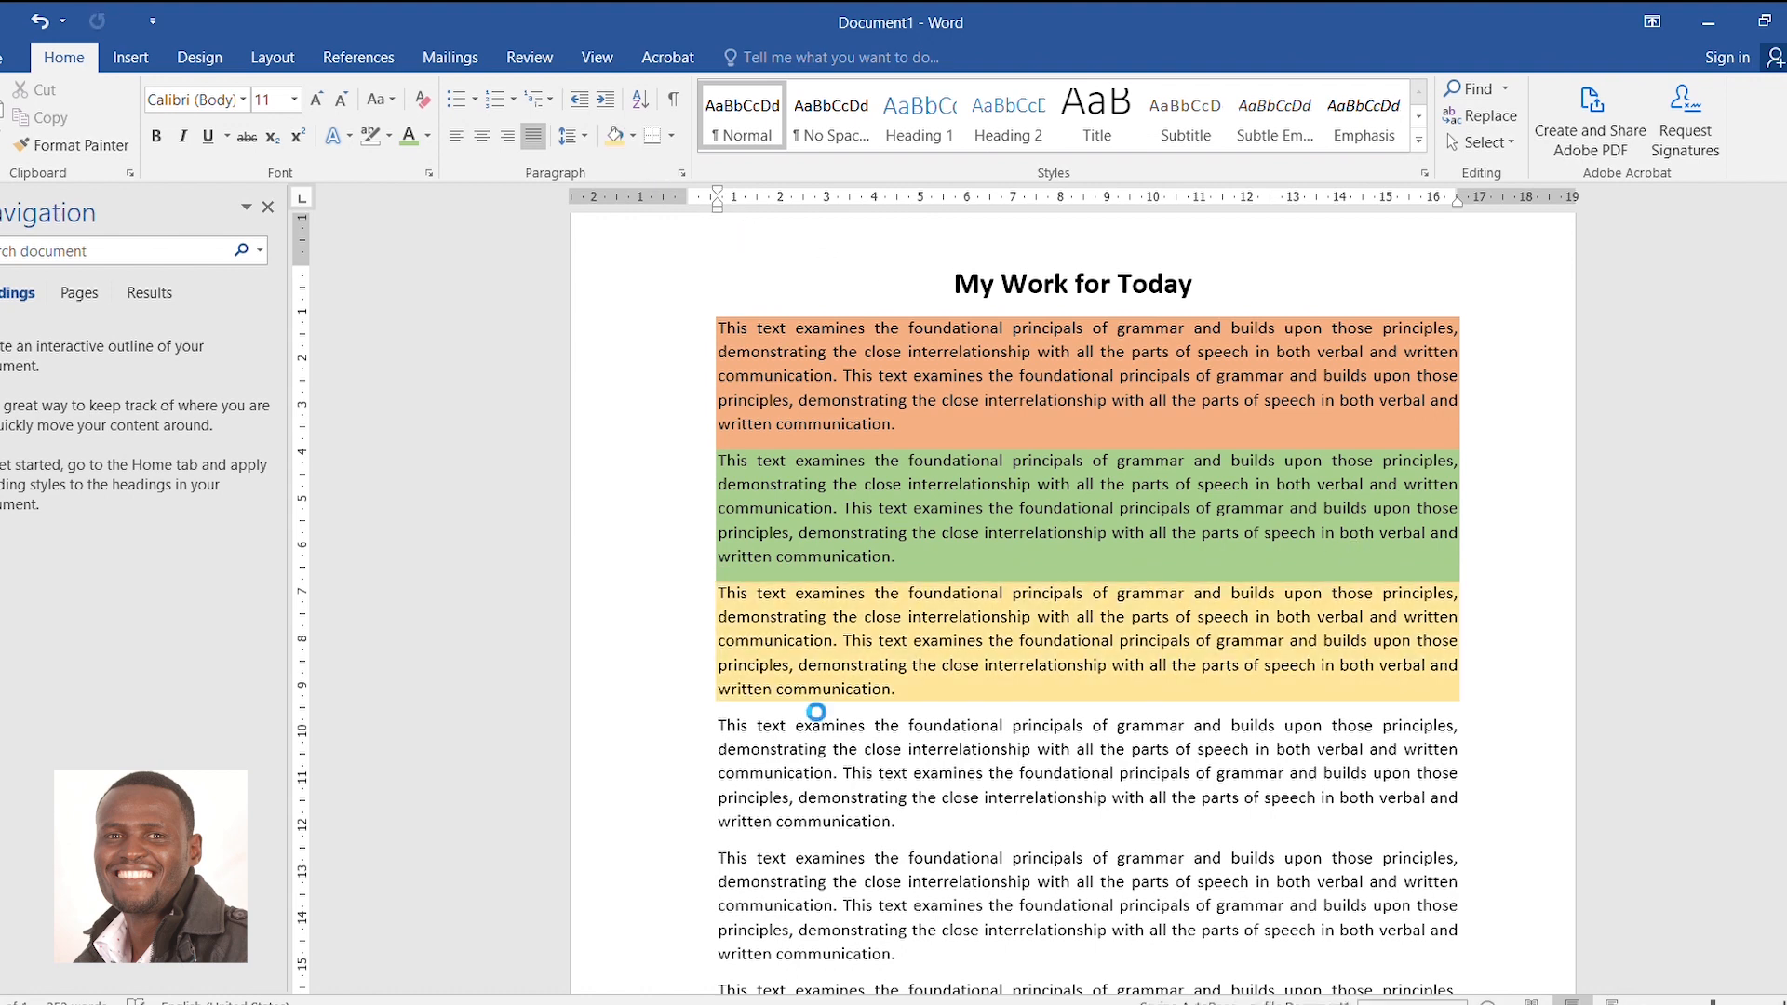
left_click(614, 135)
left_click(685, 233)
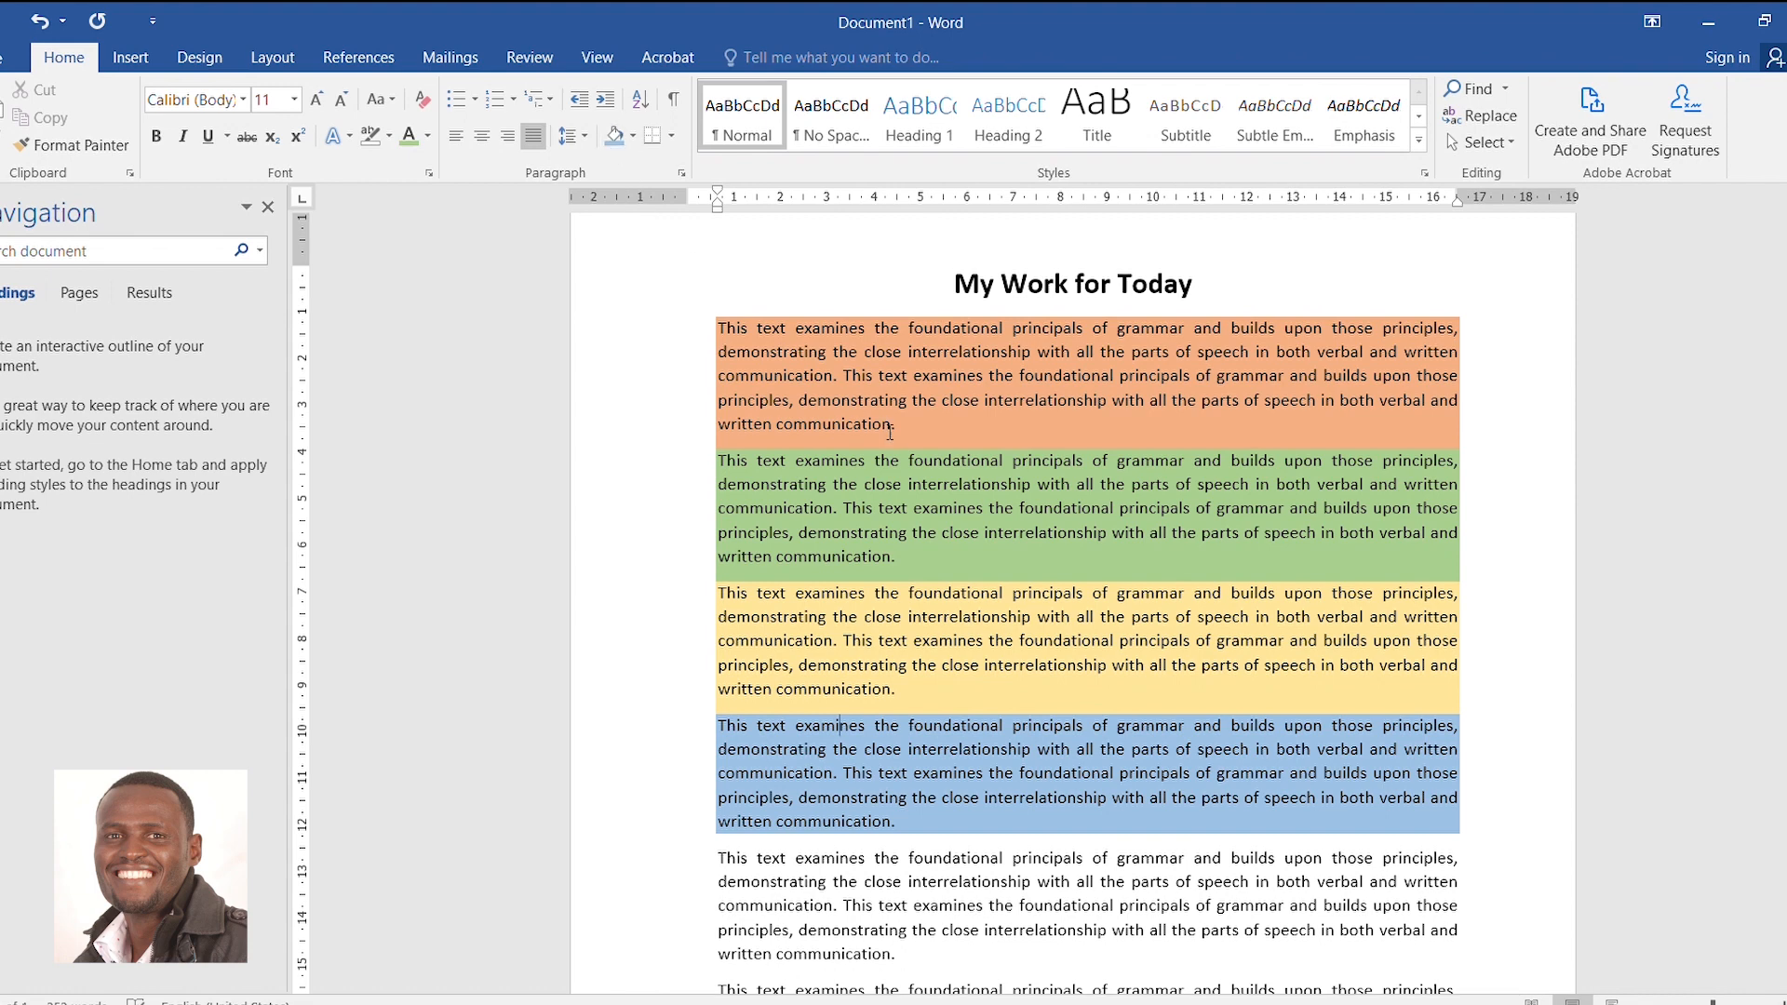
mouse_move(699, 328)
left_mouse_down()
mouse_move(1057, 687)
mouse_move(1452, 931)
mouse_move(1549, 888)
left_mouse_up()
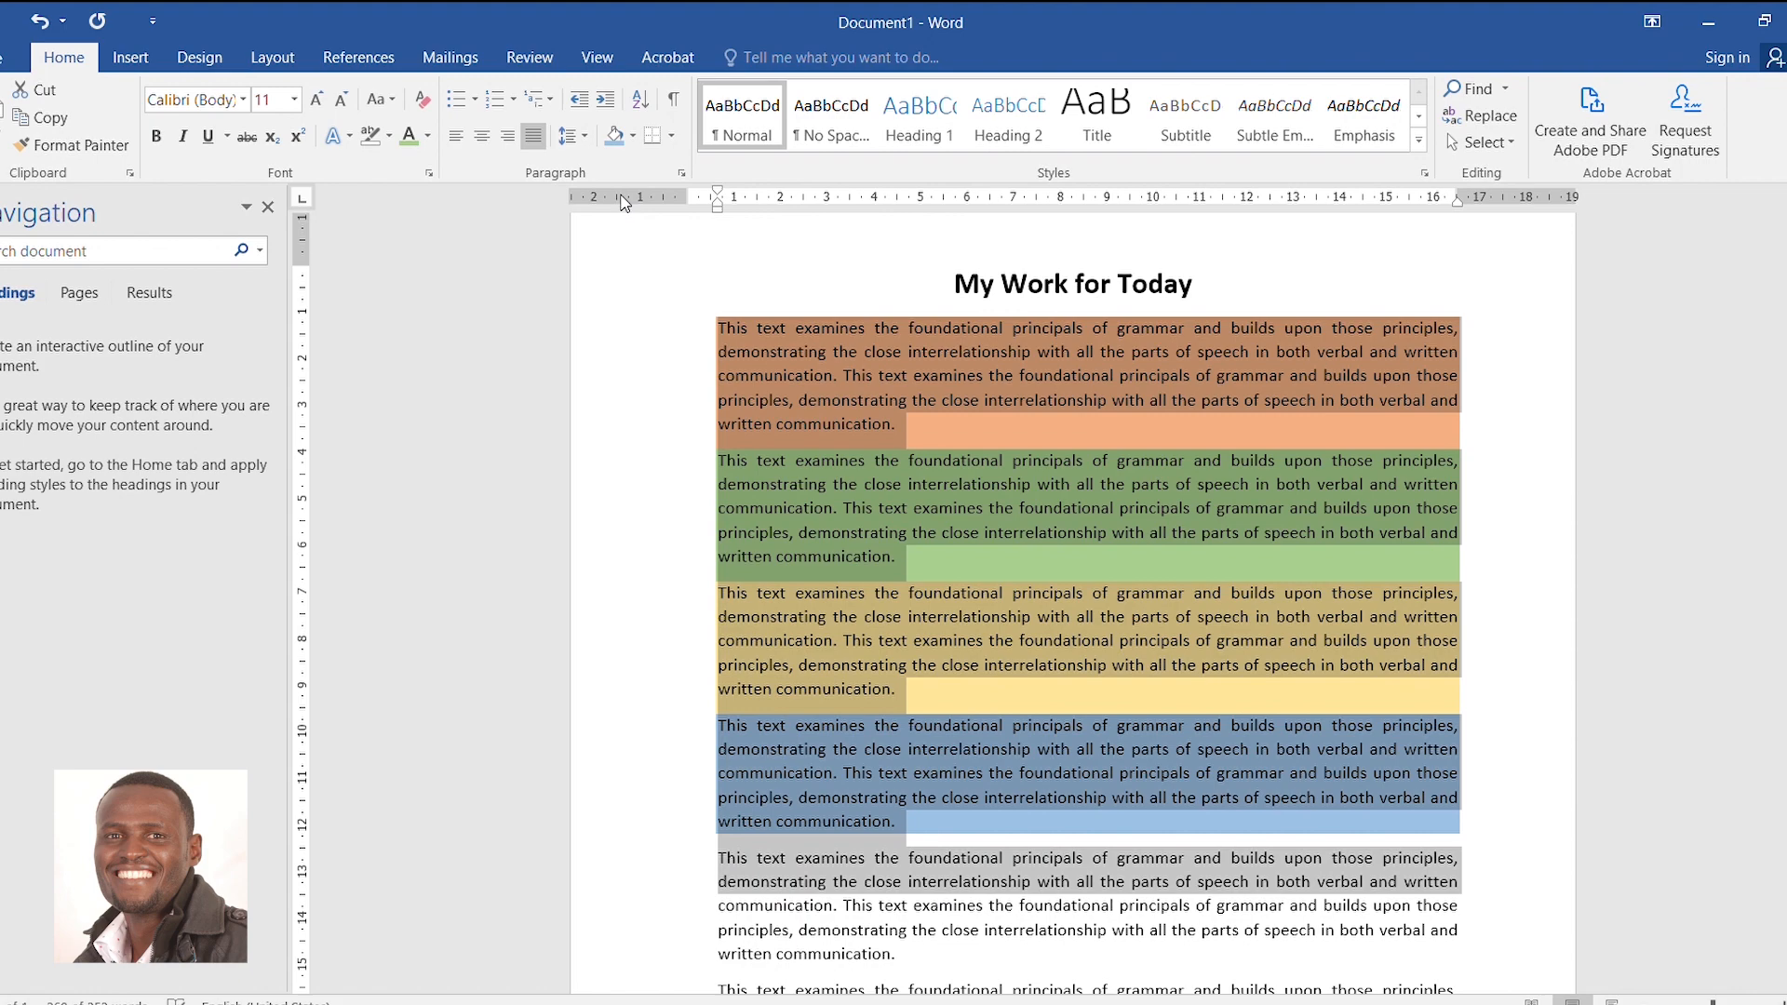
left_click(665, 338)
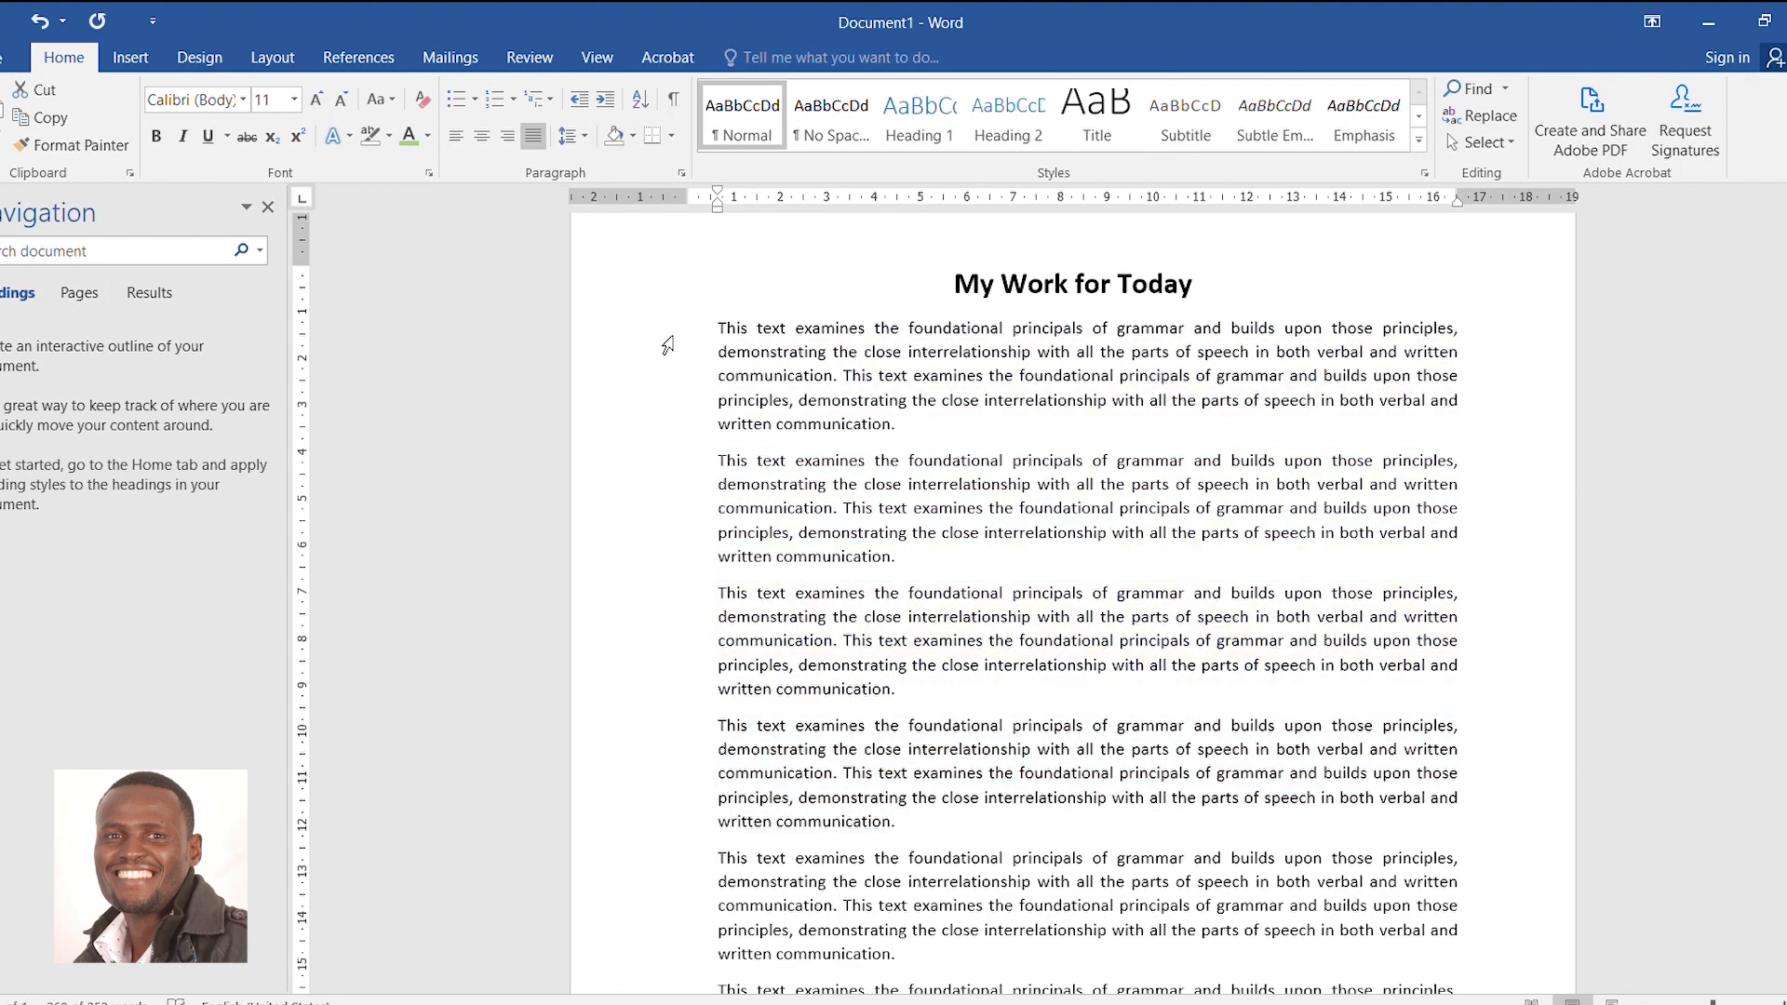
Apply all borders to the six body paragraphs and switch them to a left border only
left_click(722, 334)
left_click_drag(721, 330, 1281, 655)
scroll(1337, 654, "up", 7)
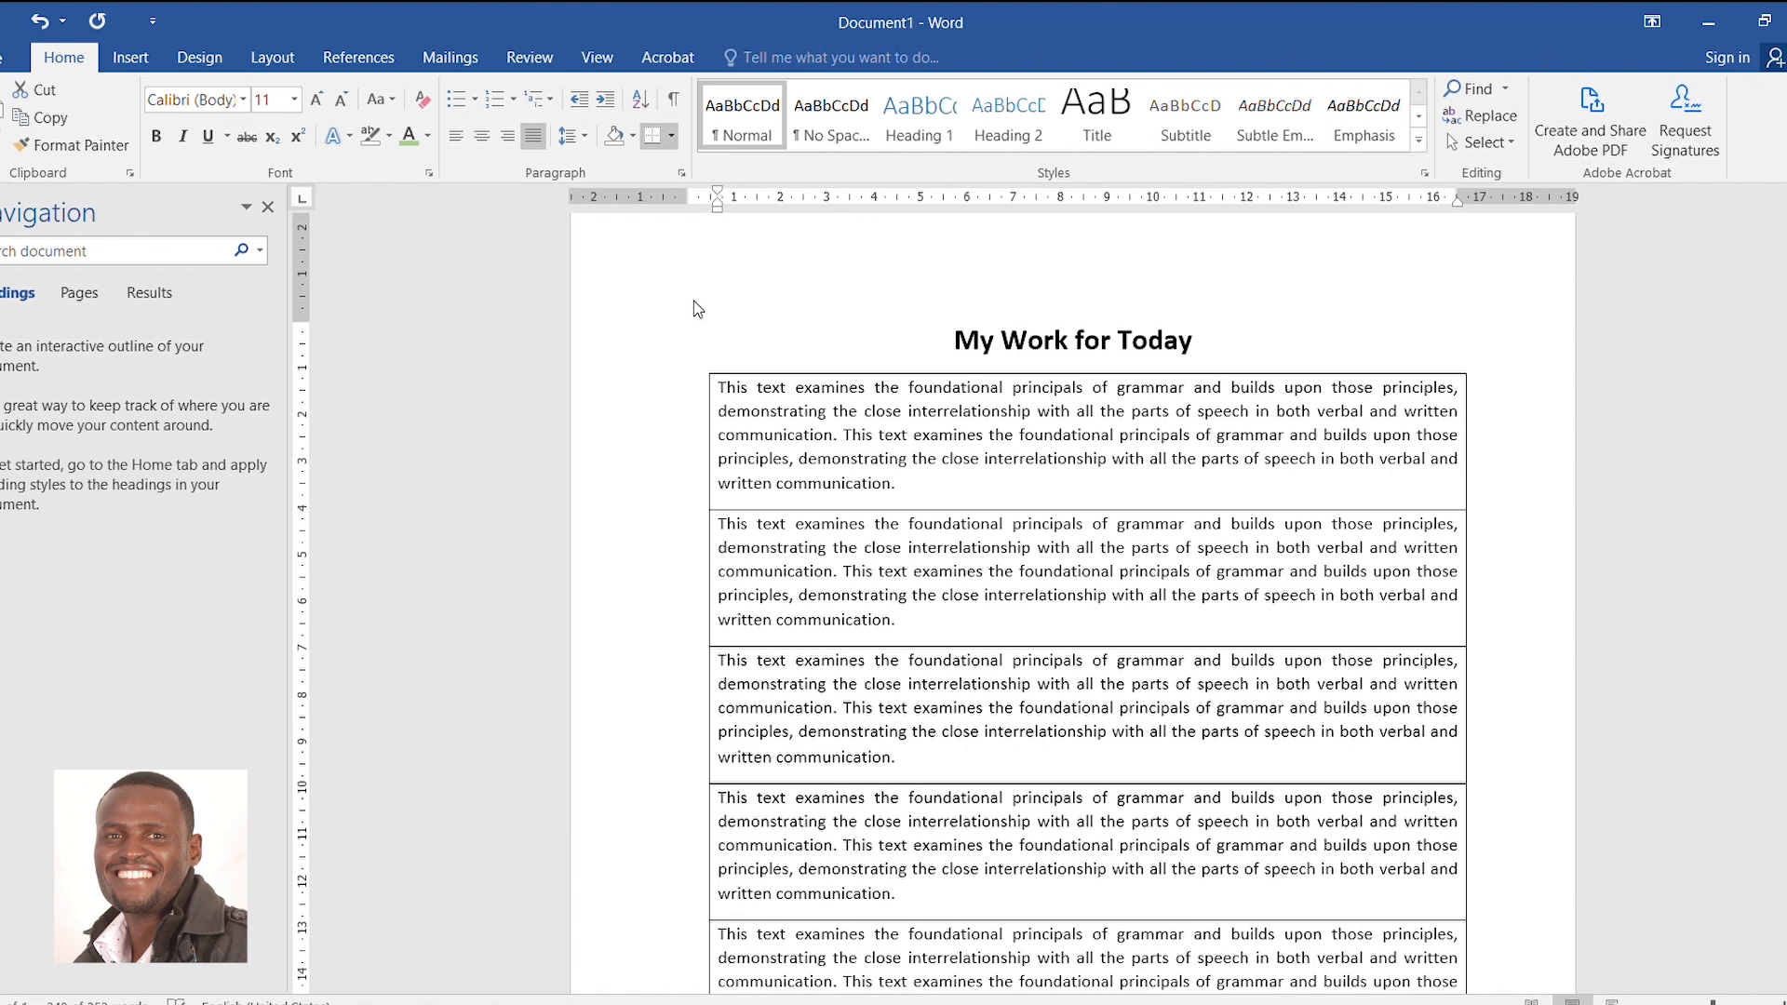
left_click(711, 220)
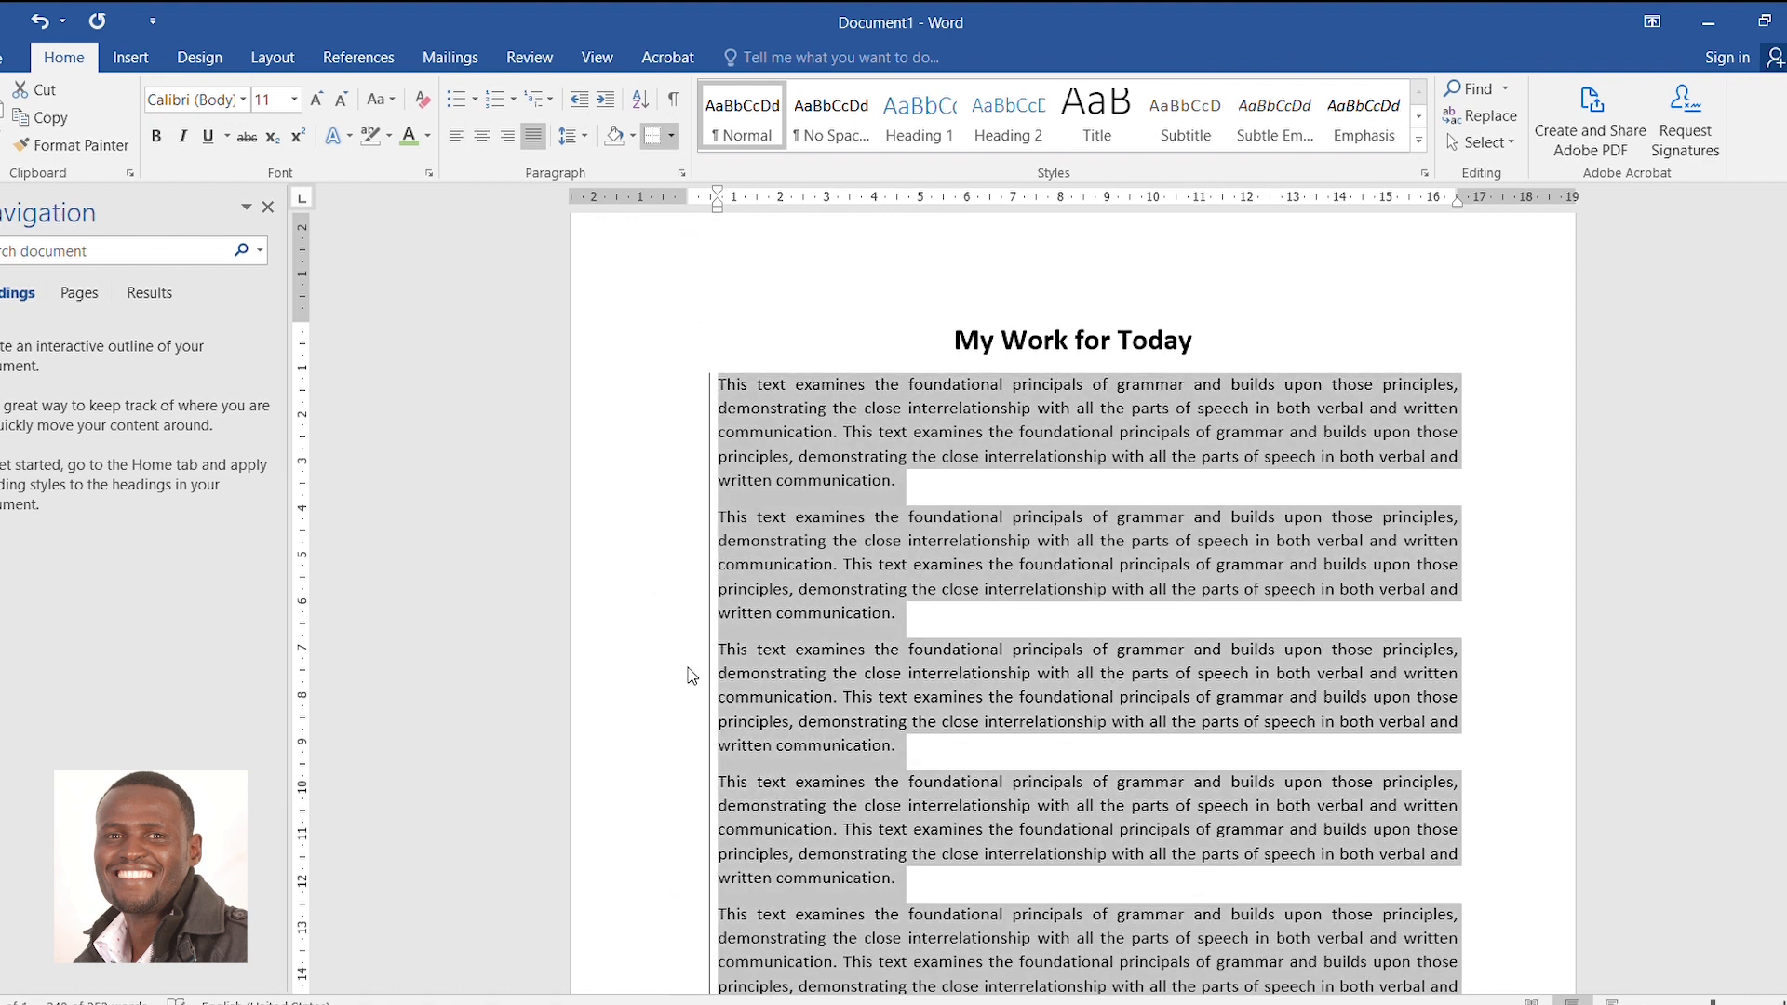
left_click(704, 579)
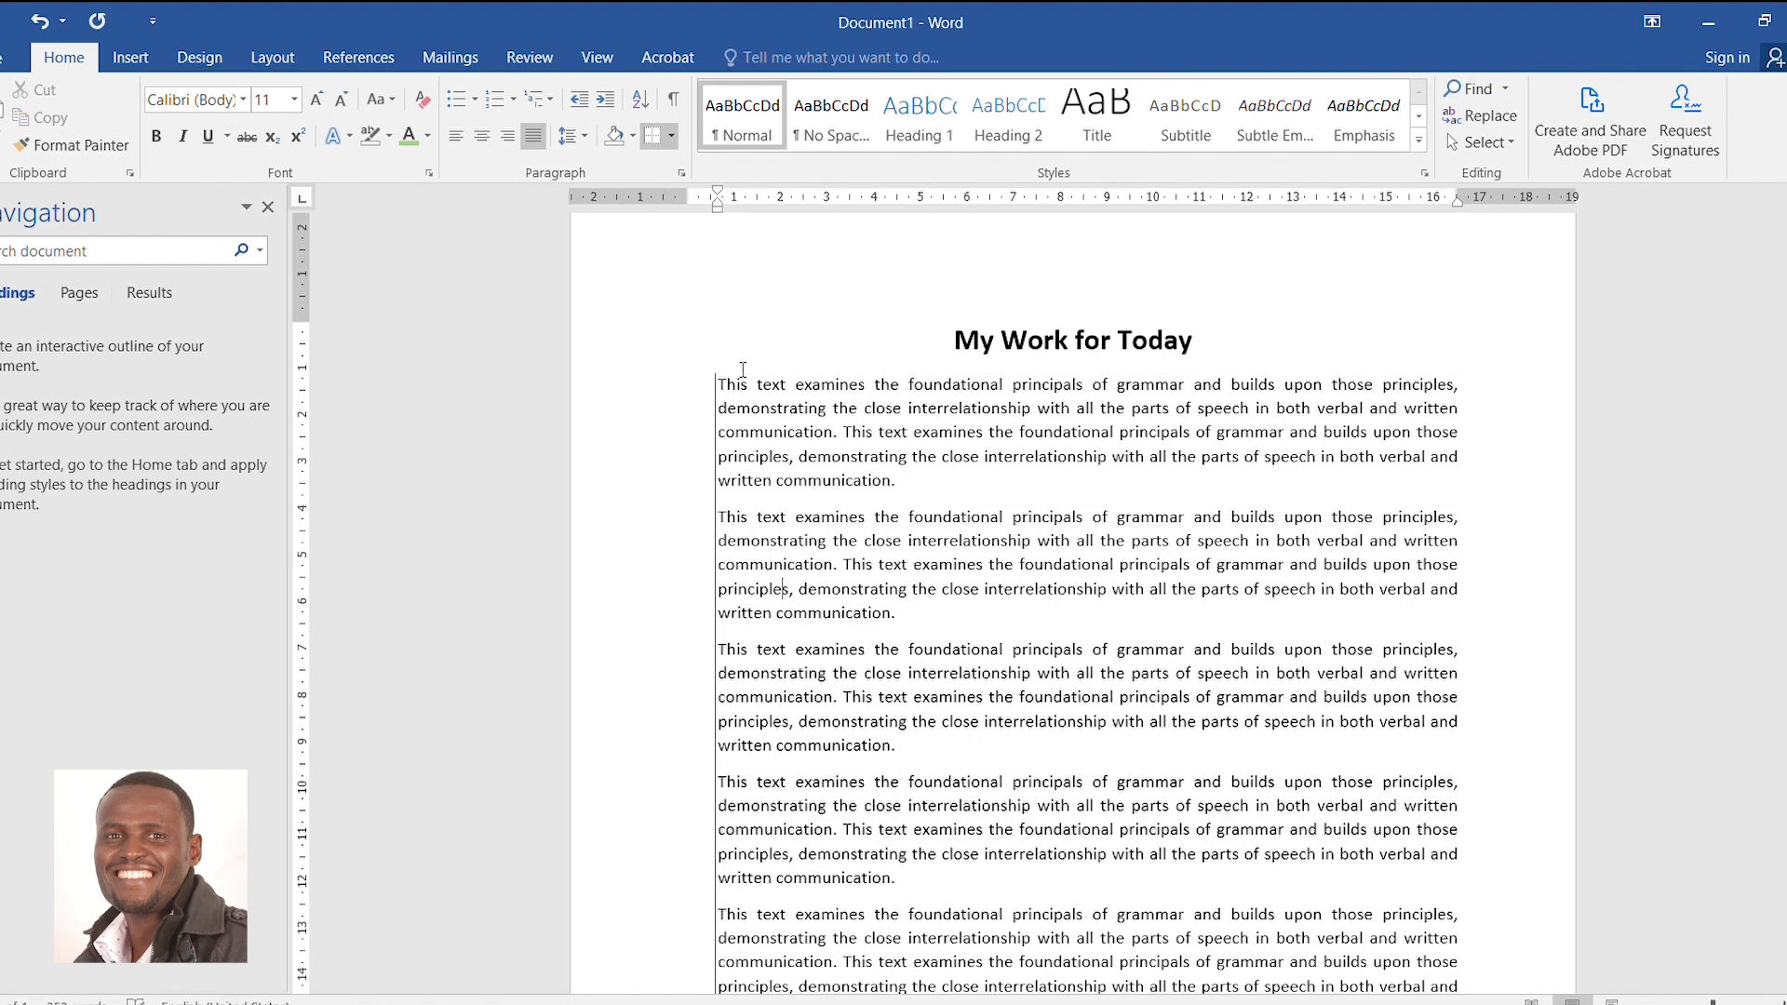
Put all borders back on the six body paragraphs and remove every border from them
left_click_drag(720, 382, 983, 658)
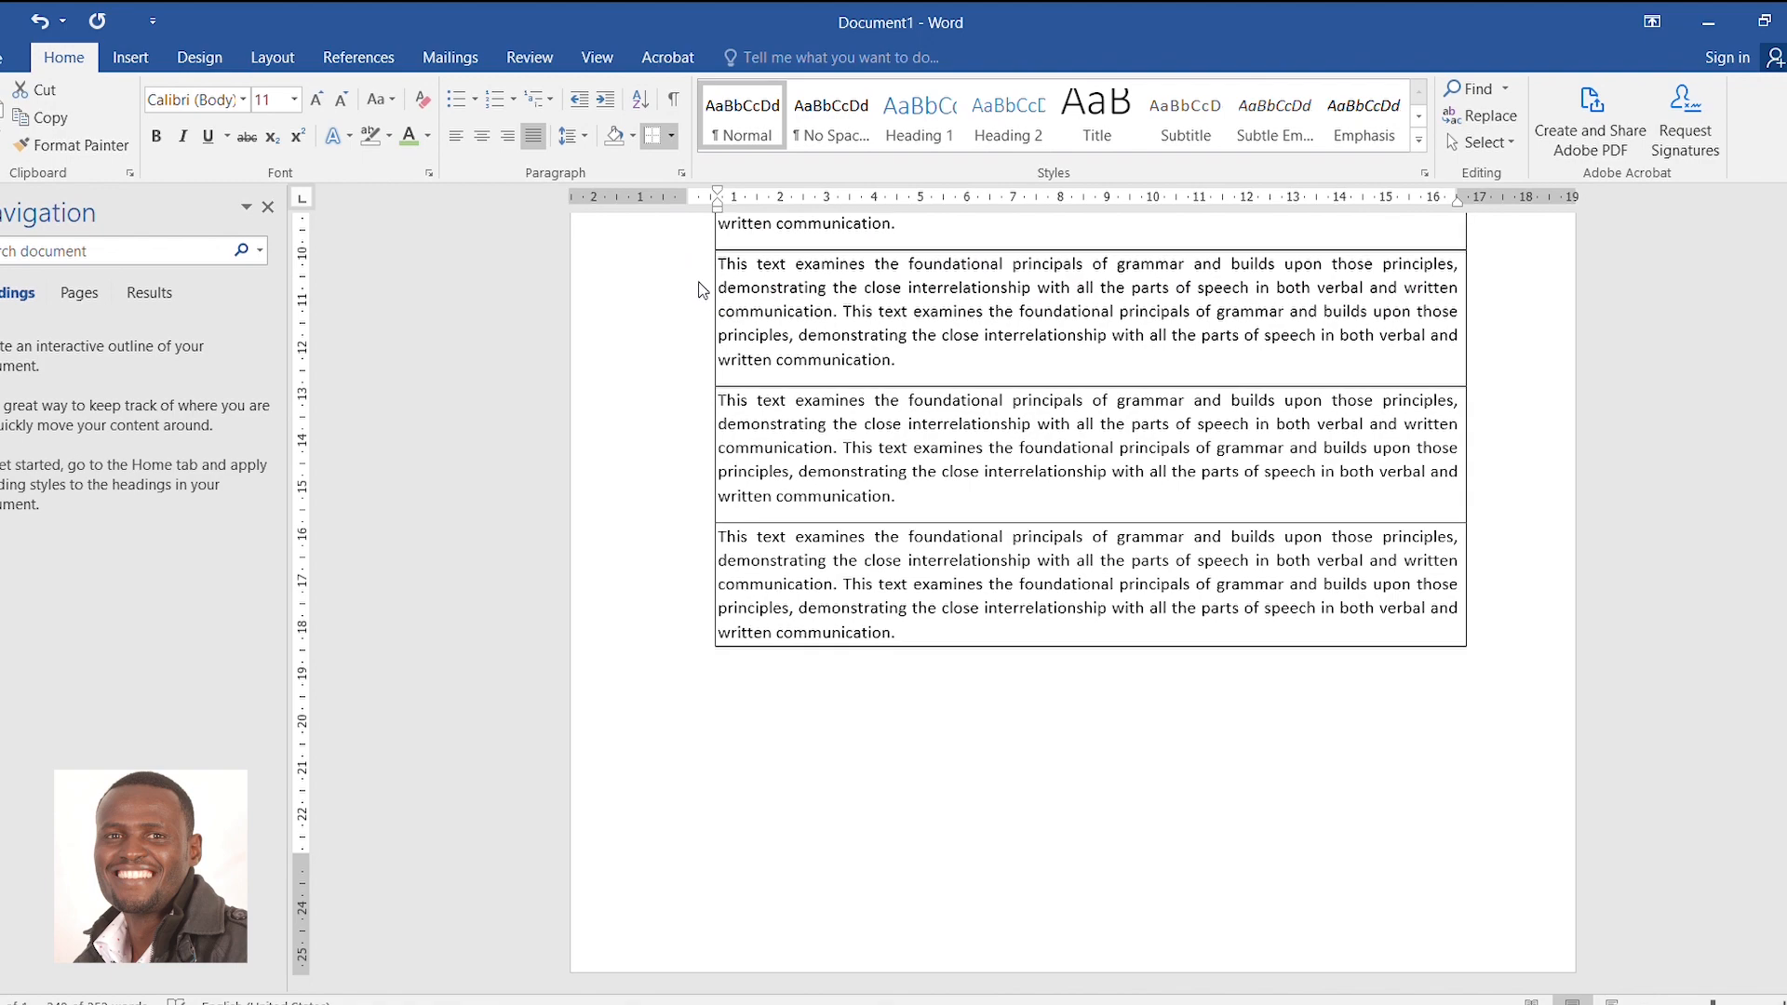
left_click(698, 291)
scroll(786, 484, "up", 8)
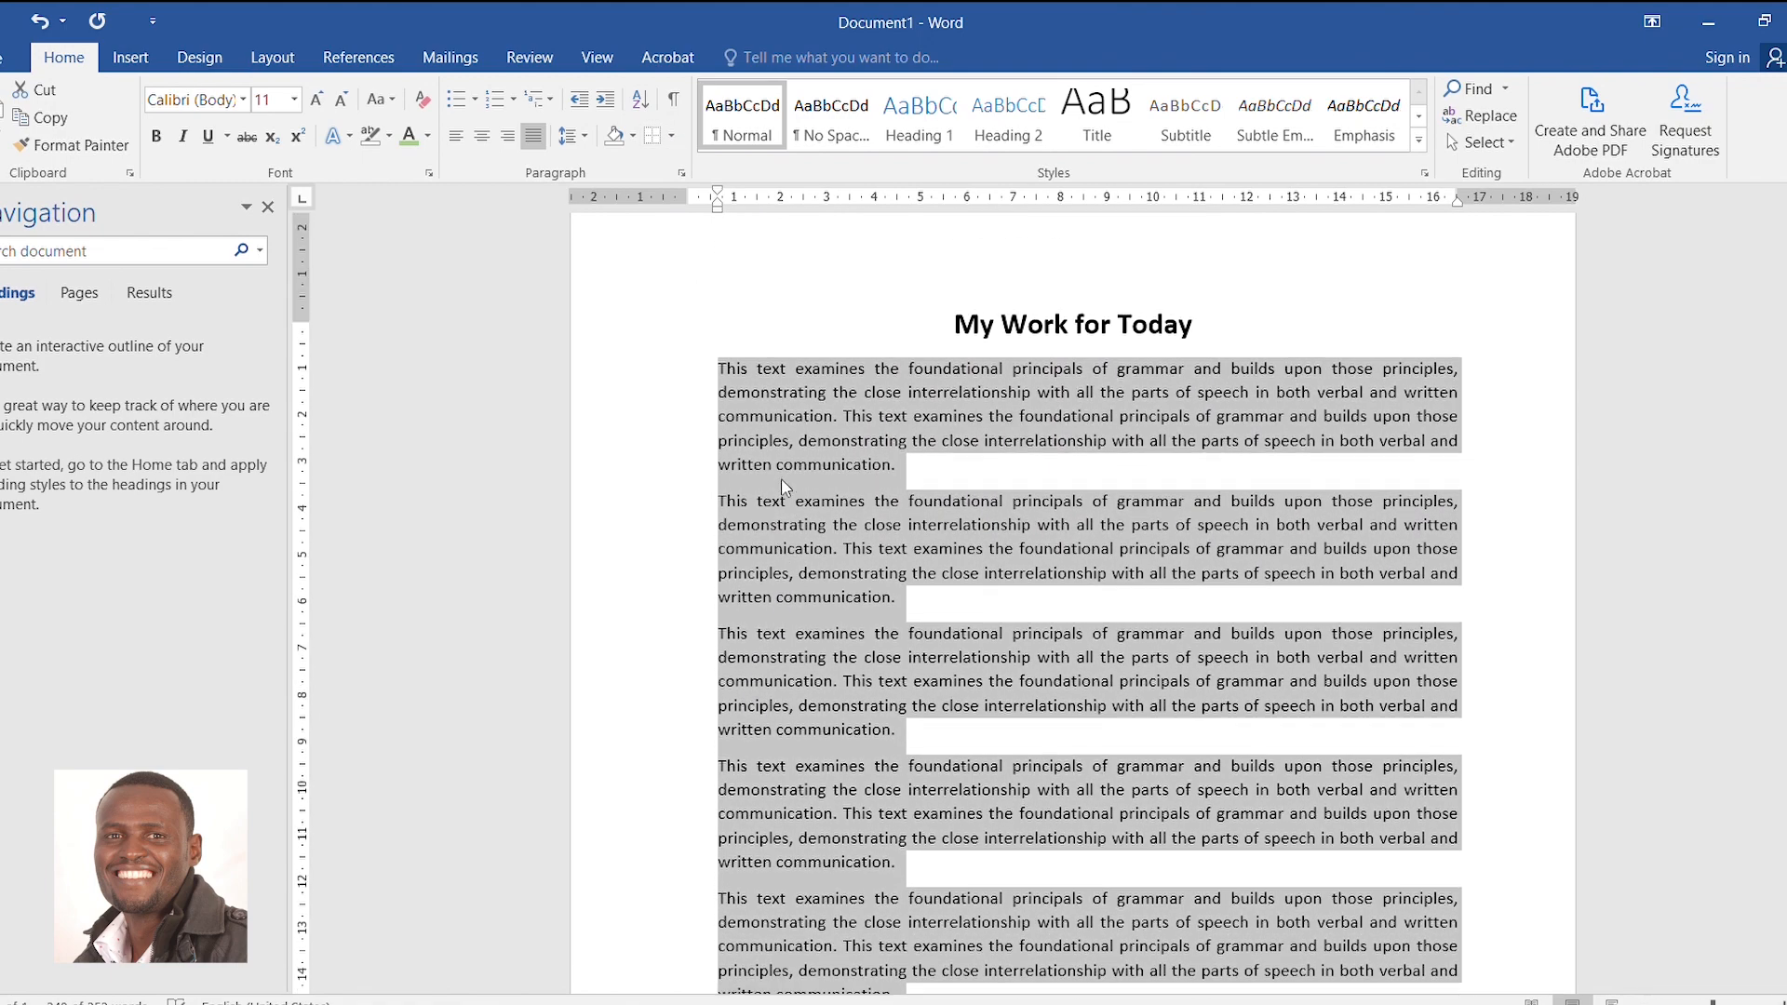
Try border options on the first two body paragraphs and leave them without borders
left_click(716, 382)
left_click_drag(719, 376, 949, 610)
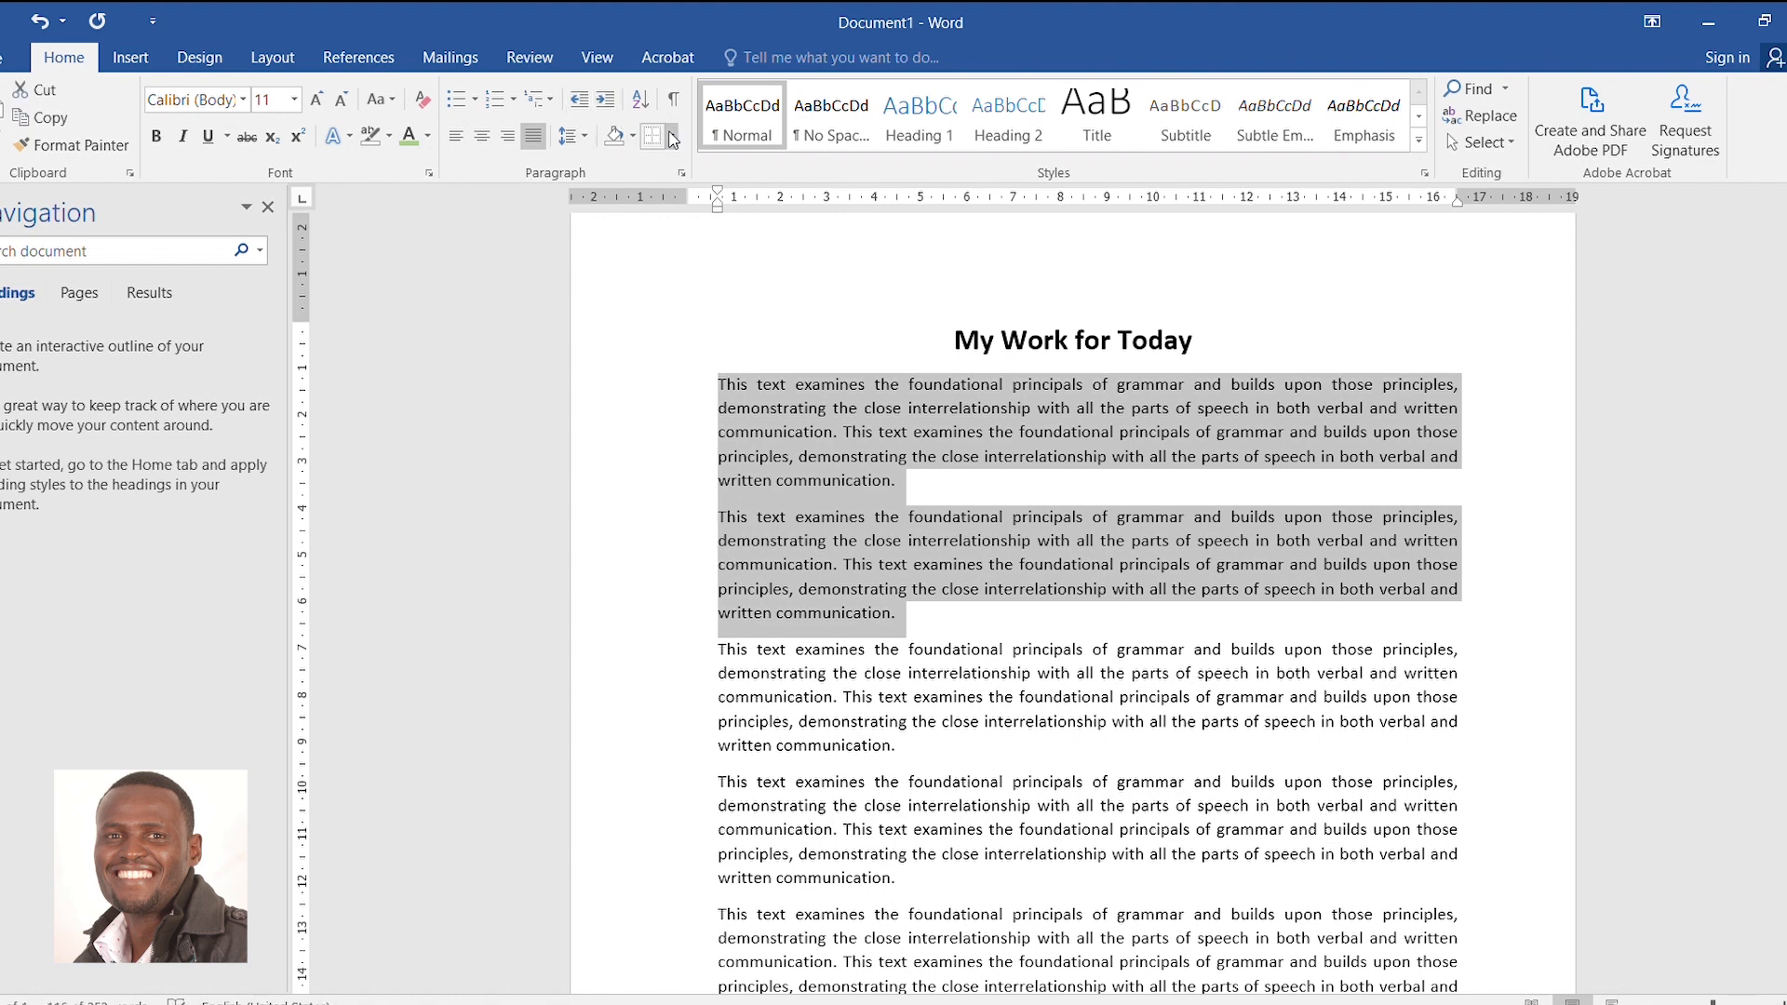
left_click(652, 136)
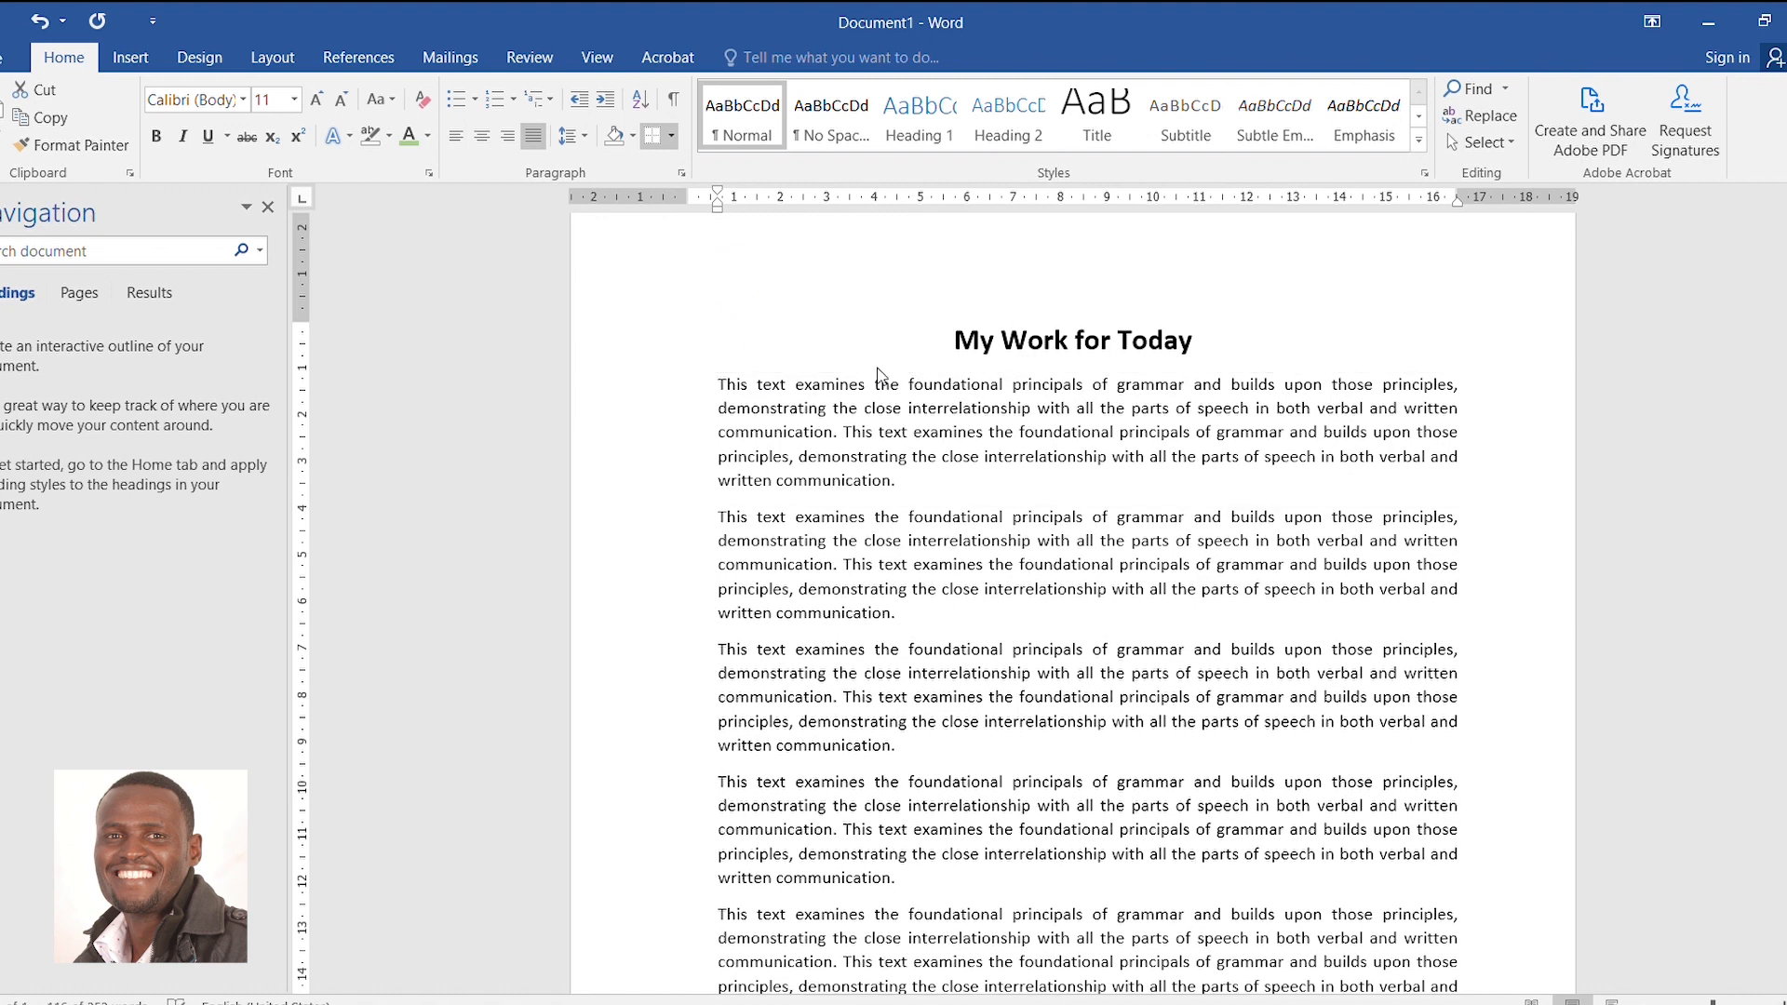
left_click(870, 456)
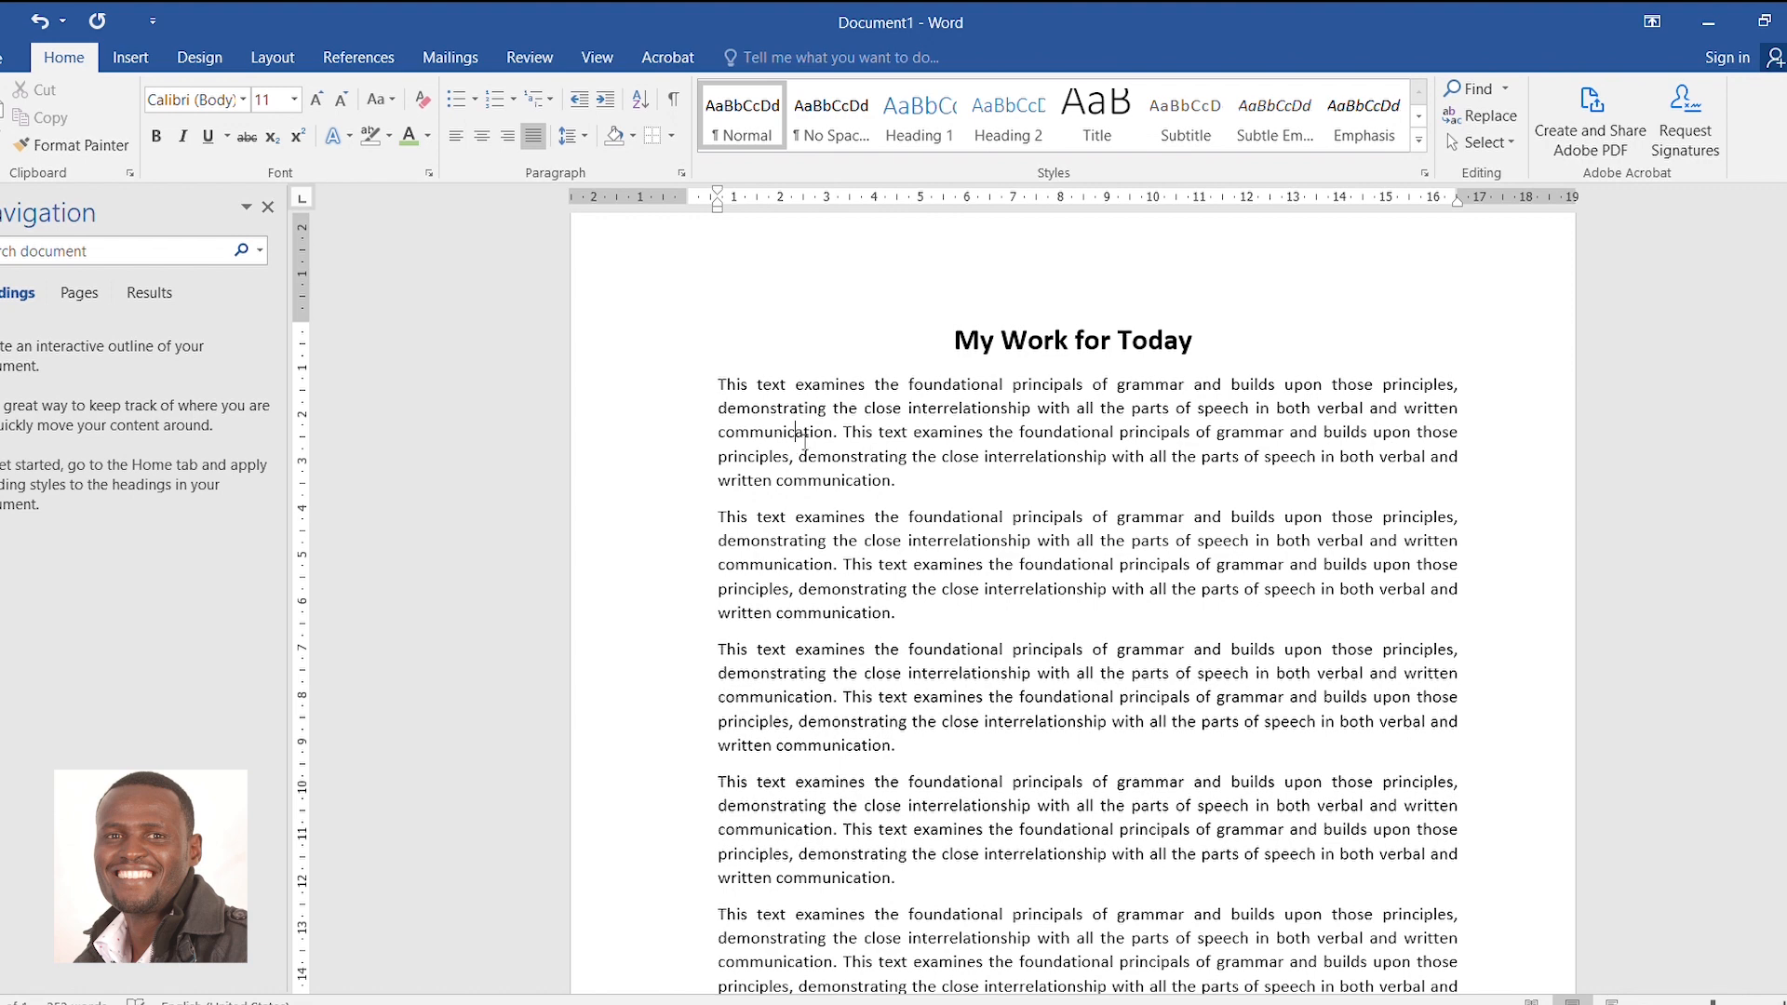
Try decreasing the first body paragraph's indent and increase it repeatedly, settling at a left indent of about 7.6 cm
left_click(577, 97)
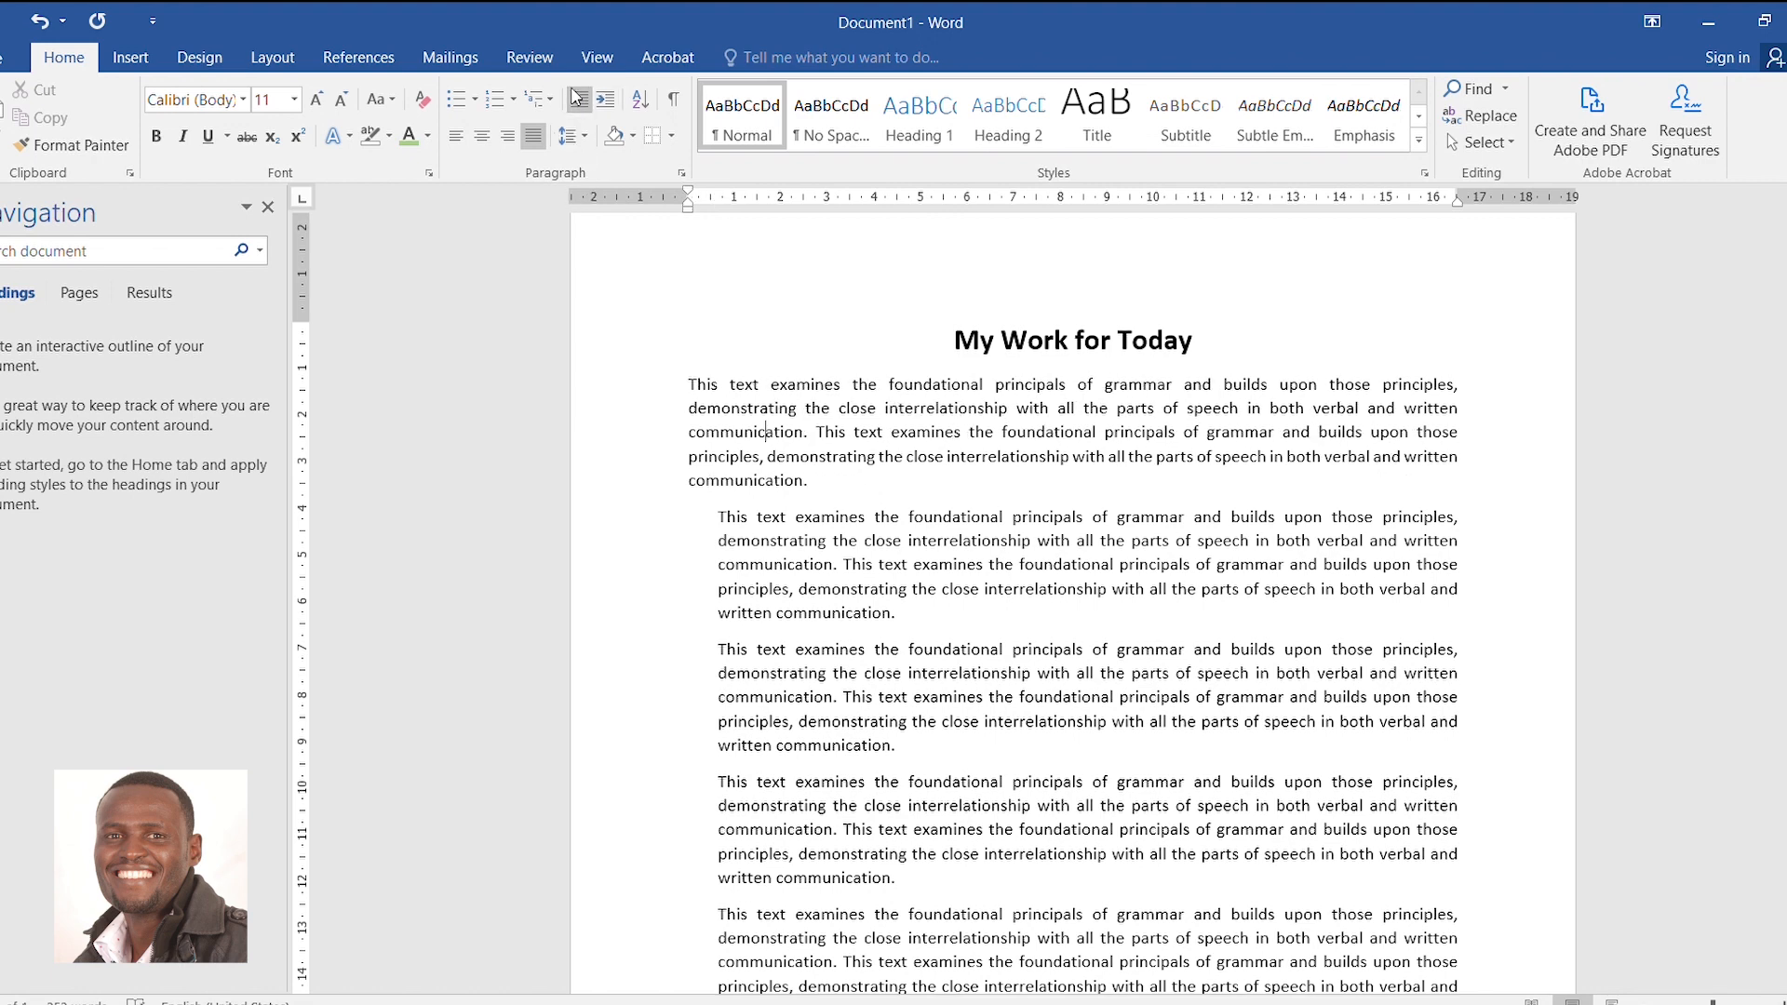
left_click(799, 561)
left_click(767, 434)
left_click(604, 99)
left_click(605, 98)
left_click(604, 99)
left_click(604, 99)
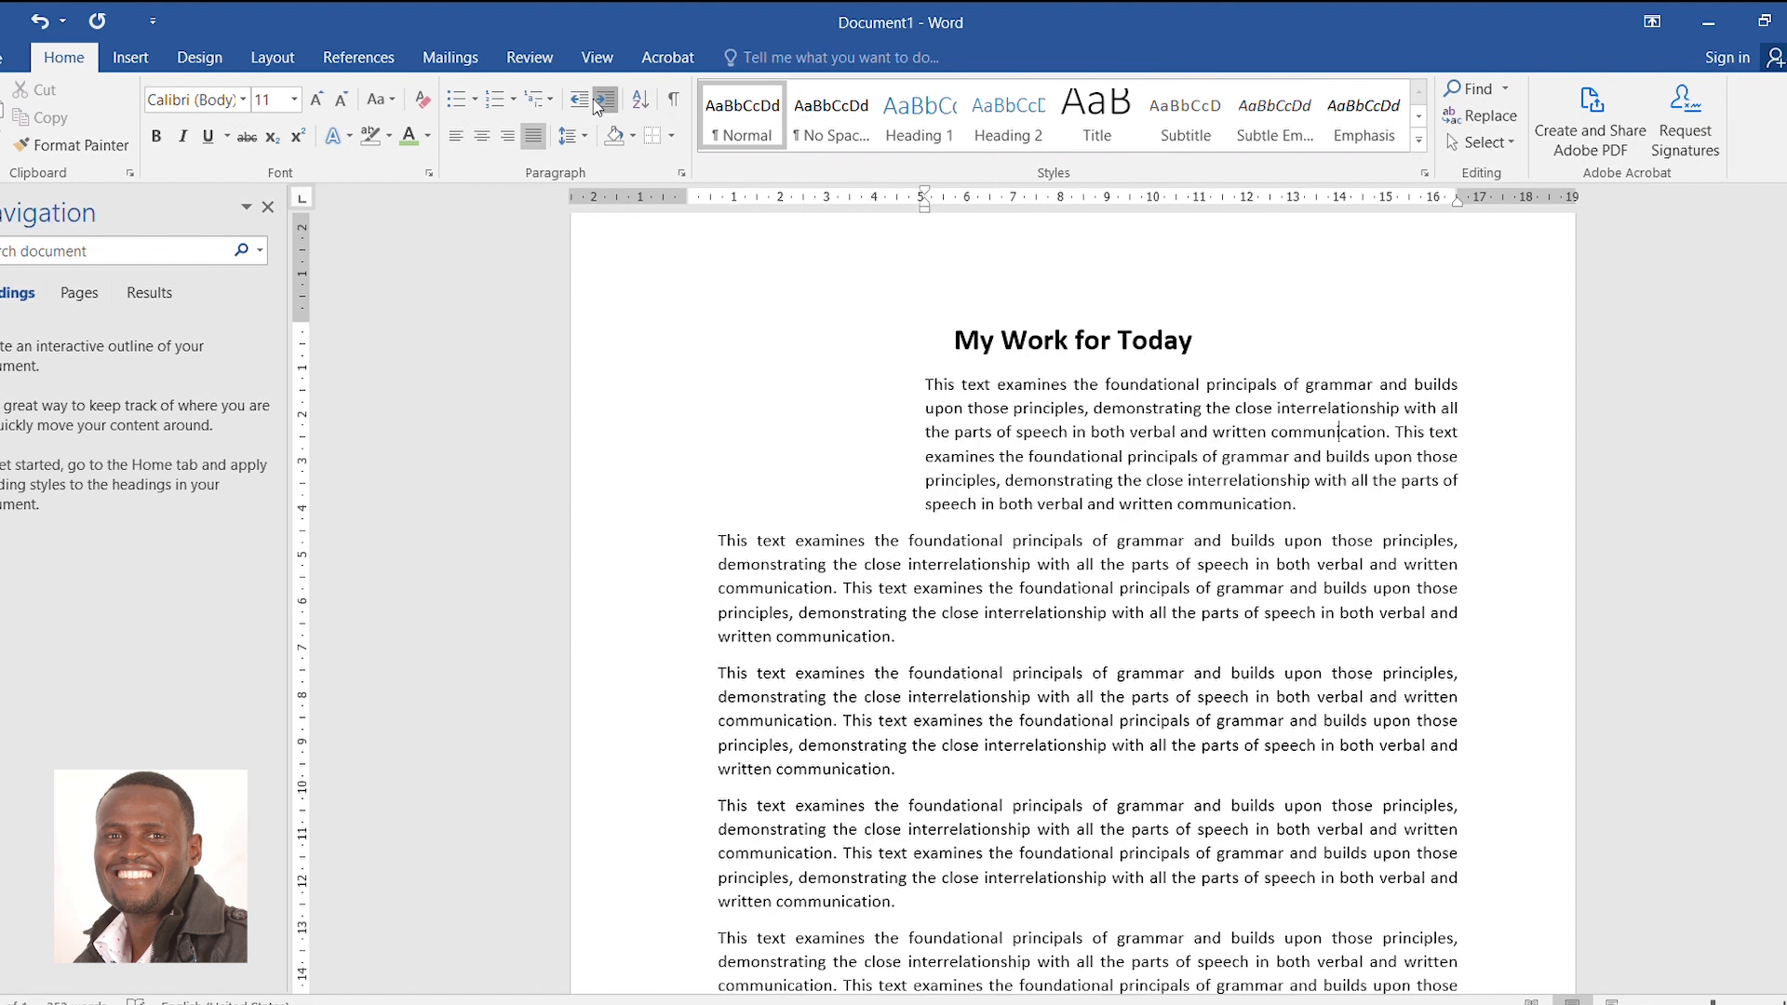
left_click(604, 98)
left_click(605, 99)
left_click(604, 99)
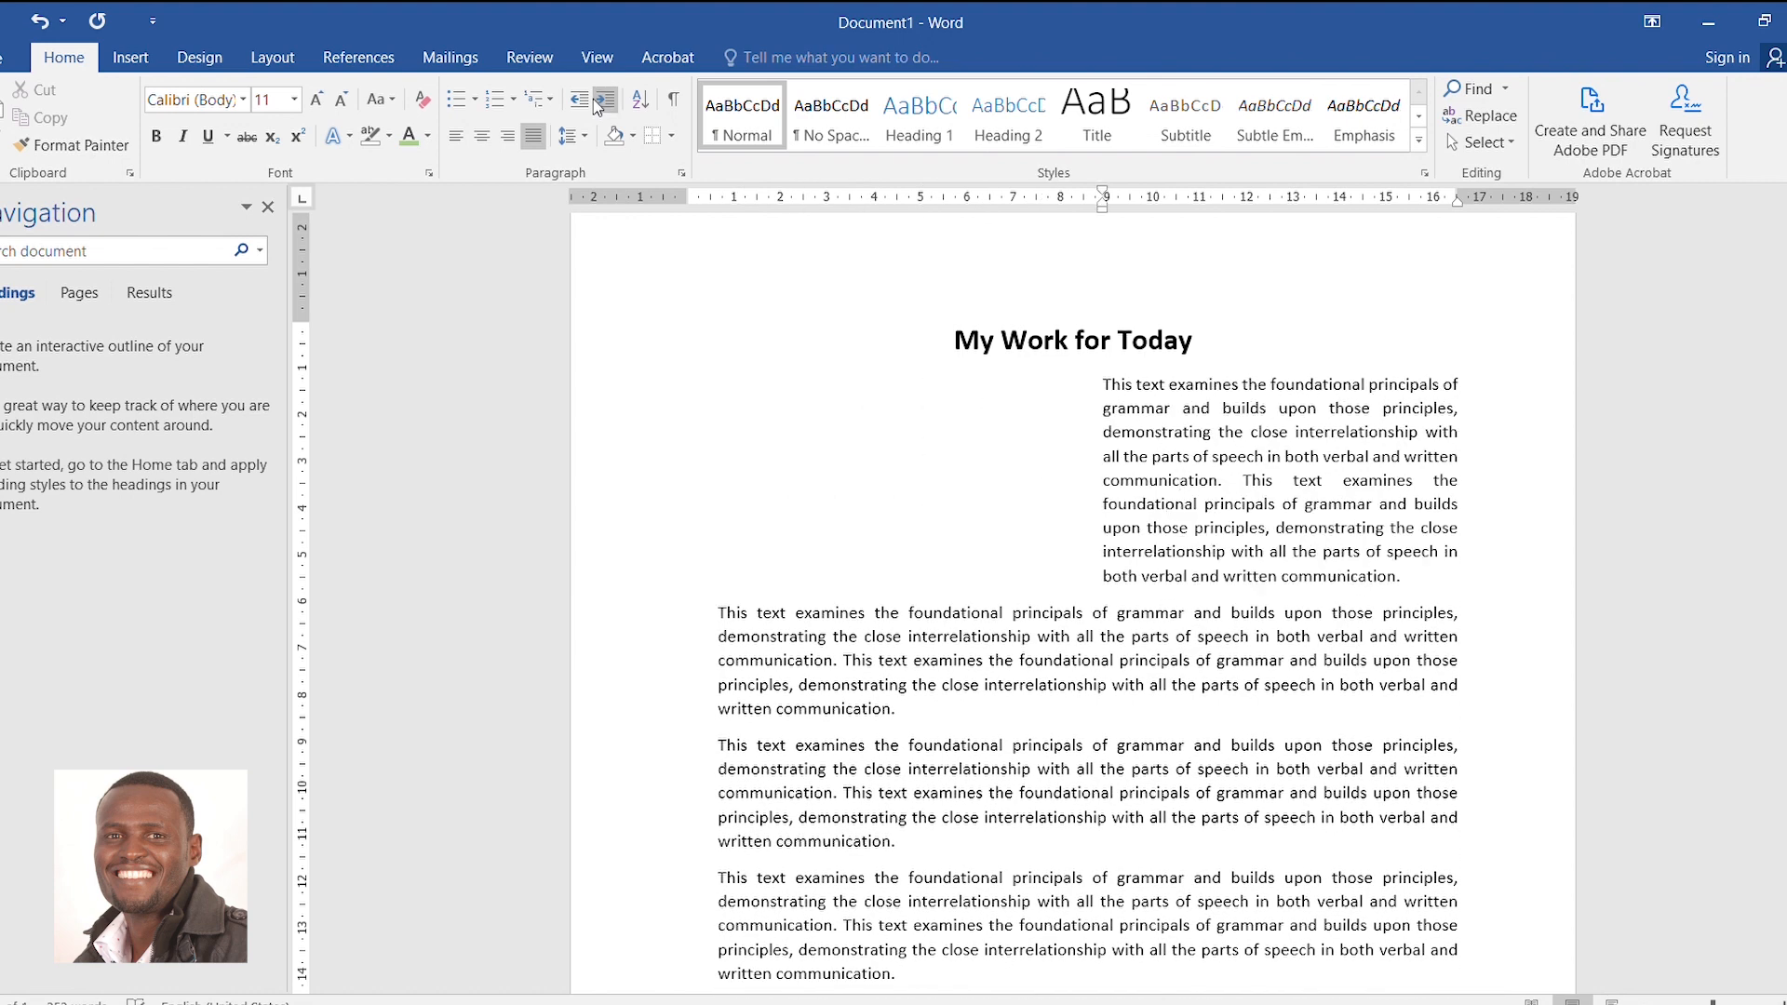
left_click(579, 98)
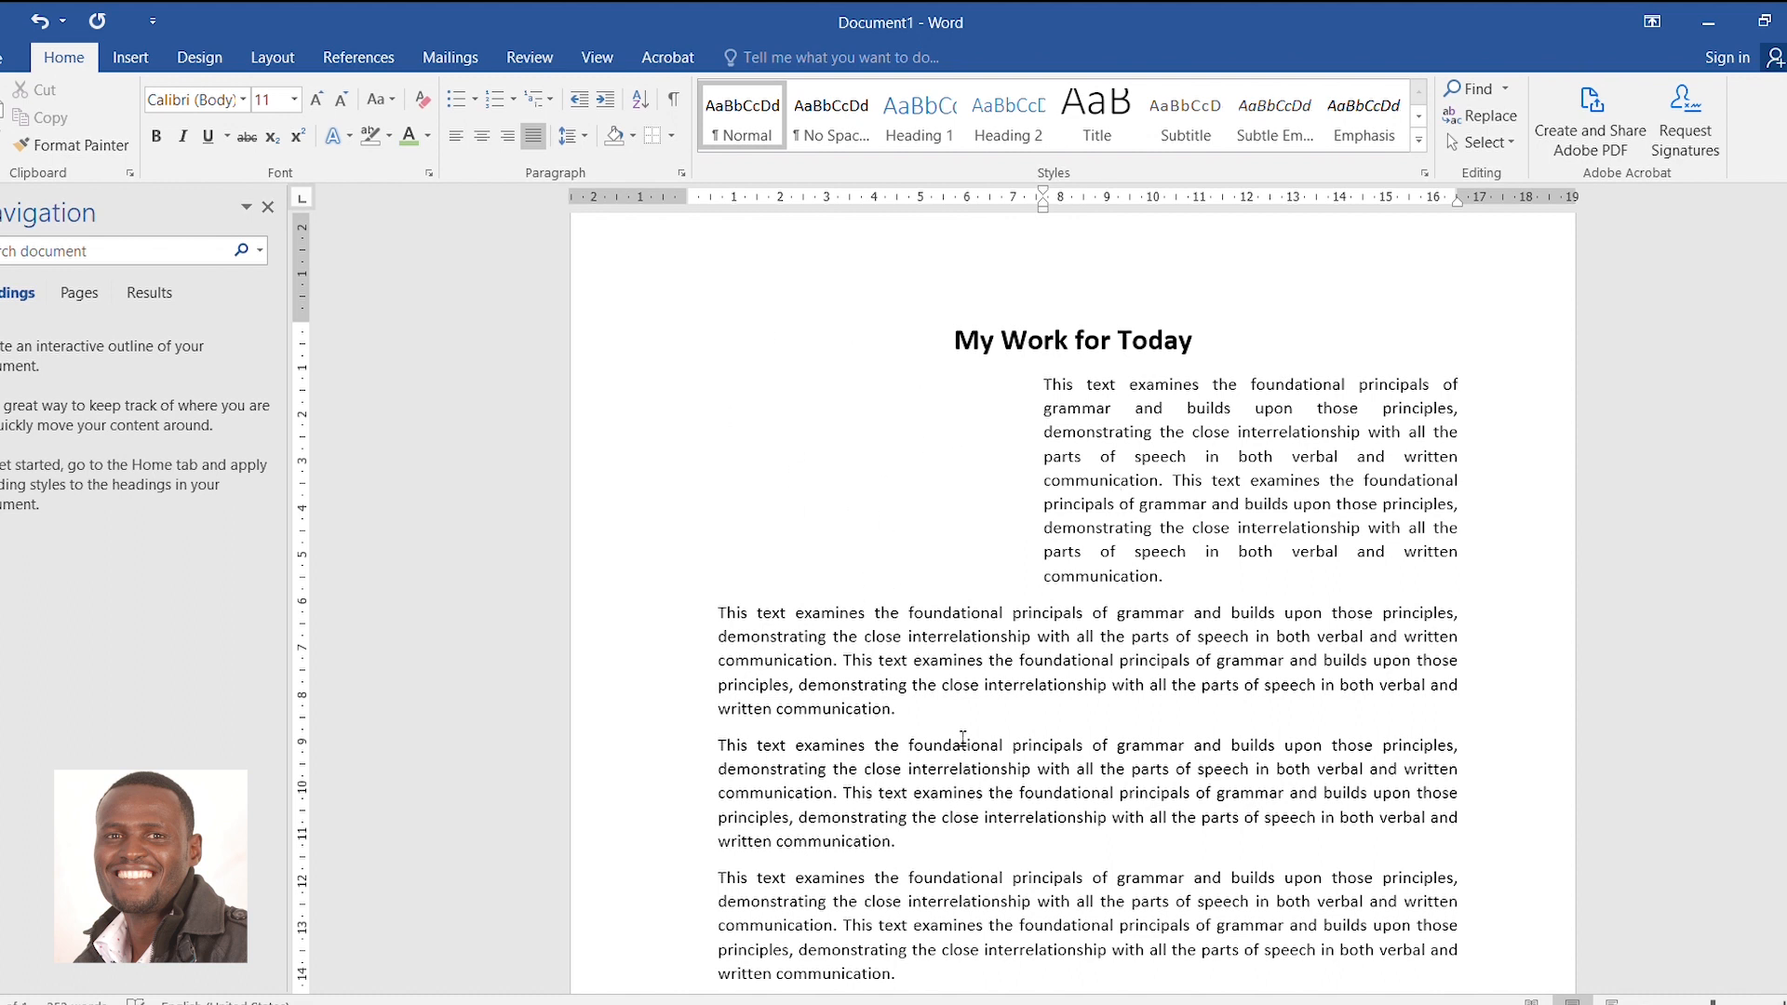
Adjust the third body paragraph's left indent until it lines up with the first body paragraph at about 7.6 cm
left_click(1027, 795)
left_click(573, 97)
left_click(571, 95)
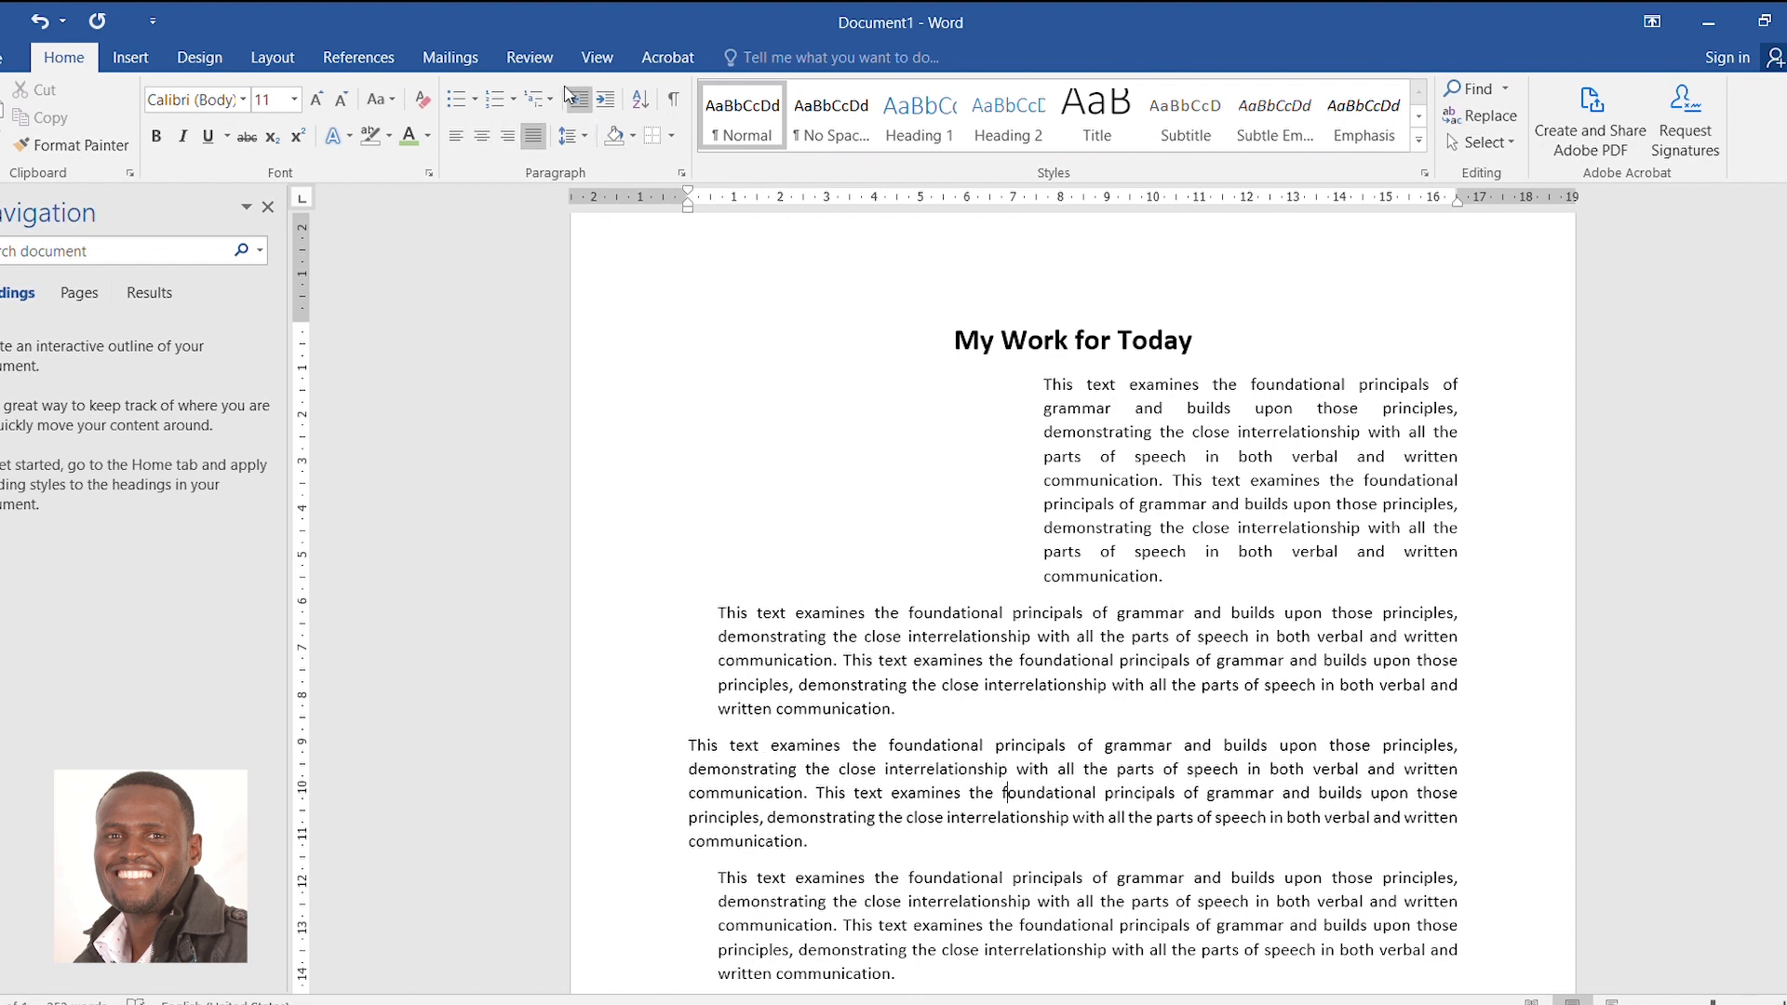
left_click(571, 95)
left_click(600, 98)
left_click(600, 98)
left_click(600, 97)
left_click(591, 97)
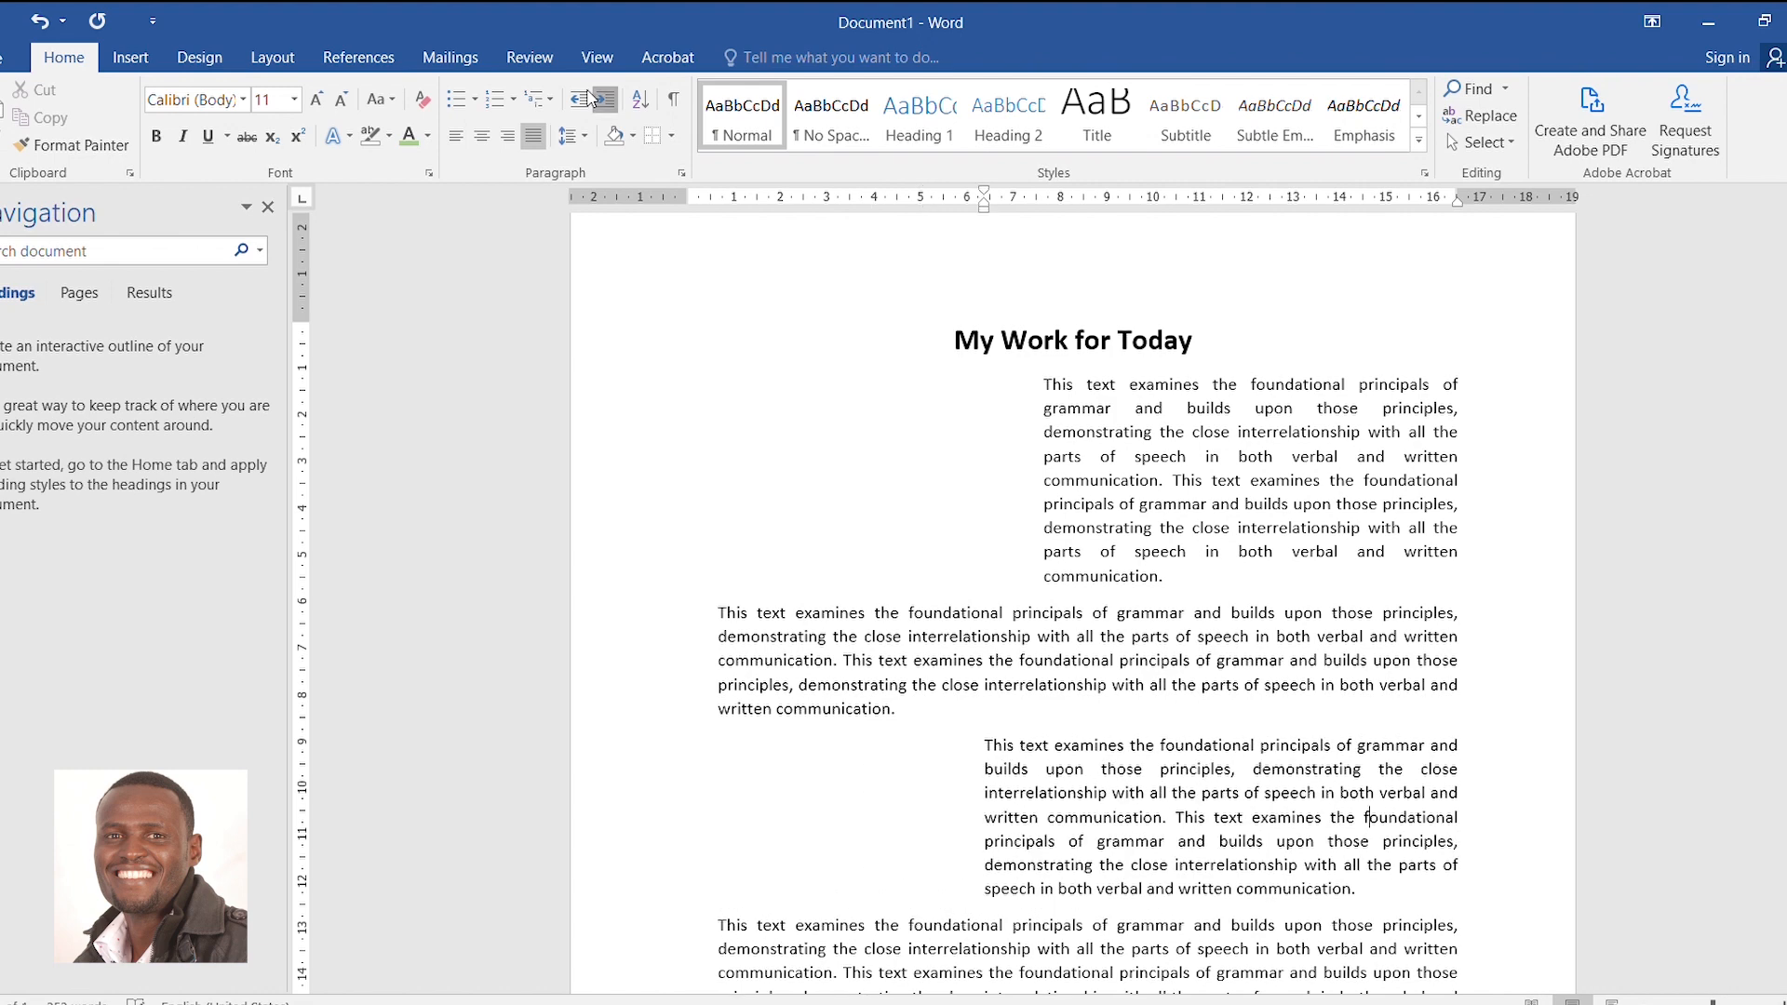
left_click(590, 97)
left_click(590, 97)
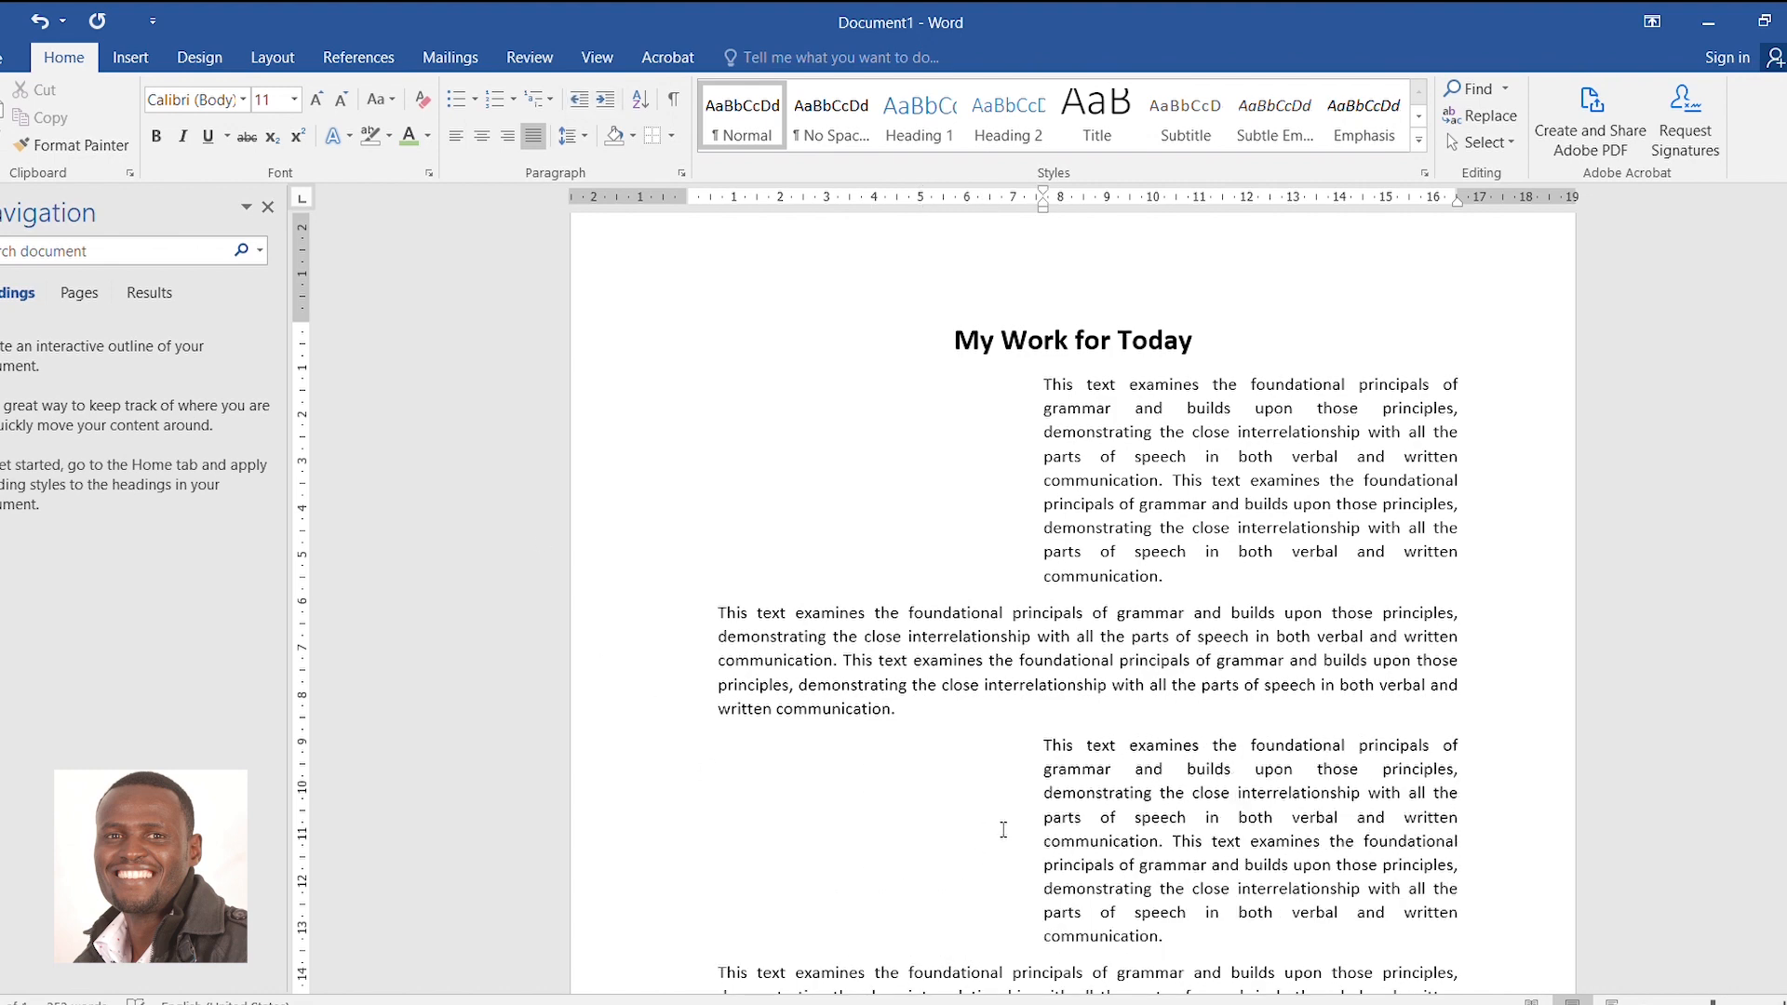
Insert the picture of raised hands into the third body paragraph and set its wrapping so it floats in front of the text
left_click(131, 57)
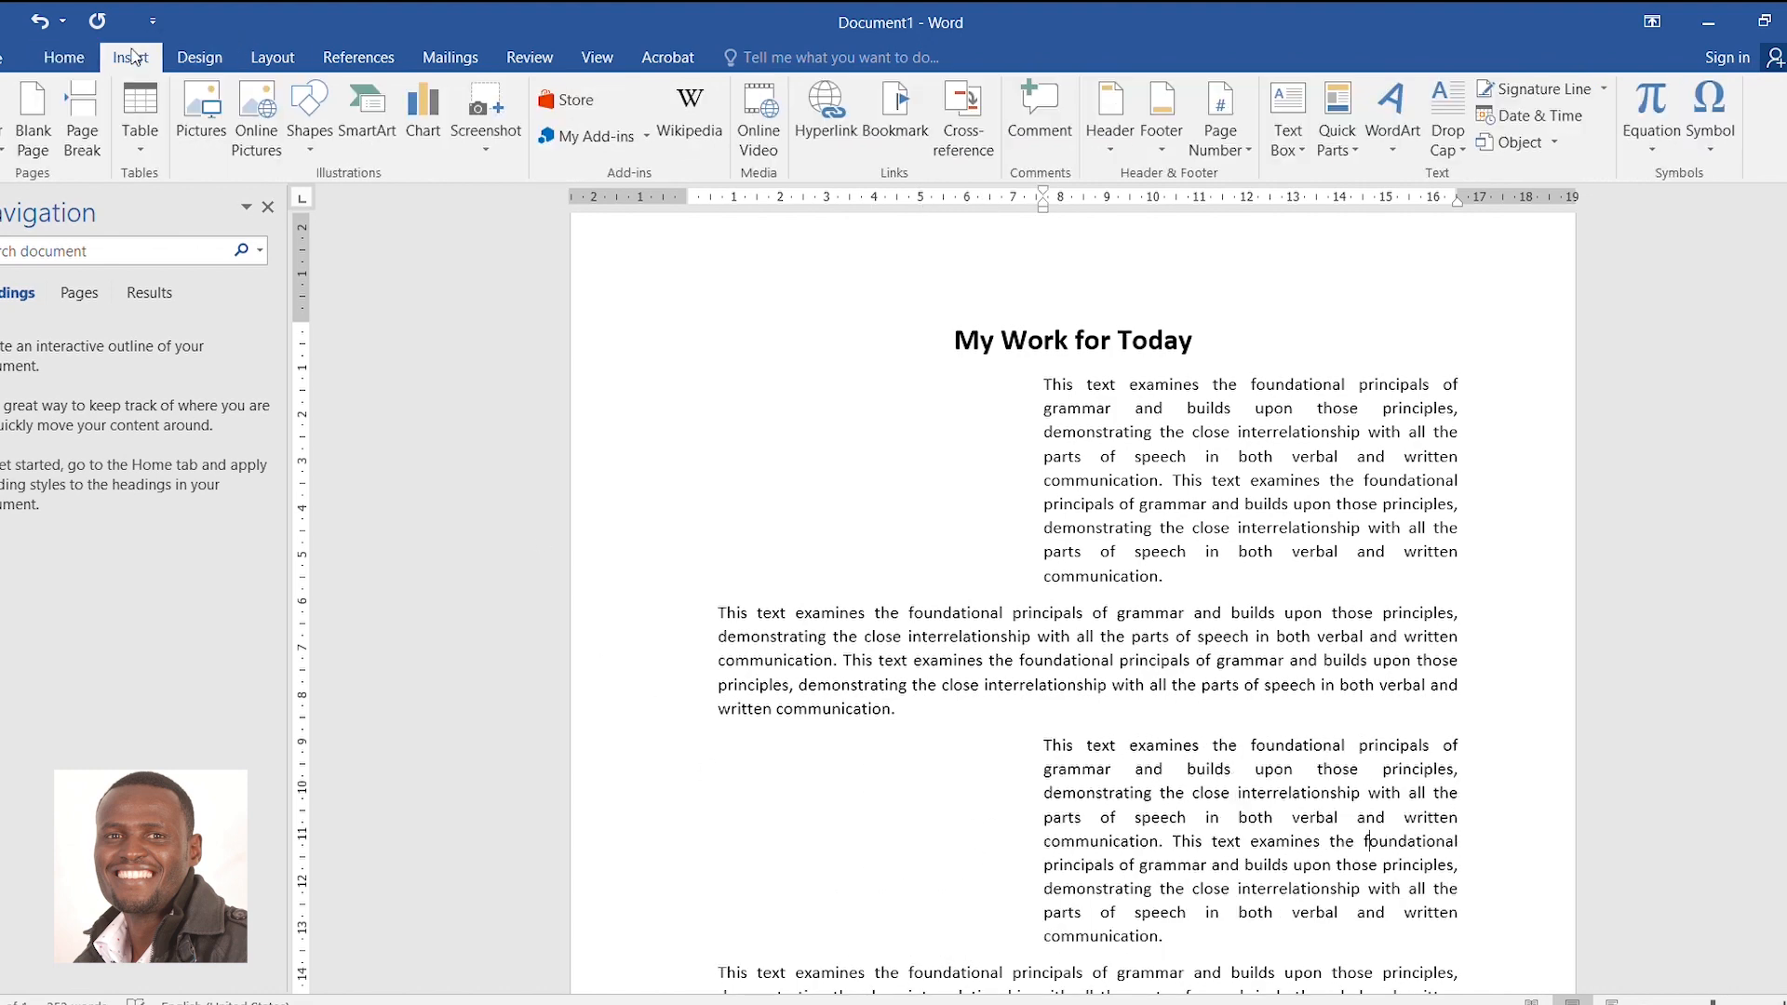
left_click(207, 131)
left_click(646, 545)
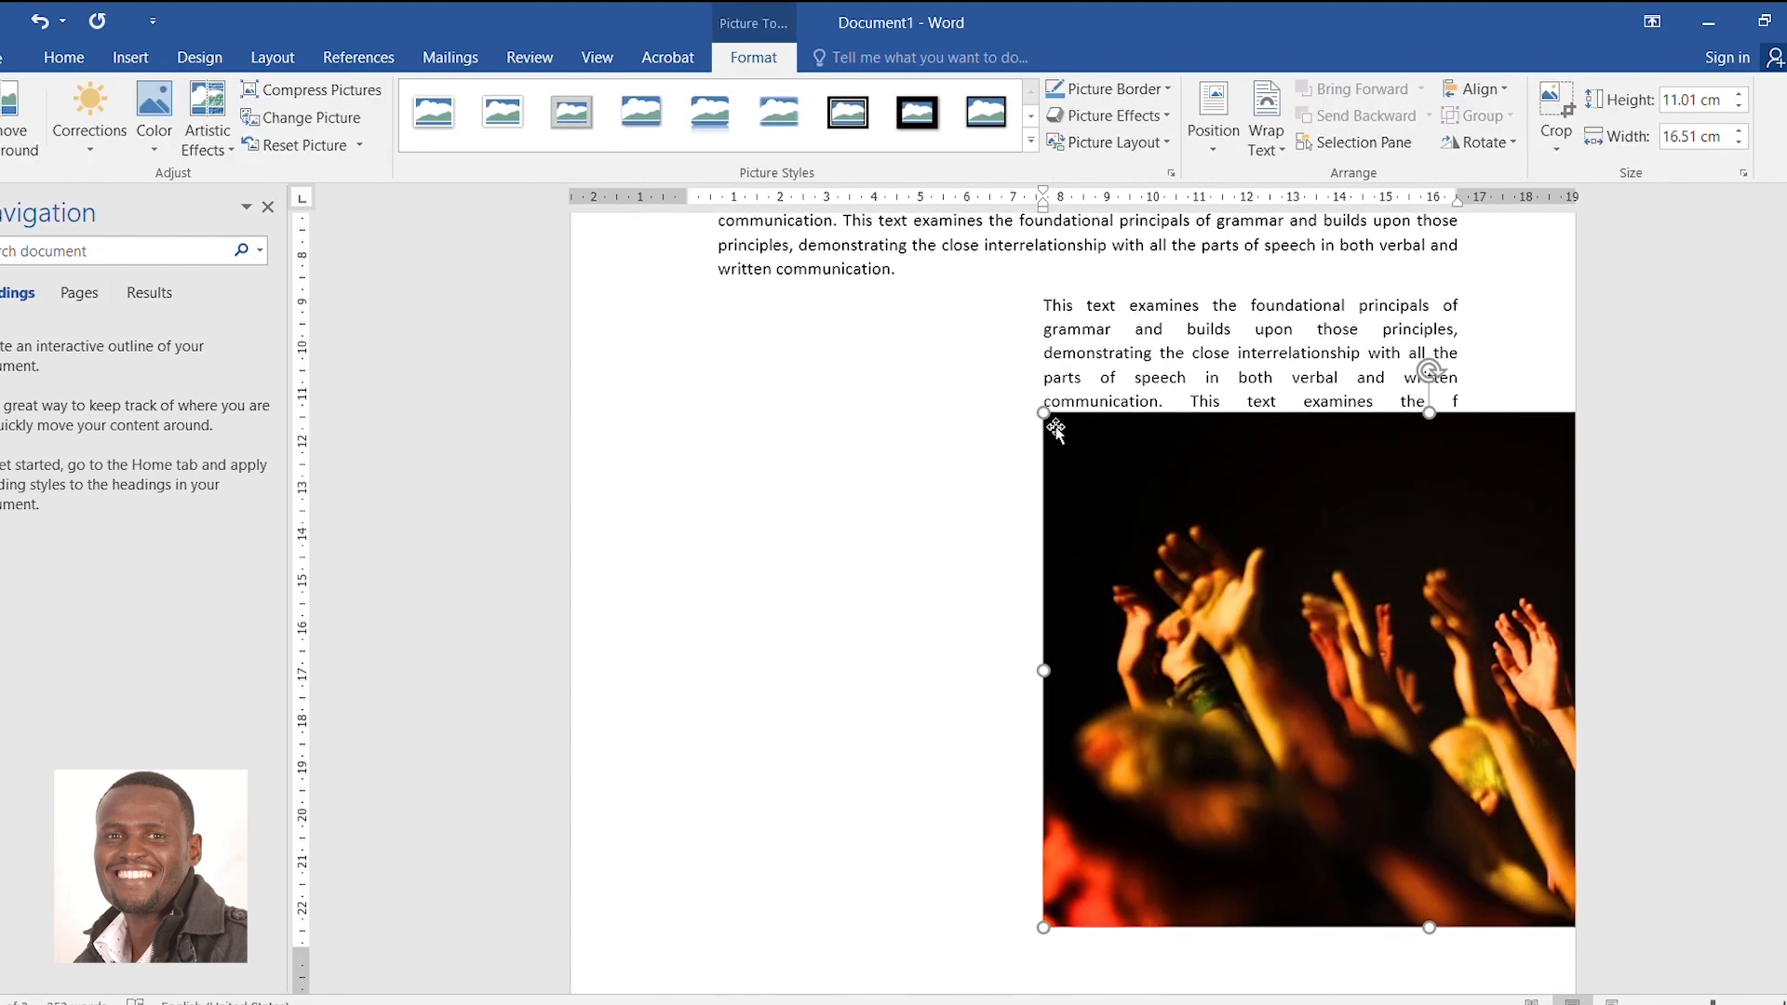
left_click_drag(1310, 601, 1061, 533)
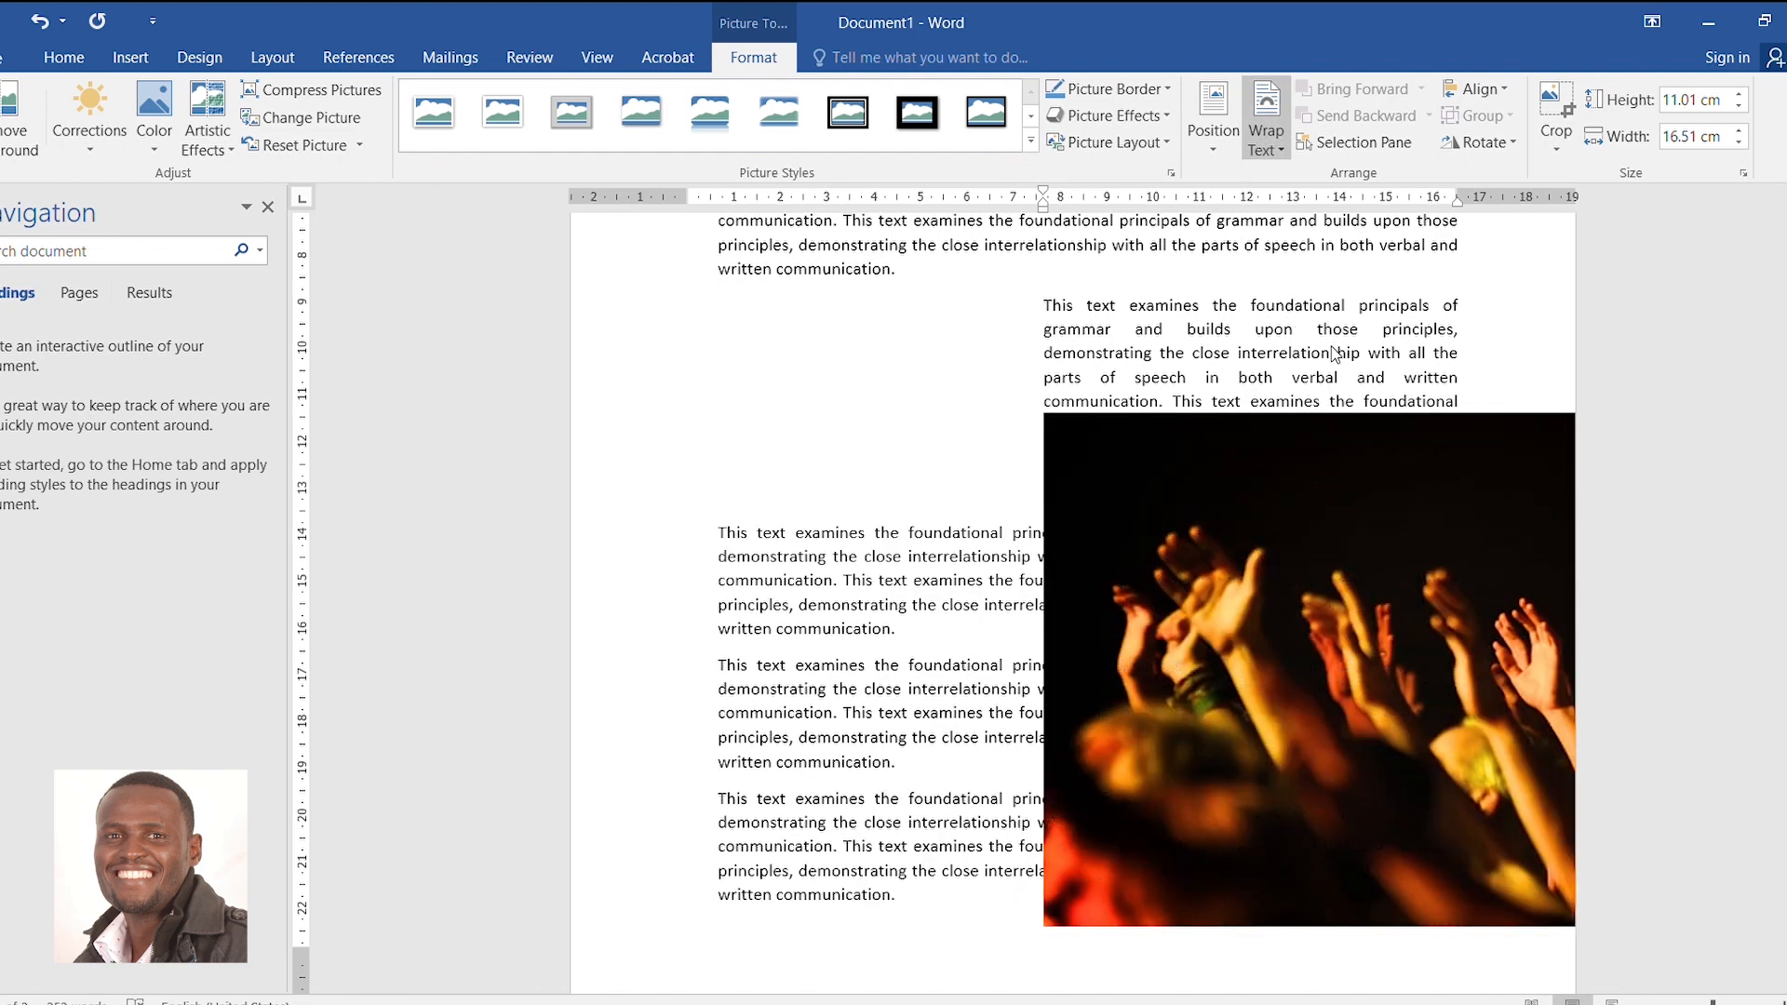
Shrink the picture to about 4.42 cm high by 6.64 cm wide and place it in the blank space beside the third body paragraph
left_click(1338, 530)
left_click_drag(1338, 530, 963, 412)
left_click_drag(669, 295, 1169, 630)
left_click_drag(1293, 698, 854, 363)
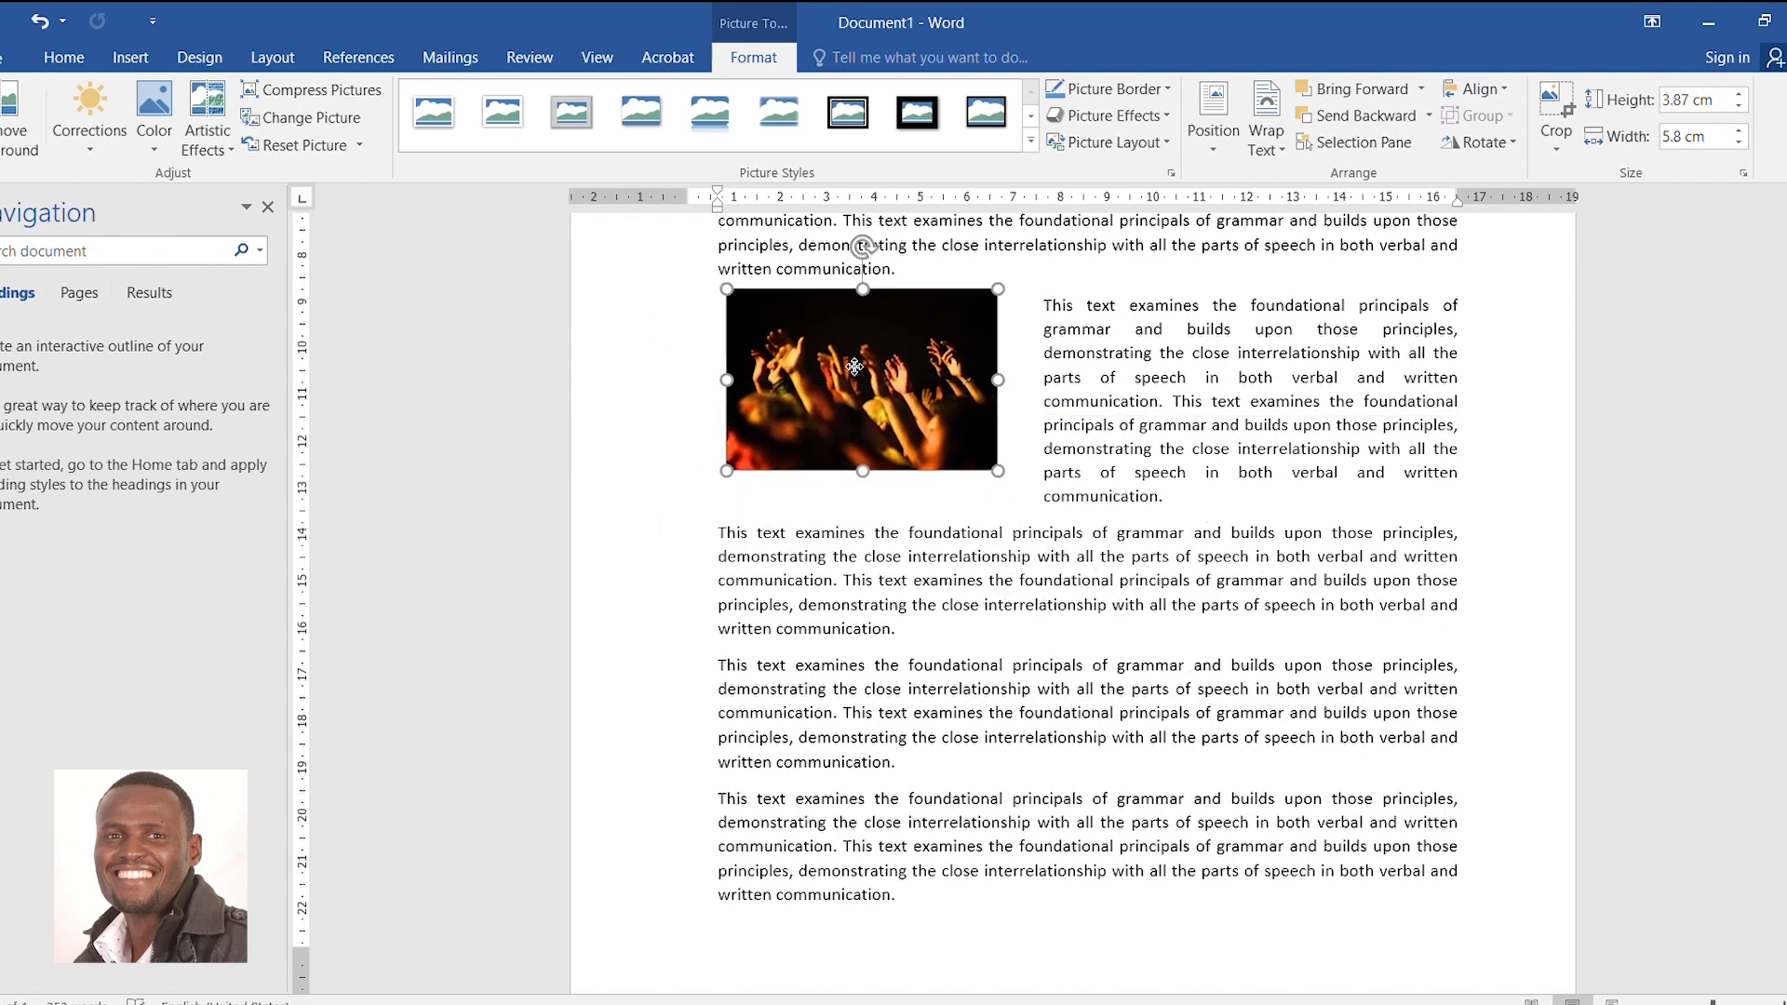
left_click_drag(1000, 472, 1018, 503)
left_click_drag(944, 450, 936, 453)
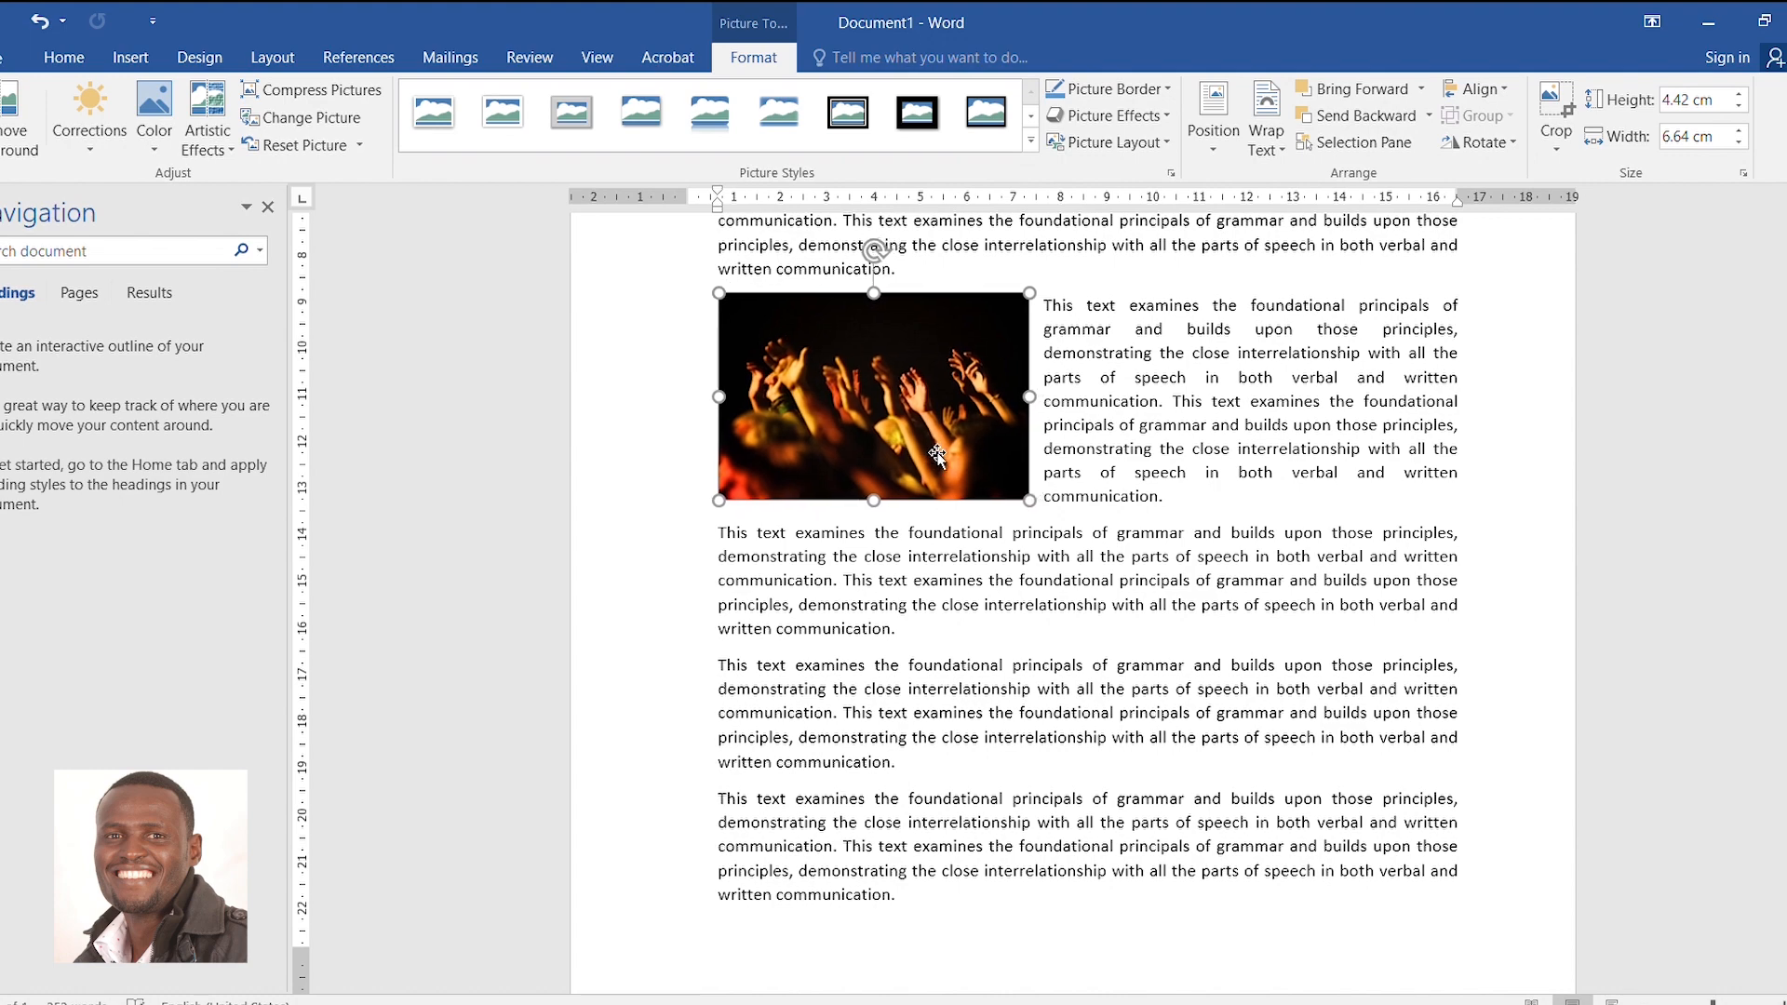
Place a copy of the picture in the blank space beside the first body paragraph and deselect it
scroll(936, 453, "up", 5)
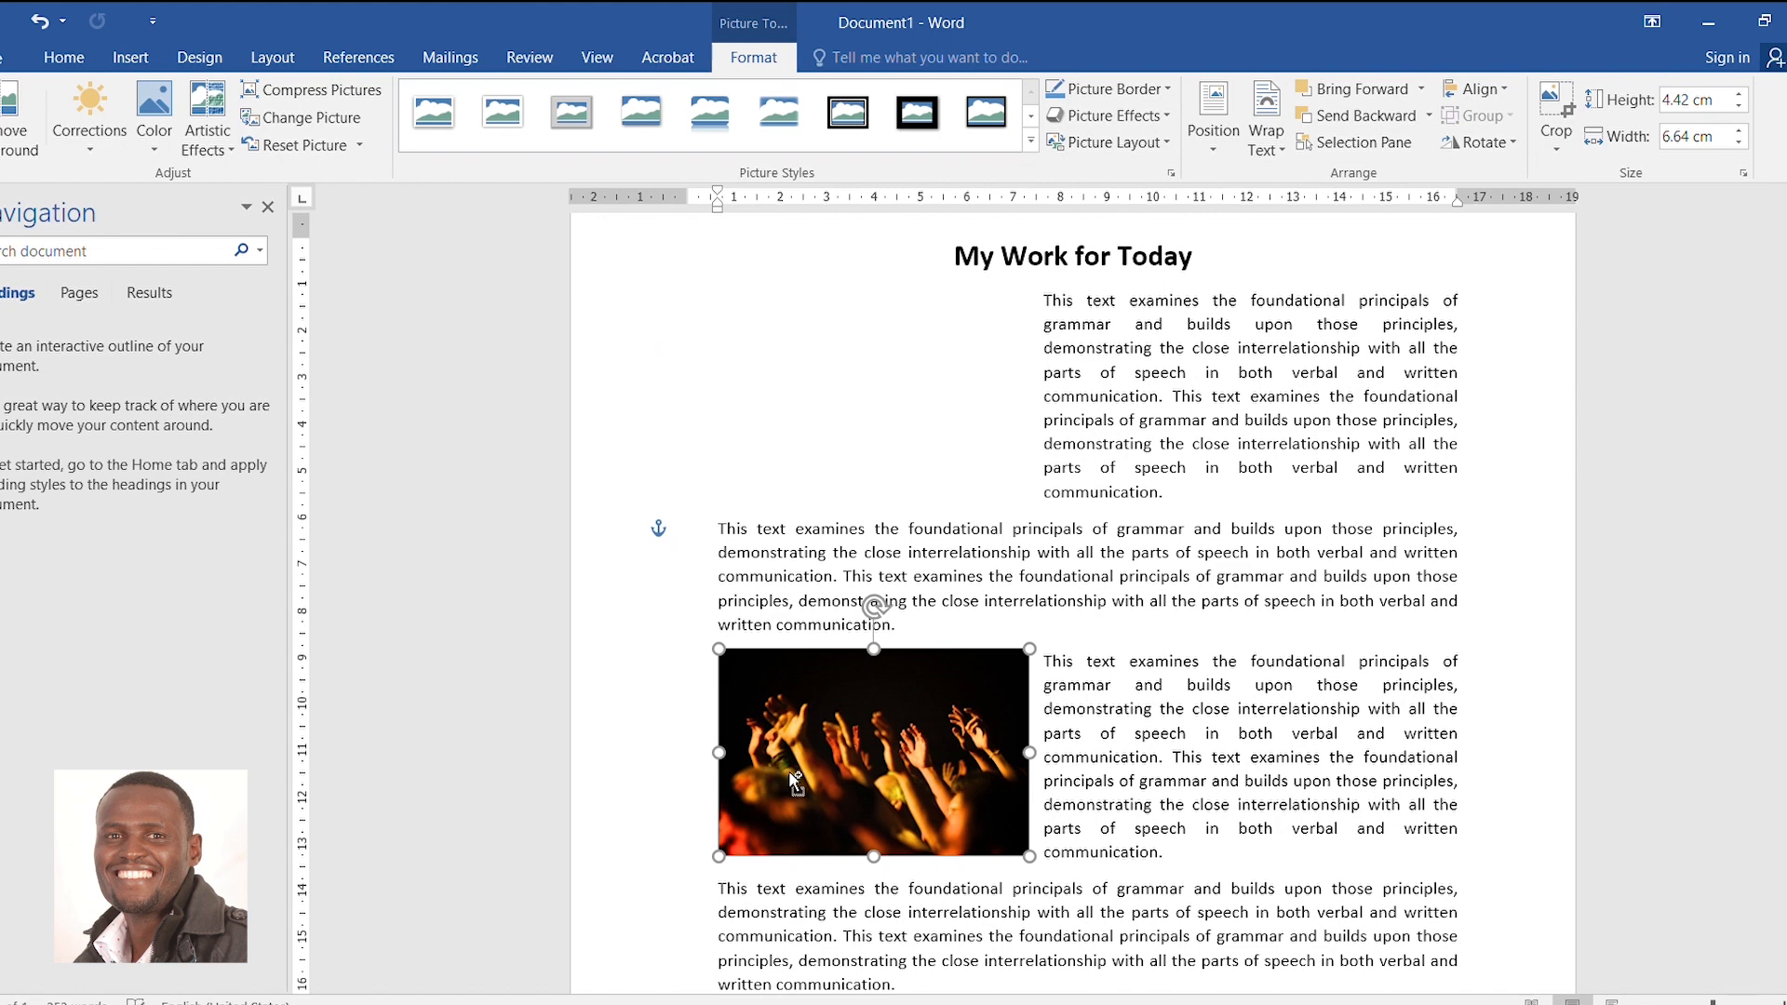
left_click_drag(793, 780, 785, 421)
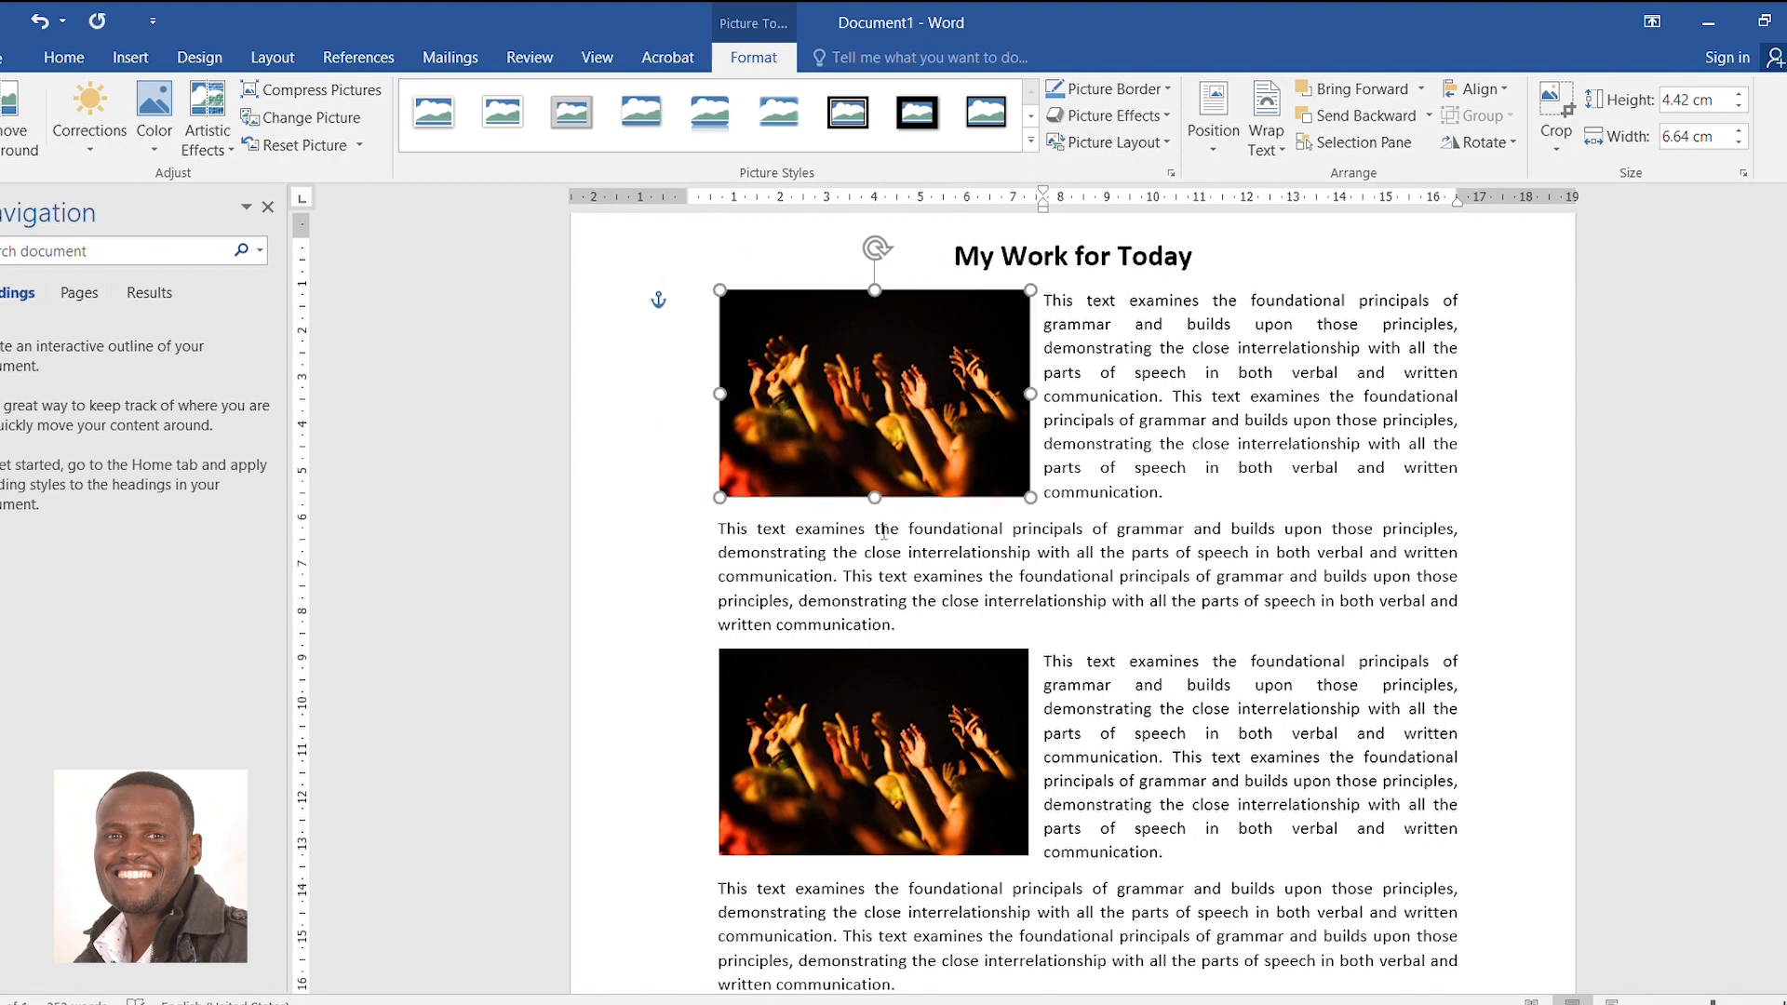
left_click(63, 57)
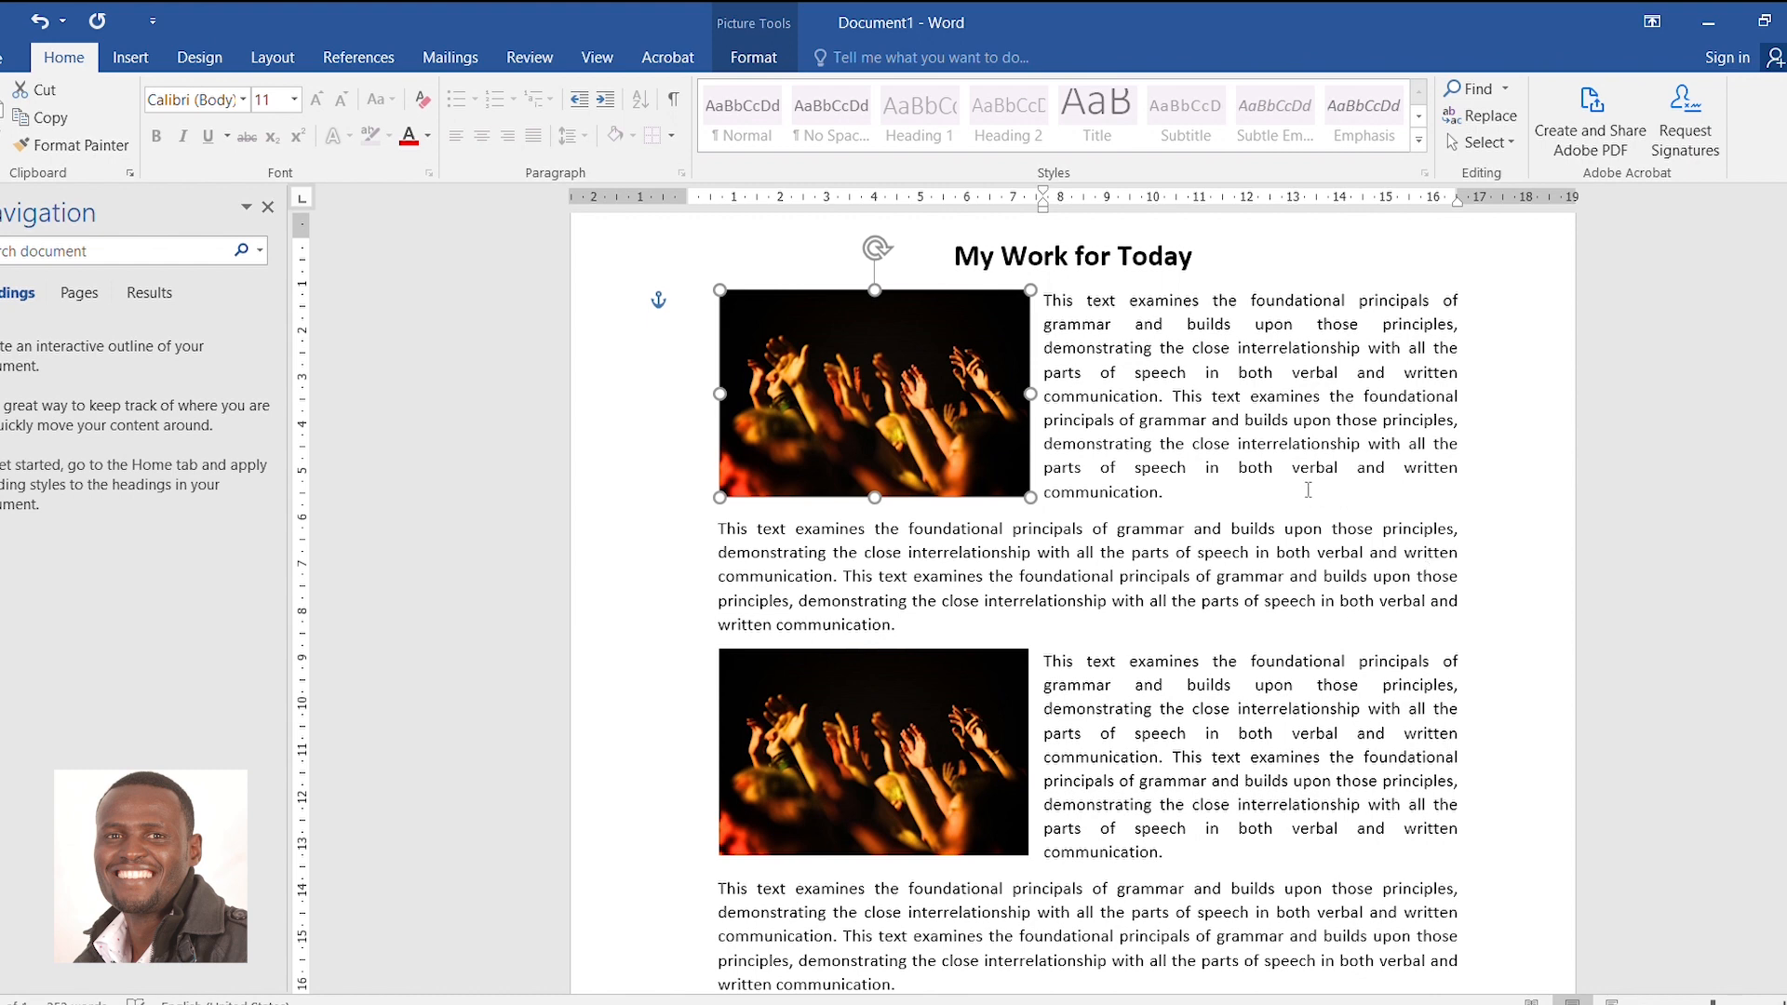
left_click(1241, 427)
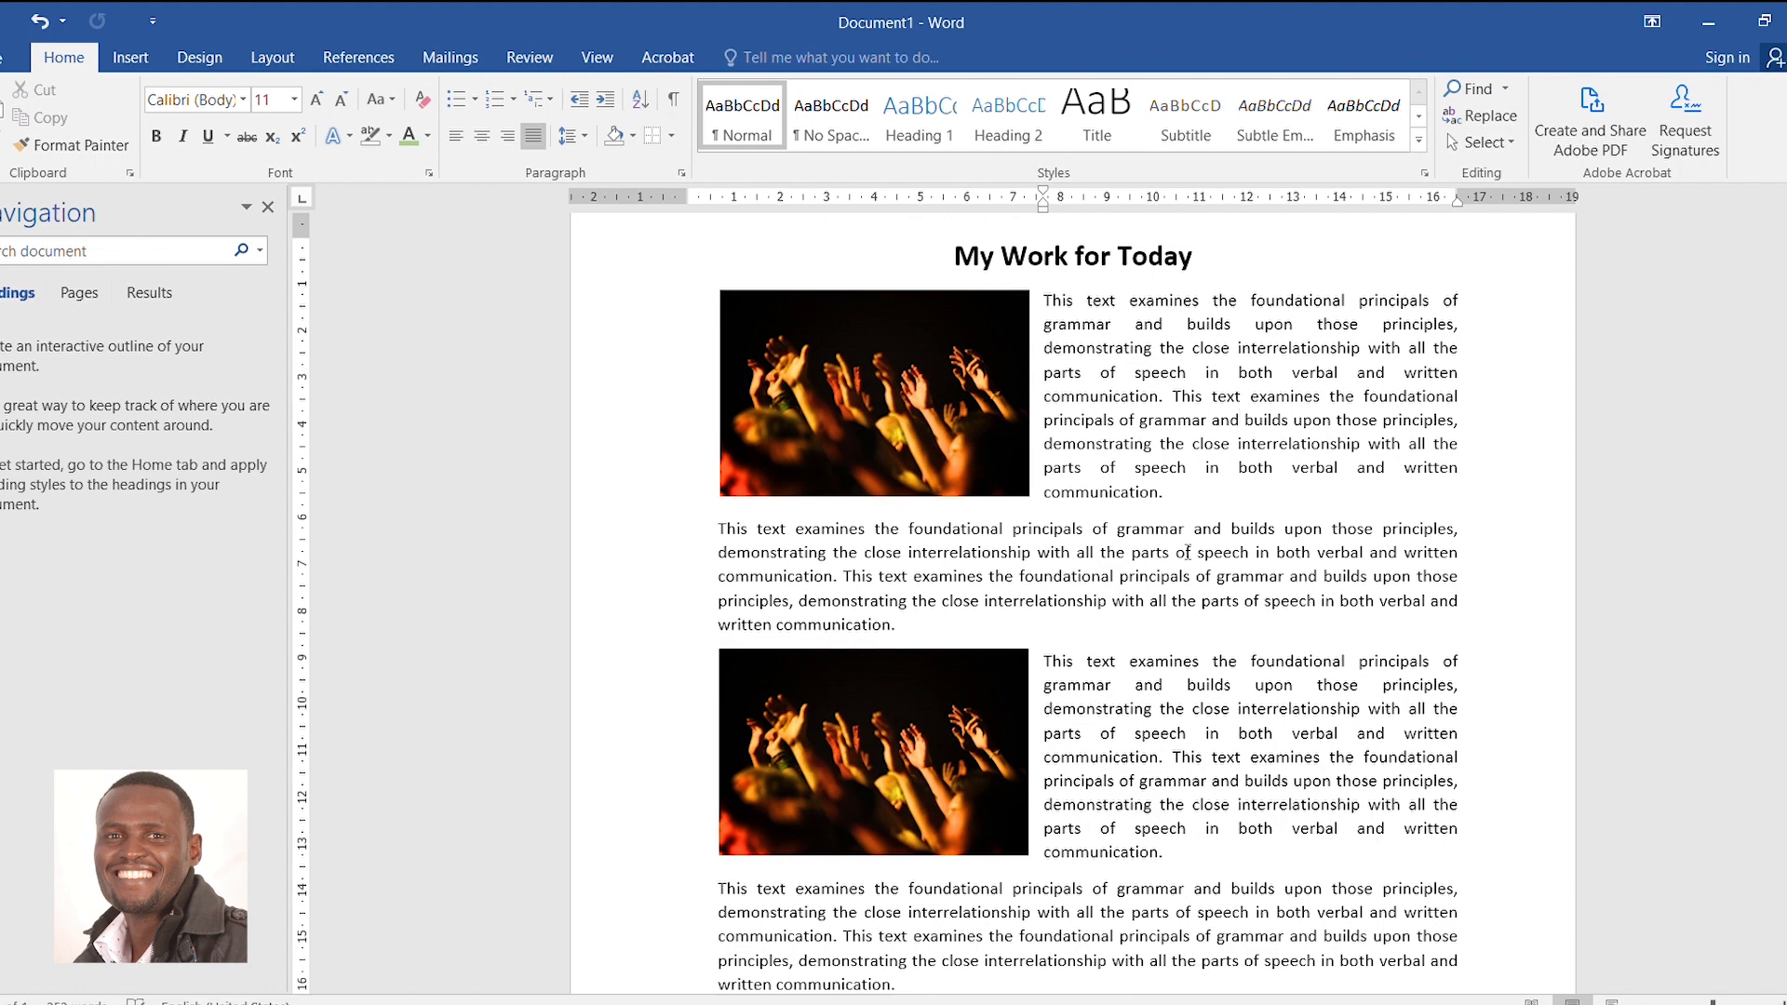
Split each of the last four body paragraphs in two by adding a paragraph break within its opening sentence
scroll(1185, 552, "up", 2)
scroll(1167, 559, "down", 1)
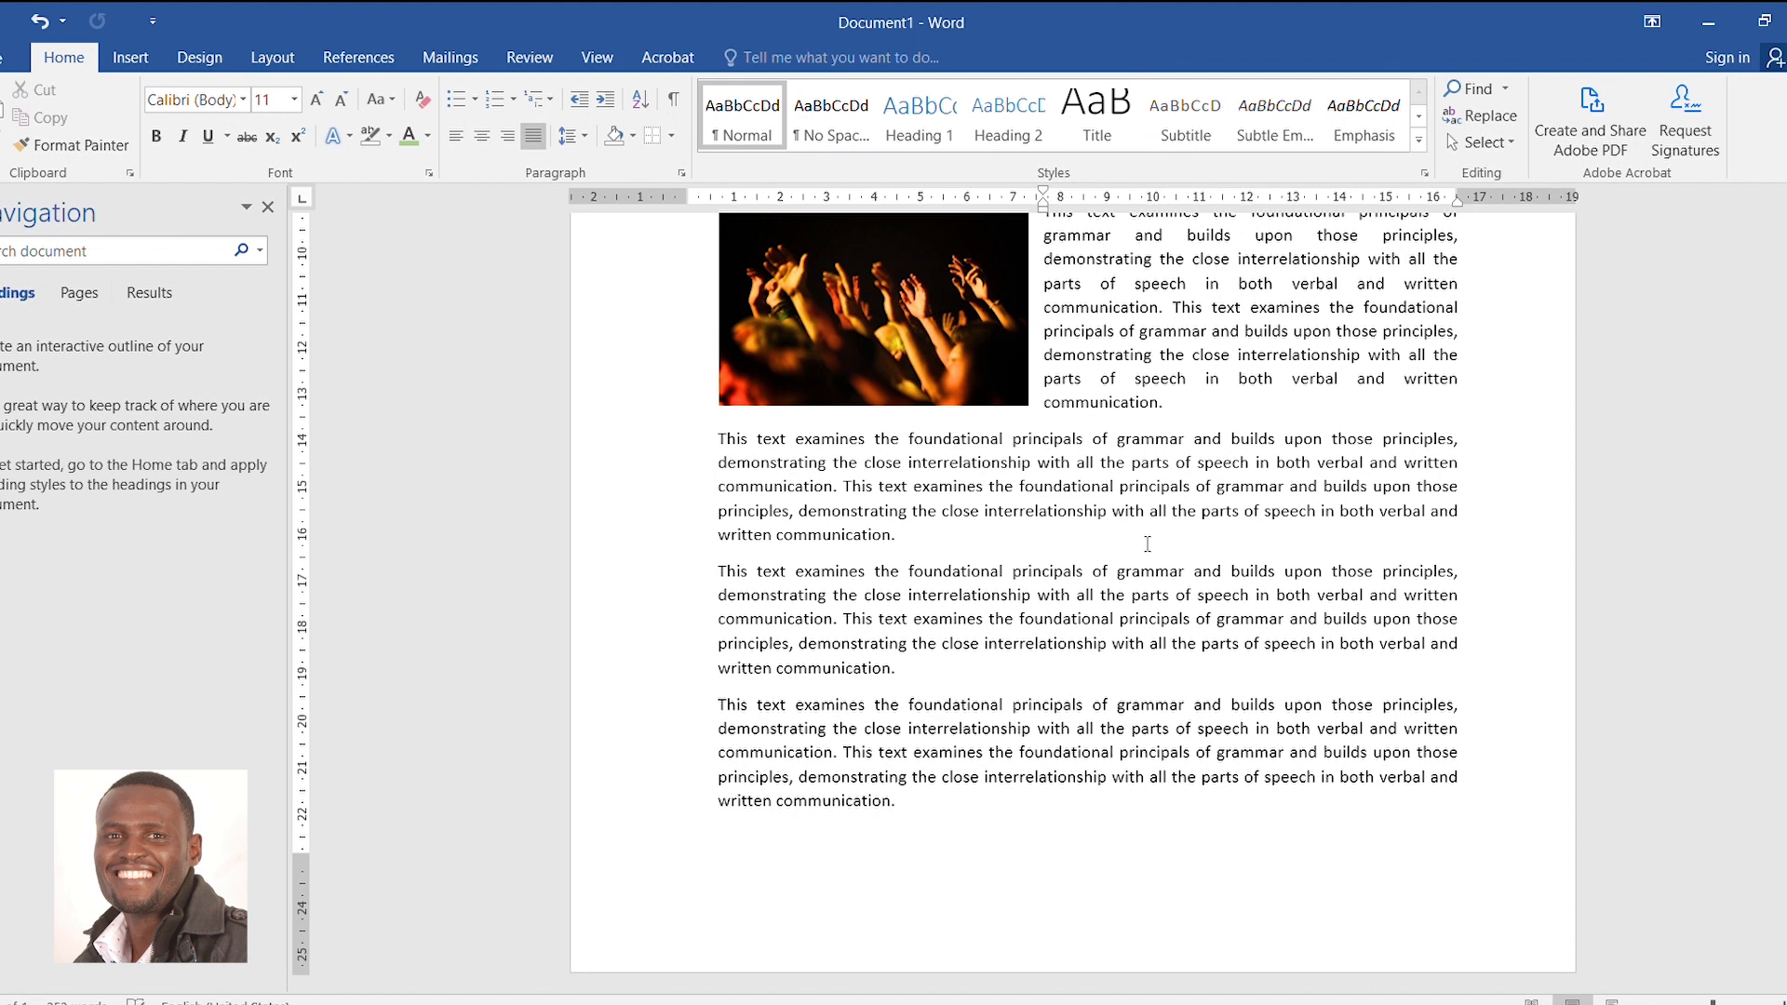
left_click(1100, 594)
key("Return")
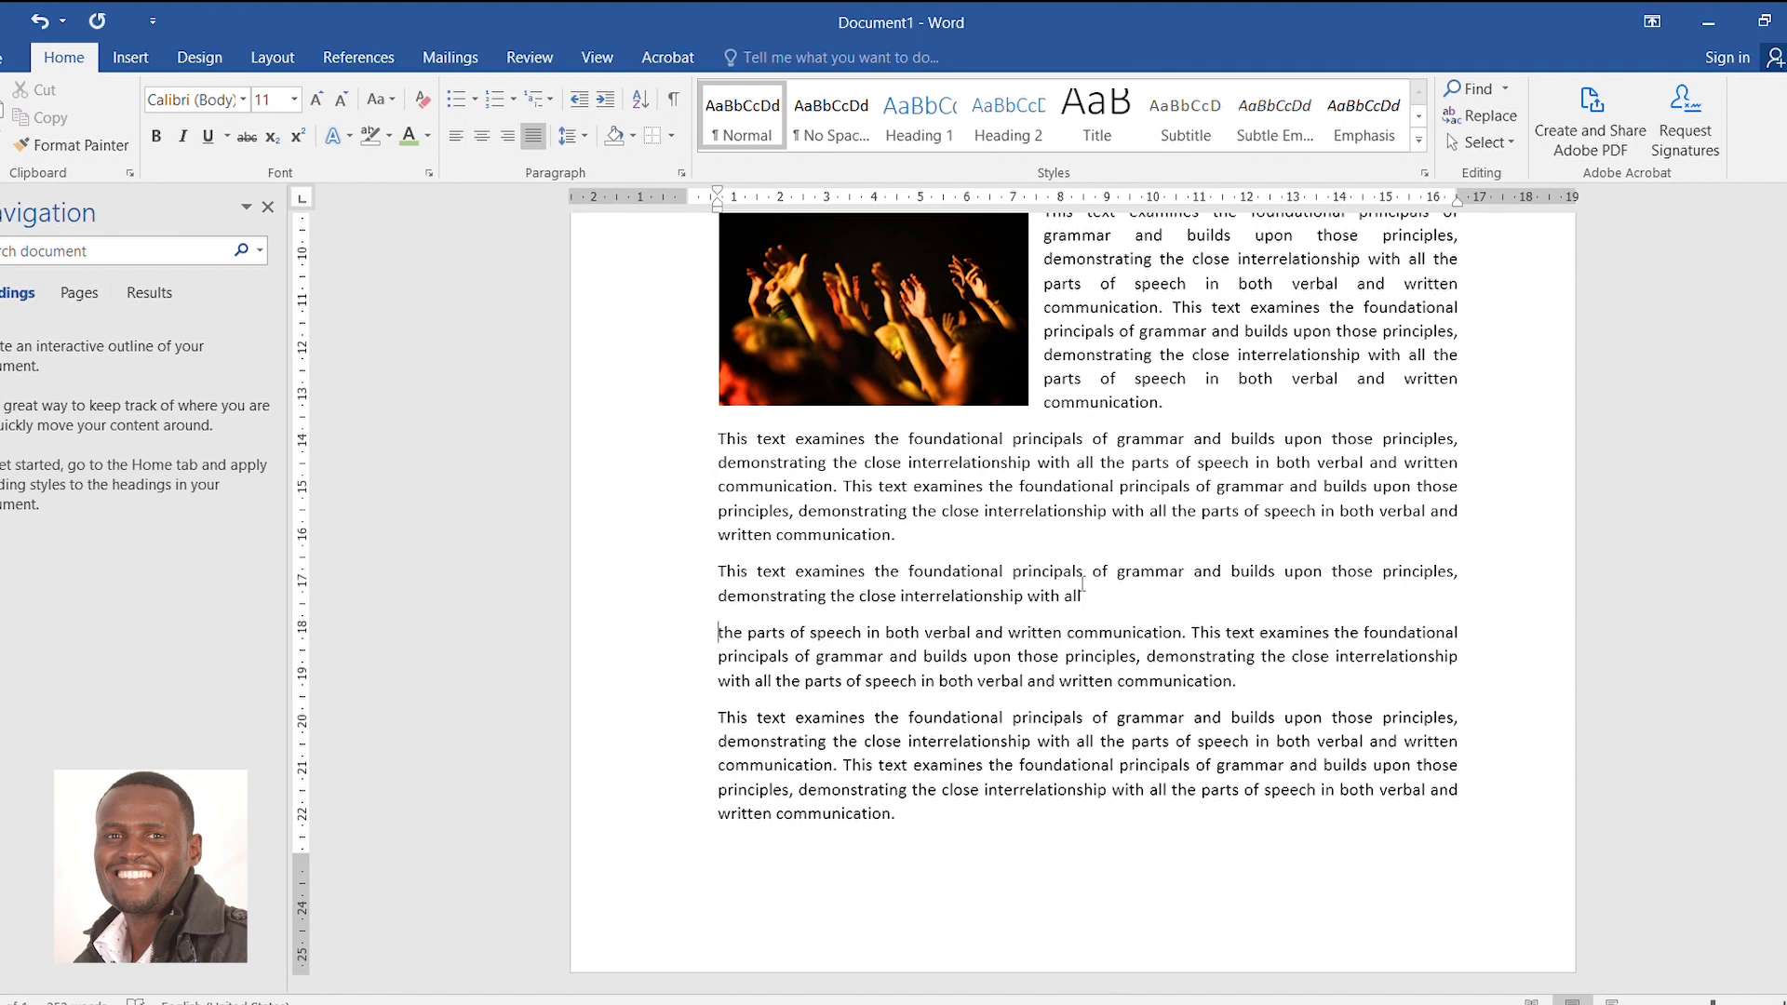
left_click(908, 742)
key("Return")
left_click(1010, 460)
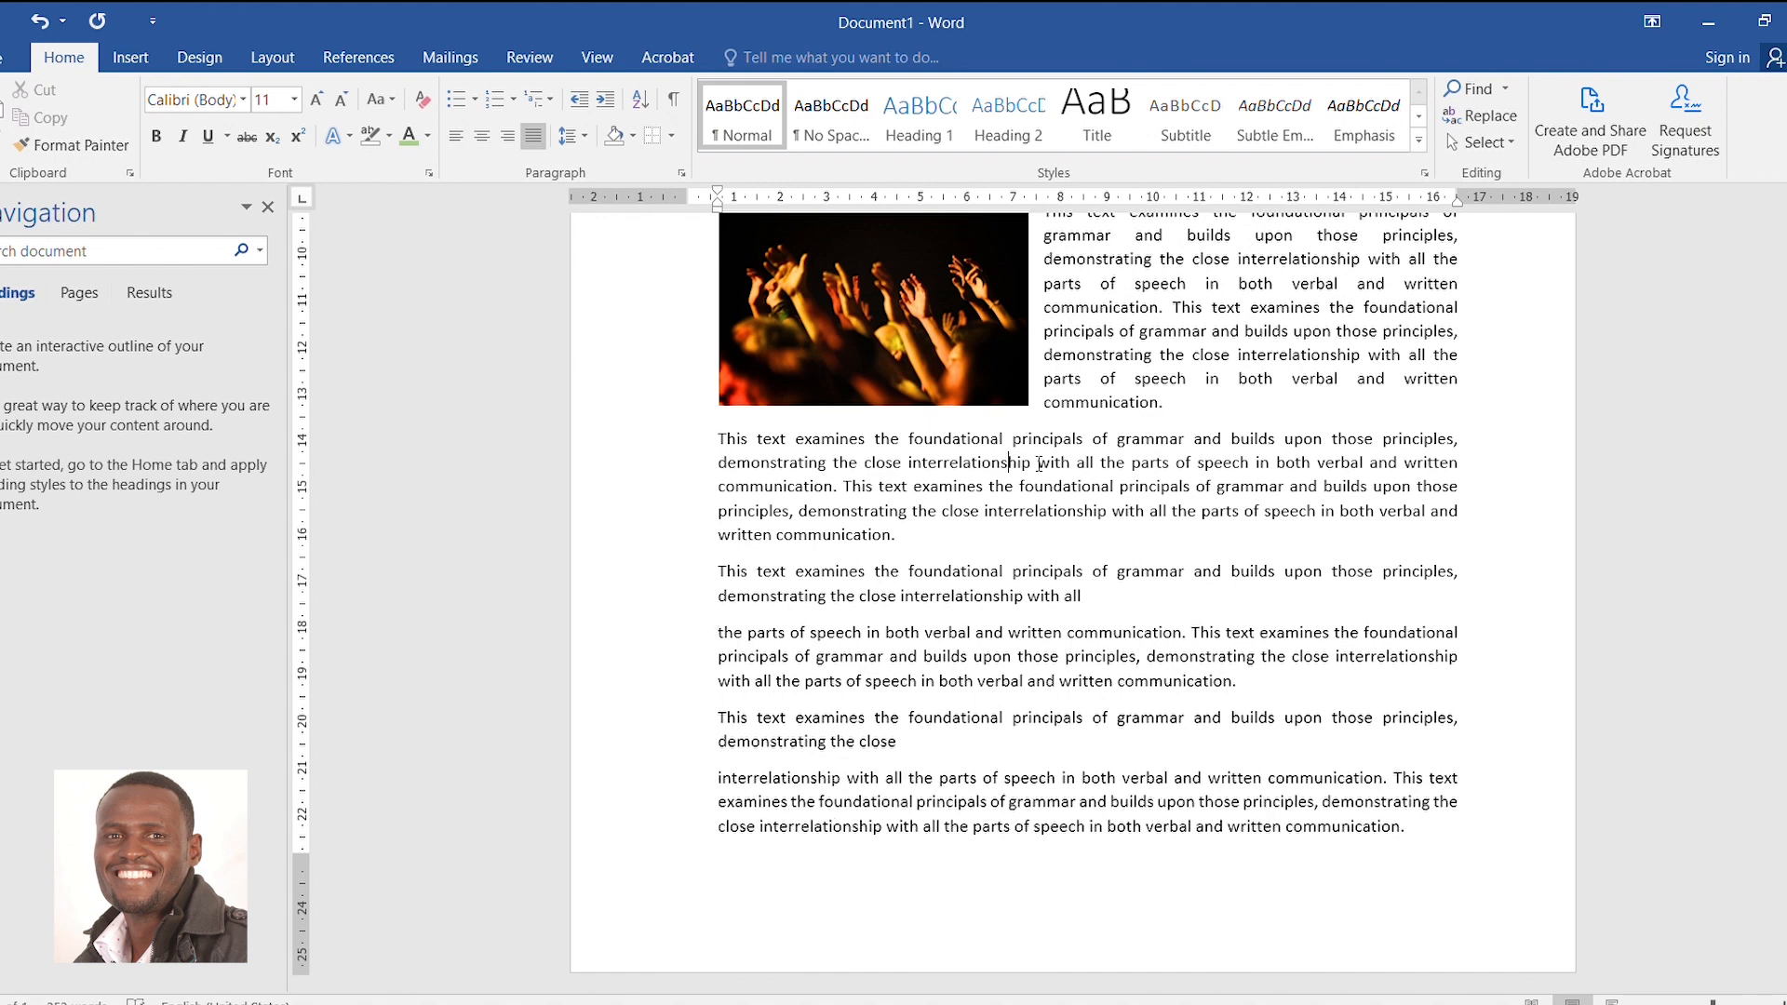
left_click(1039, 464)
key("Return")
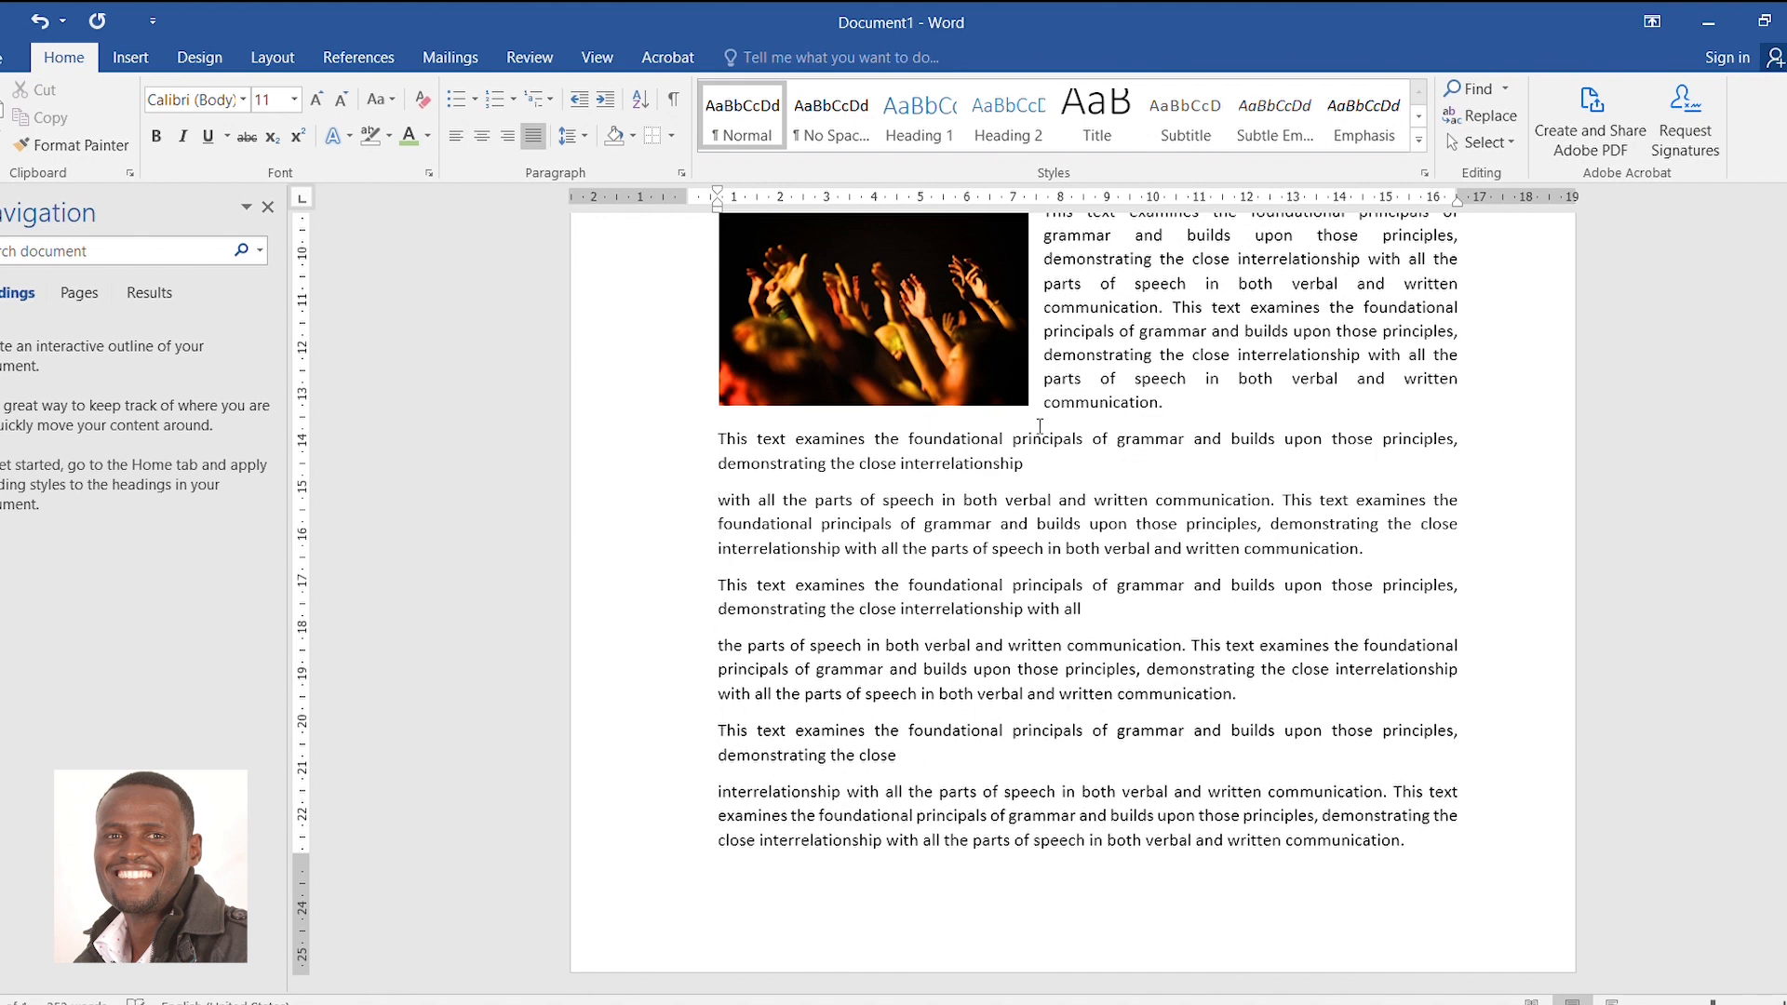
left_click(1238, 284)
key("Return")
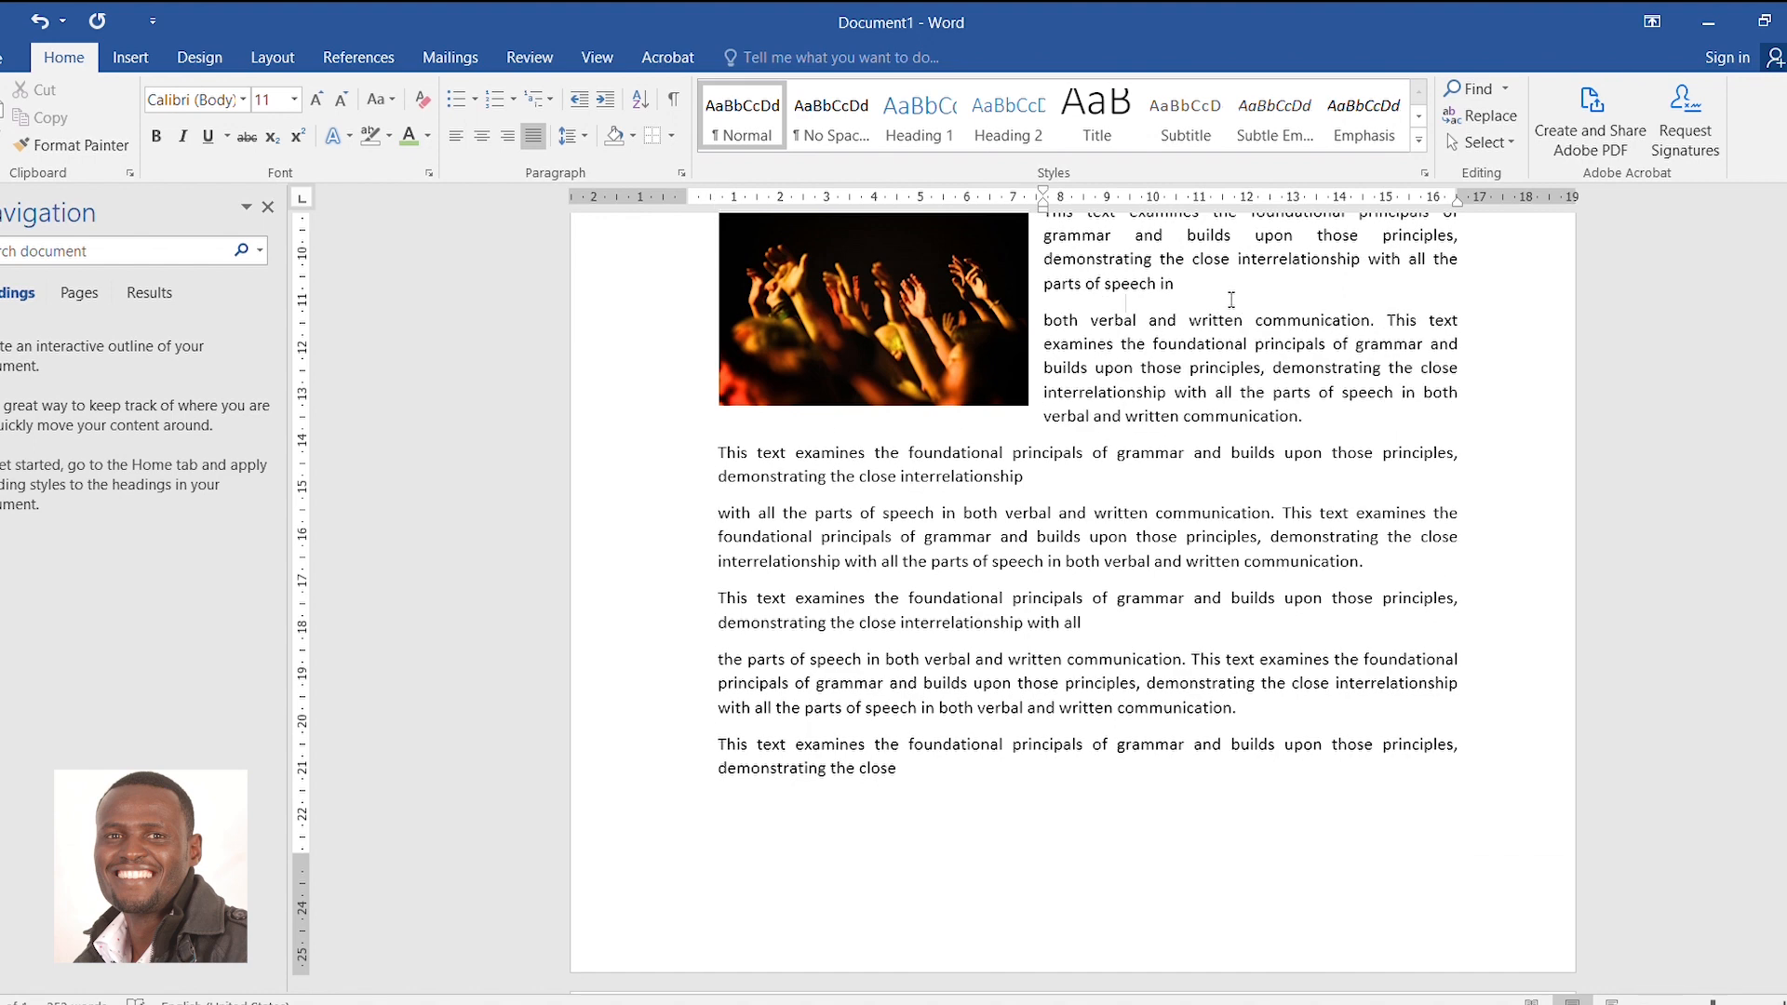
Select all the body text below the title and sort its paragraphs in ascending alphabetical order
left_click(868, 377)
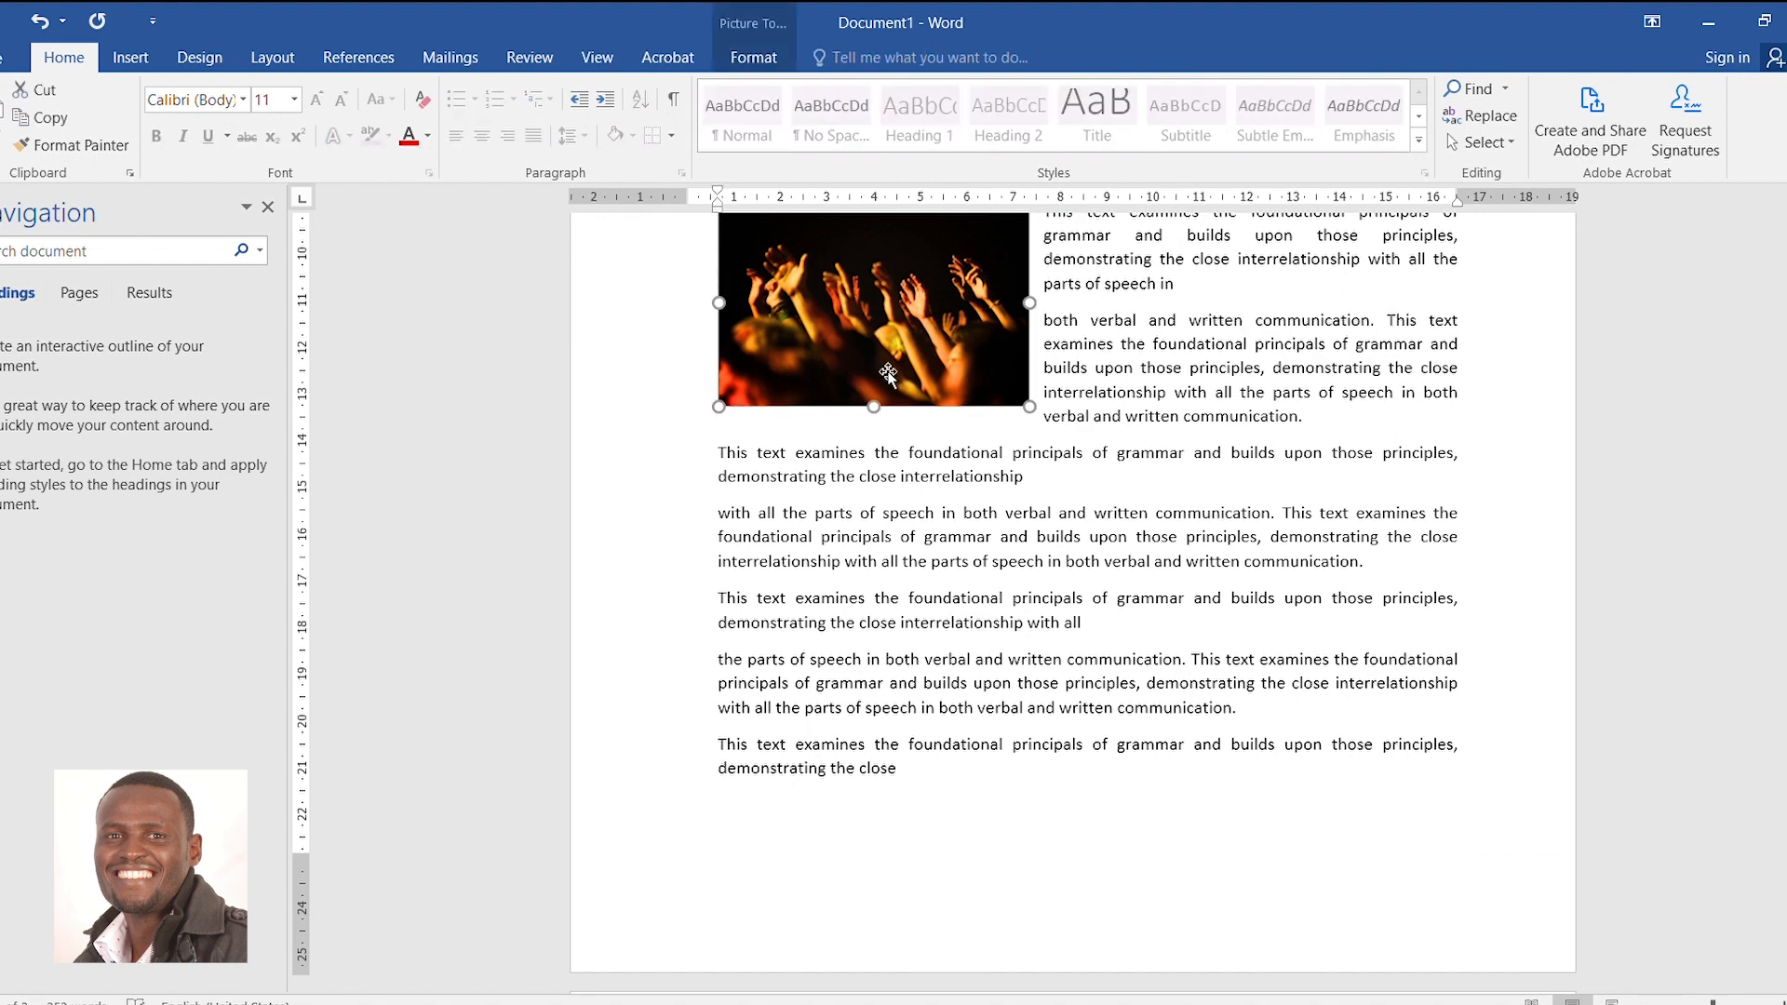
scroll(884, 372, "up", 2)
scroll(932, 406, "up", 1)
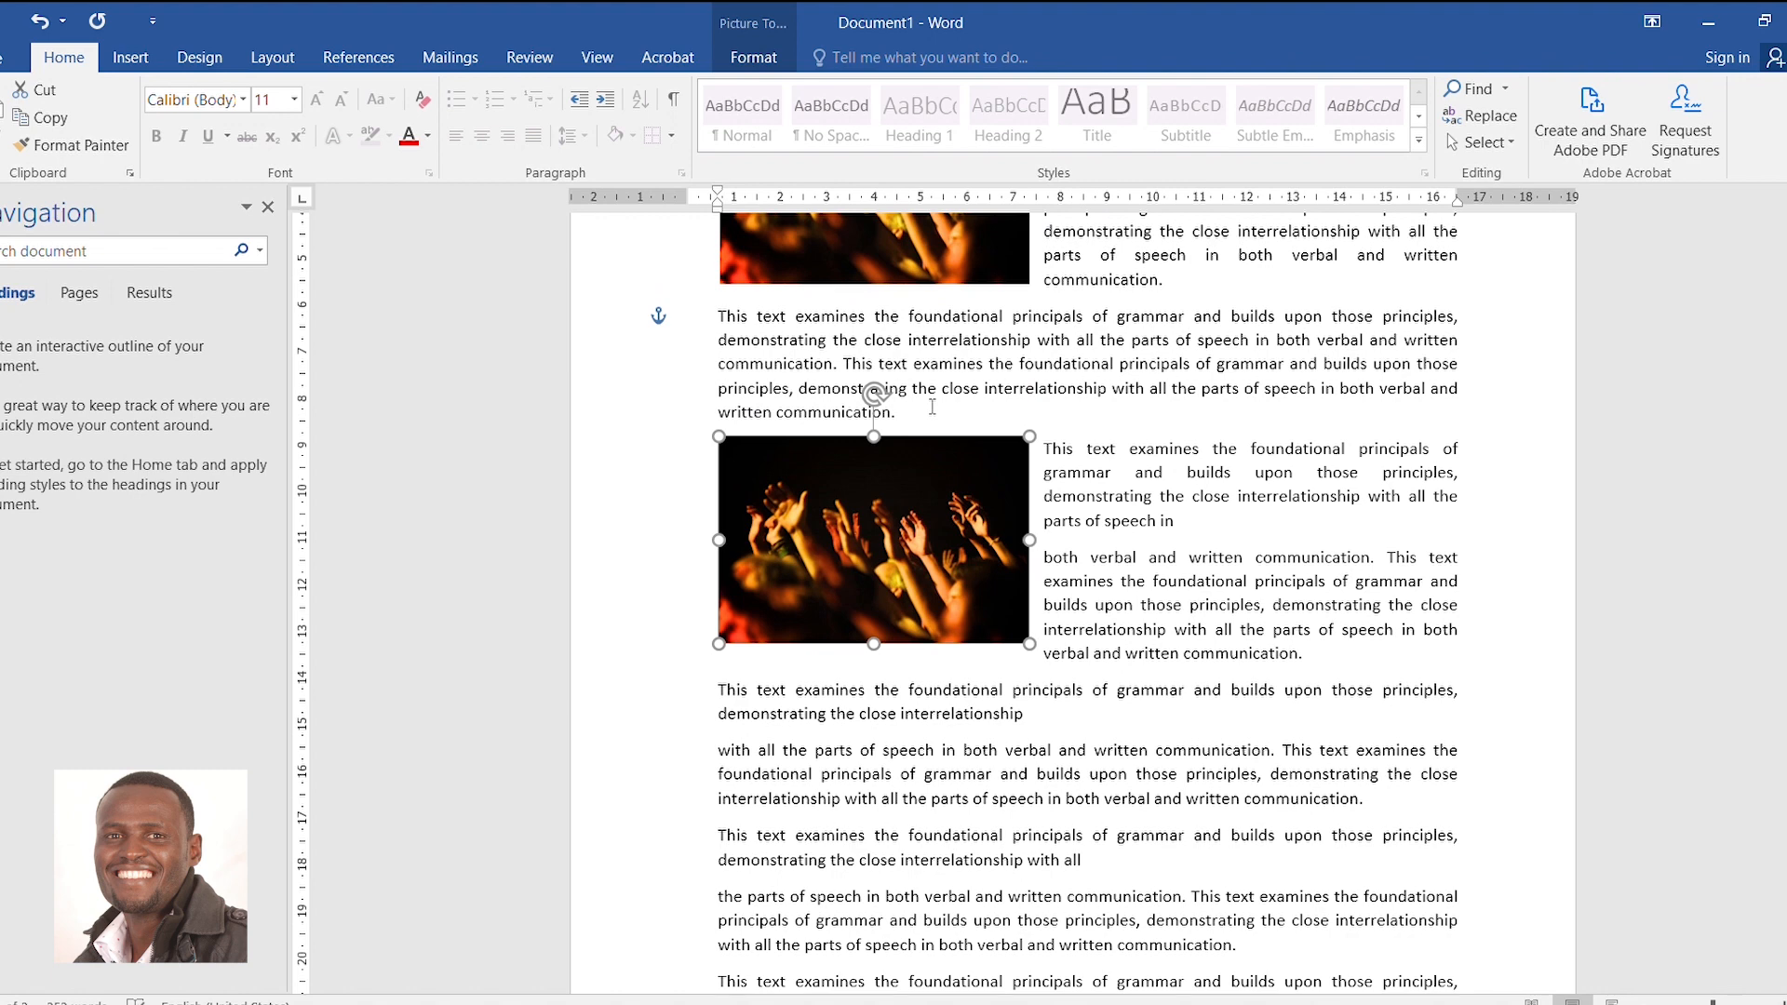
key("ctrl+a")
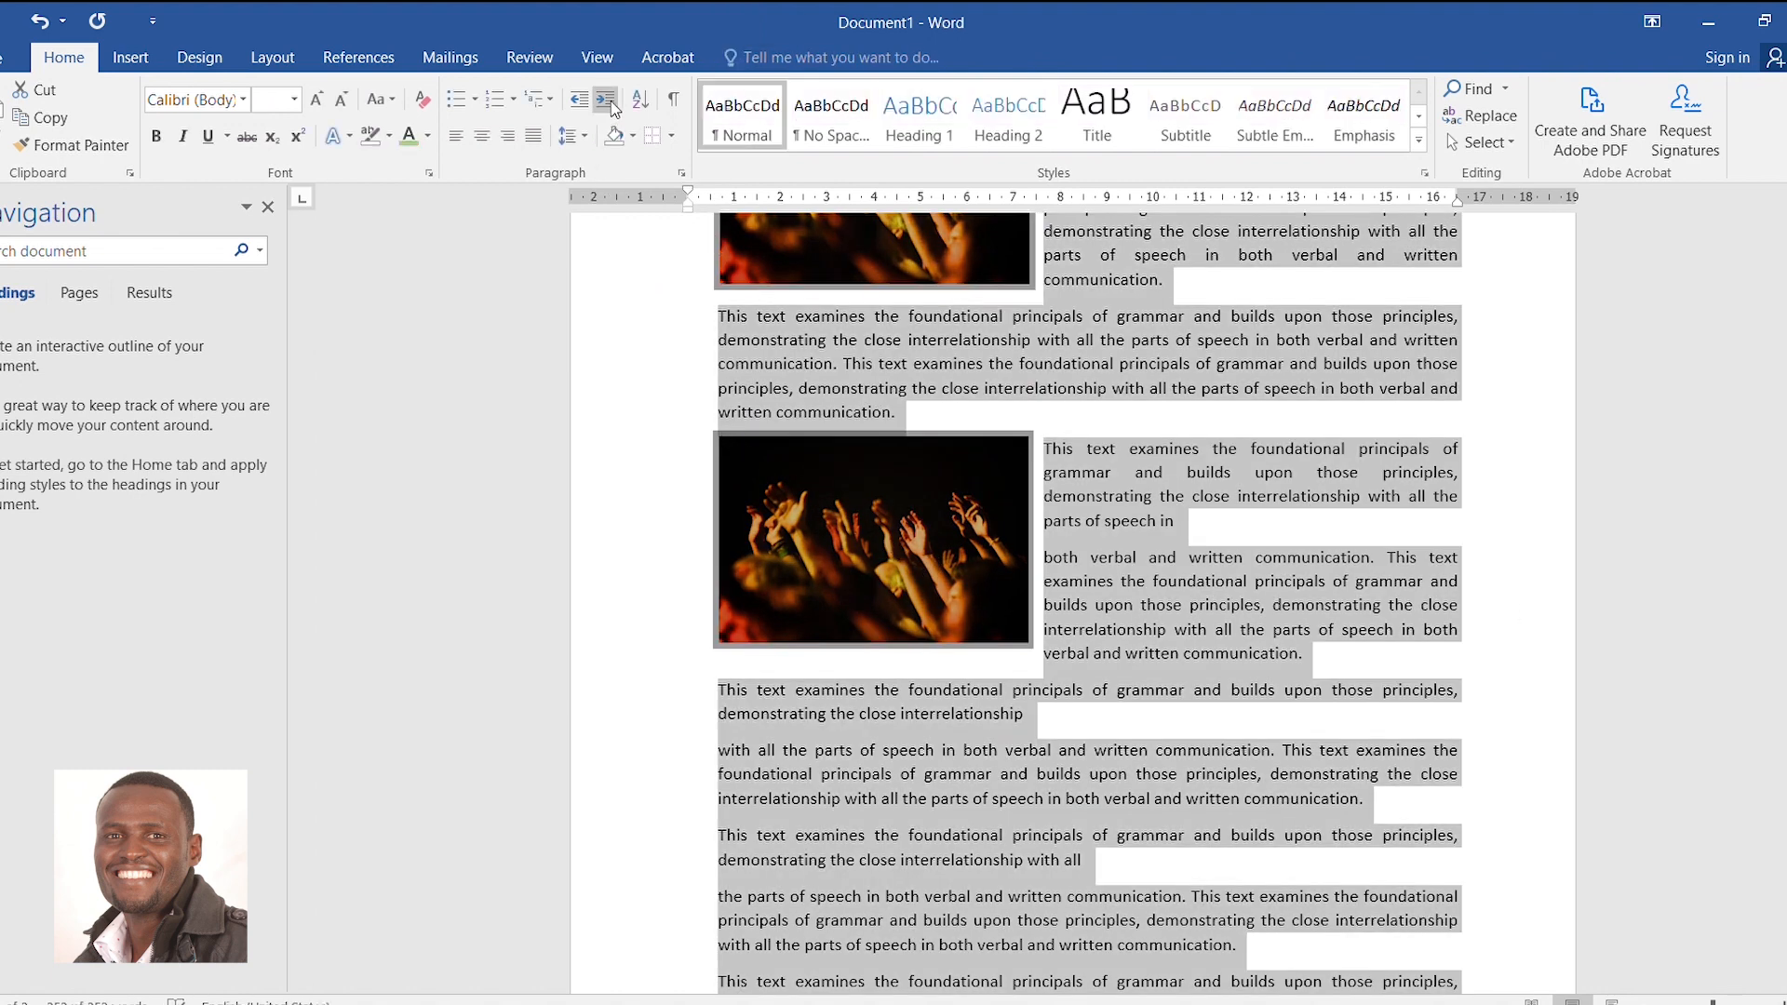
scroll(1011, 396, "up", 5)
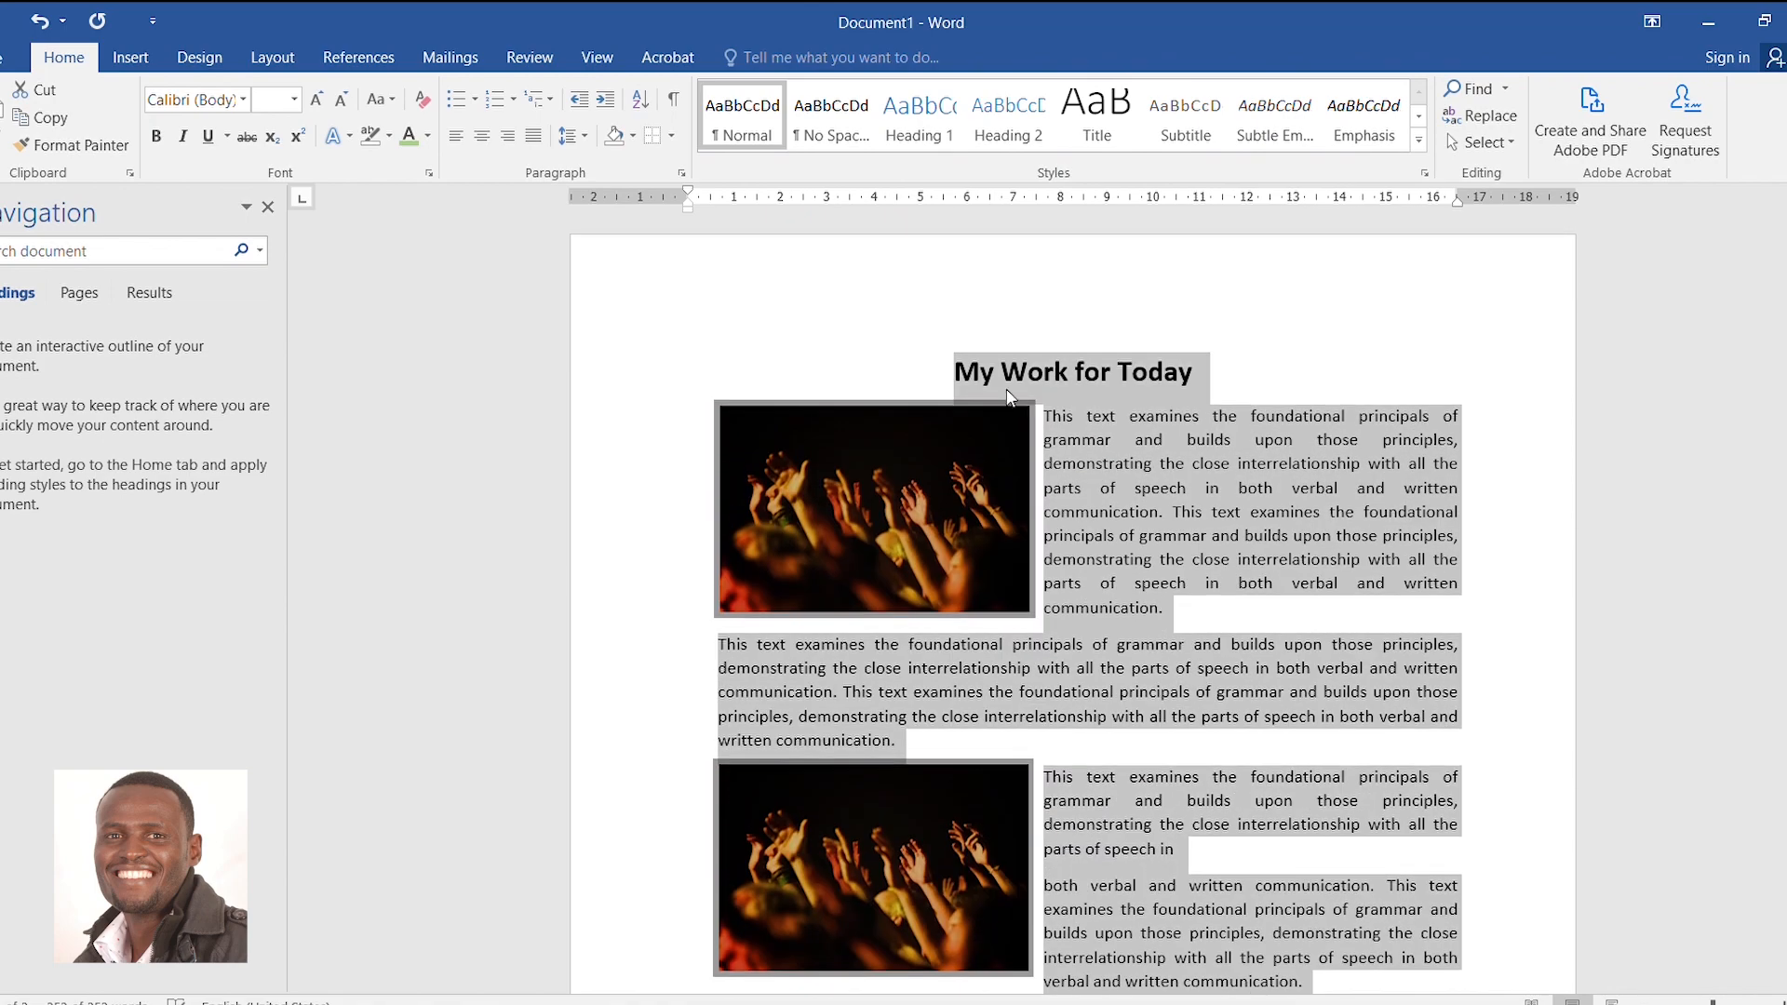
left_click(1053, 415)
left_click_drag(1046, 419, 1405, 869)
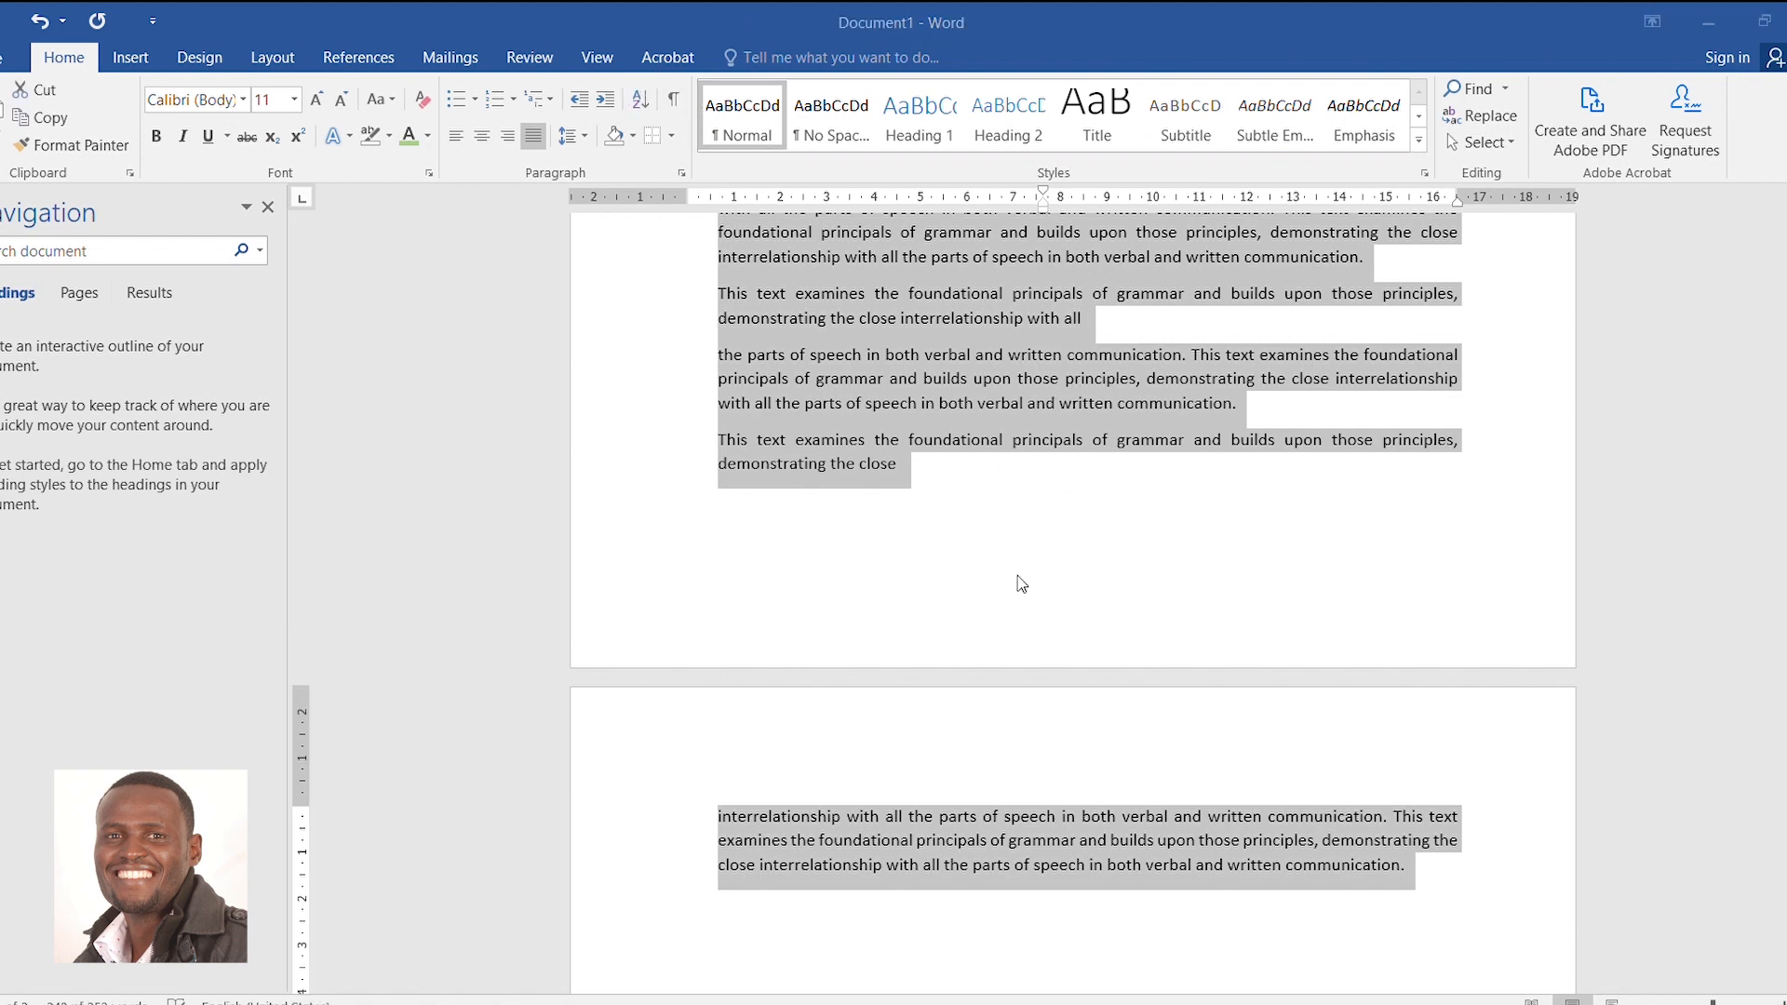
left_click(979, 671)
scroll(1038, 456, "up", 5)
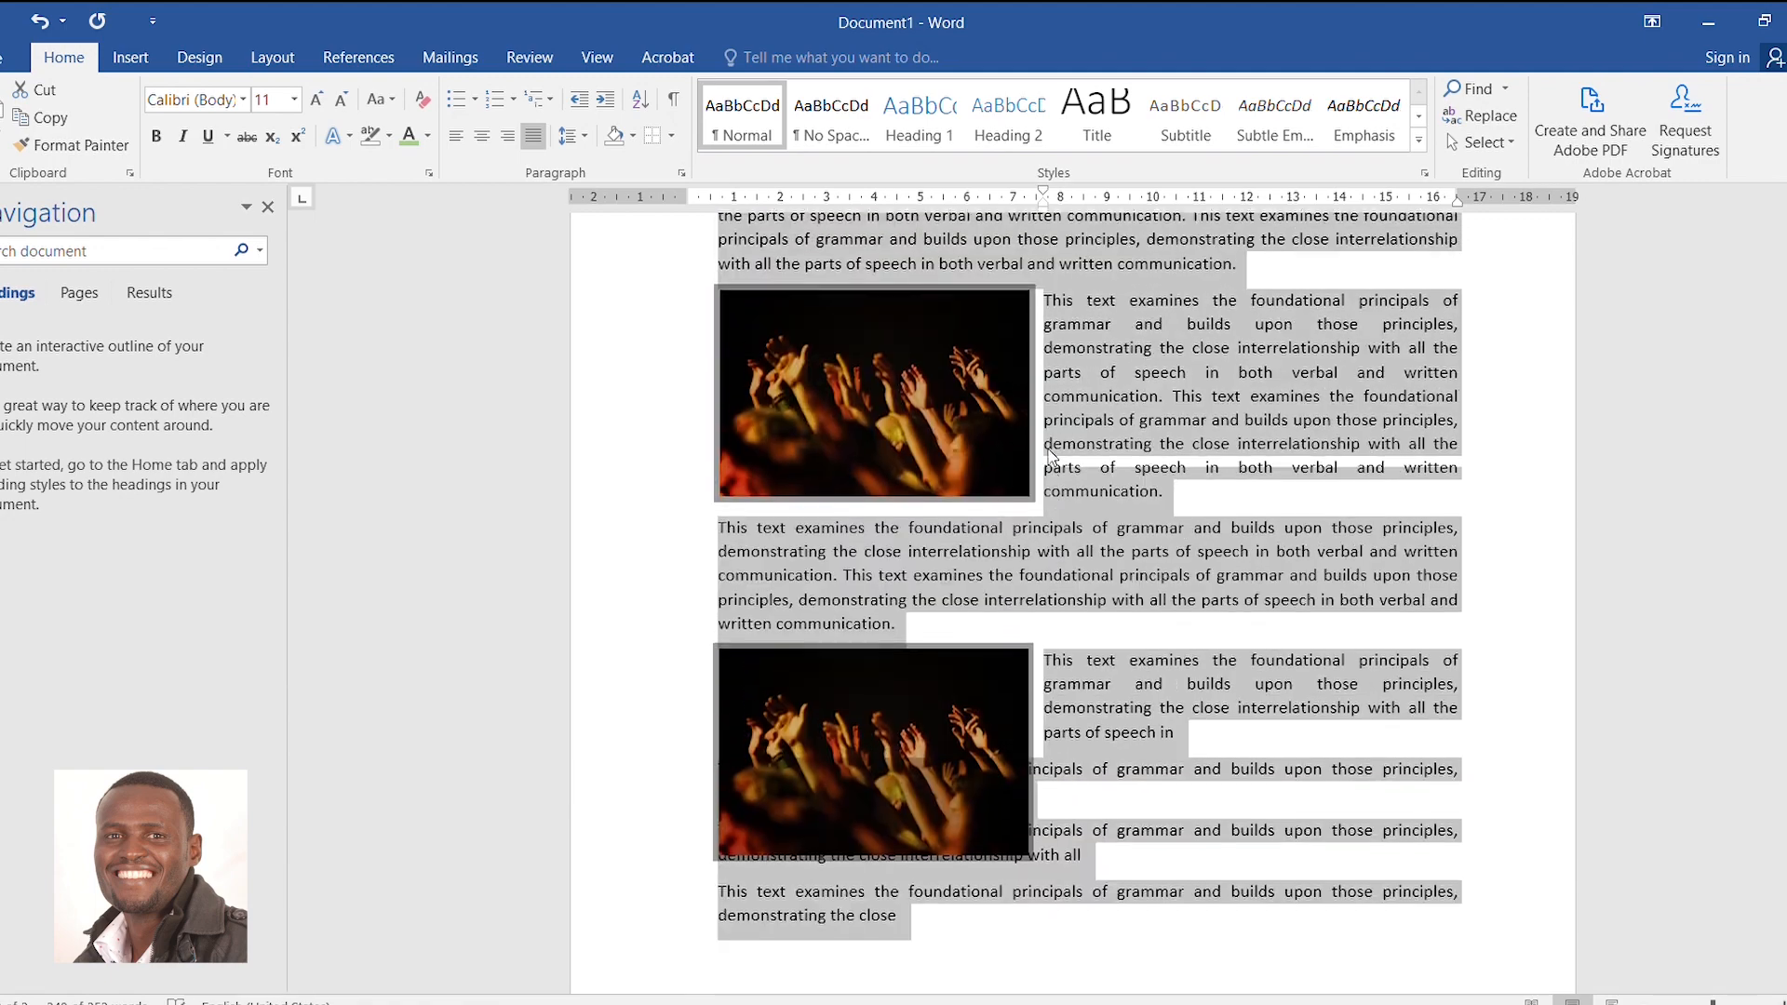
scroll(1049, 456, "up", 5)
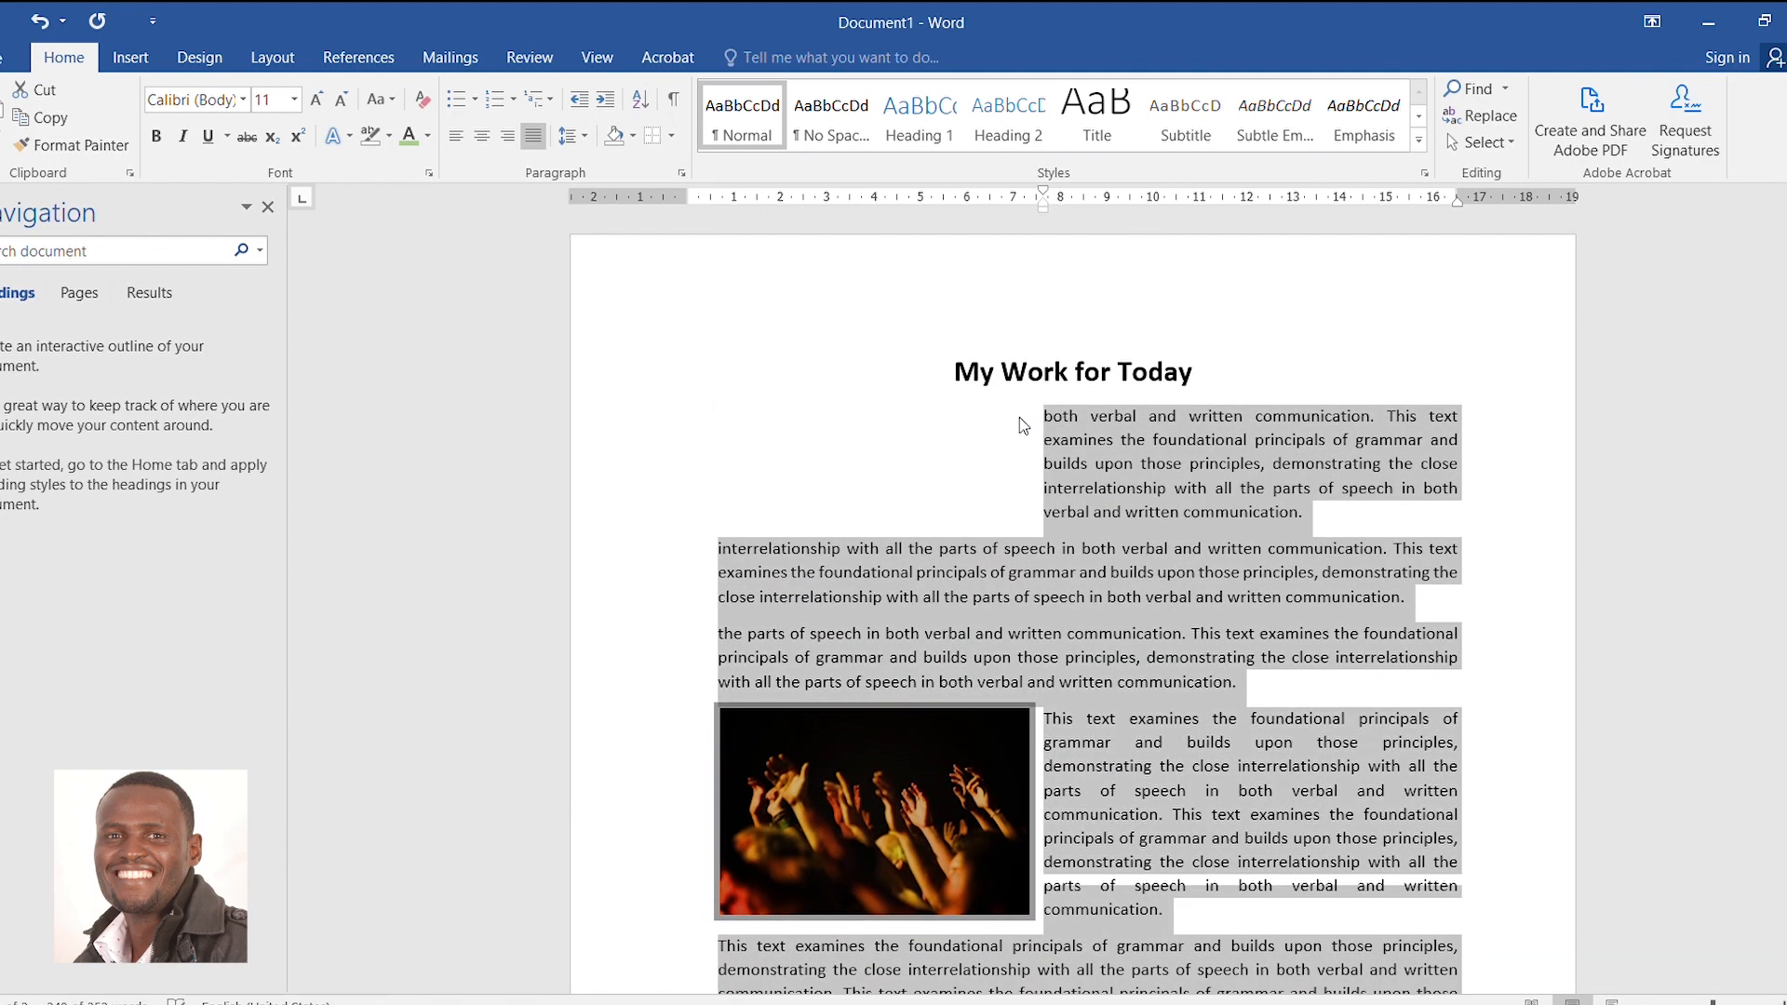
left_click(1056, 489)
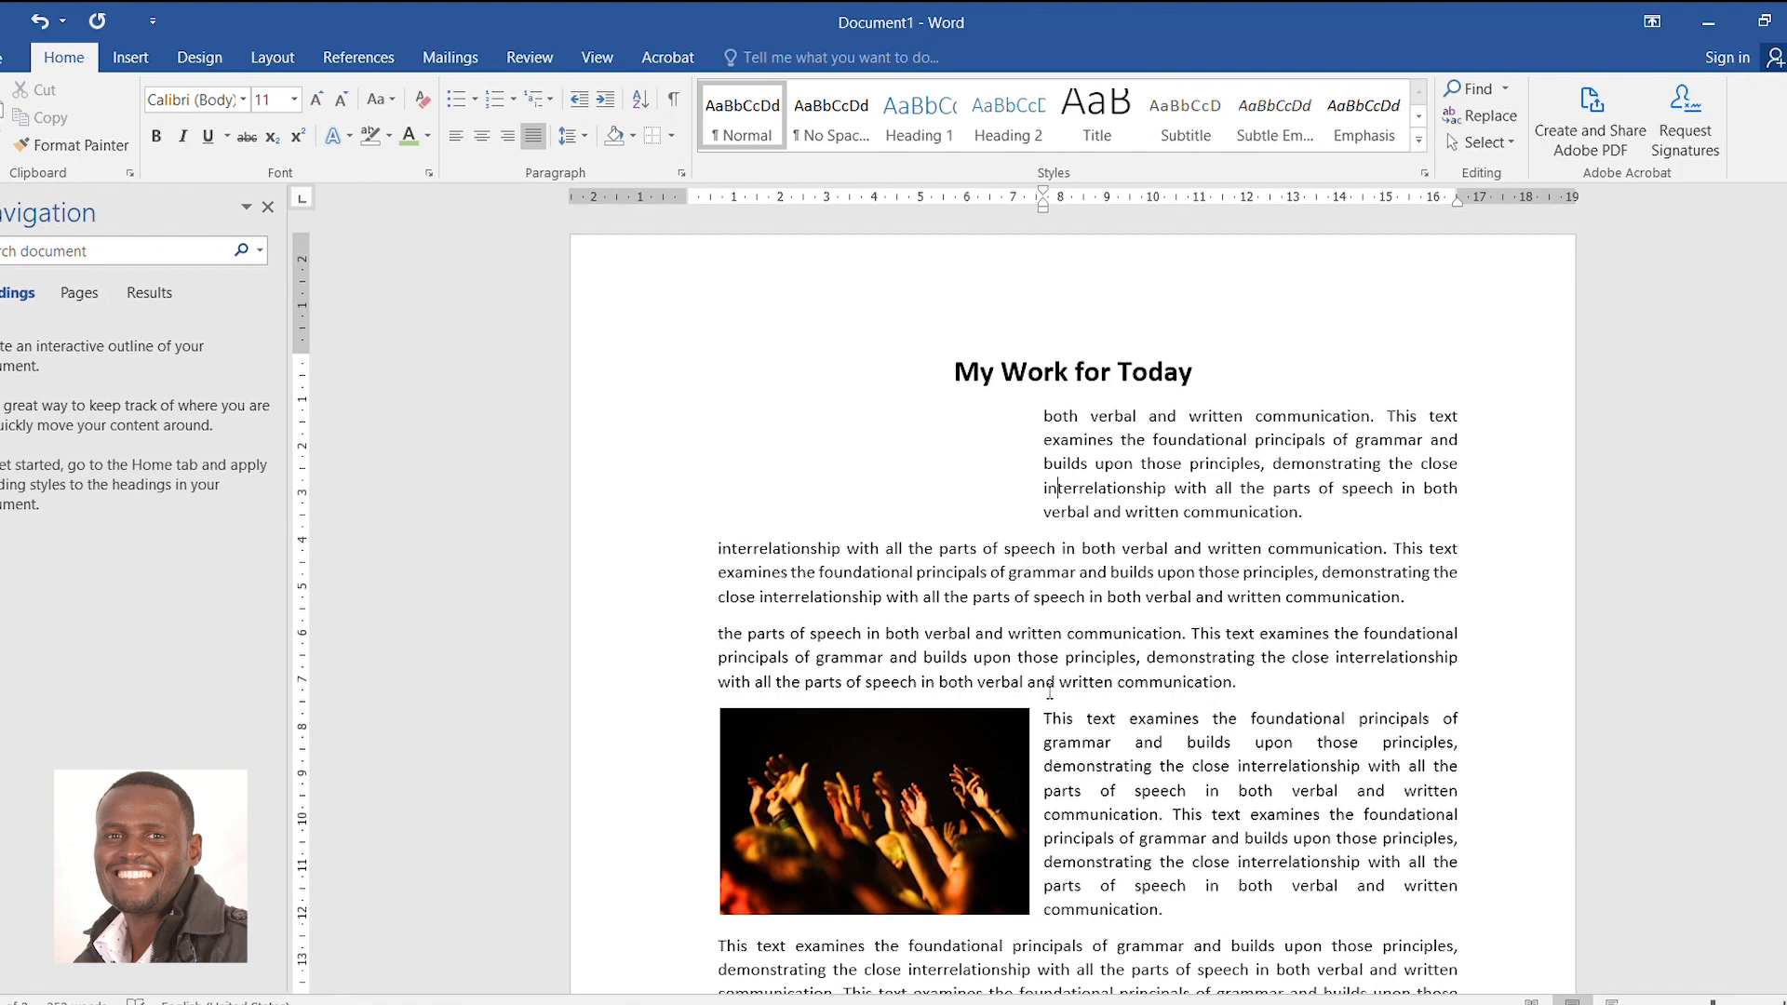
Move the lower picture up so it covers the start of the full-width paragraph above it
scroll(1050, 696, "down", 3)
scroll(714, 772, "down", 7)
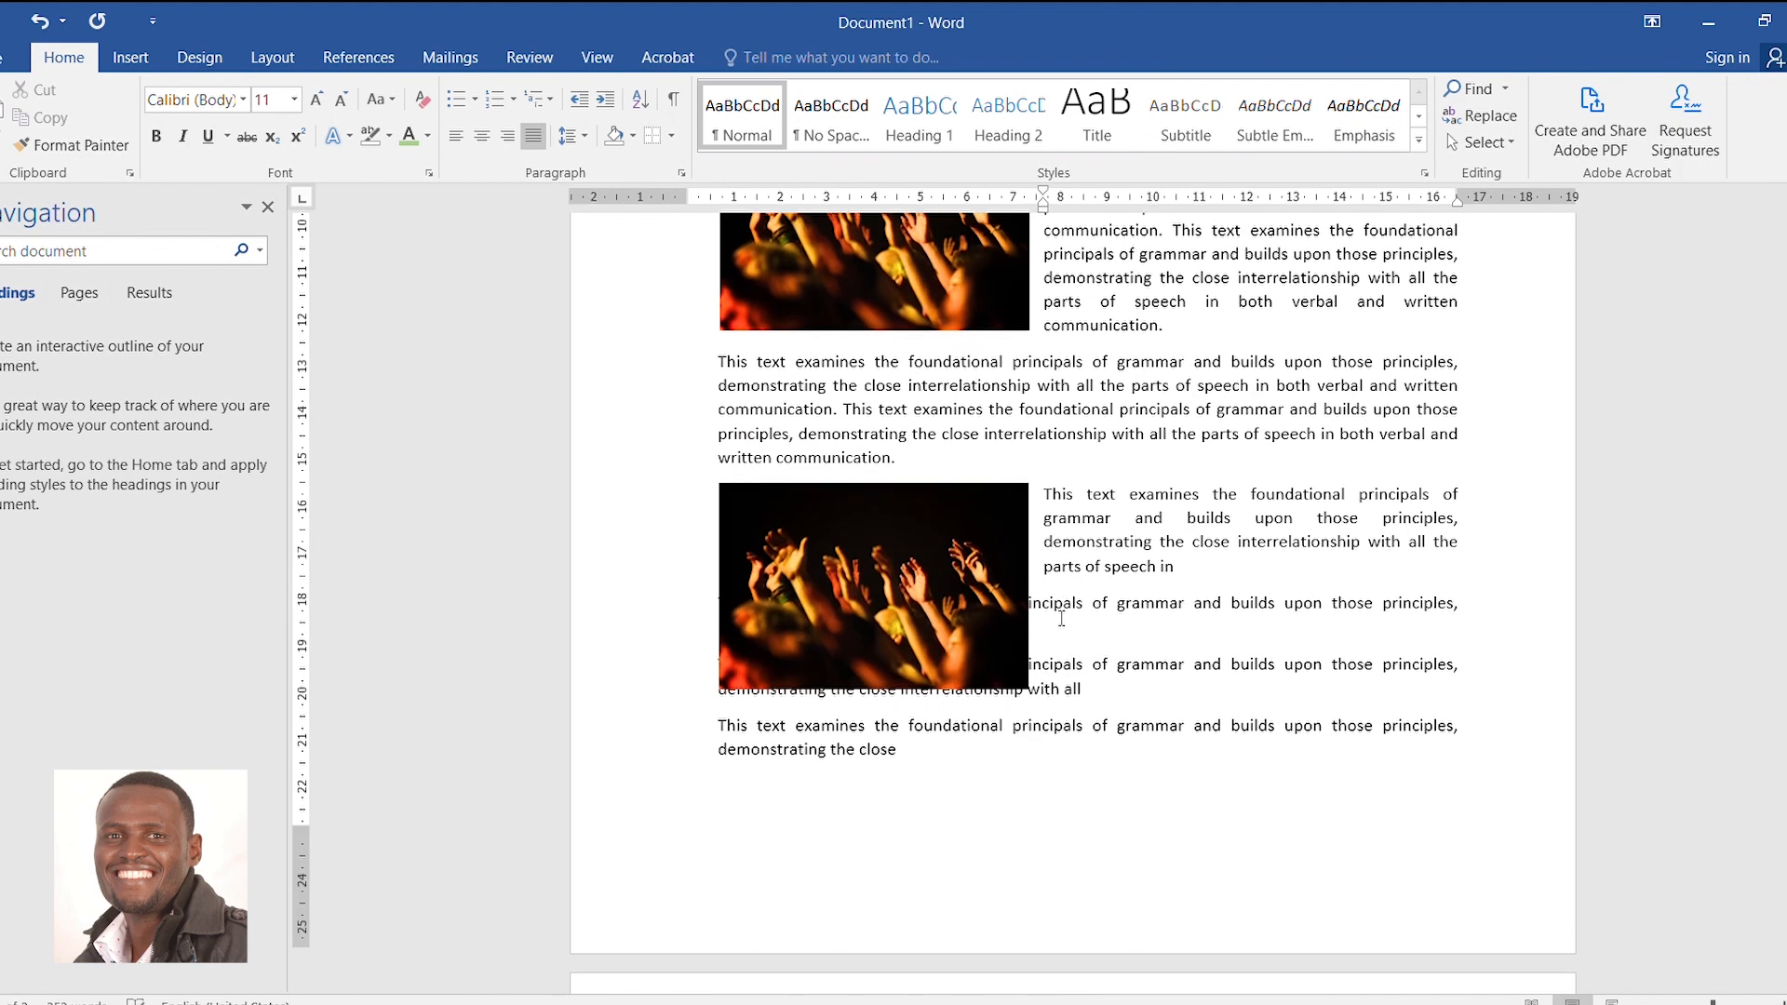
left_click_drag(846, 524, 818, 391)
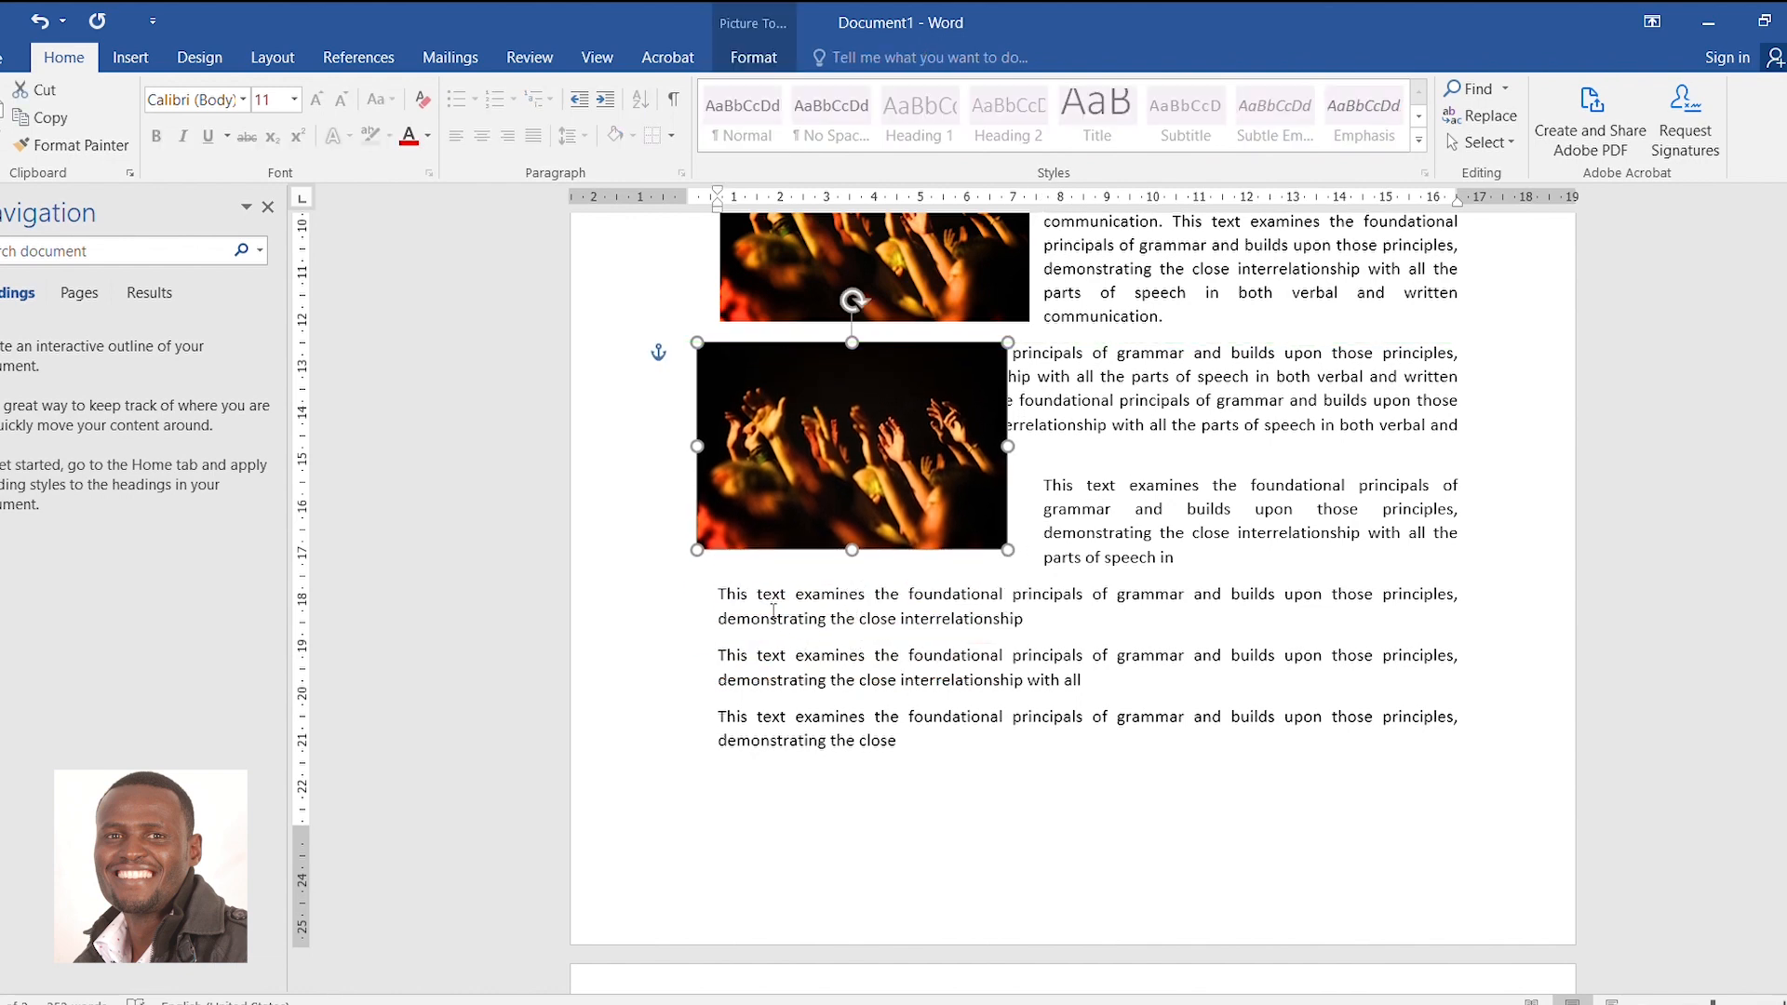
scroll(784, 724, "down", 5)
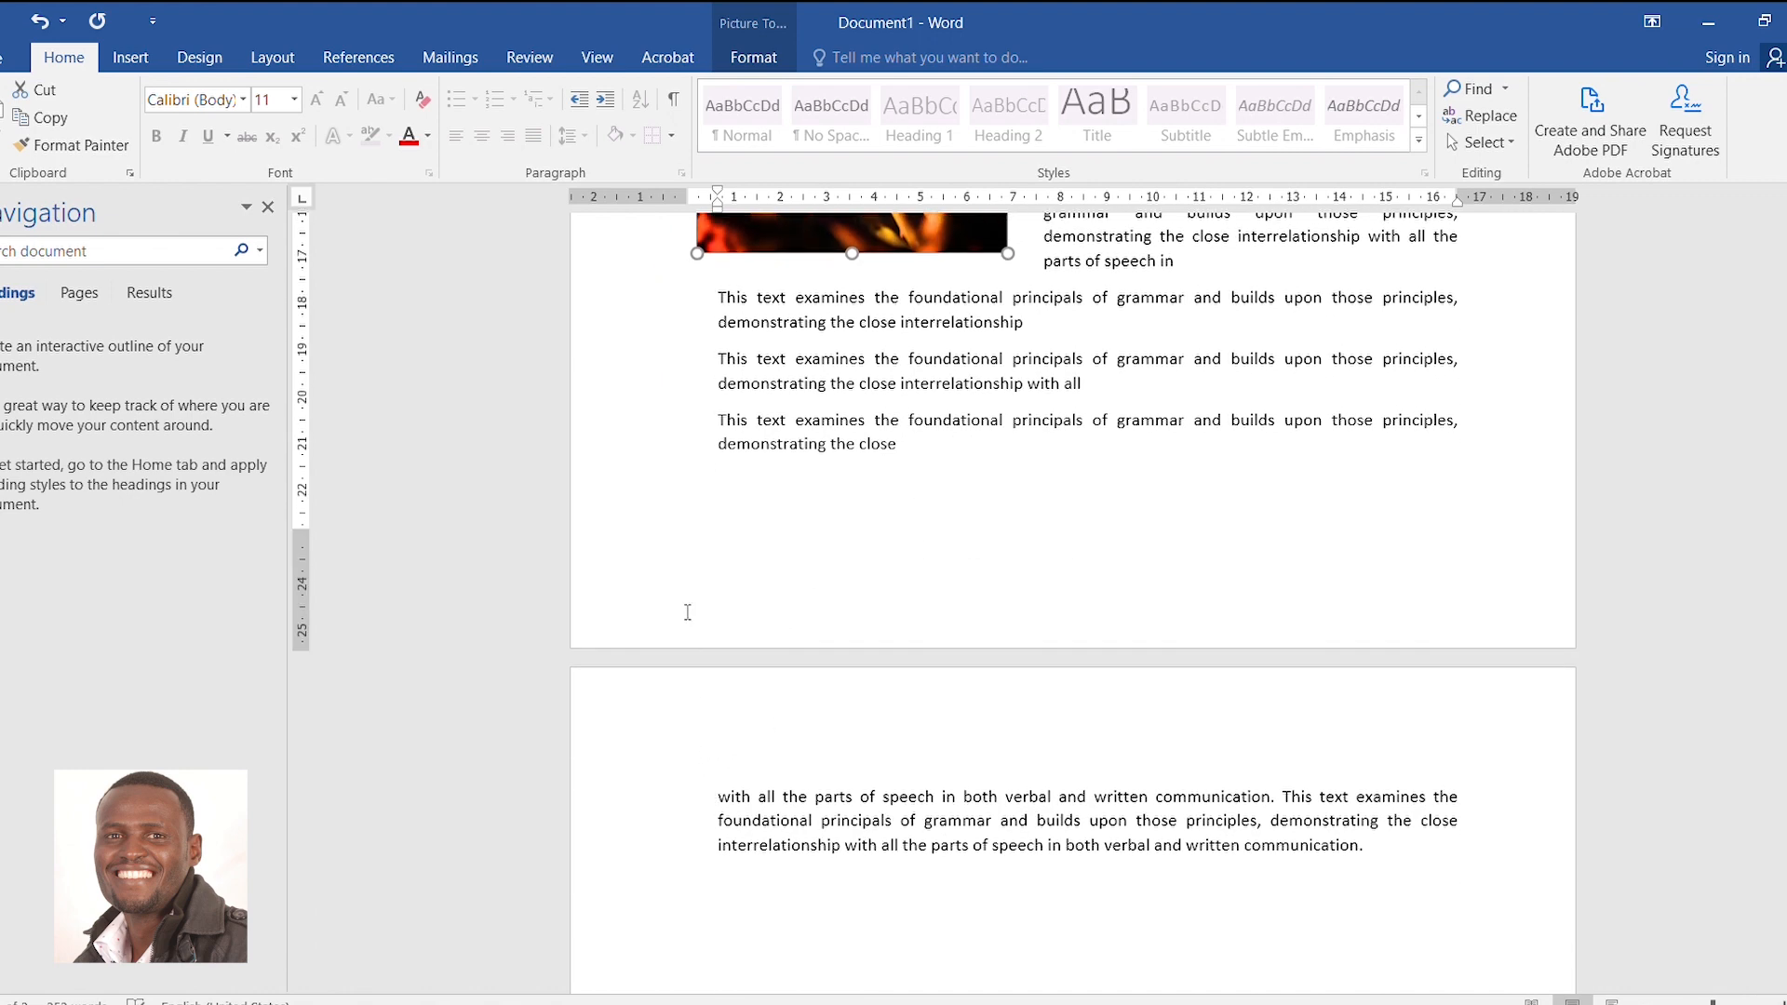
Select all the body text below the title again and sort its paragraphs in descending alphabetical order
key("ctrl+a")
scroll(964, 526, "up", 15)
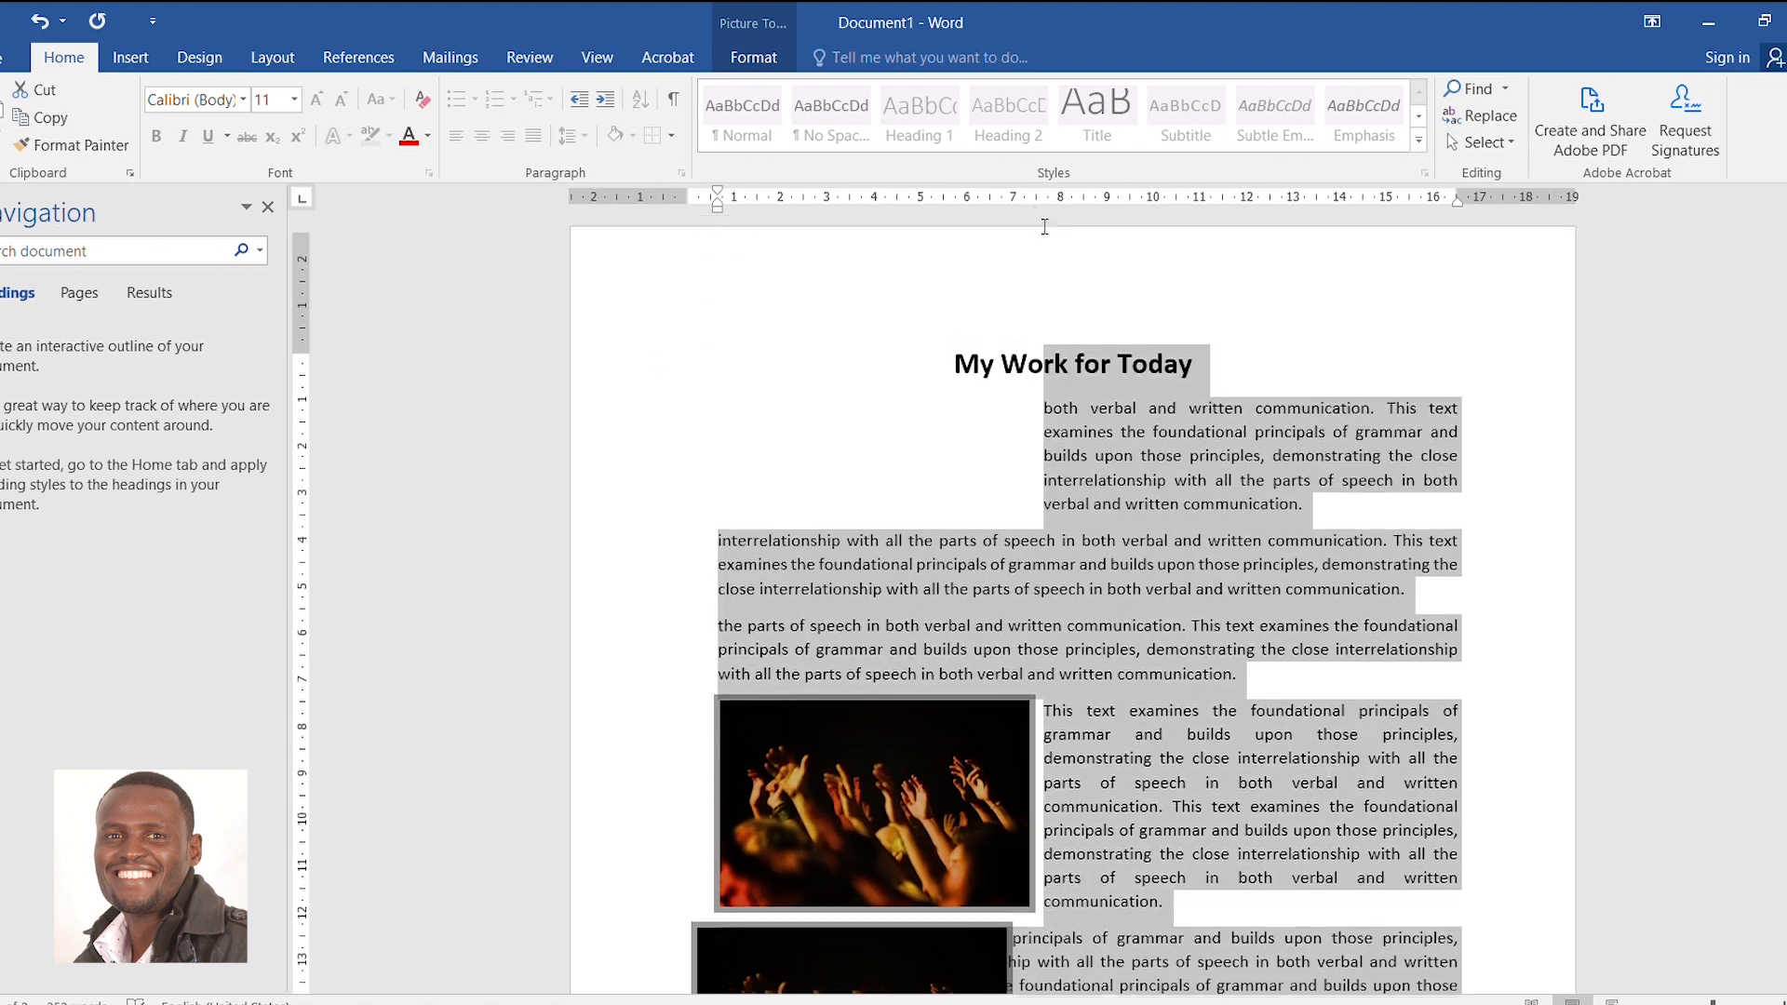
left_click_drag(963, 526, 942, 410)
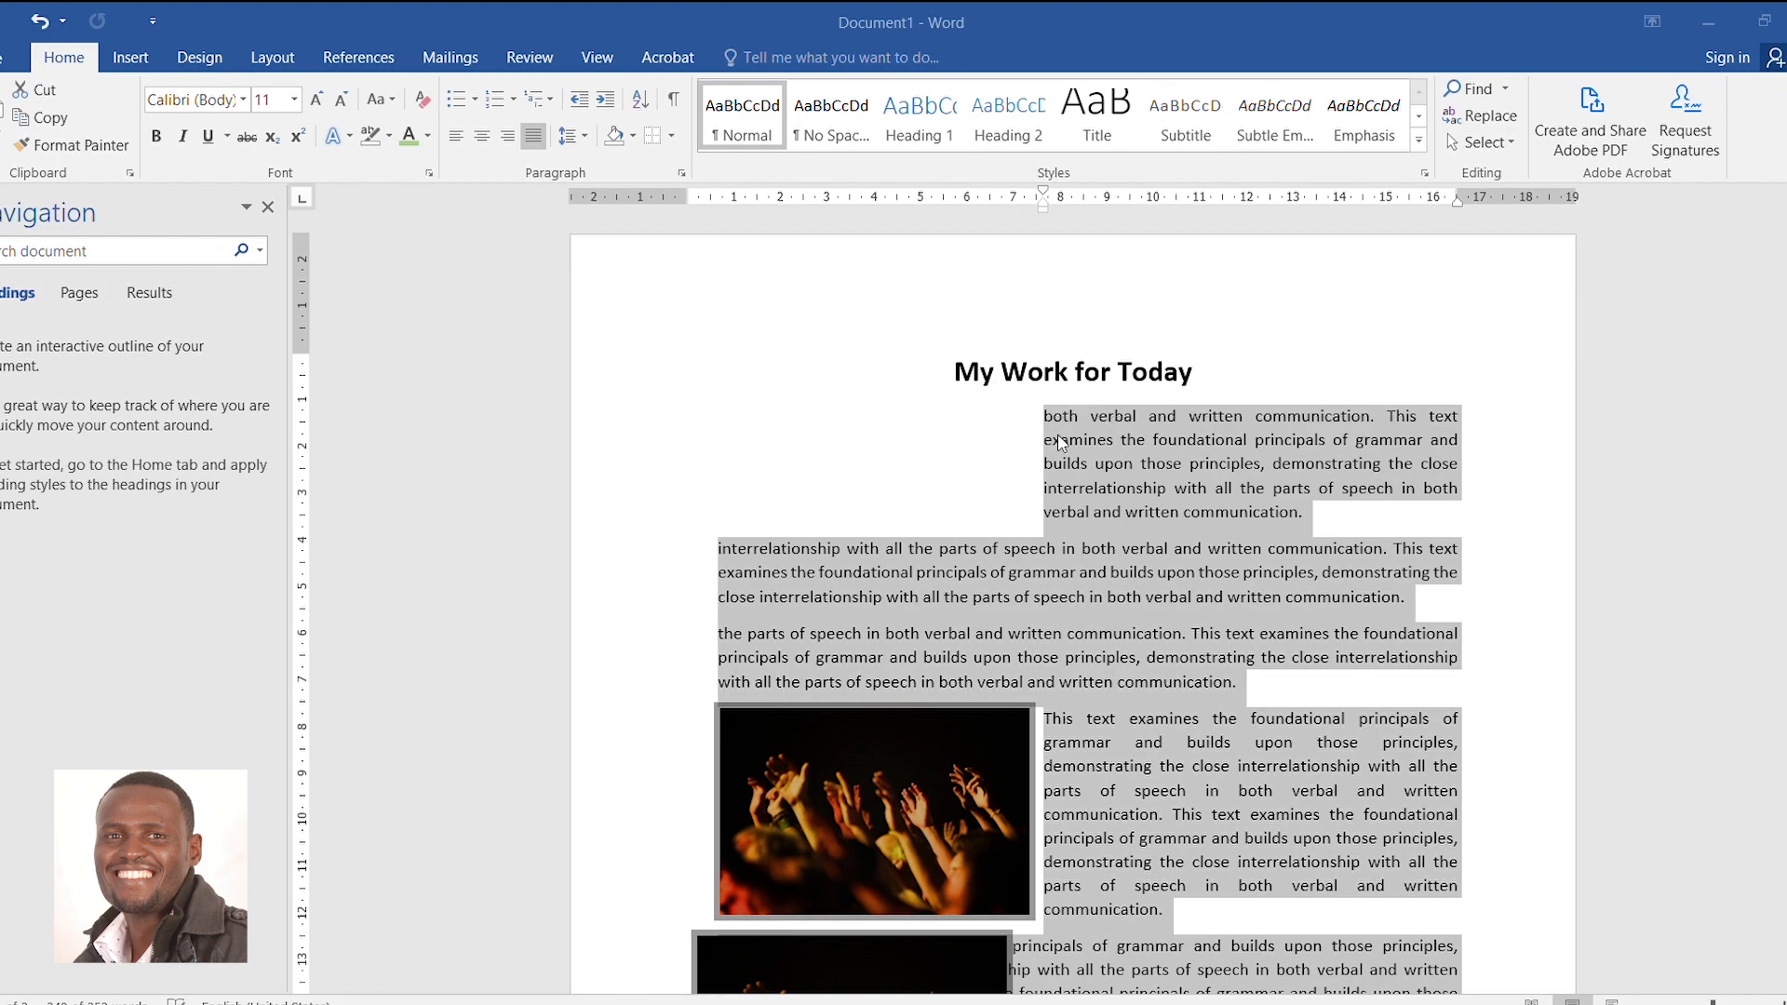
key("ctrl+z")
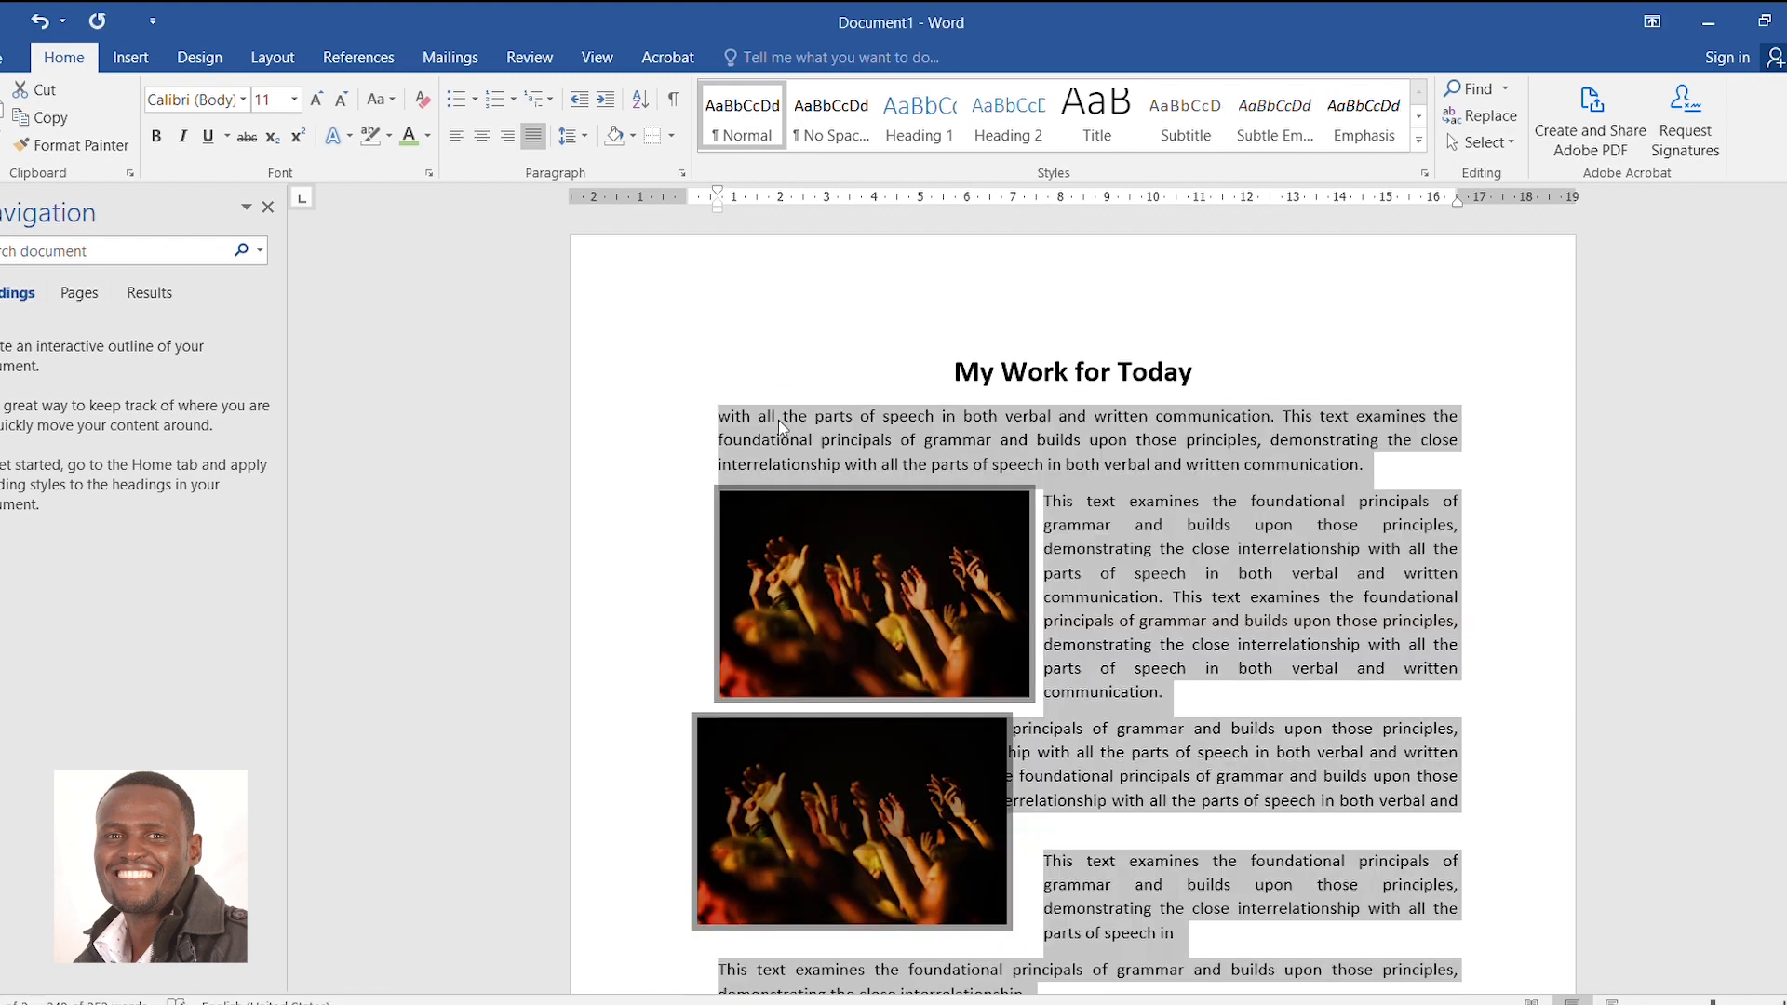
left_click(755, 418)
scroll(1053, 645, "down", 15)
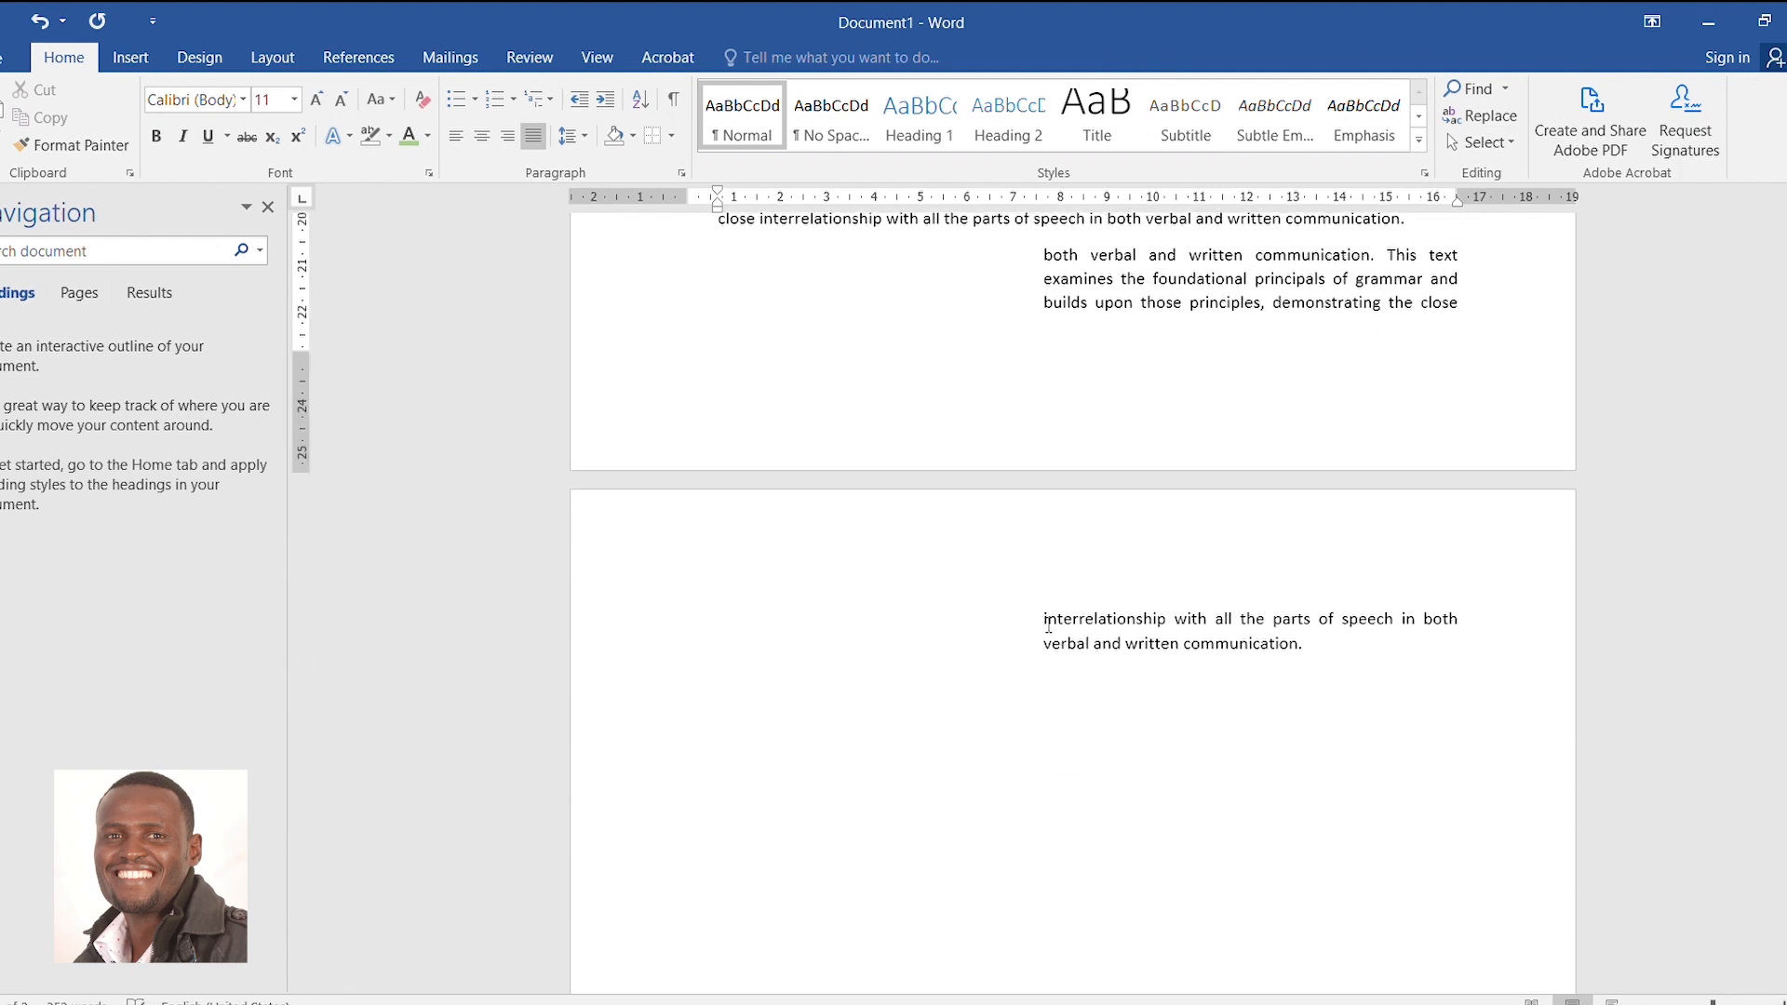
scroll(1043, 621, "up", 10)
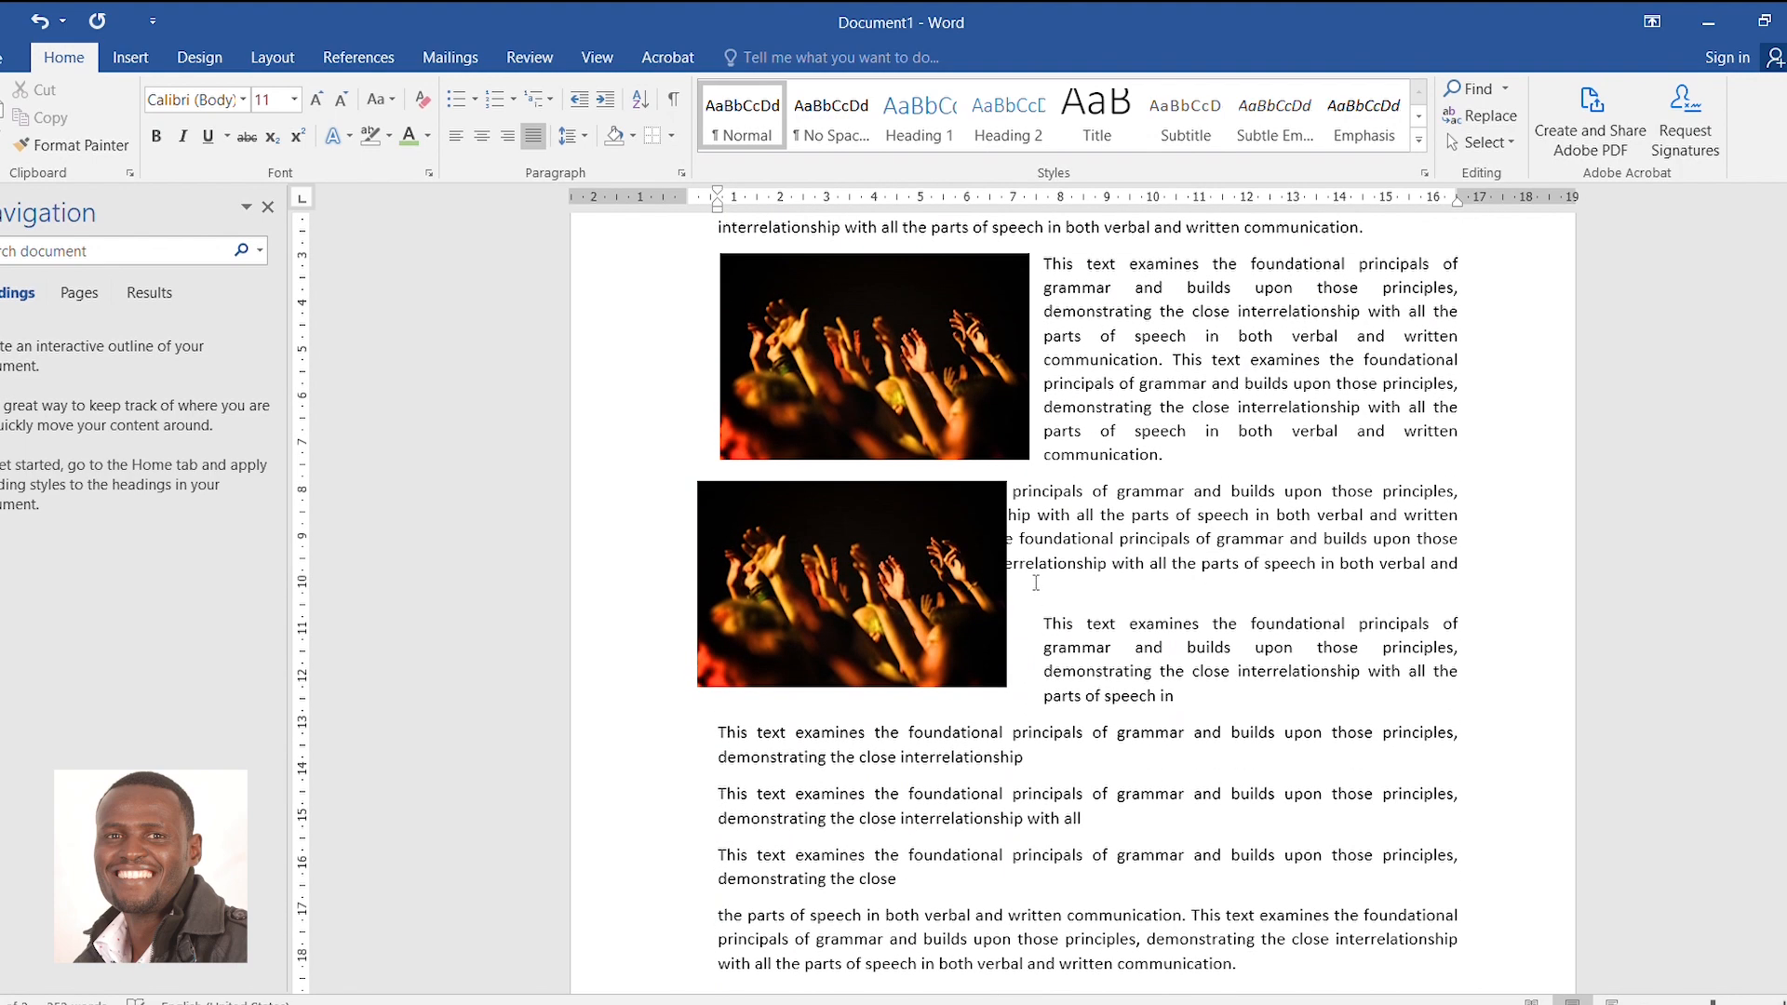
Undo the descending sort, the lower picture's move and the ascending sort, and select the picture beside the first paragraph
key("ctrl+z")
key("ctrl+z")
key("ctrl+z")
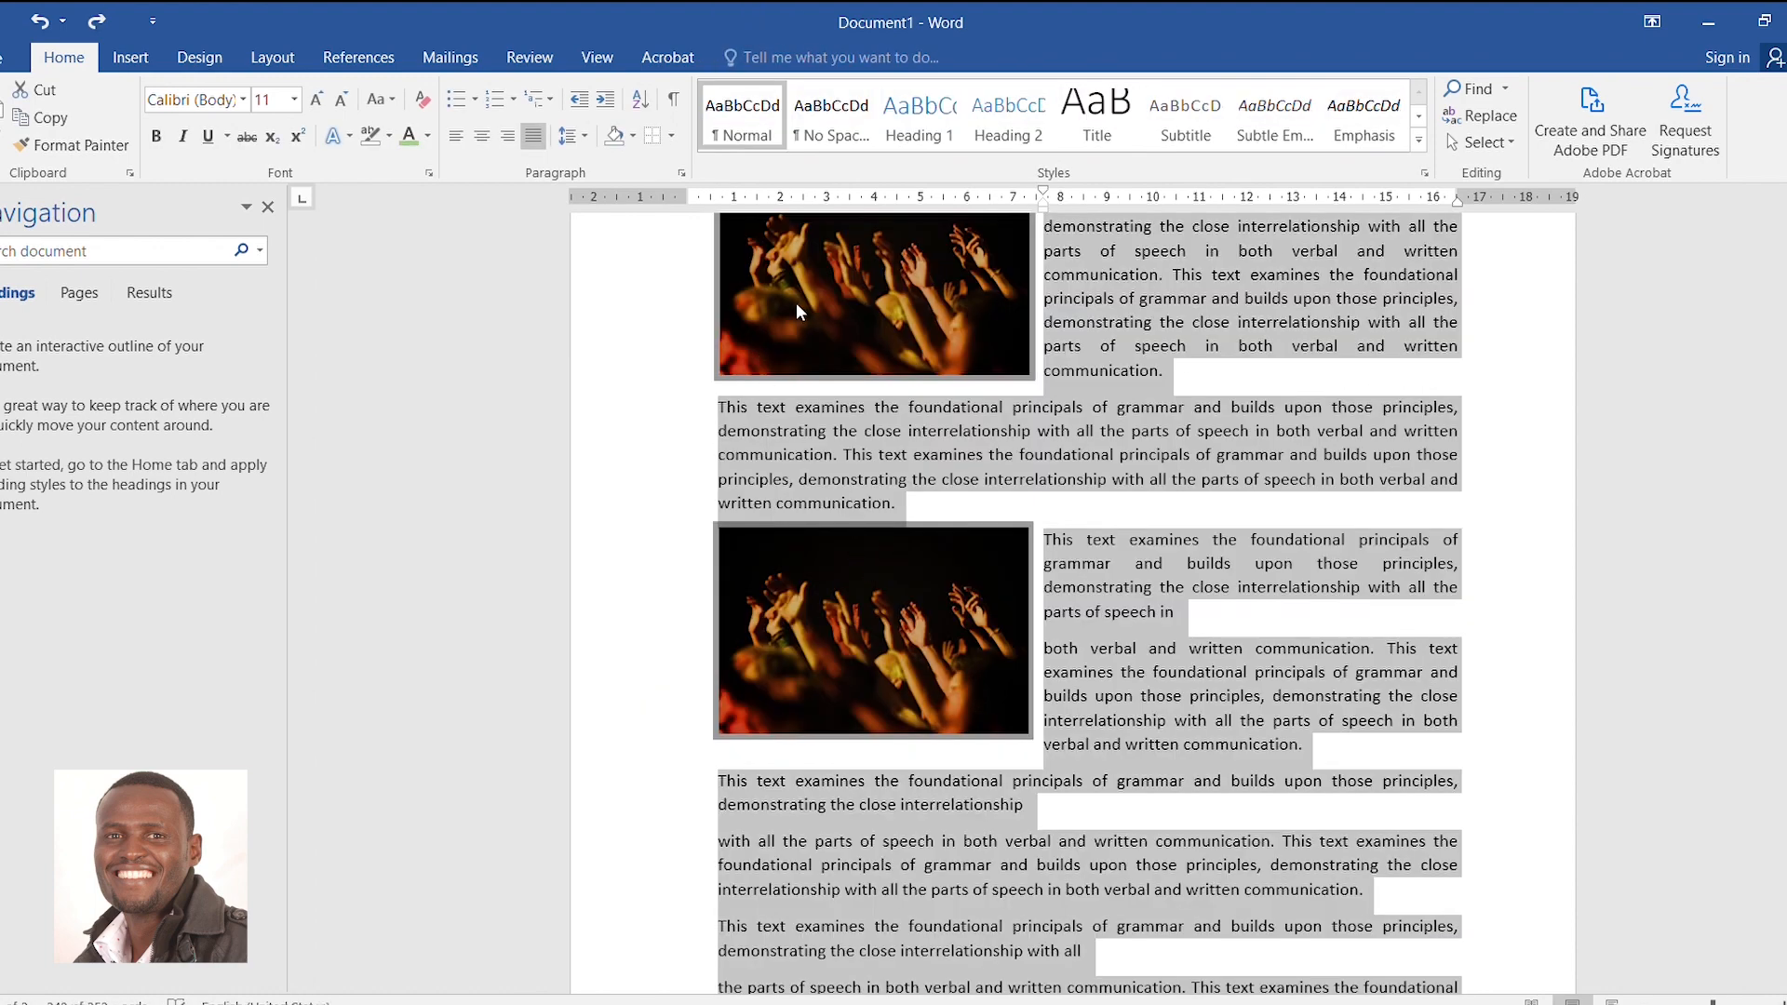
left_click(796, 303)
scroll(1114, 398, "up", 3)
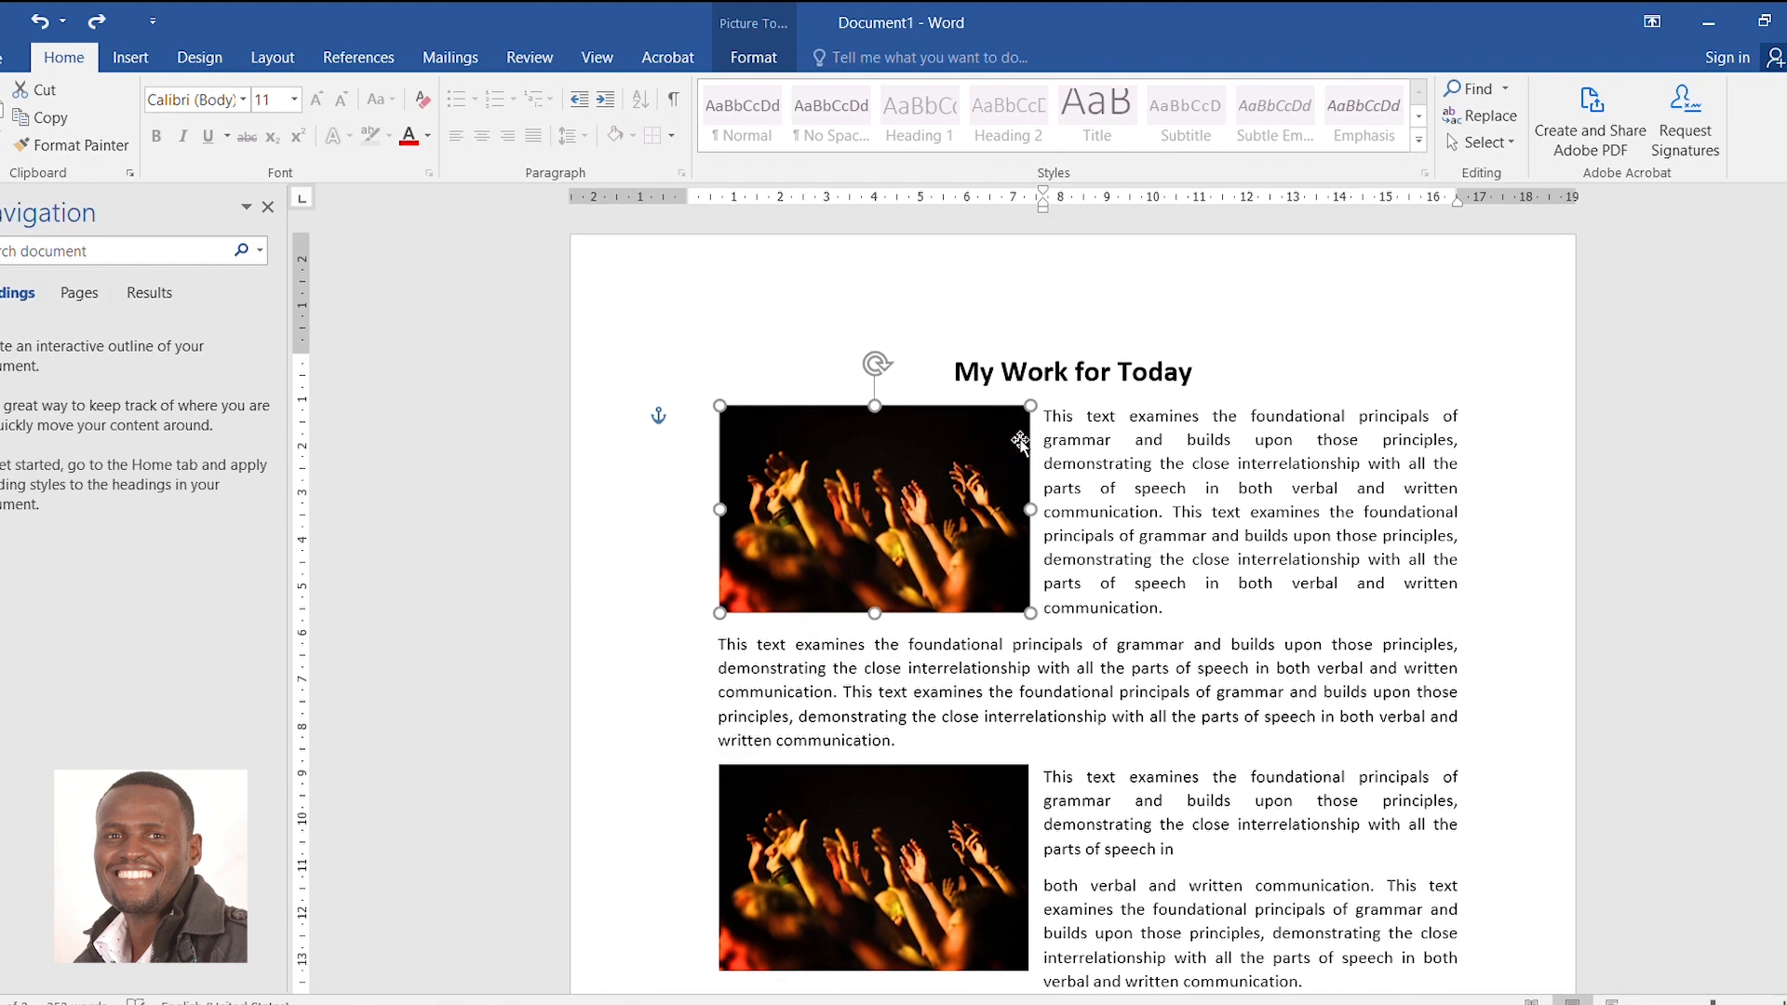